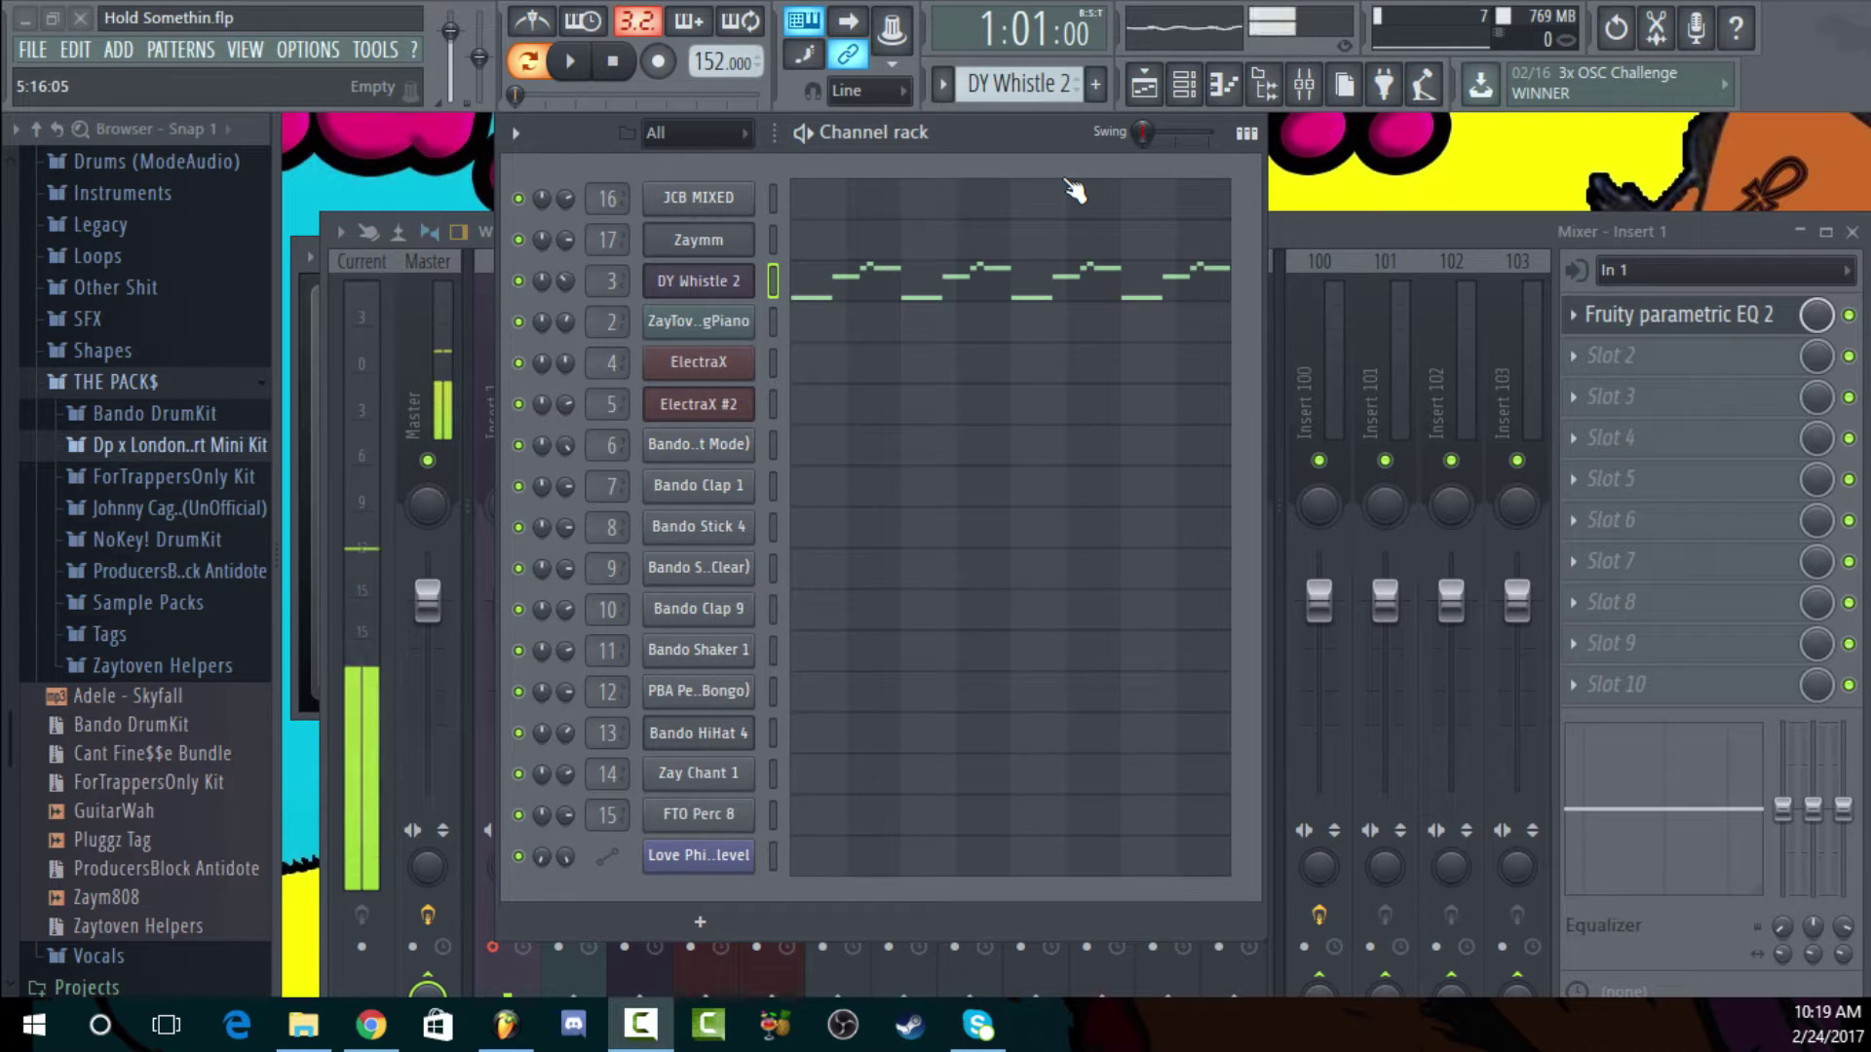
Open the Playlist, fit the full song arrangement in view and play it through the multi-track sections
click(1033, 136)
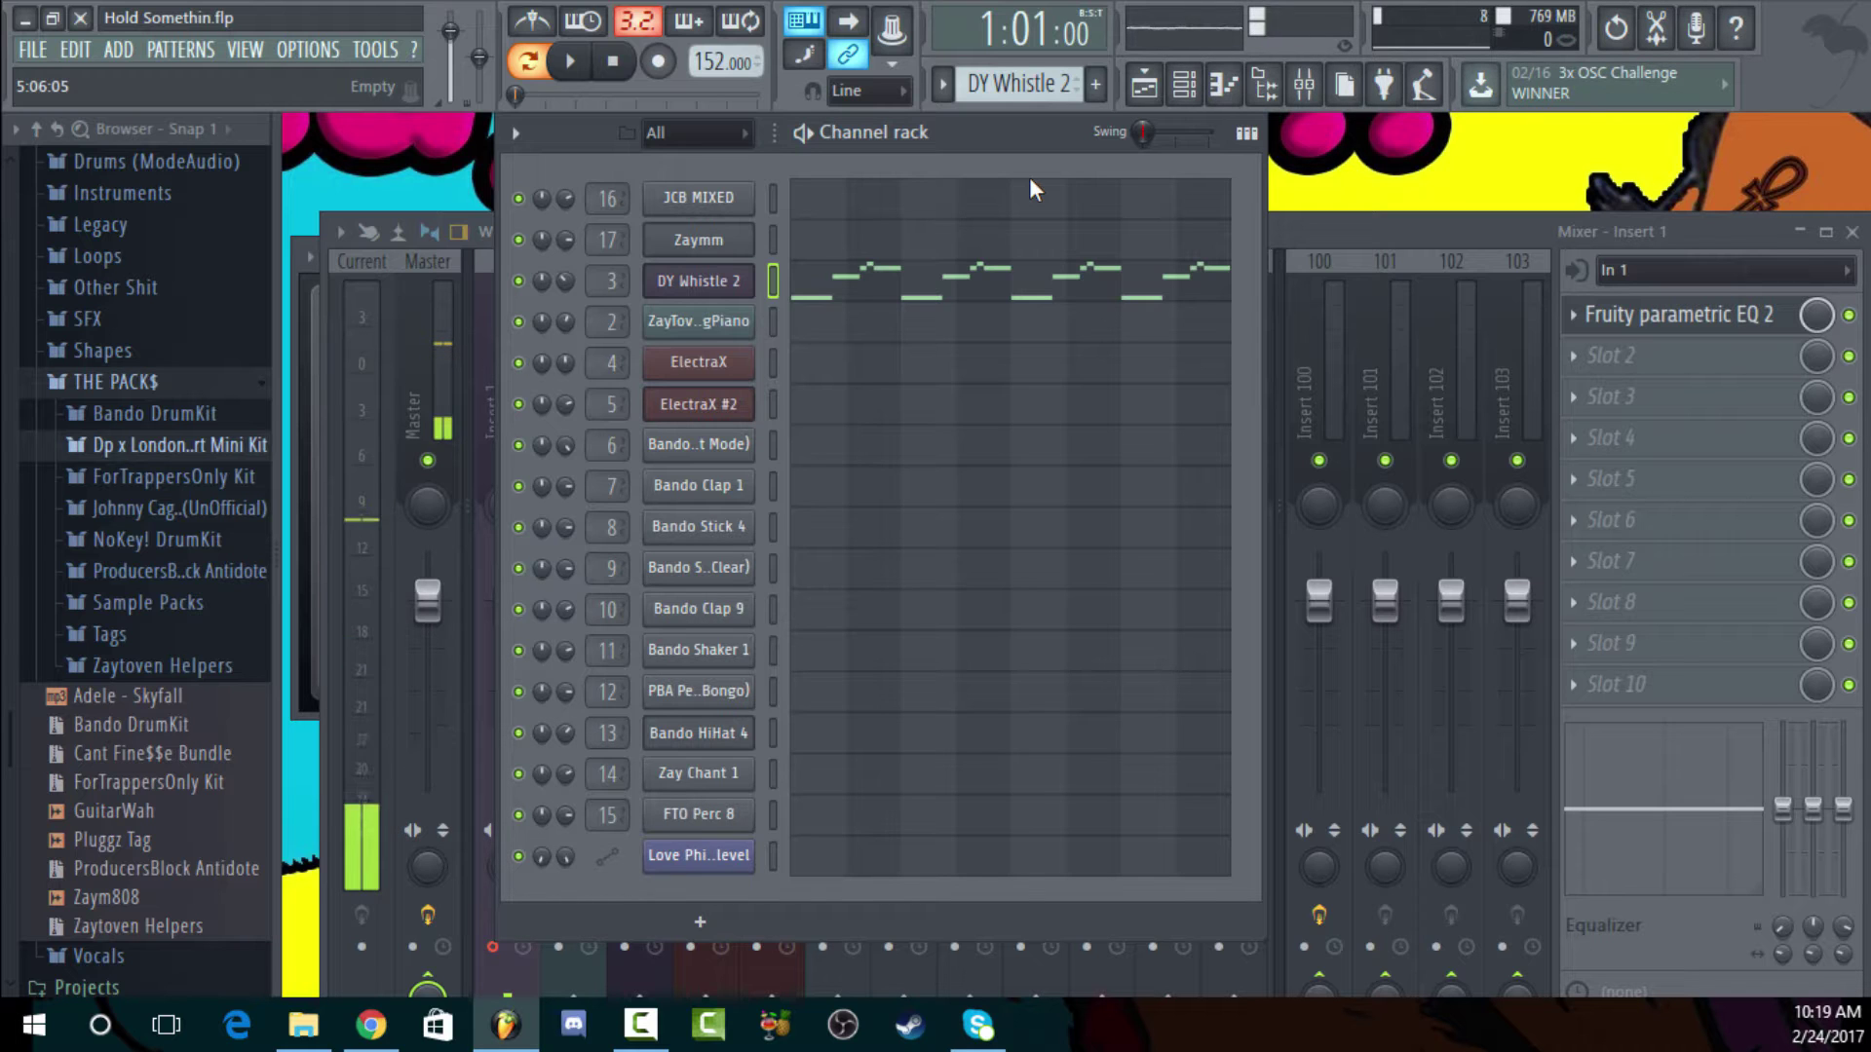
click(1145, 85)
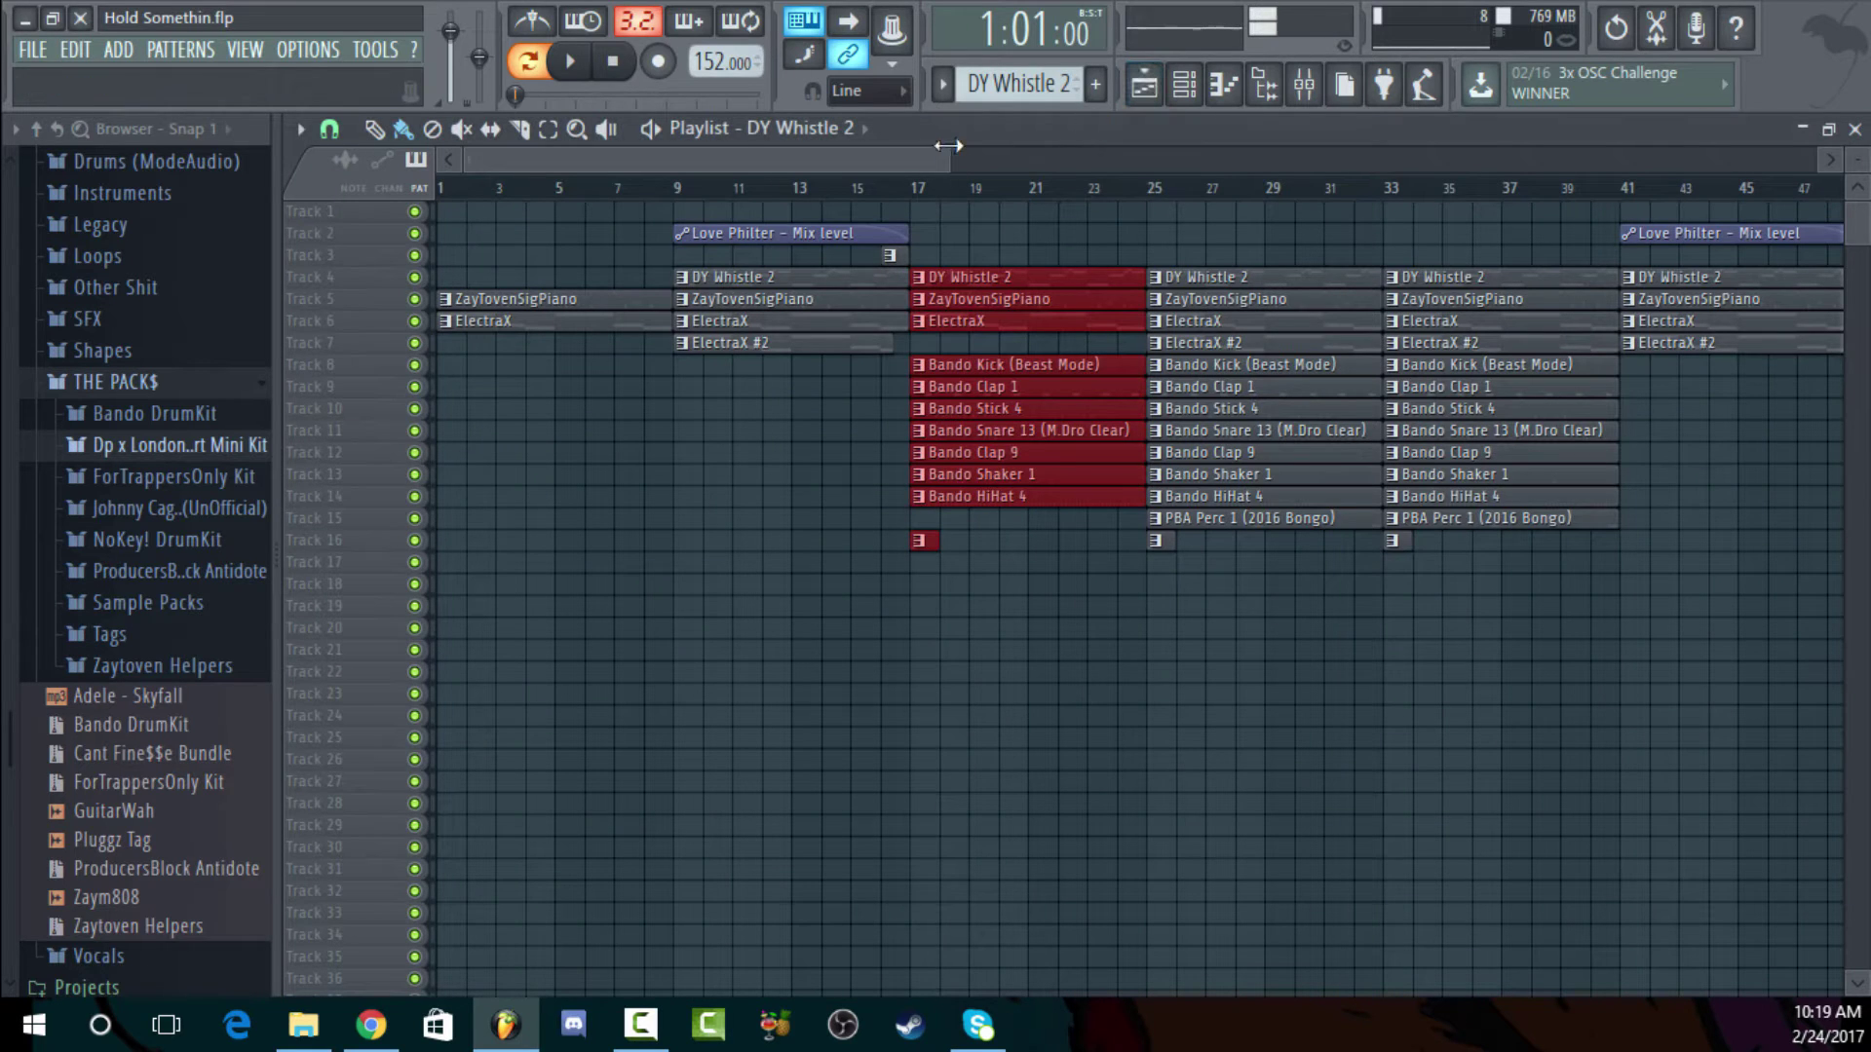
drag(948, 145, 487, 148)
drag(809, 156, 1793, 162)
click(1670, 260)
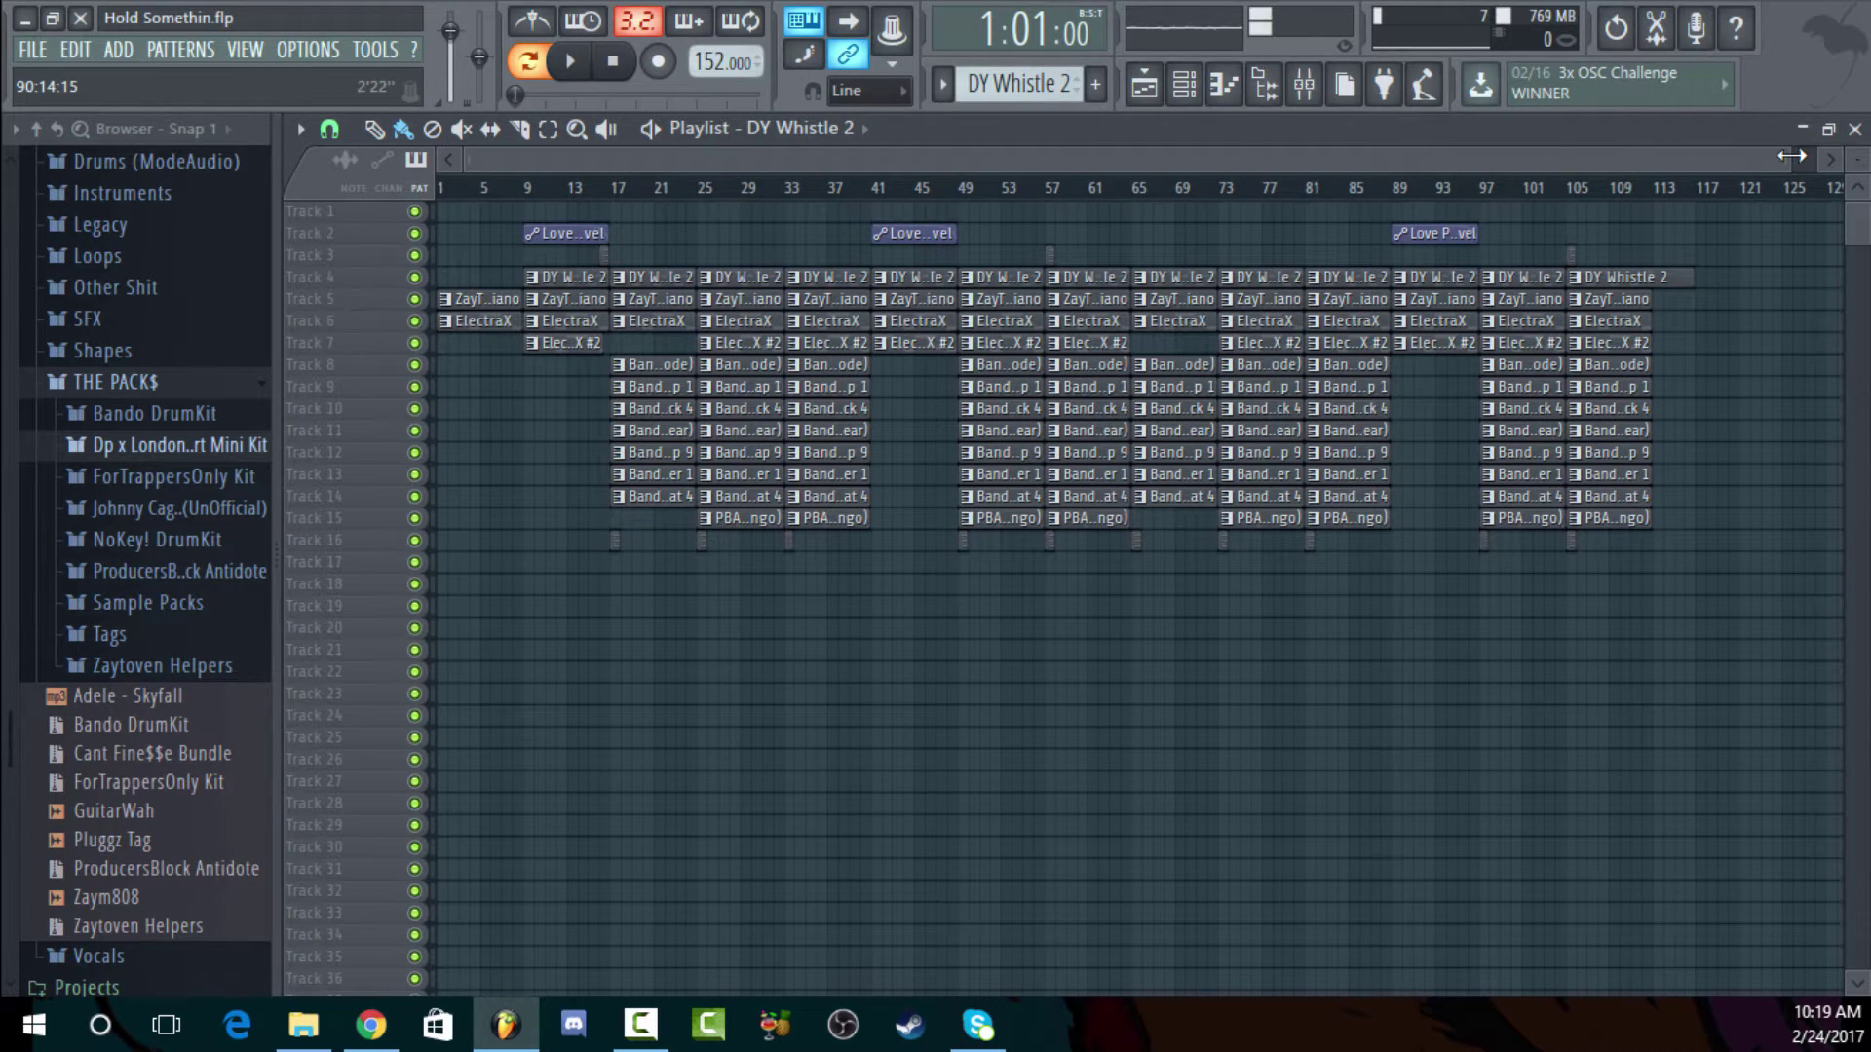
drag(1791, 156, 1662, 171)
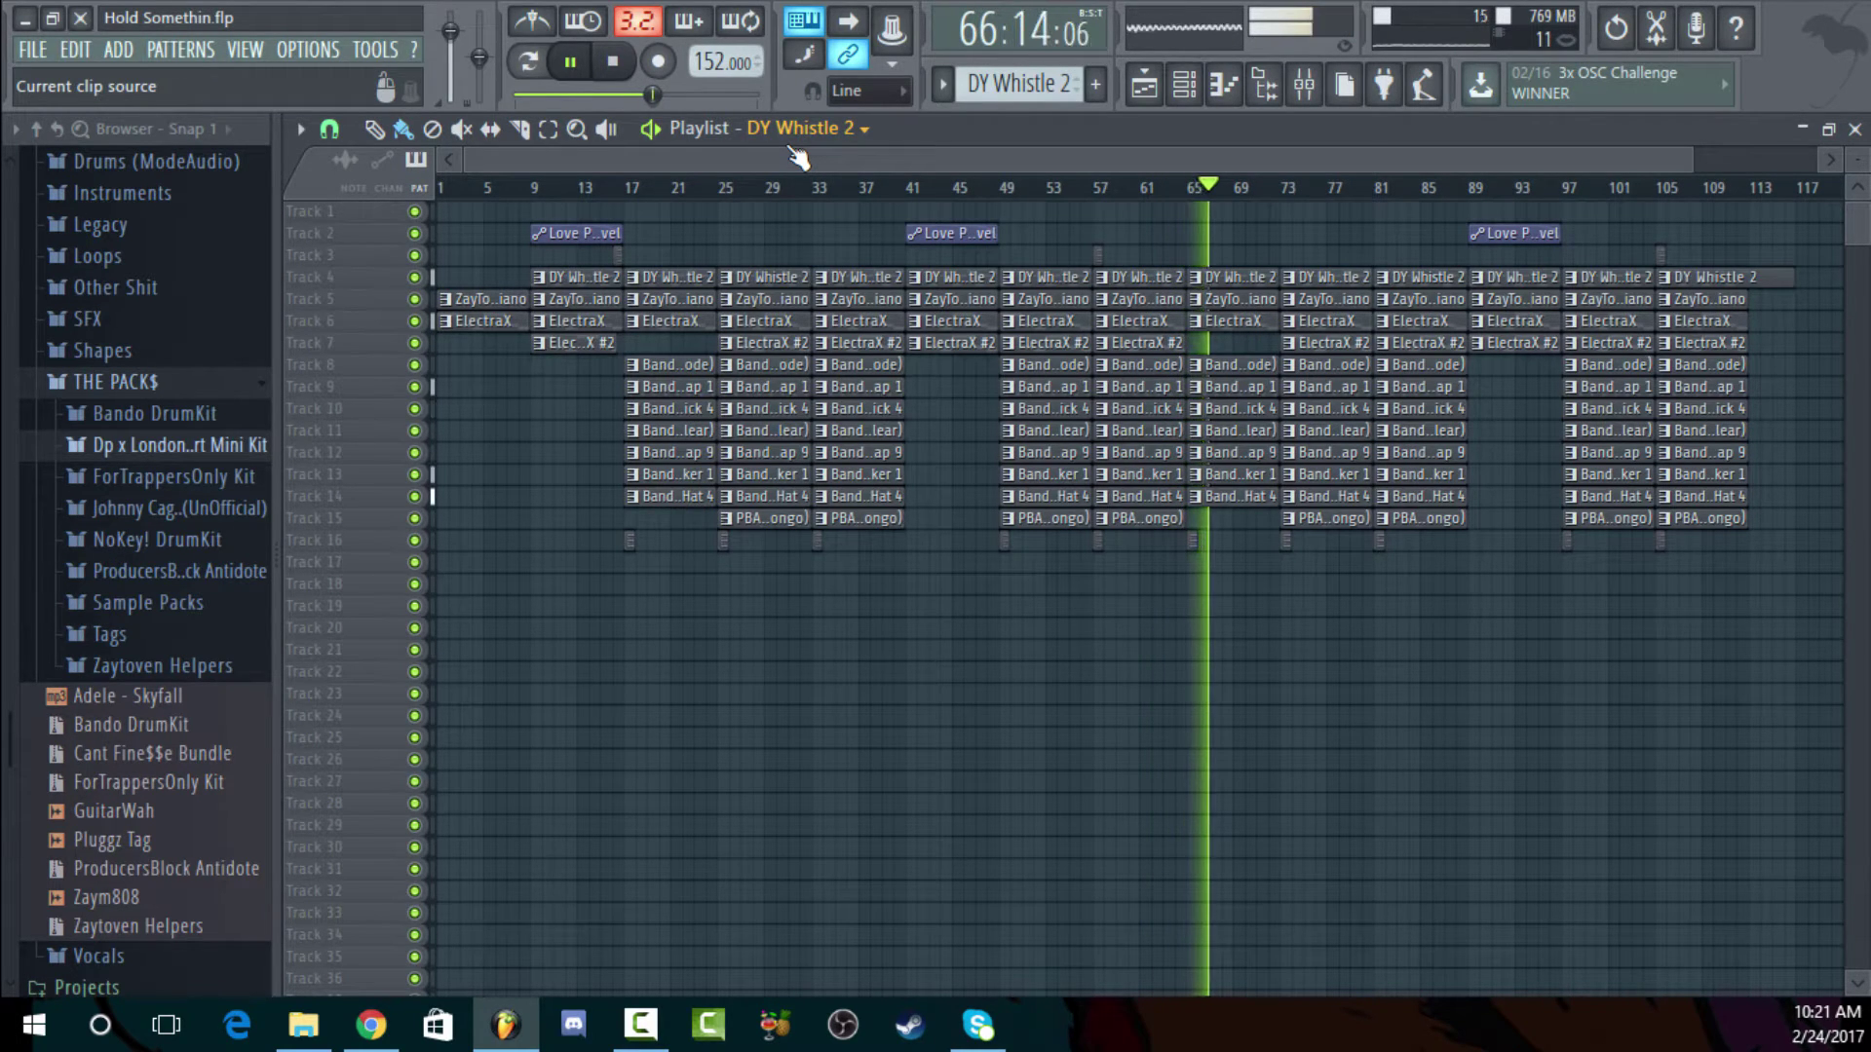
key(space)
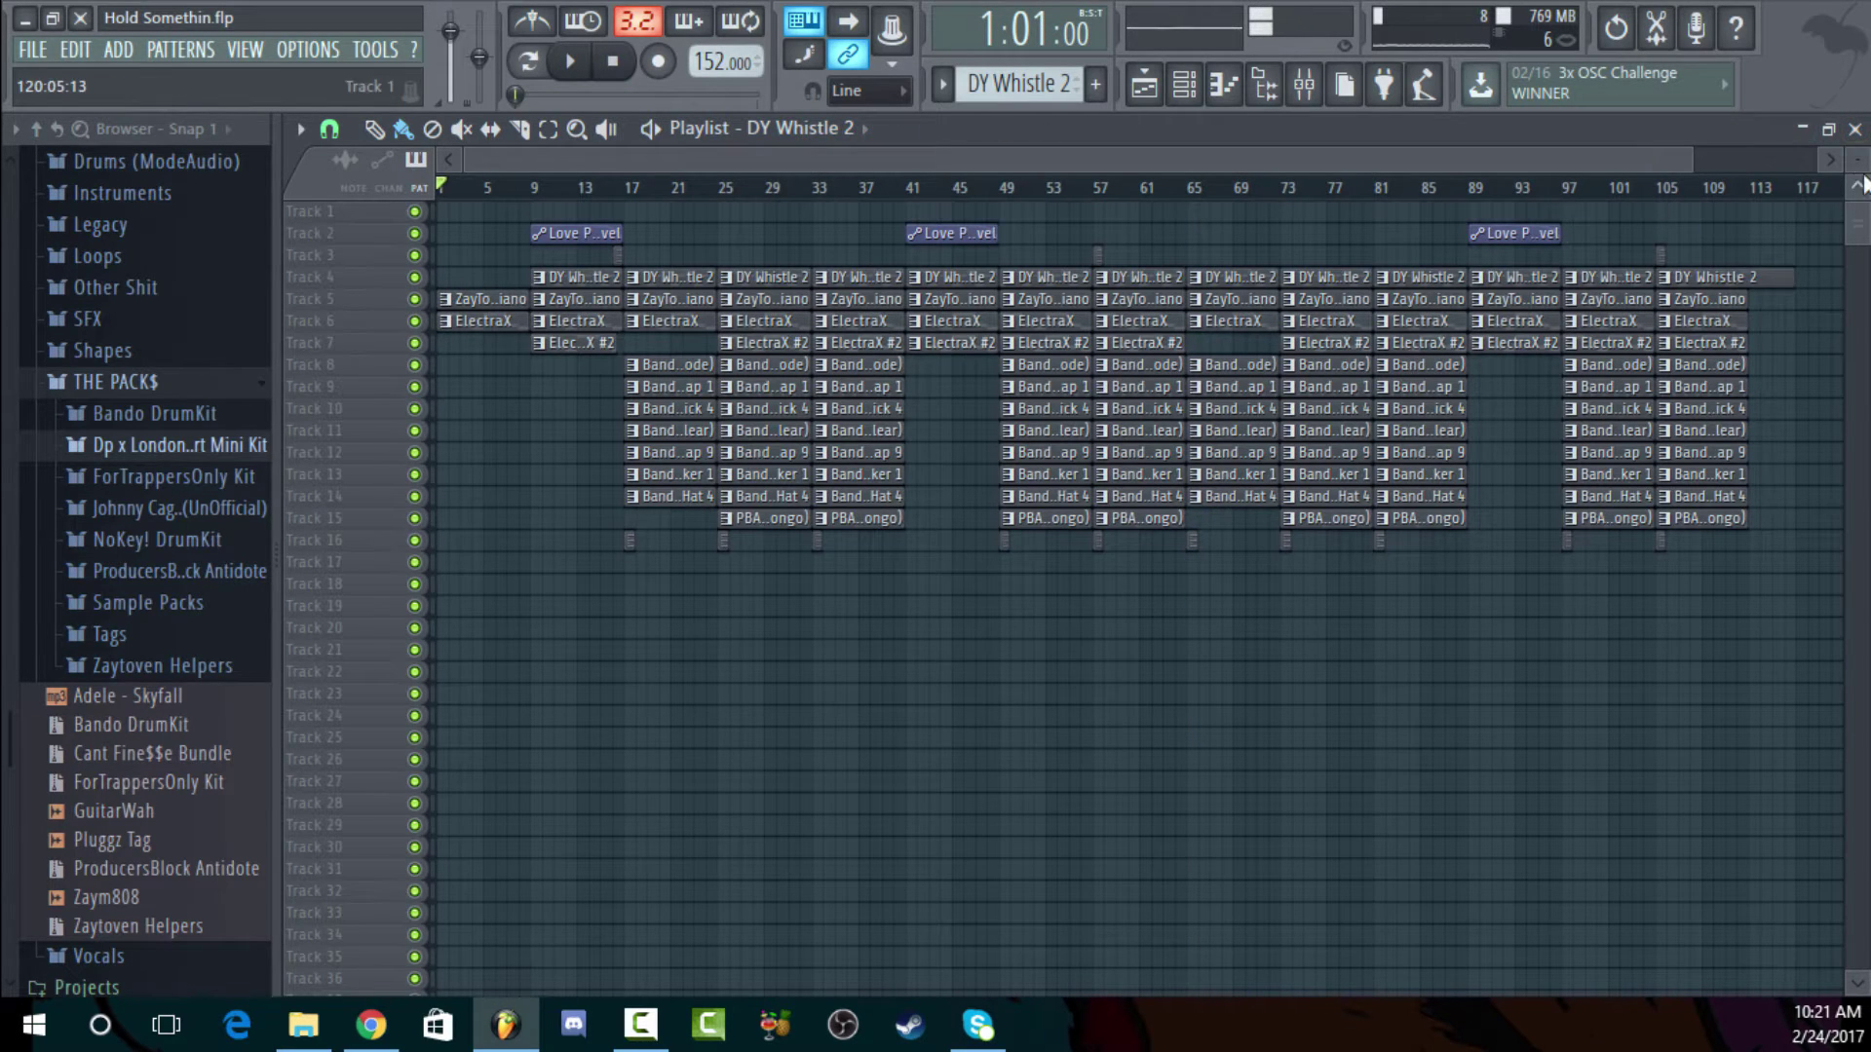
scroll(1861, 185, up, 3)
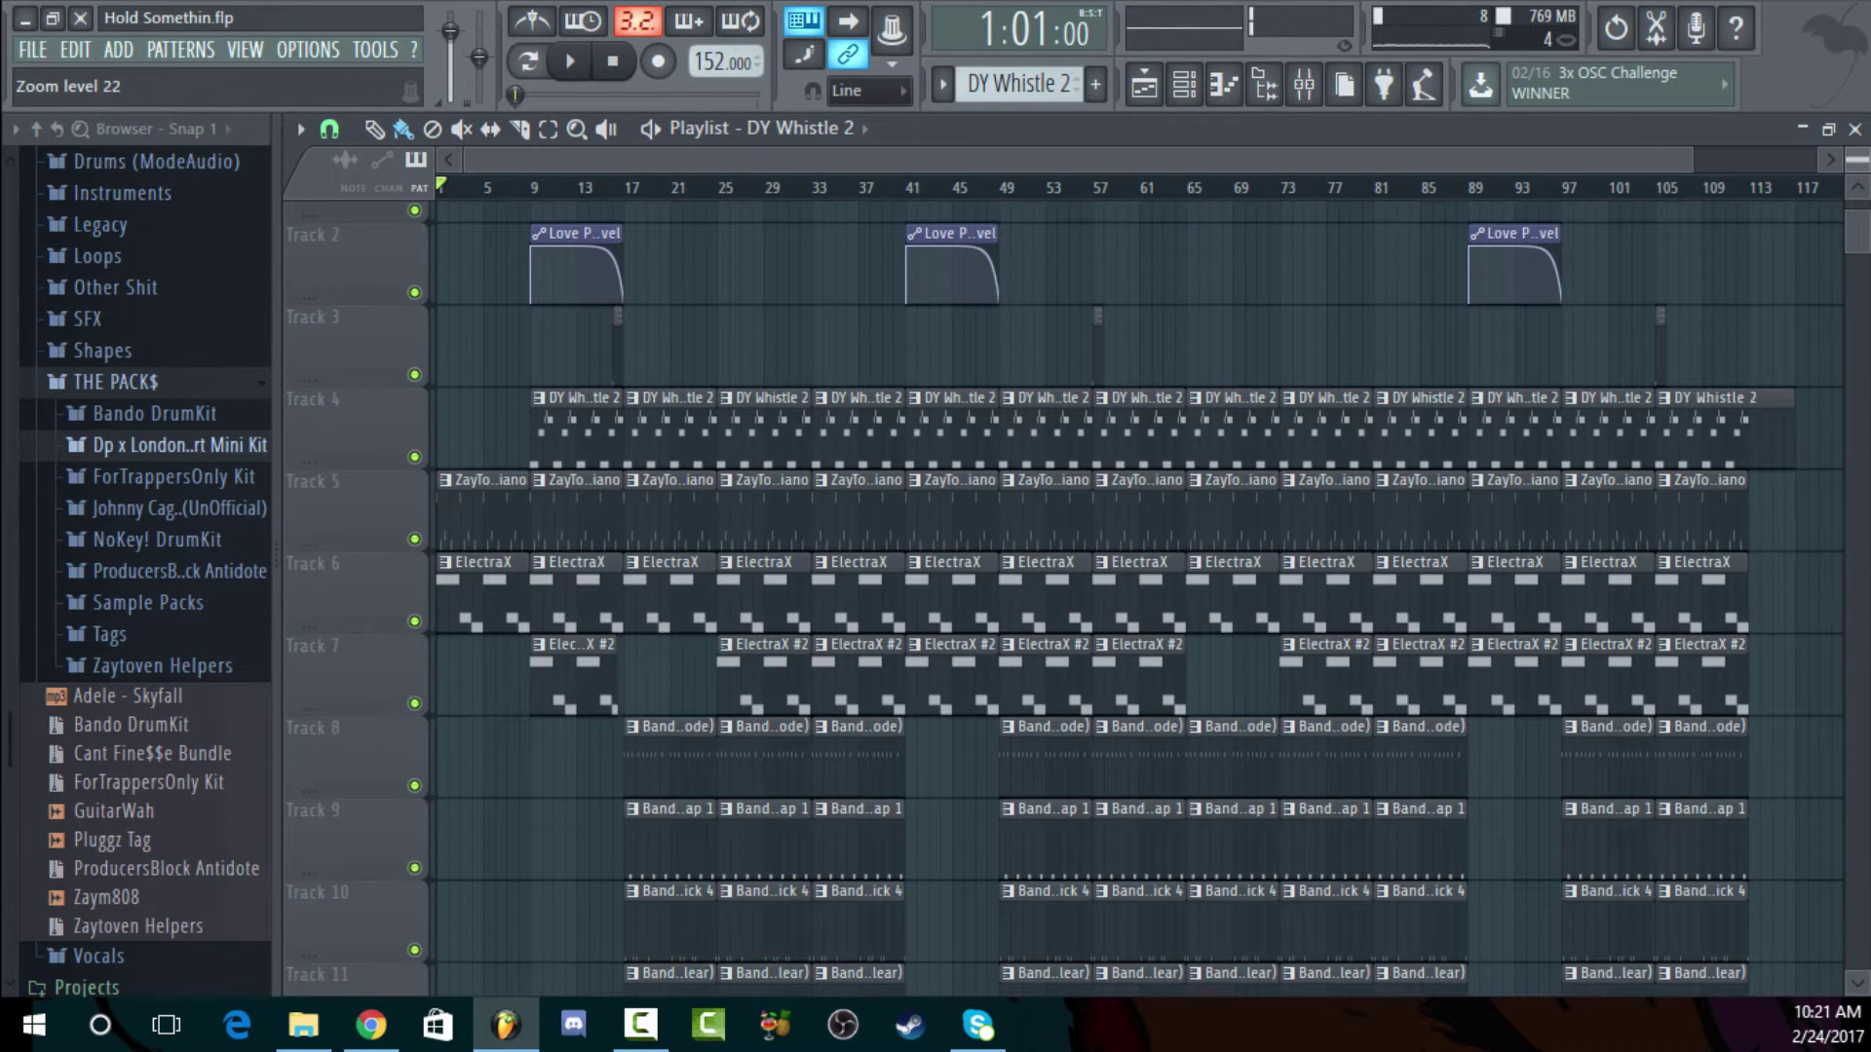
click(1855, 129)
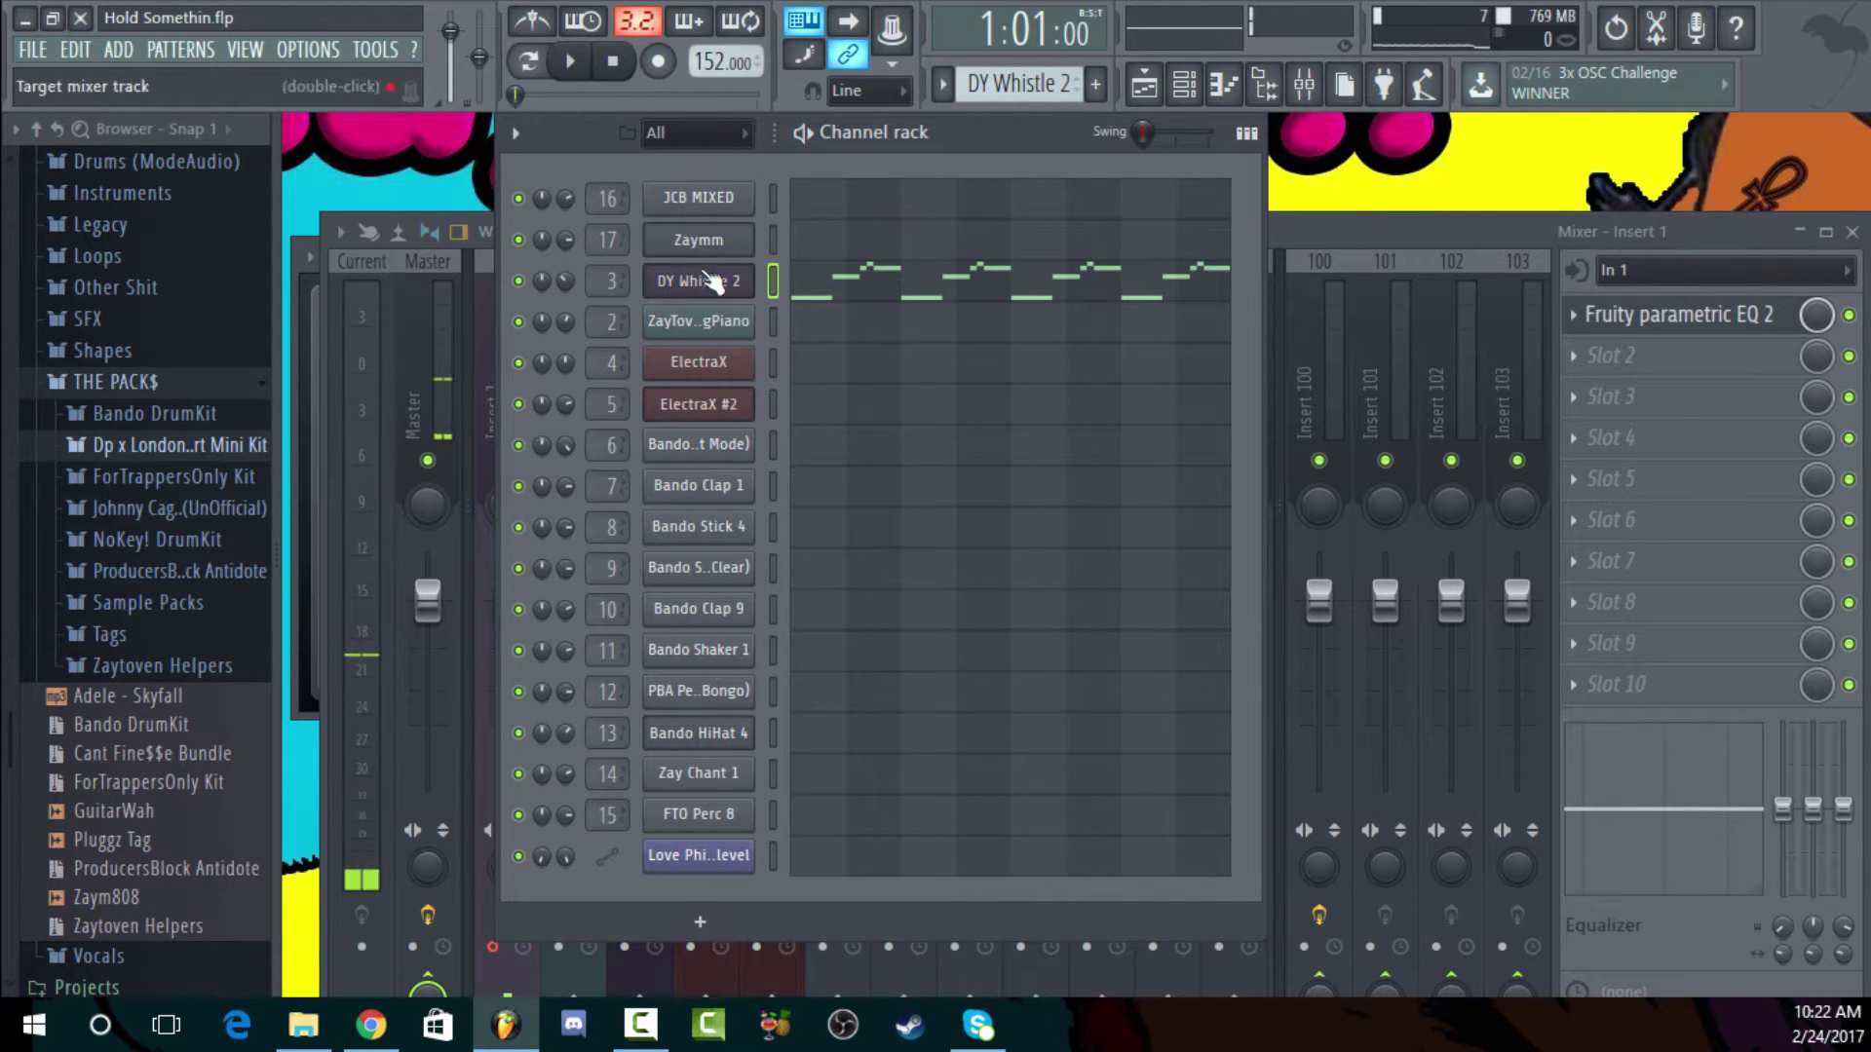
Inspect the DY Whistle 2 channel's 3x Osc settings and audition the sound with a test note
drag(951, 133, 968, 132)
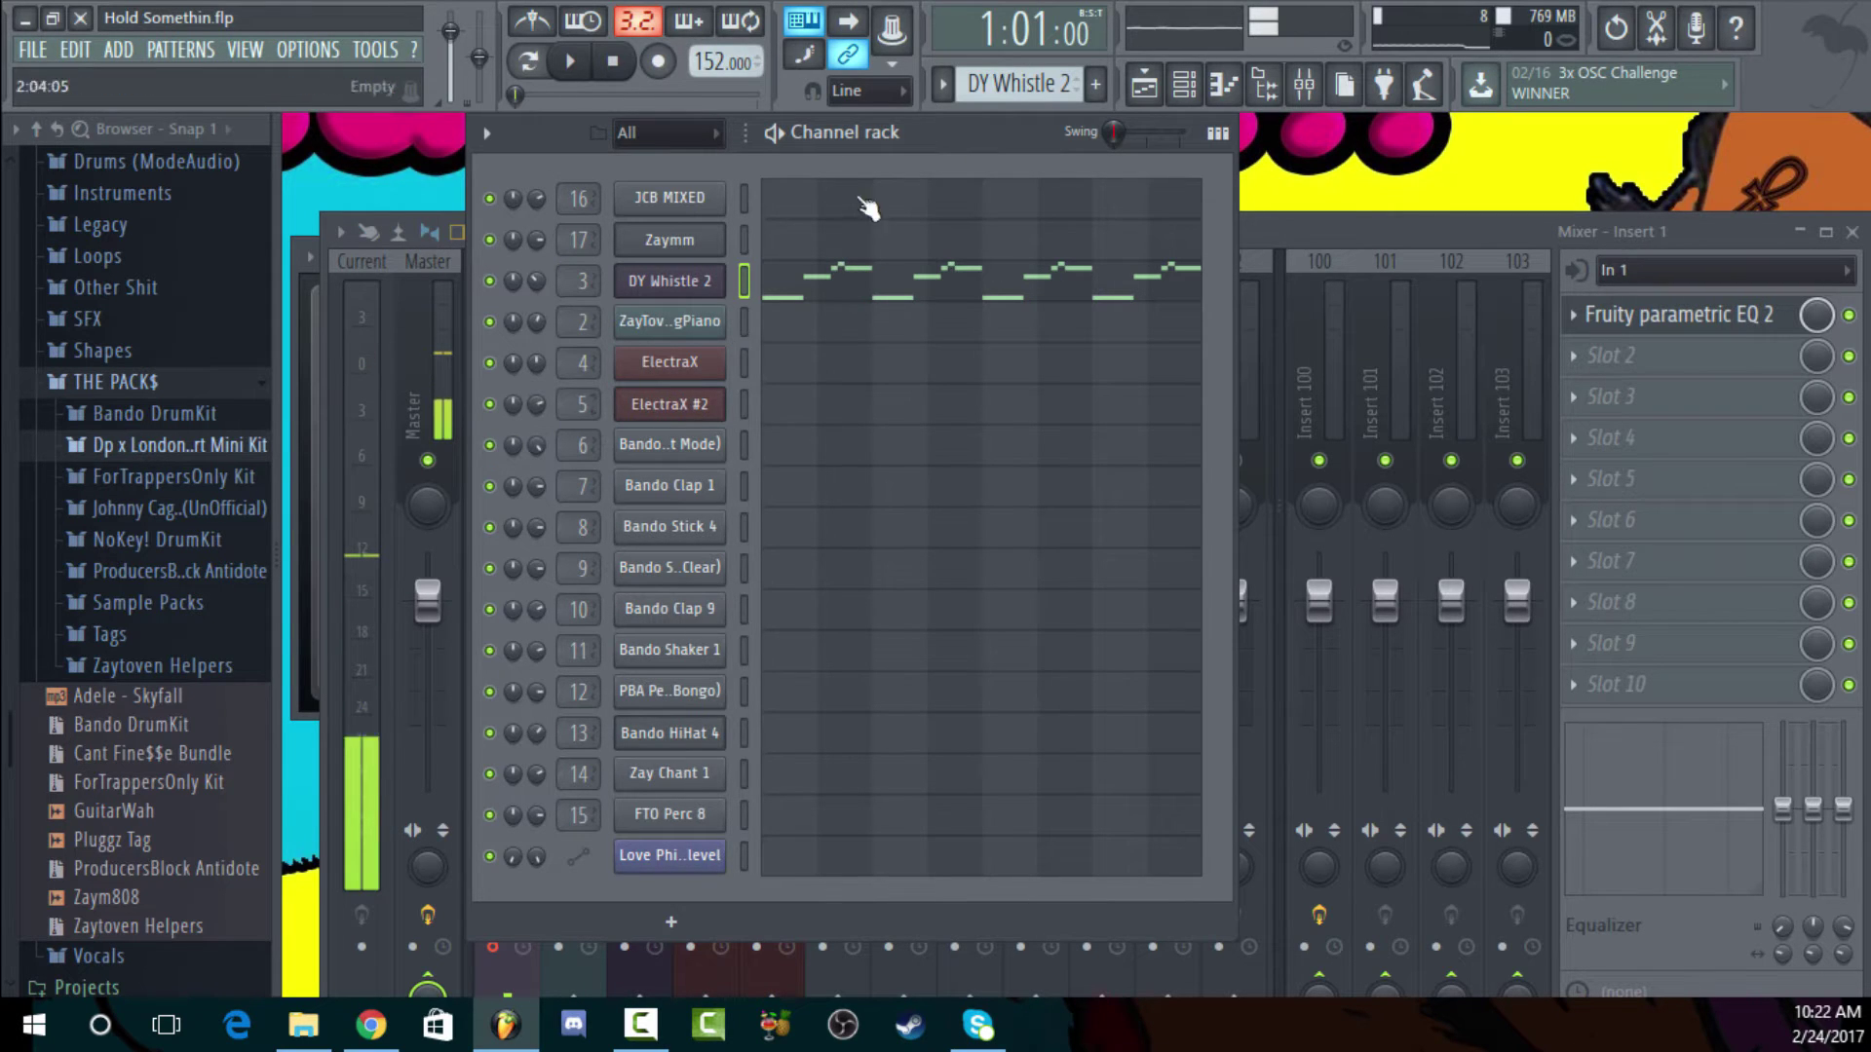
click(712, 281)
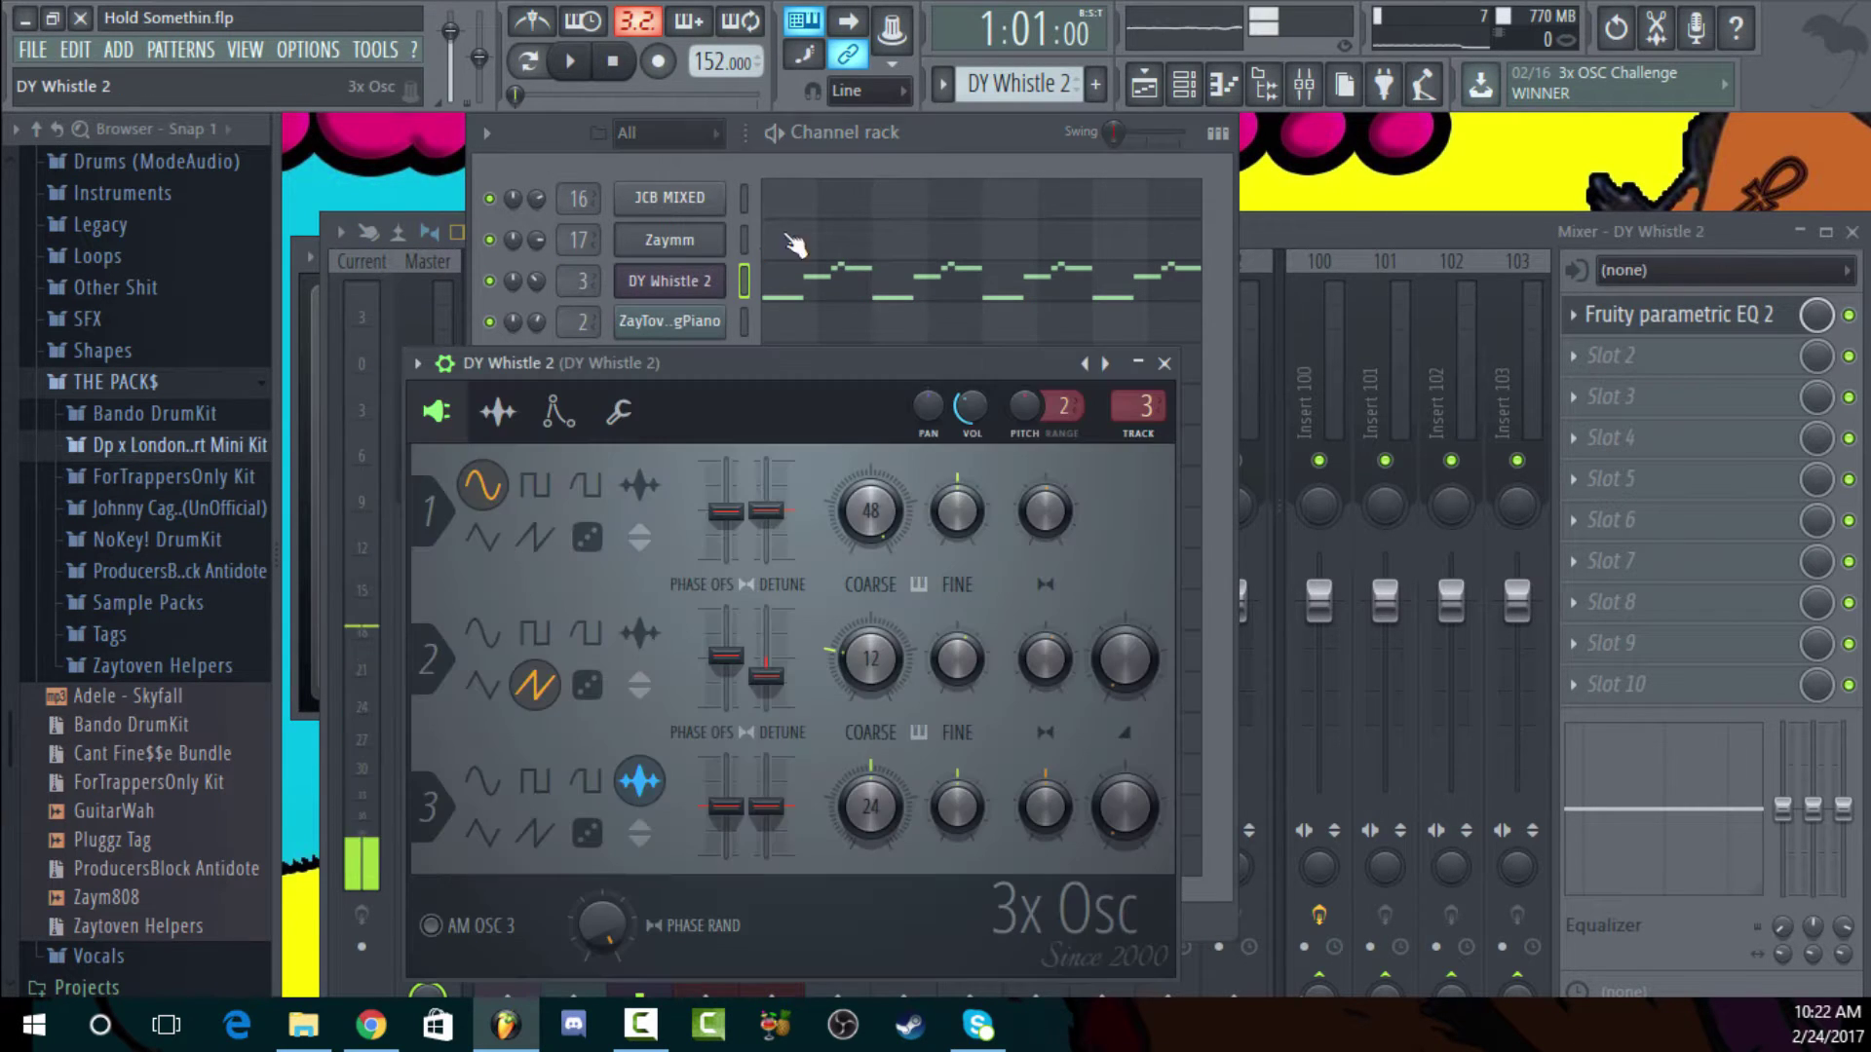
click(918, 148)
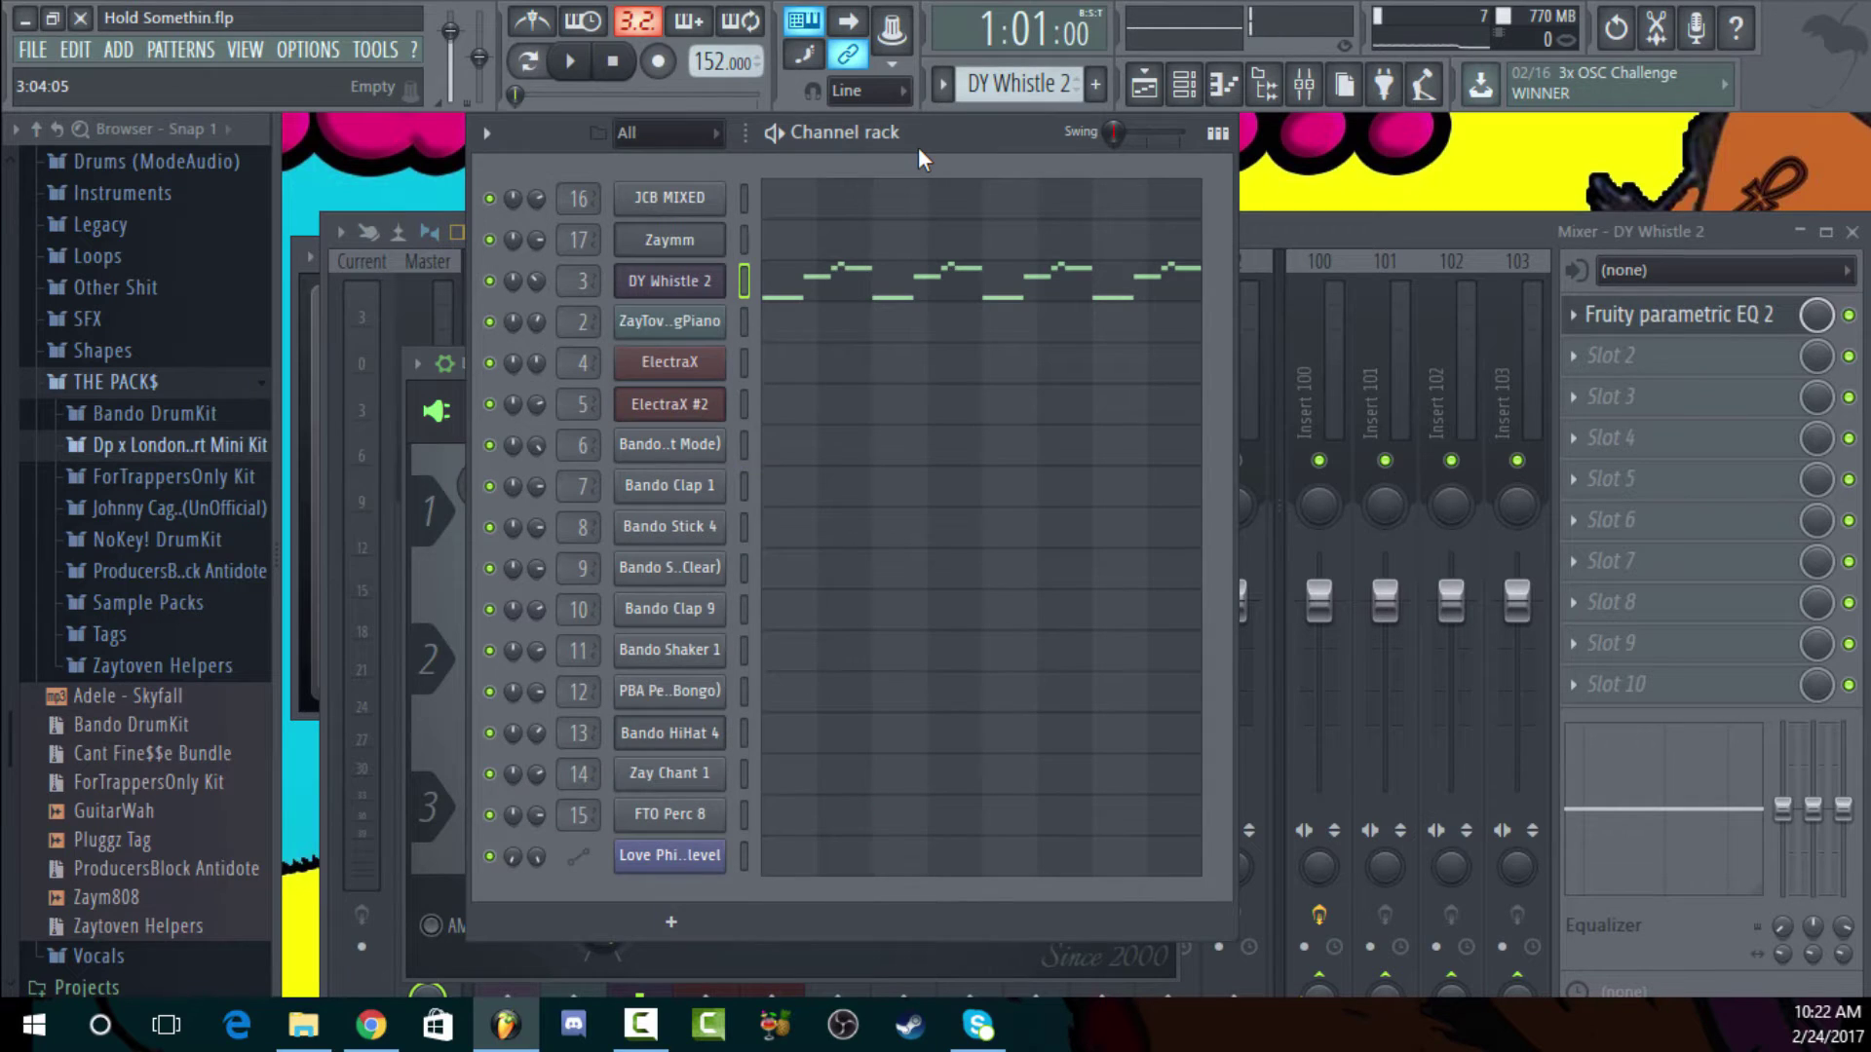
key(c)
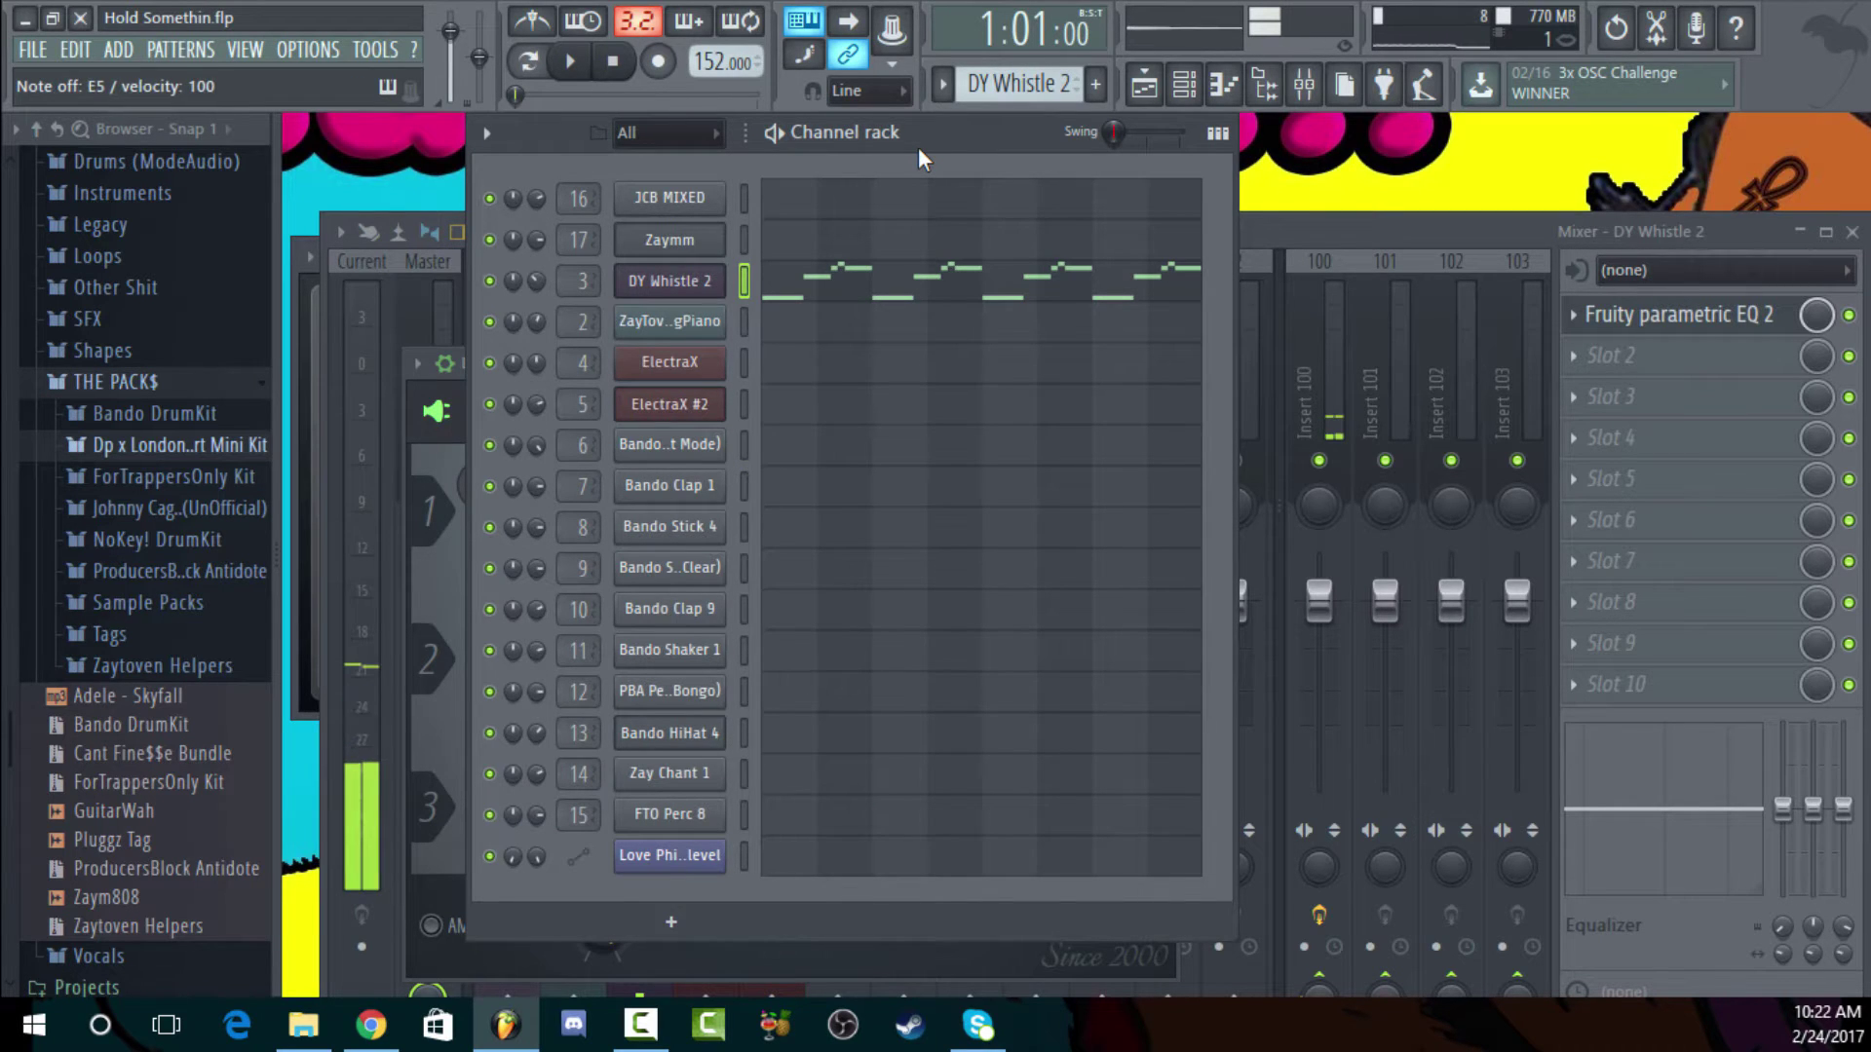
Open the DY Whistle 2 pattern in the piano roll and play its whole melody
click(948, 275)
drag(733, 156, 1558, 161)
key(space)
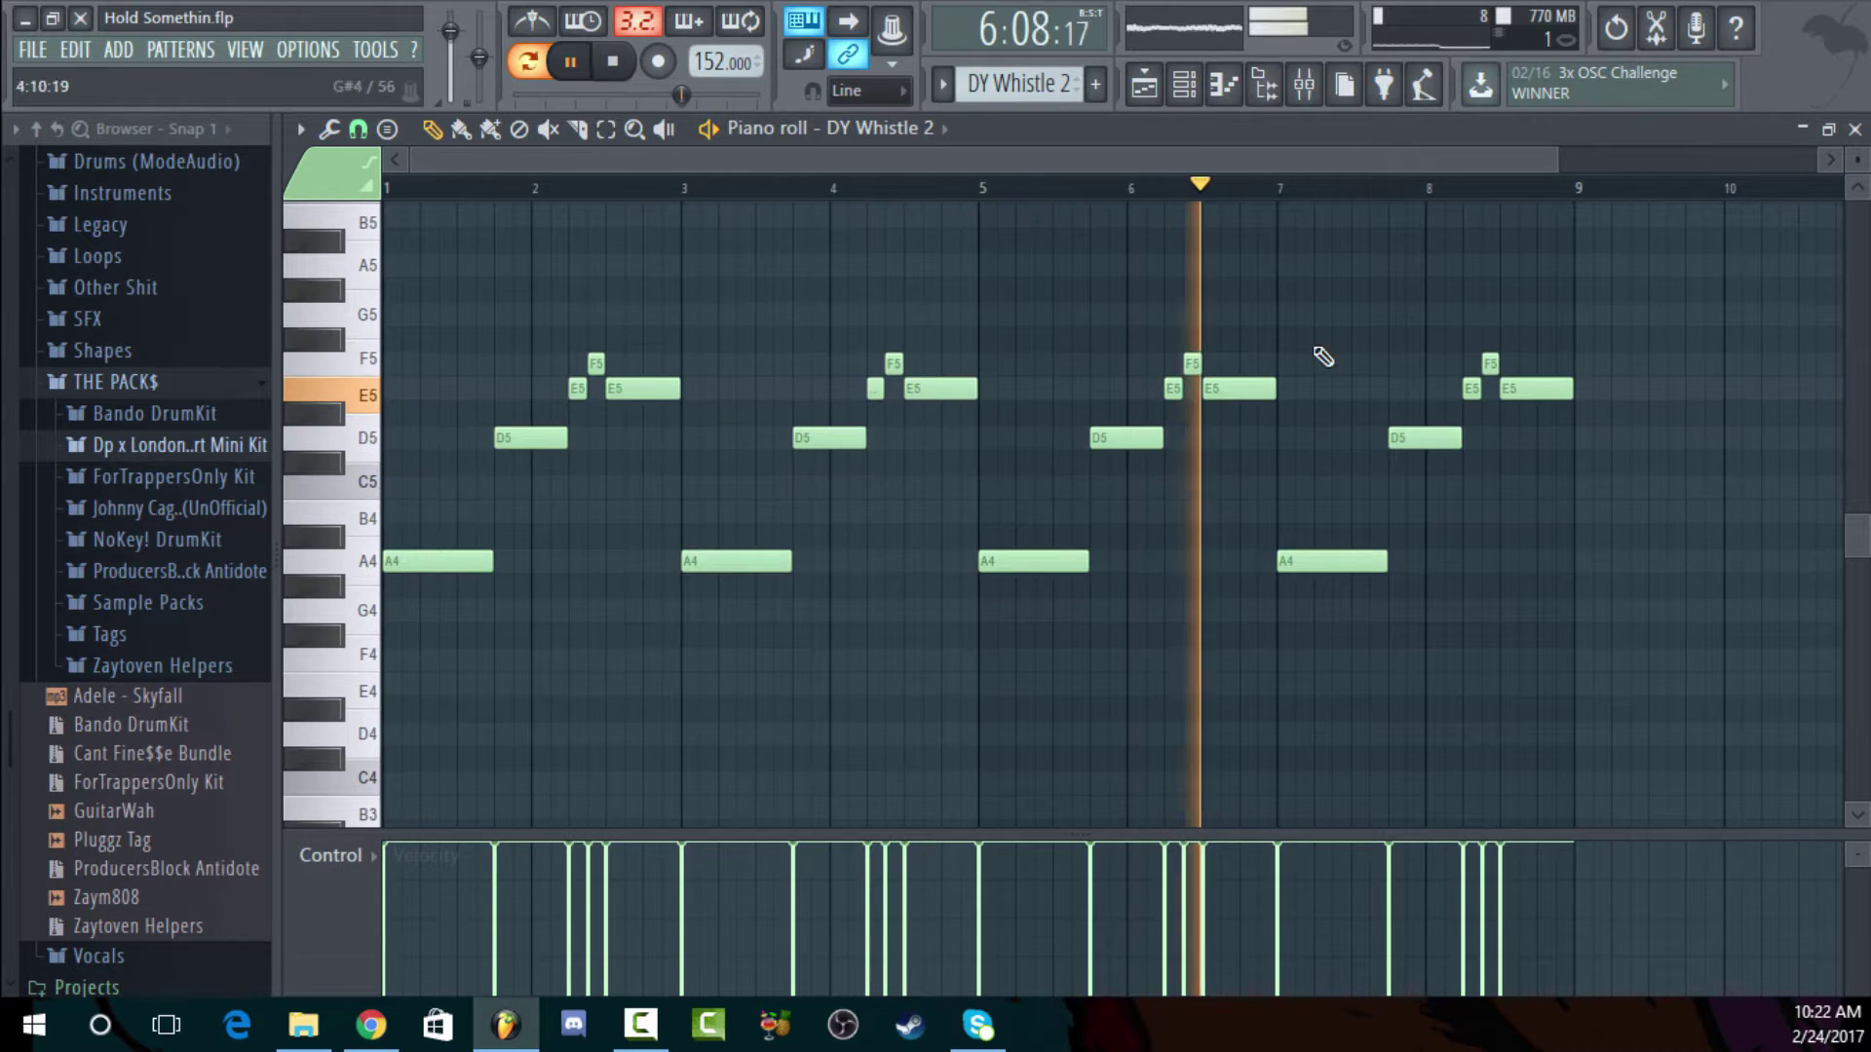
click(616, 65)
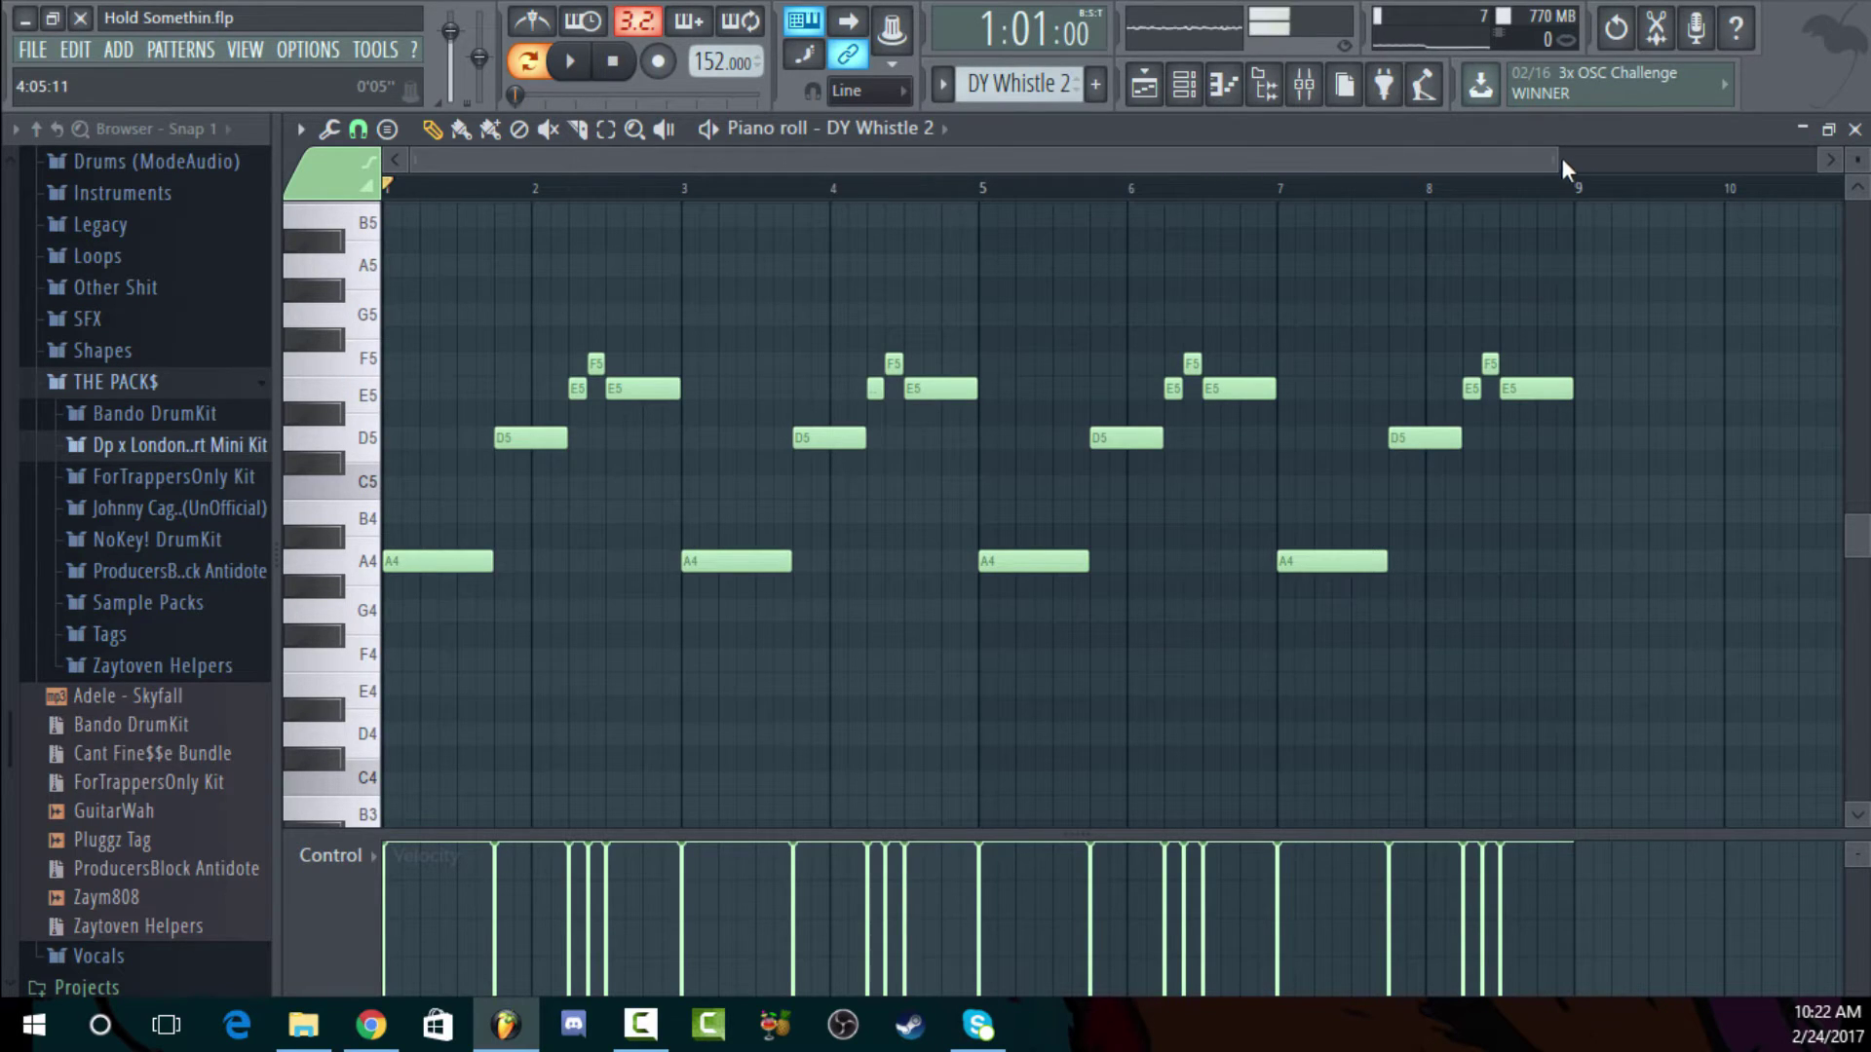
Replay the DY Whistle 2 melody from the first E5 note in bar 2, then audition the A4 key
drag(1559, 160, 1403, 170)
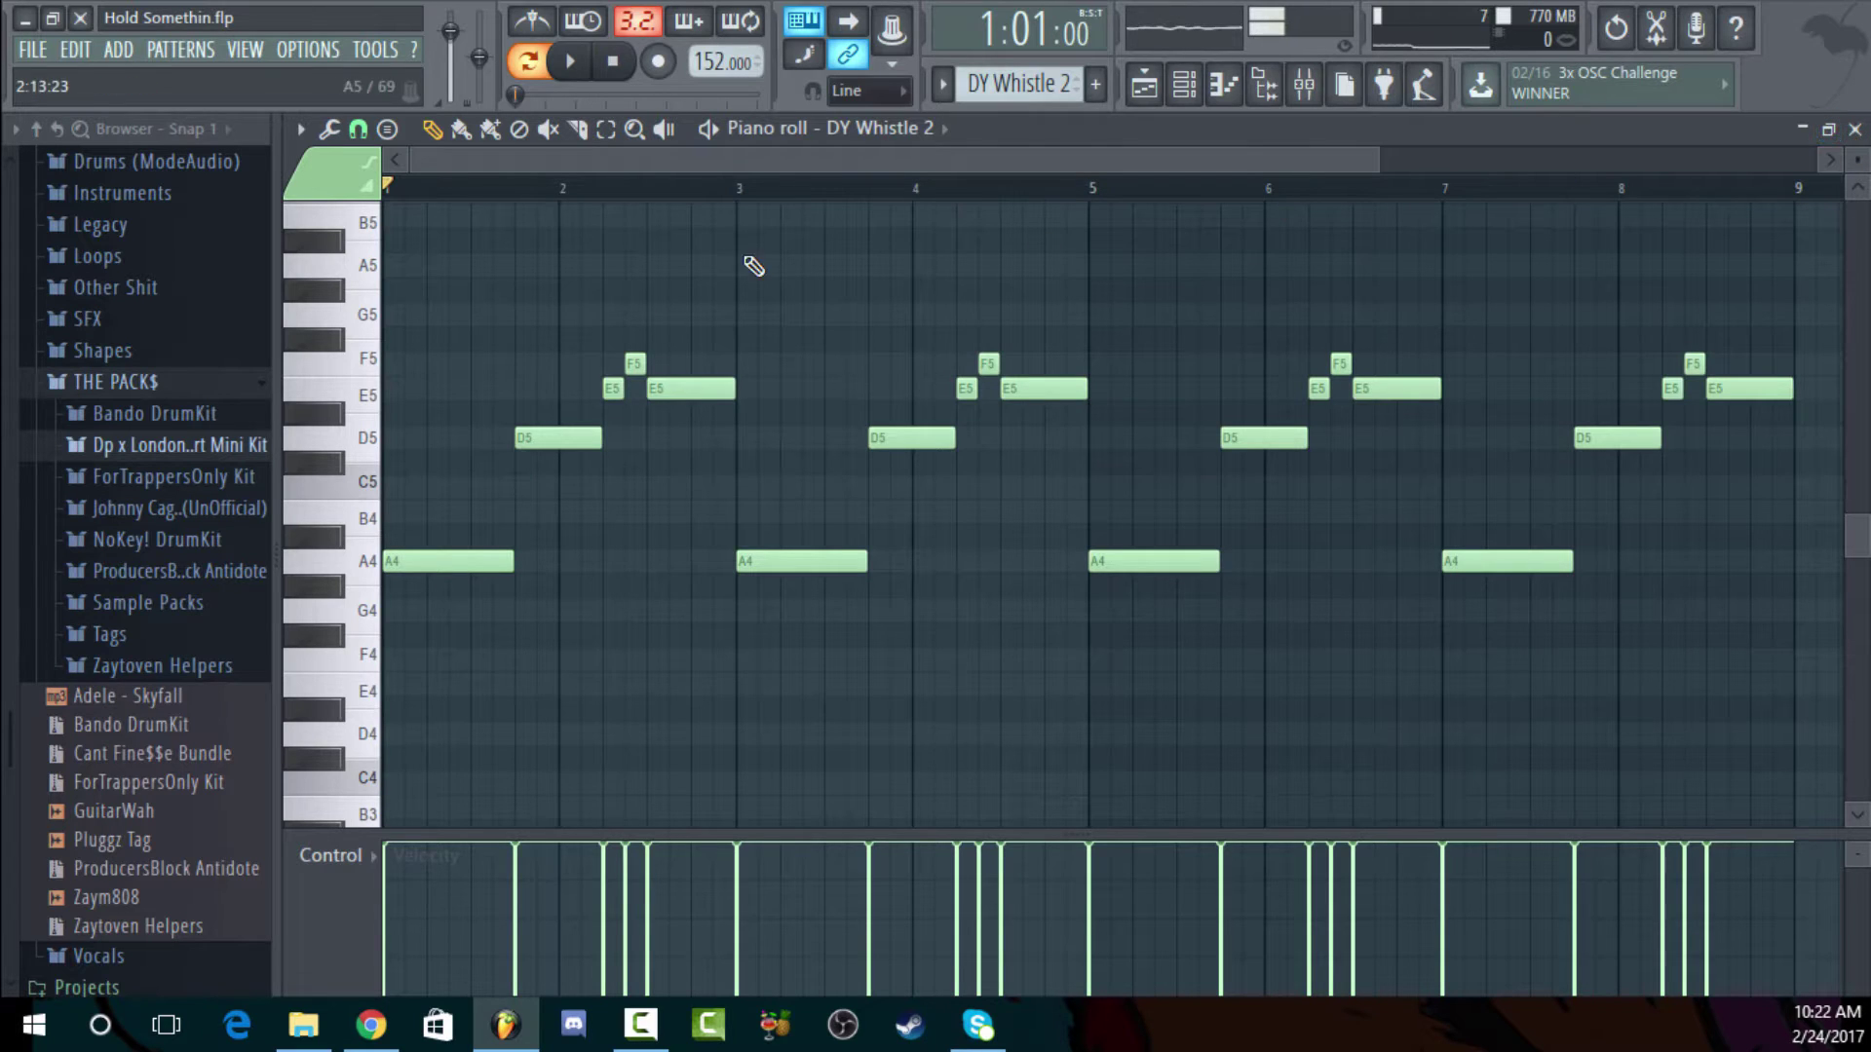
drag(1372, 161, 1217, 163)
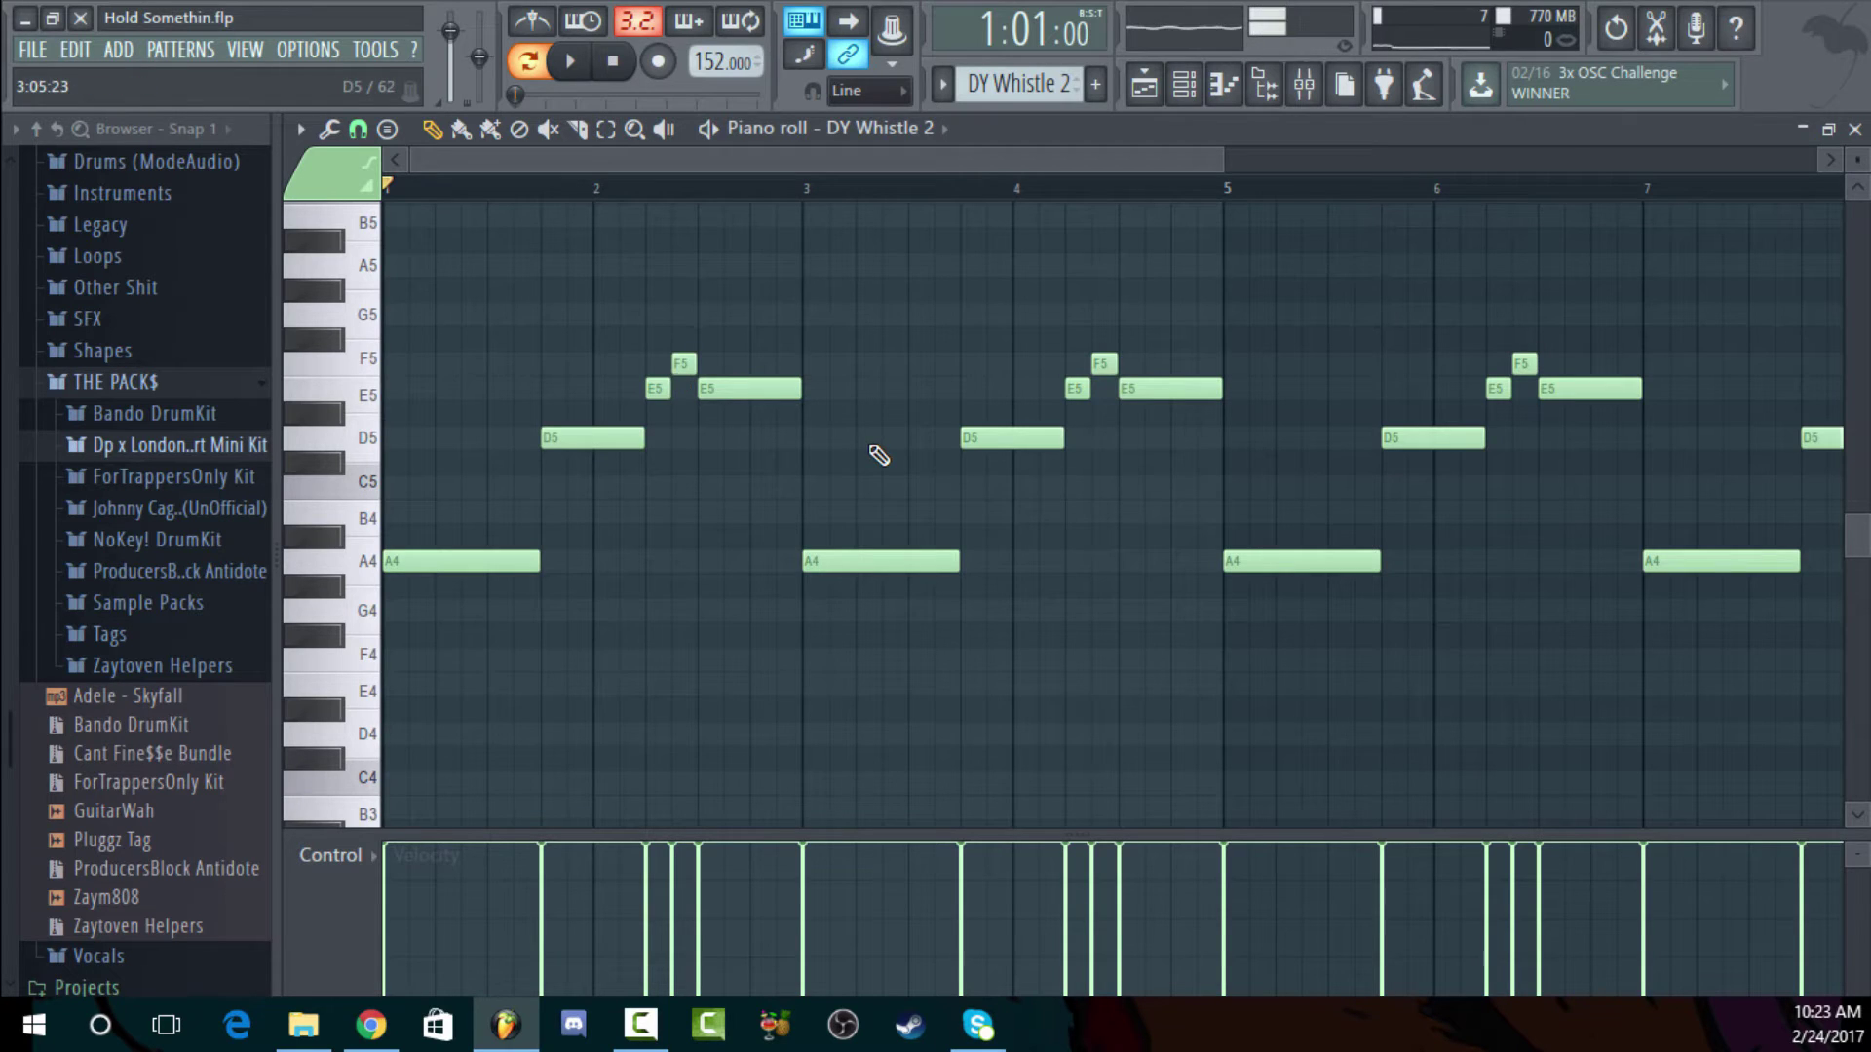
click(646, 185)
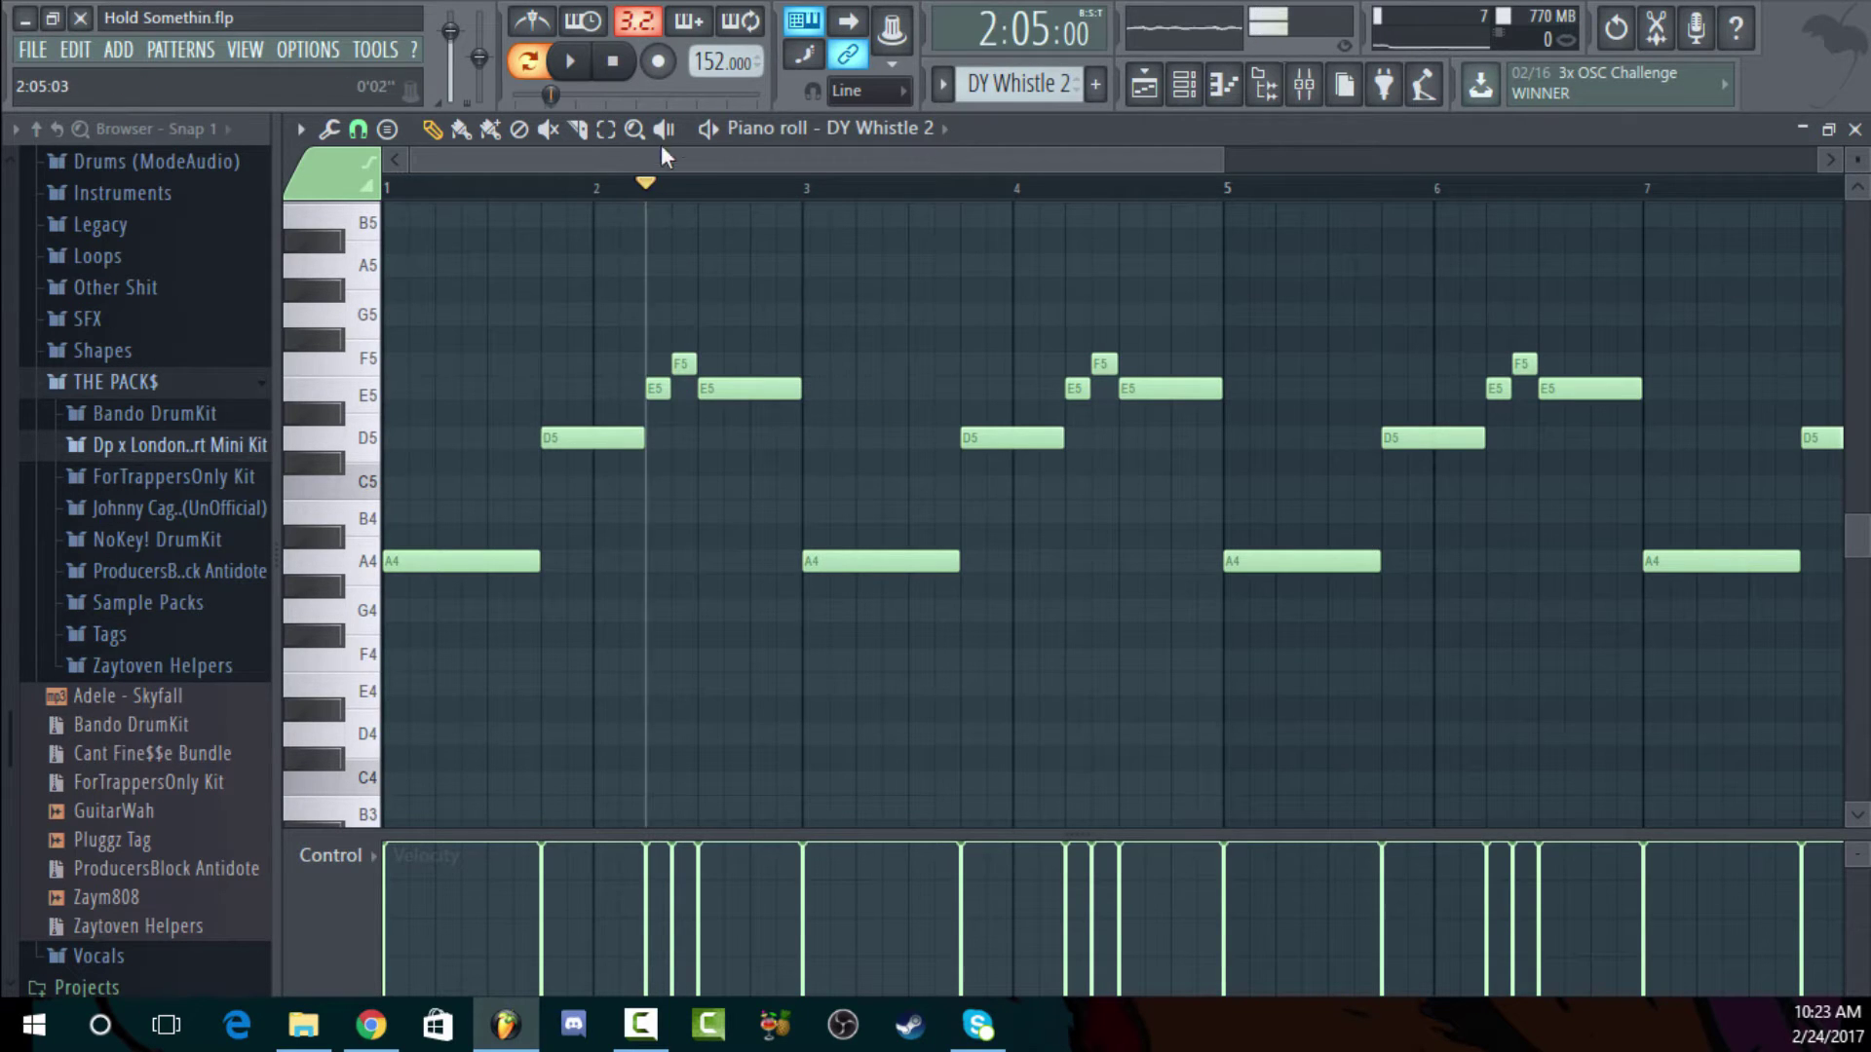
key(space)
click(616, 63)
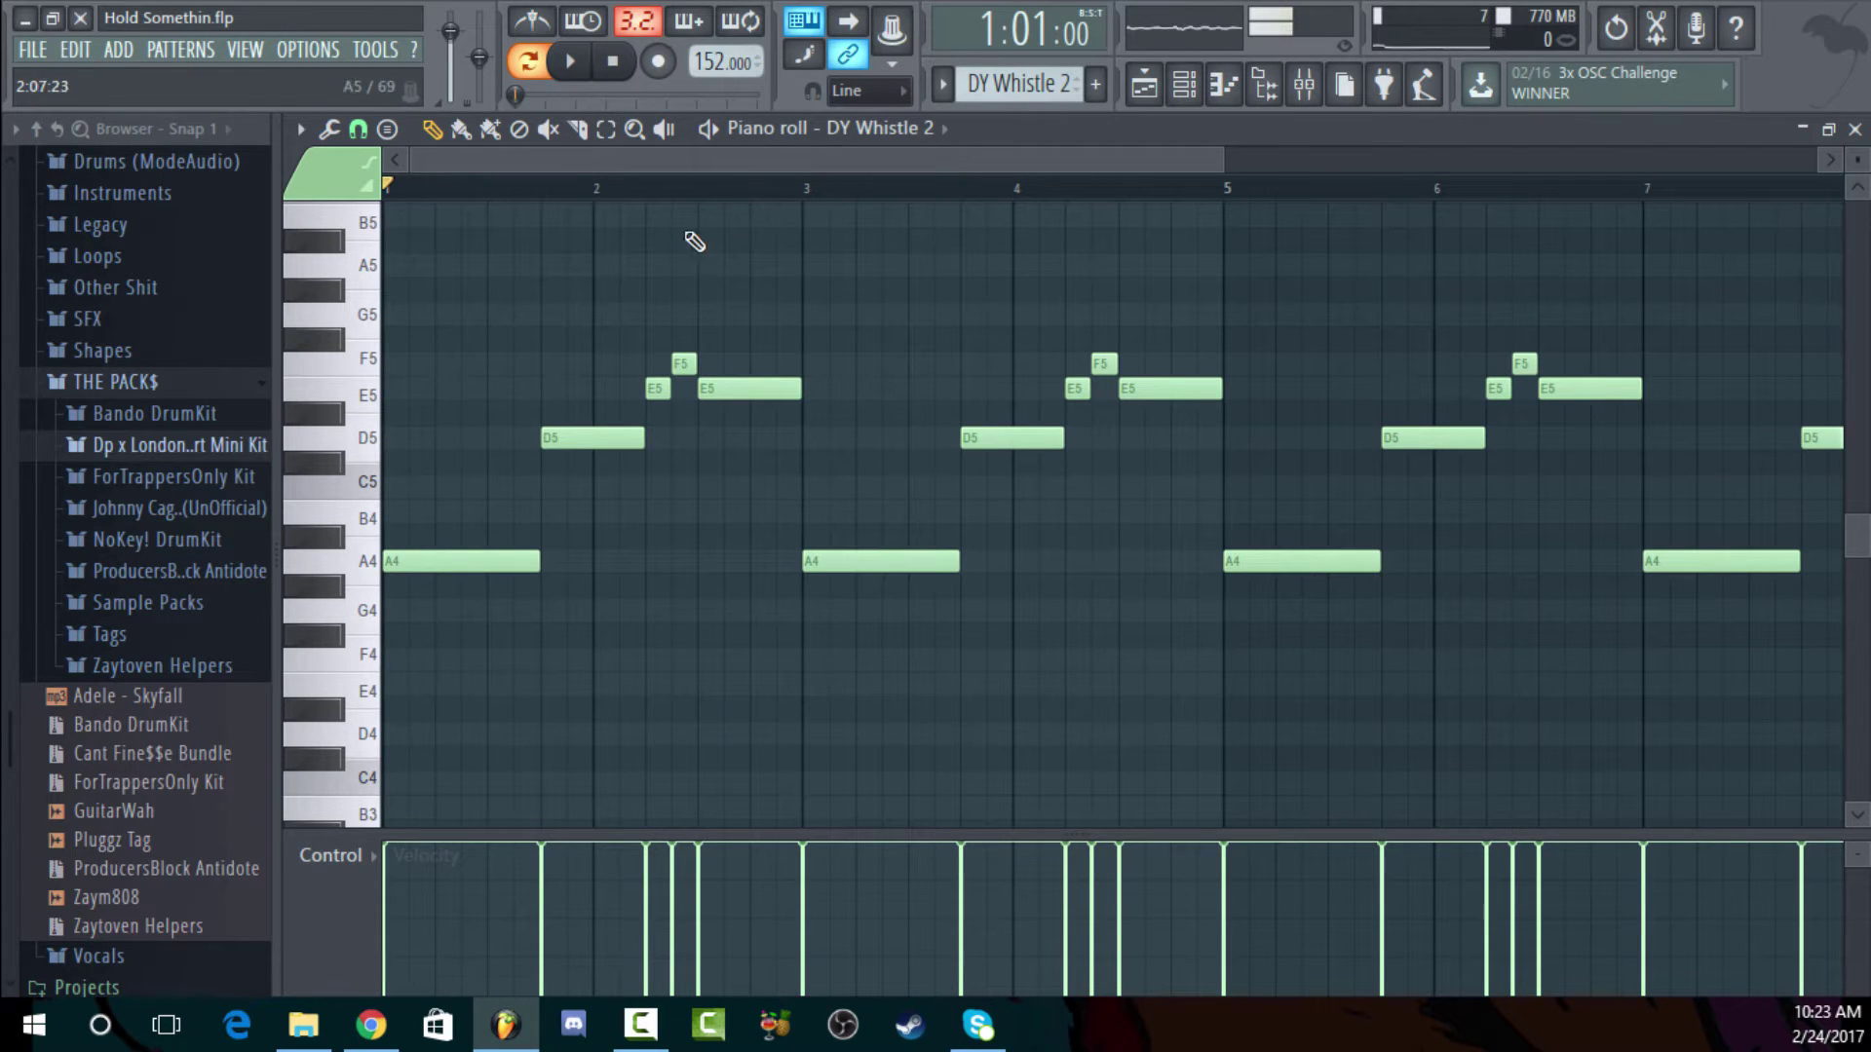
click(646, 185)
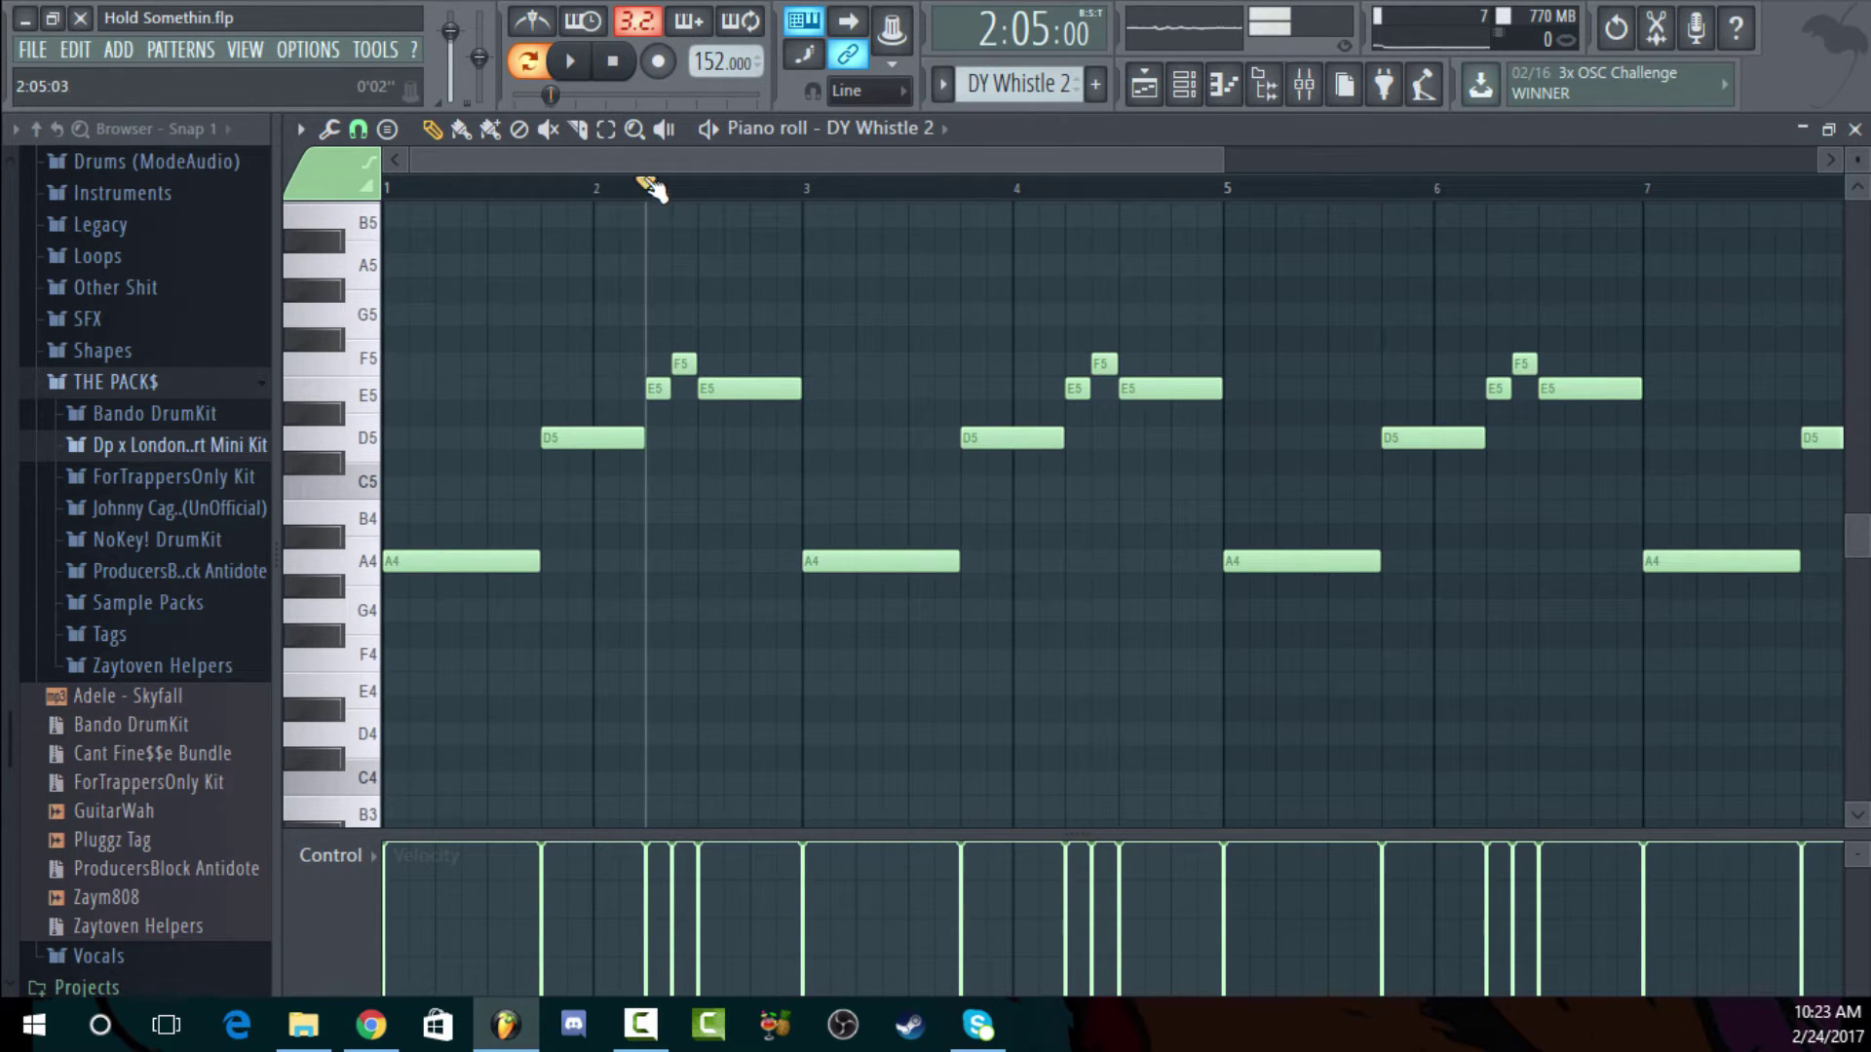
click(571, 63)
click(614, 62)
click(615, 64)
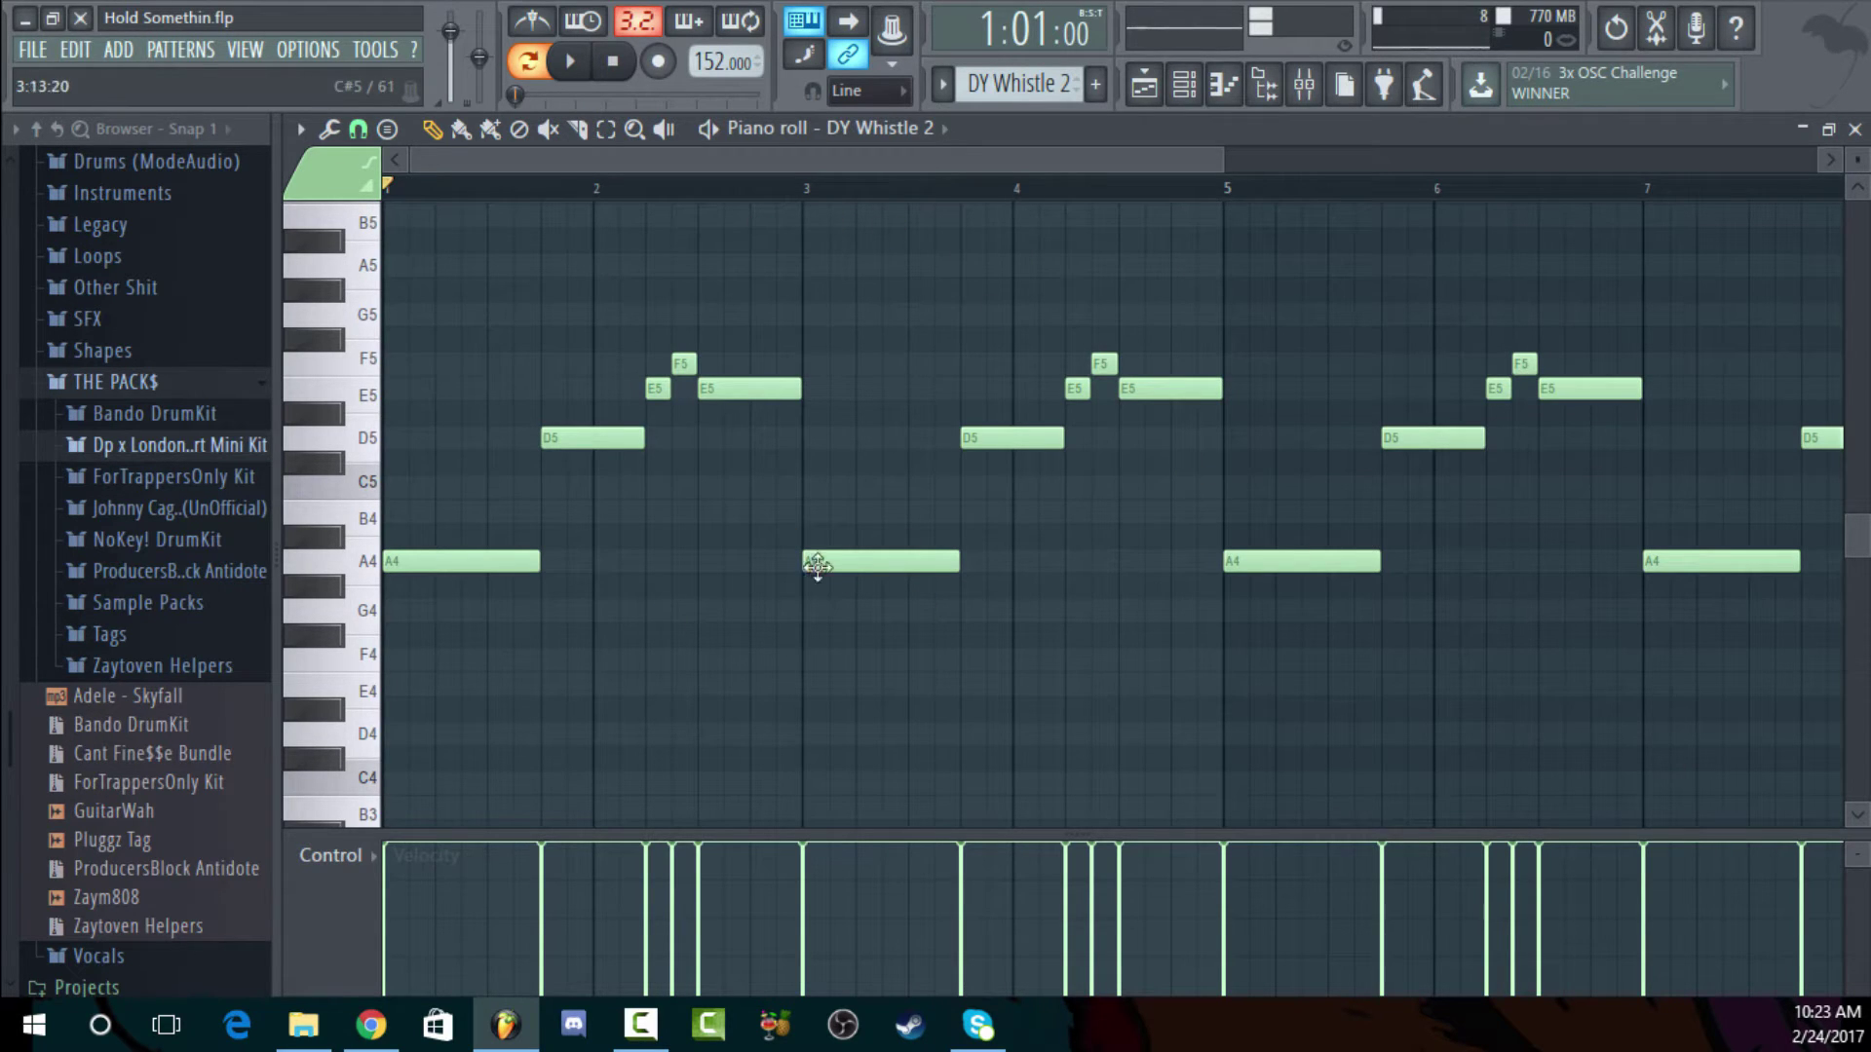
click(351, 573)
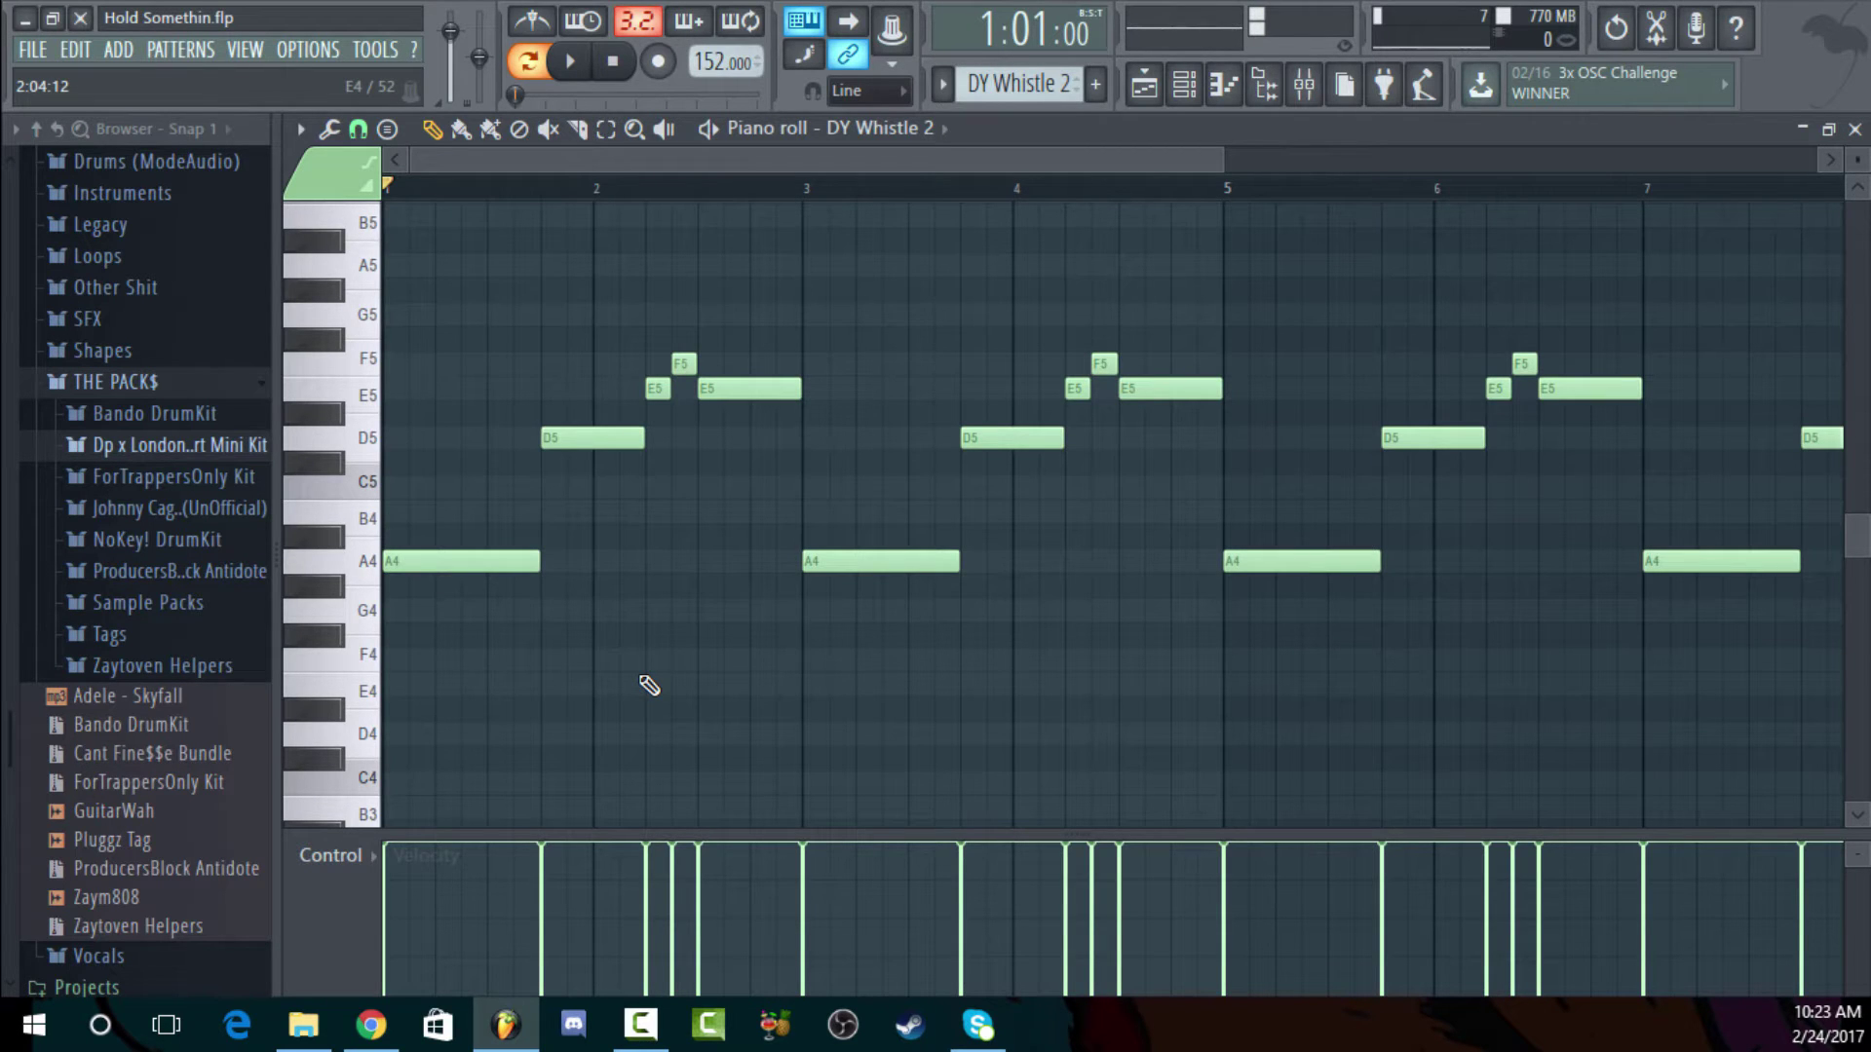
click(1854, 129)
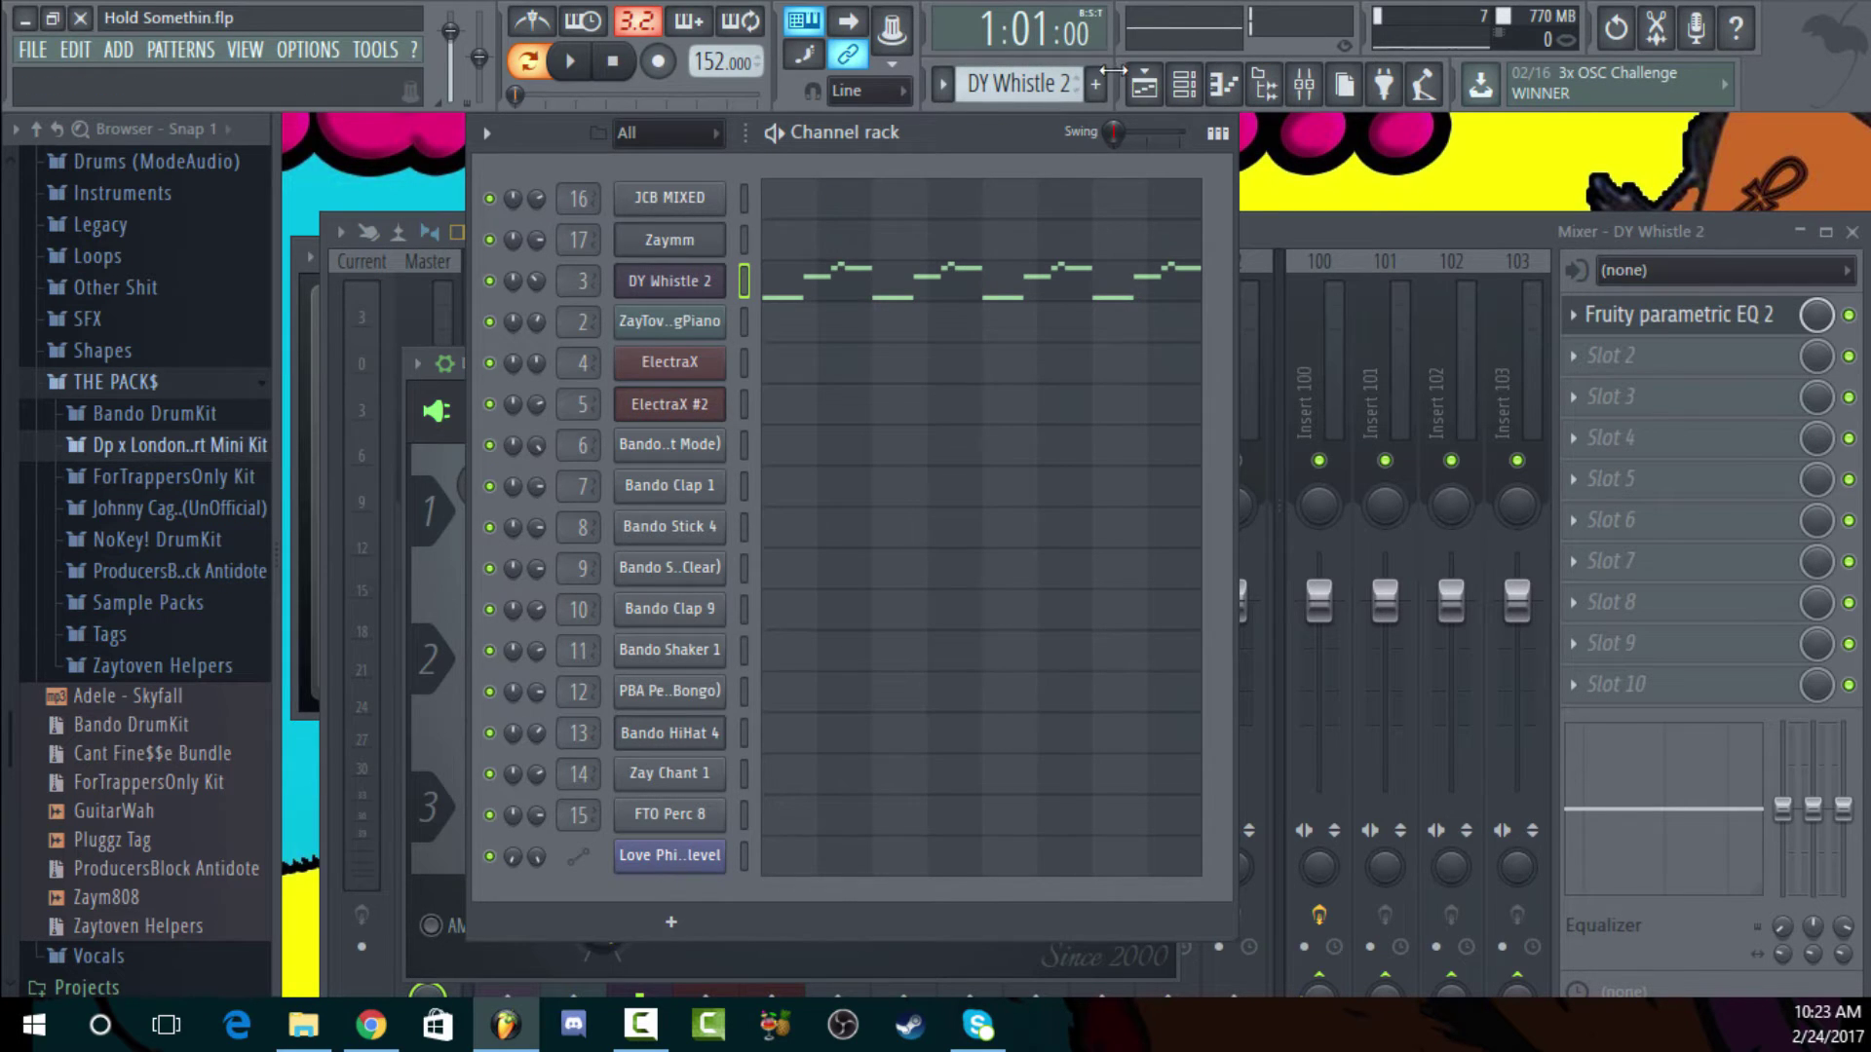
Set the Playlist's playback position to the start of bar 17, where the drum clips begin
click(1184, 85)
scroll(758, 308, down, 4)
scroll(759, 308, down, 1)
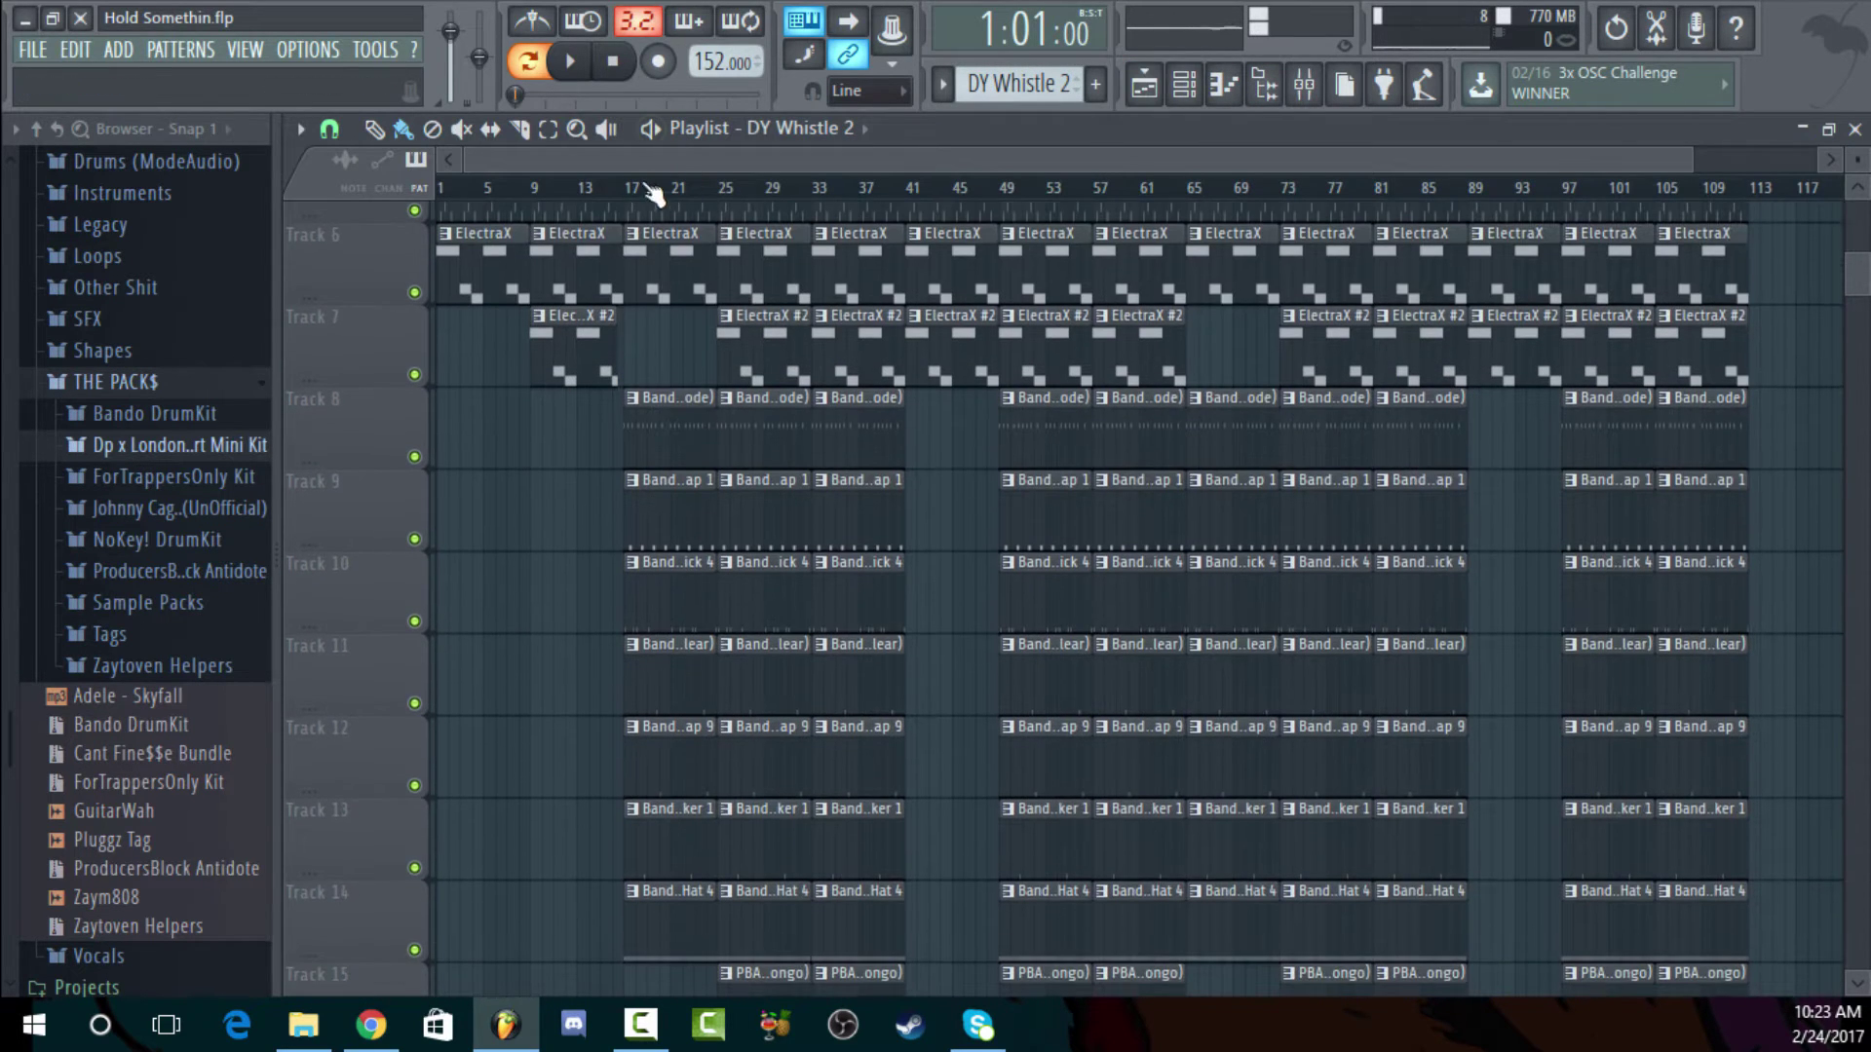
click(628, 188)
scroll(679, 212, up, 5)
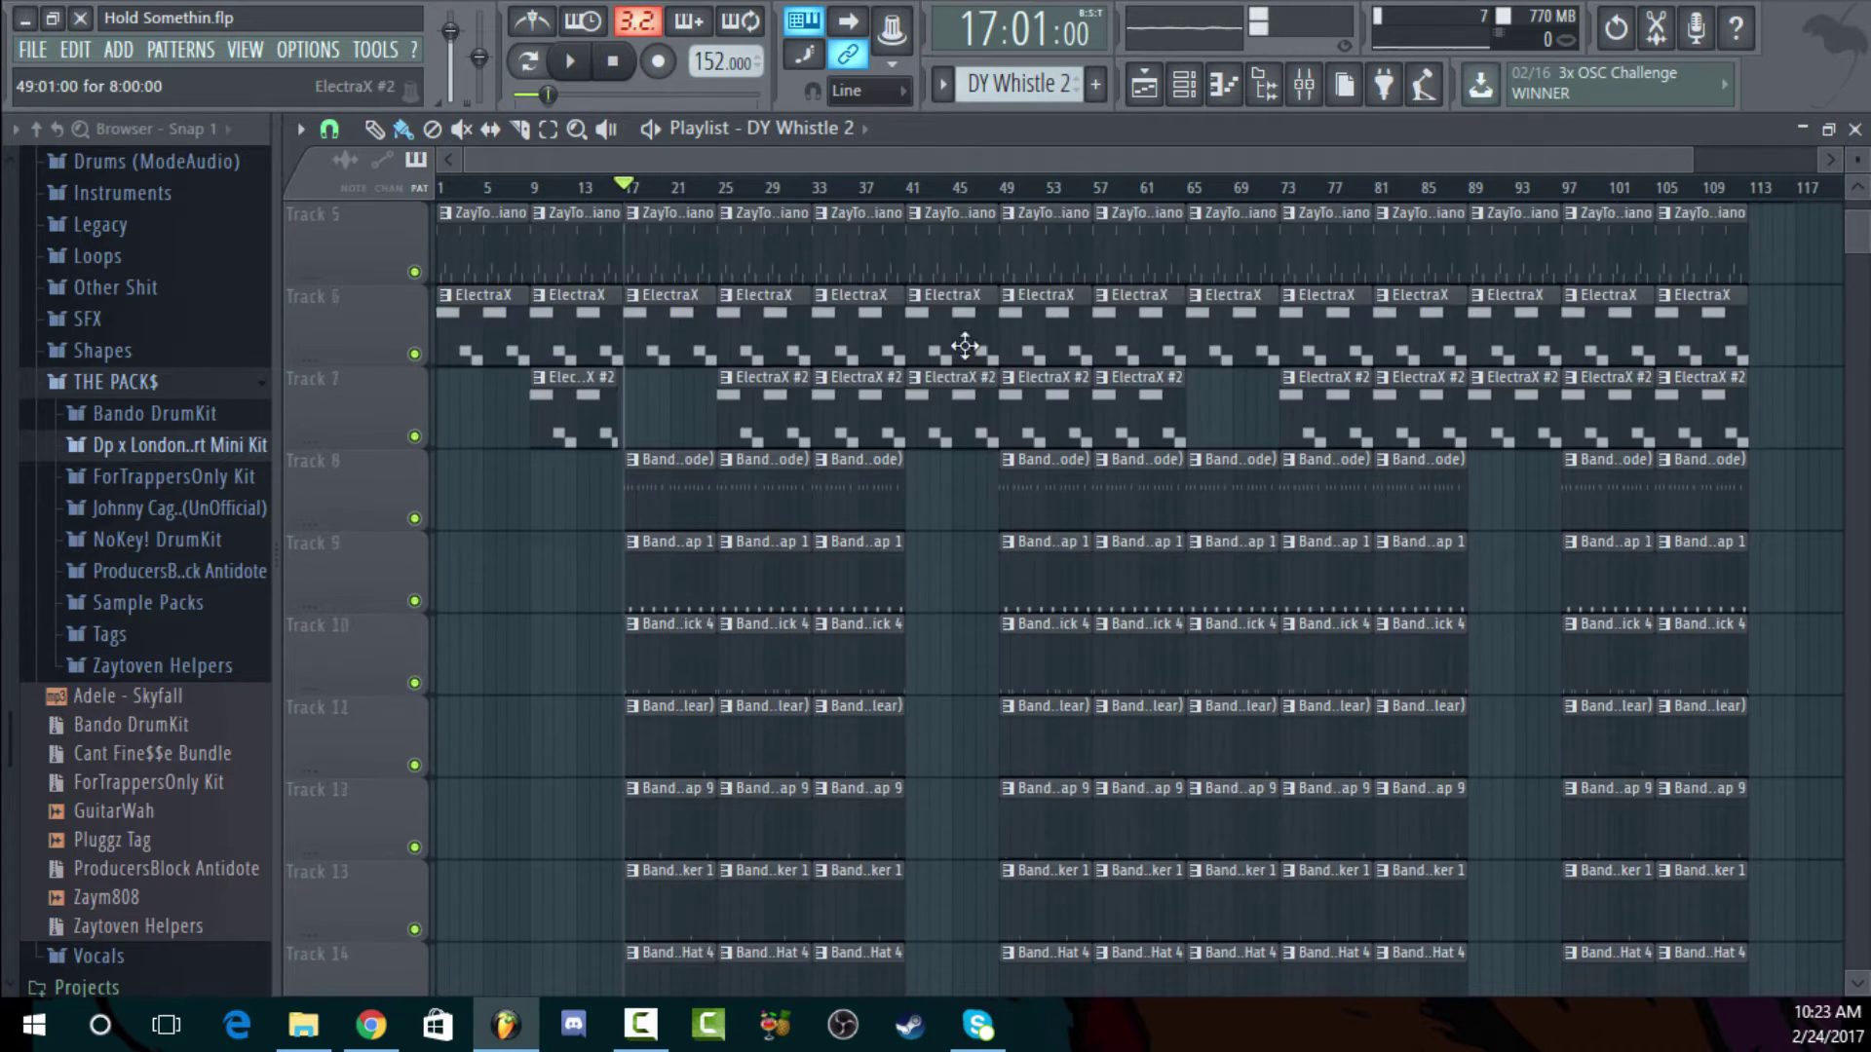
drag(1696, 159, 785, 159)
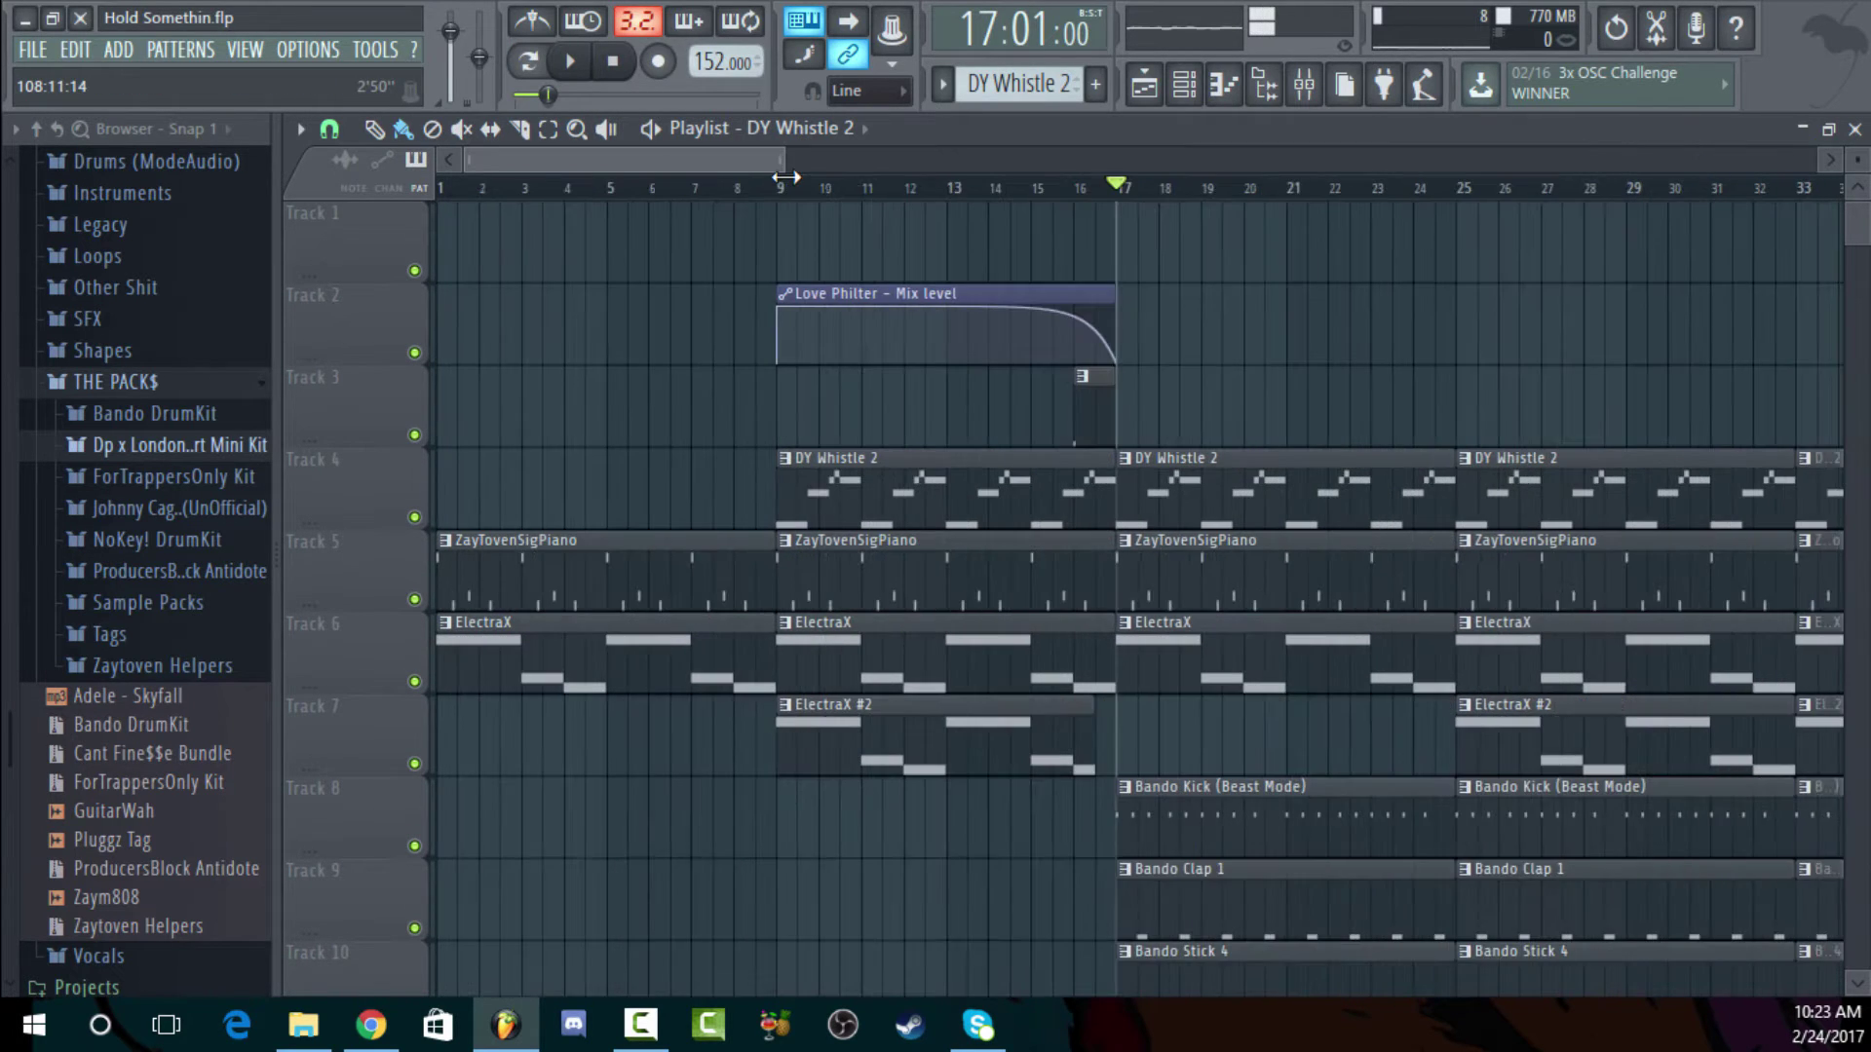
click(1829, 131)
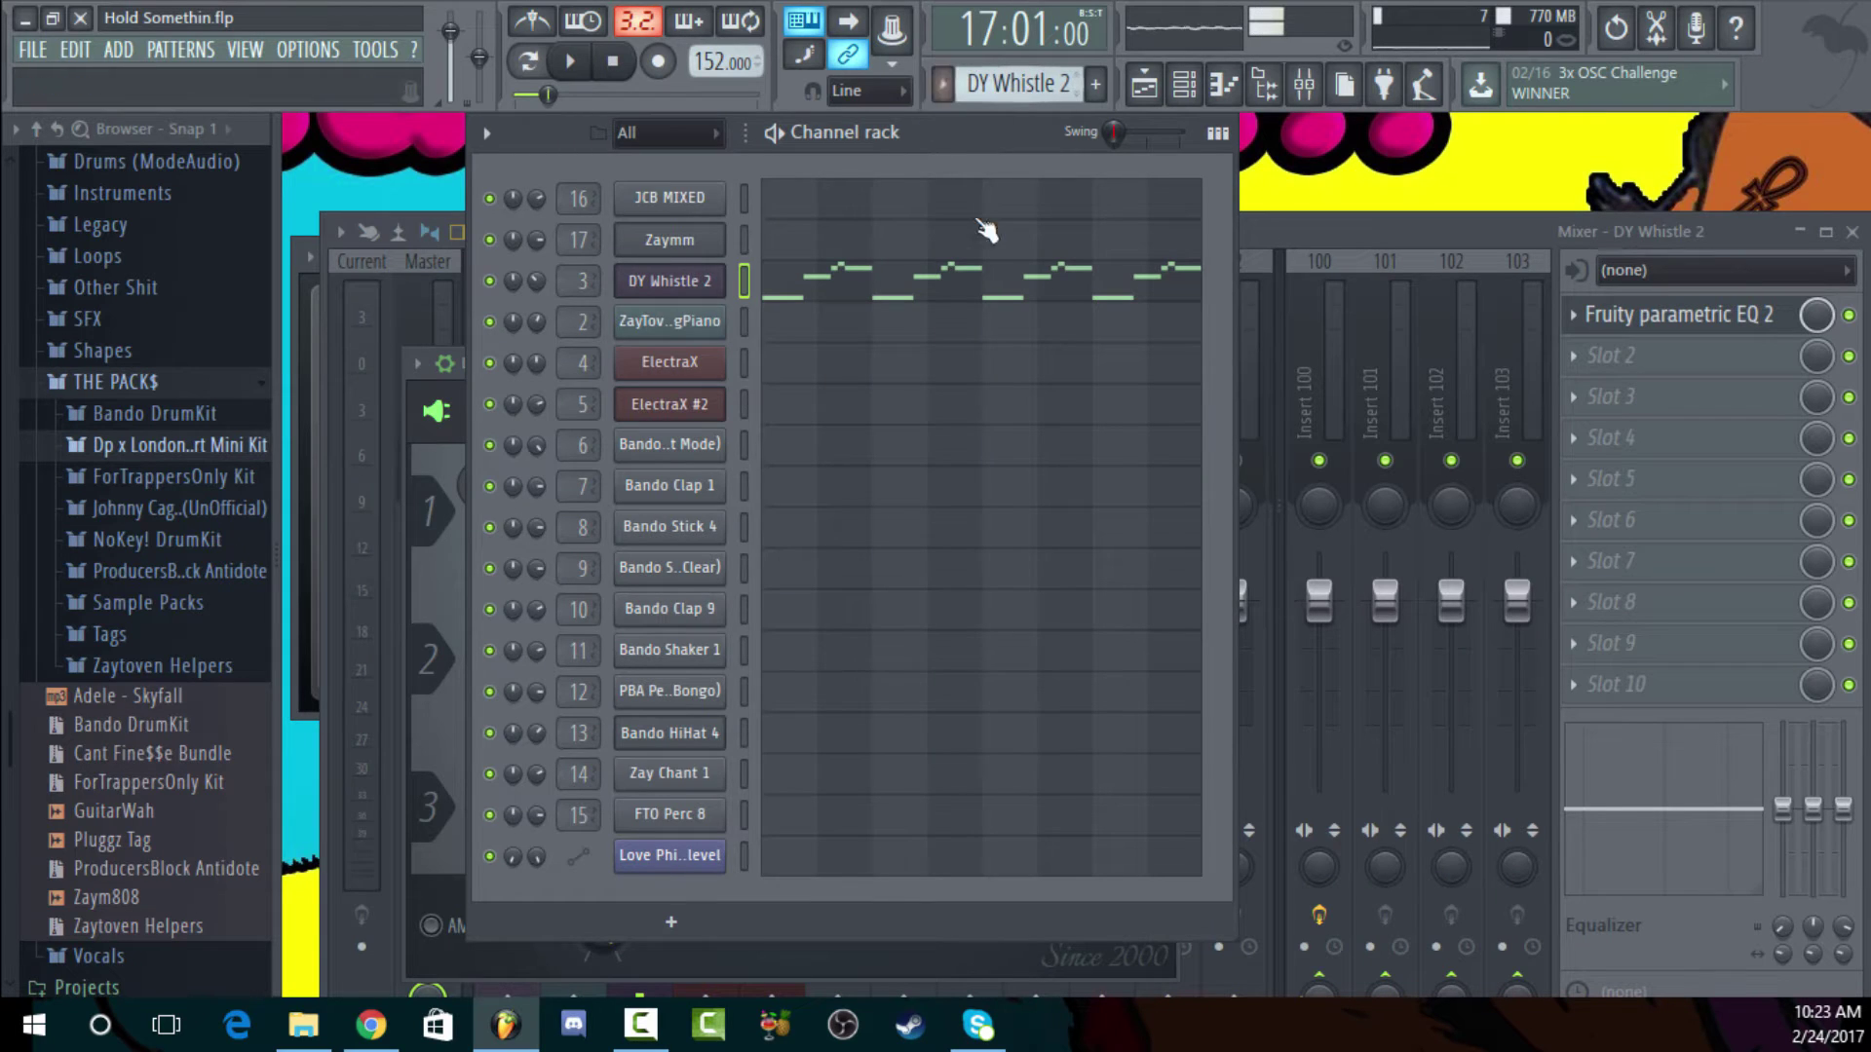
Solo Track 4 with the DY Whistle 2 clips in the Playlist and play it from bar 17
click(1147, 86)
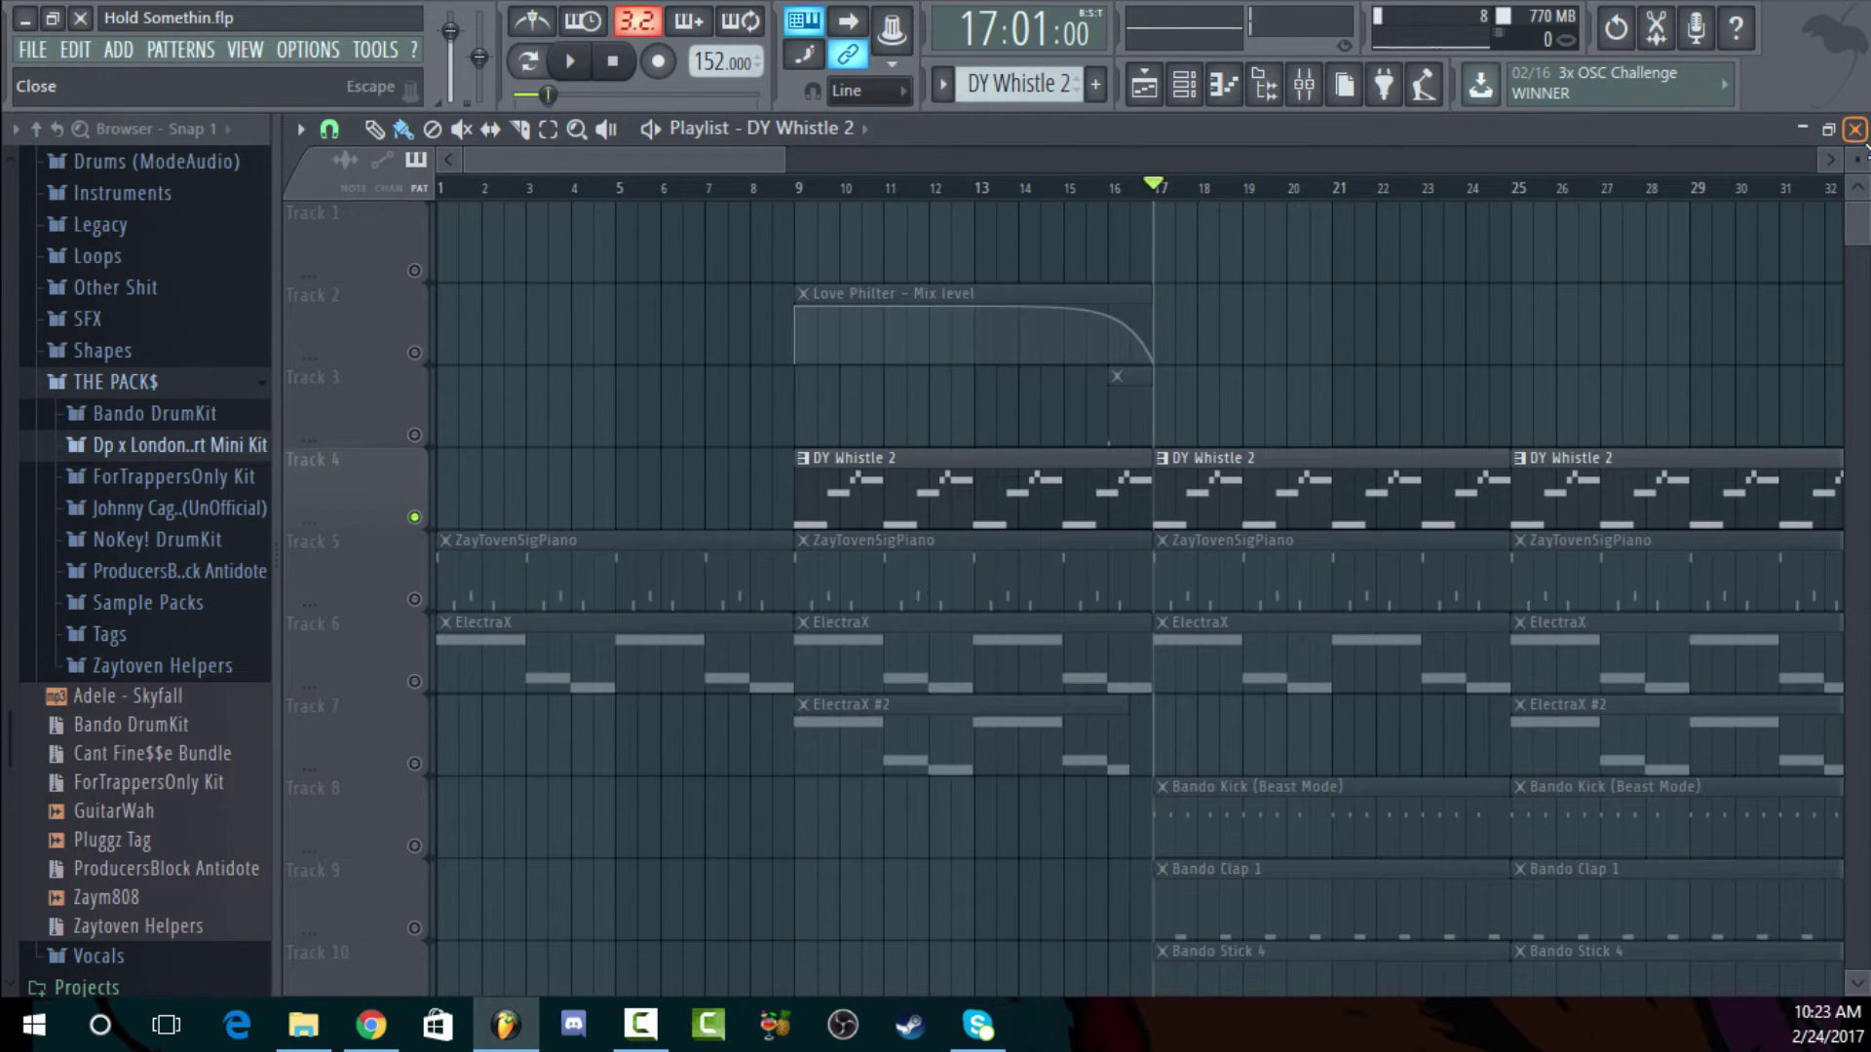
key(space)
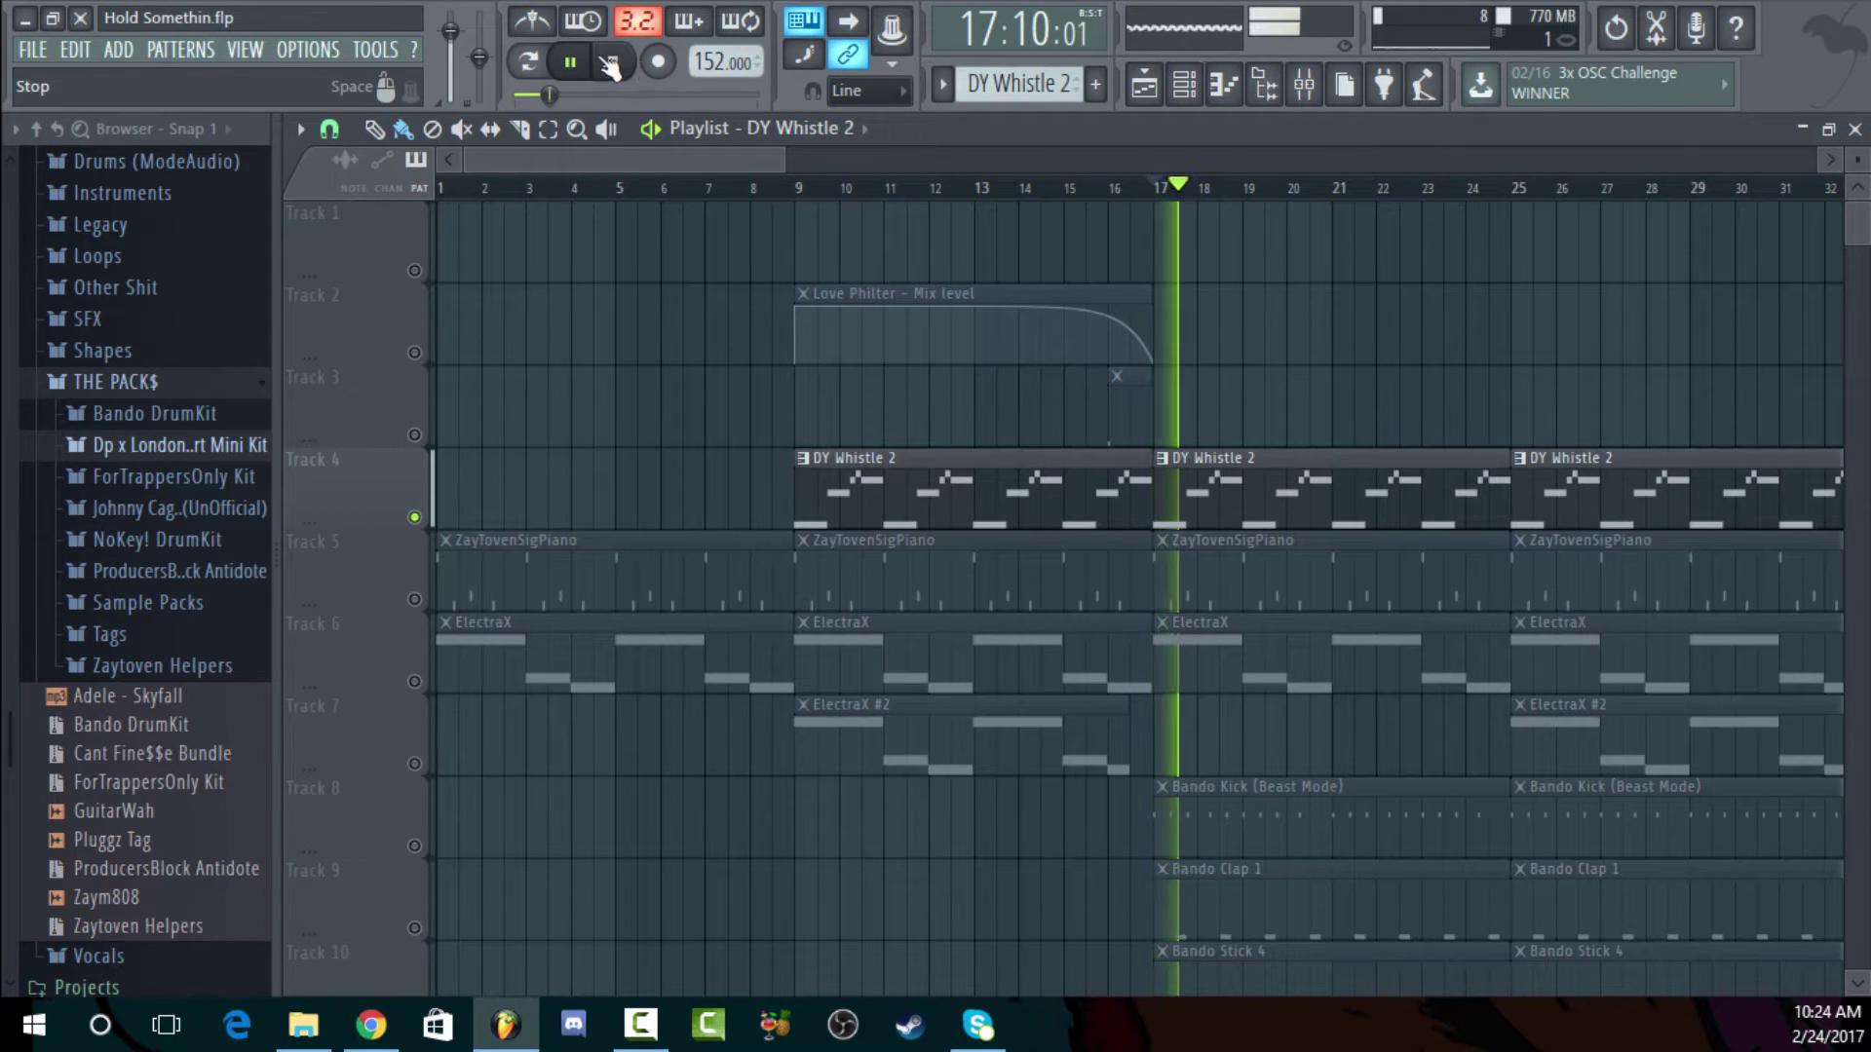
click(631, 62)
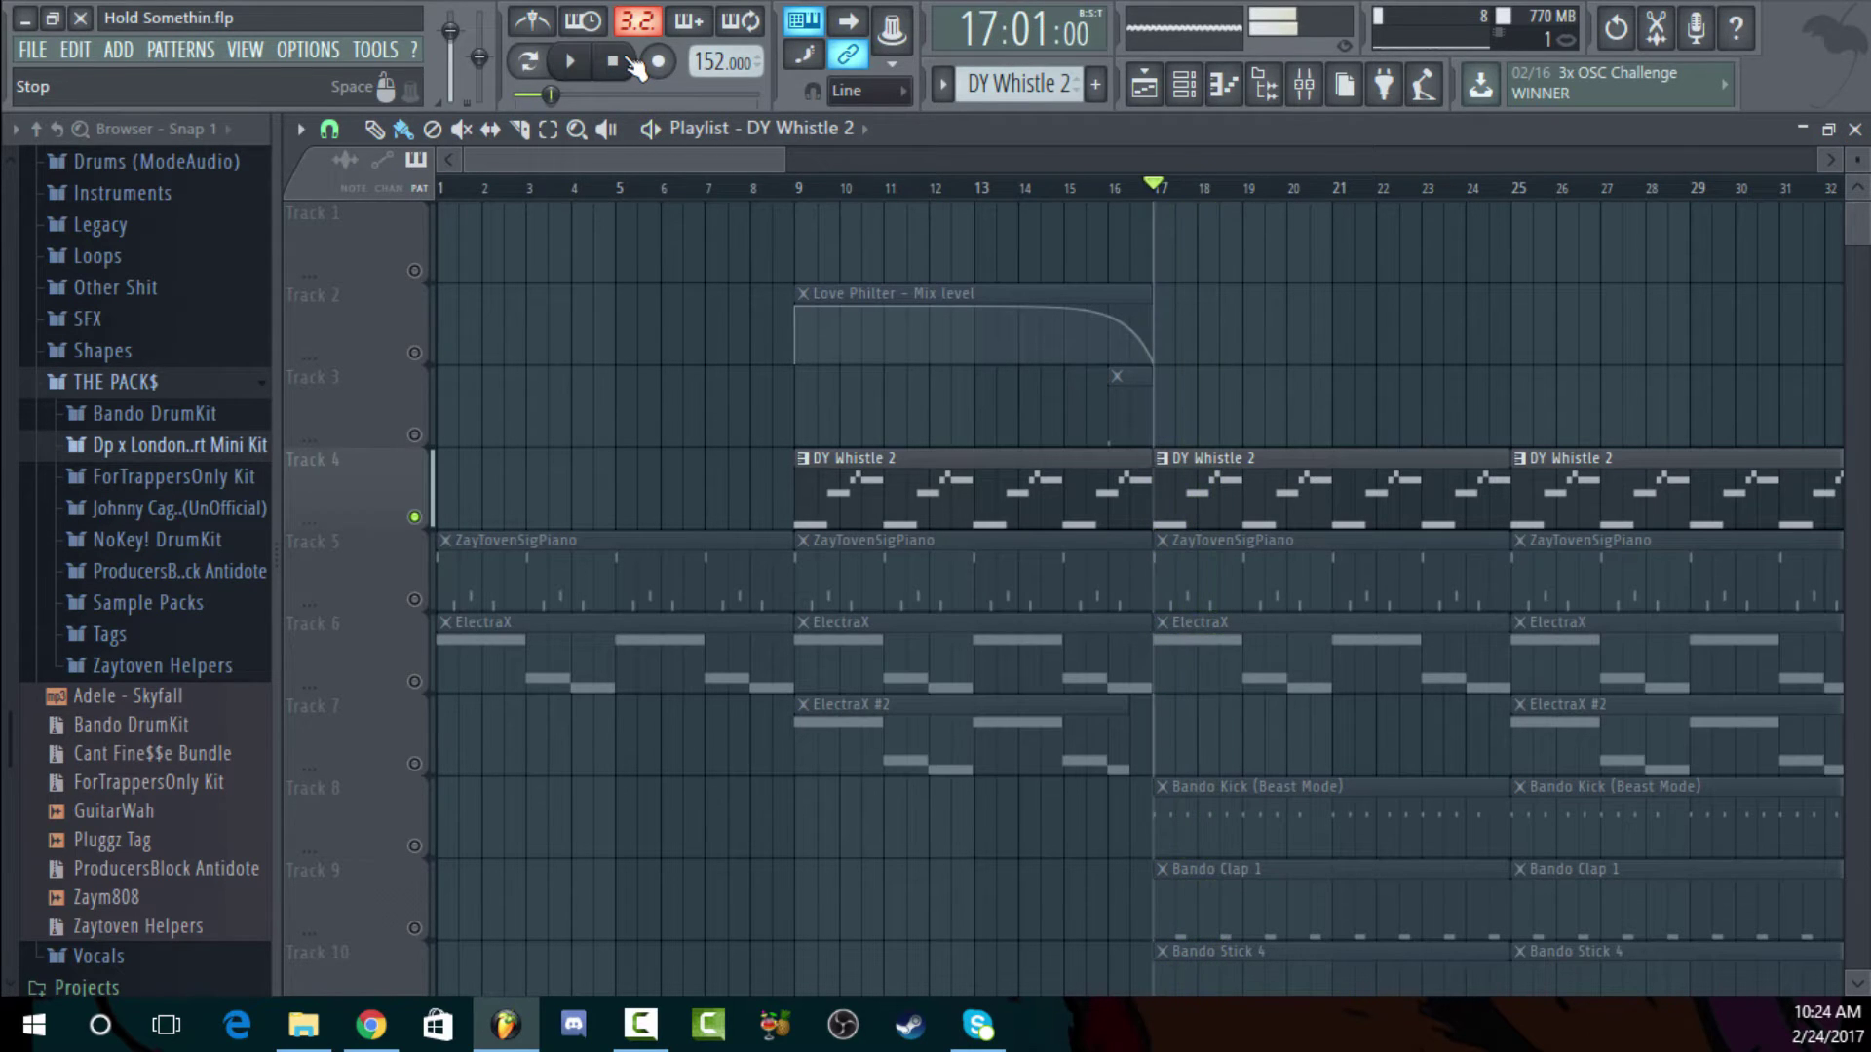
key(Escape)
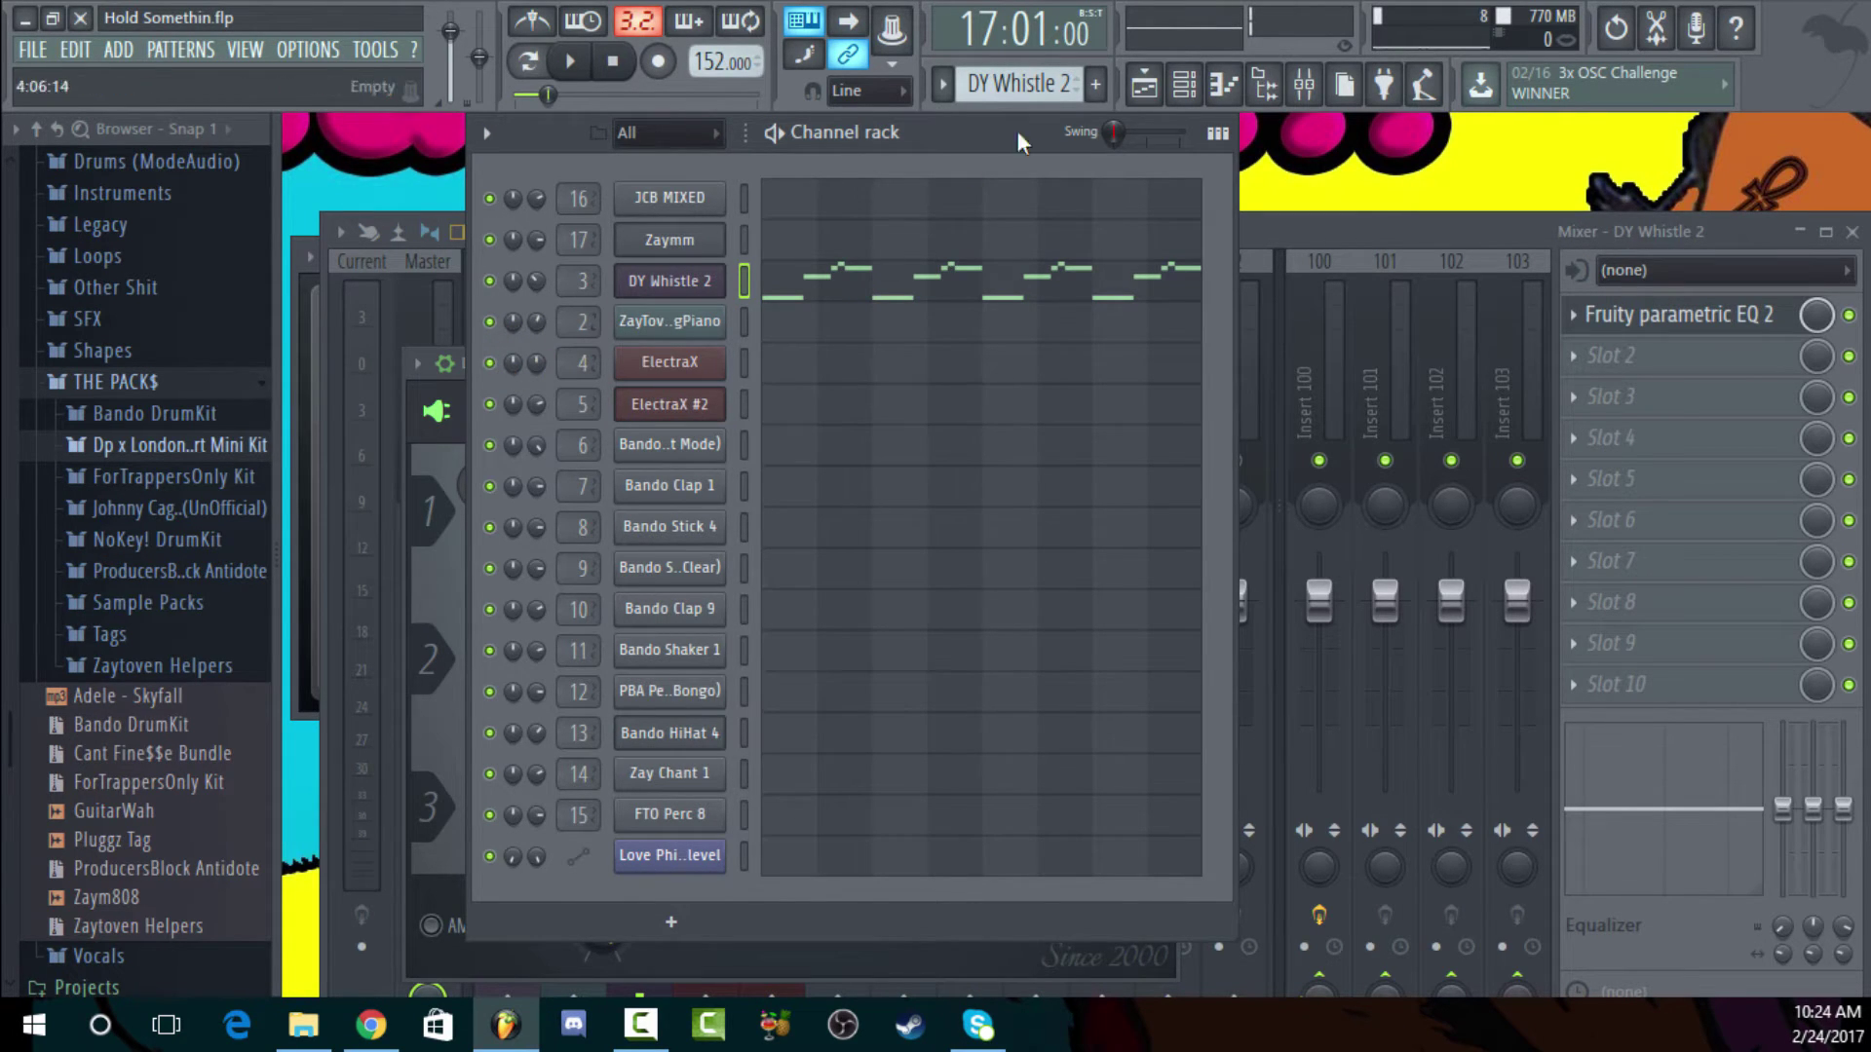
Switch to the ZayTovenSigPiano pattern, open its notes in the piano roll and play them
scroll(1019, 84, down, 1)
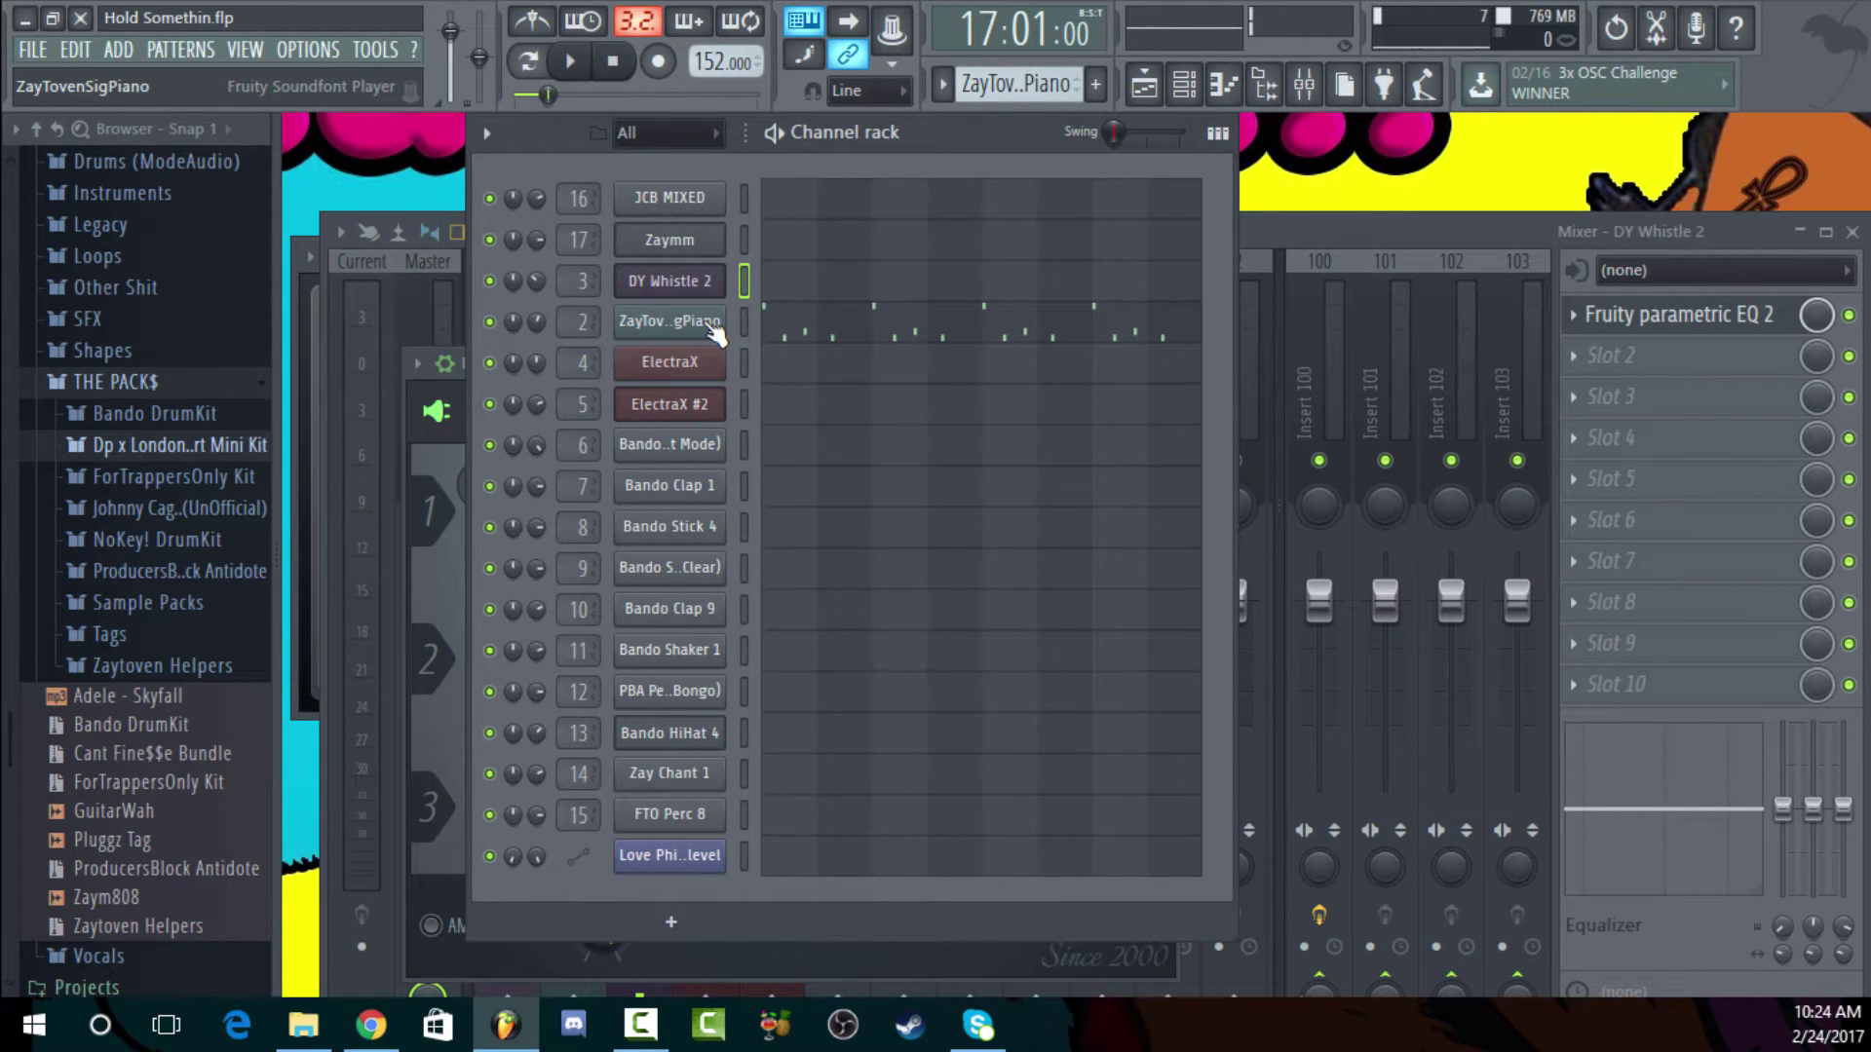
click(858, 336)
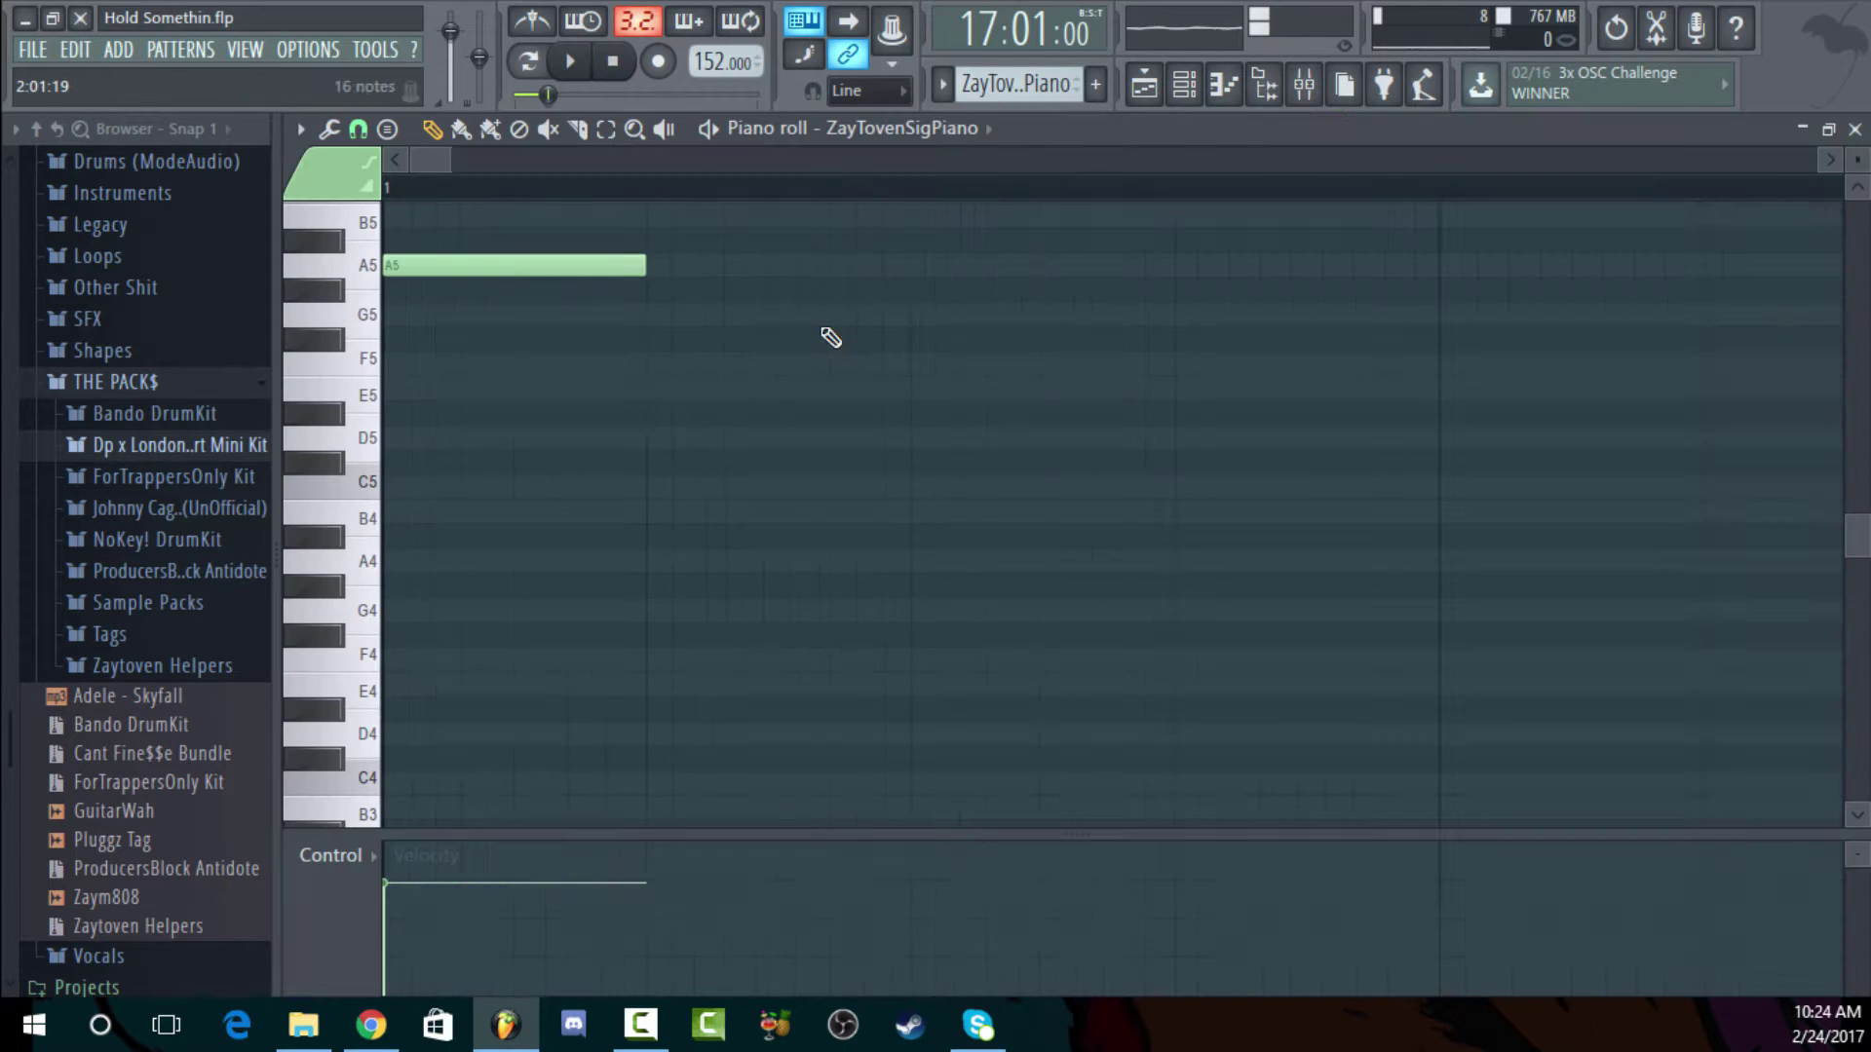
scroll(1380, 375, up, 3)
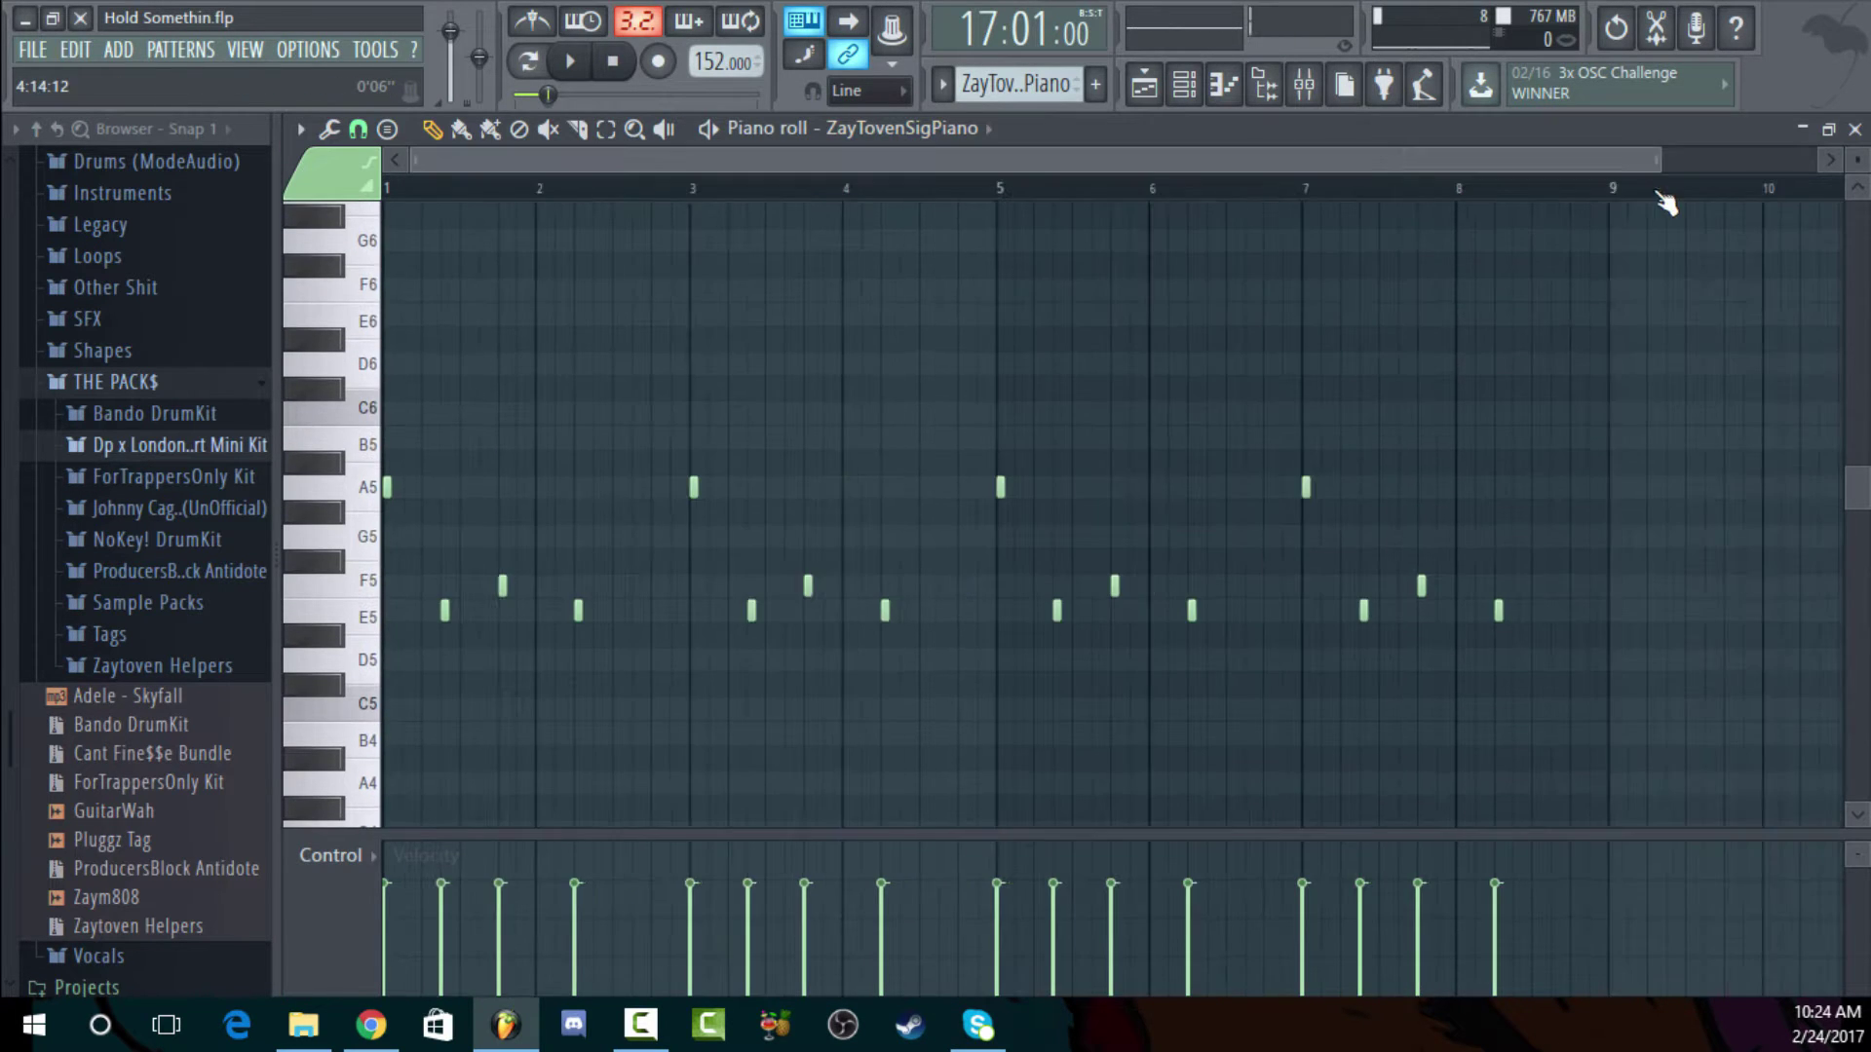
scroll(825, 195, down, 2)
key(space)
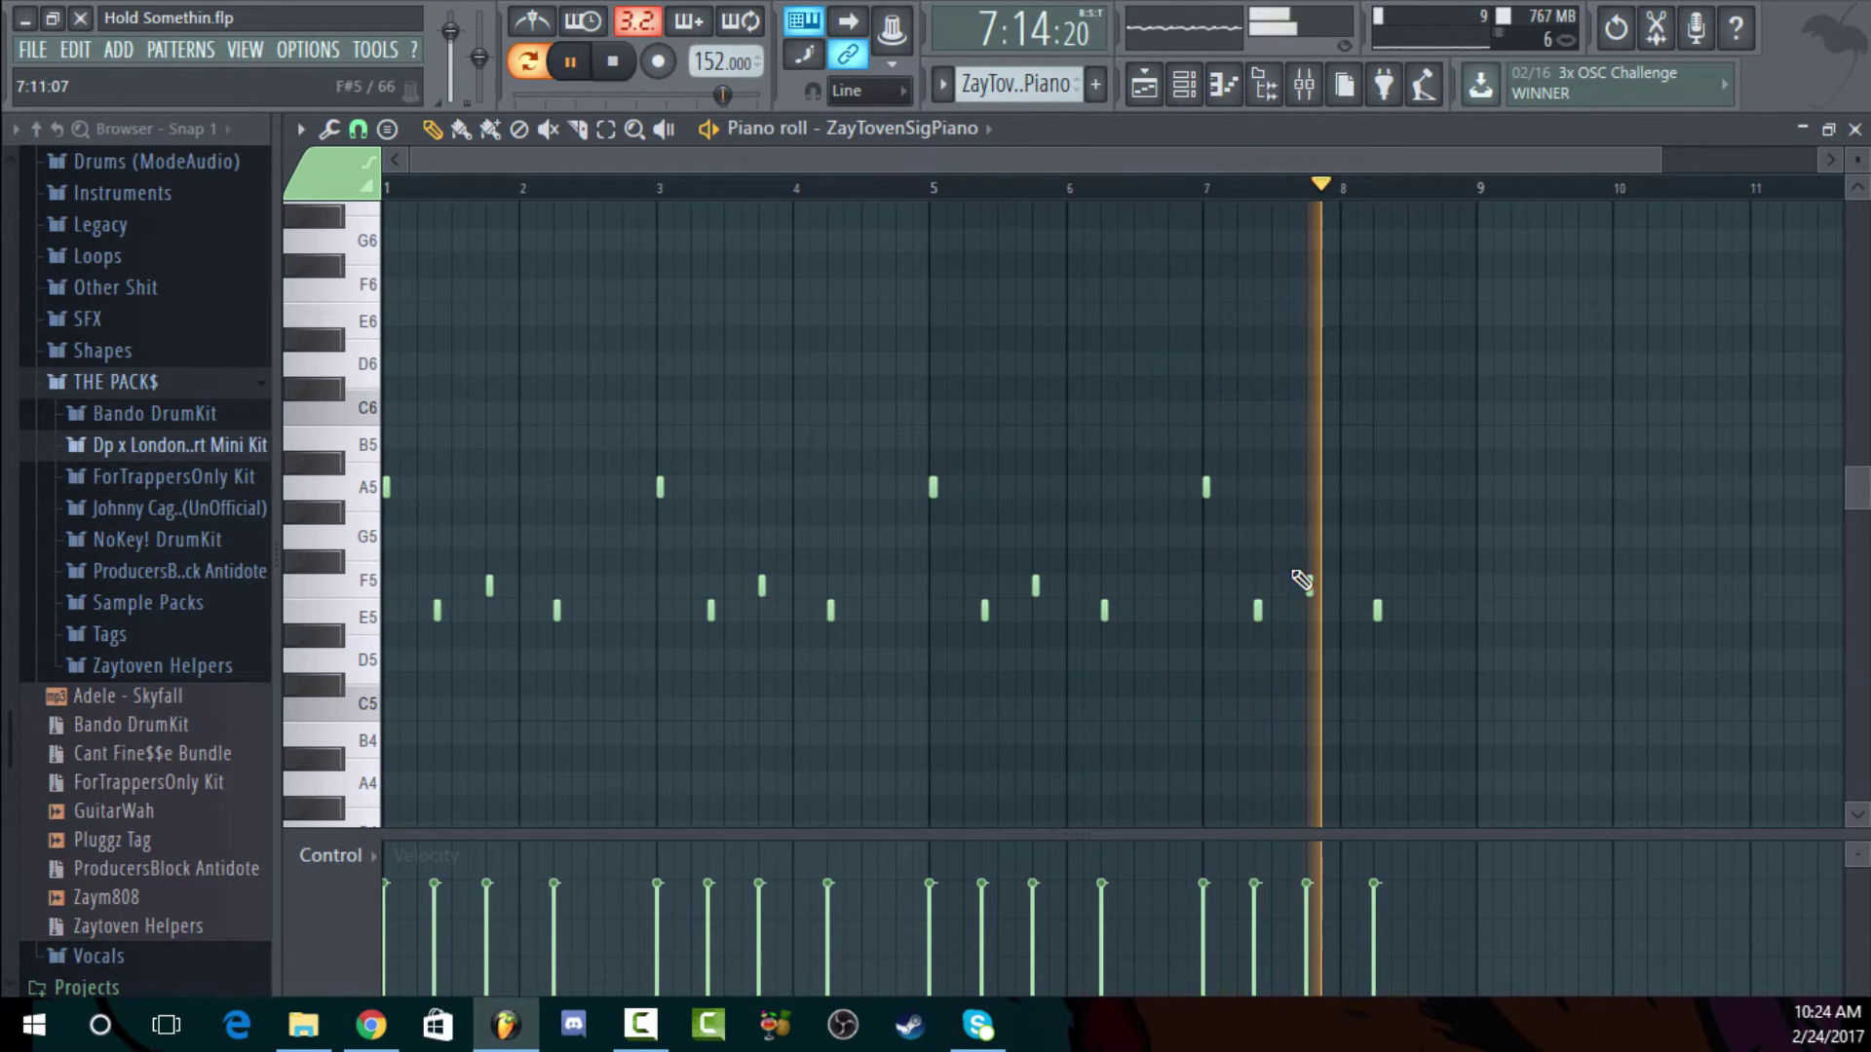
key(space)
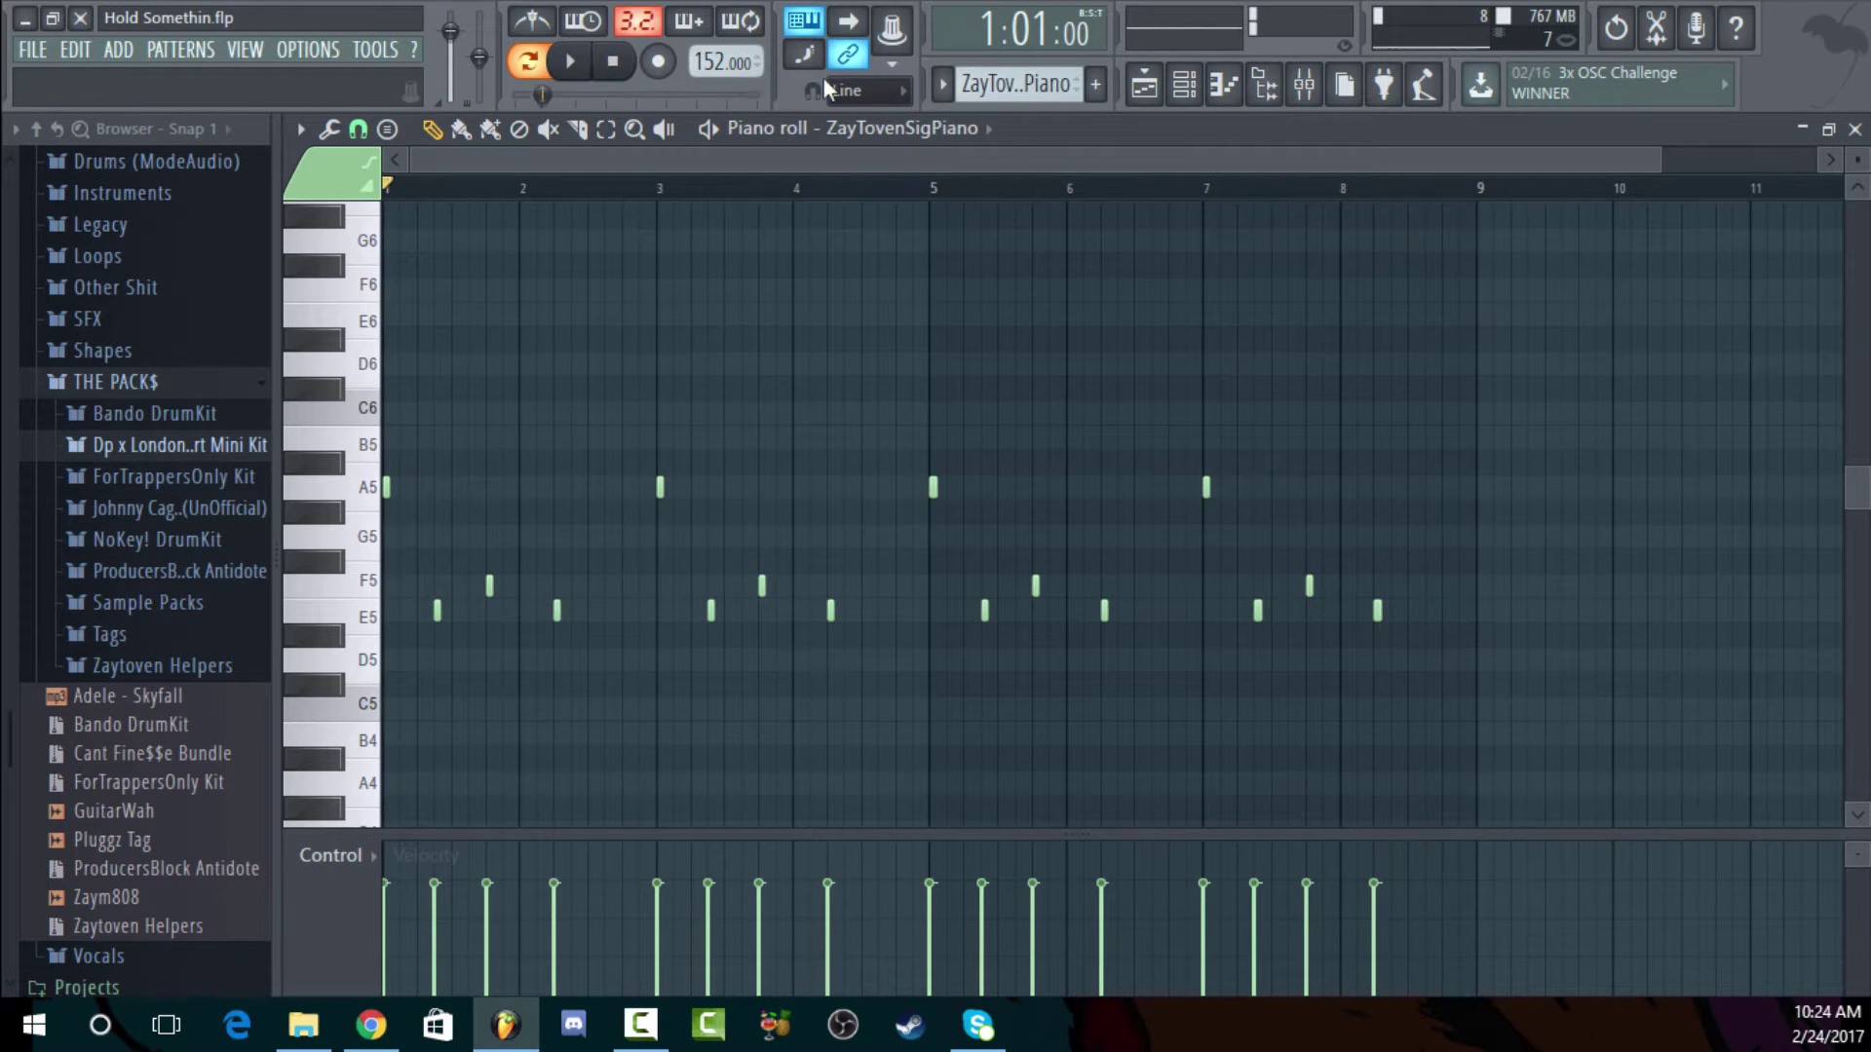
Enable Track 5 alongside Track 4 in the Playlist and play the whistle and piano clips together from bar 17
click(1144, 85)
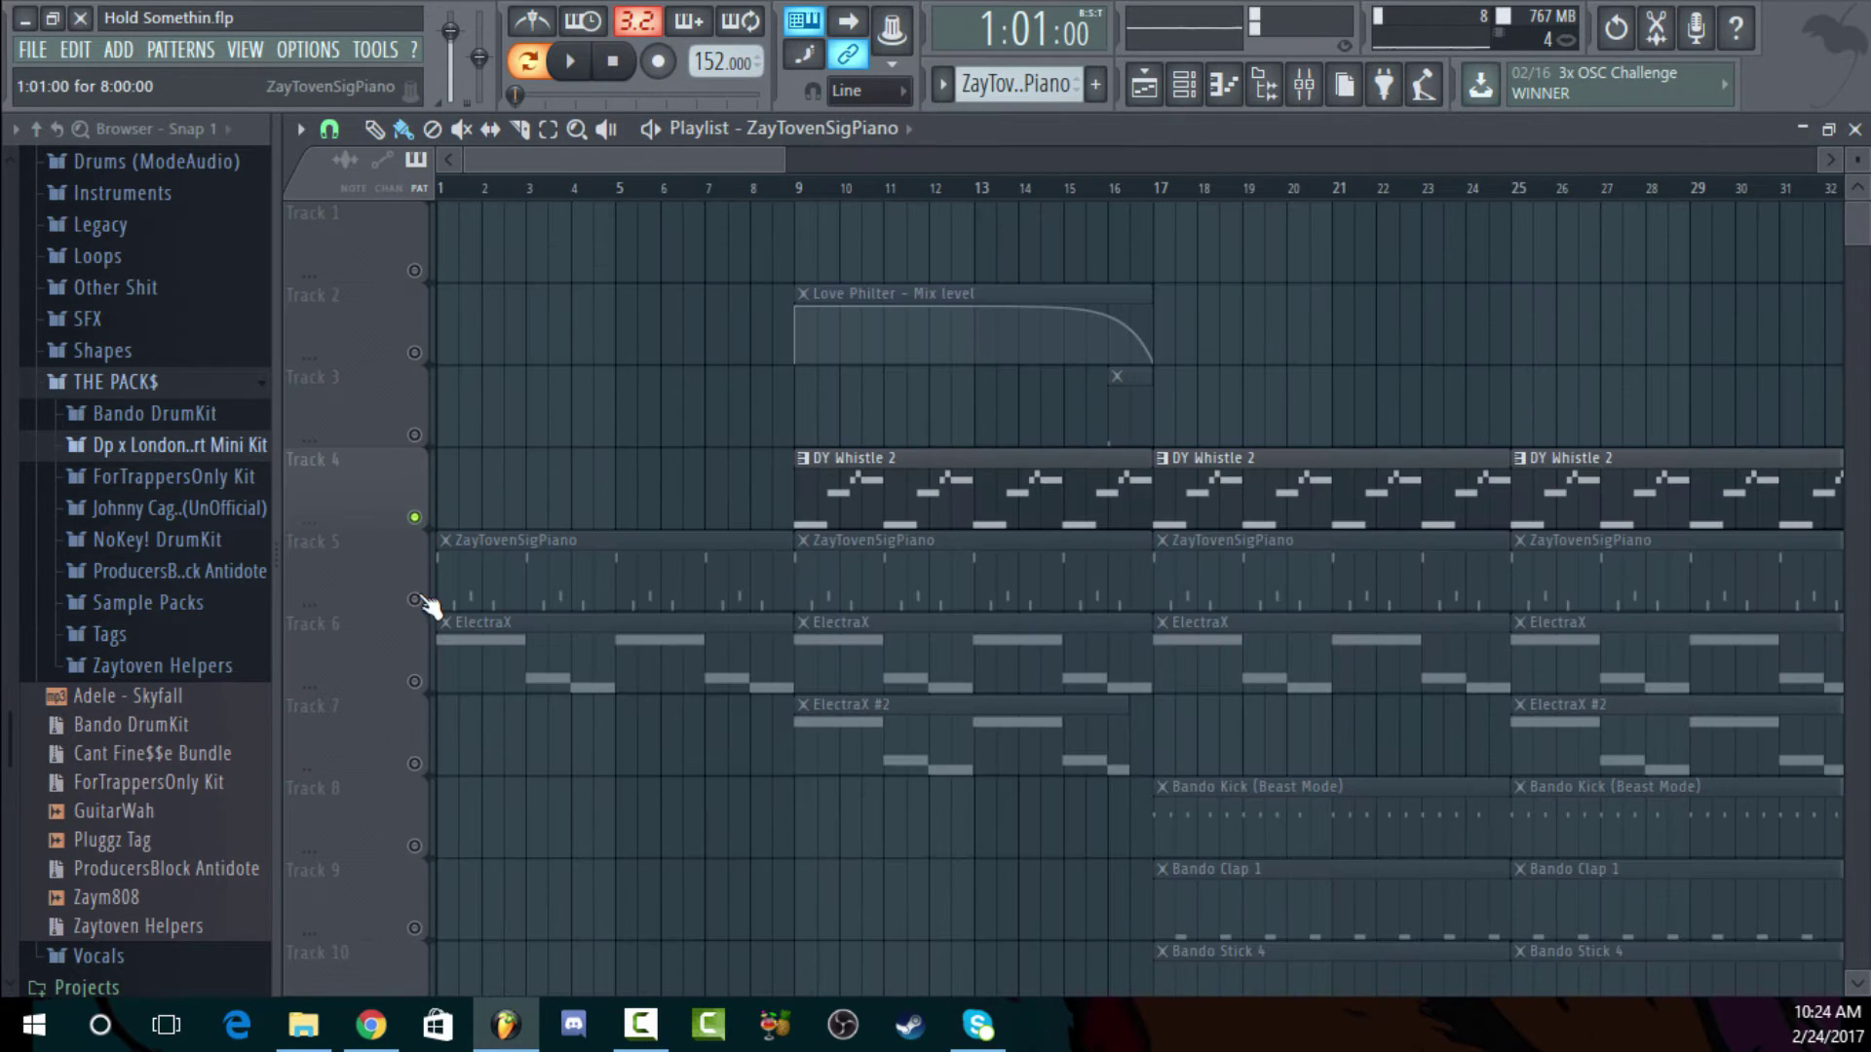
click(454, 609)
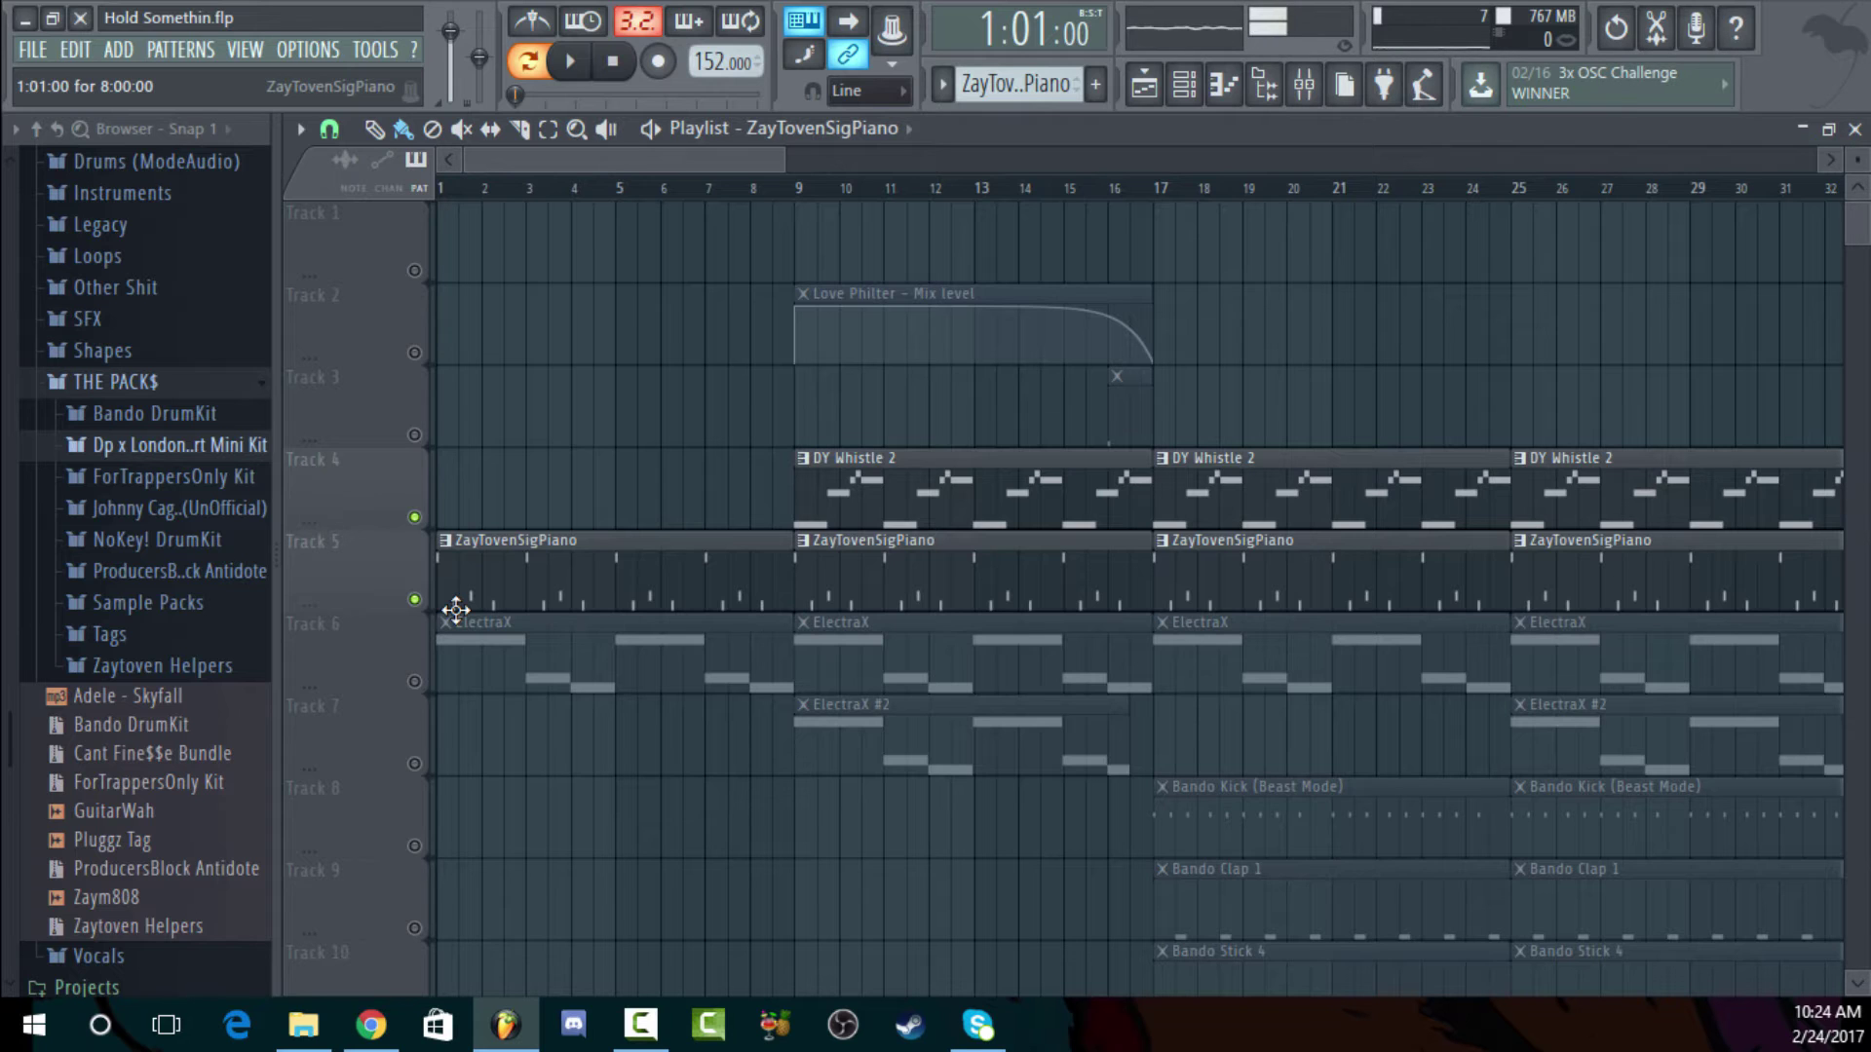
click(1159, 189)
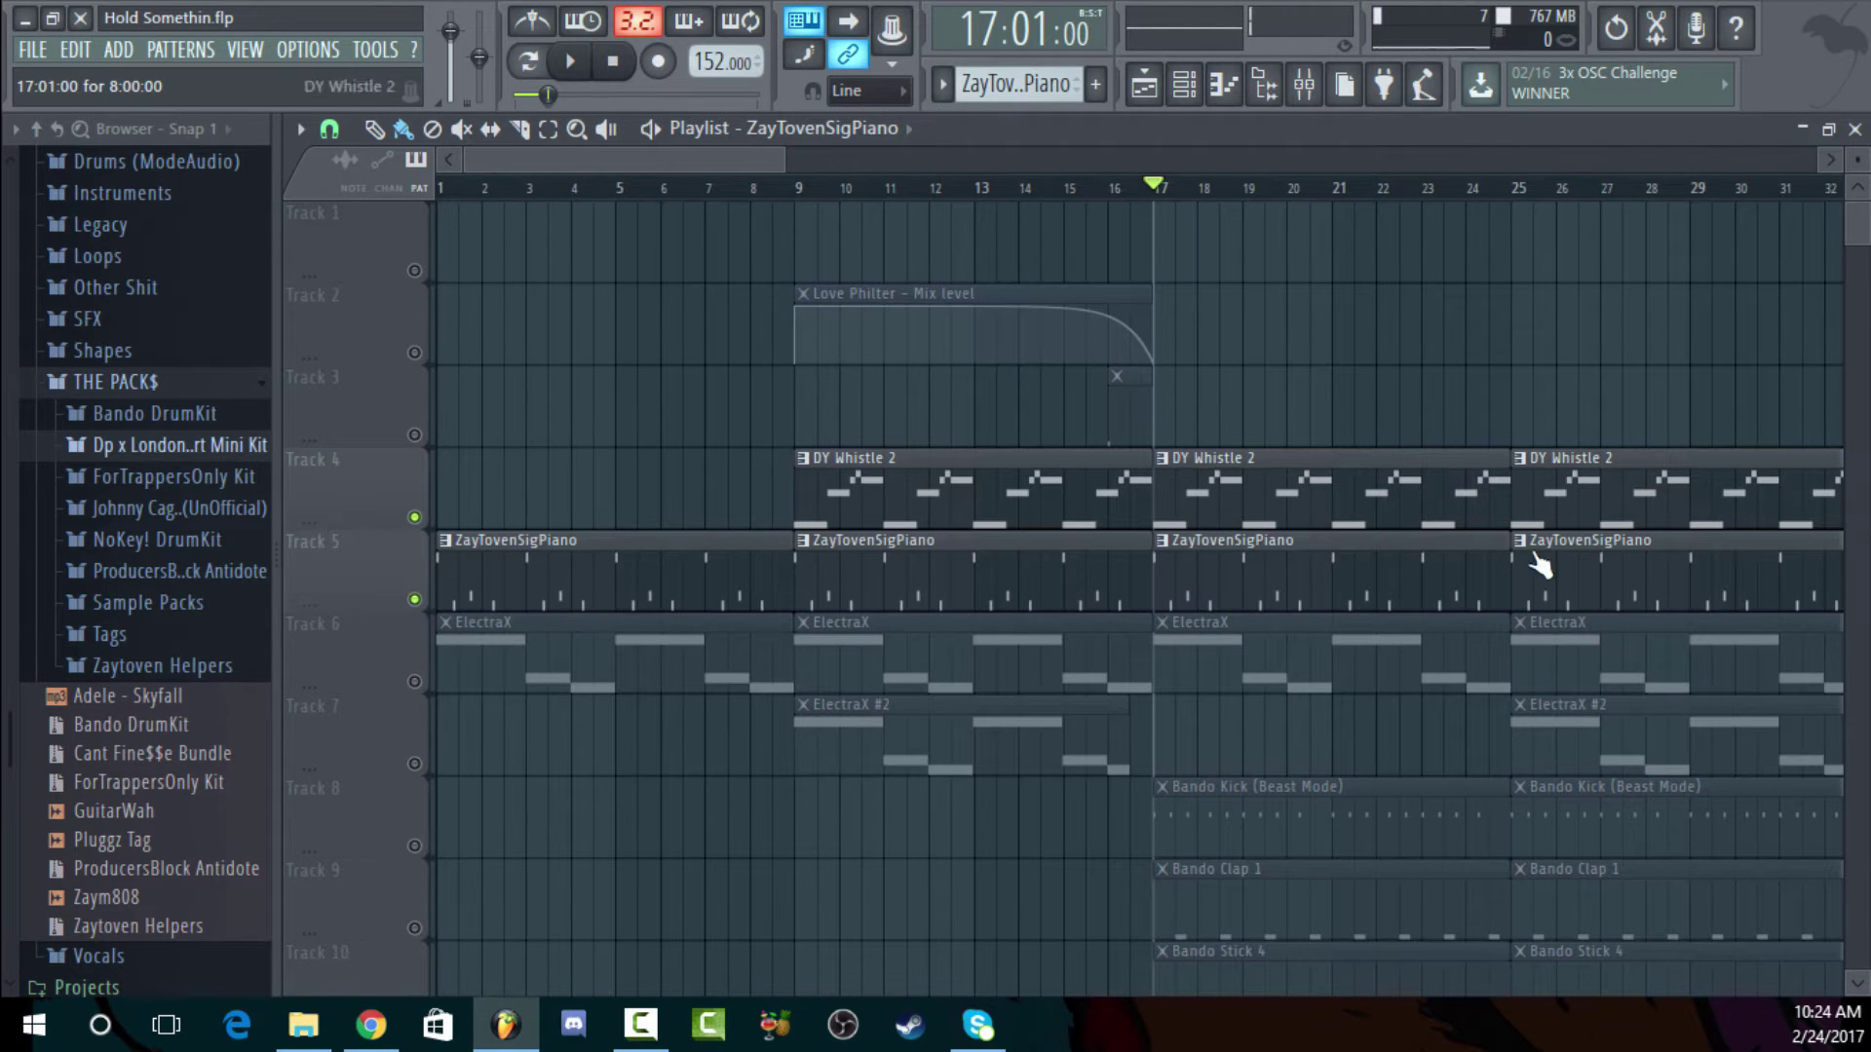
click(650, 128)
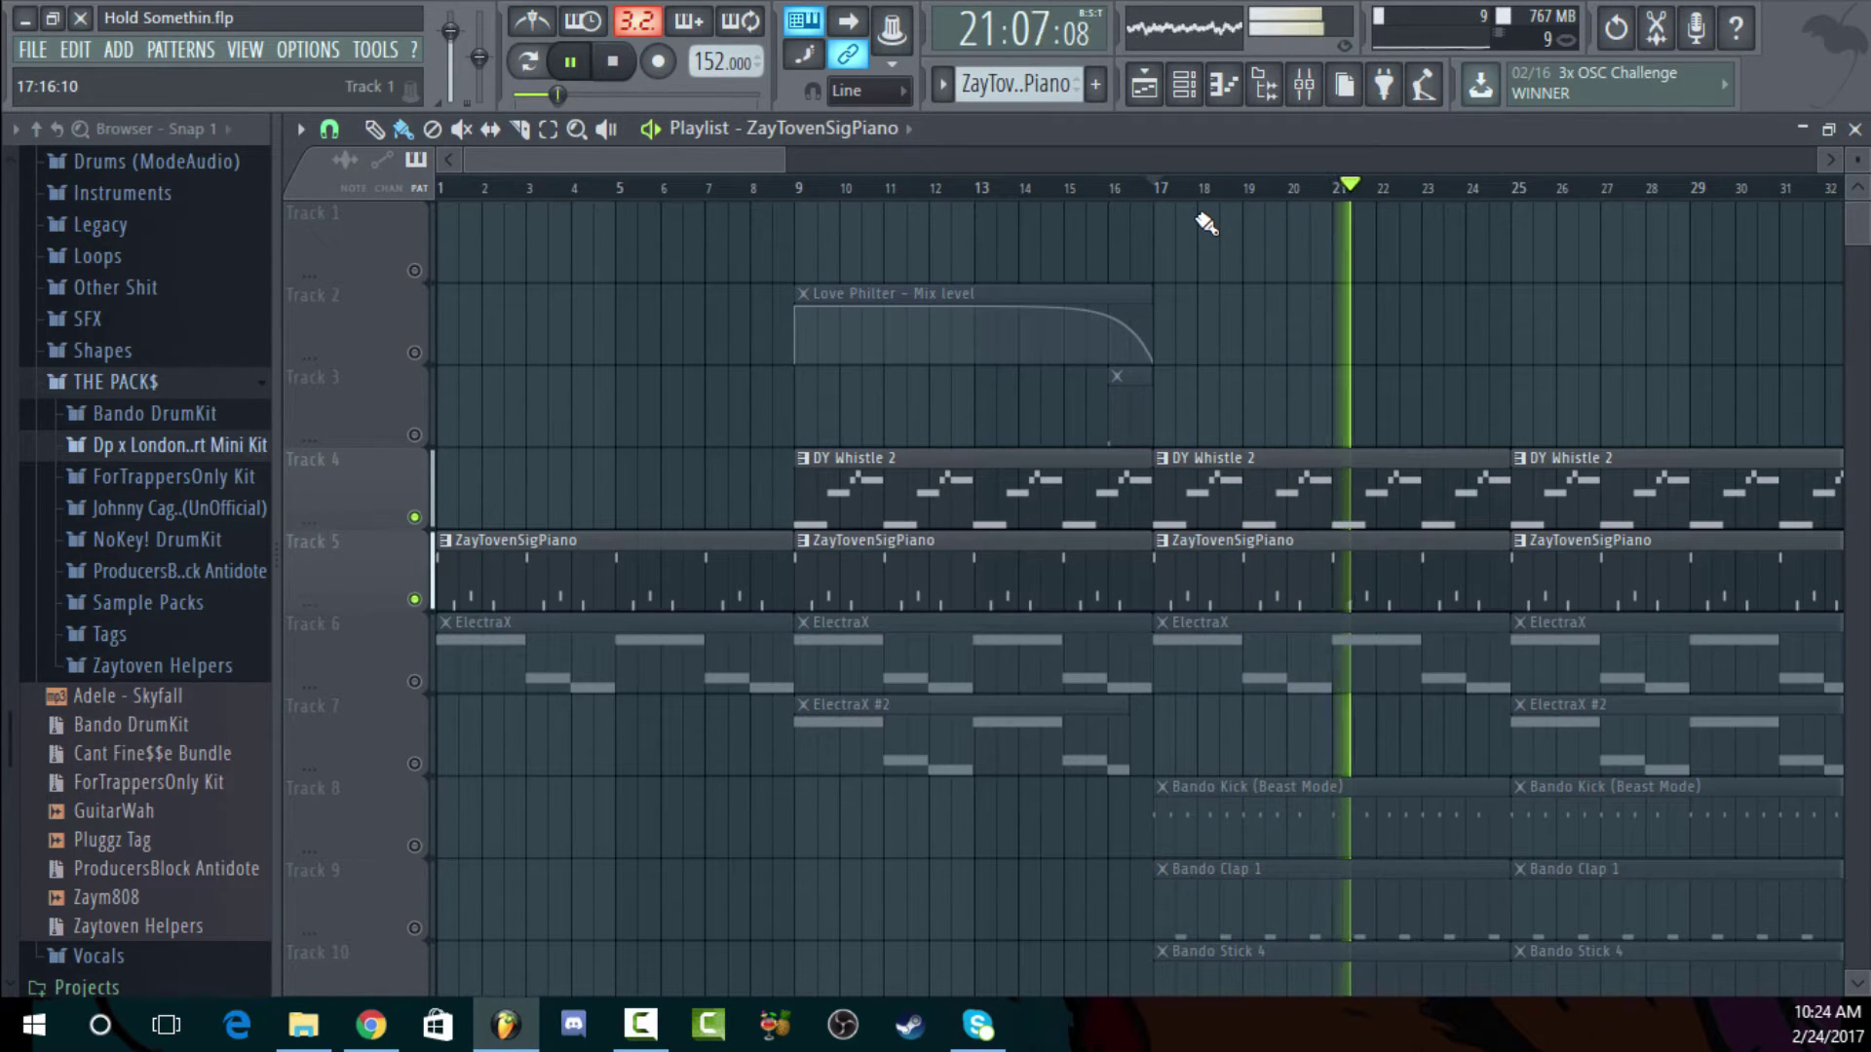
click(612, 61)
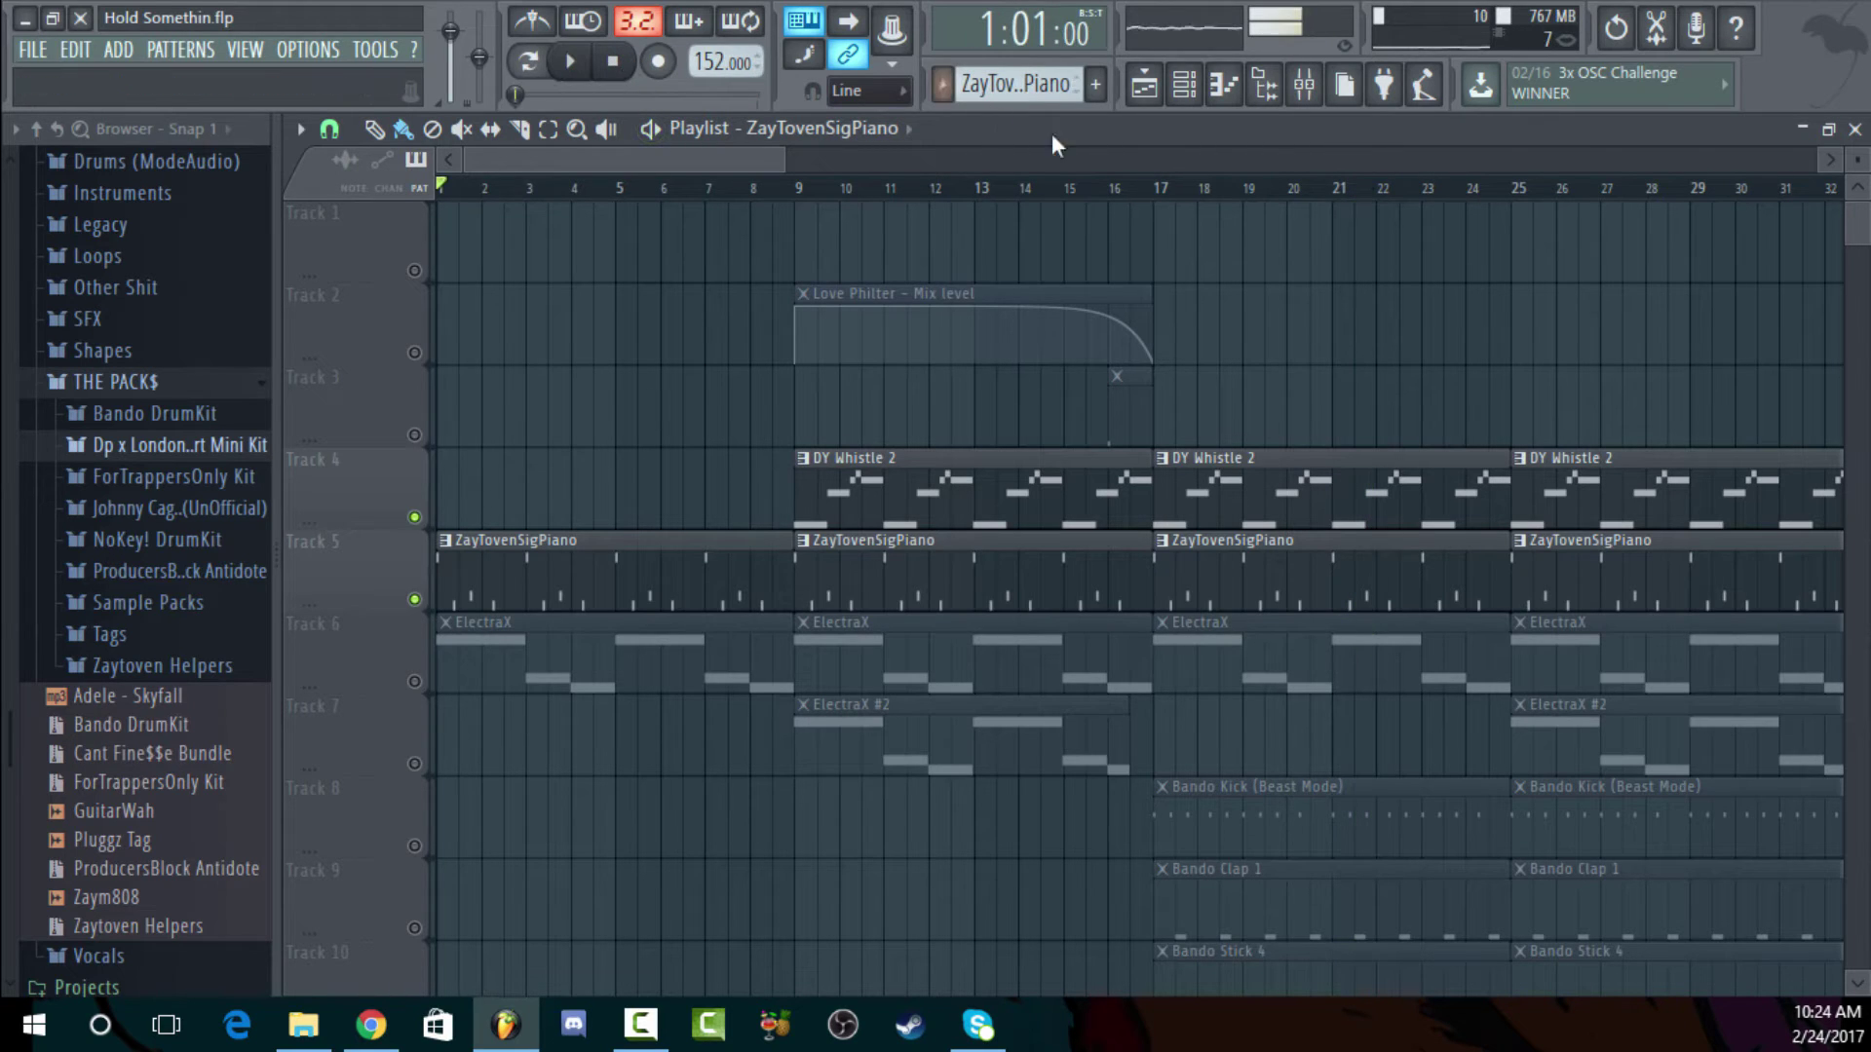
click(1157, 187)
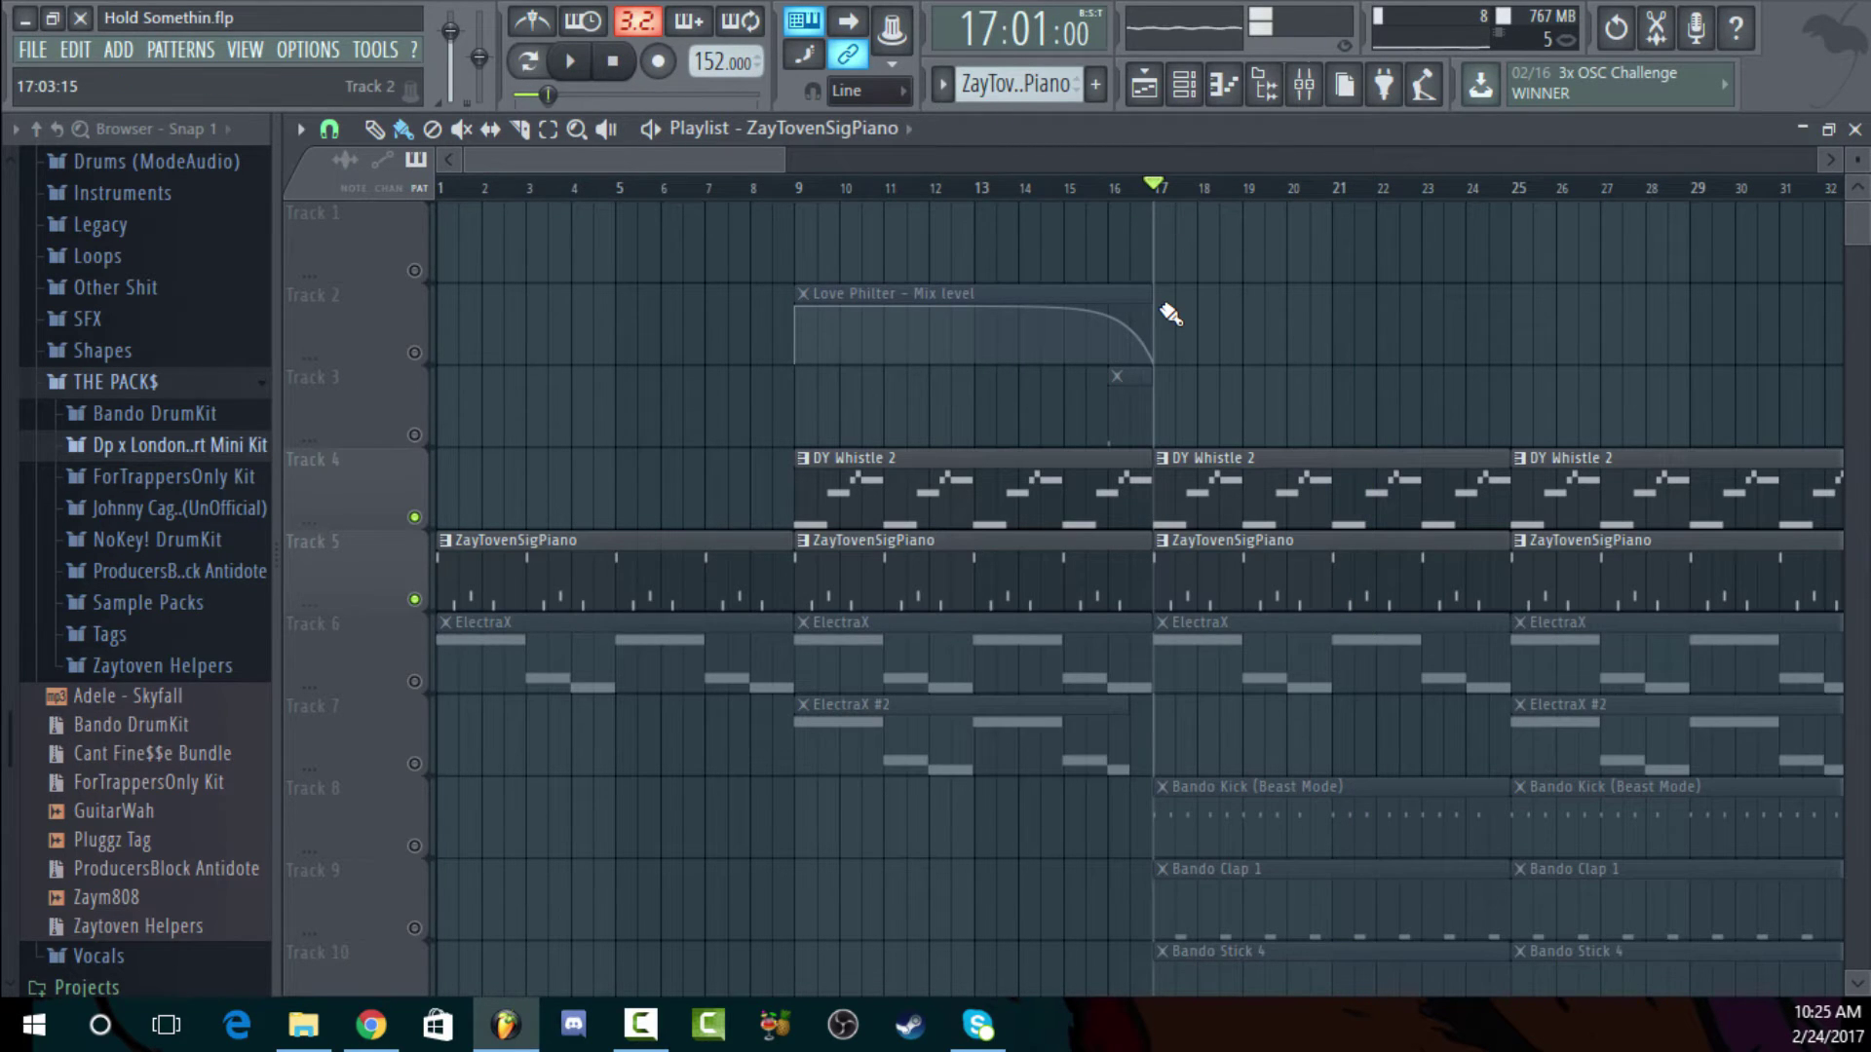
Switch to the ElectraX pattern, open its notes in the piano roll and play them
key(F7)
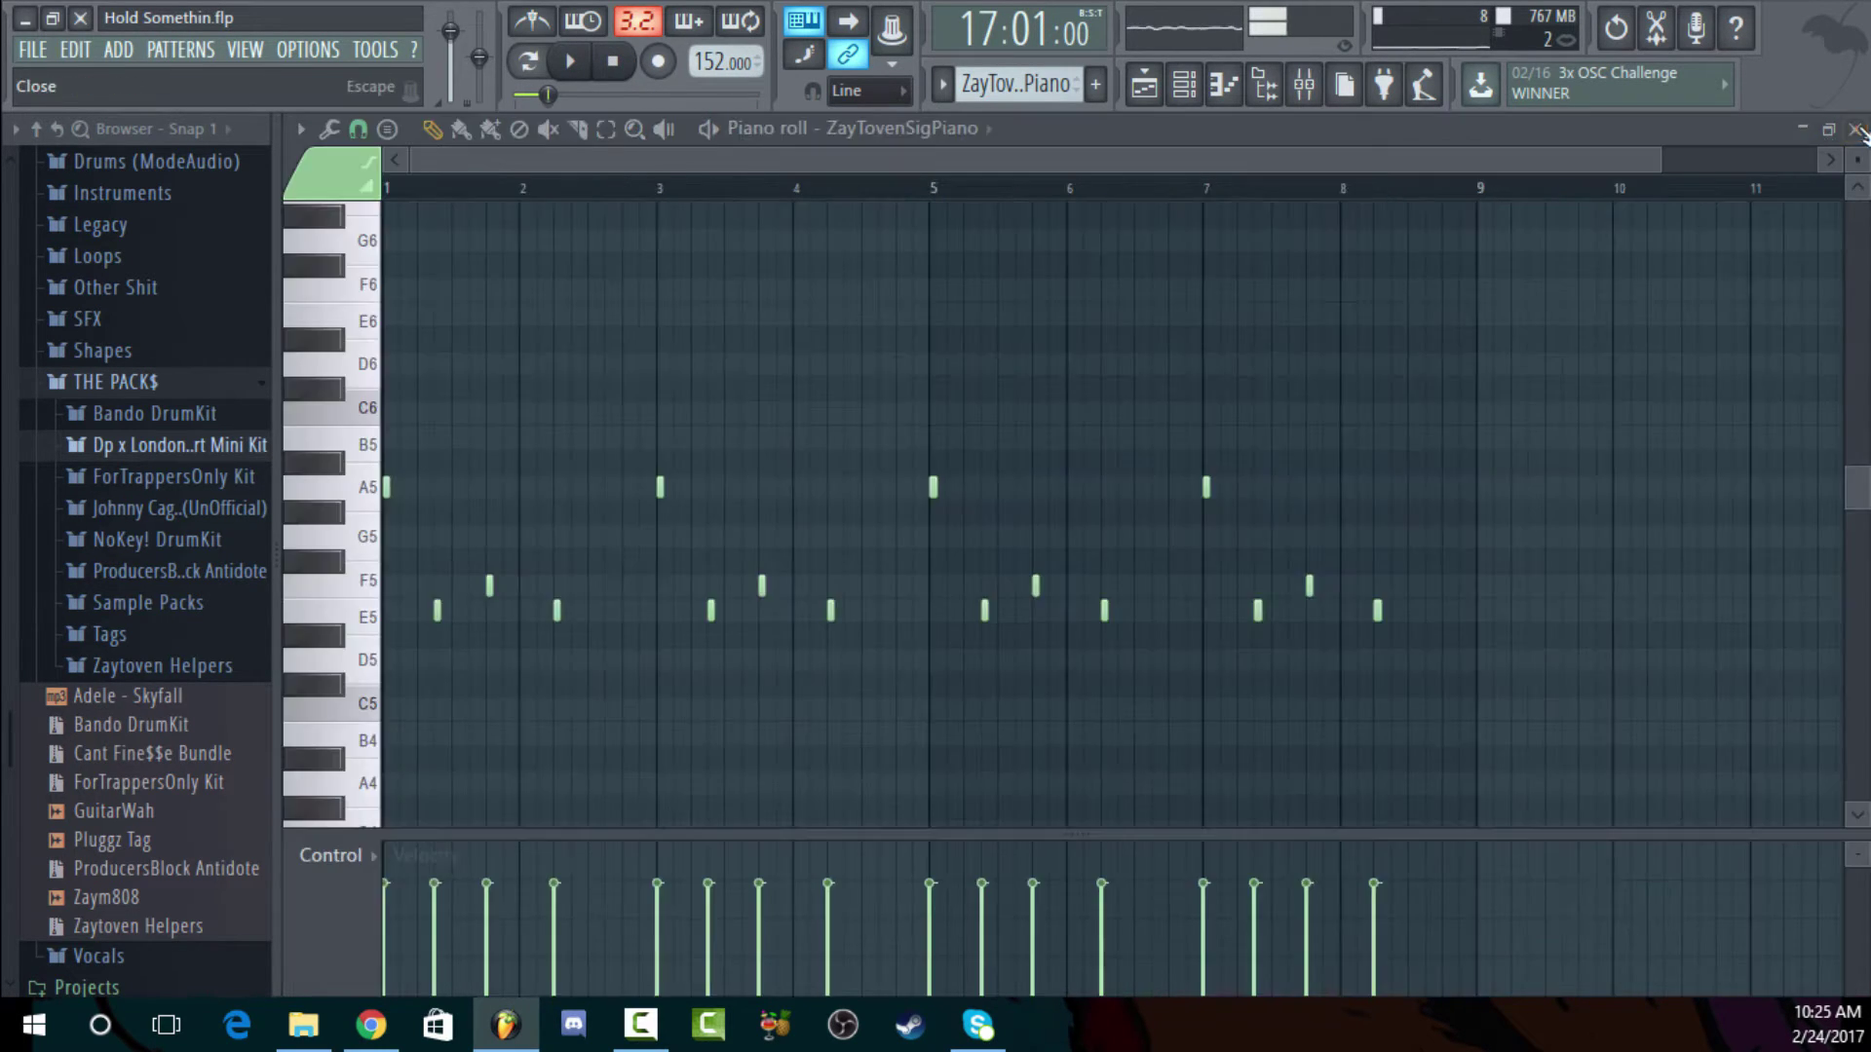
click(1856, 128)
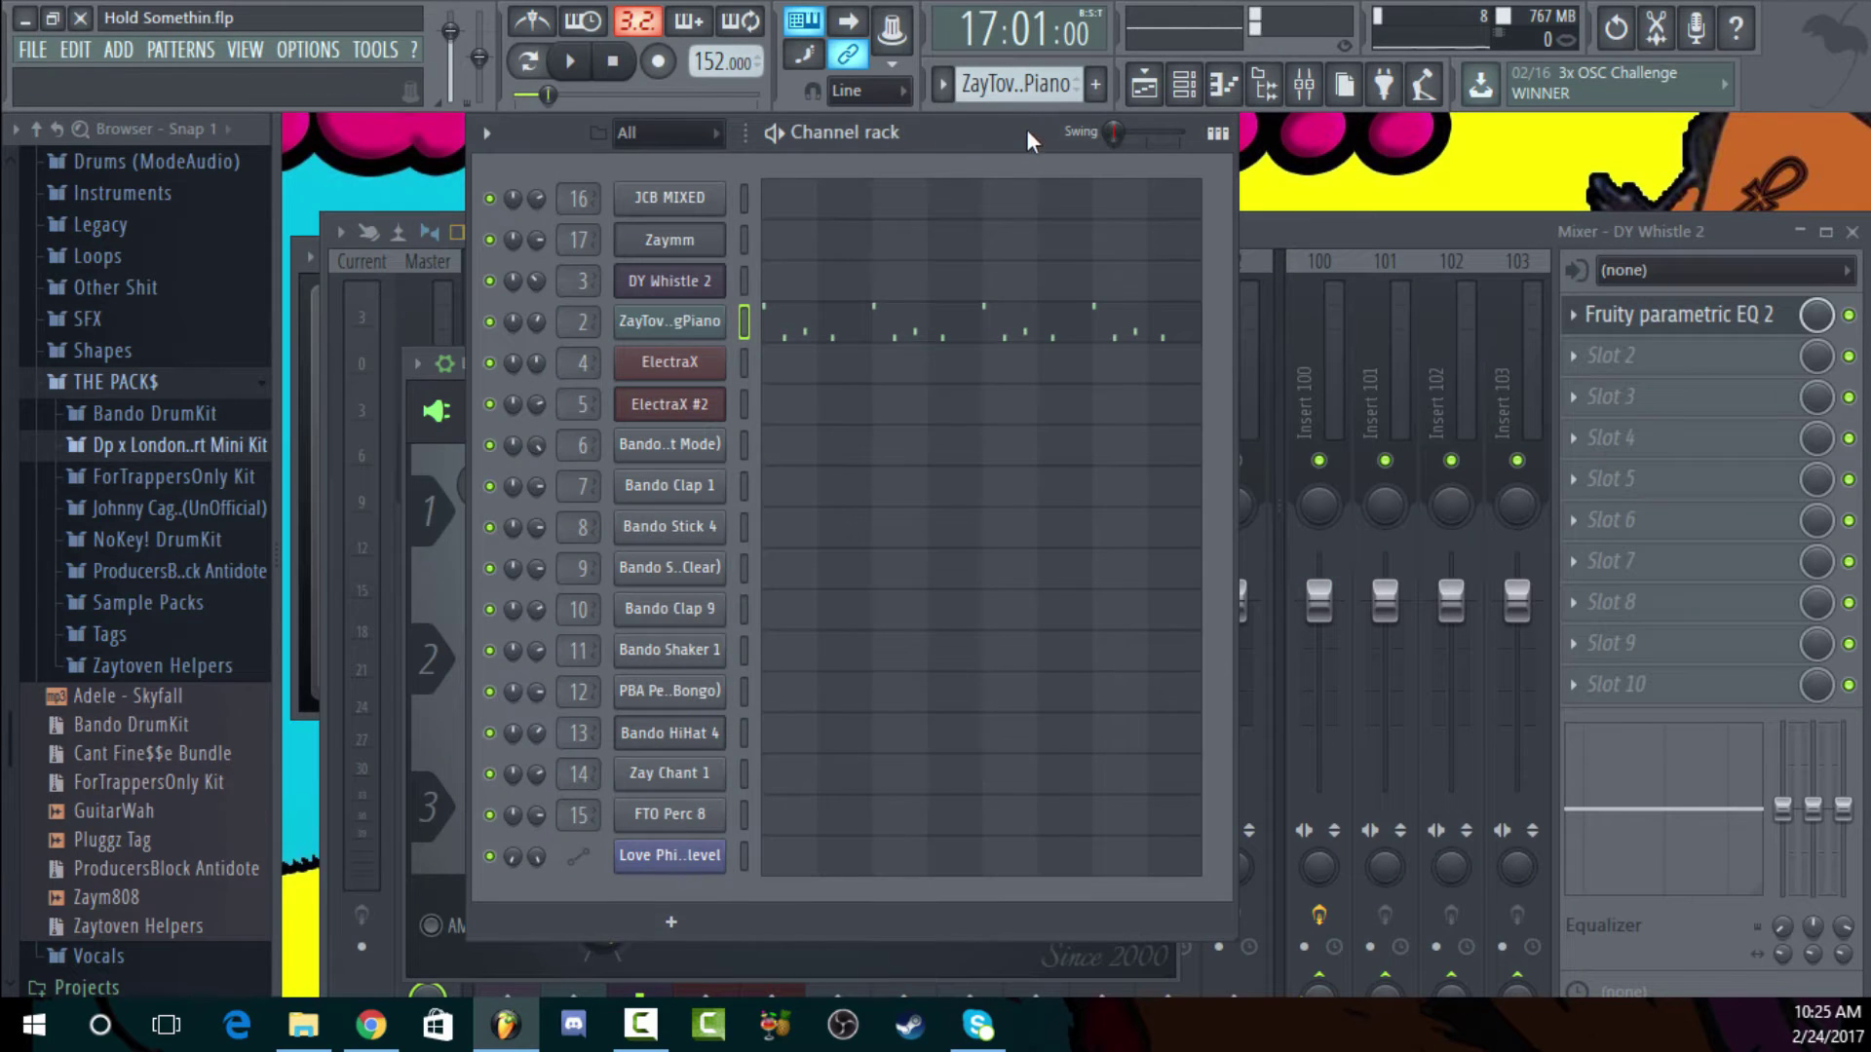
click(669, 362)
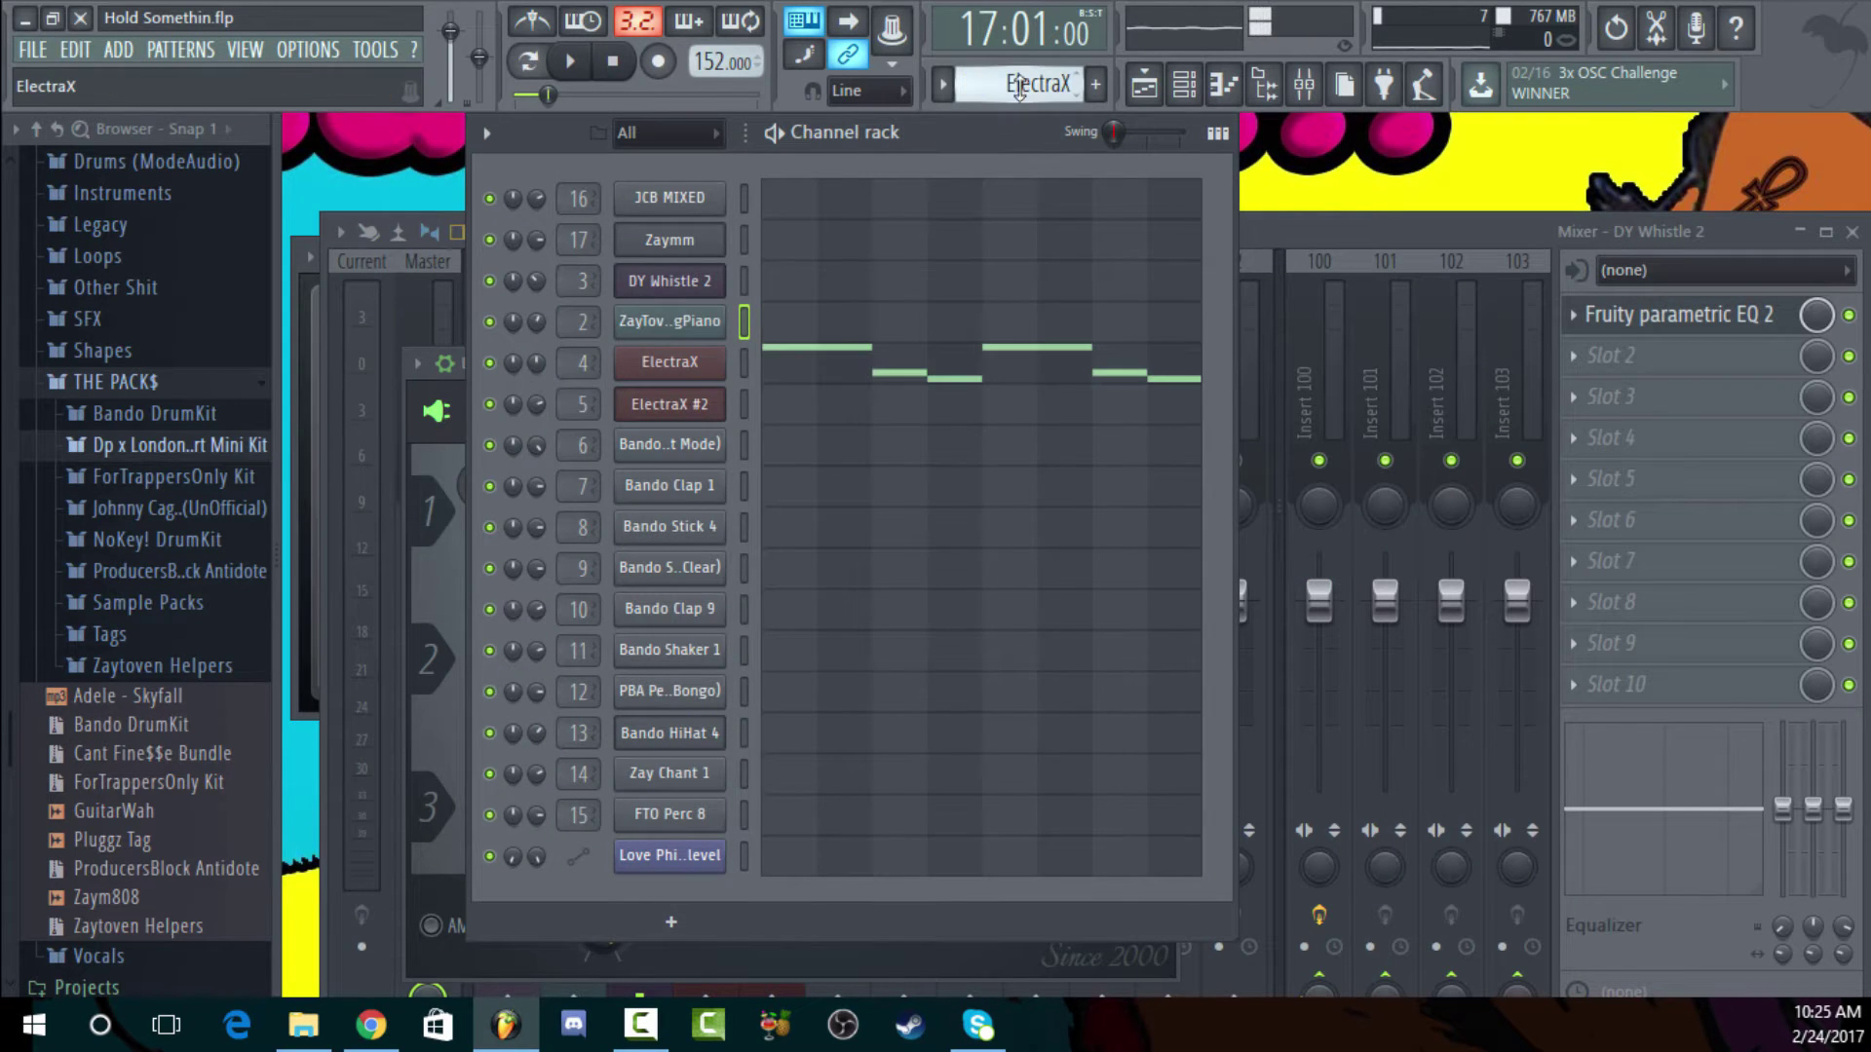
click(891, 372)
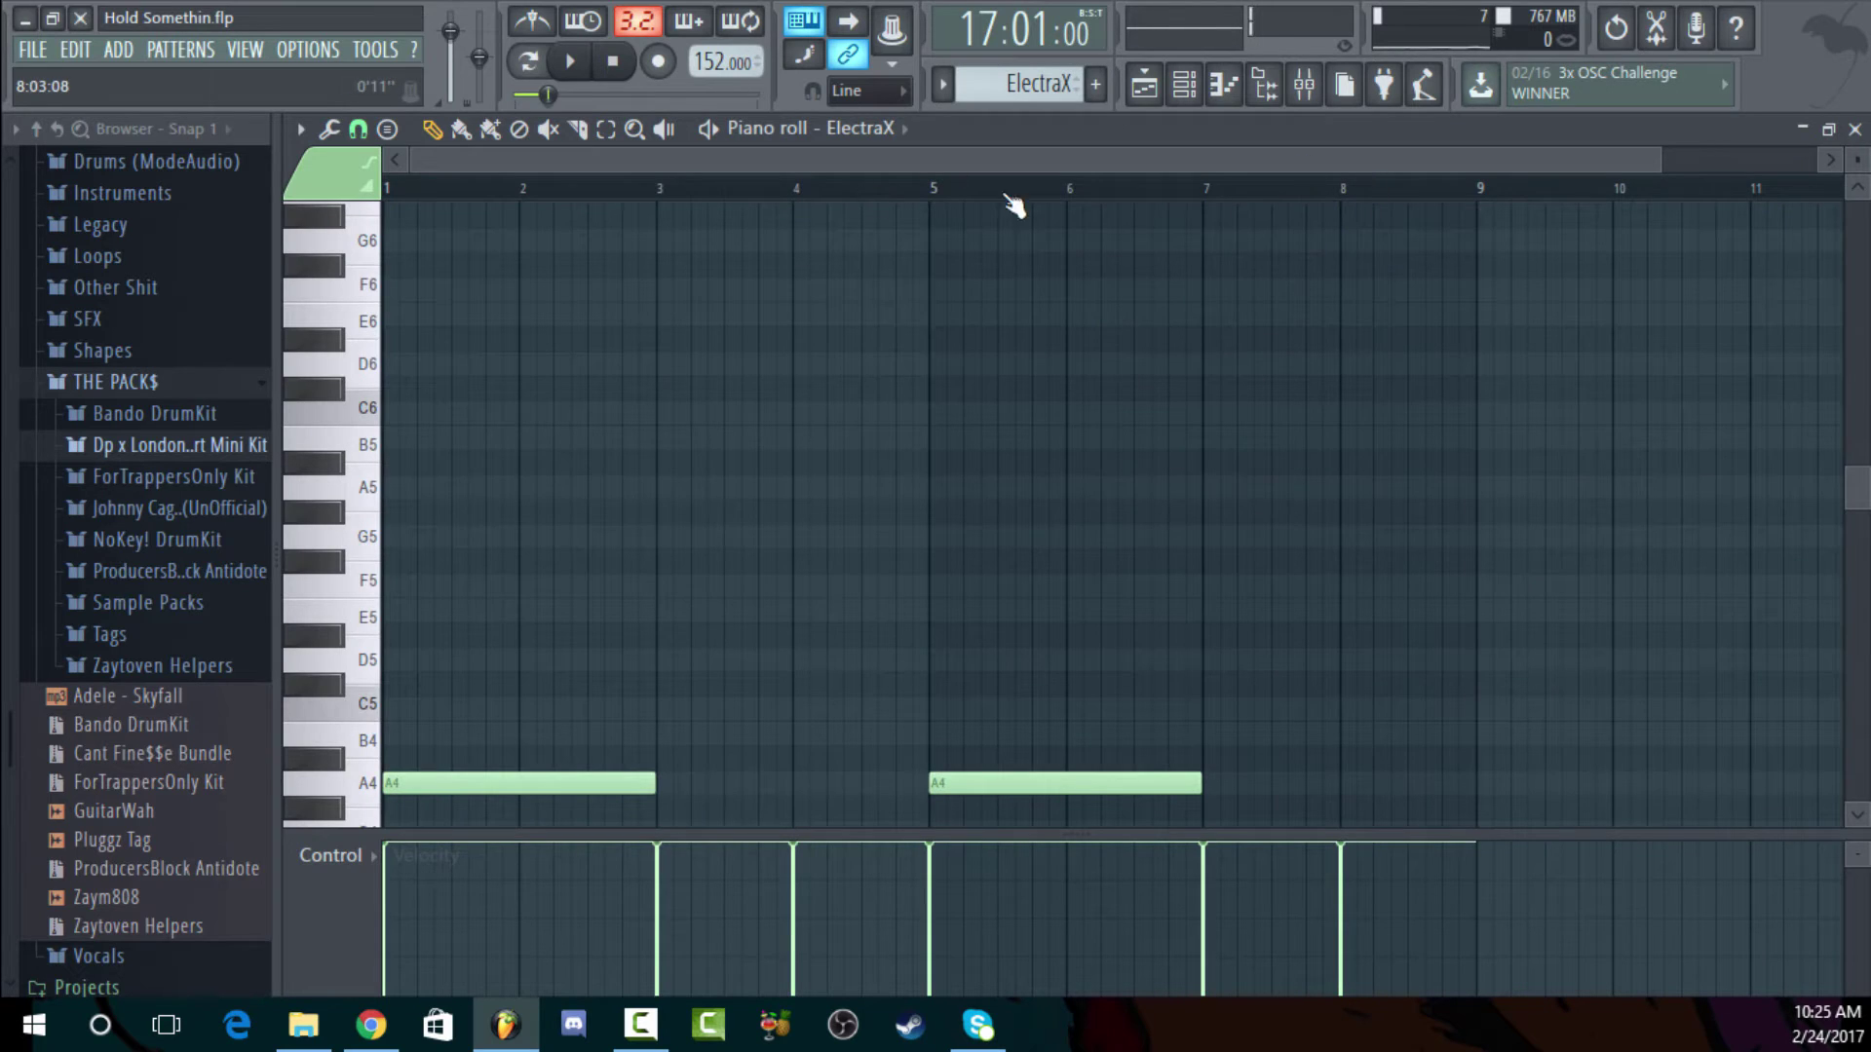
scroll(677, 208, down, 4)
key(space)
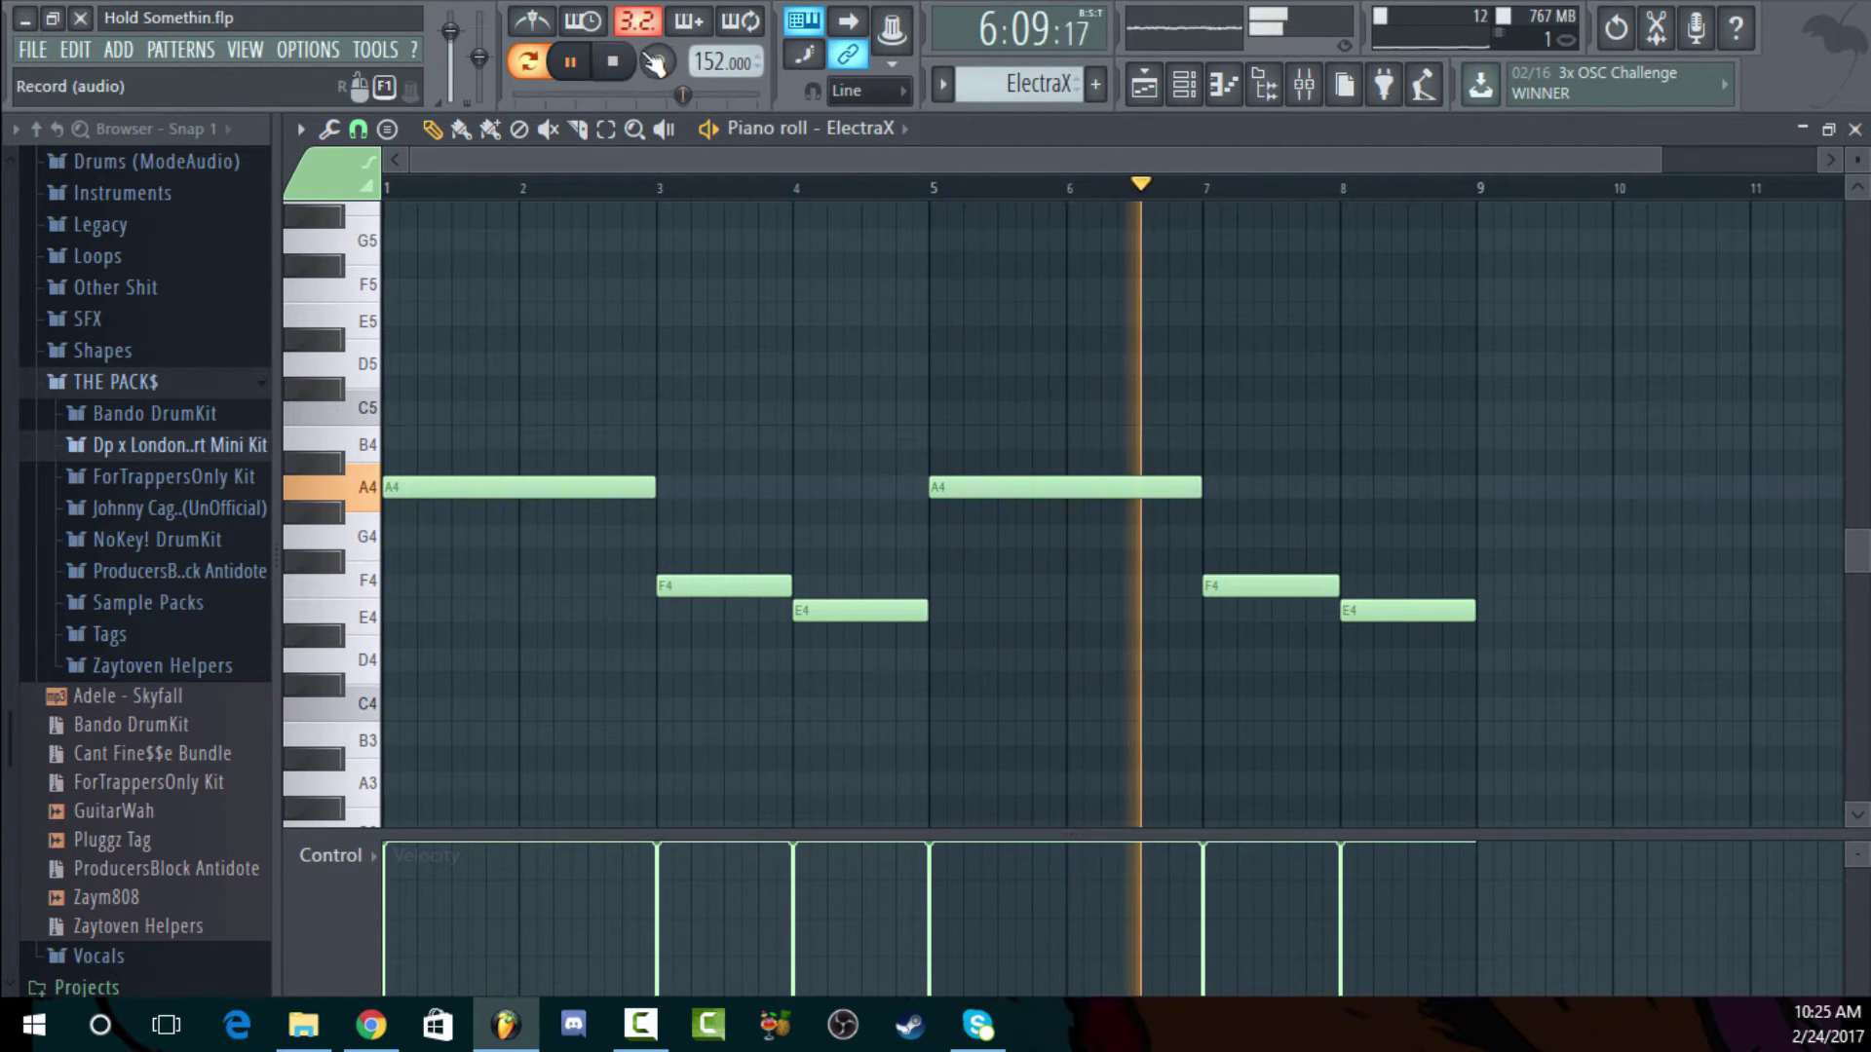
click(627, 65)
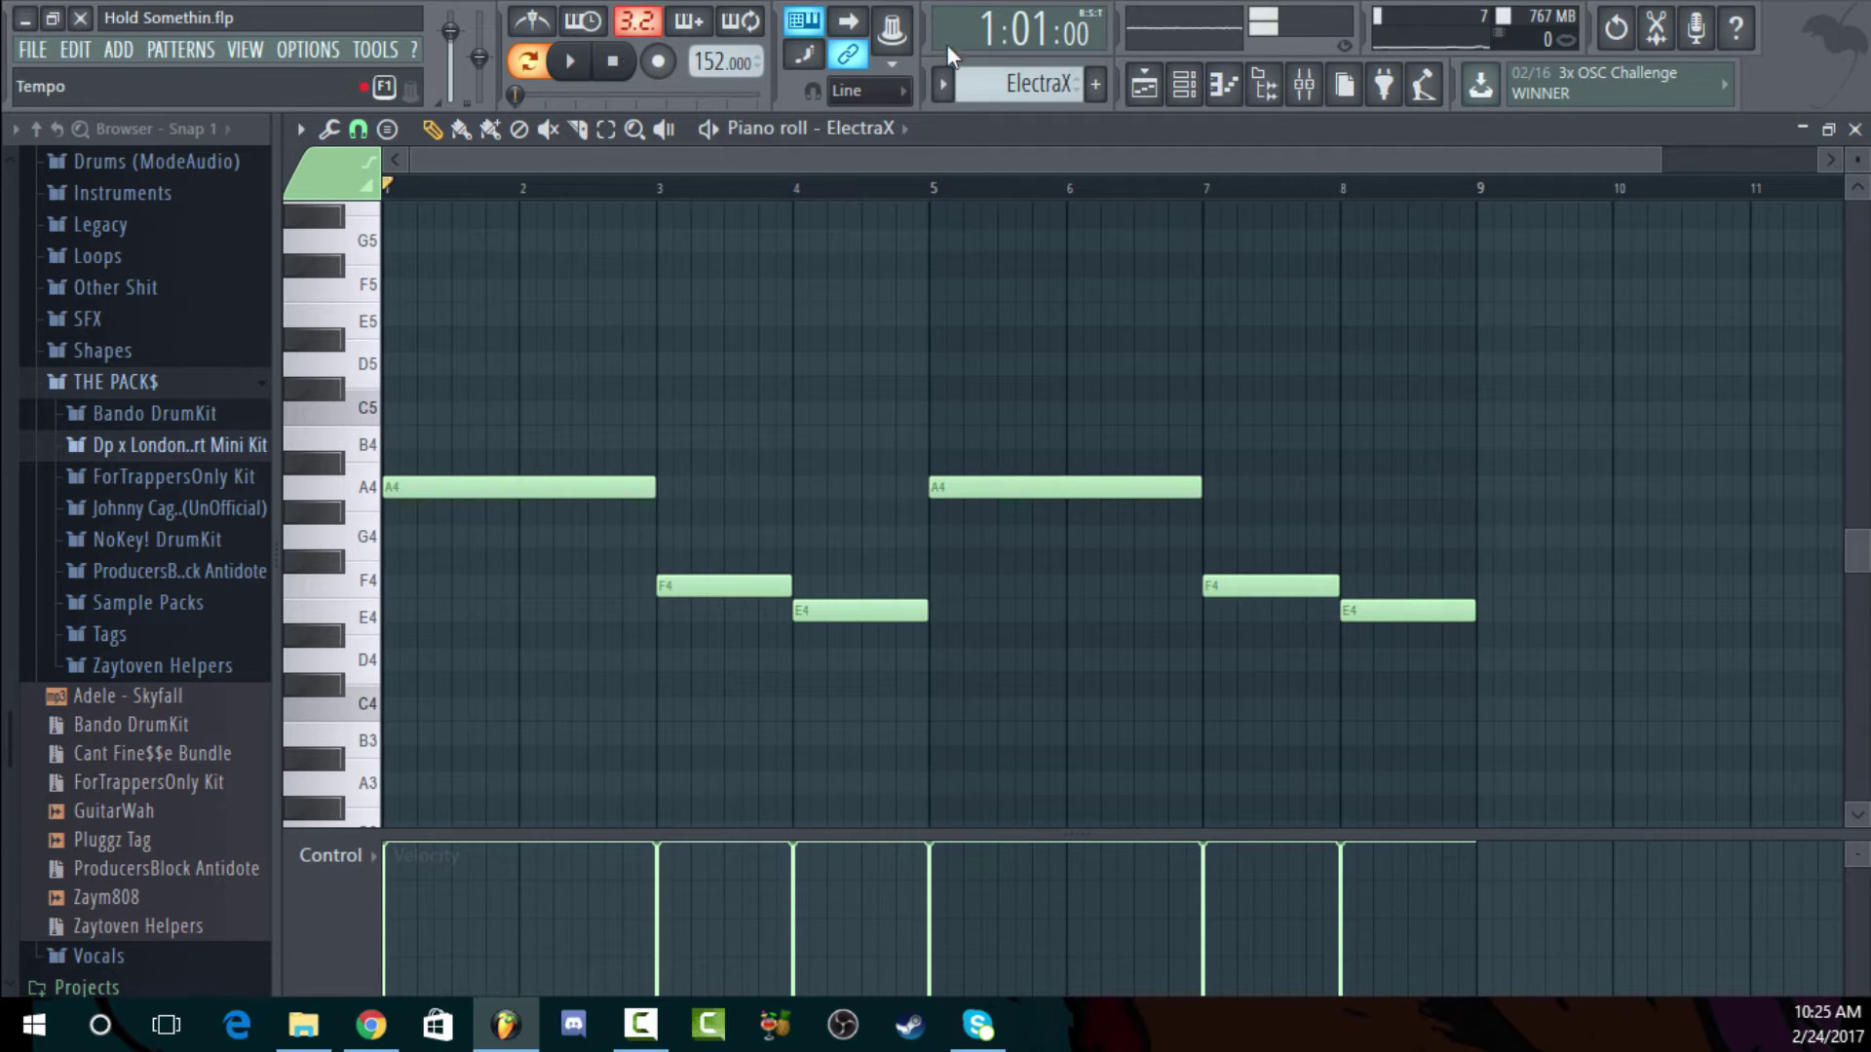
Open the ElectraX instrument and reposition its window to show the Atmo preset Beach MF
click(1856, 129)
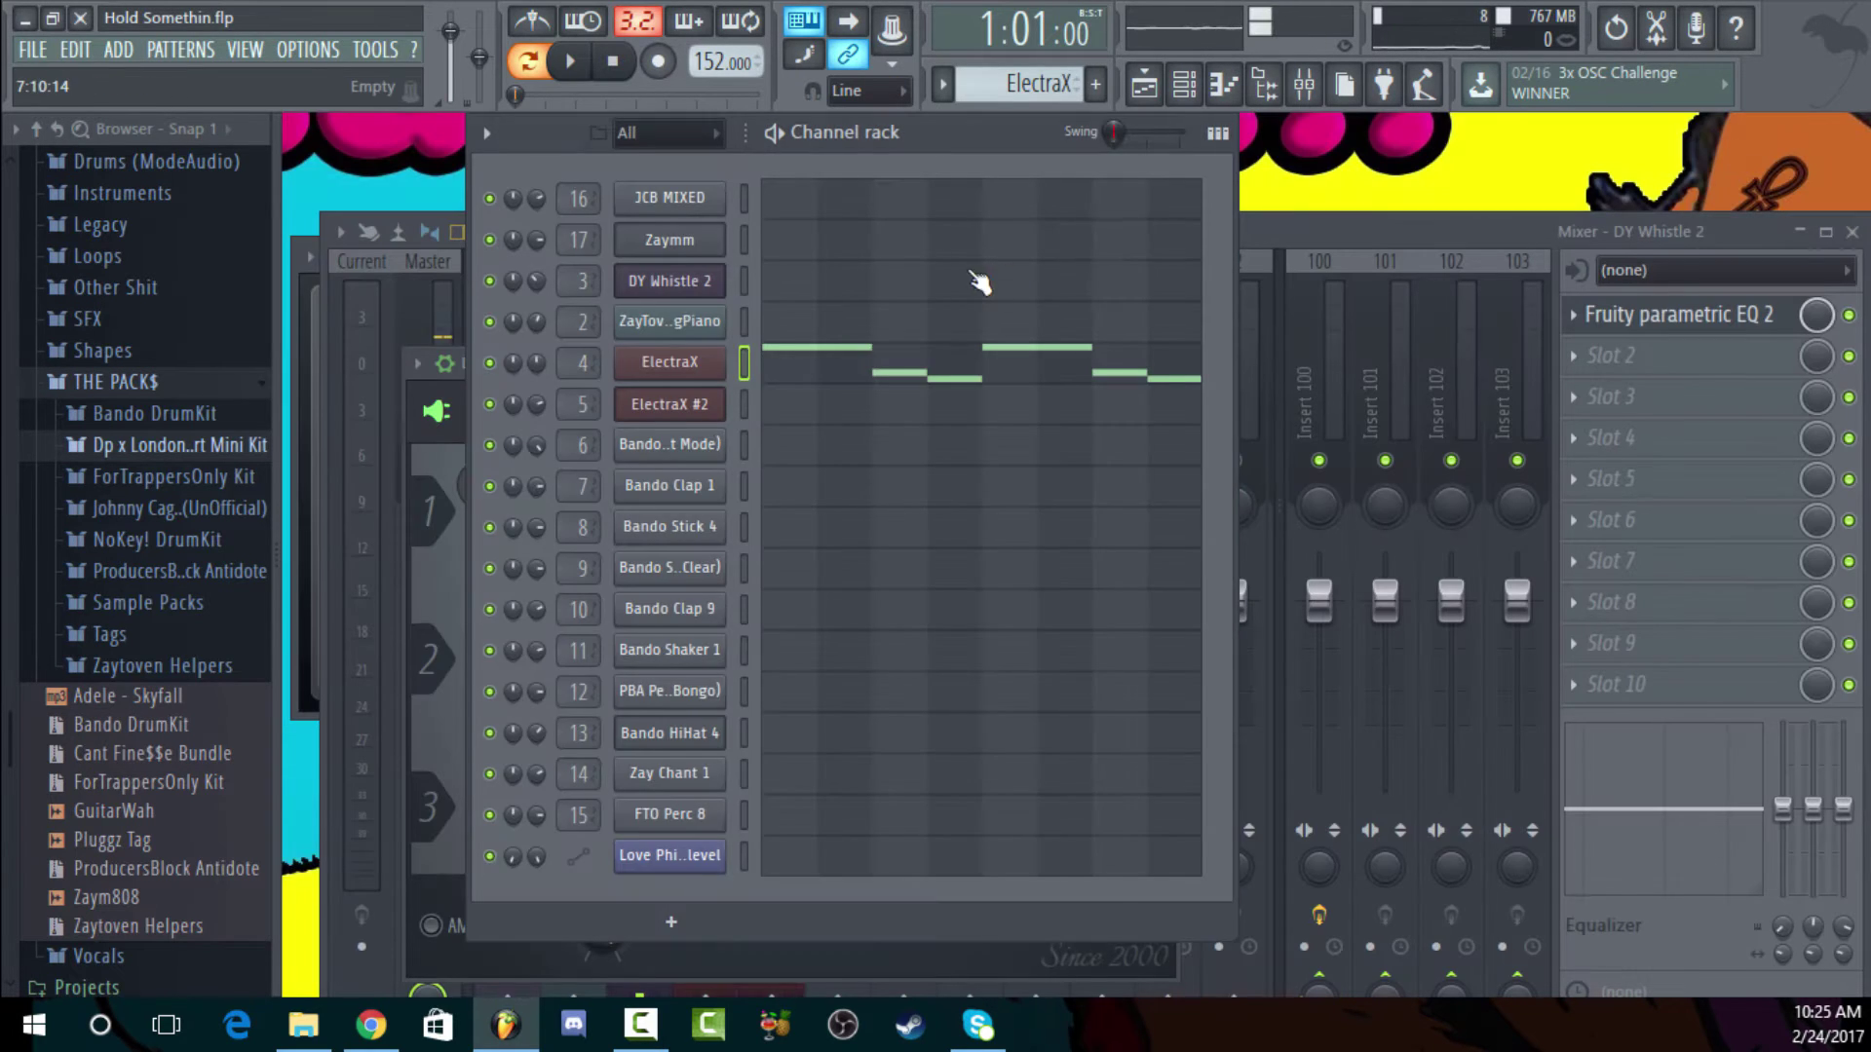
click(714, 369)
drag(793, 388, 687, 133)
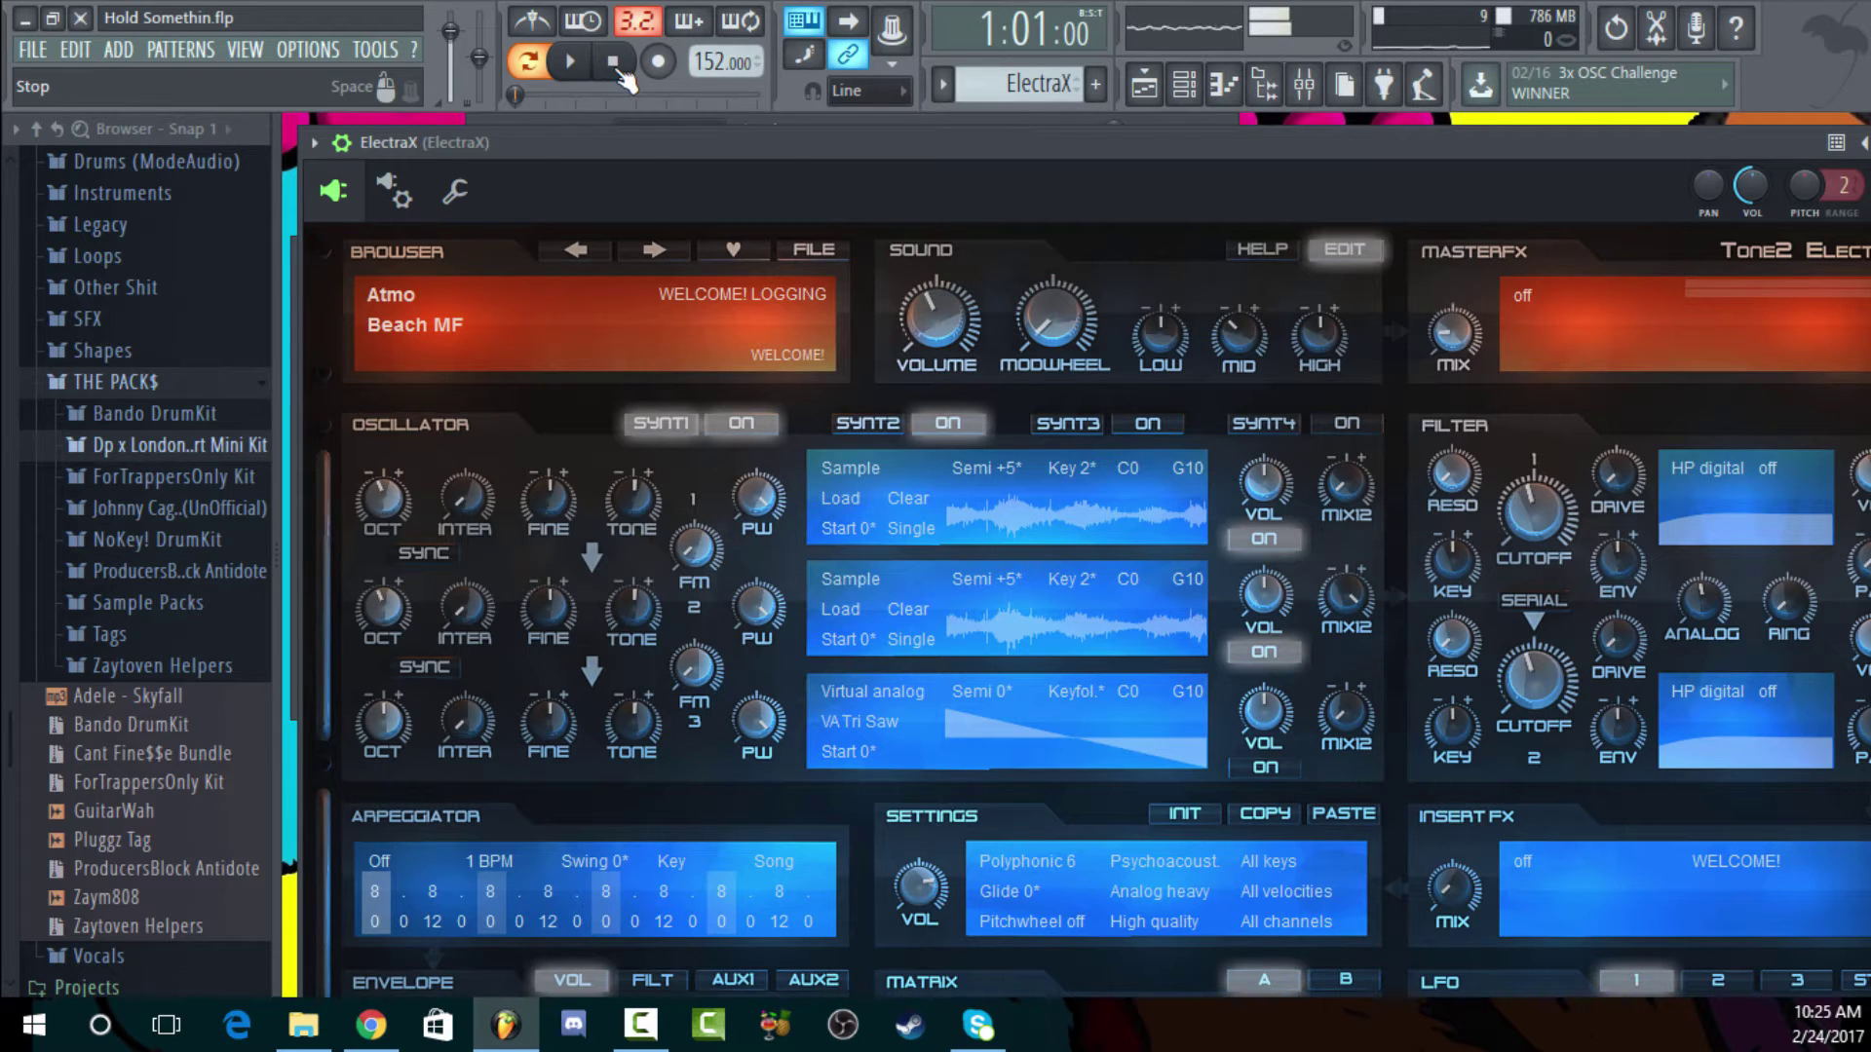
Compare the ElectraX #2 and ElectraX patterns in the channel rack, and play the ElectraX notes in the piano roll again
click(1144, 86)
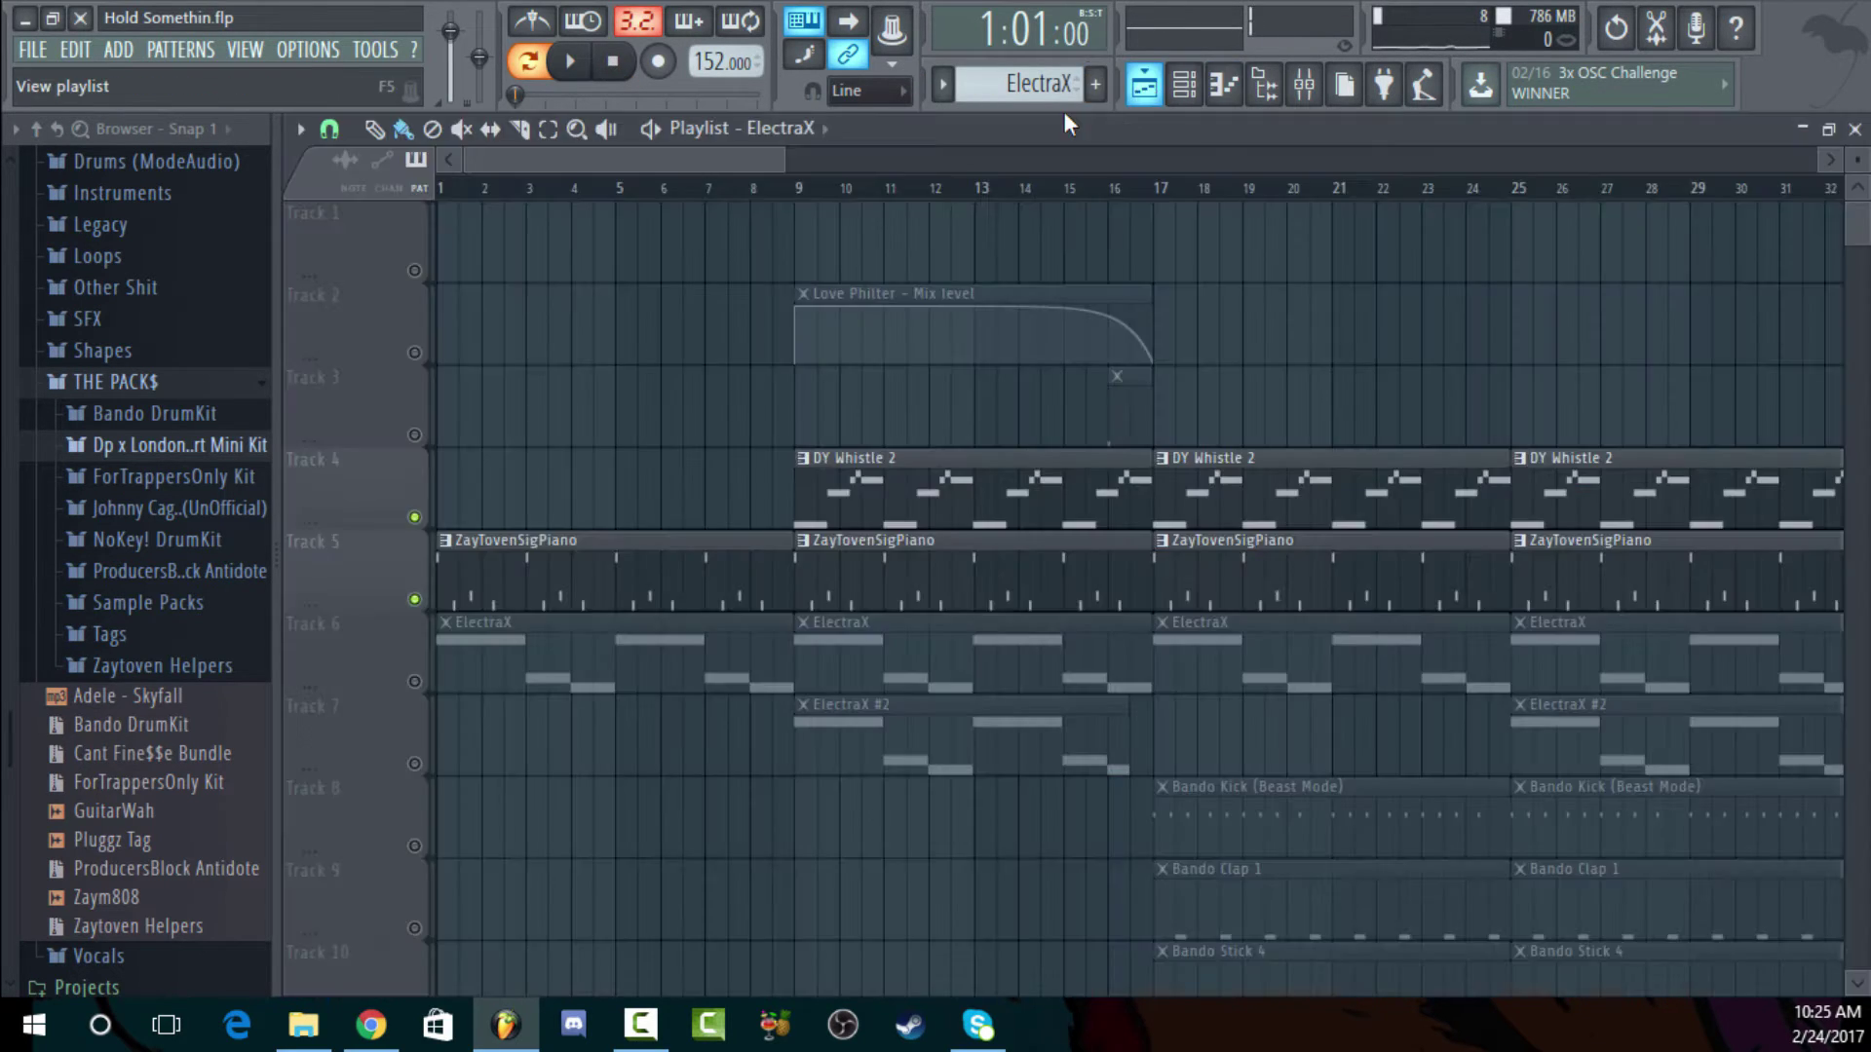
key(F5)
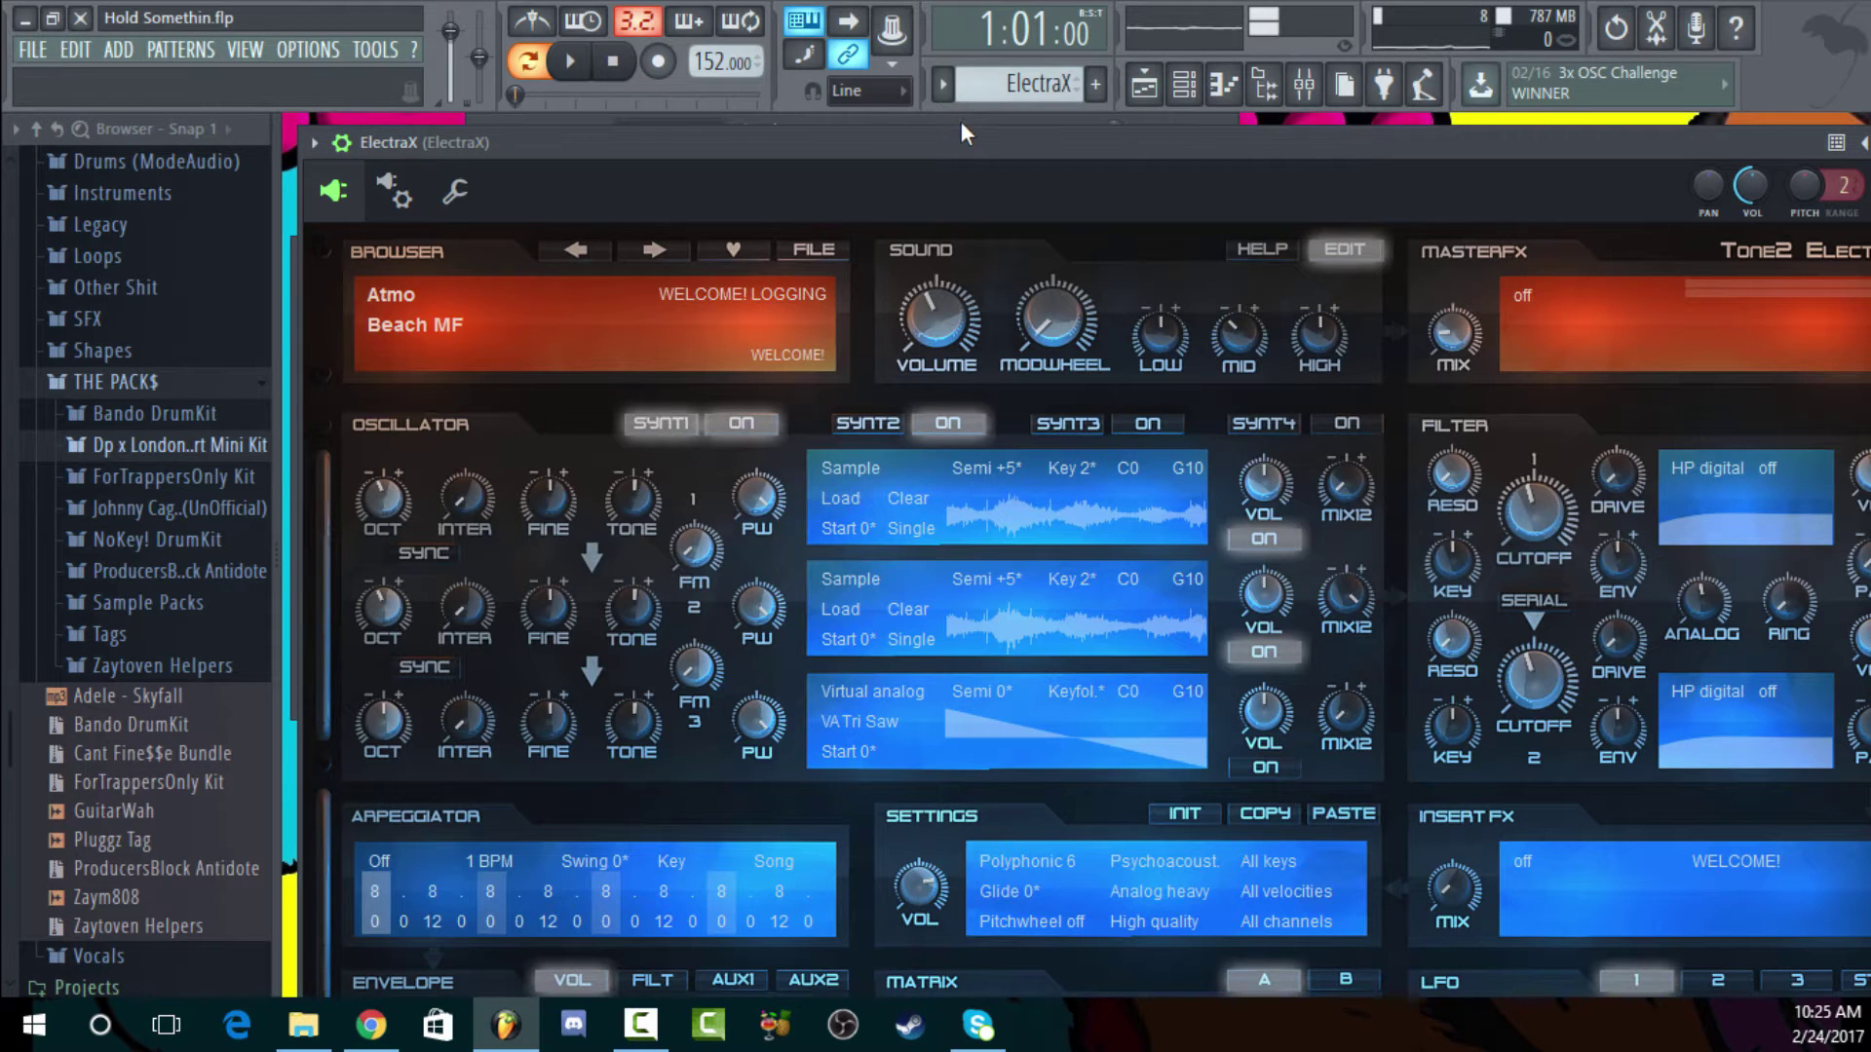
key(F6)
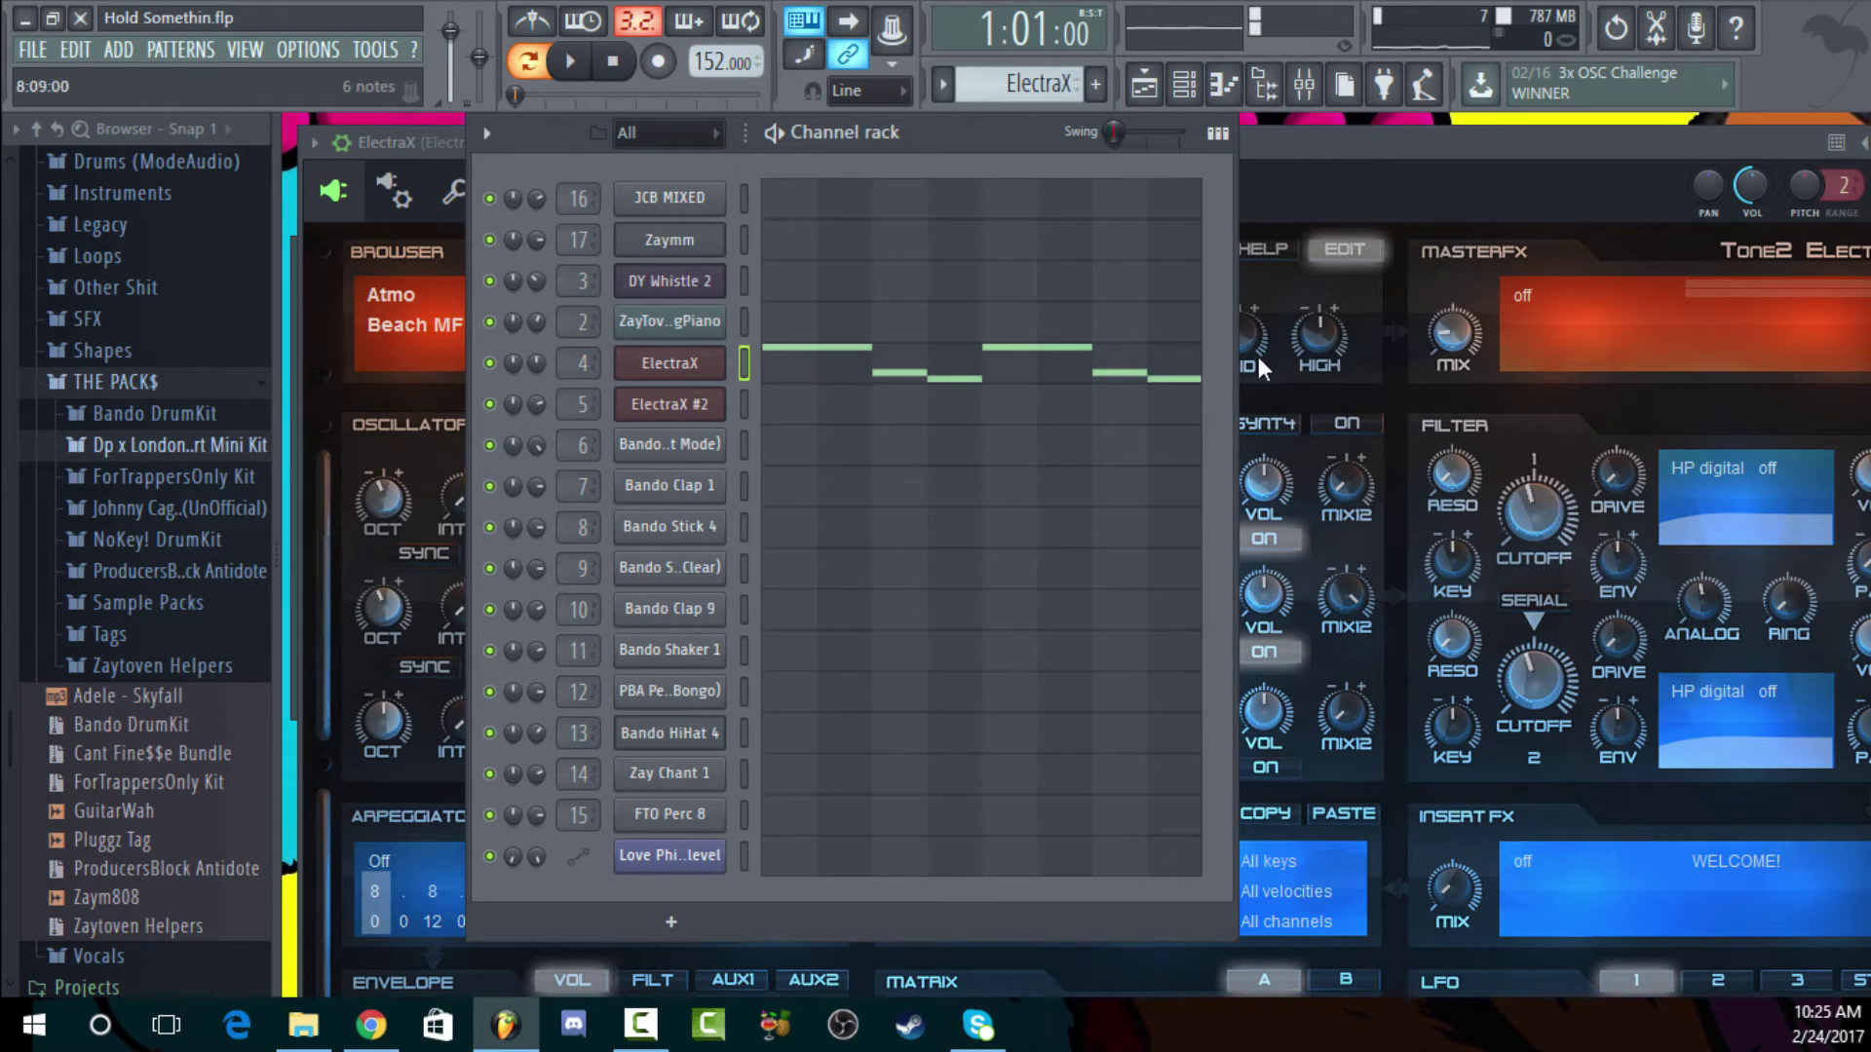
drag(1018, 97, 1019, 105)
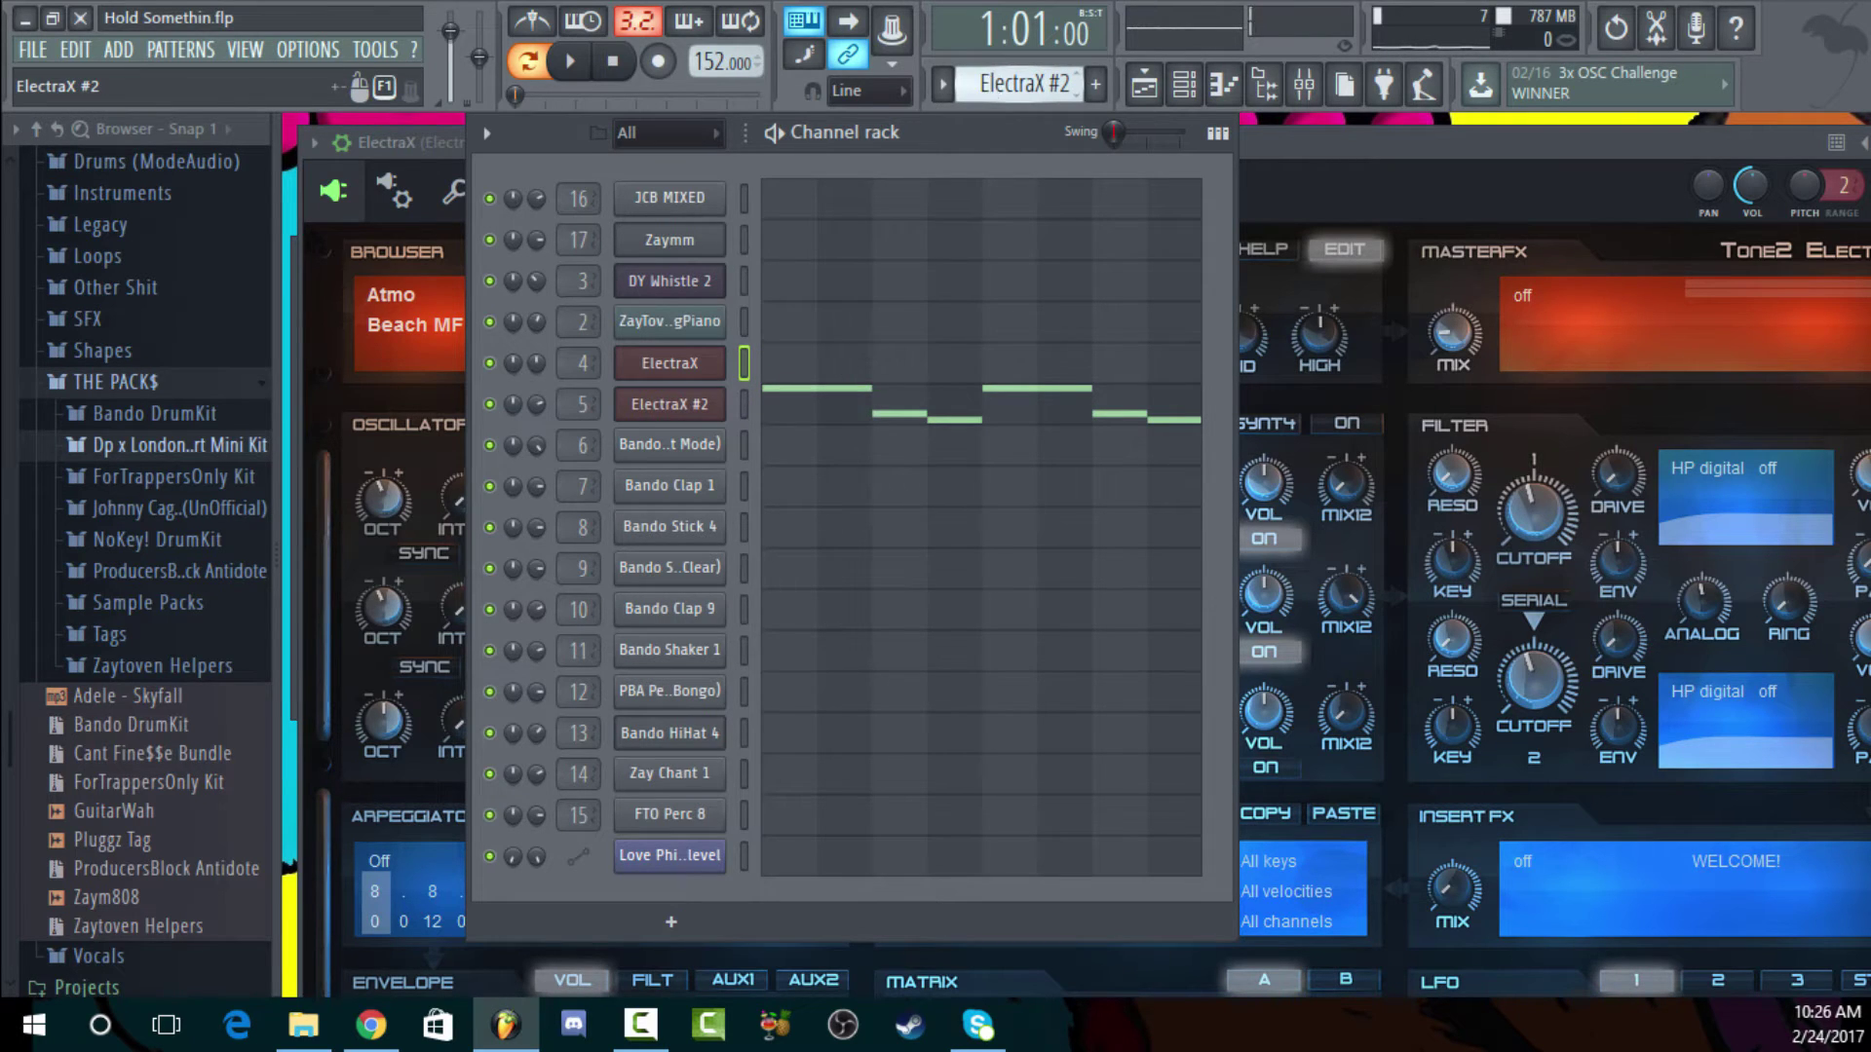
scroll(1018, 84, up, 1)
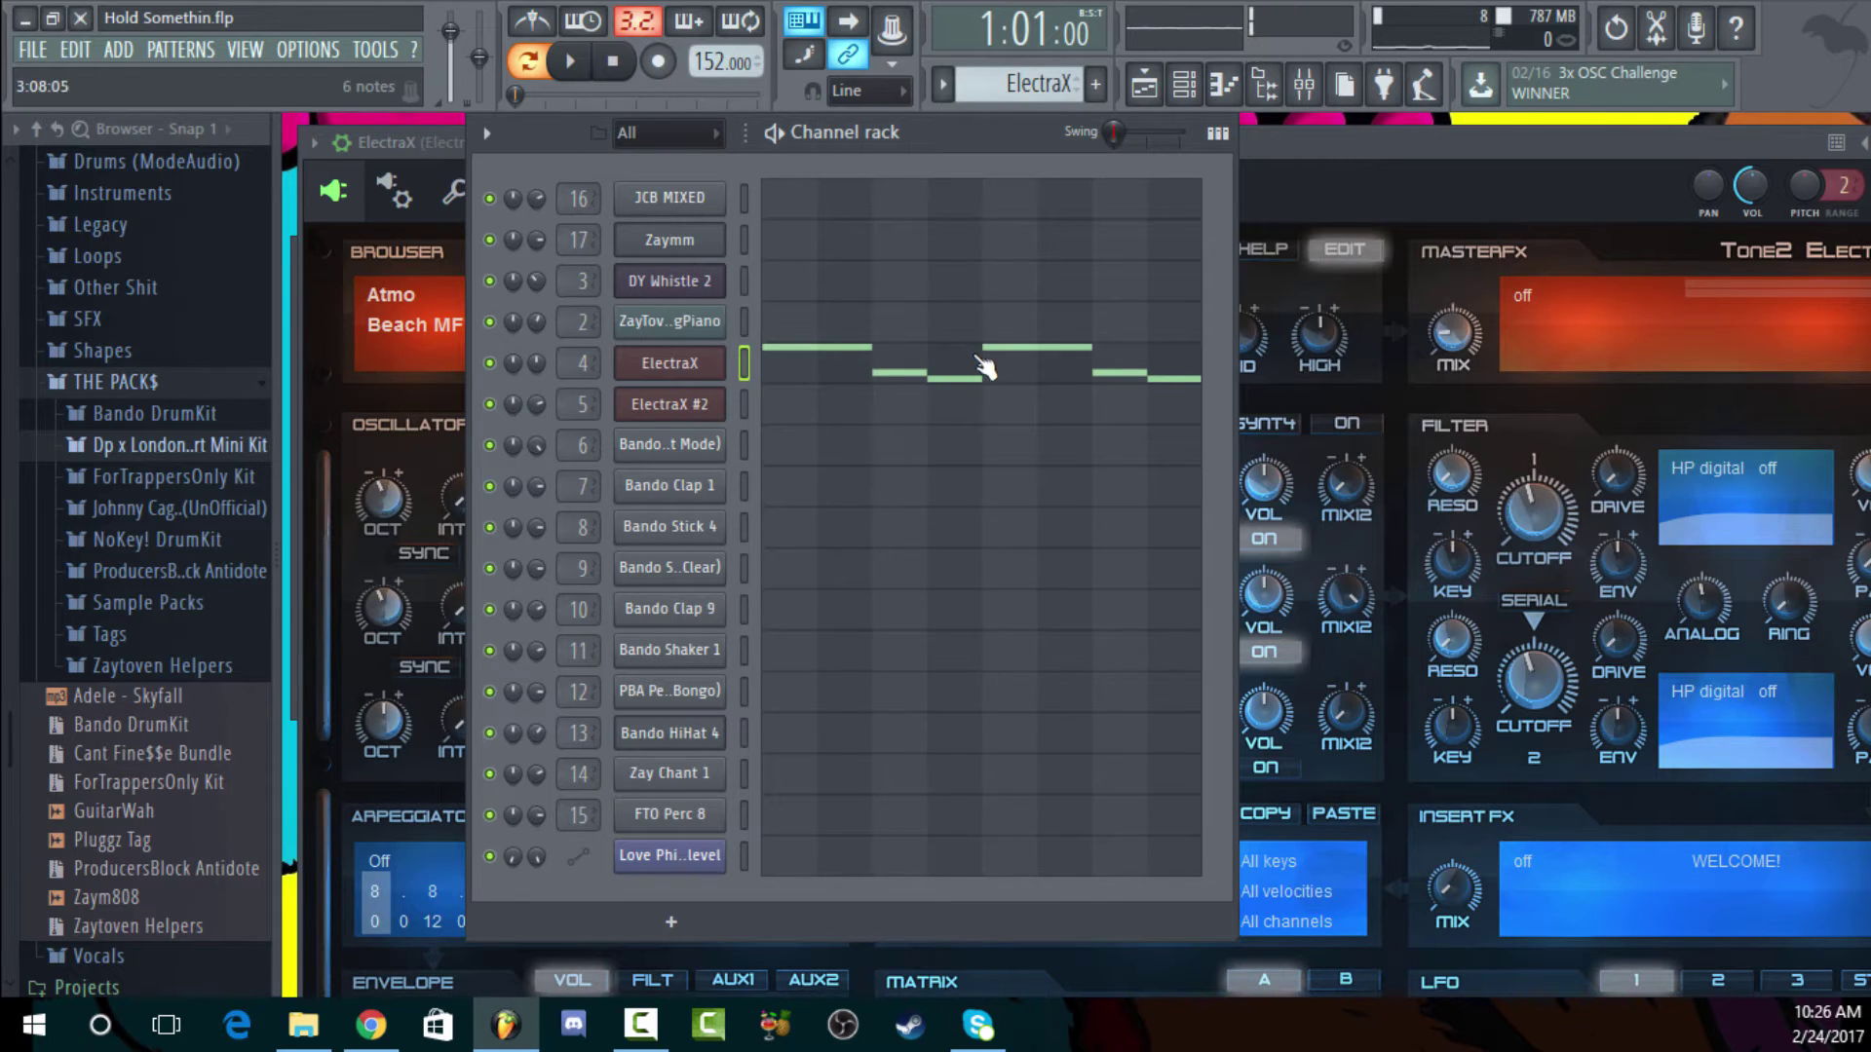
click(959, 380)
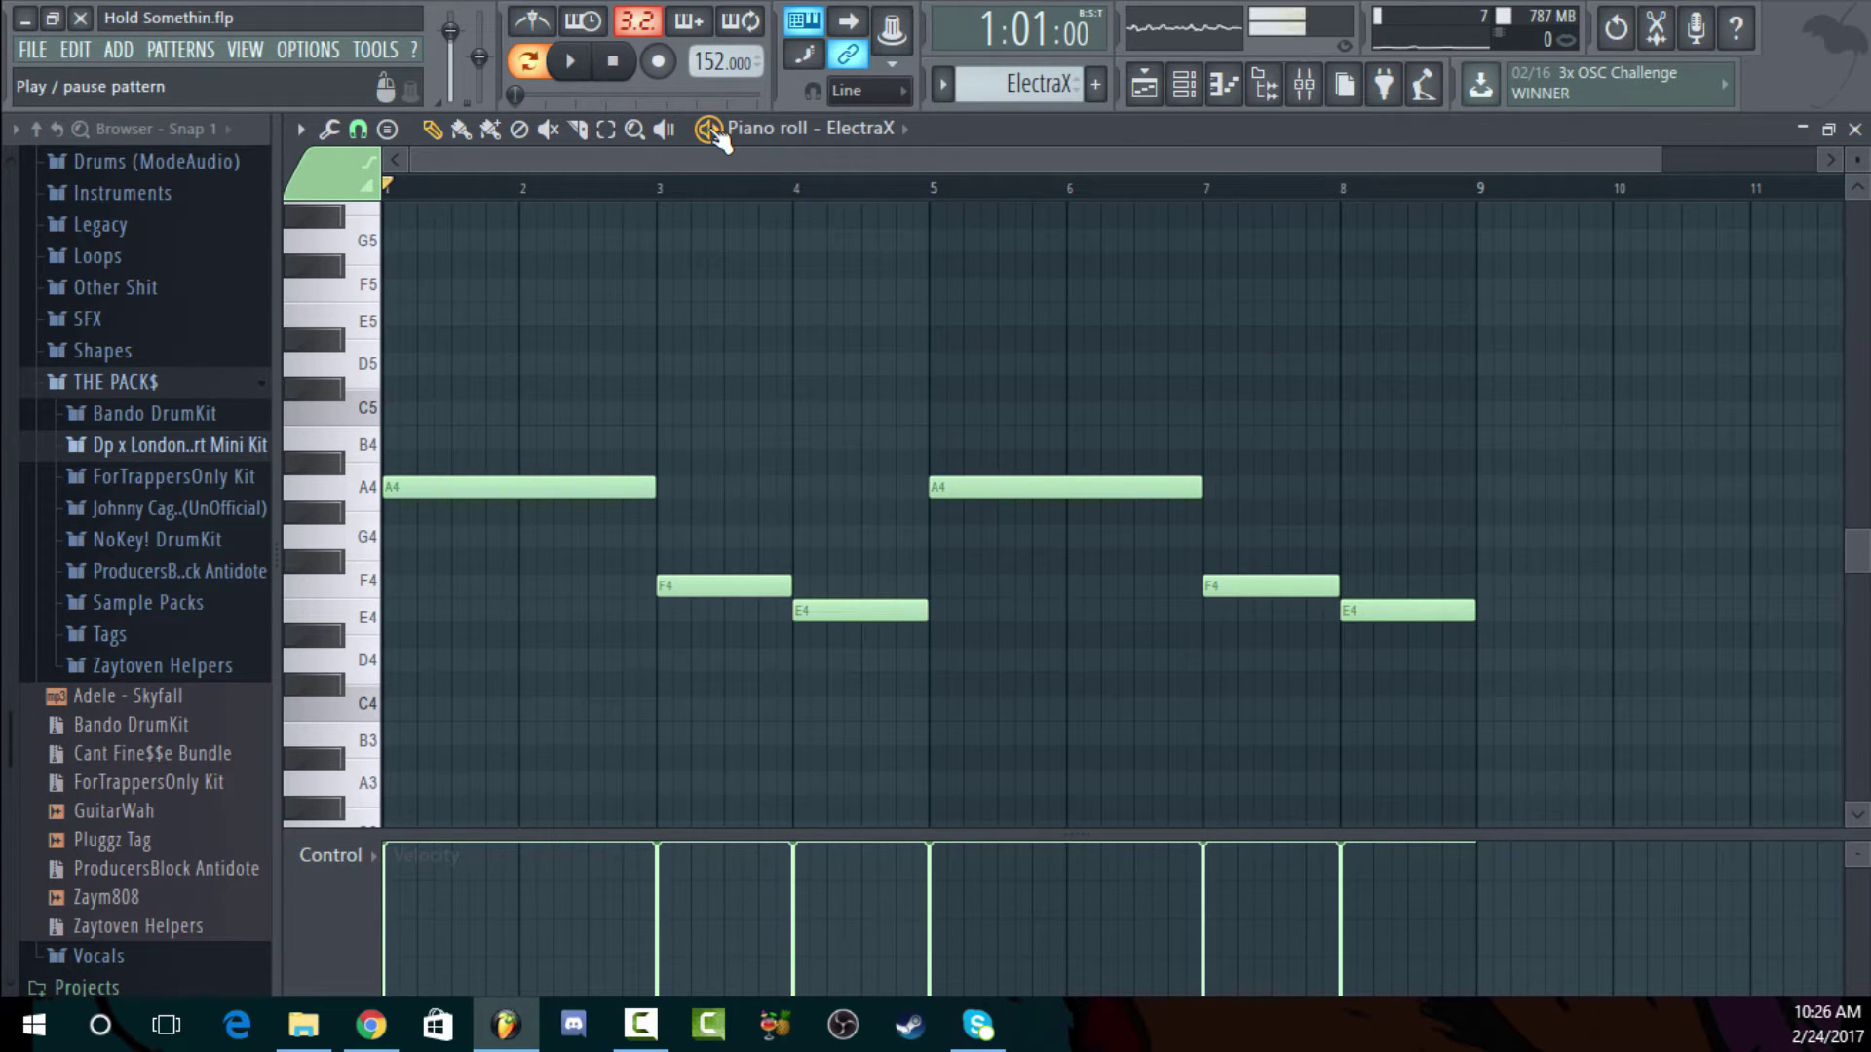
key(space)
Enable Track 6 with the ElectraX clips in the Playlist and play it with Tracks 4 and 5 from bar 17
click(1144, 85)
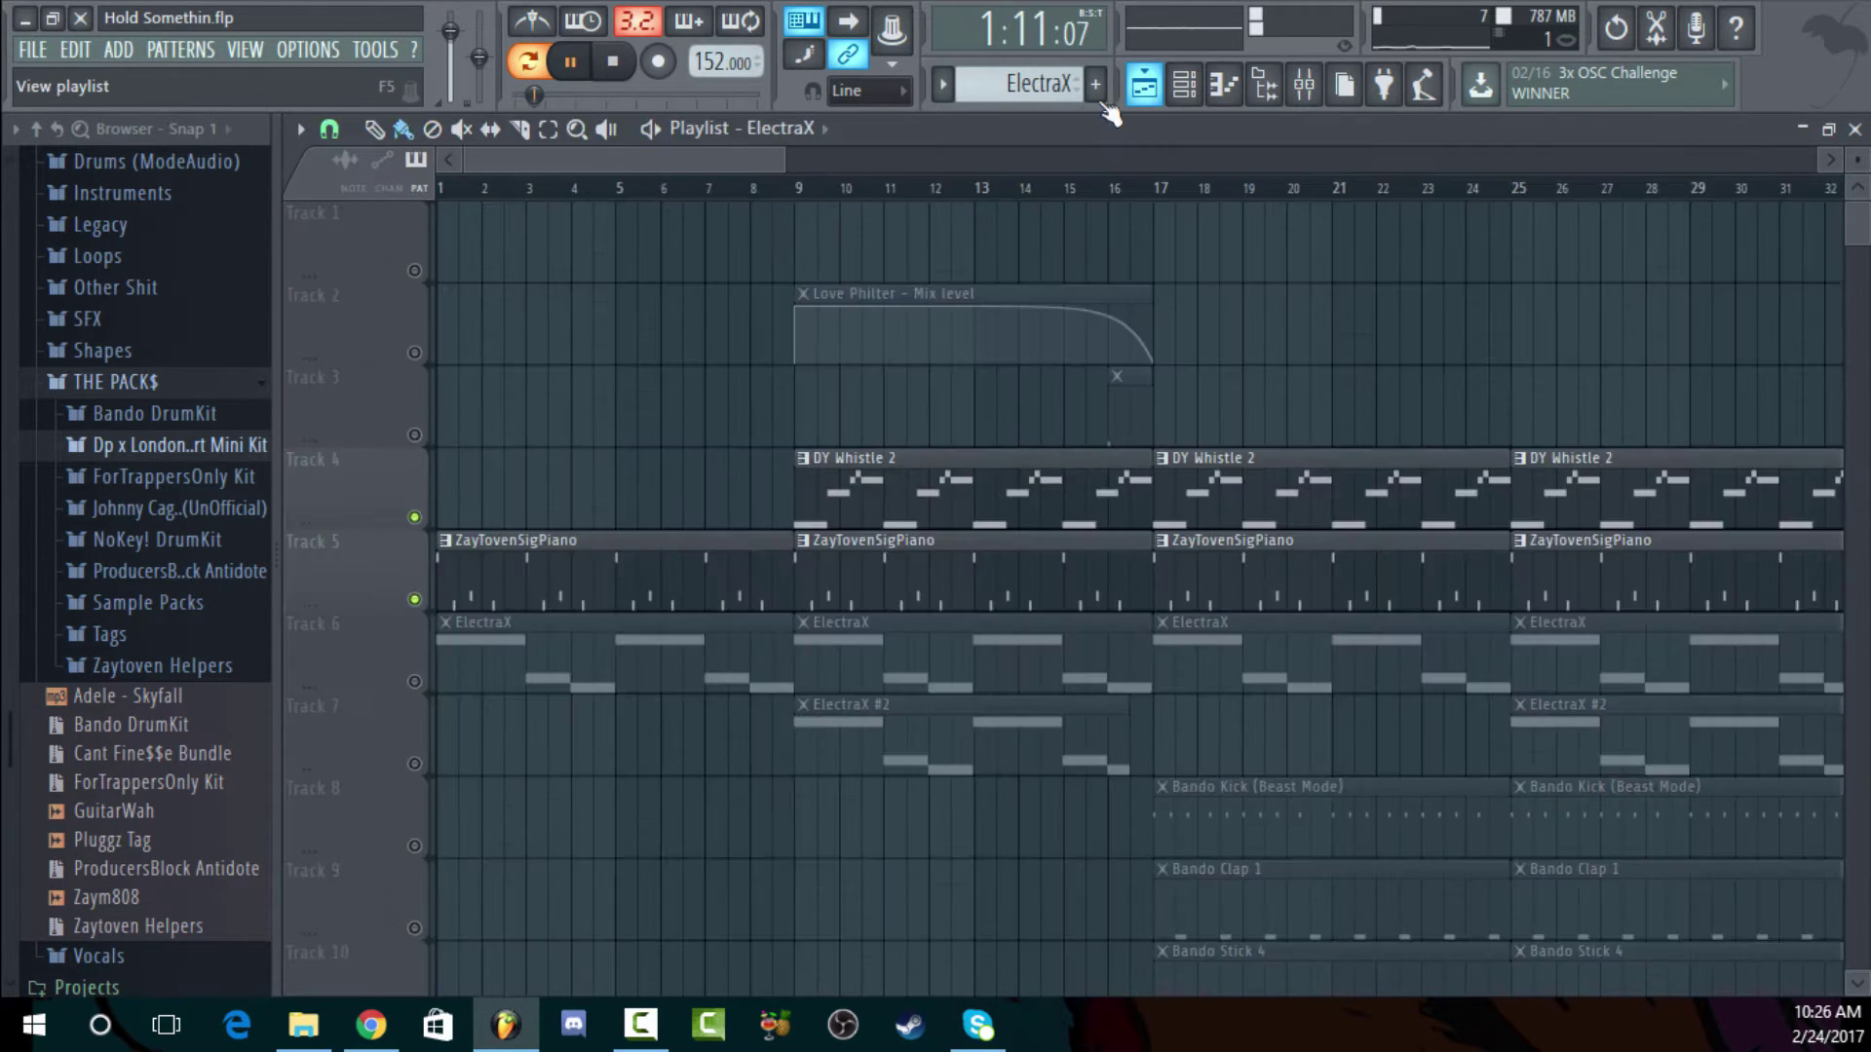
click(416, 683)
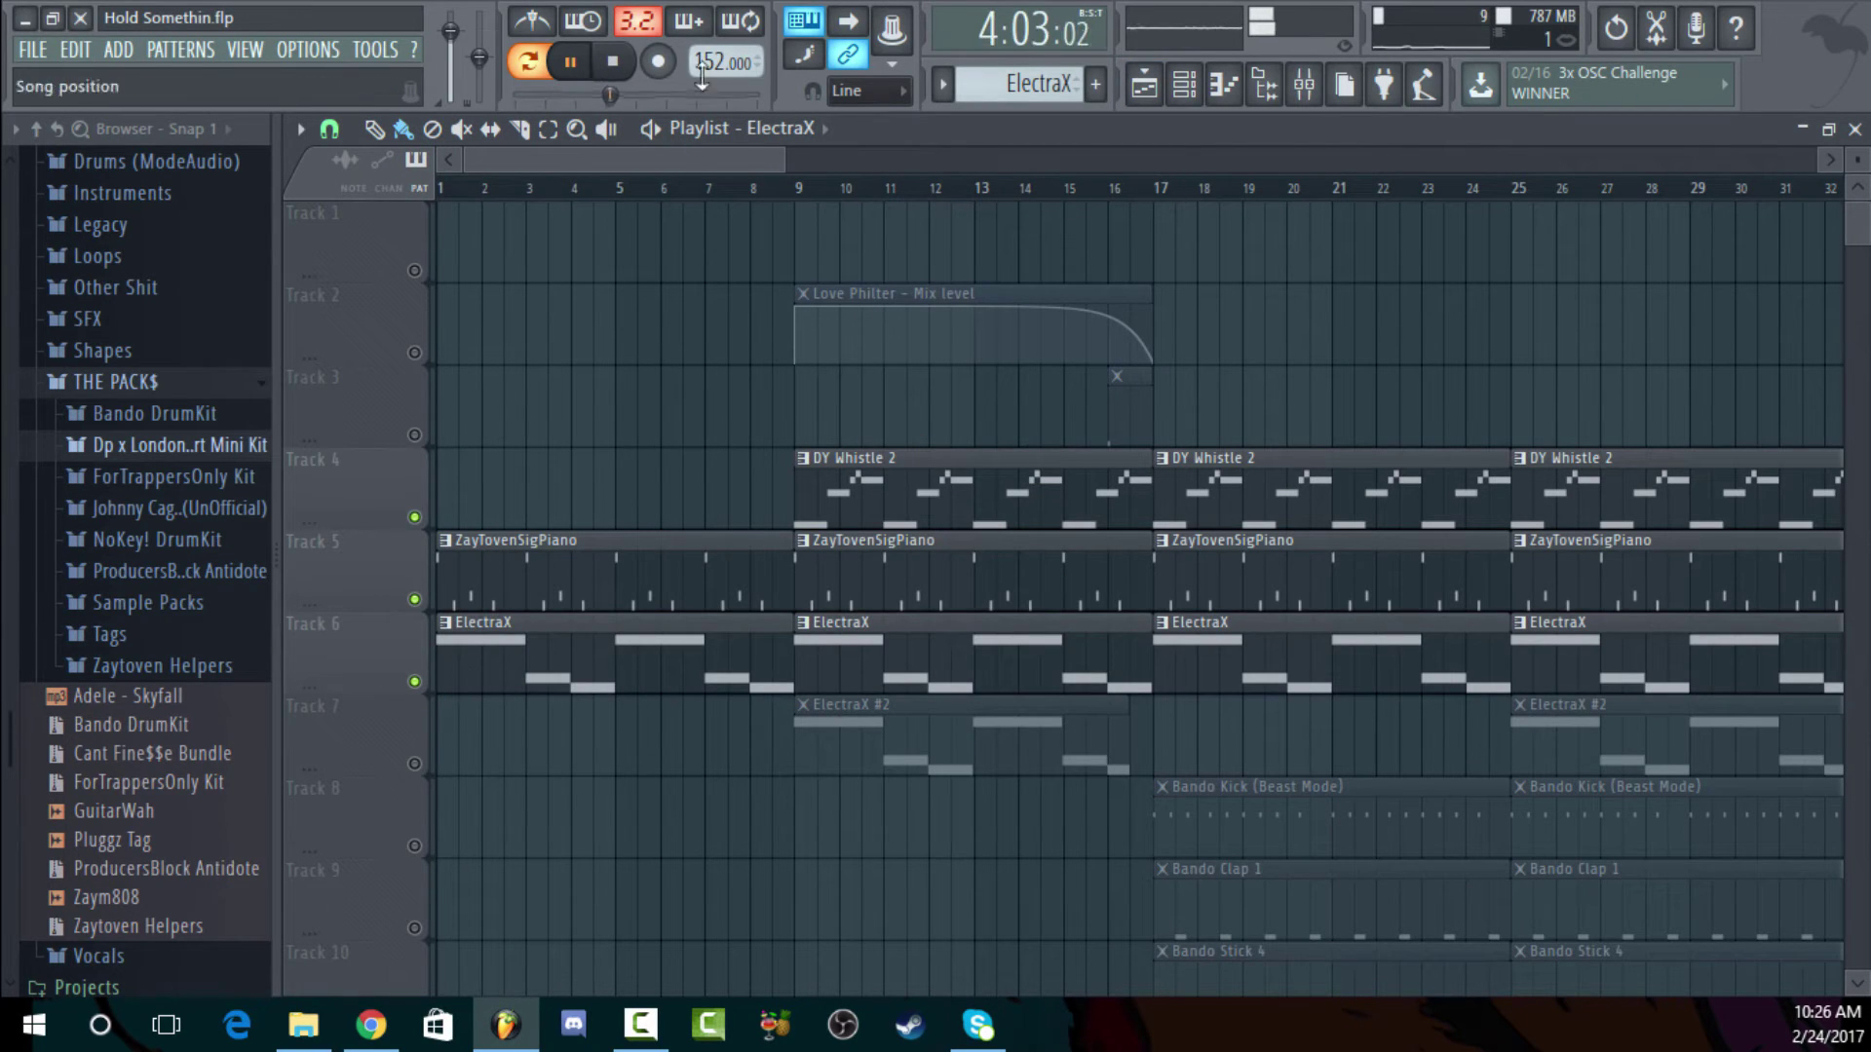
click(614, 62)
click(1158, 191)
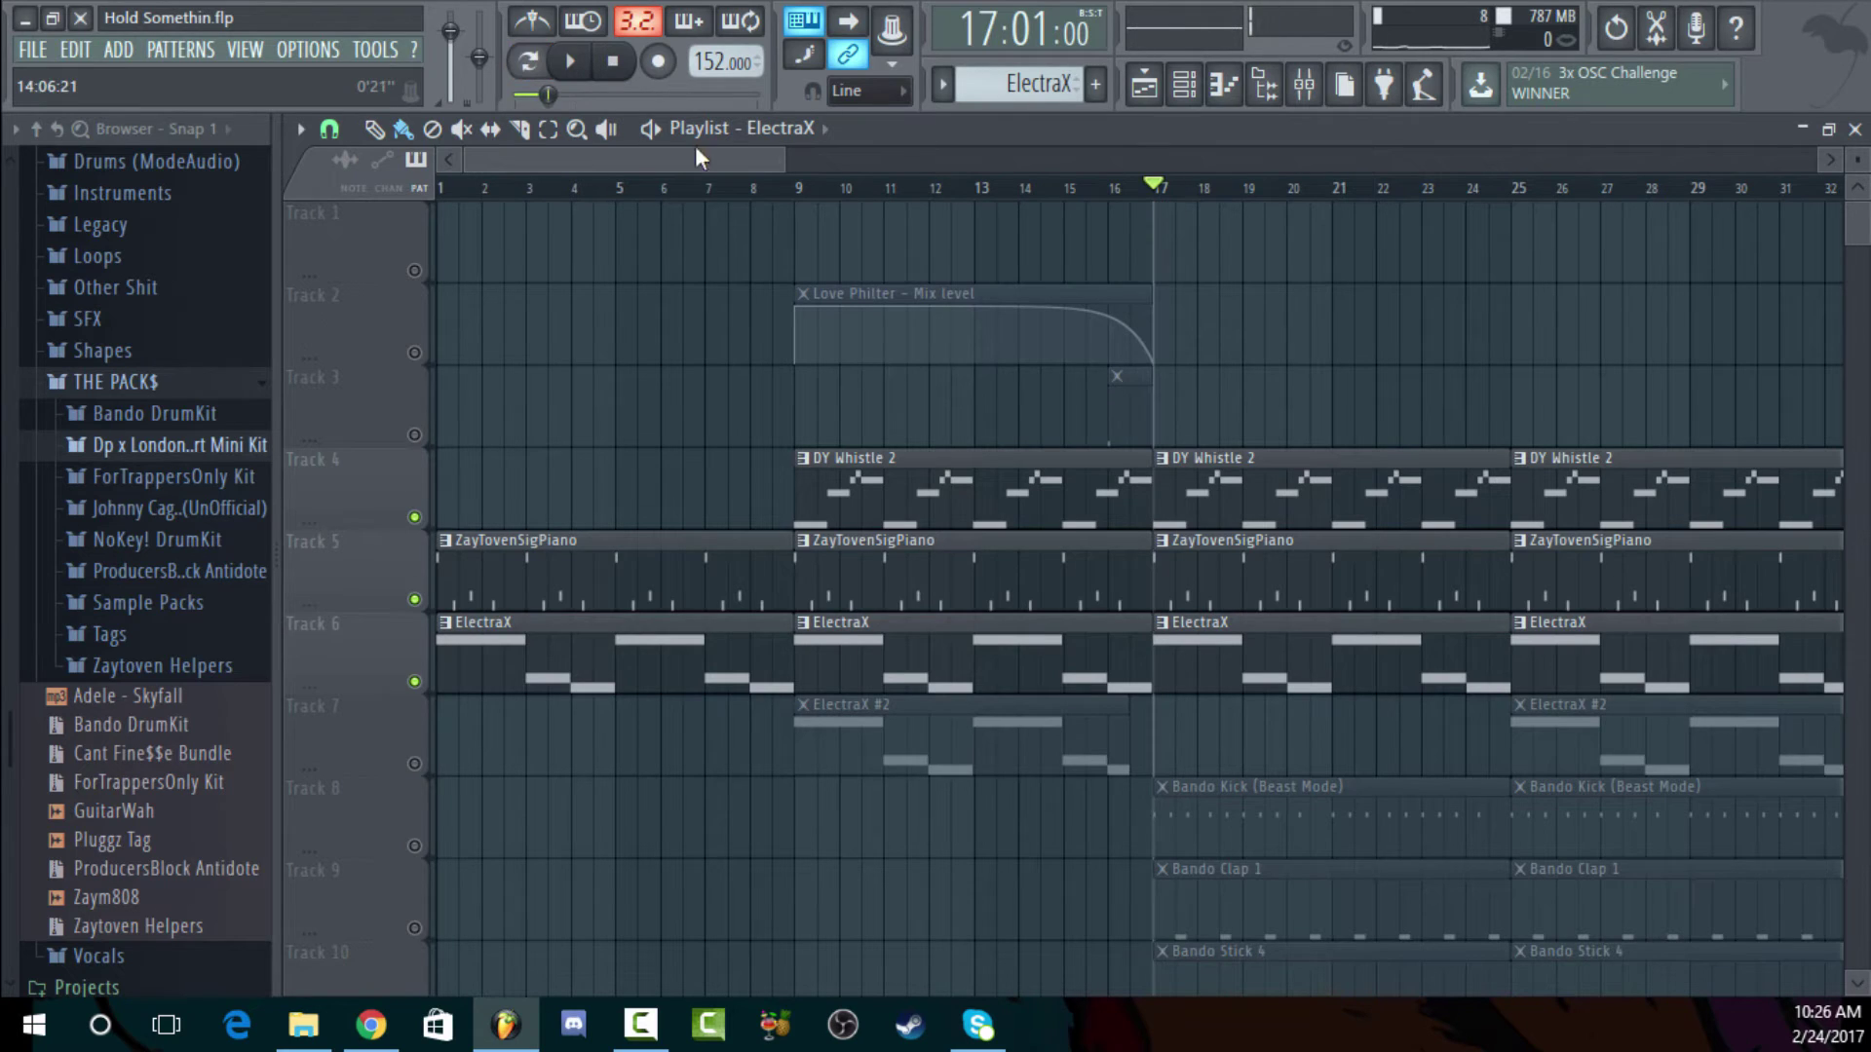
key(space)
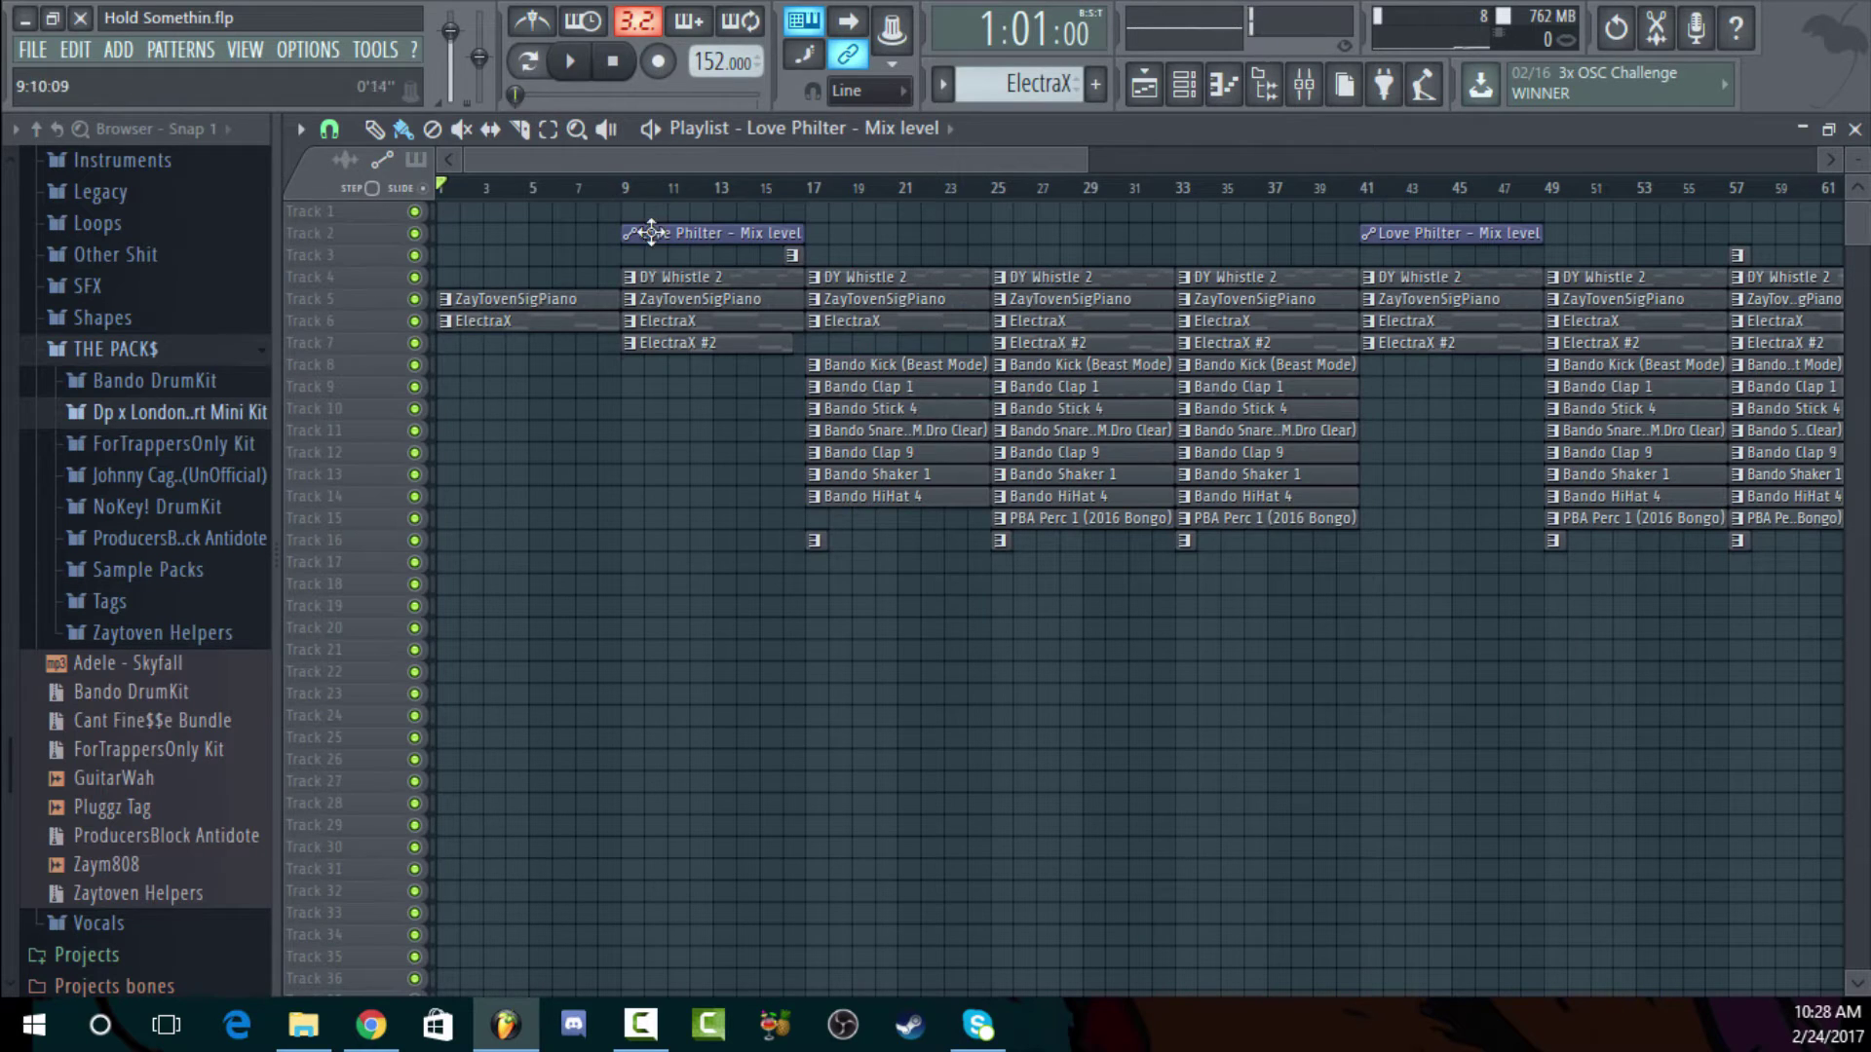
Solo Track 4 in the Playlist and enable Tracks 5 and 6 so only the whistle, piano and ElectraX clips sound
right_click(414, 277)
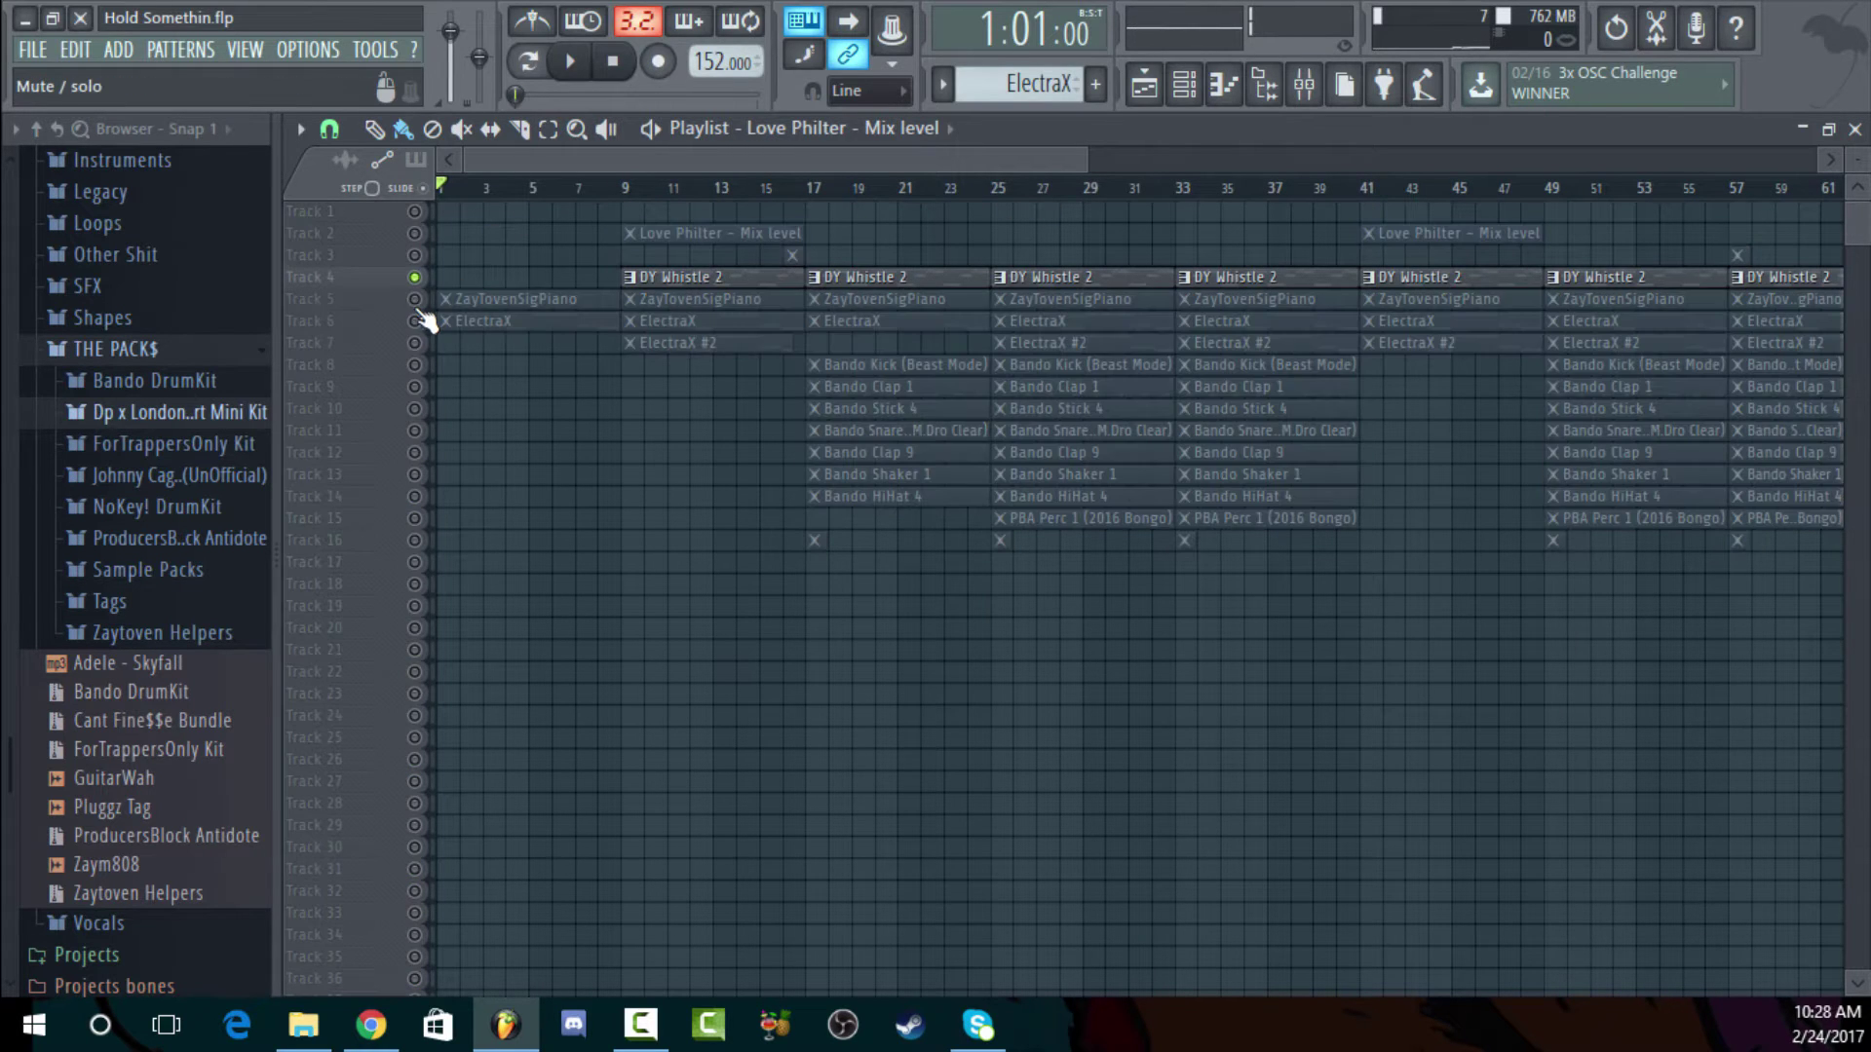
click(414, 299)
click(414, 320)
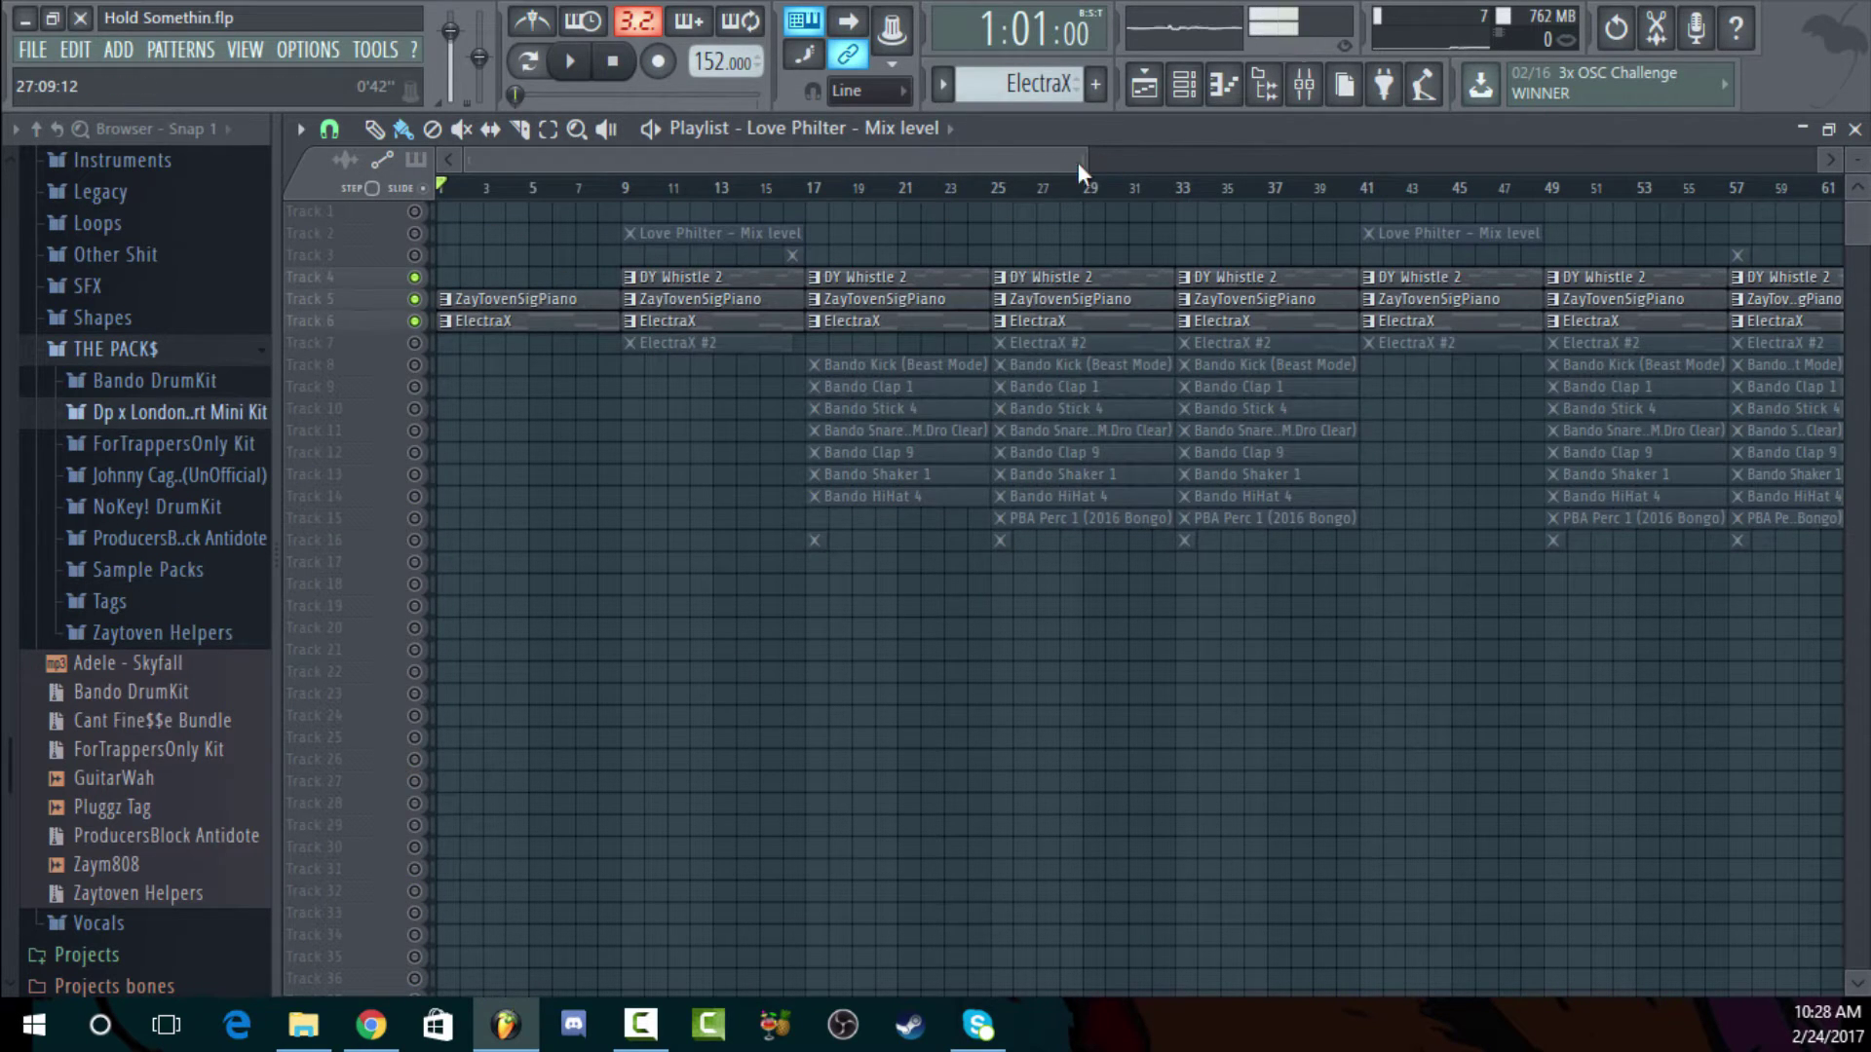
Enlarge the Playlist clips and play the three enabled tracks from the start of bar 17
drag(1078, 161, 911, 162)
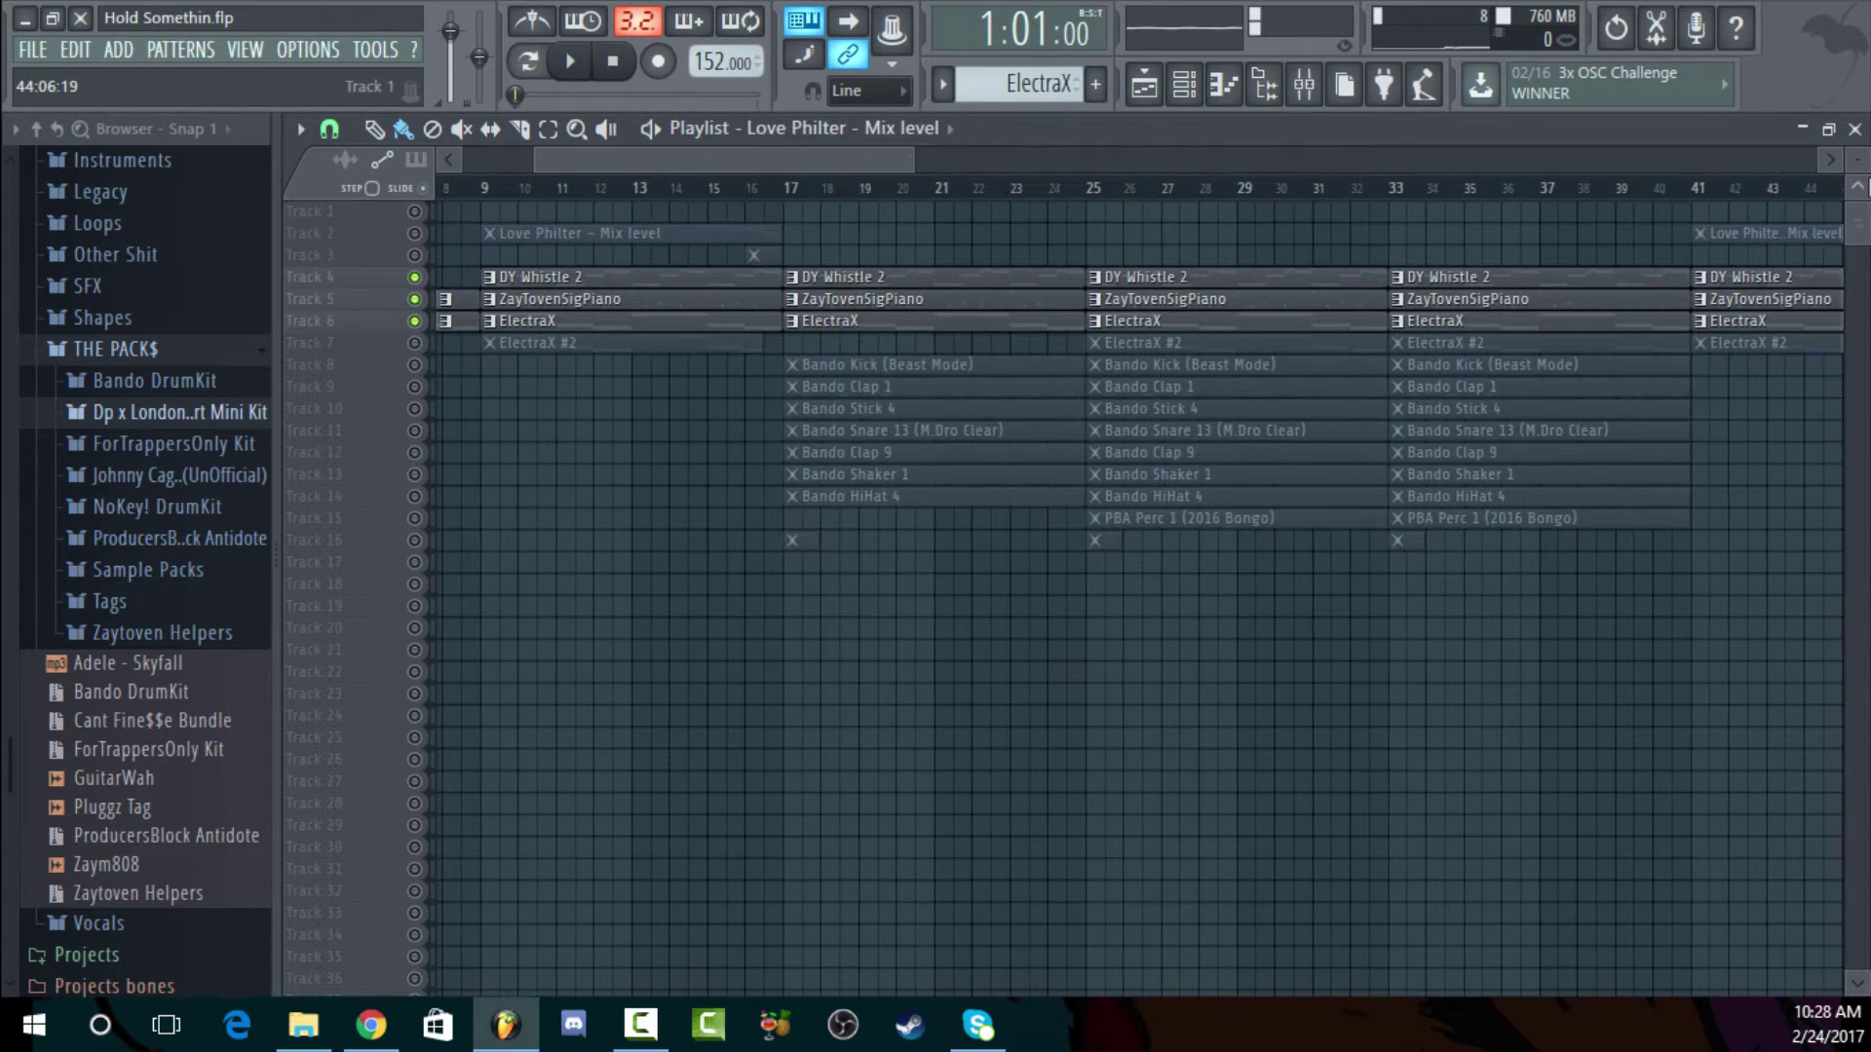
scroll(906, 195, up, 3)
scroll(760, 332, down, 2)
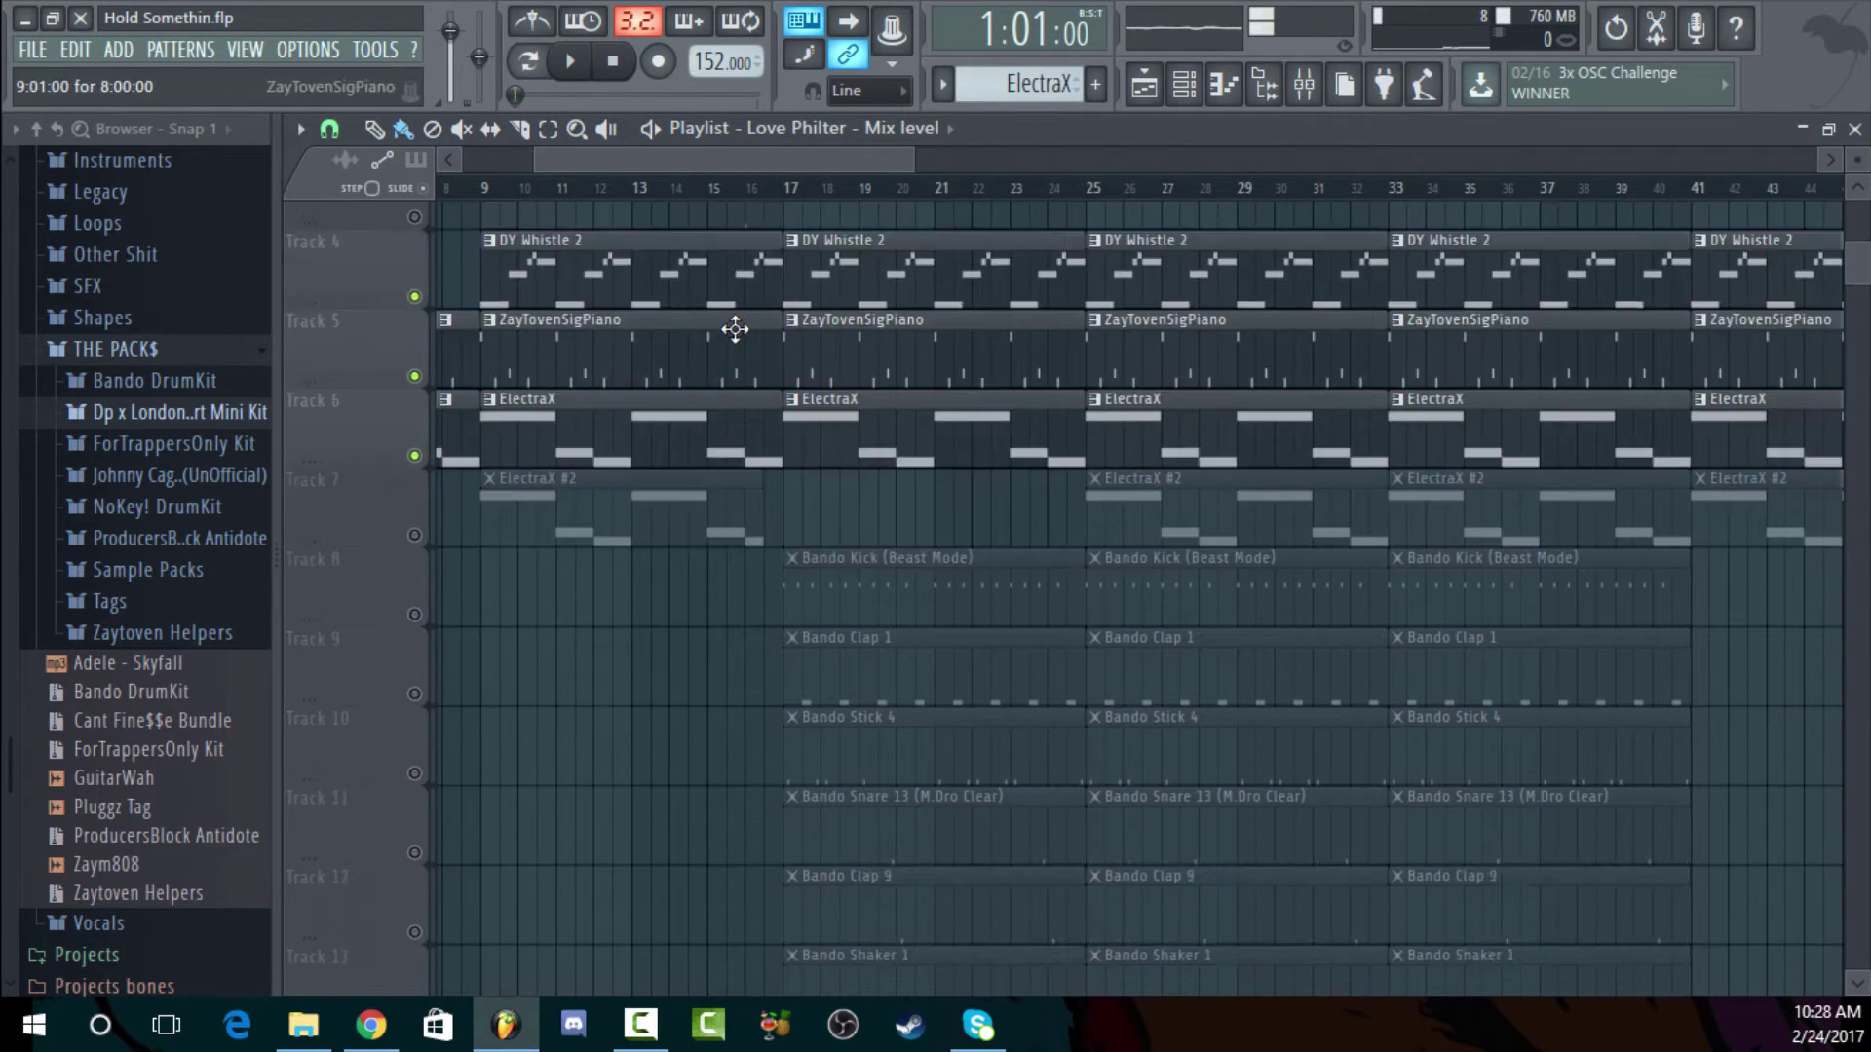
scroll(741, 322, up, 3)
click(786, 185)
key(space)
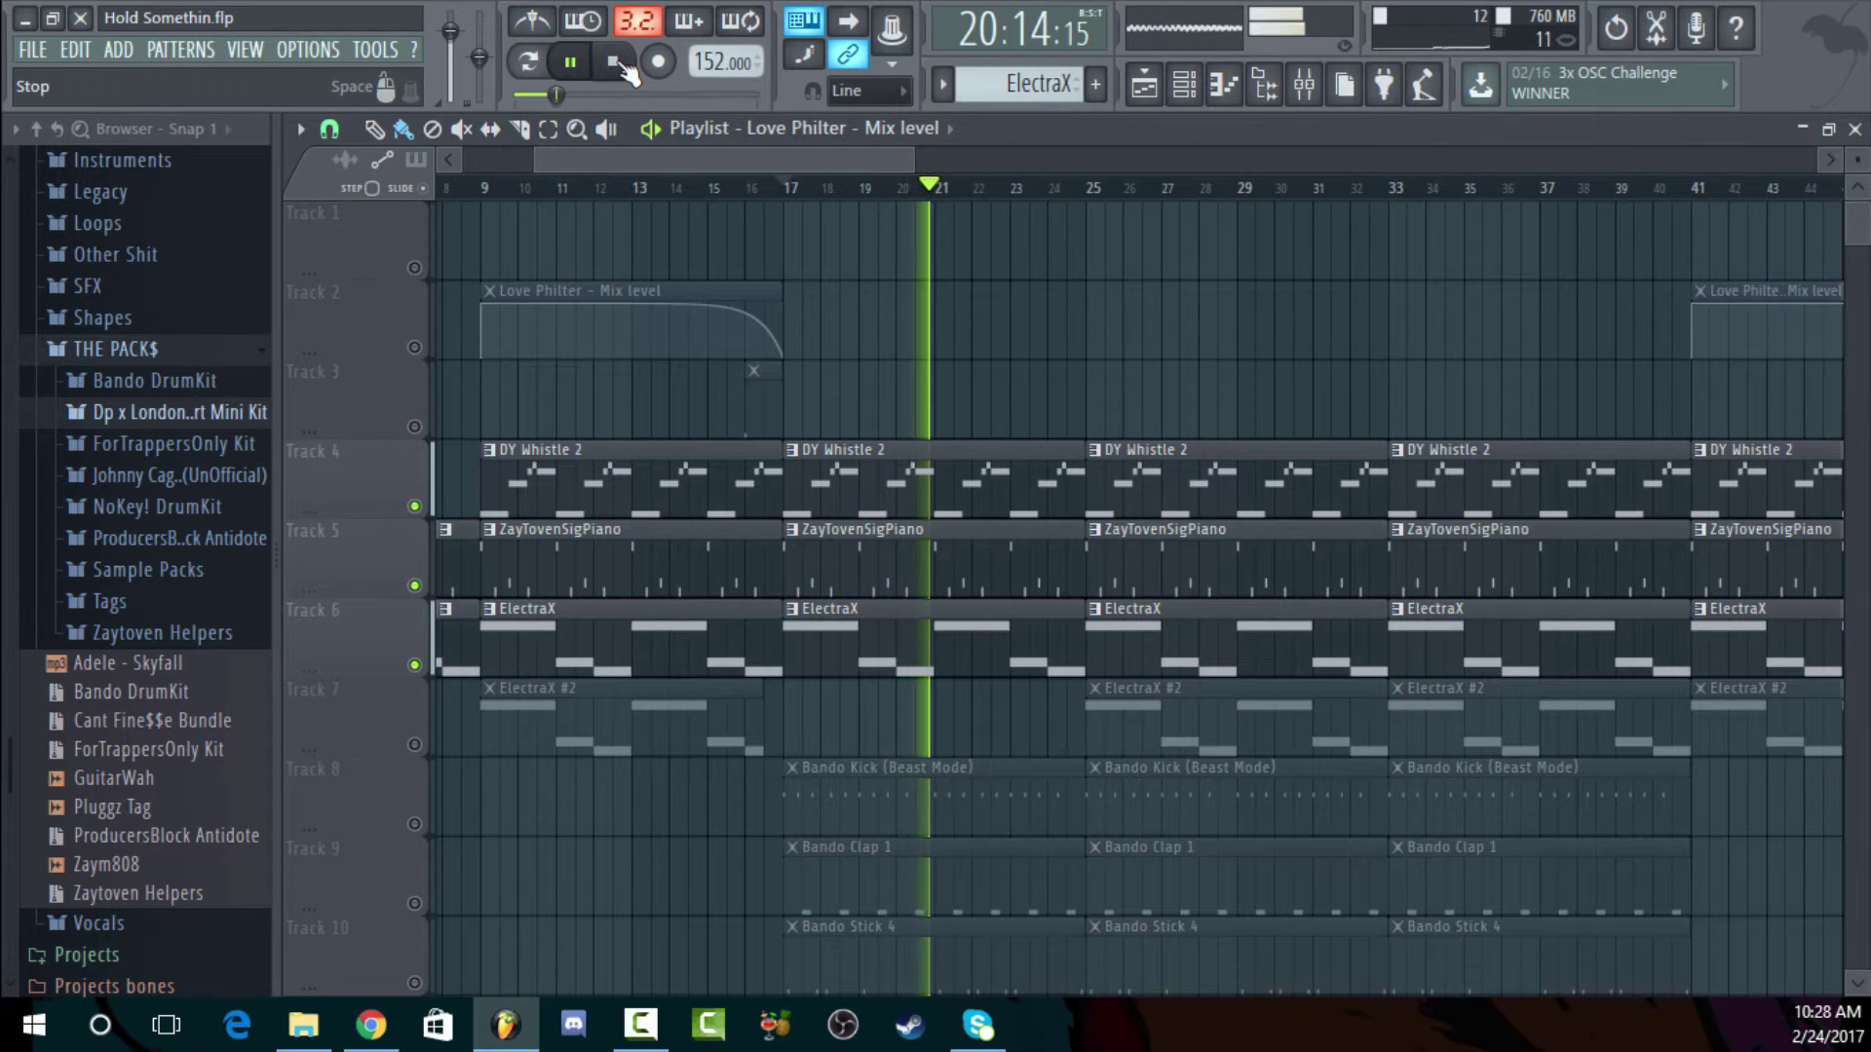
key(space)
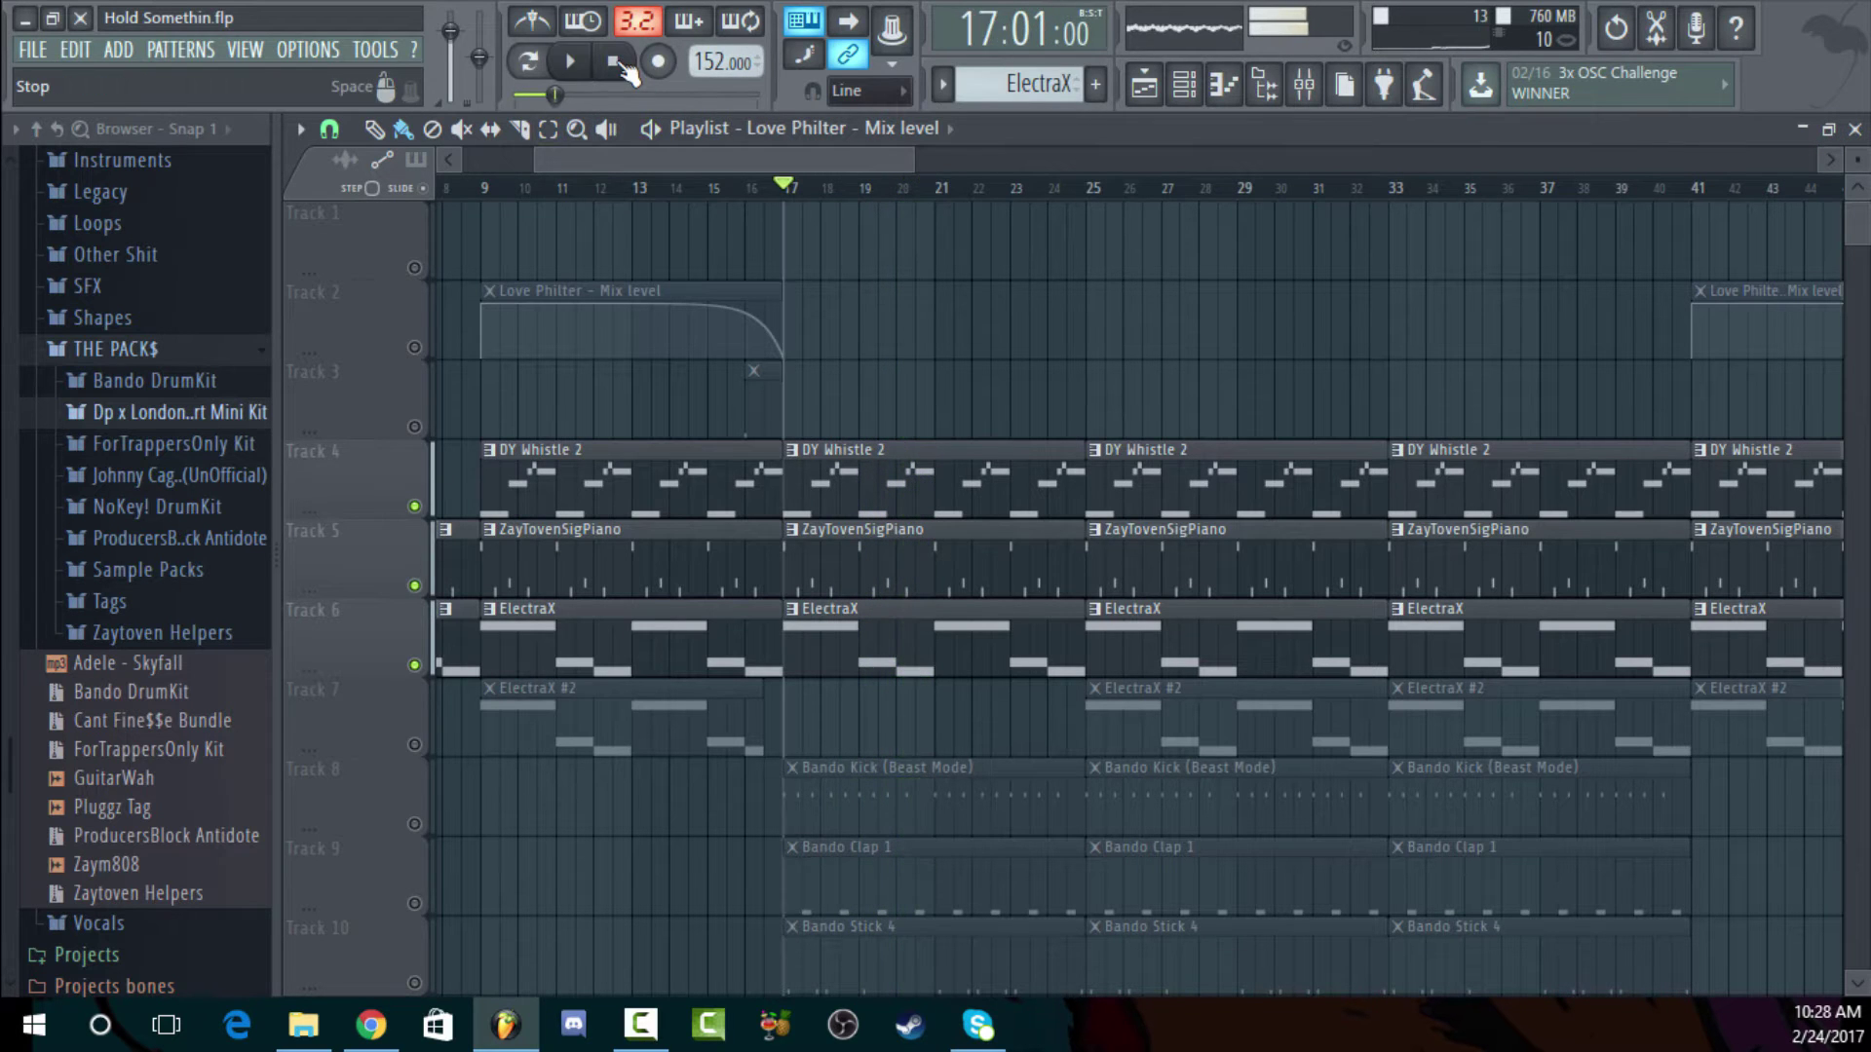
Switch to the ElectraX #2 pattern in the channel rack and open its instrument to show the Bass preset LeadbassModDist RC
click(1857, 129)
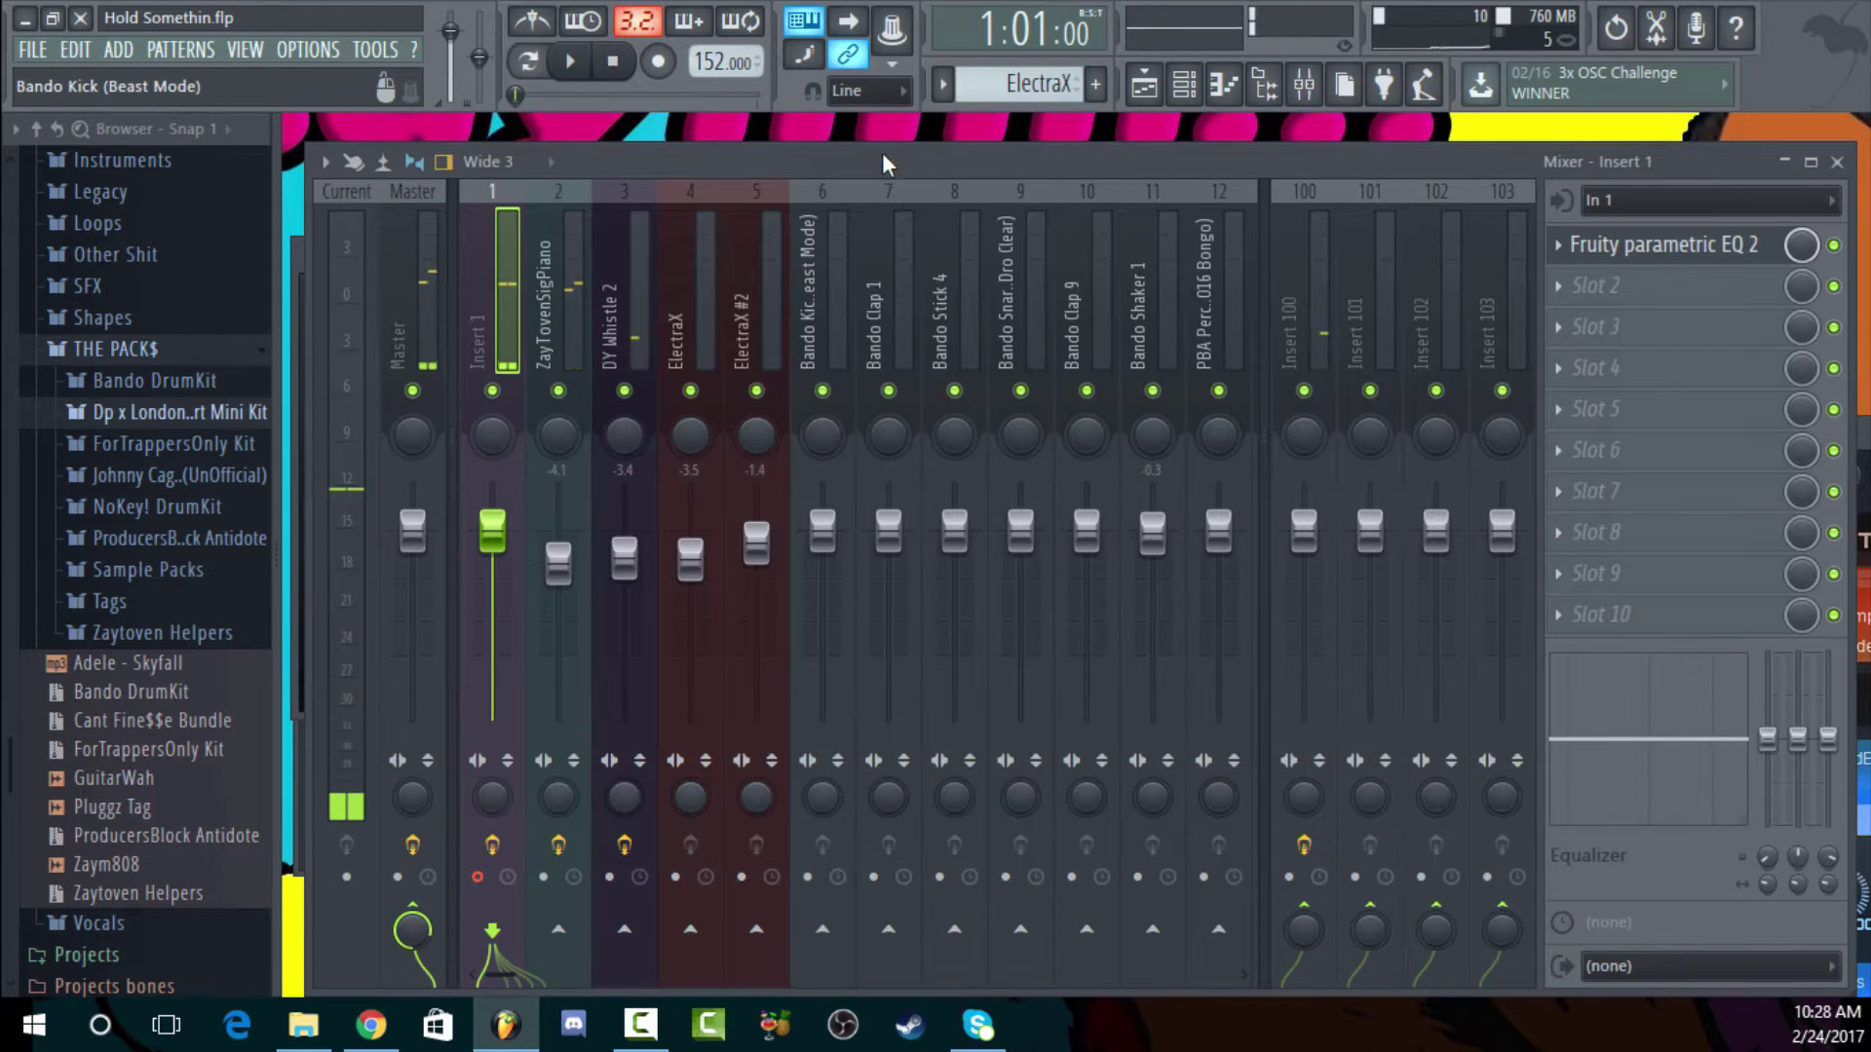
click(1181, 93)
click(1182, 93)
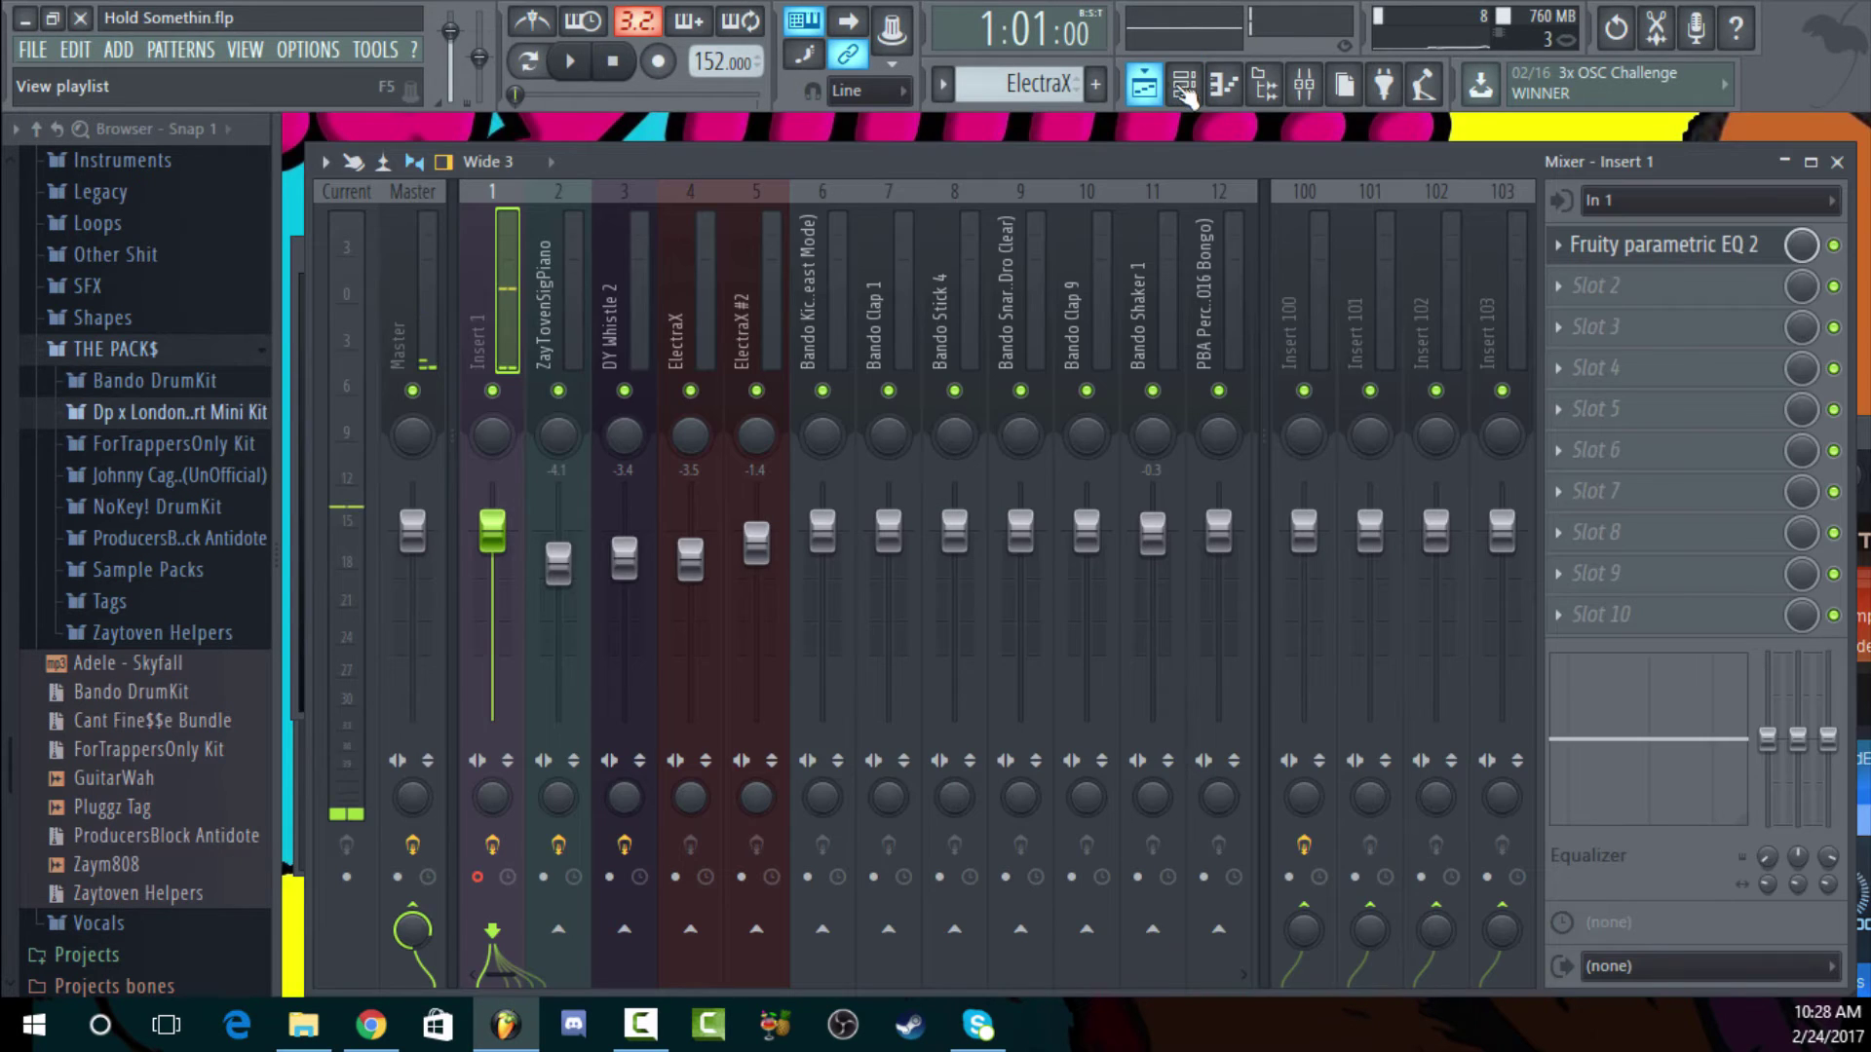
click(1147, 88)
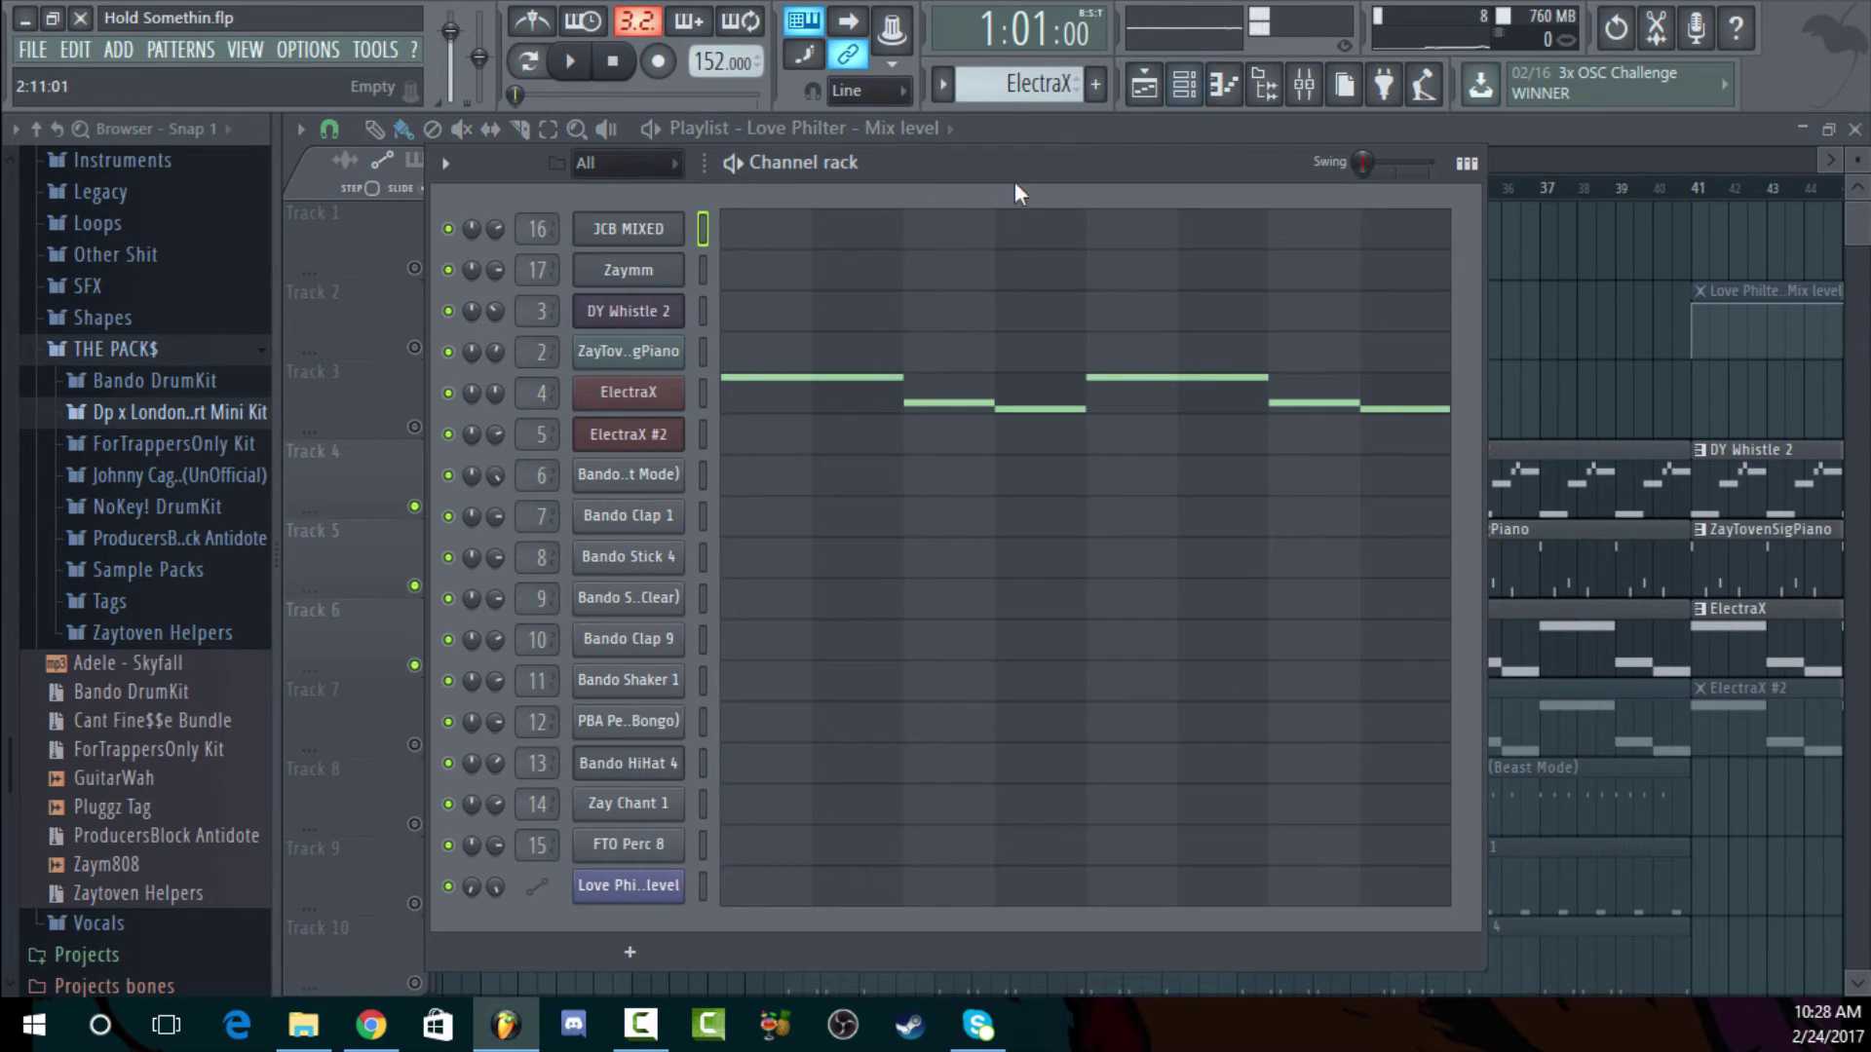
scroll(1033, 85, down, 1)
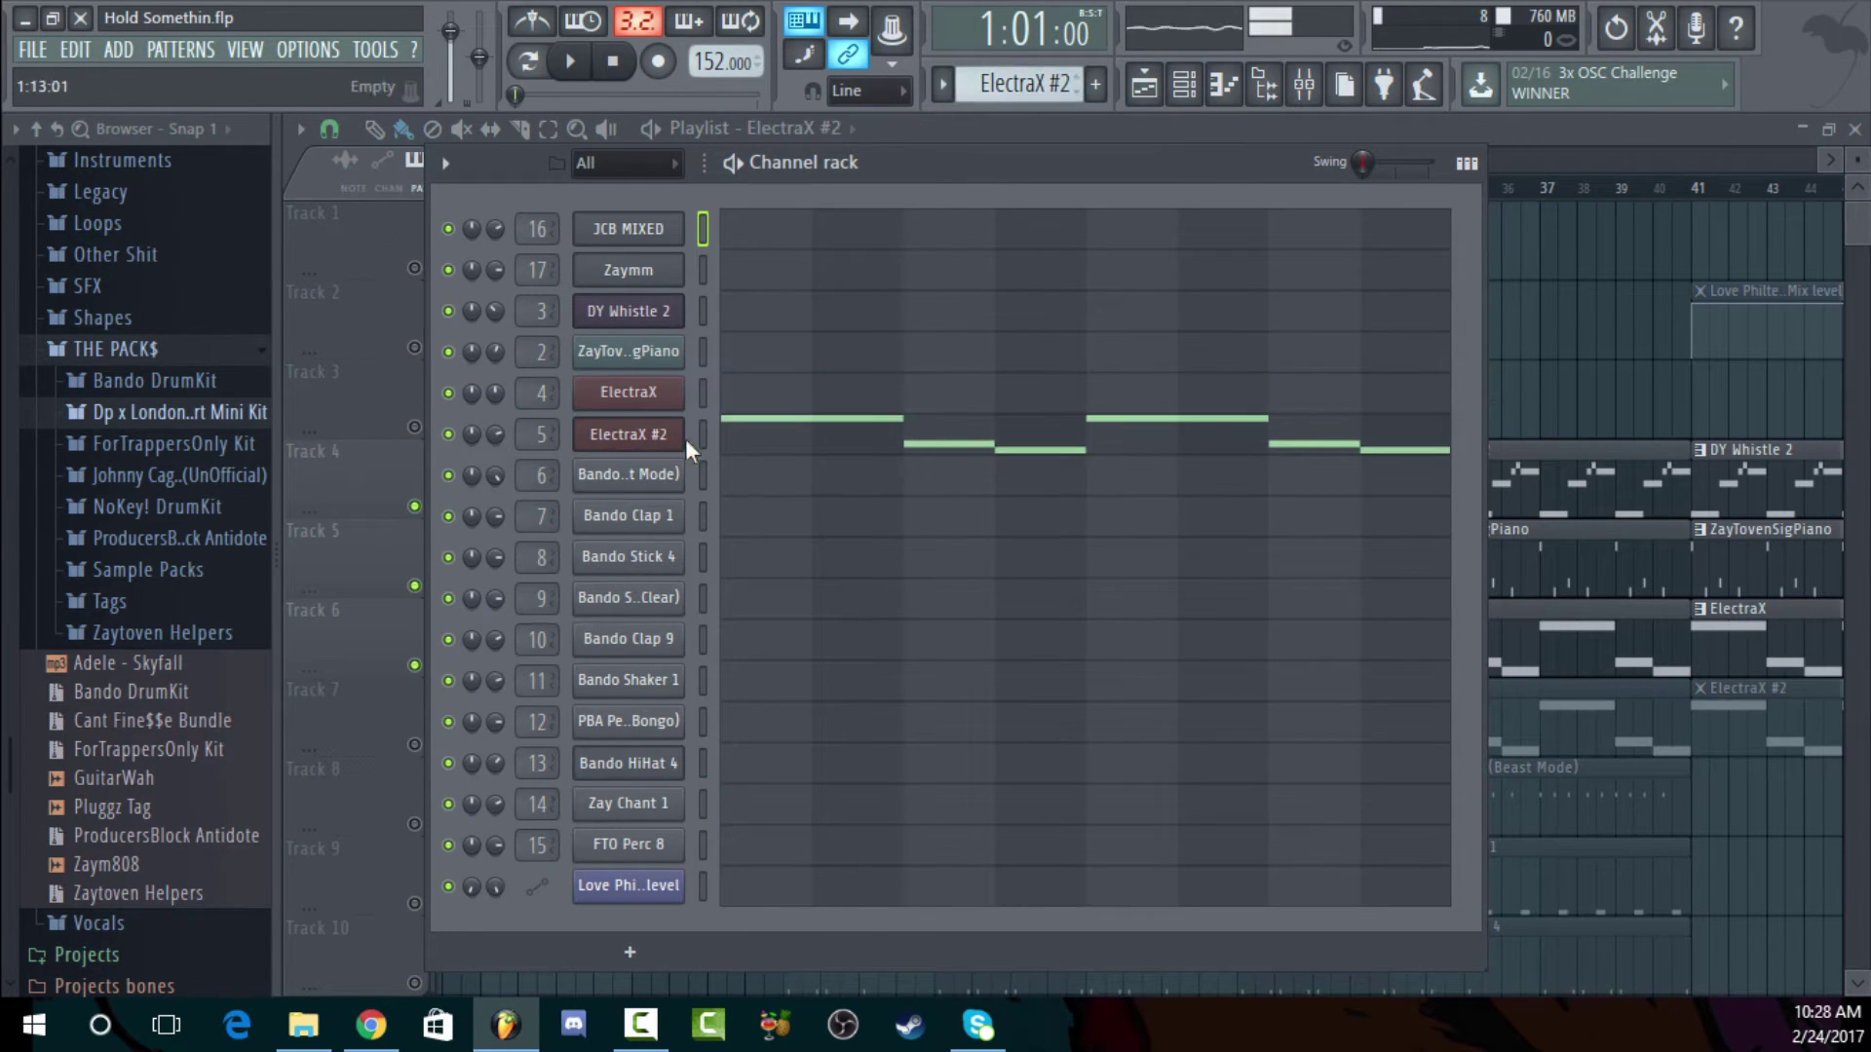
click(629, 434)
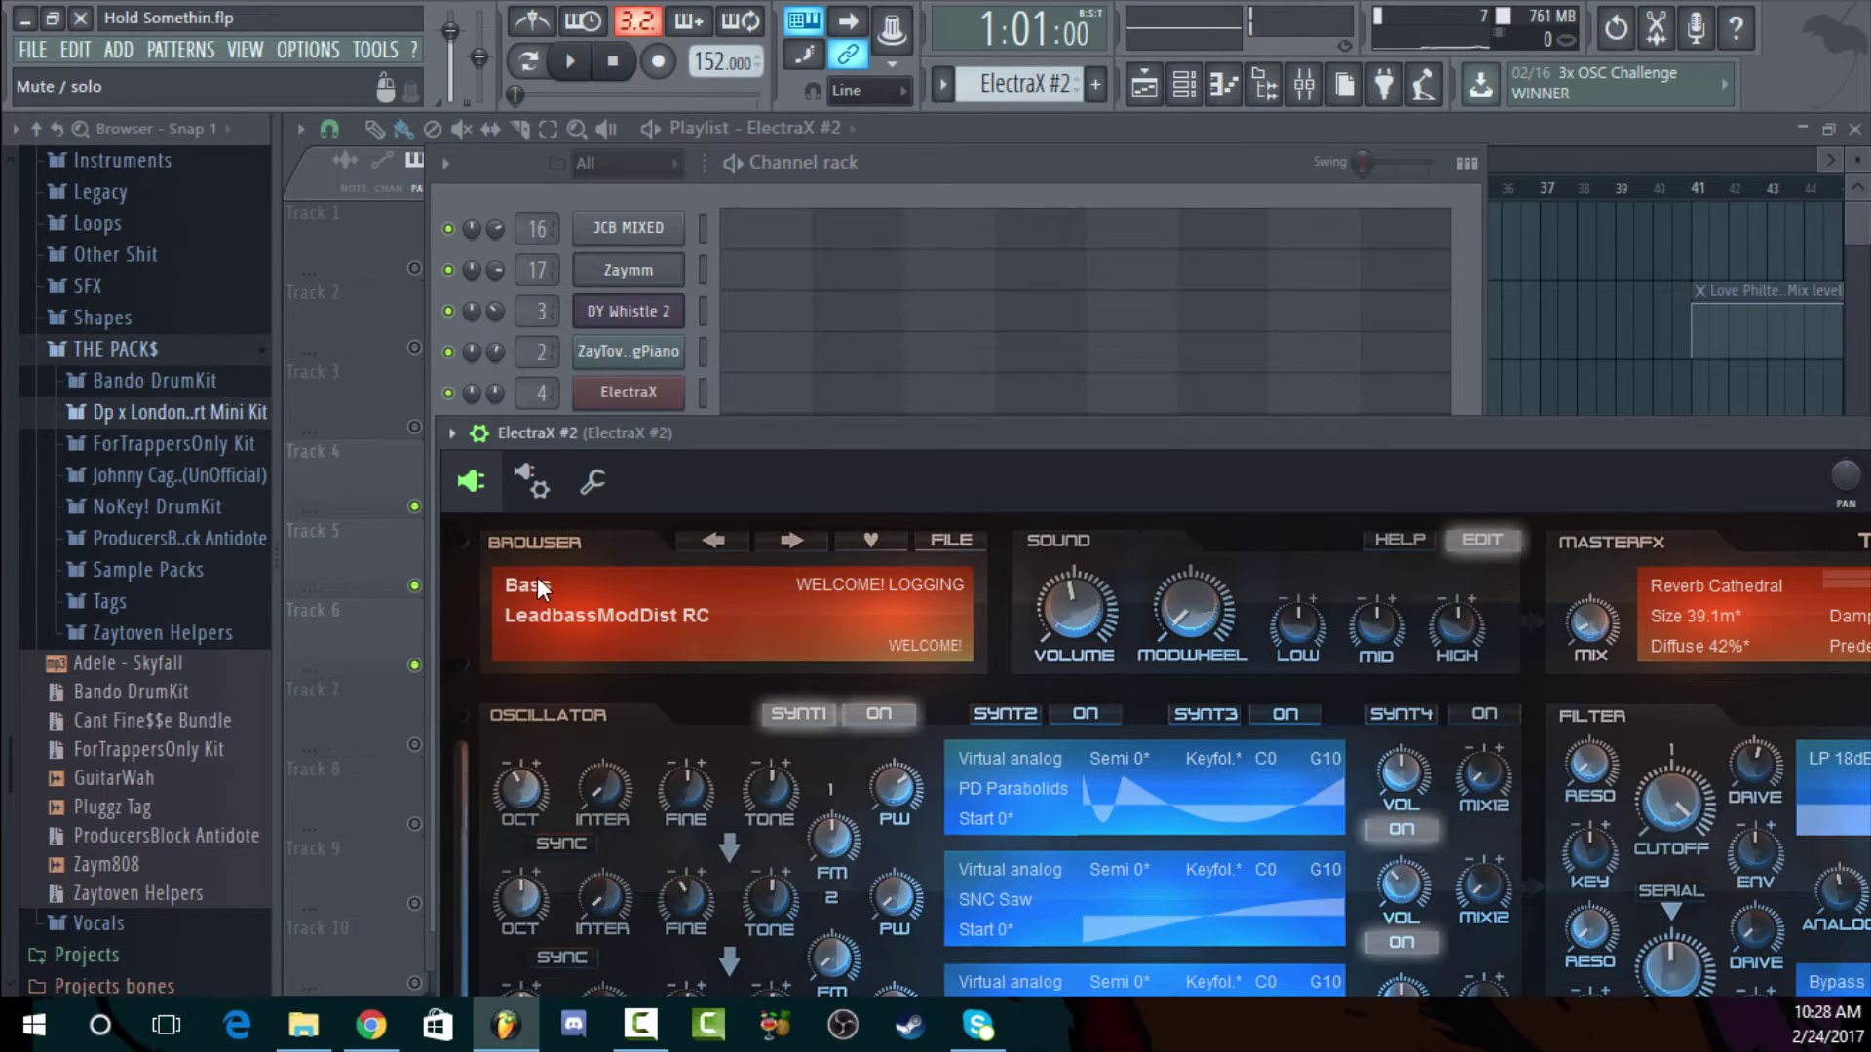
Open the ElectraX #2 pattern in the piano roll and play through its whole melody
click(902, 200)
click(921, 444)
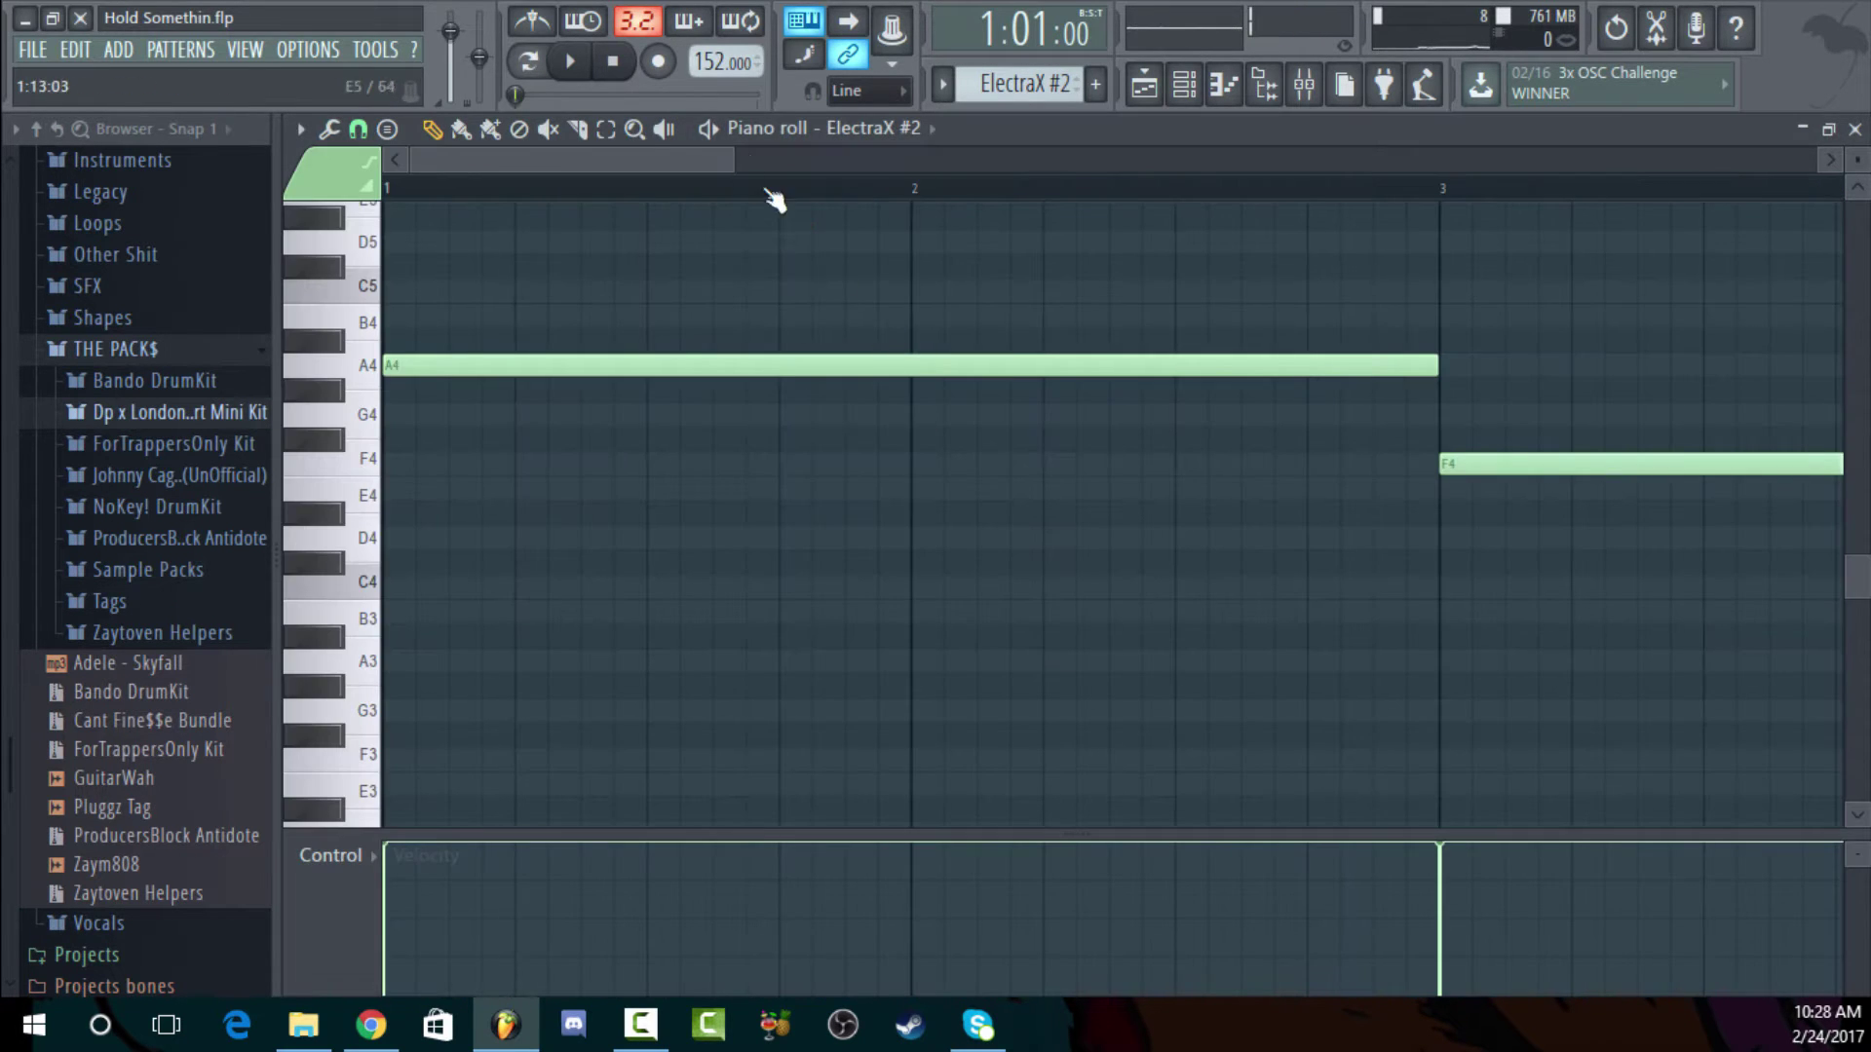
click(709, 130)
drag(772, 157, 1735, 156)
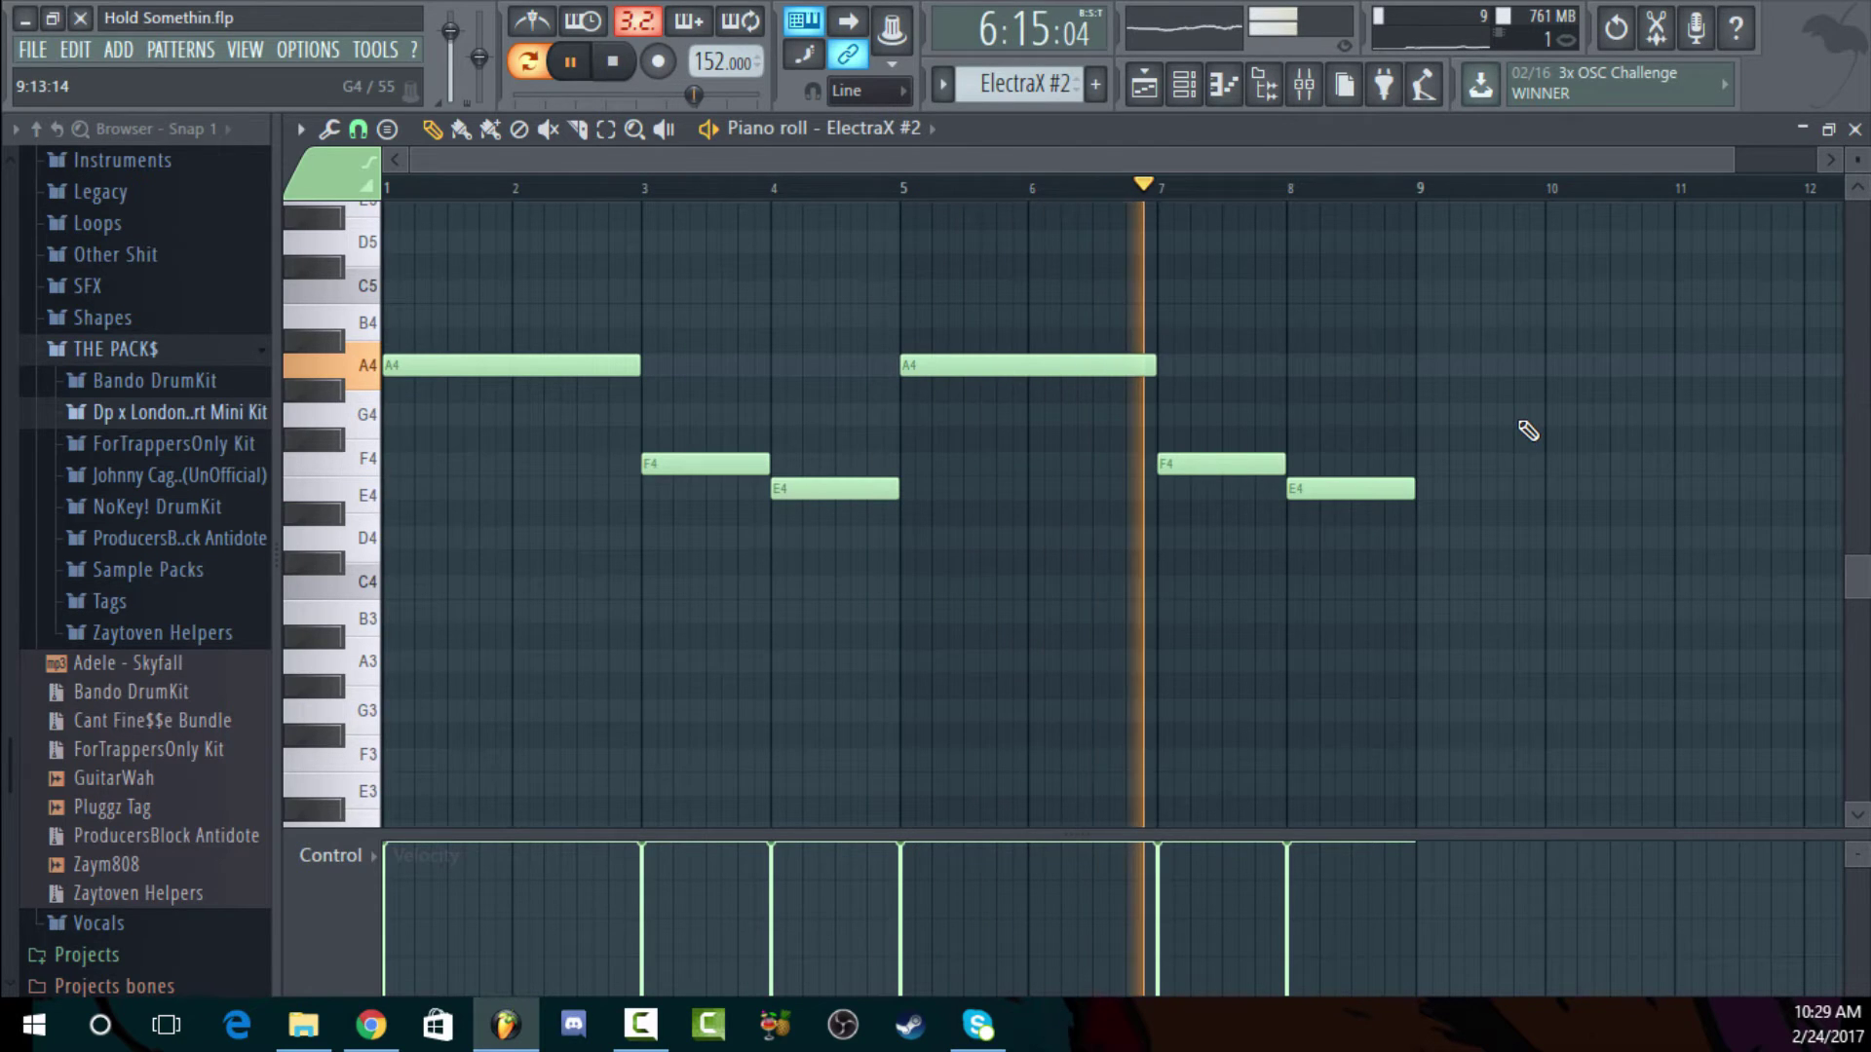
click(625, 60)
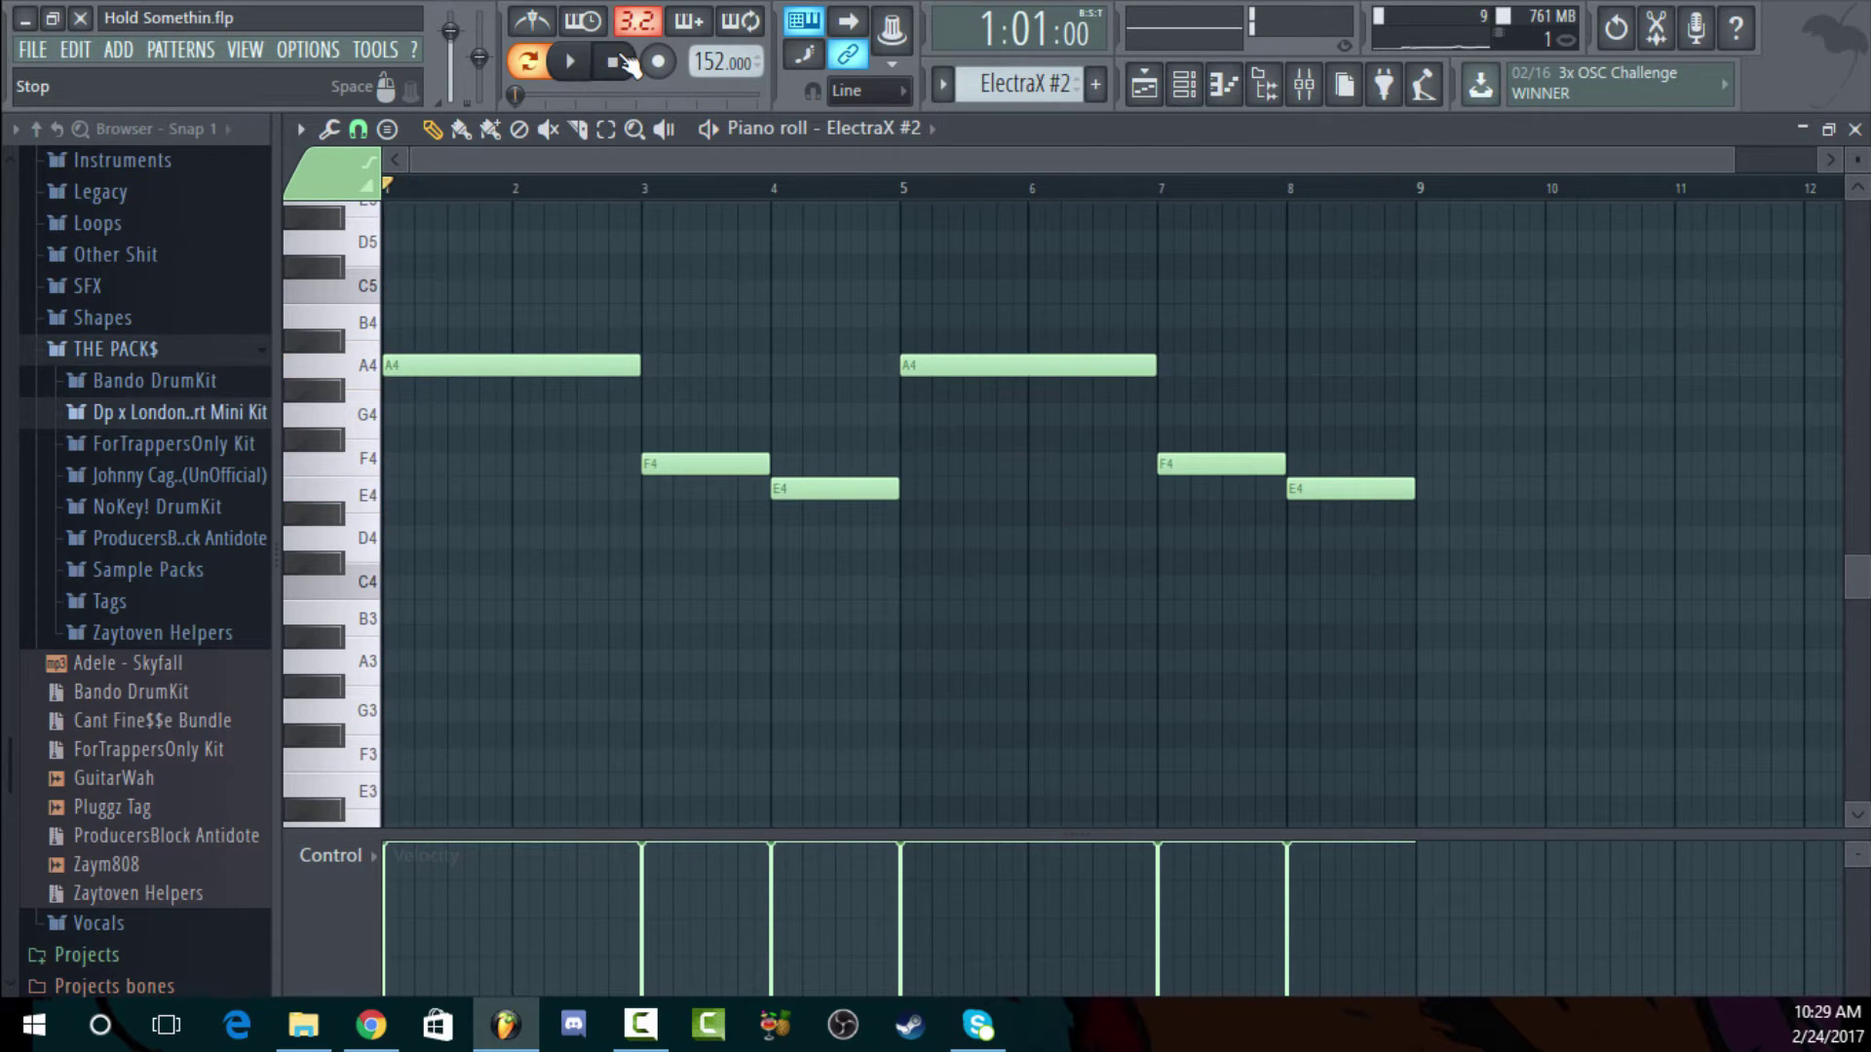
Open the Playlist, enable all tracks and play the full arrangement from bar 25
click(1145, 88)
scroll(858, 331, down, 3)
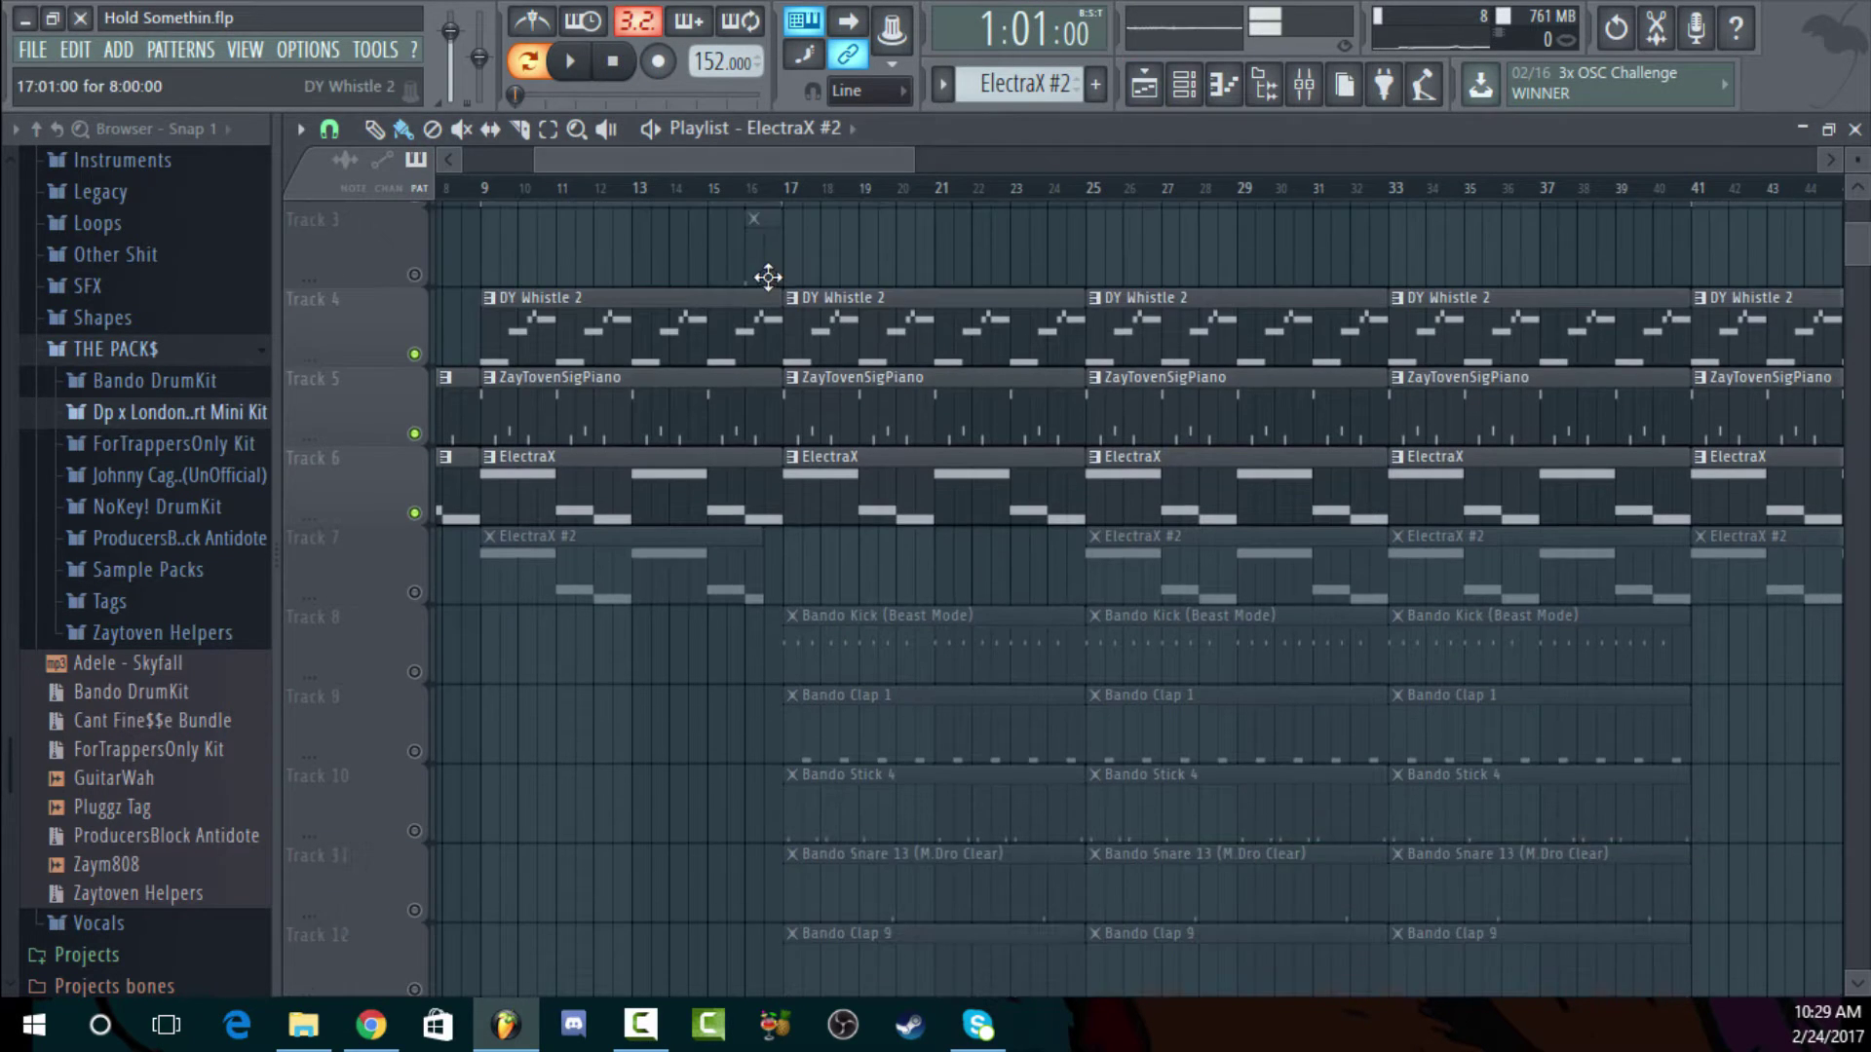
scroll(805, 294, down, 3)
scroll(1107, 259, up, 4)
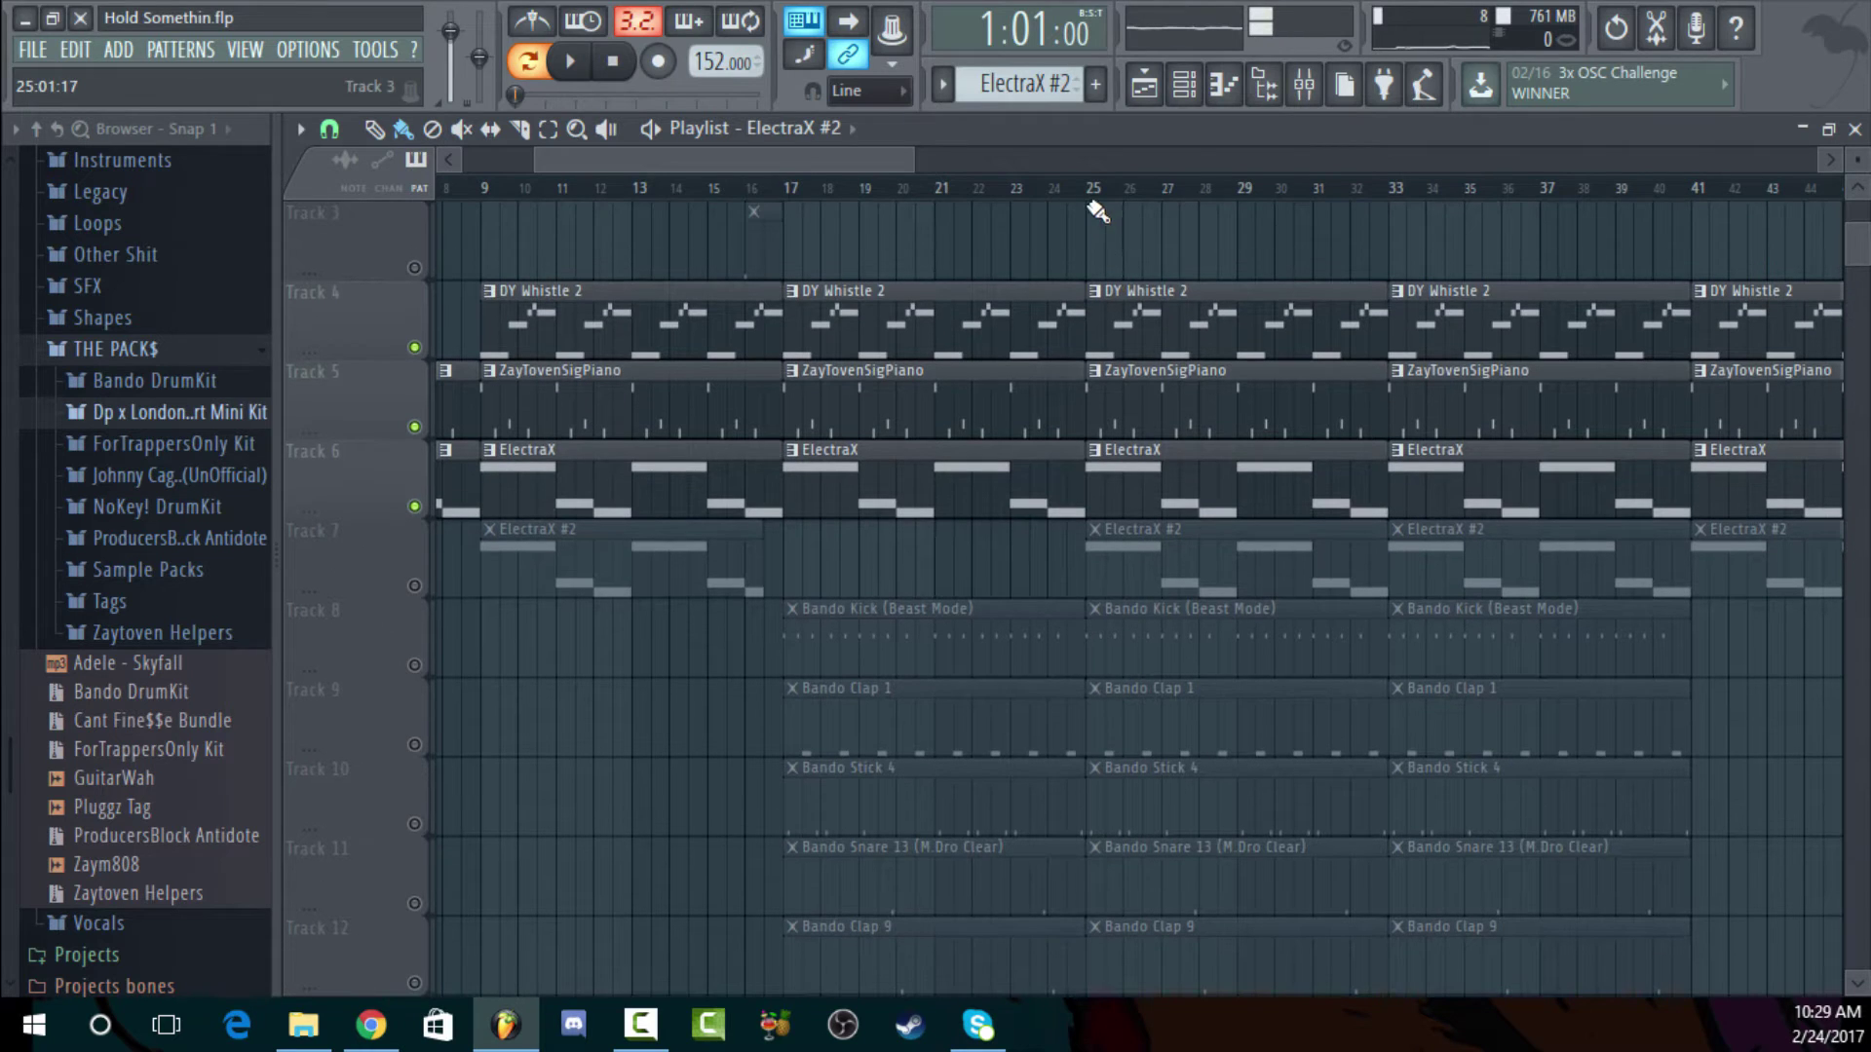
right_click(414, 505)
right_click(415, 506)
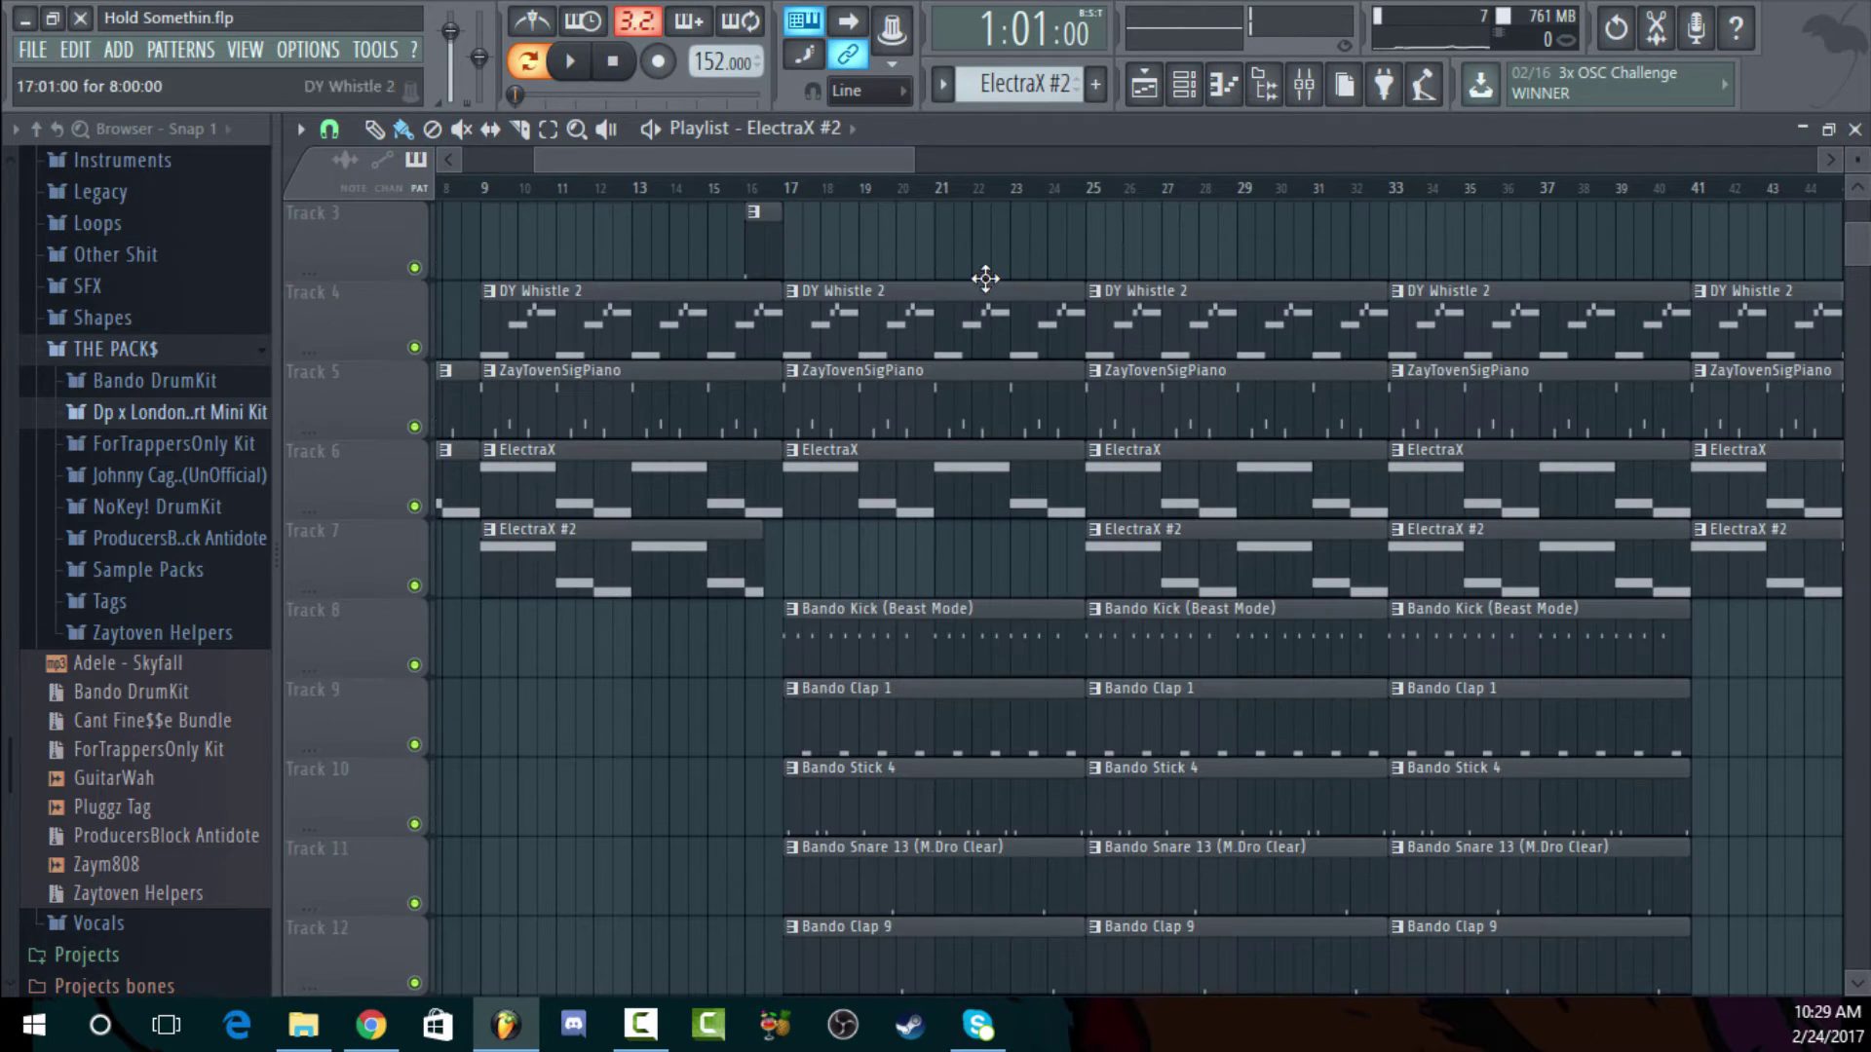
click(1091, 188)
key(space)
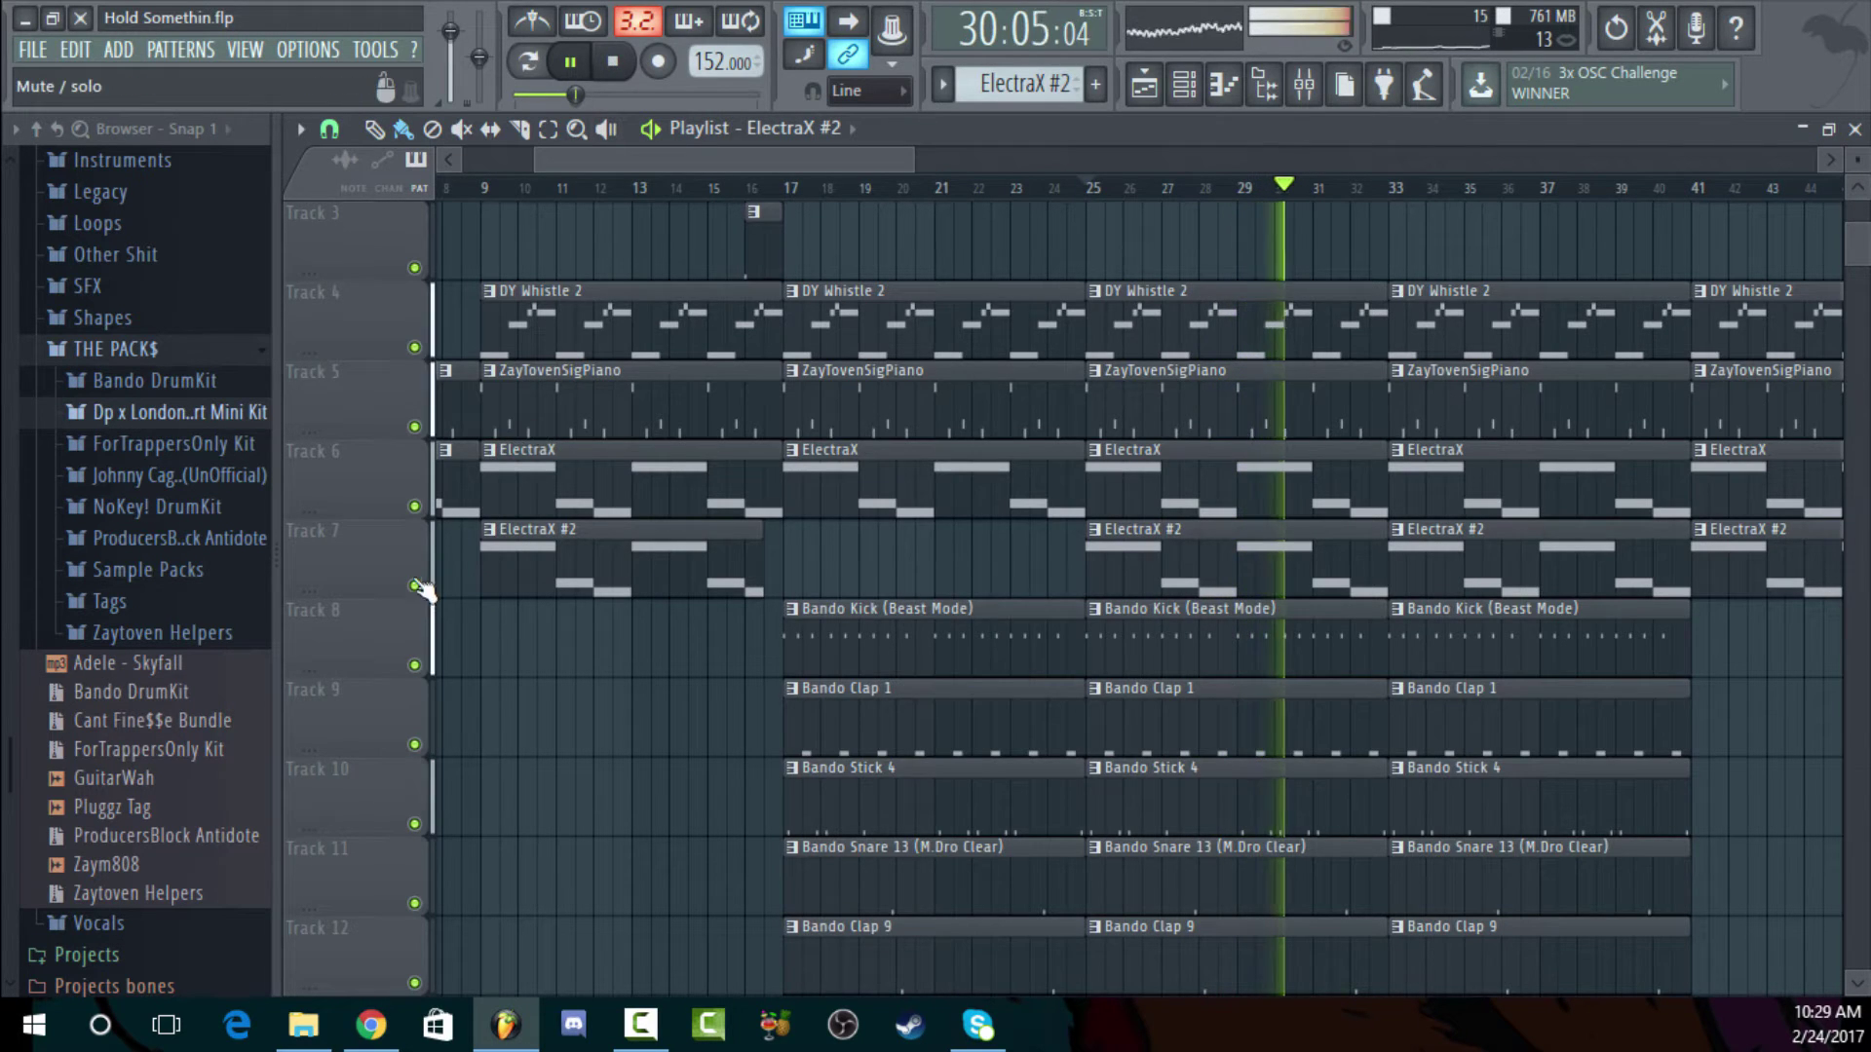
Limit playback to Tracks 4 to 7 so only the whistle, piano and both ElectraX parts sound
ctrl+click(417, 468)
click(414, 426)
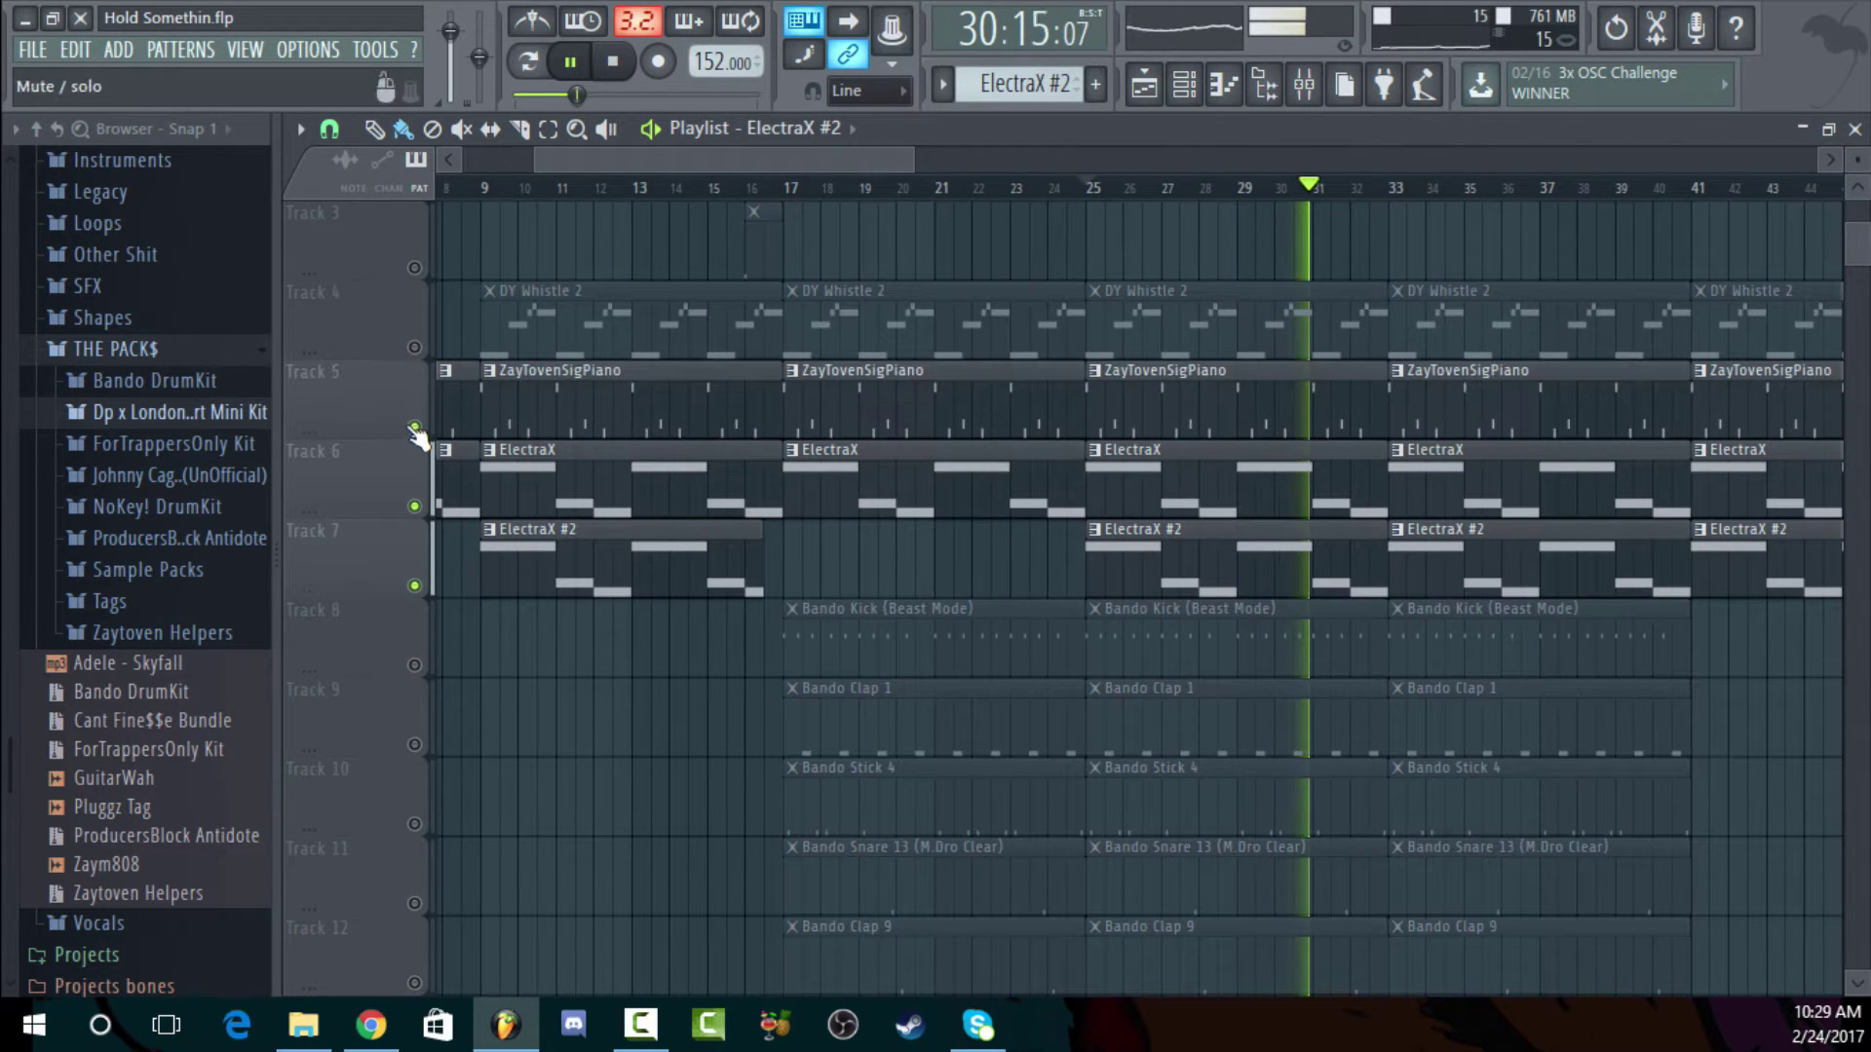
click(414, 347)
Select bars 25 to 32 in the Playlist, shrink the track height and play the selected section
drag(1107, 188, 1386, 198)
click(612, 61)
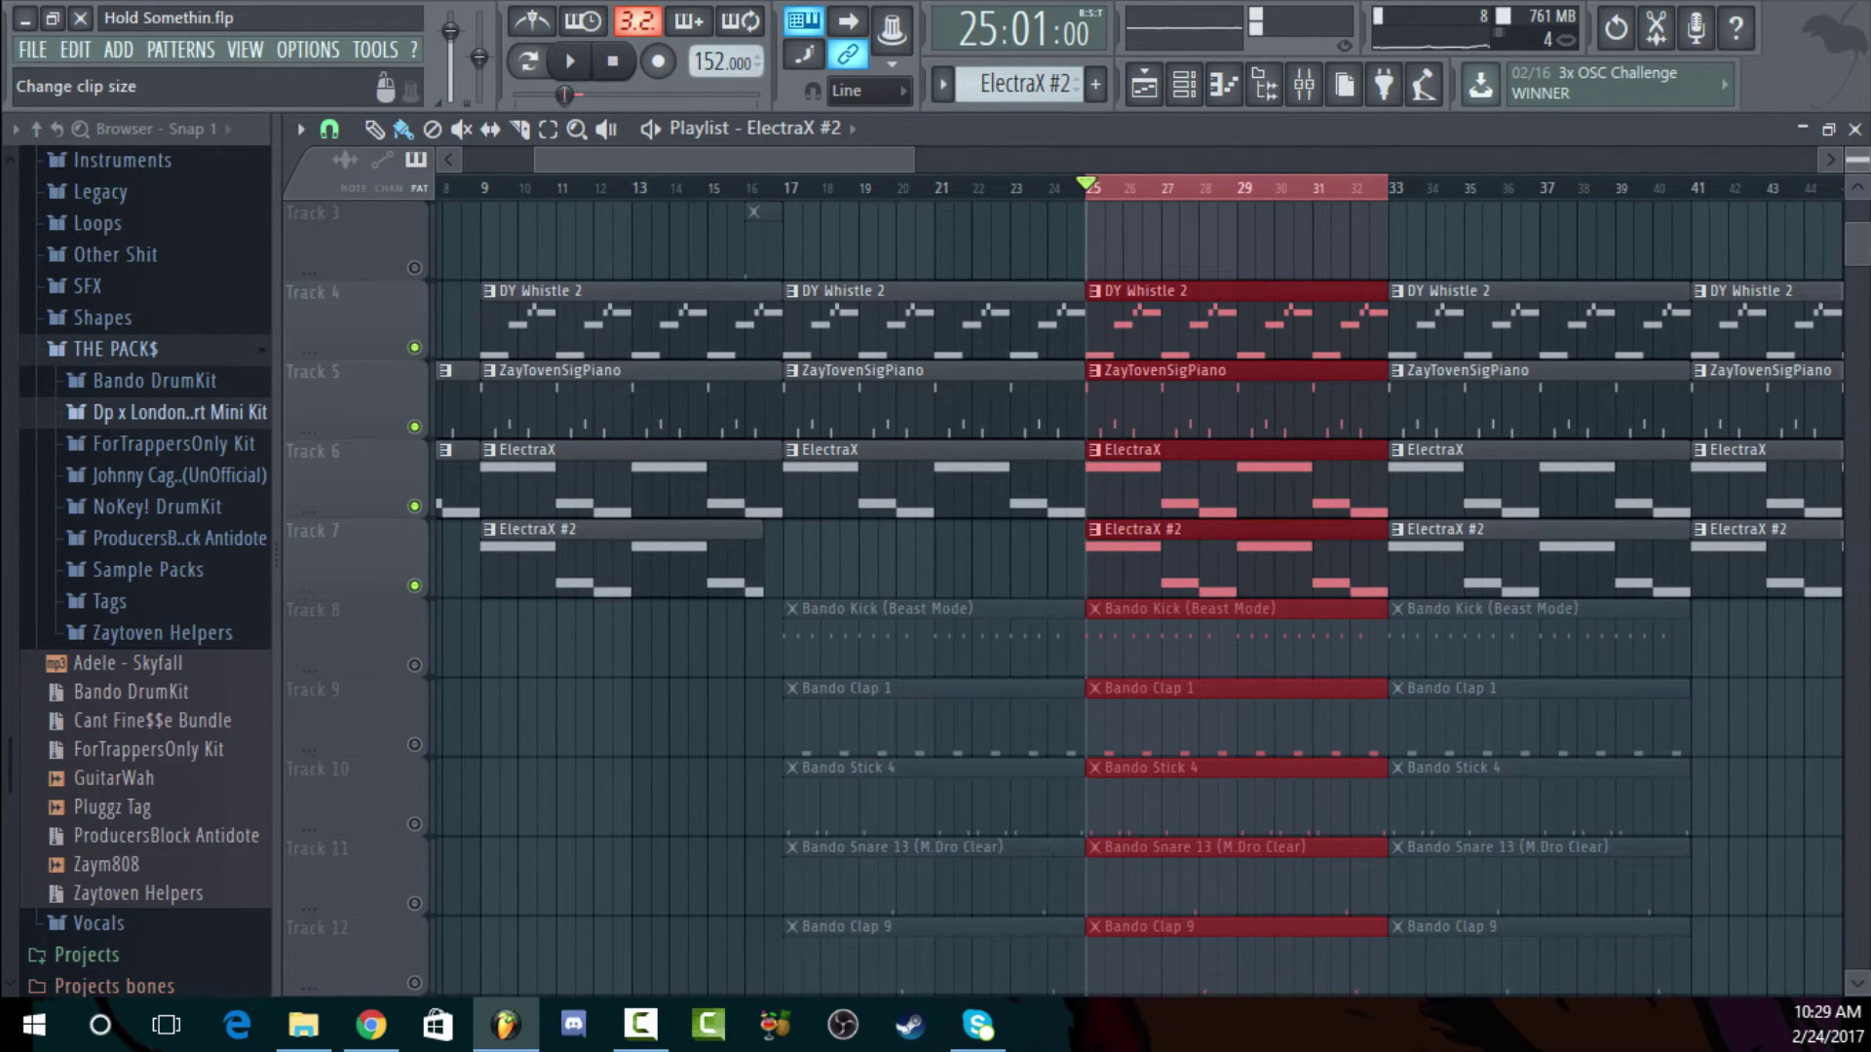
scroll(1130, 585, down, 3)
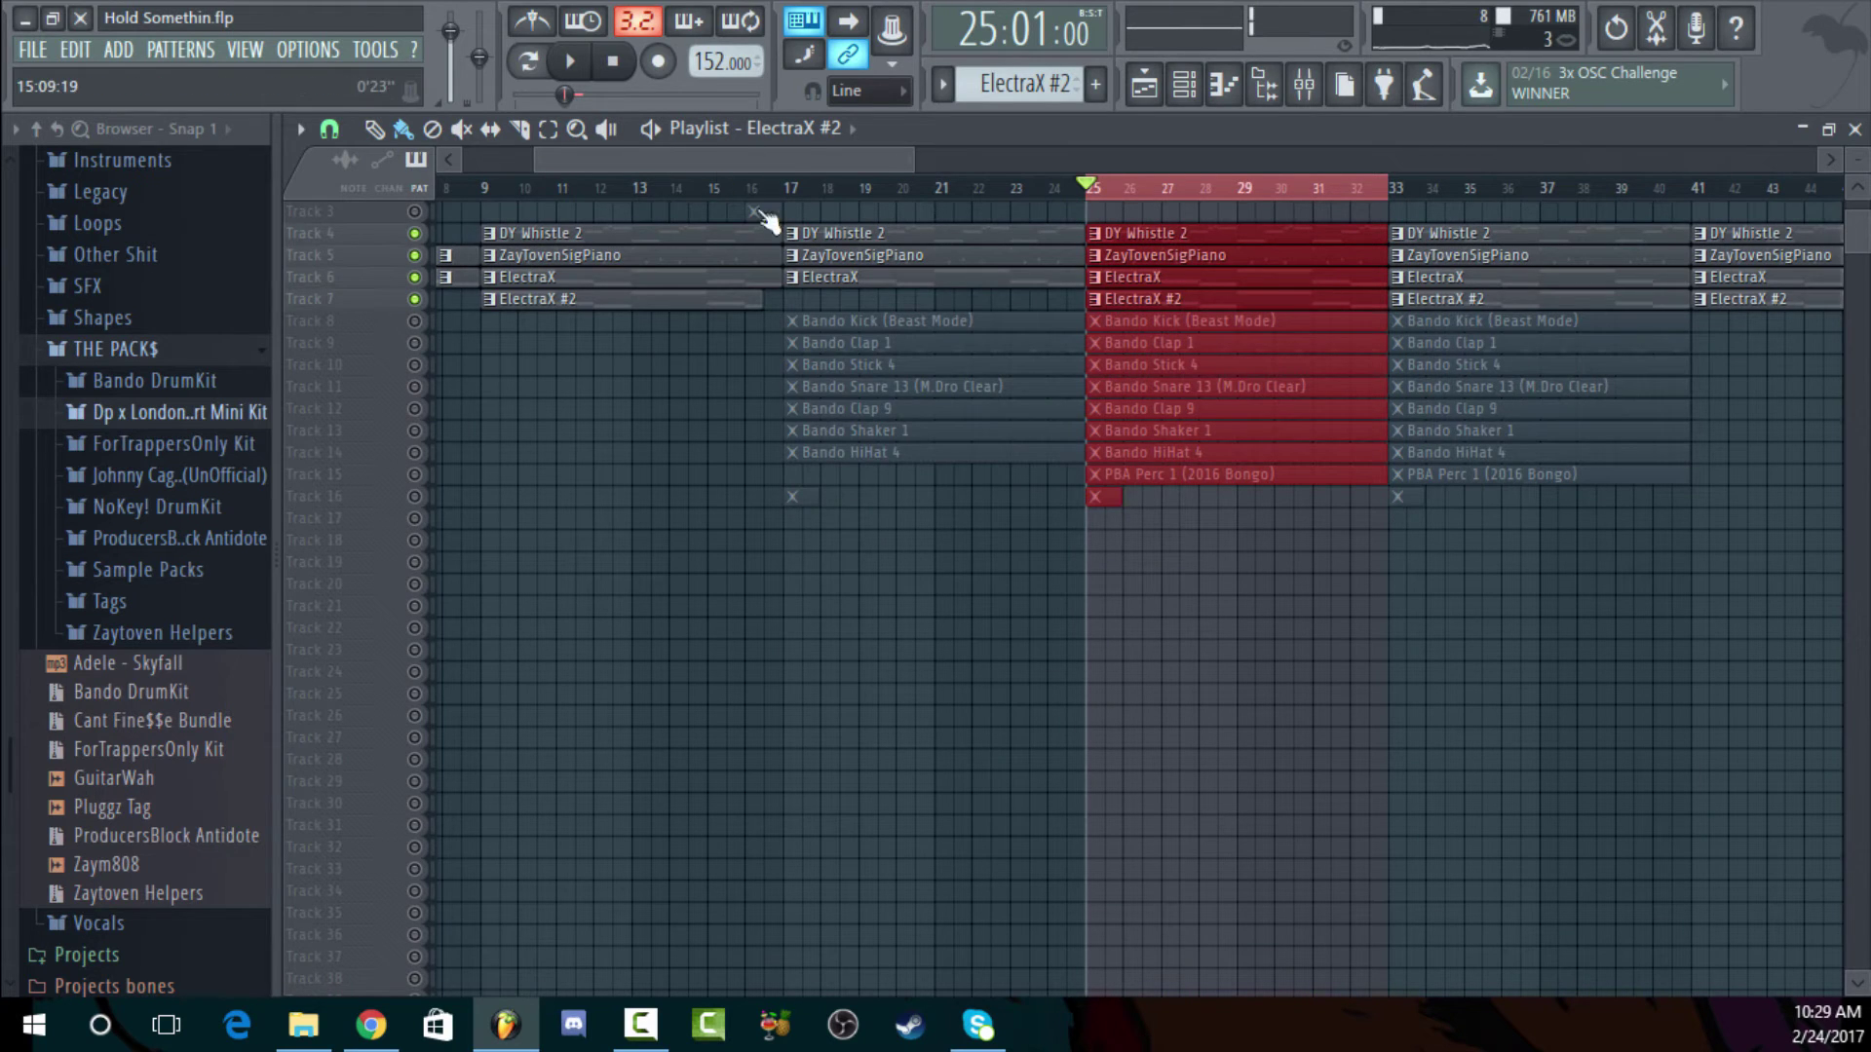
key(space)
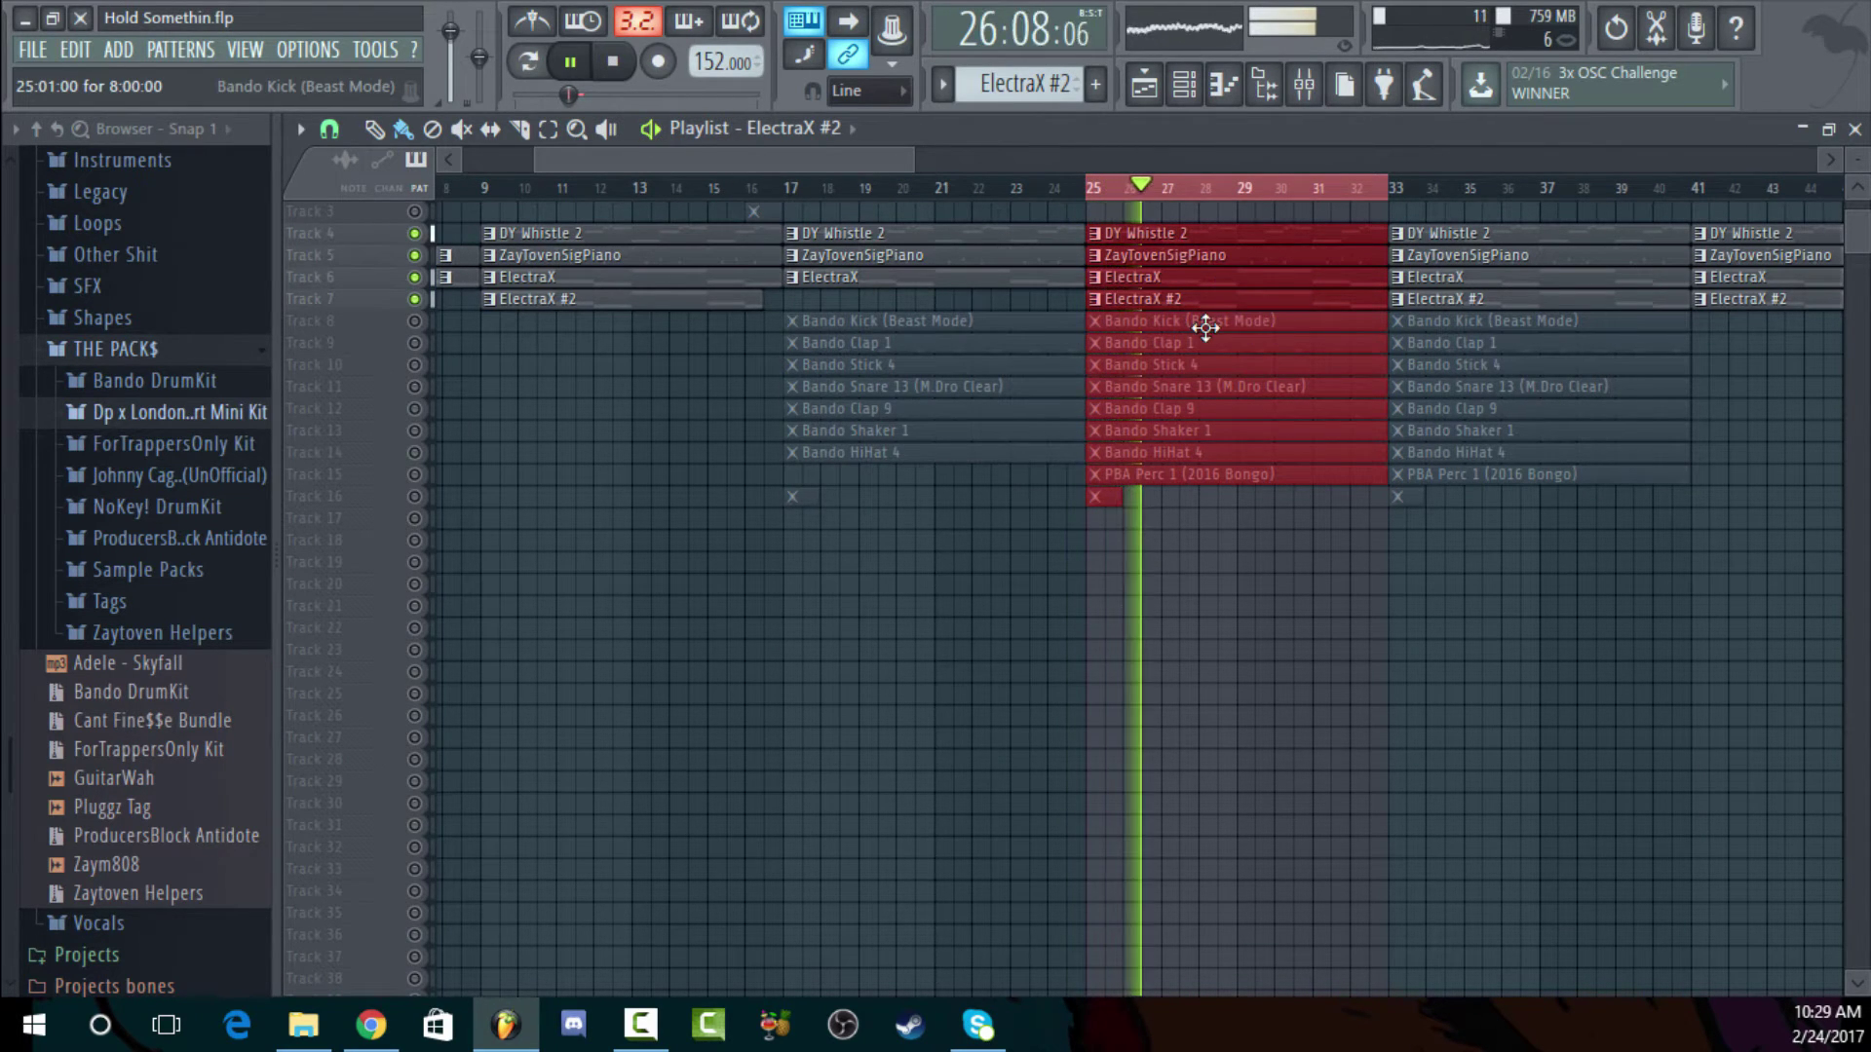
key(space)
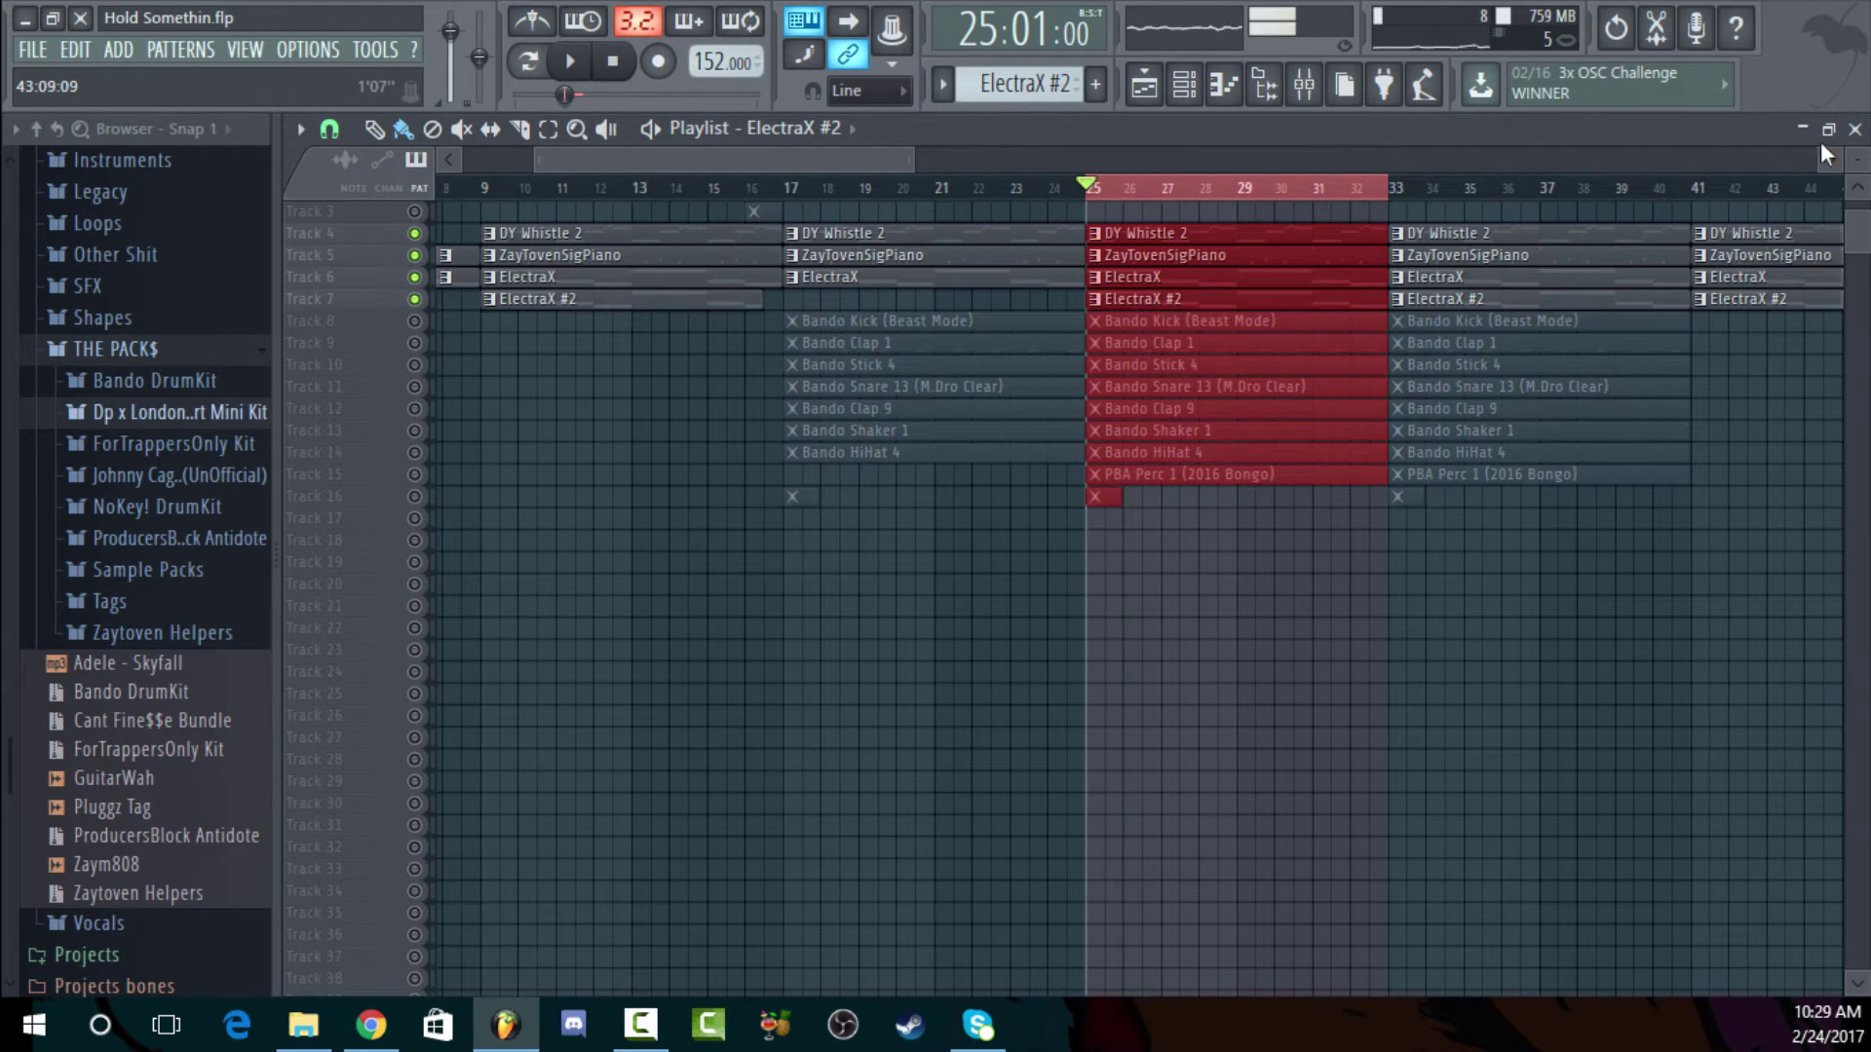
Close the Playlist, switch to the DY Whistle 2 pattern, and play it in the piano roll
click(1855, 130)
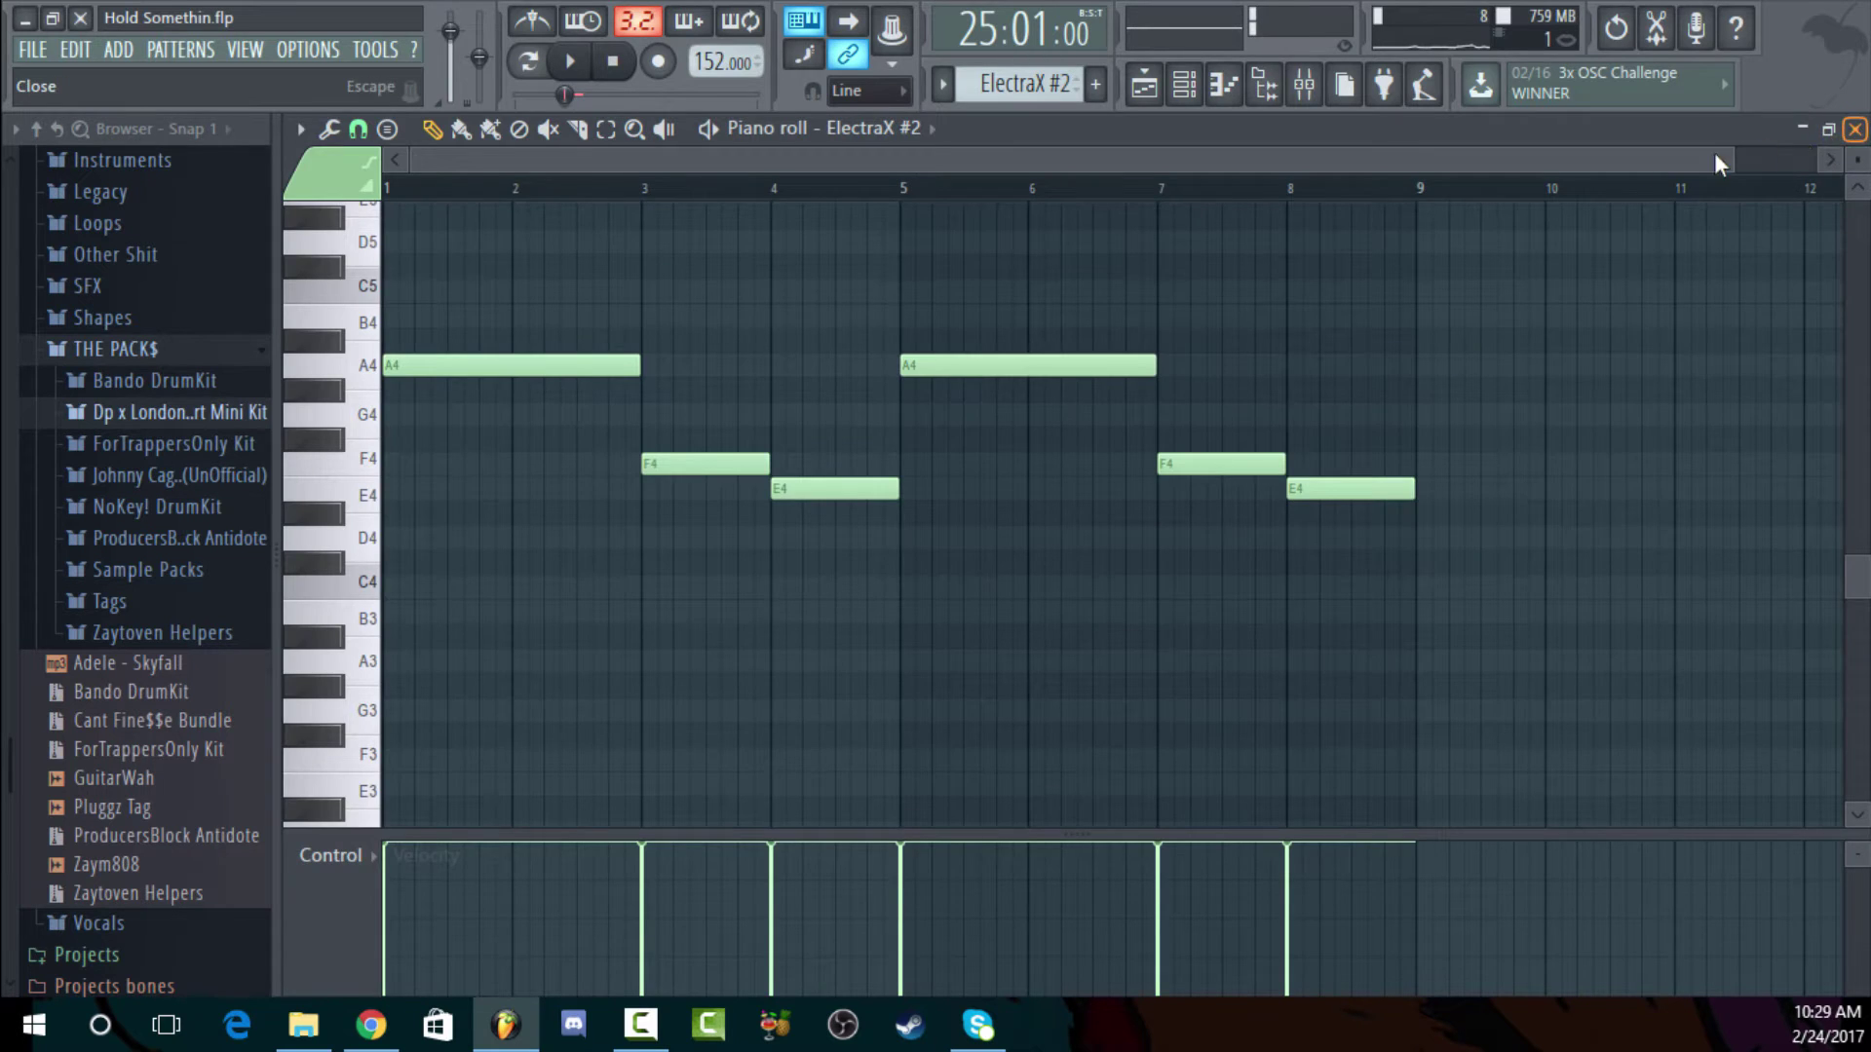
key(Escape)
scroll(989, 87, up, 3)
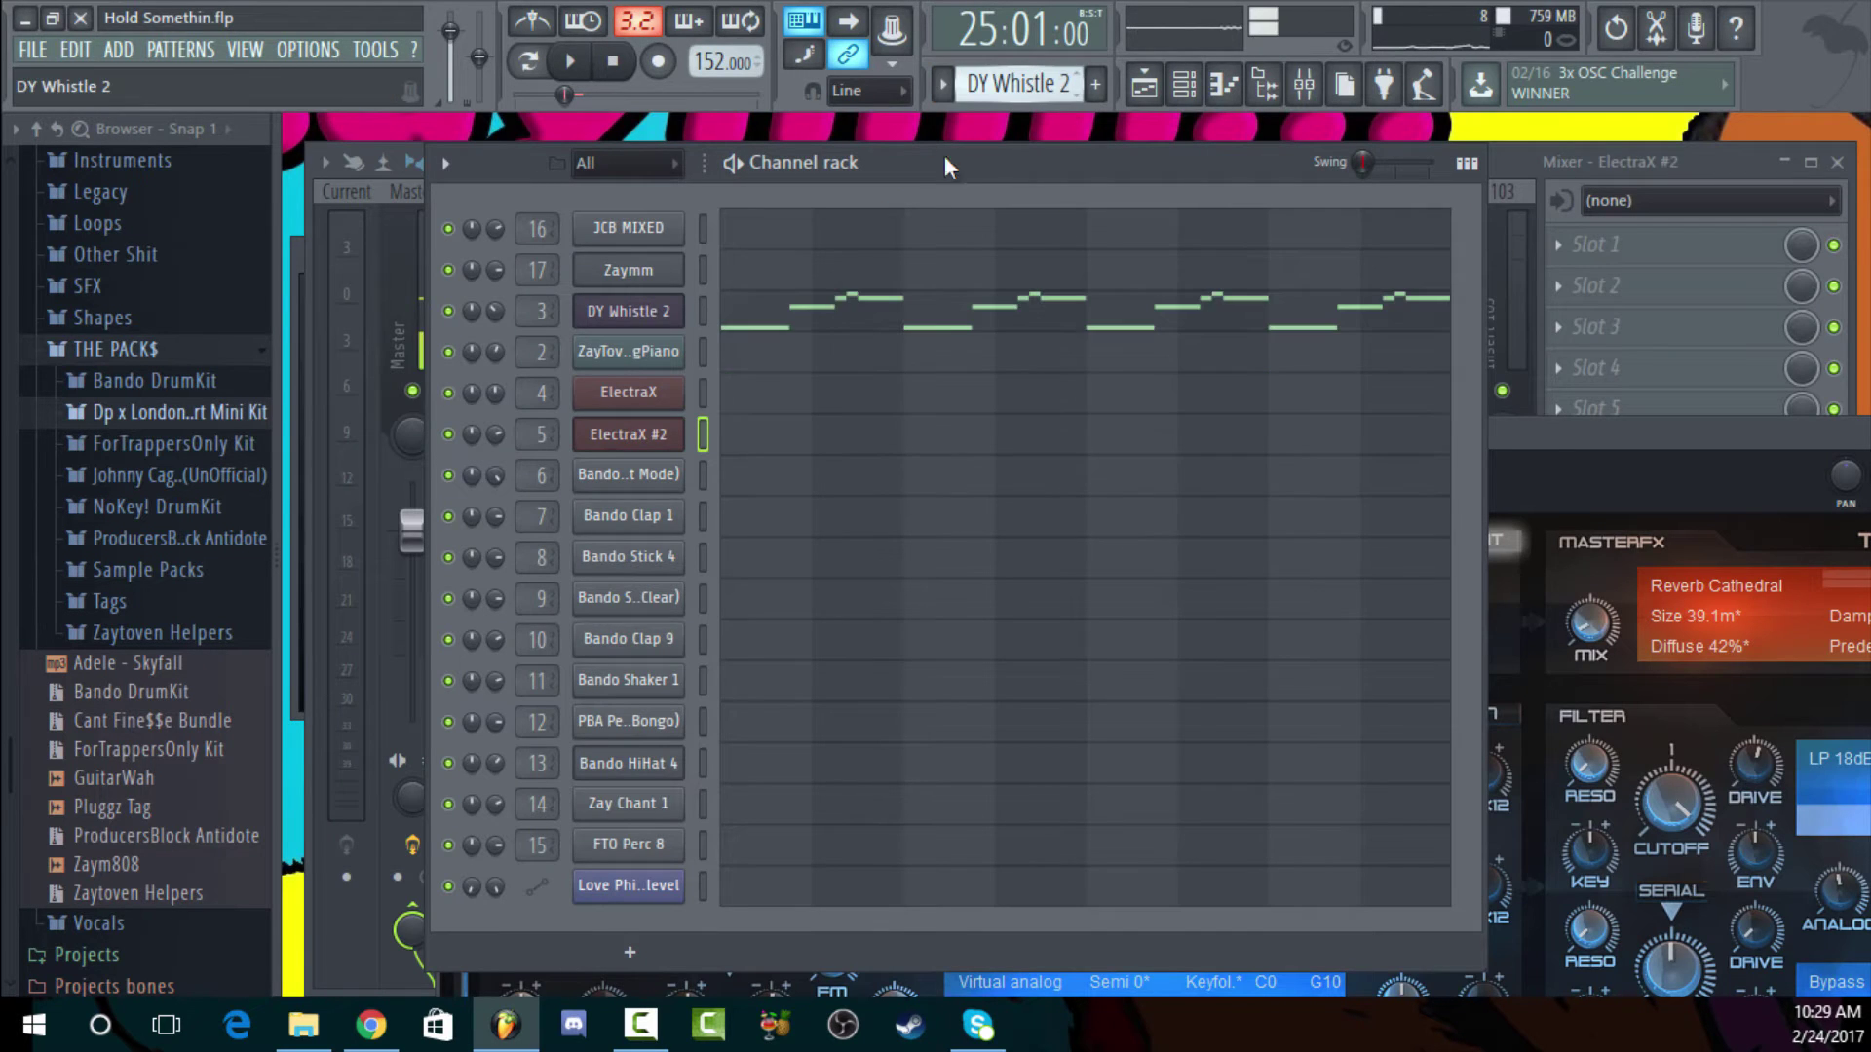
click(944, 327)
scroll(497, 429, up, 5)
key(space)
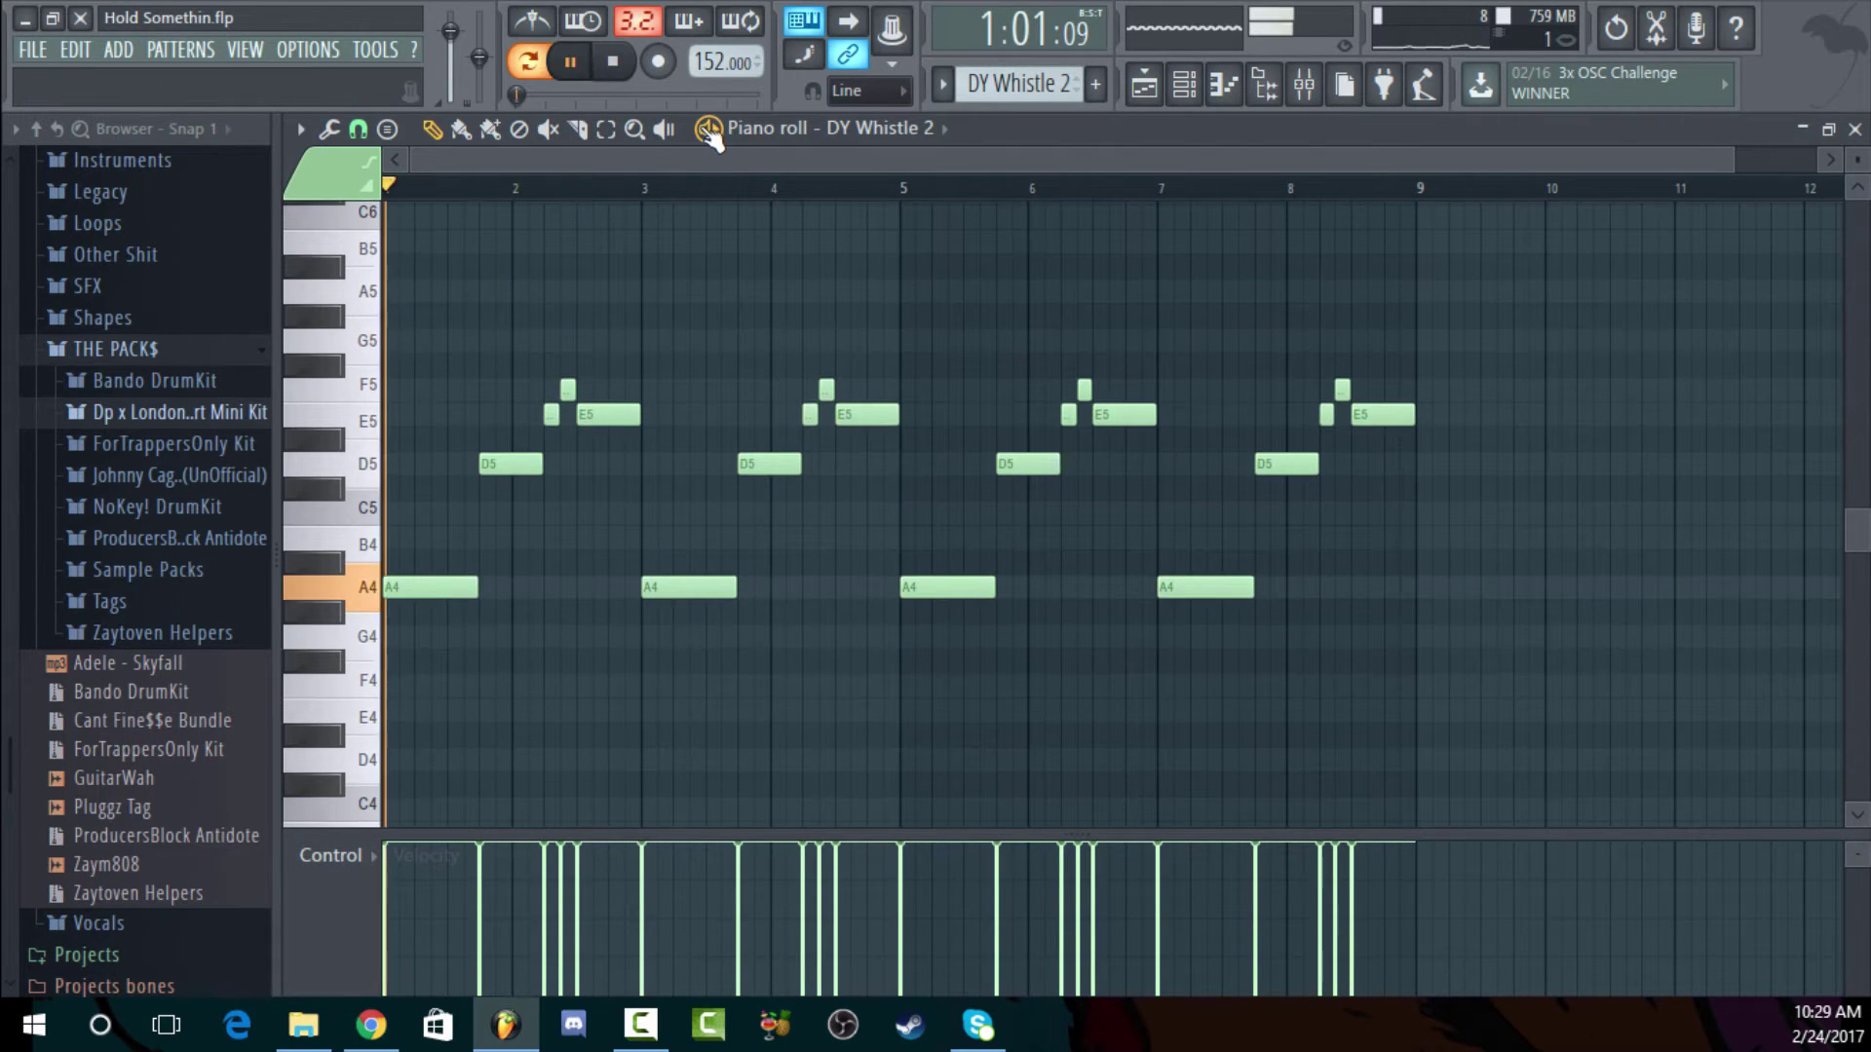
click(613, 60)
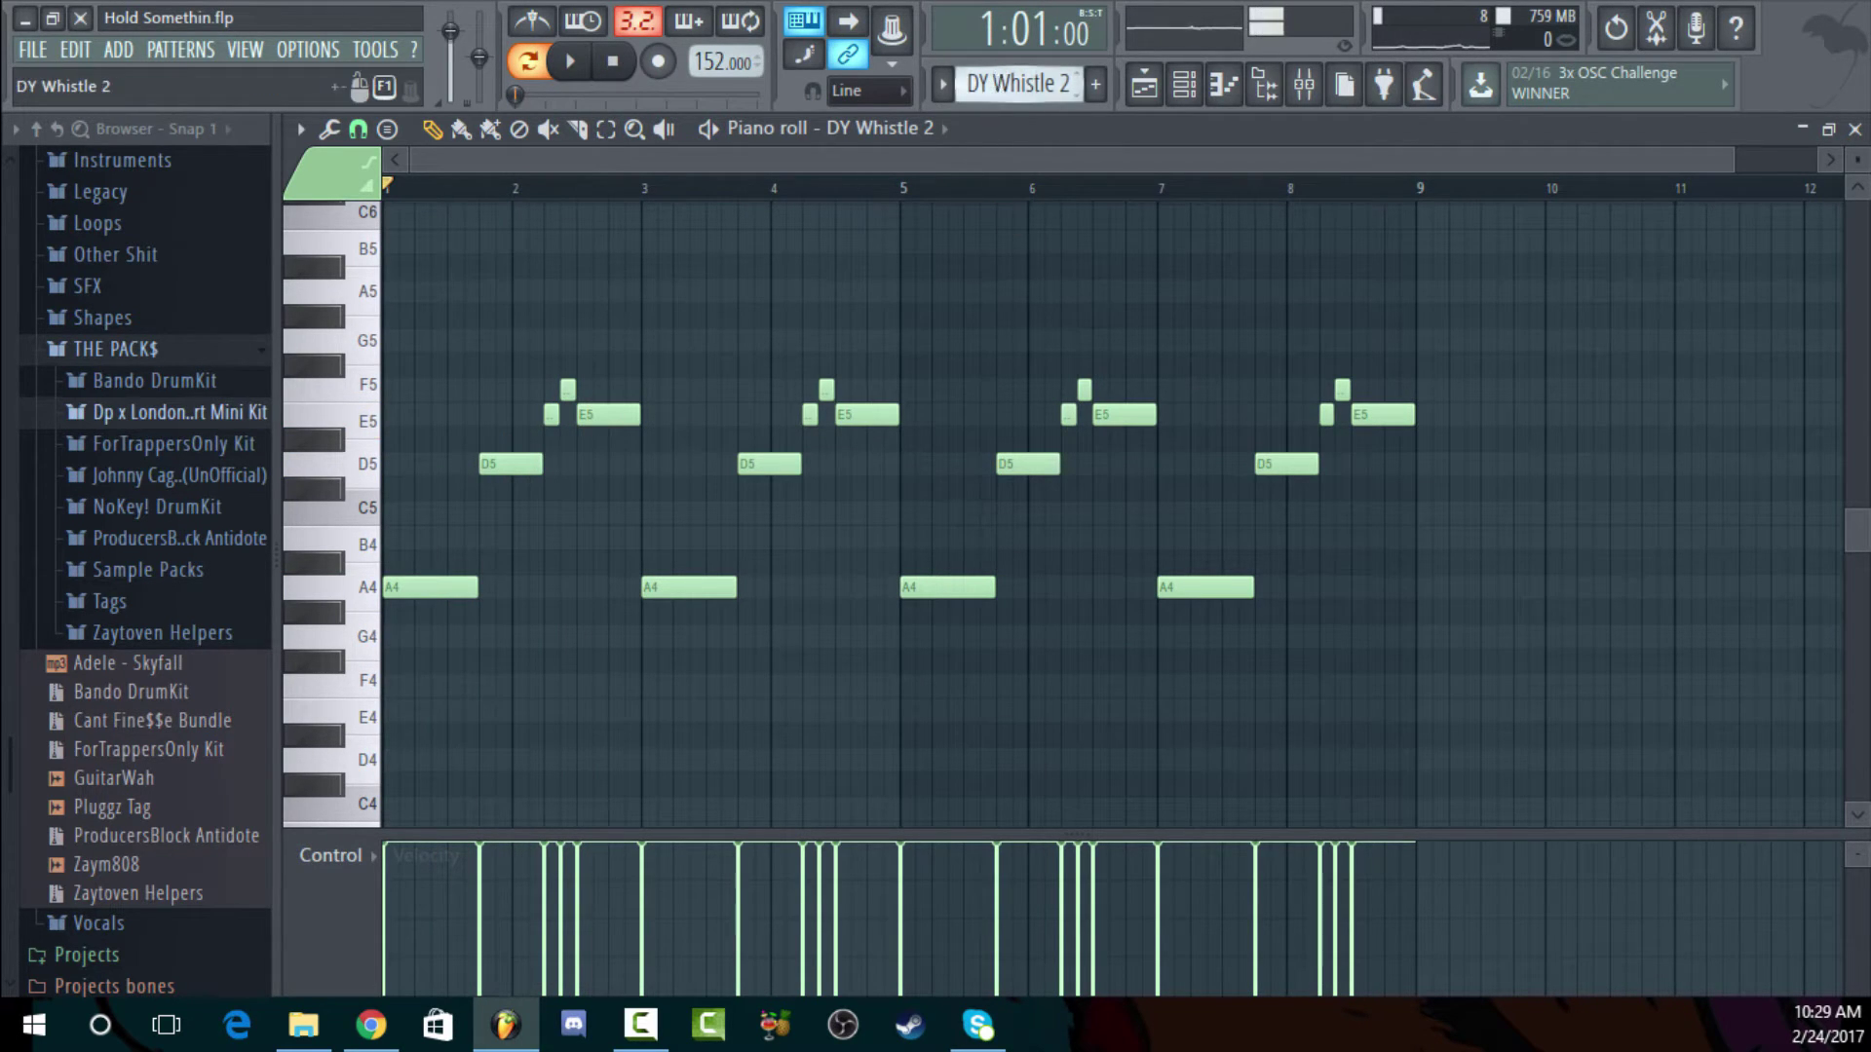
Switch the pattern and piano roll to ZayTovenSigPiano and play its notes
scroll(975, 84, down, 1)
click(880, 128)
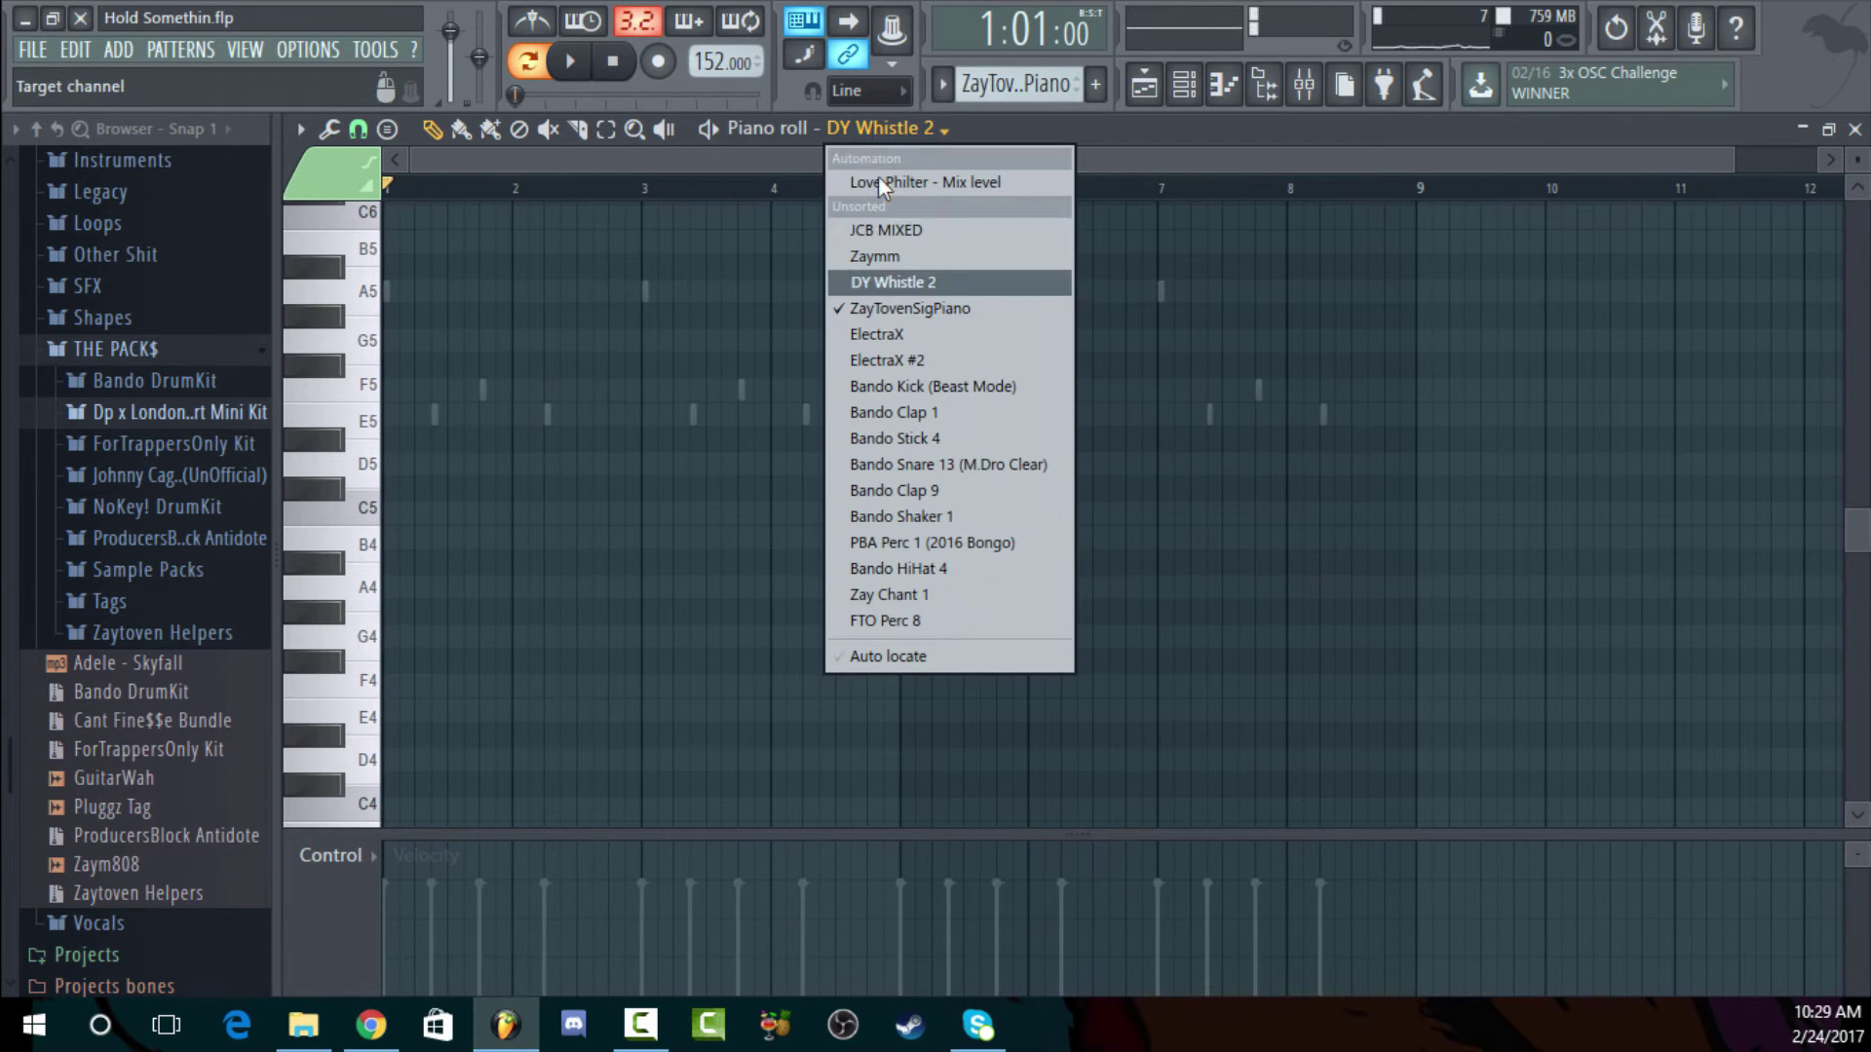
click(920, 308)
scroll(586, 370, up, 3)
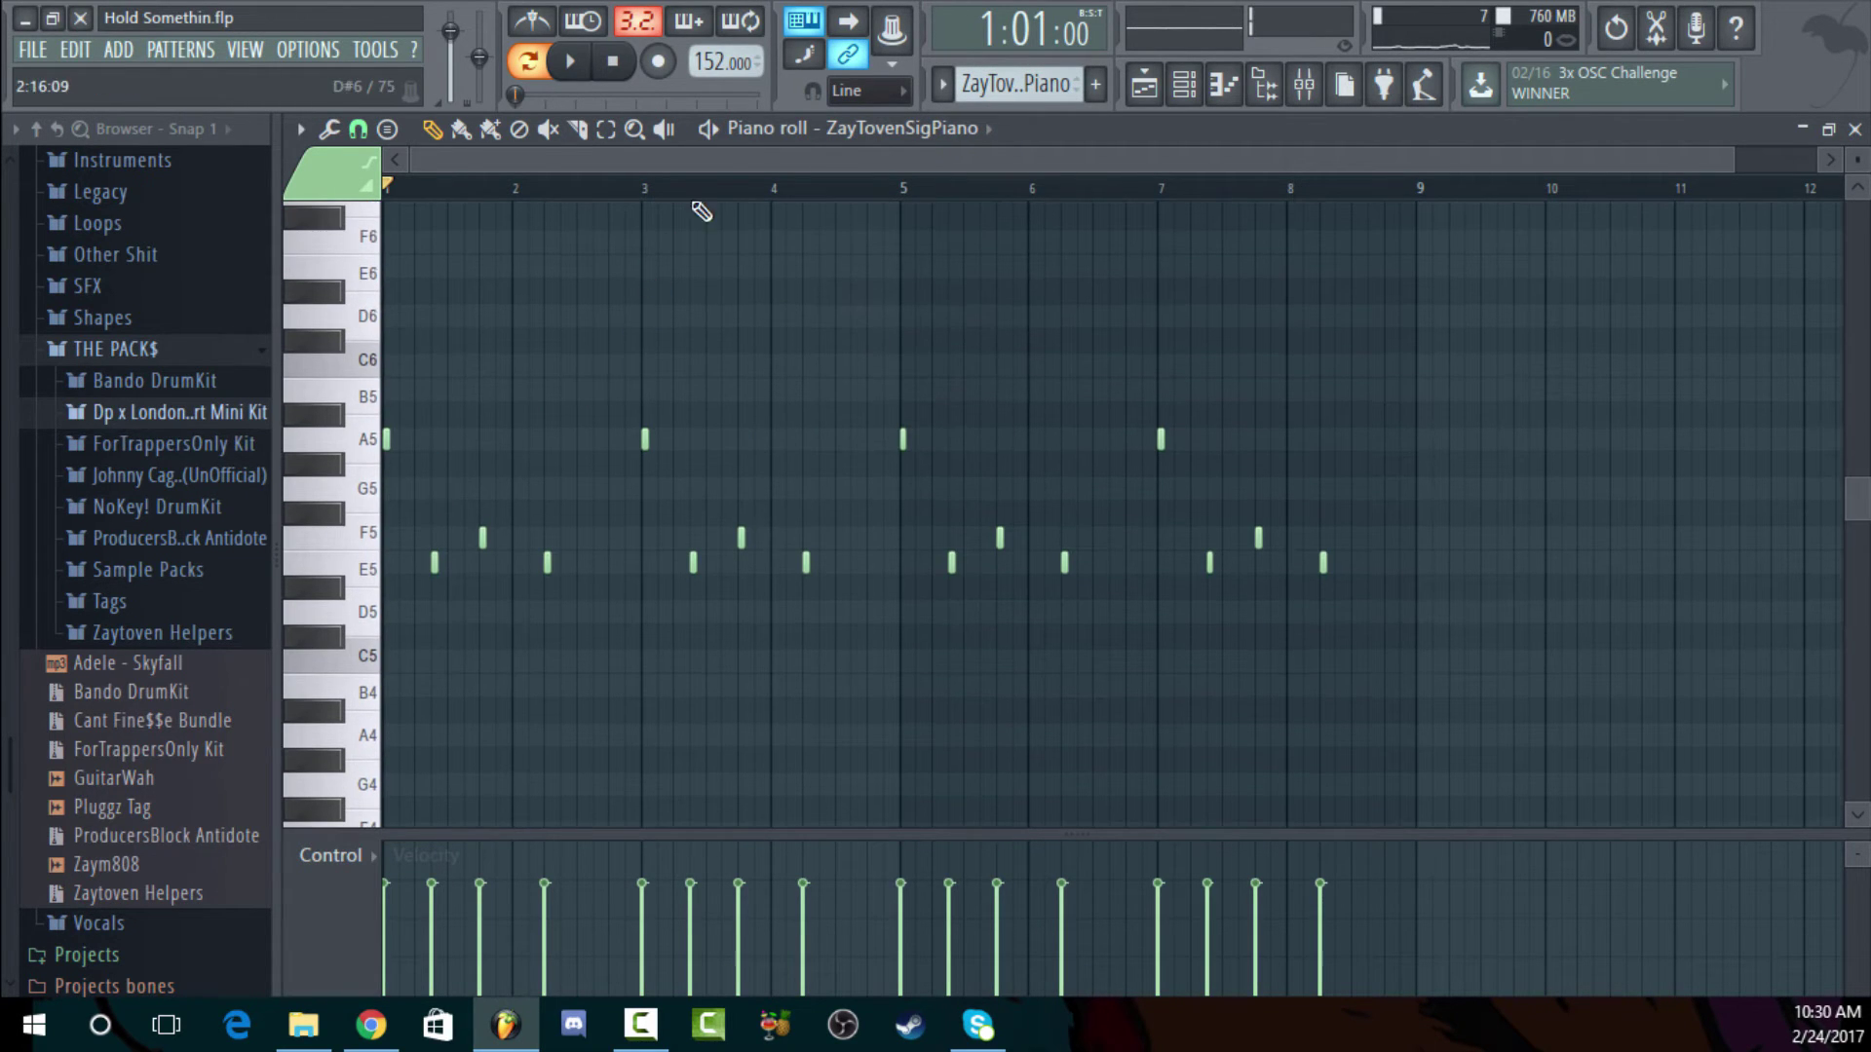
key(space)
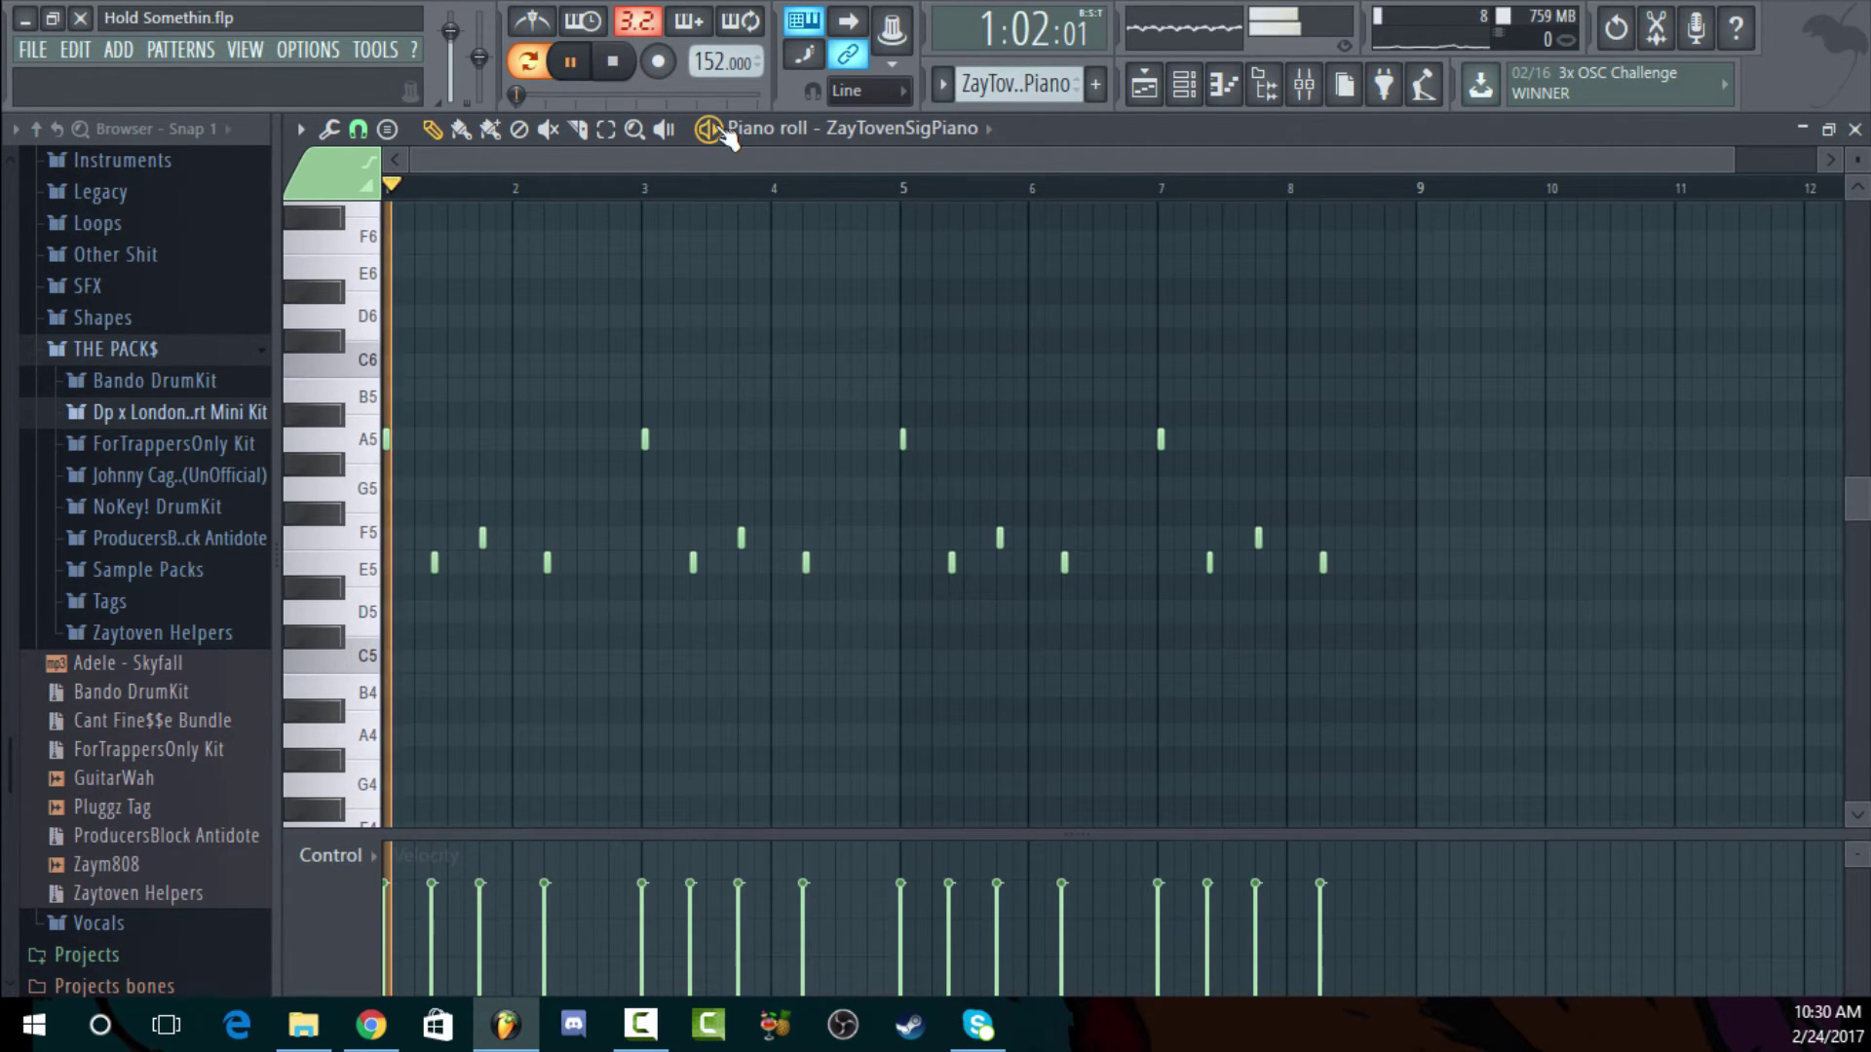
click(613, 62)
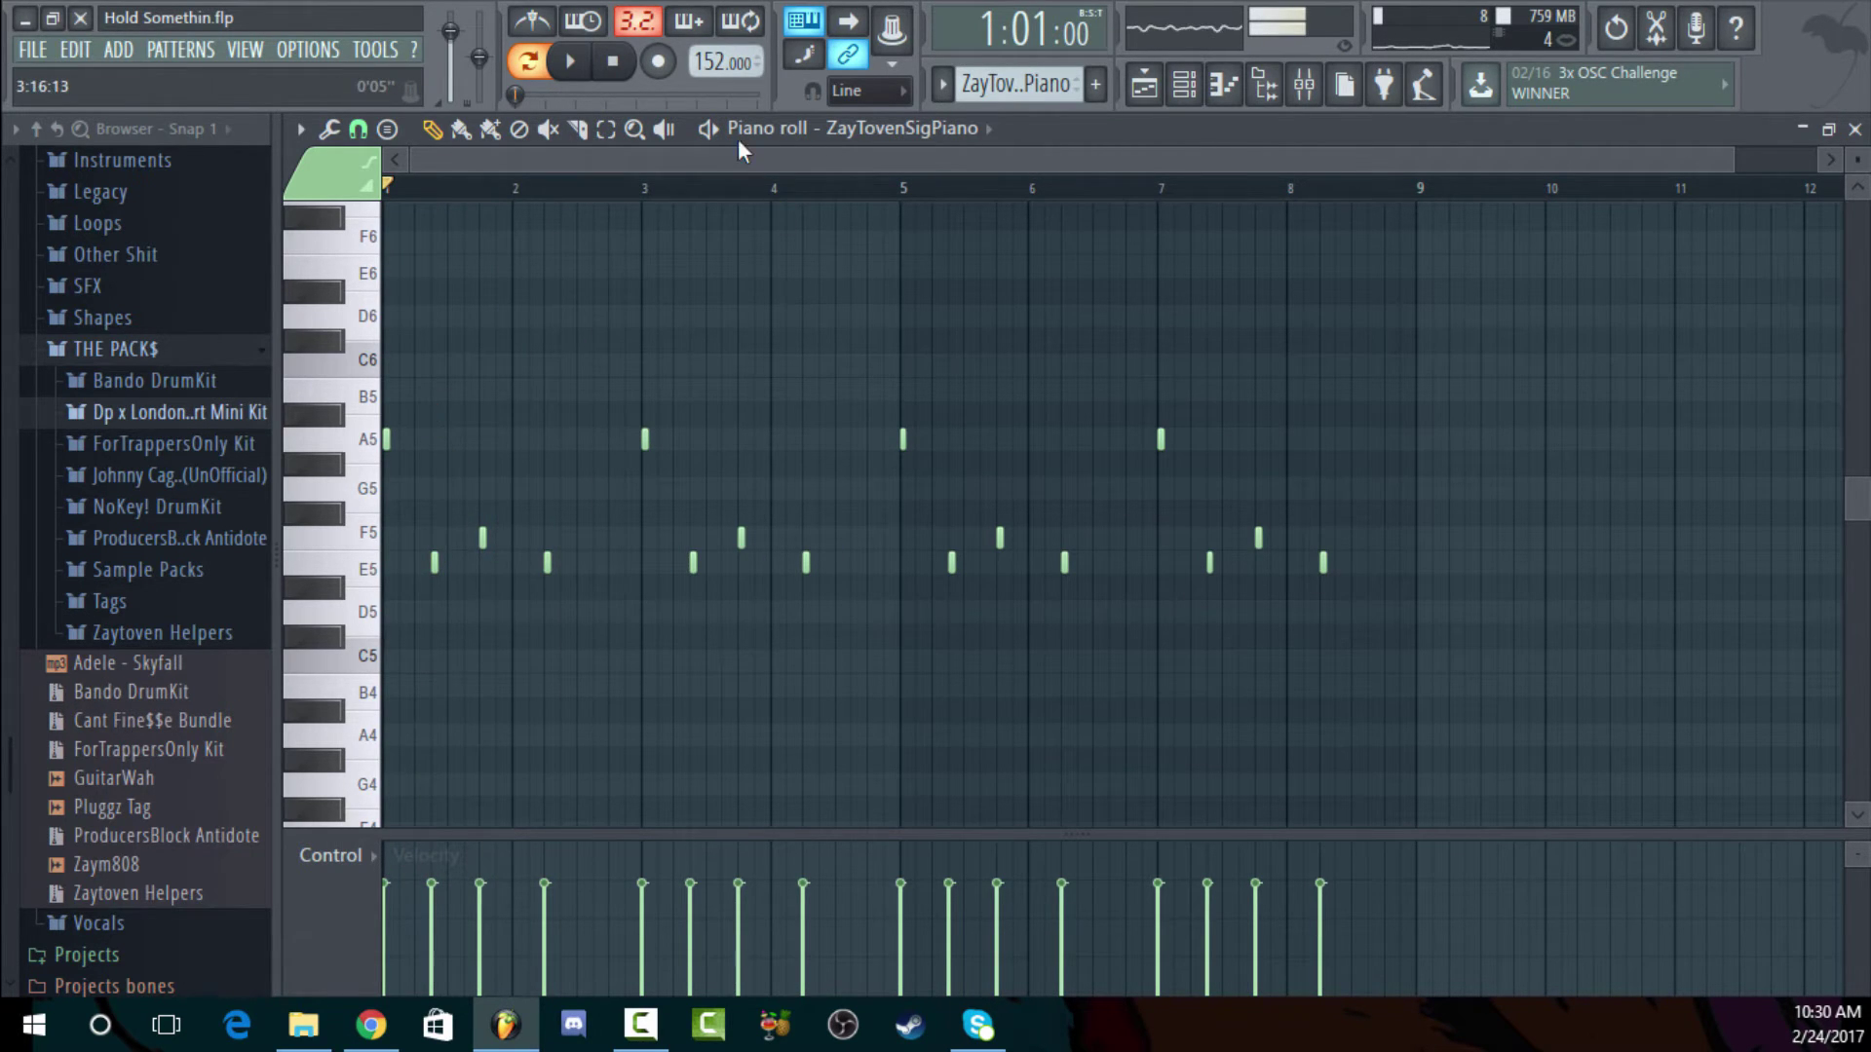
Show the ElectraX channel with its own pattern in the piano roll and play it
scroll(1019, 84, down, 1)
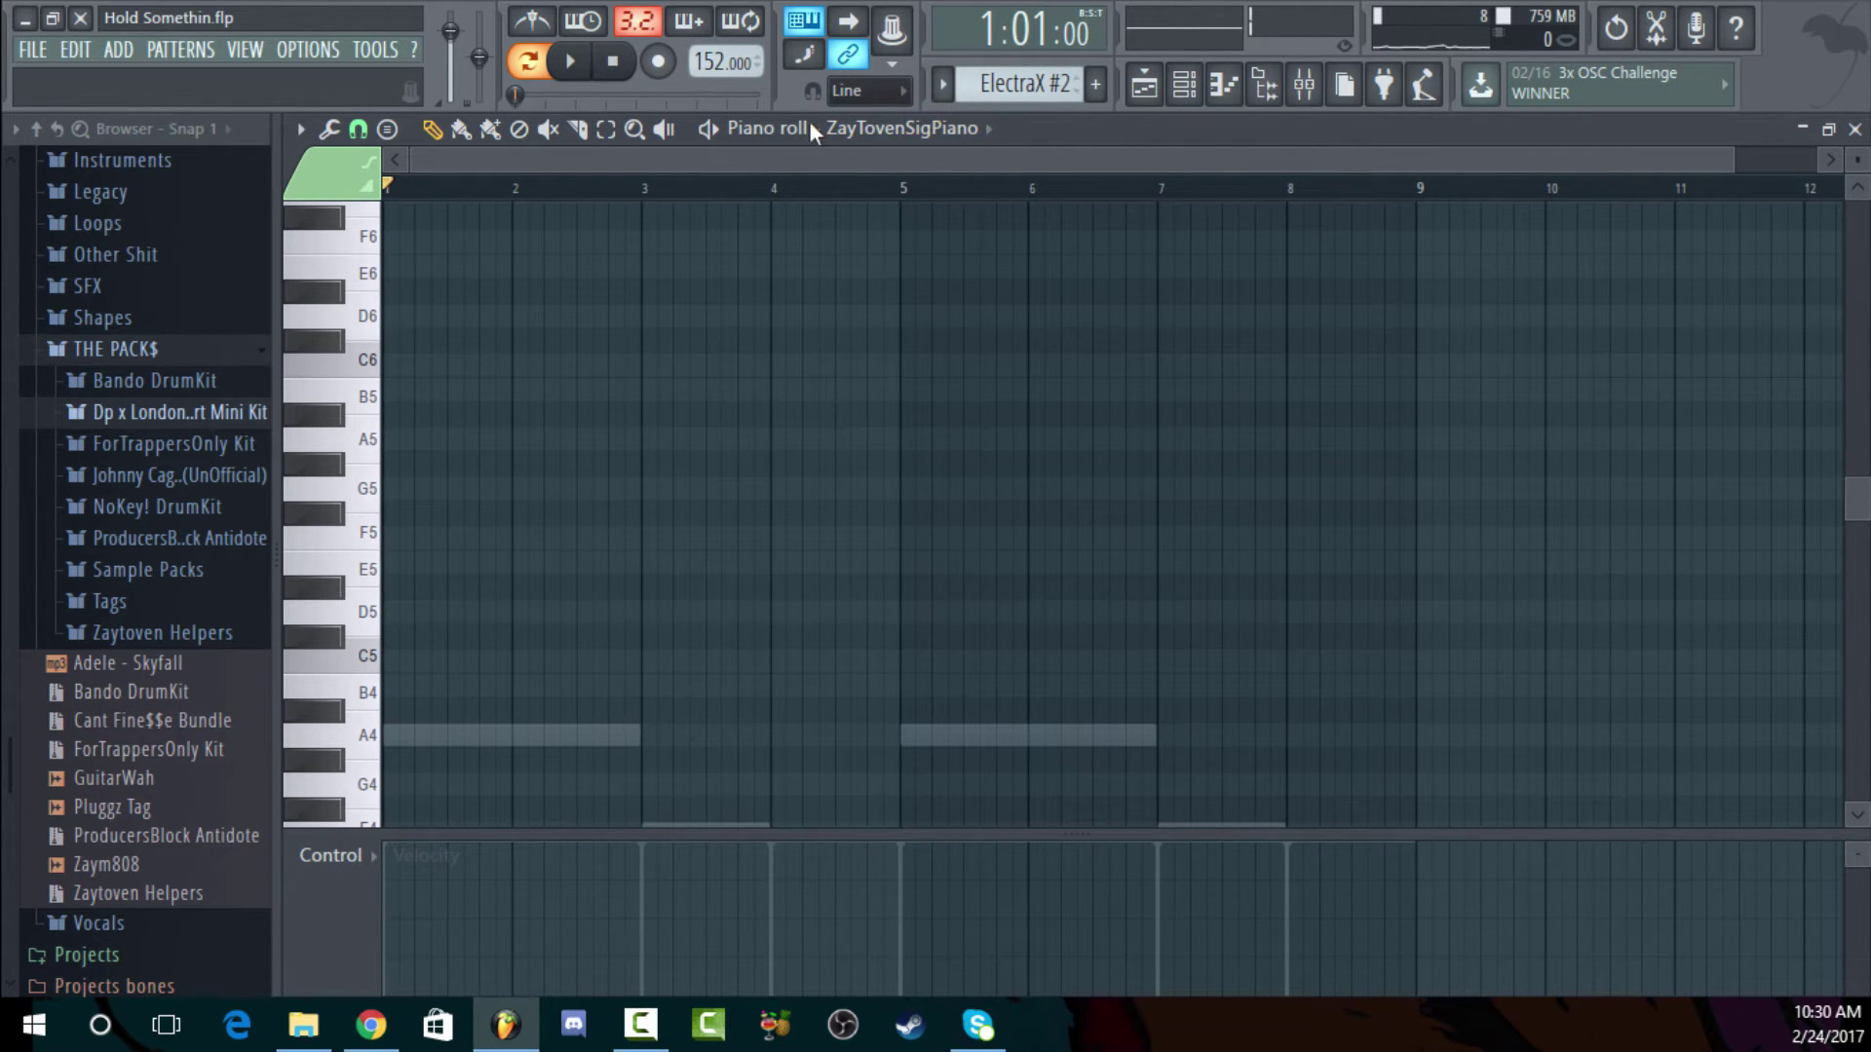
click(932, 125)
click(947, 343)
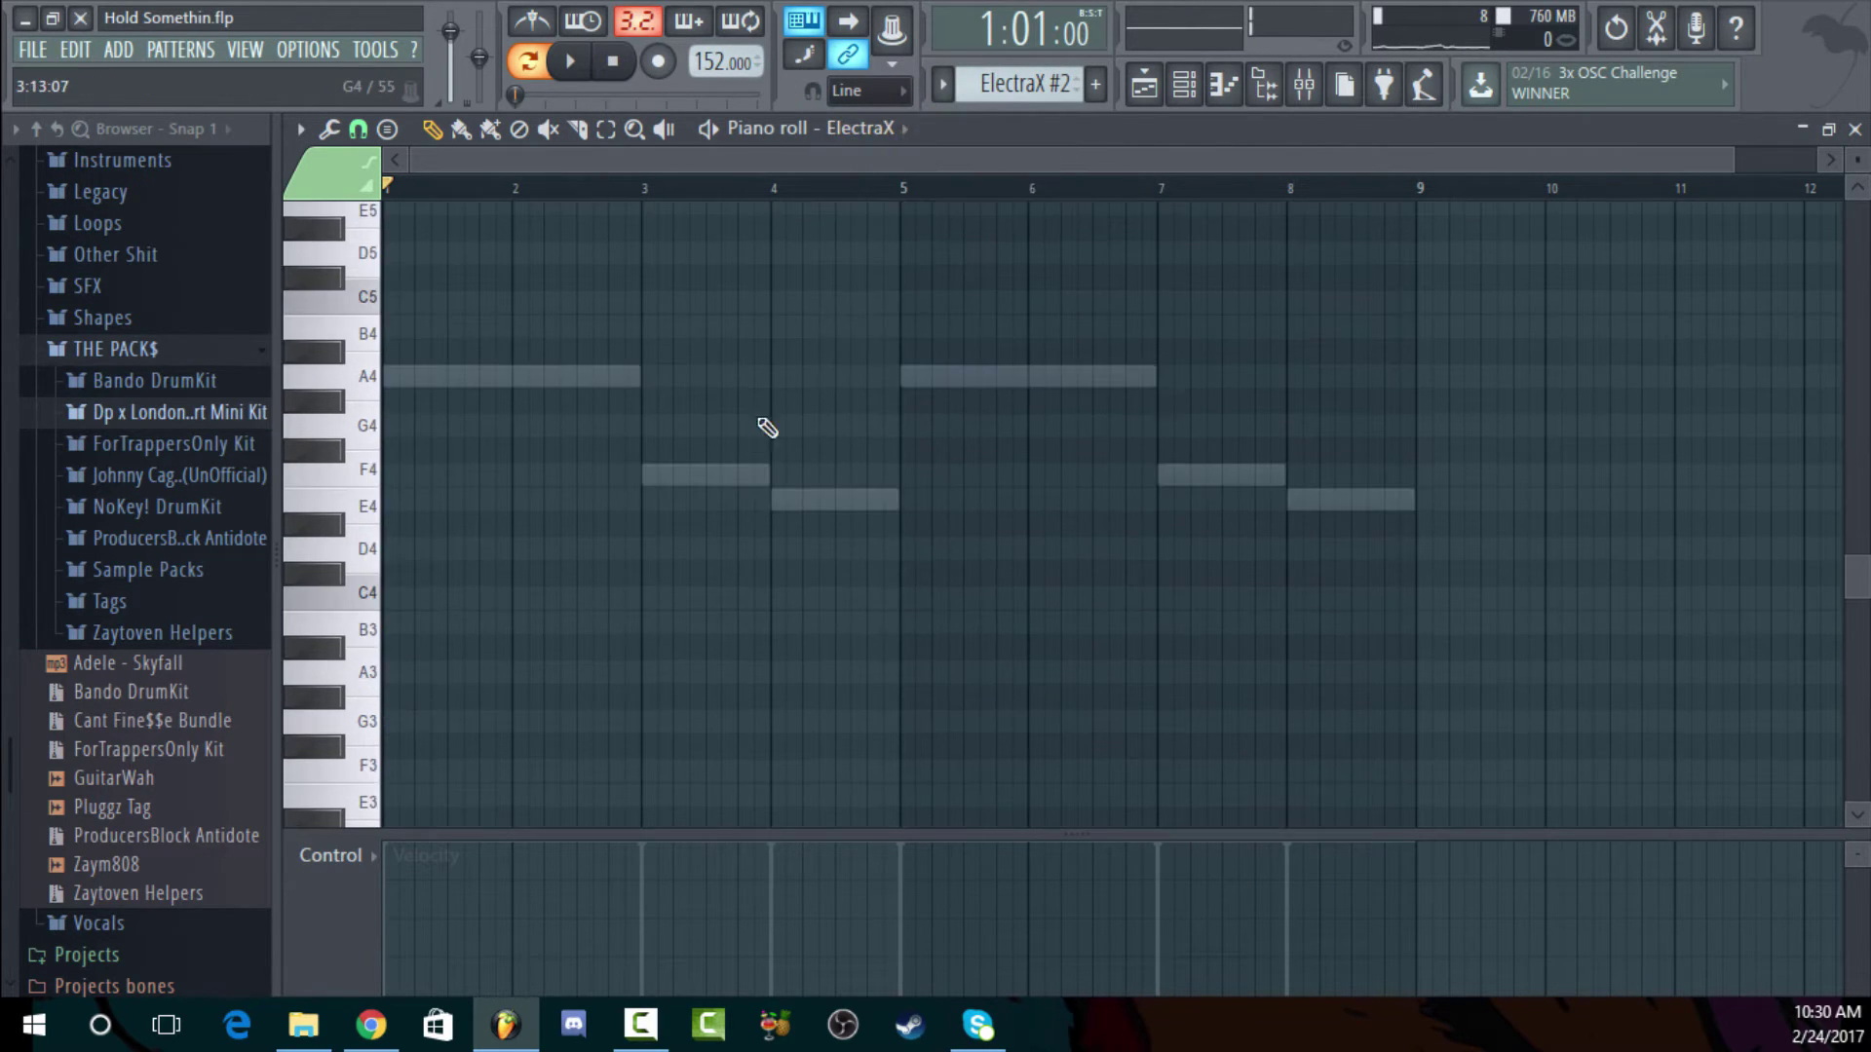
scroll(786, 466, down, 5)
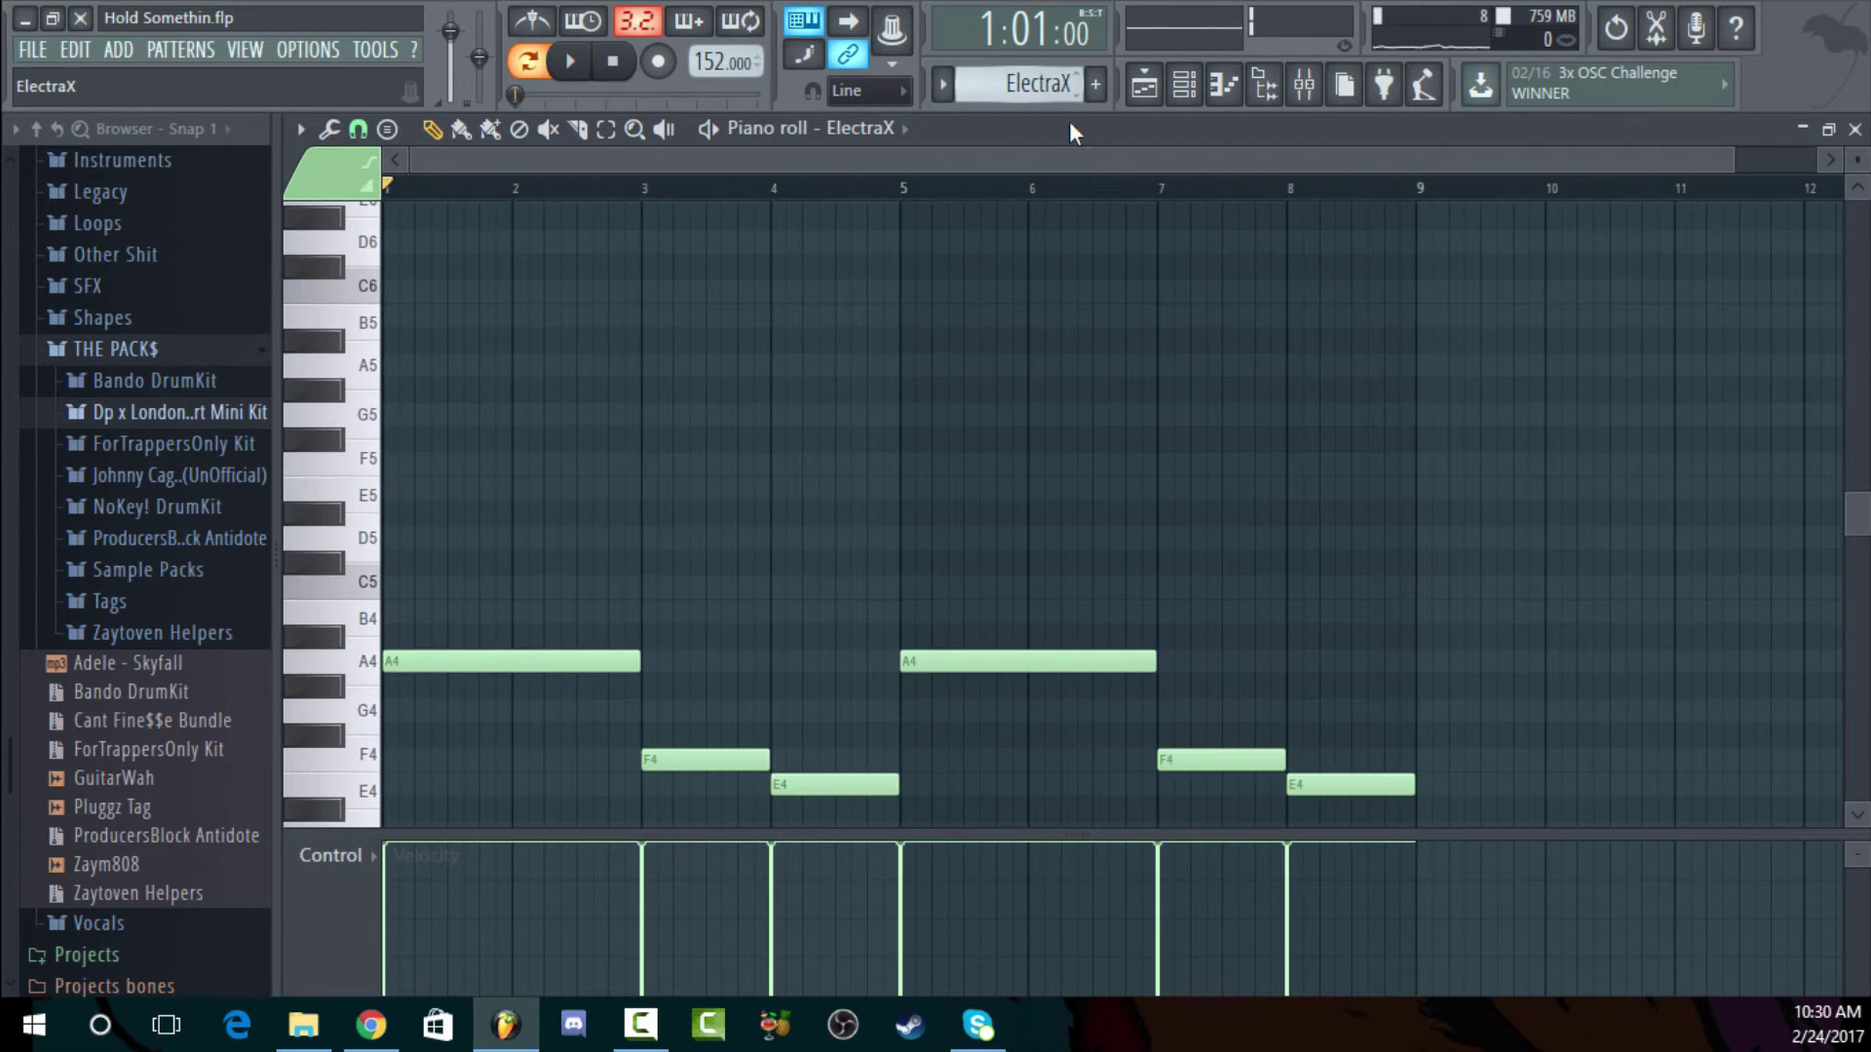
scroll(670, 283, up, 3)
key(space)
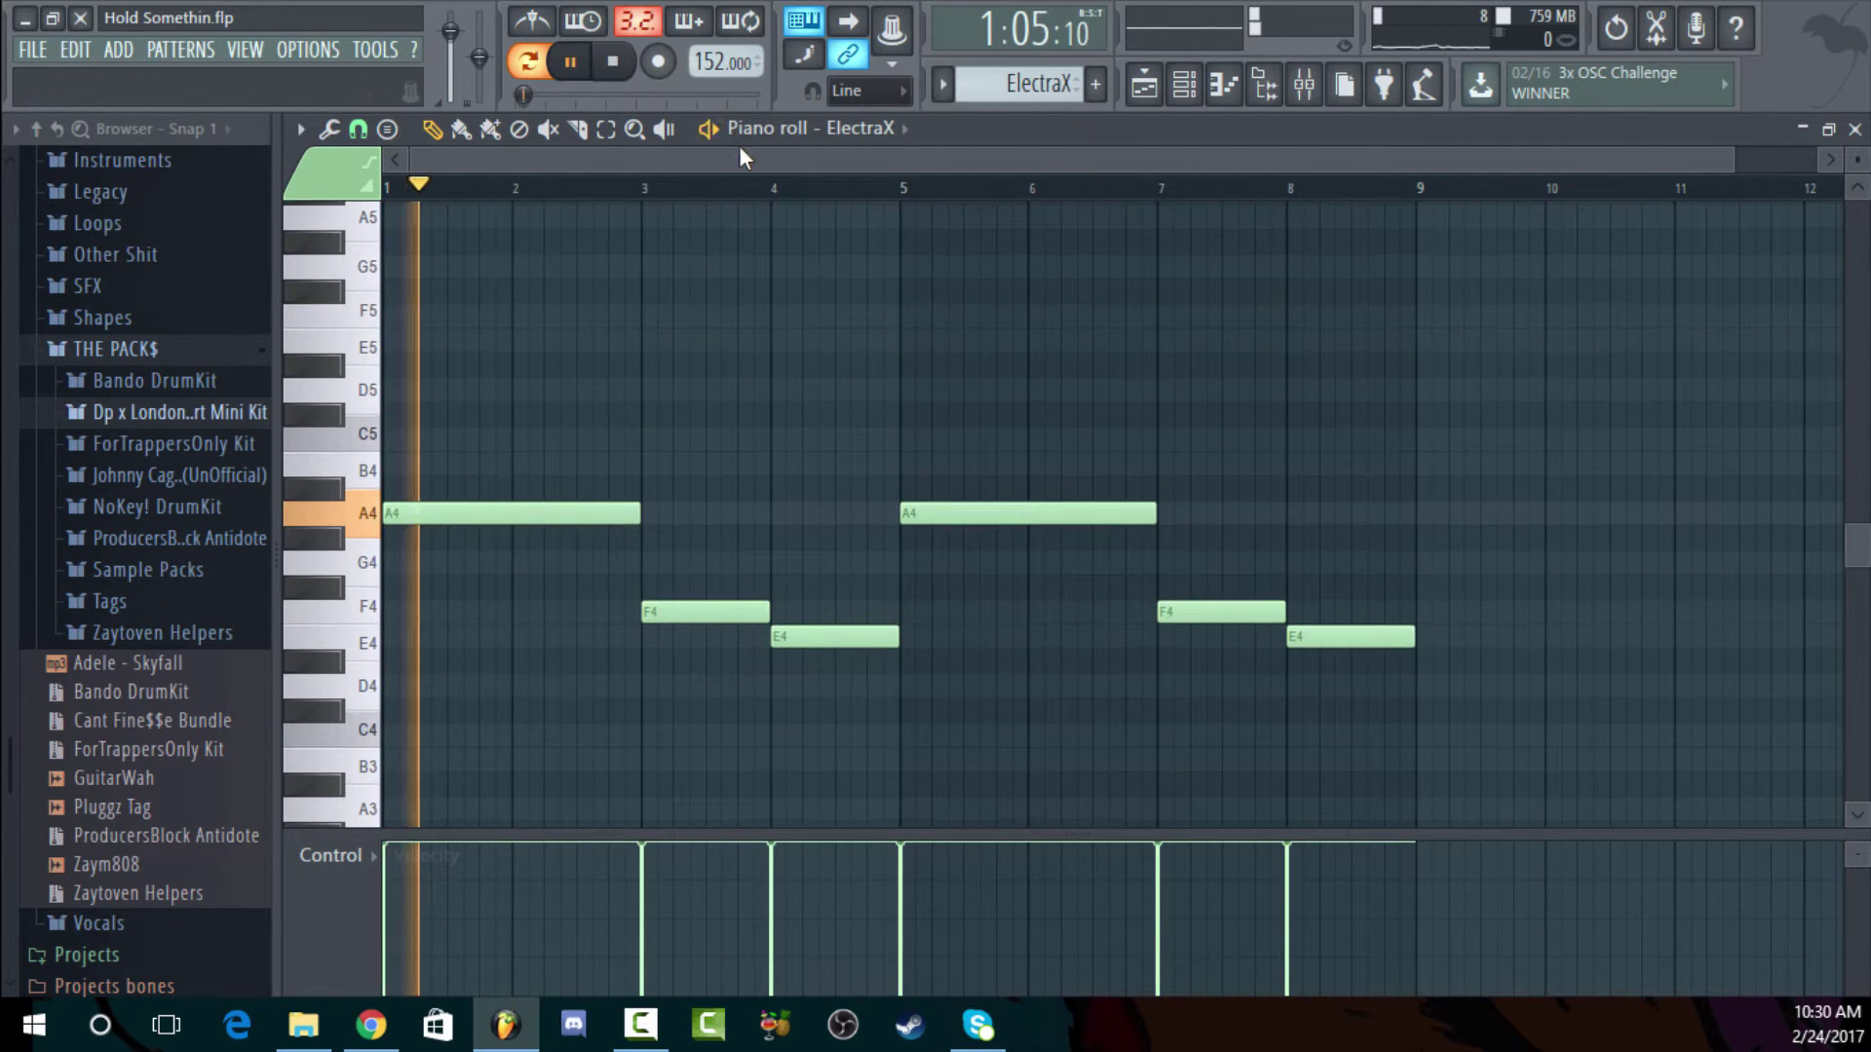
click(612, 60)
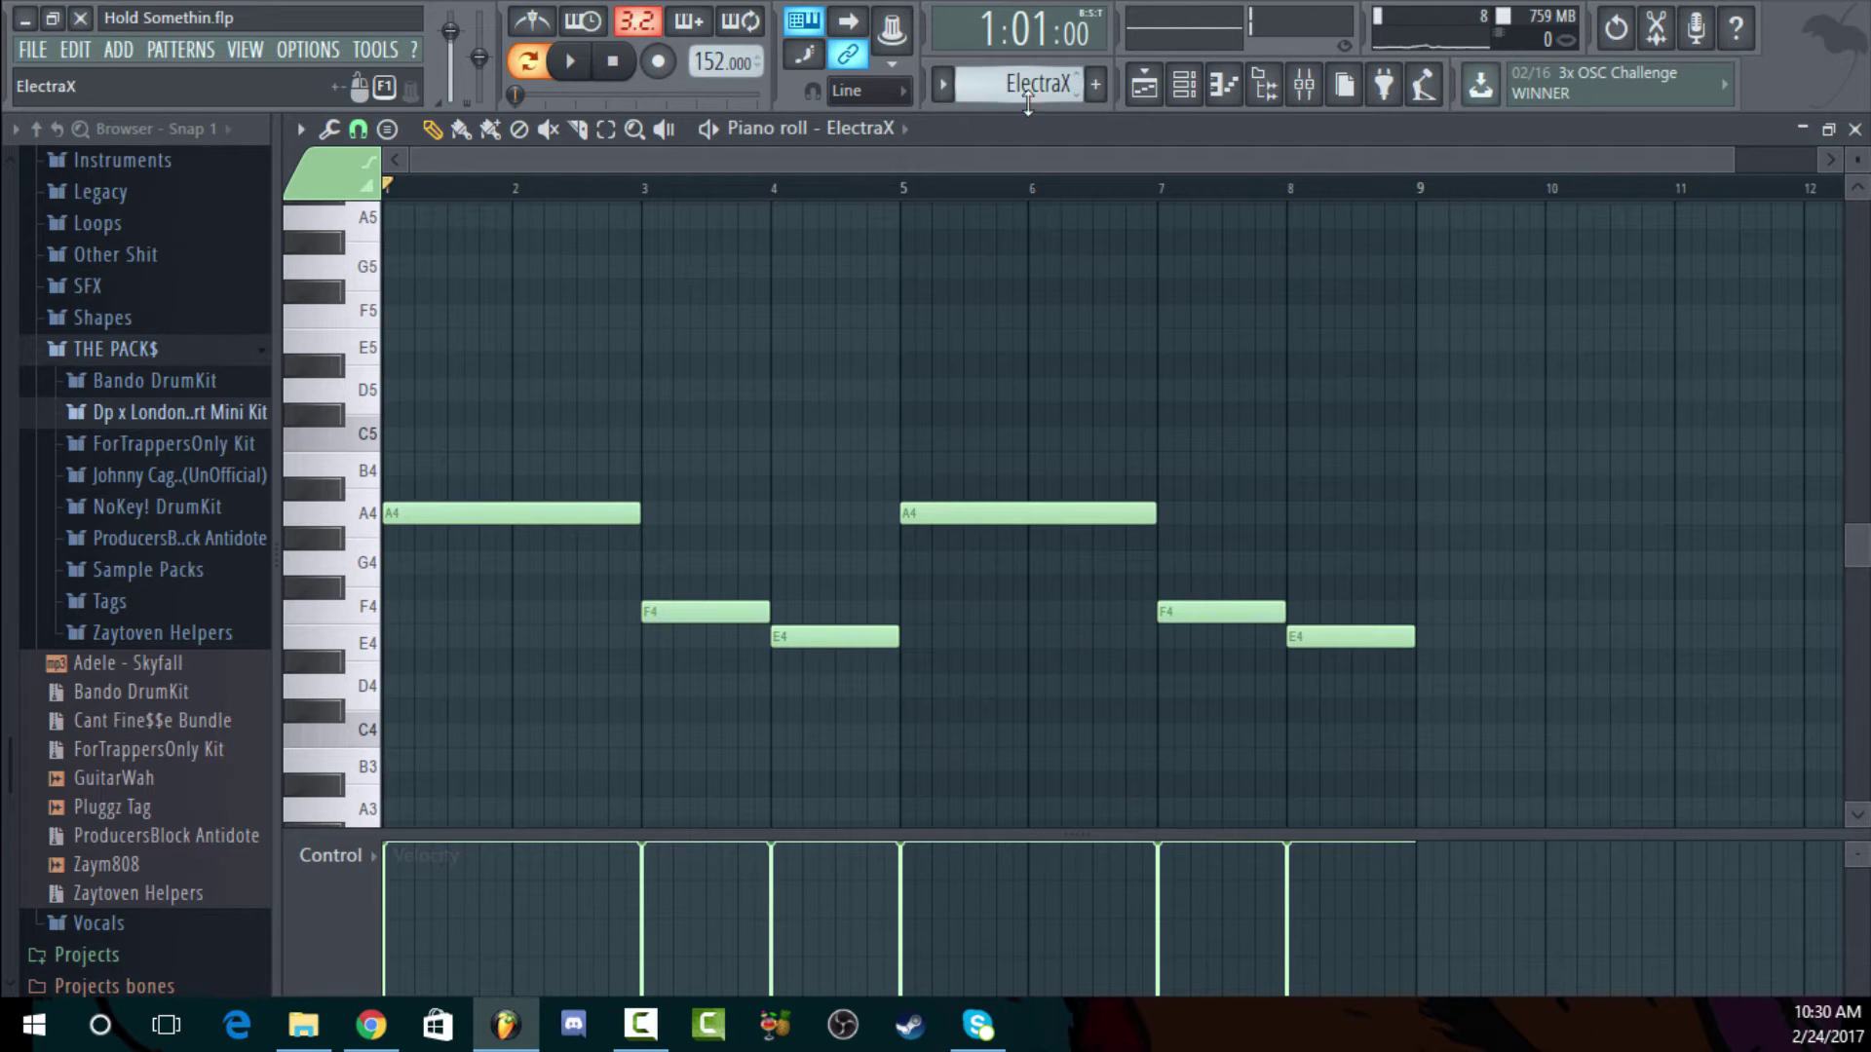
Switch the pattern and piano roll to ElectraX #2 and play the notes again
scroll(1026, 87, down, 1)
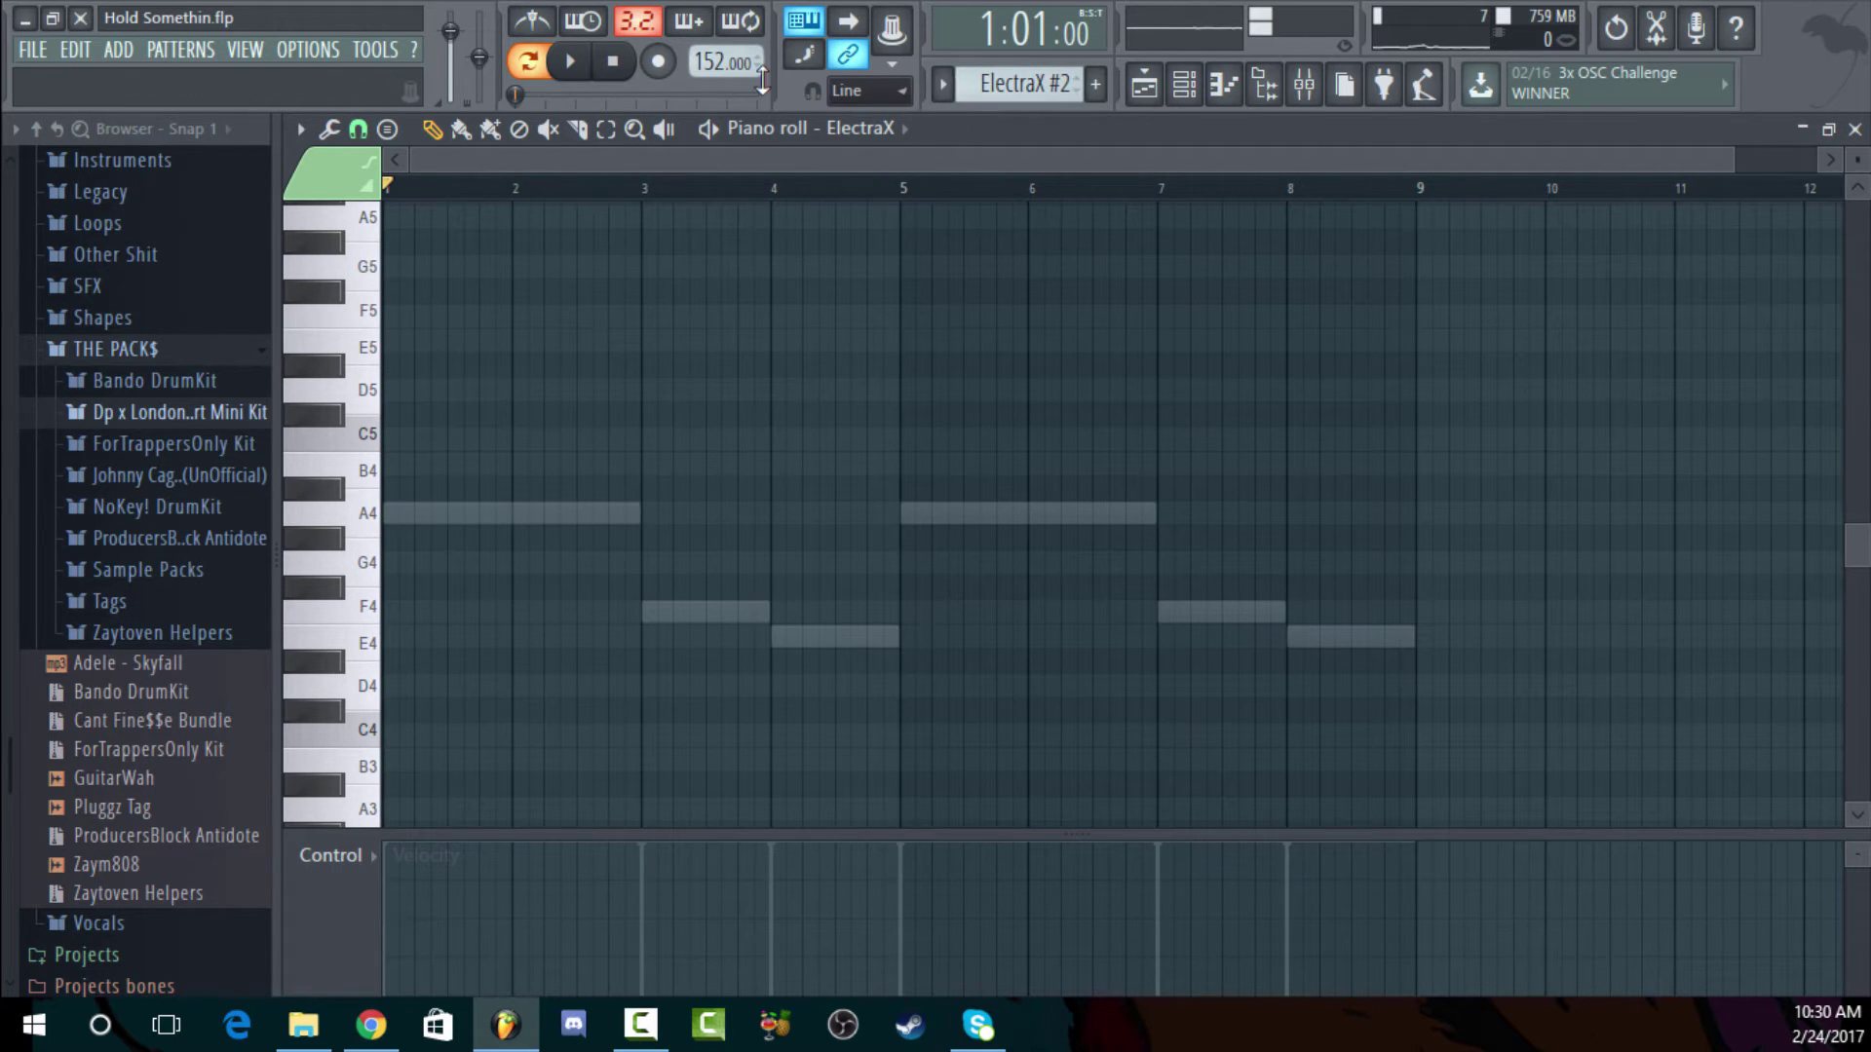
click(845, 133)
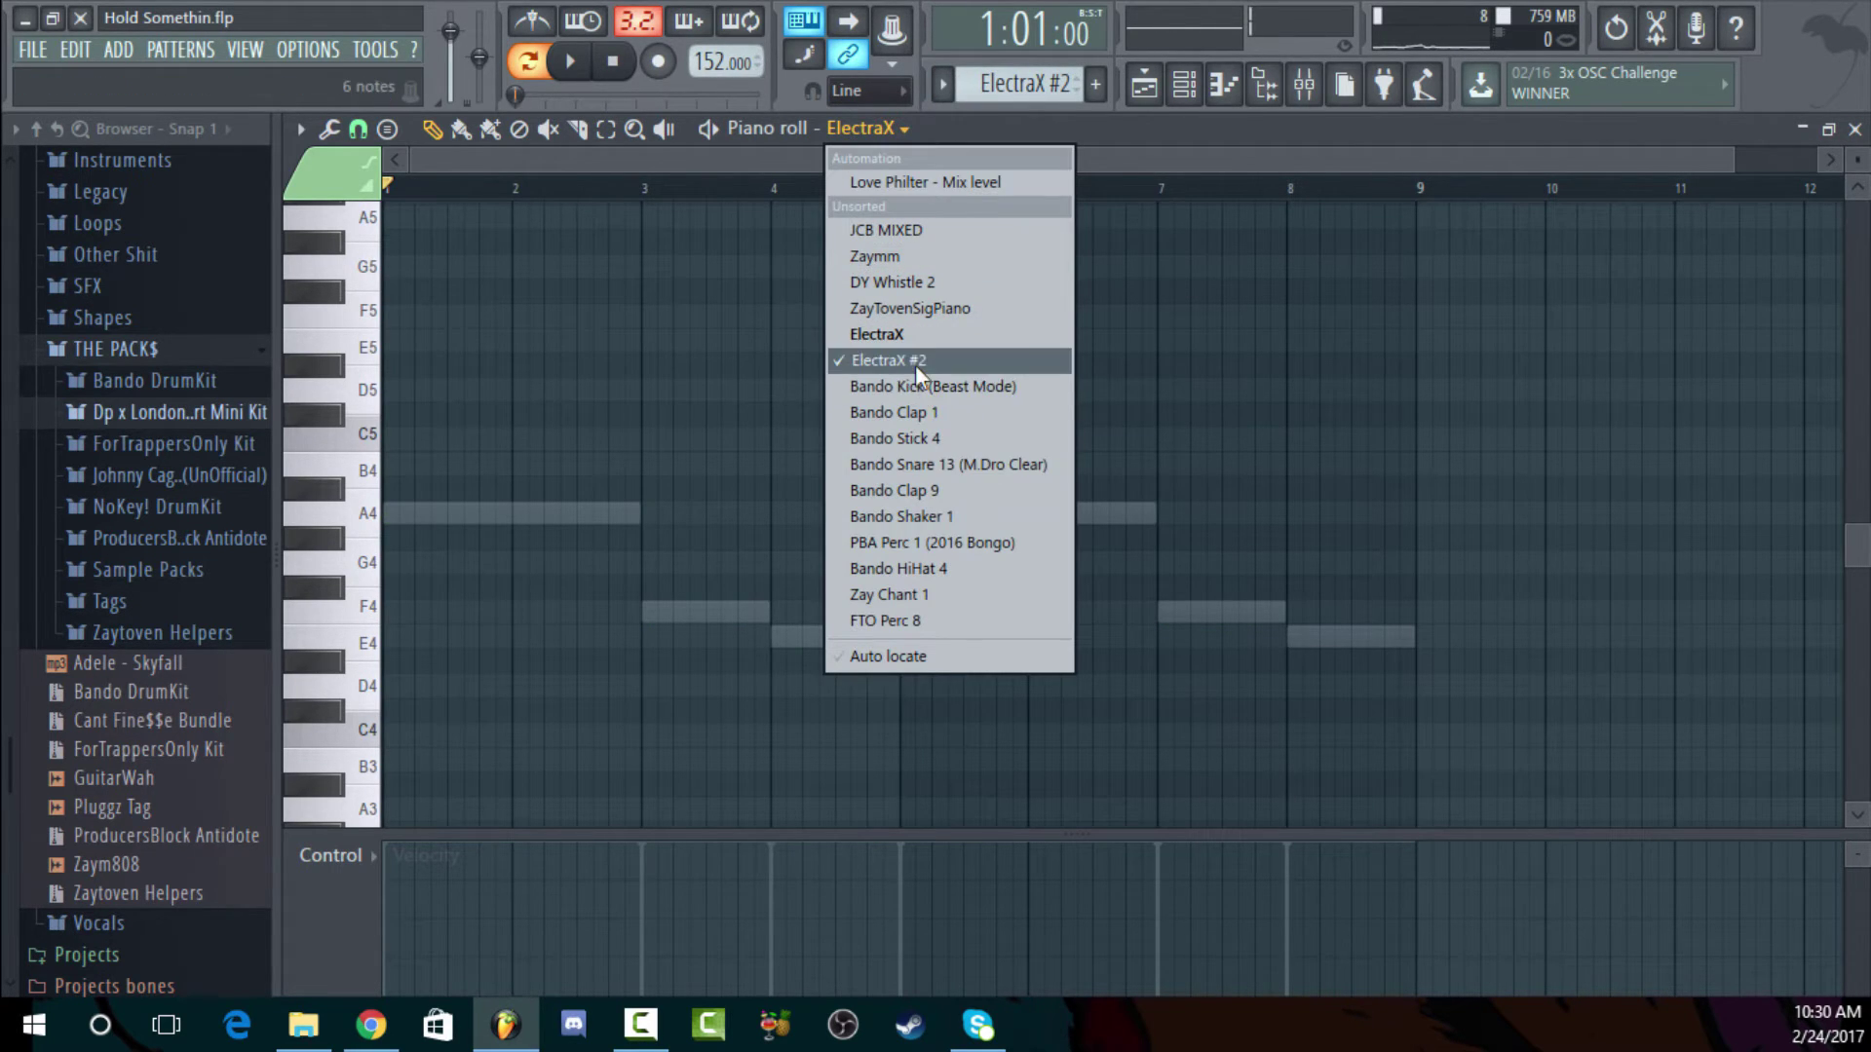
click(915, 365)
key(space)
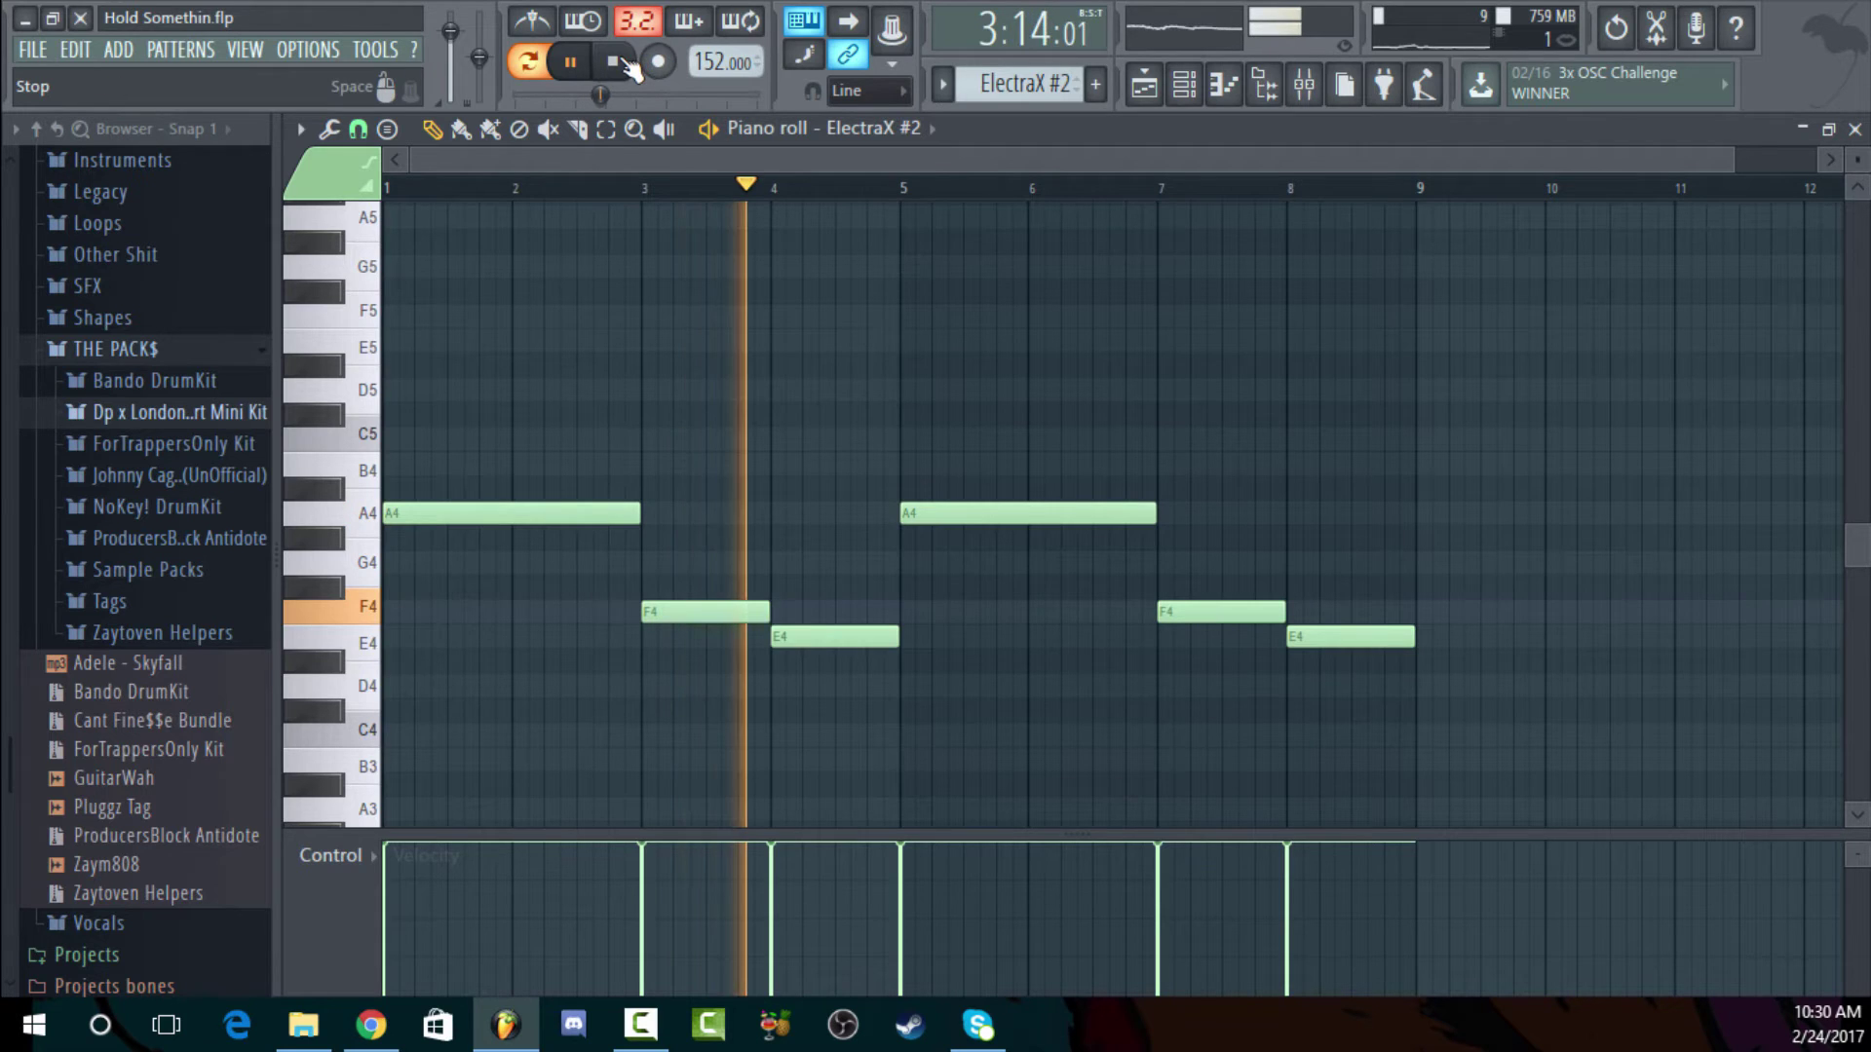
key(space)
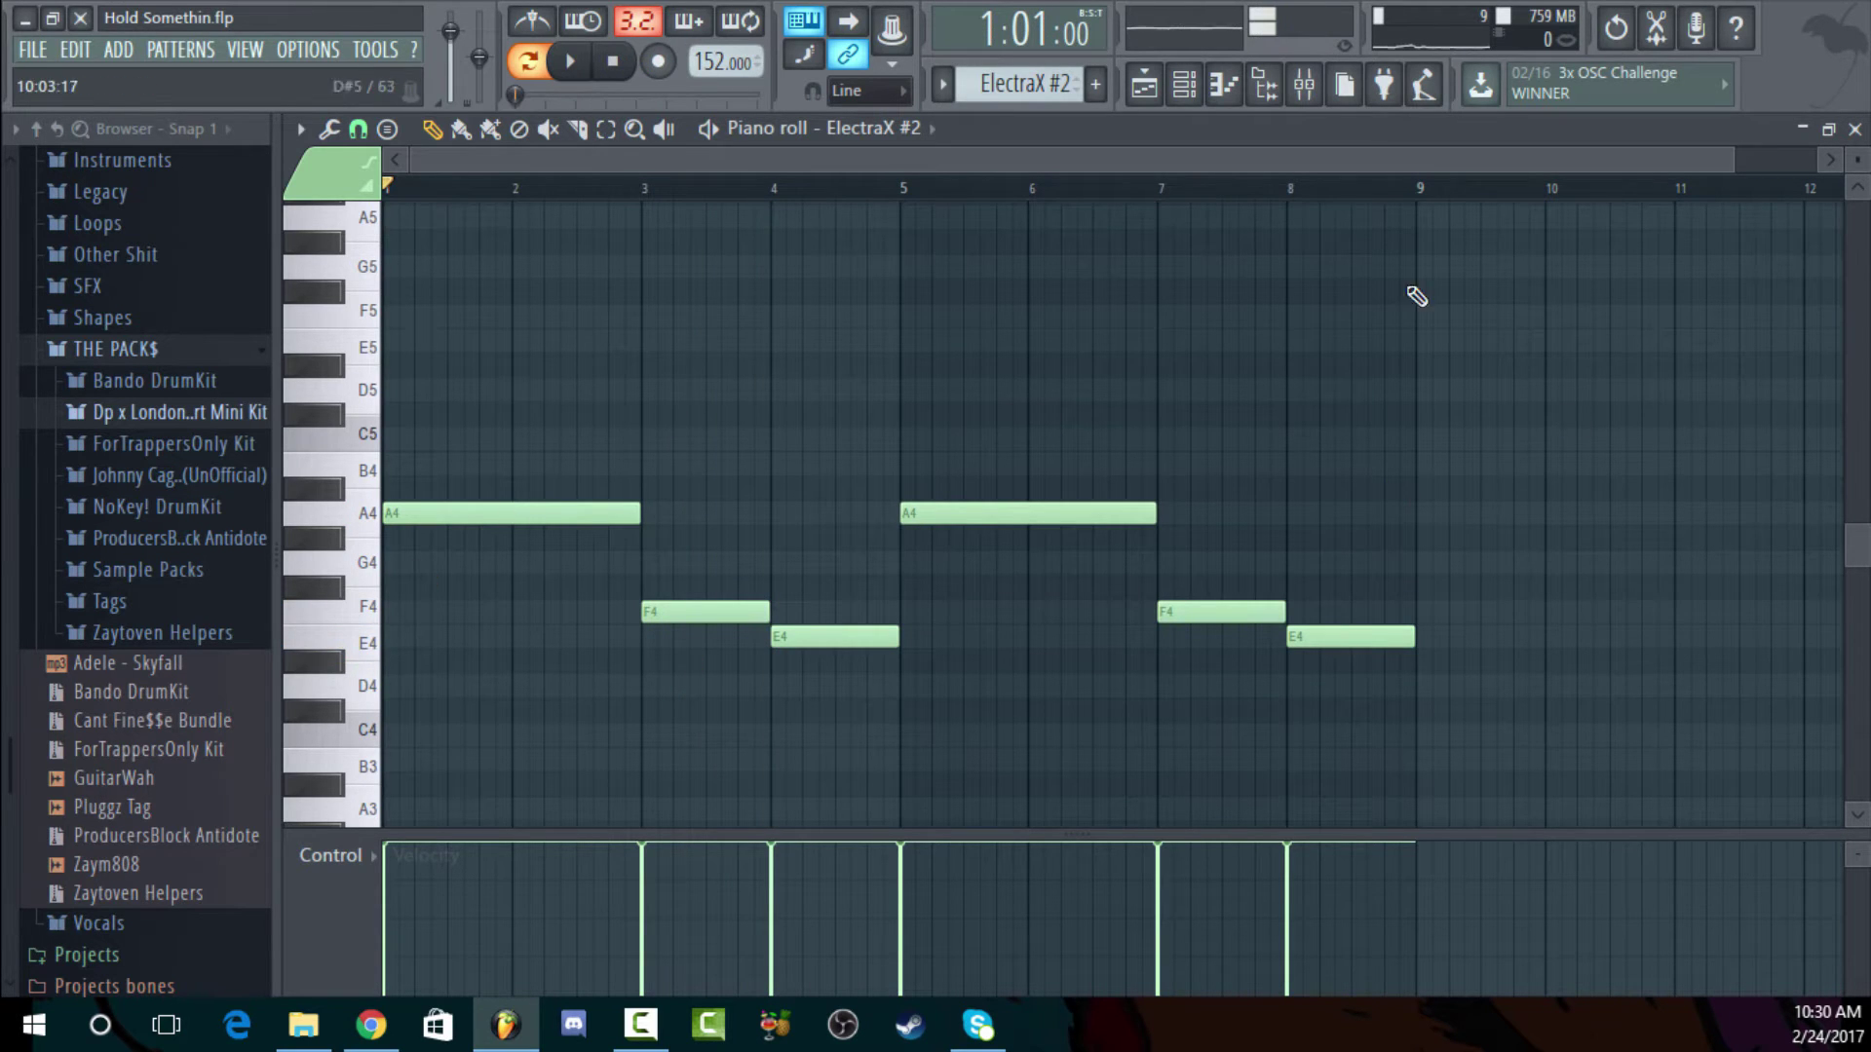
Close the piano roll, reopen the Playlist and enable Track 8 with the Bando Kick (Beast Mode) clips
key(Escape)
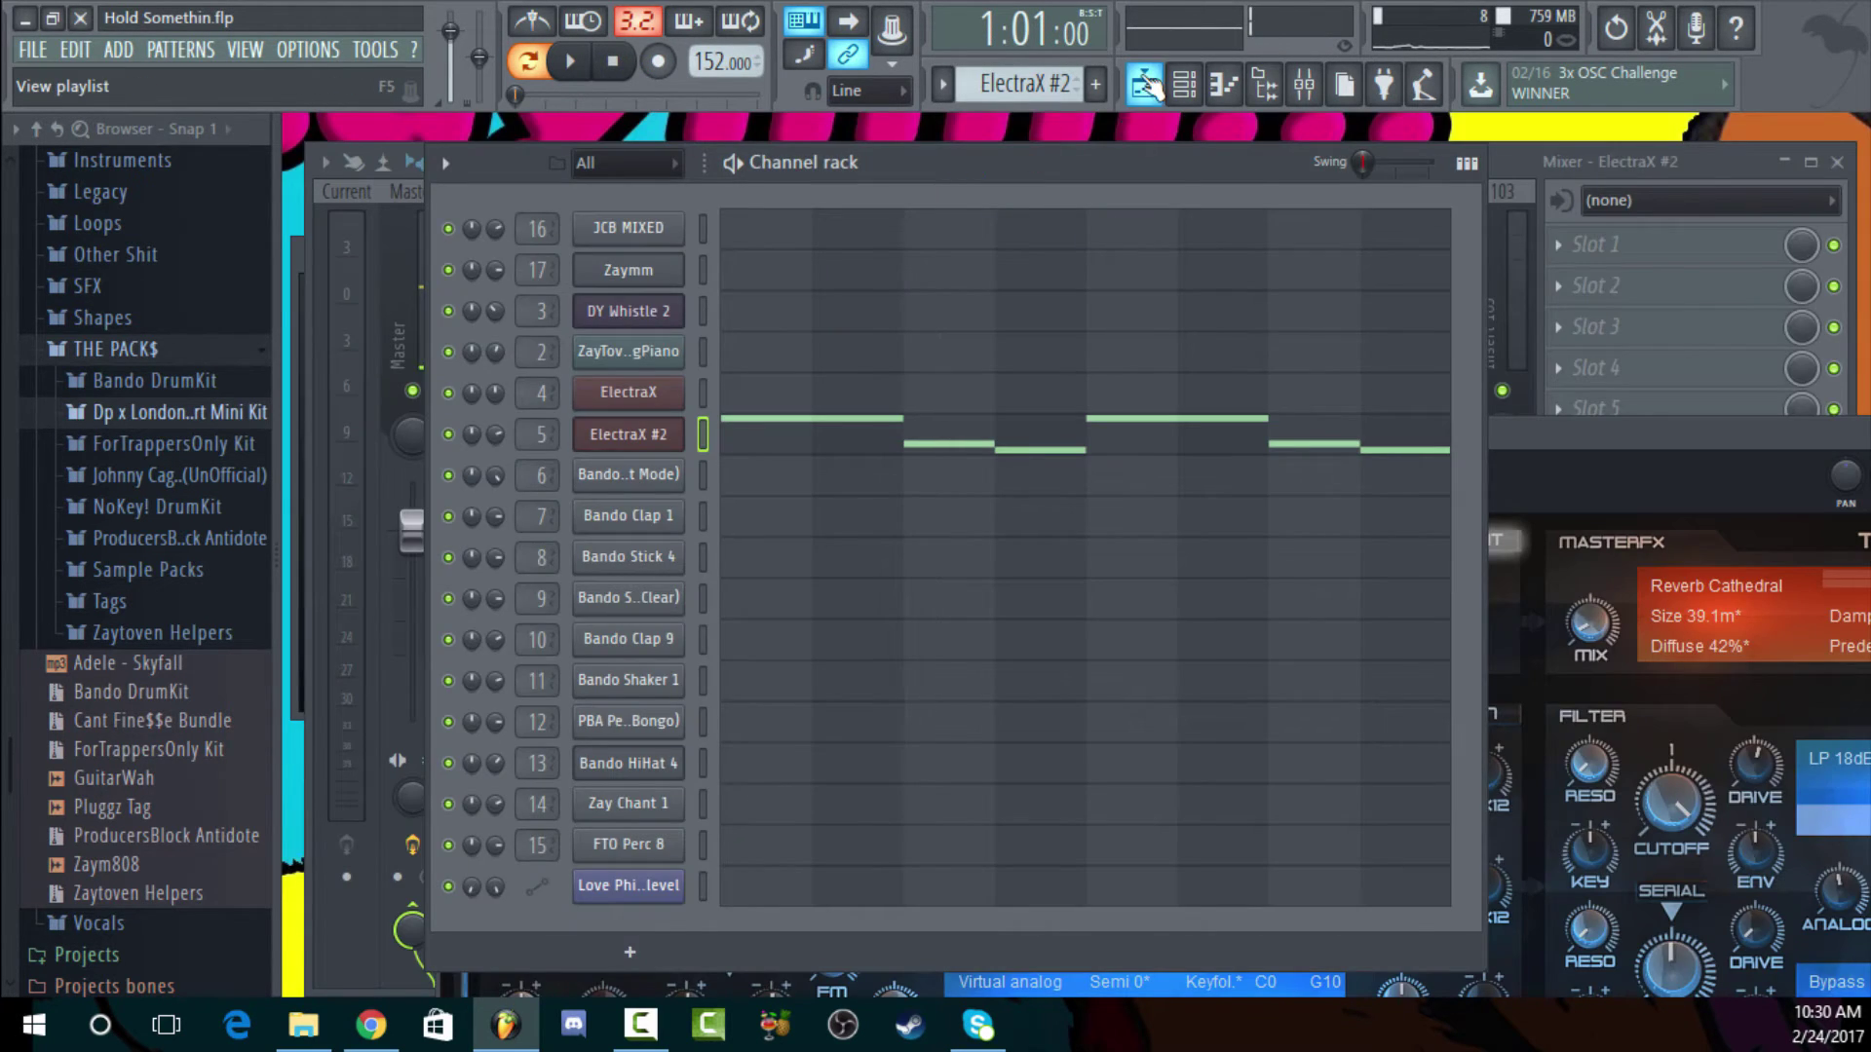
click(1145, 85)
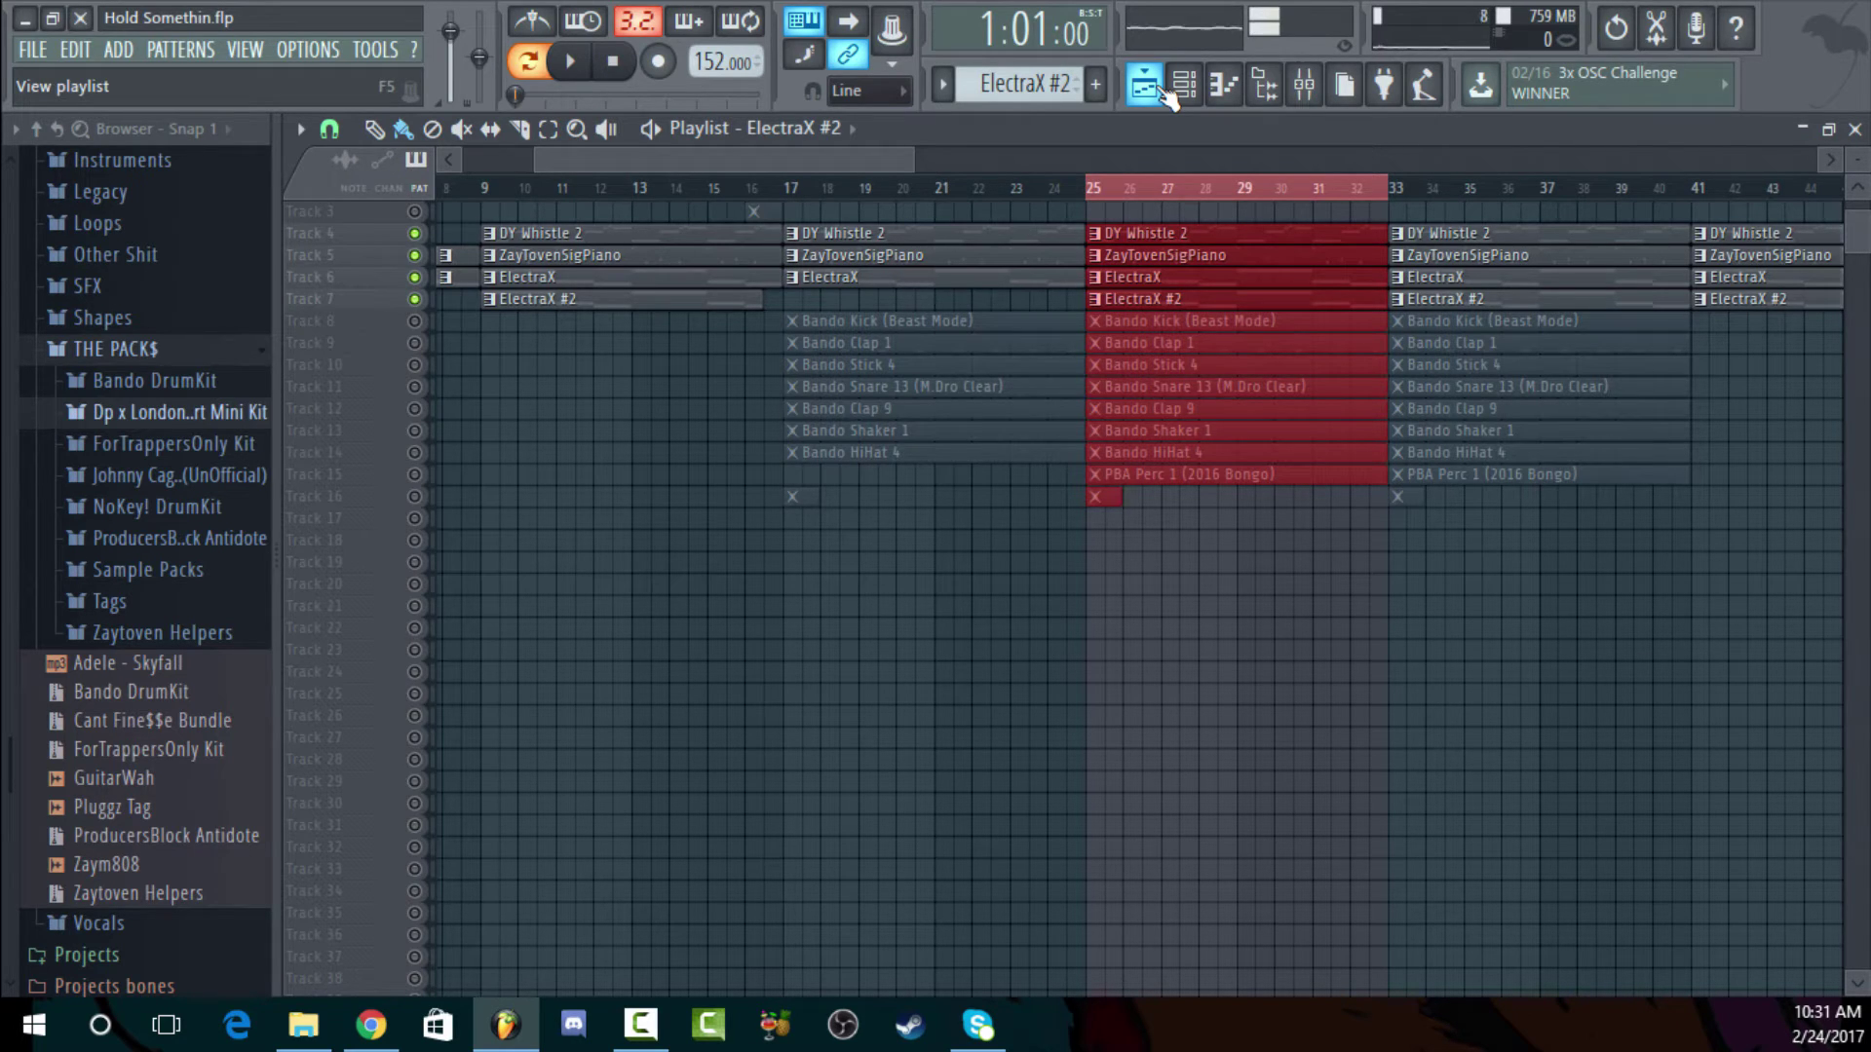
click(415, 321)
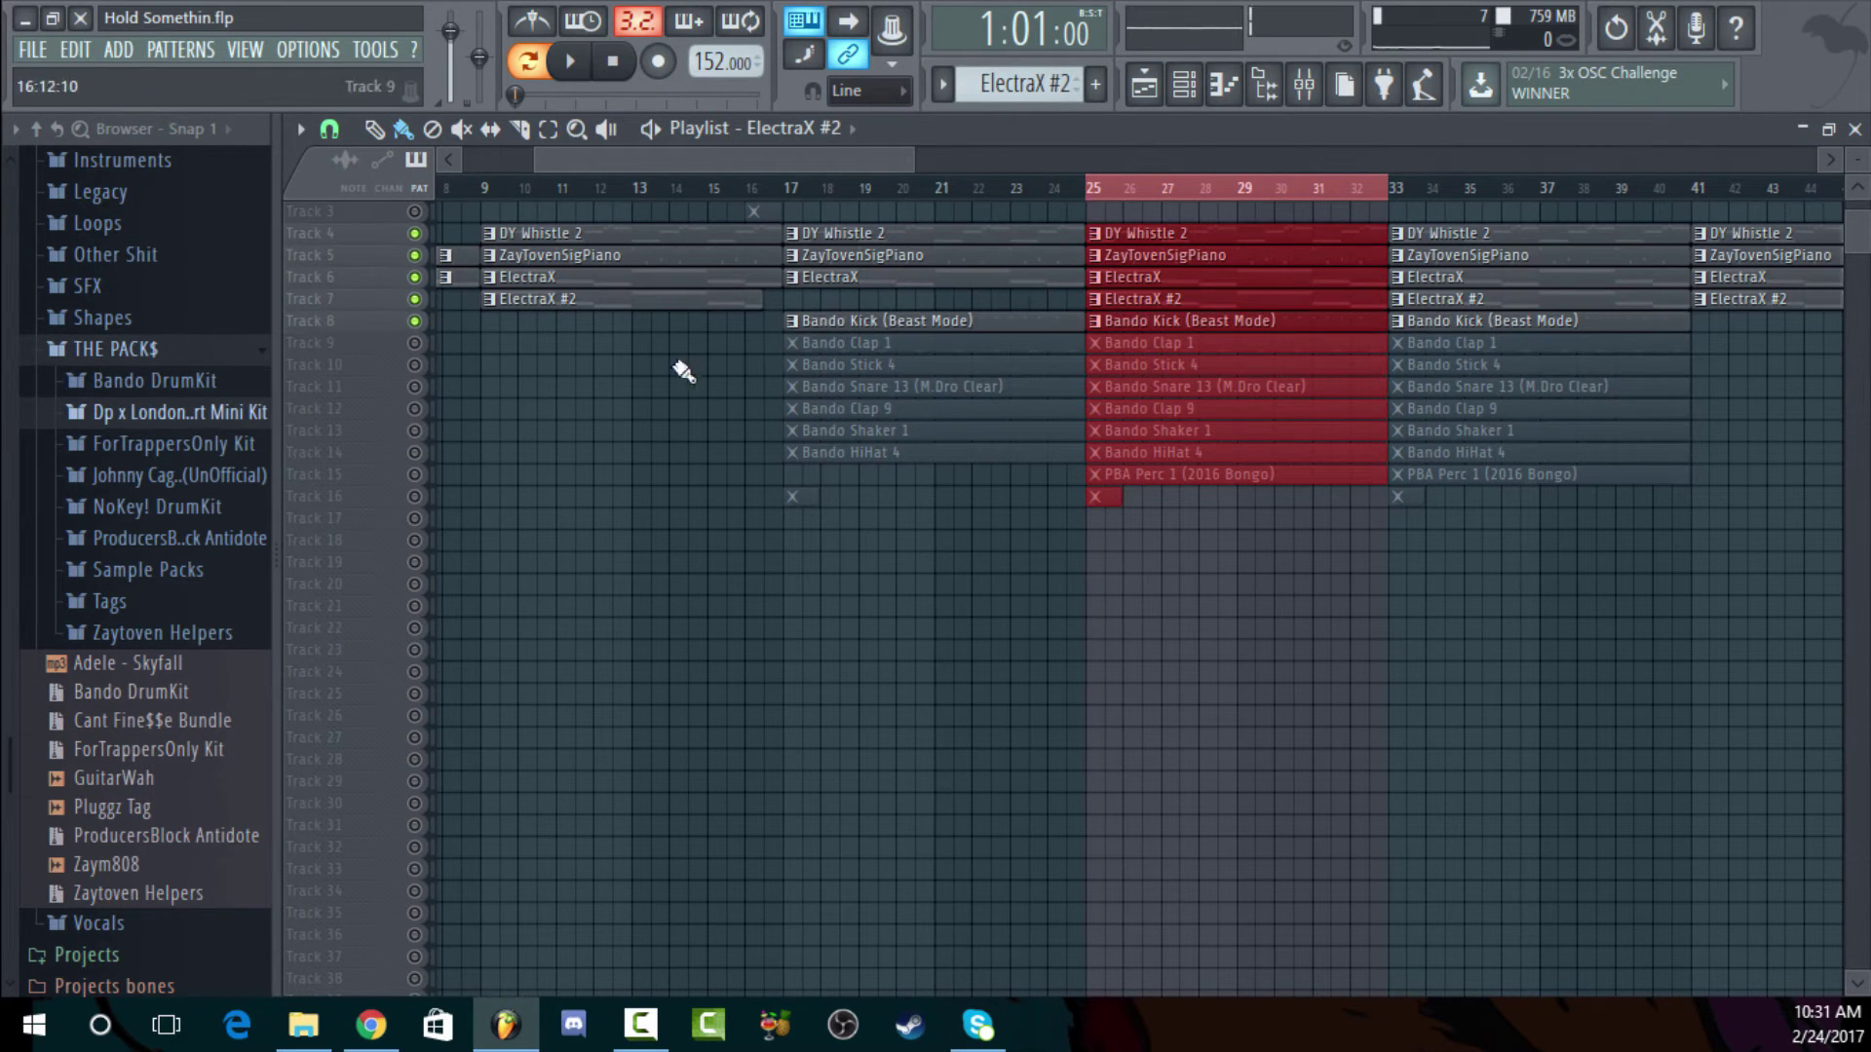
Solo Track 9 in the Playlist and enable Tracks 10 to 16 so only the claps, snare, hi-hat and percussion sound
right_click(415, 343)
right_click(415, 343)
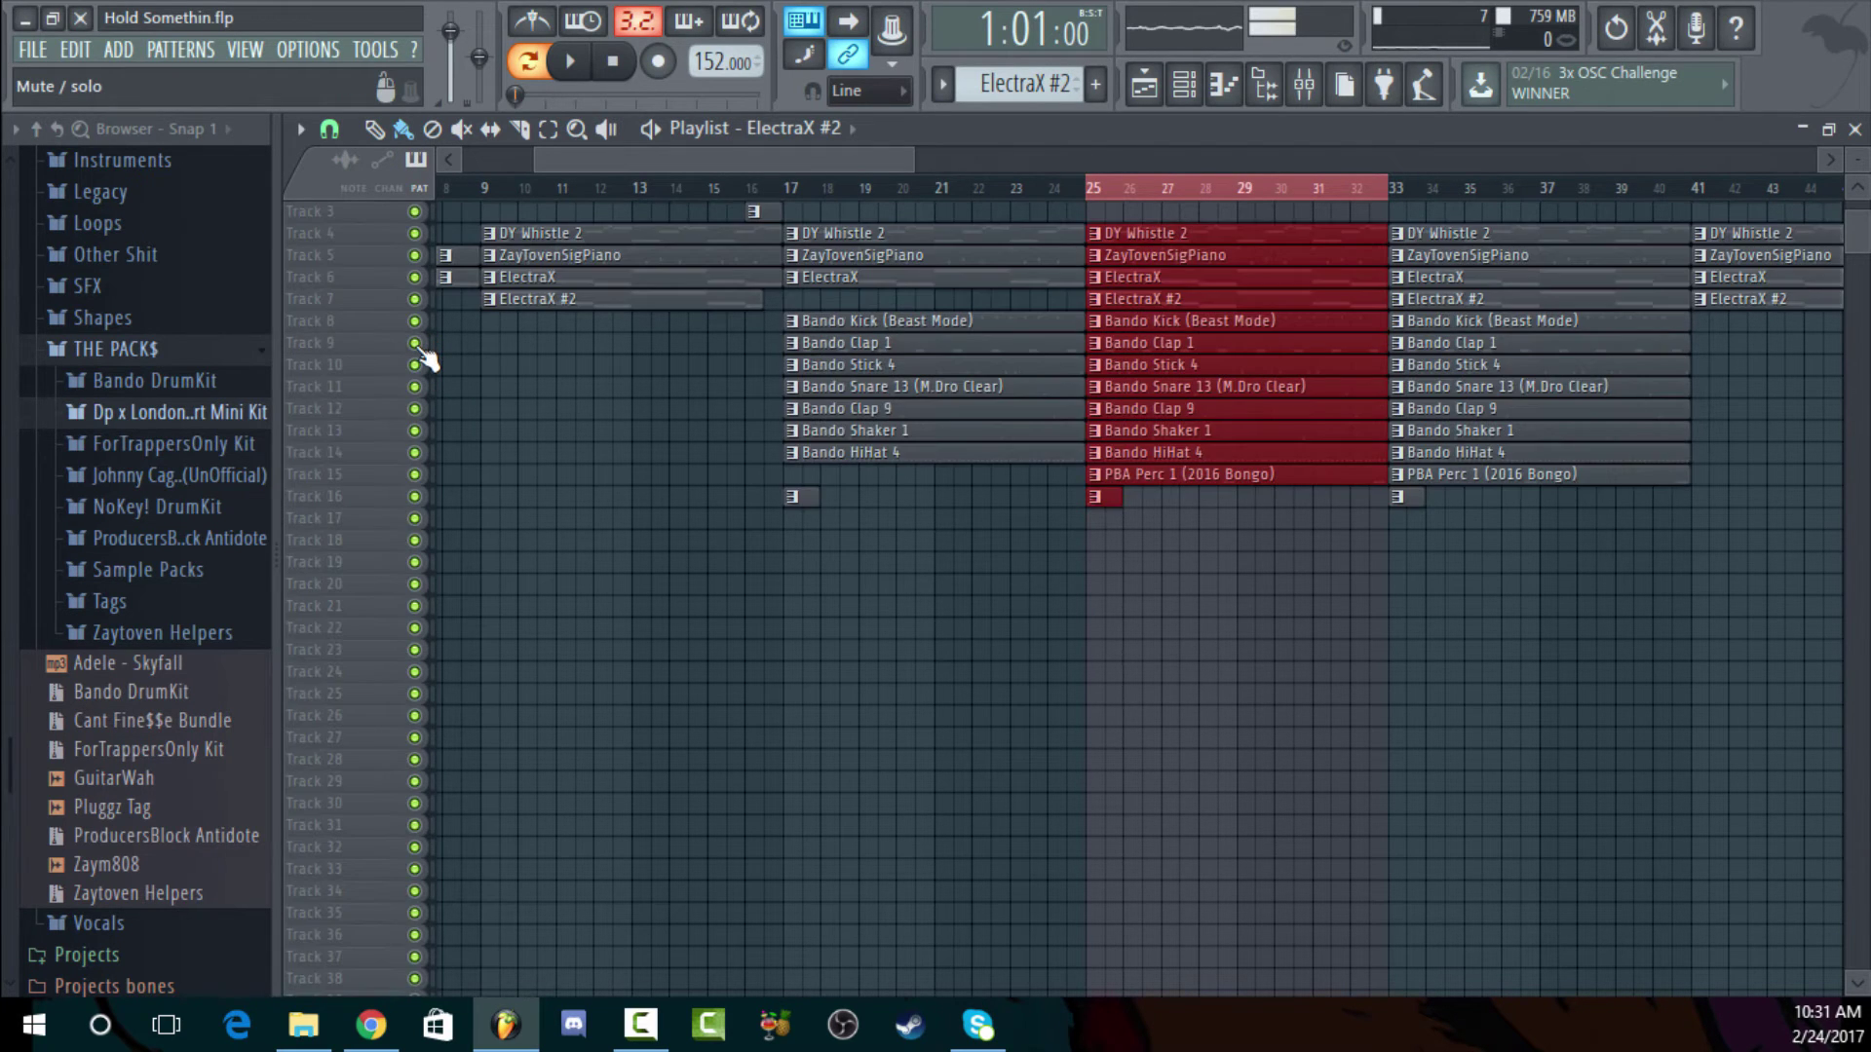
right_click(415, 343)
click(415, 365)
click(415, 387)
click(415, 408)
click(415, 431)
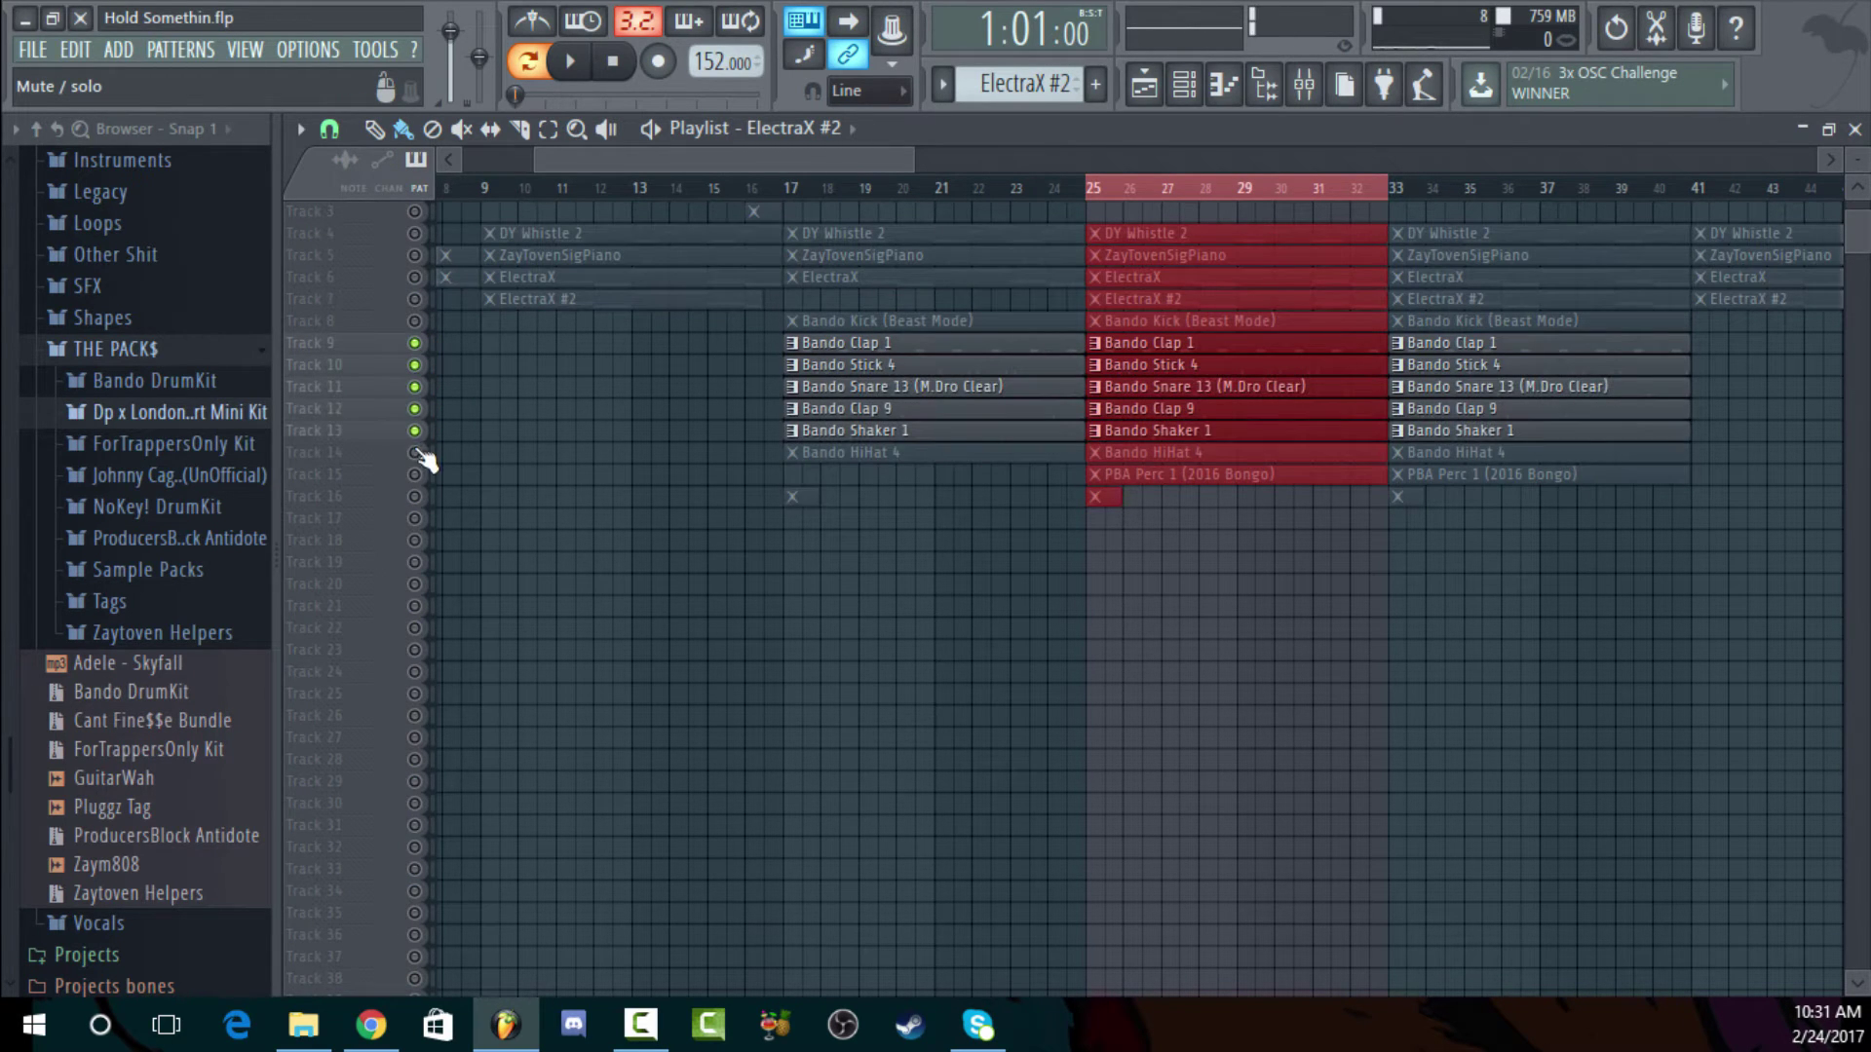
click(415, 452)
click(415, 475)
click(415, 497)
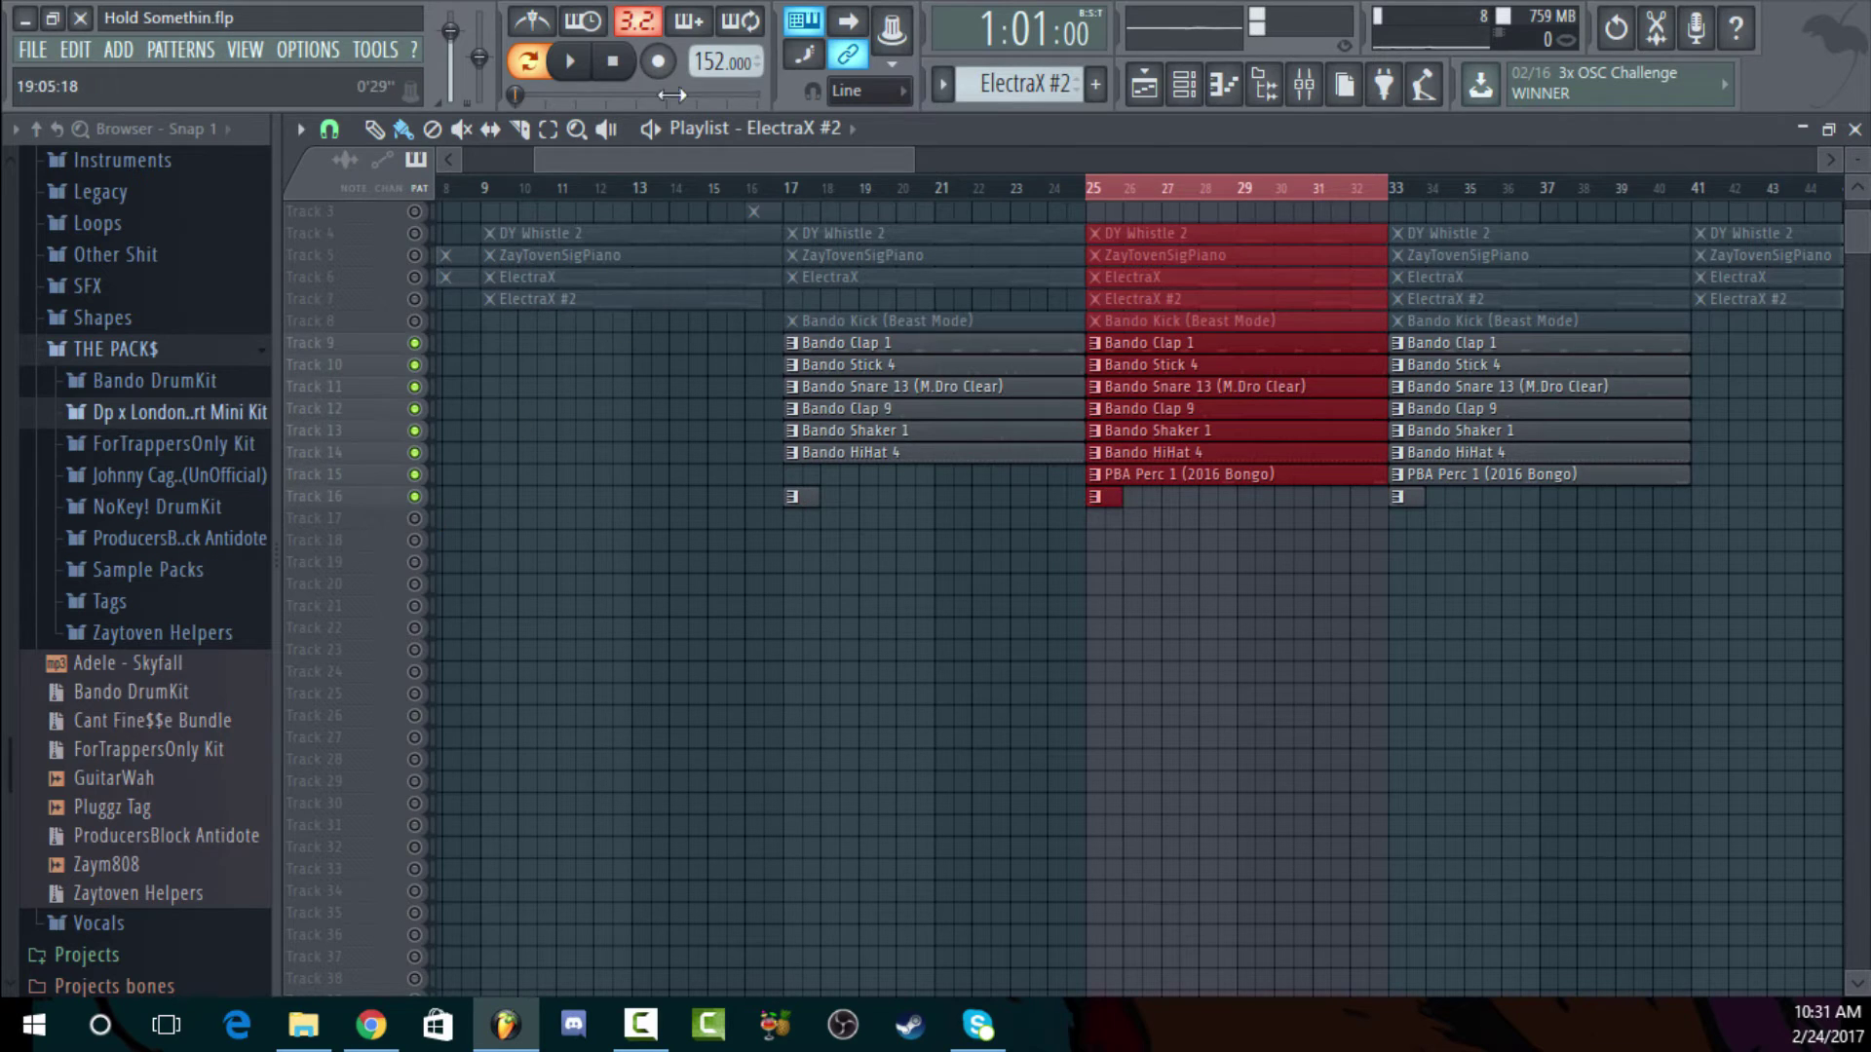
Play the selected bars in the Playlist while enabling Track 8 (Bando Kick) and Track 4 (DY Whistle 2), and stop playback
key(space)
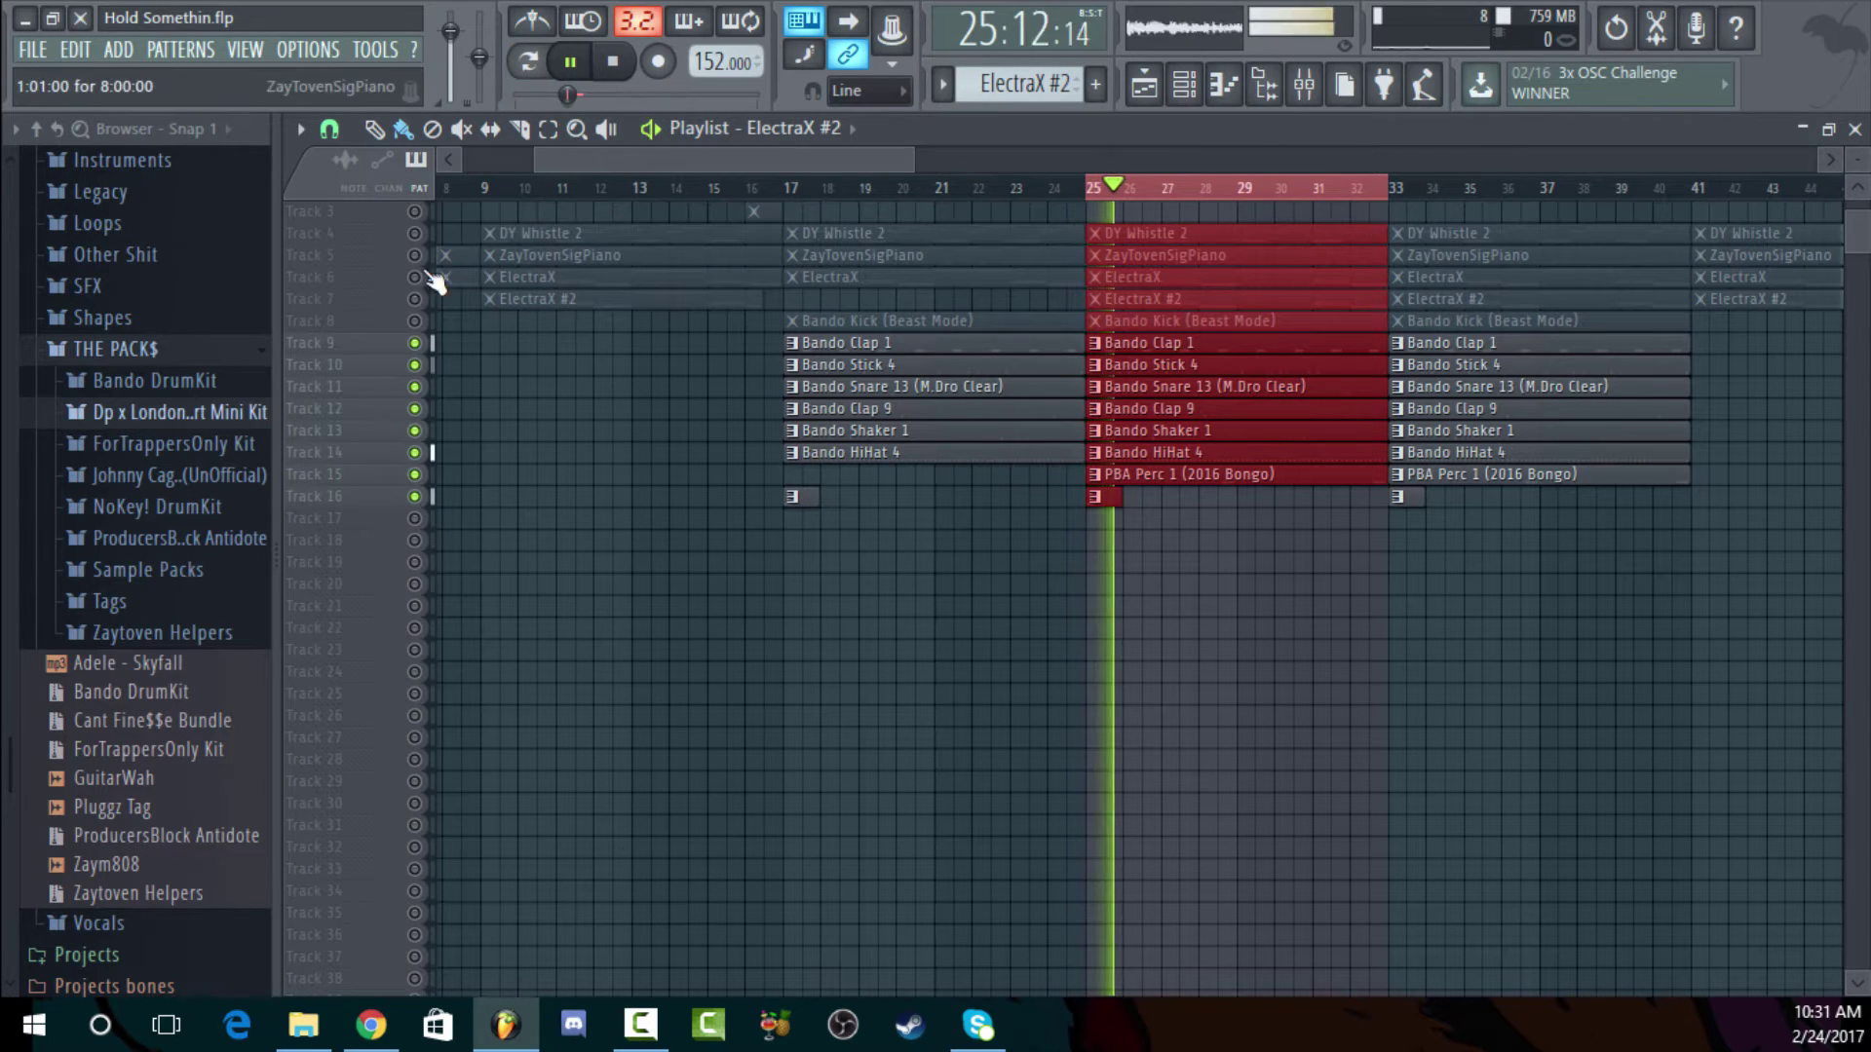
click(416, 322)
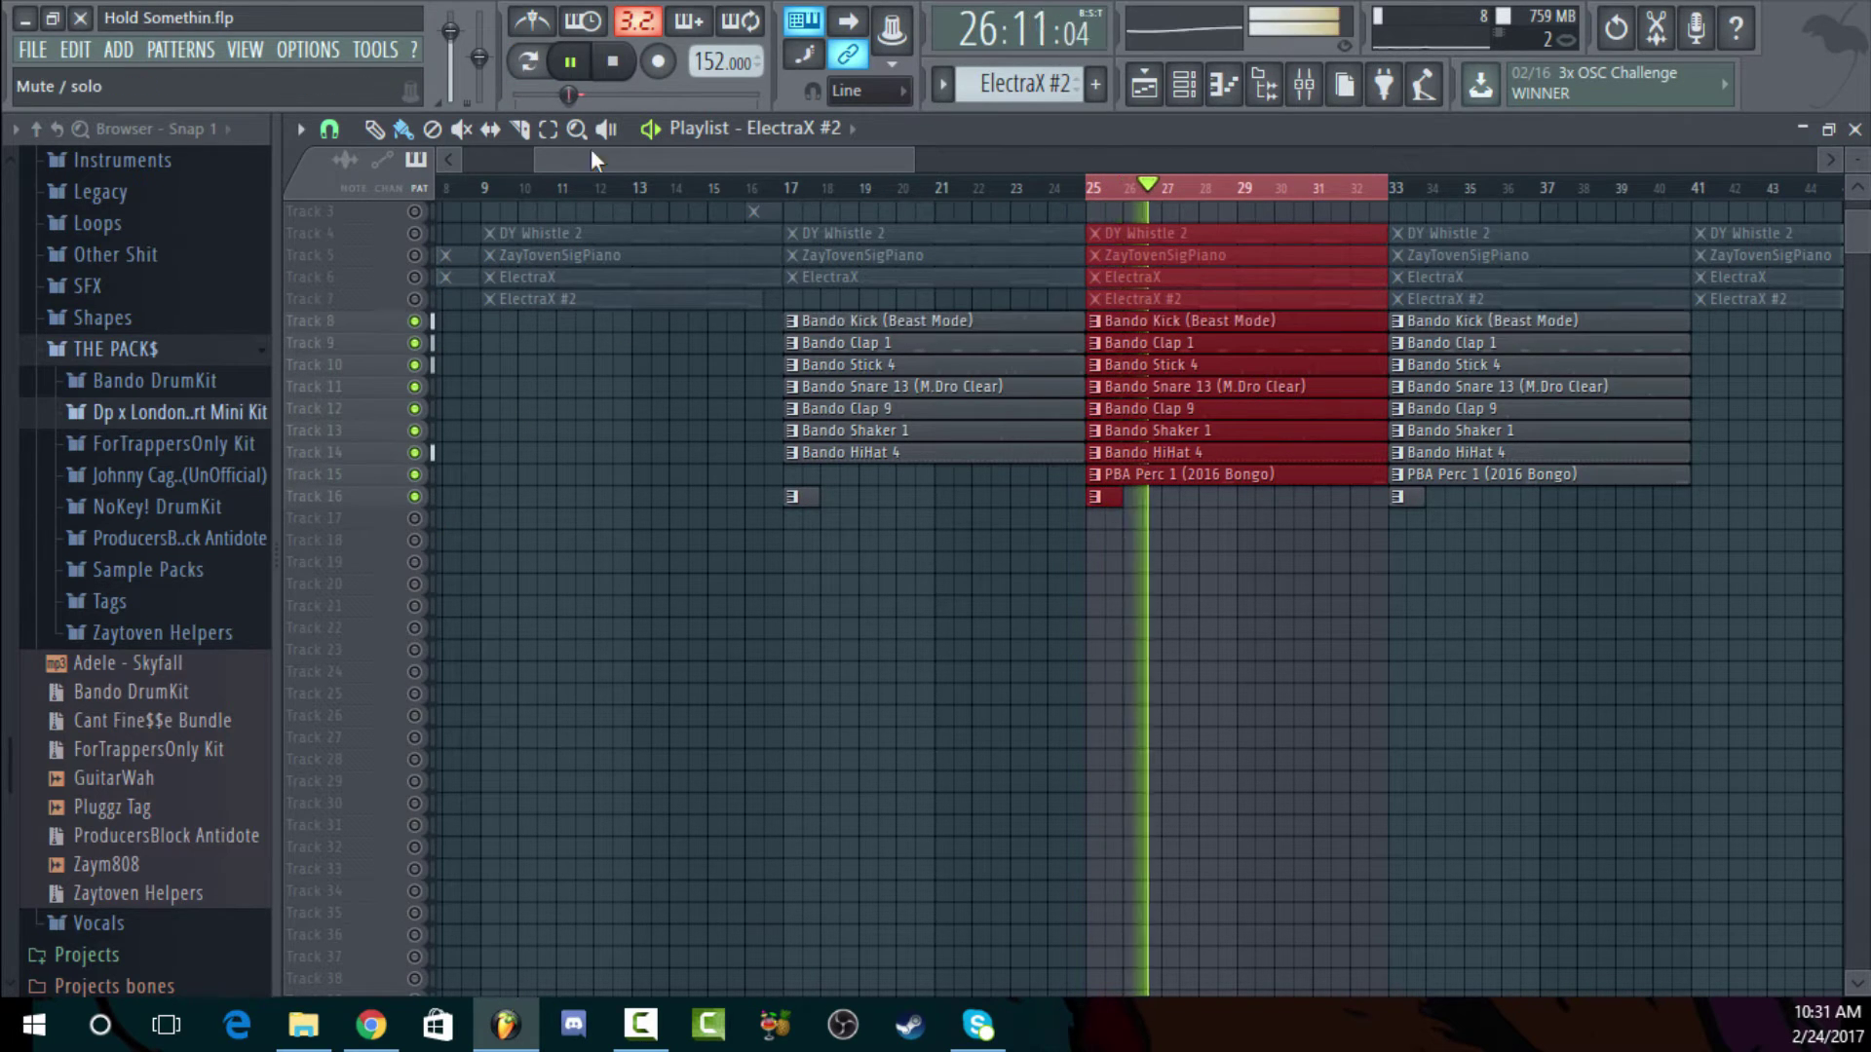
click(612, 61)
key(space)
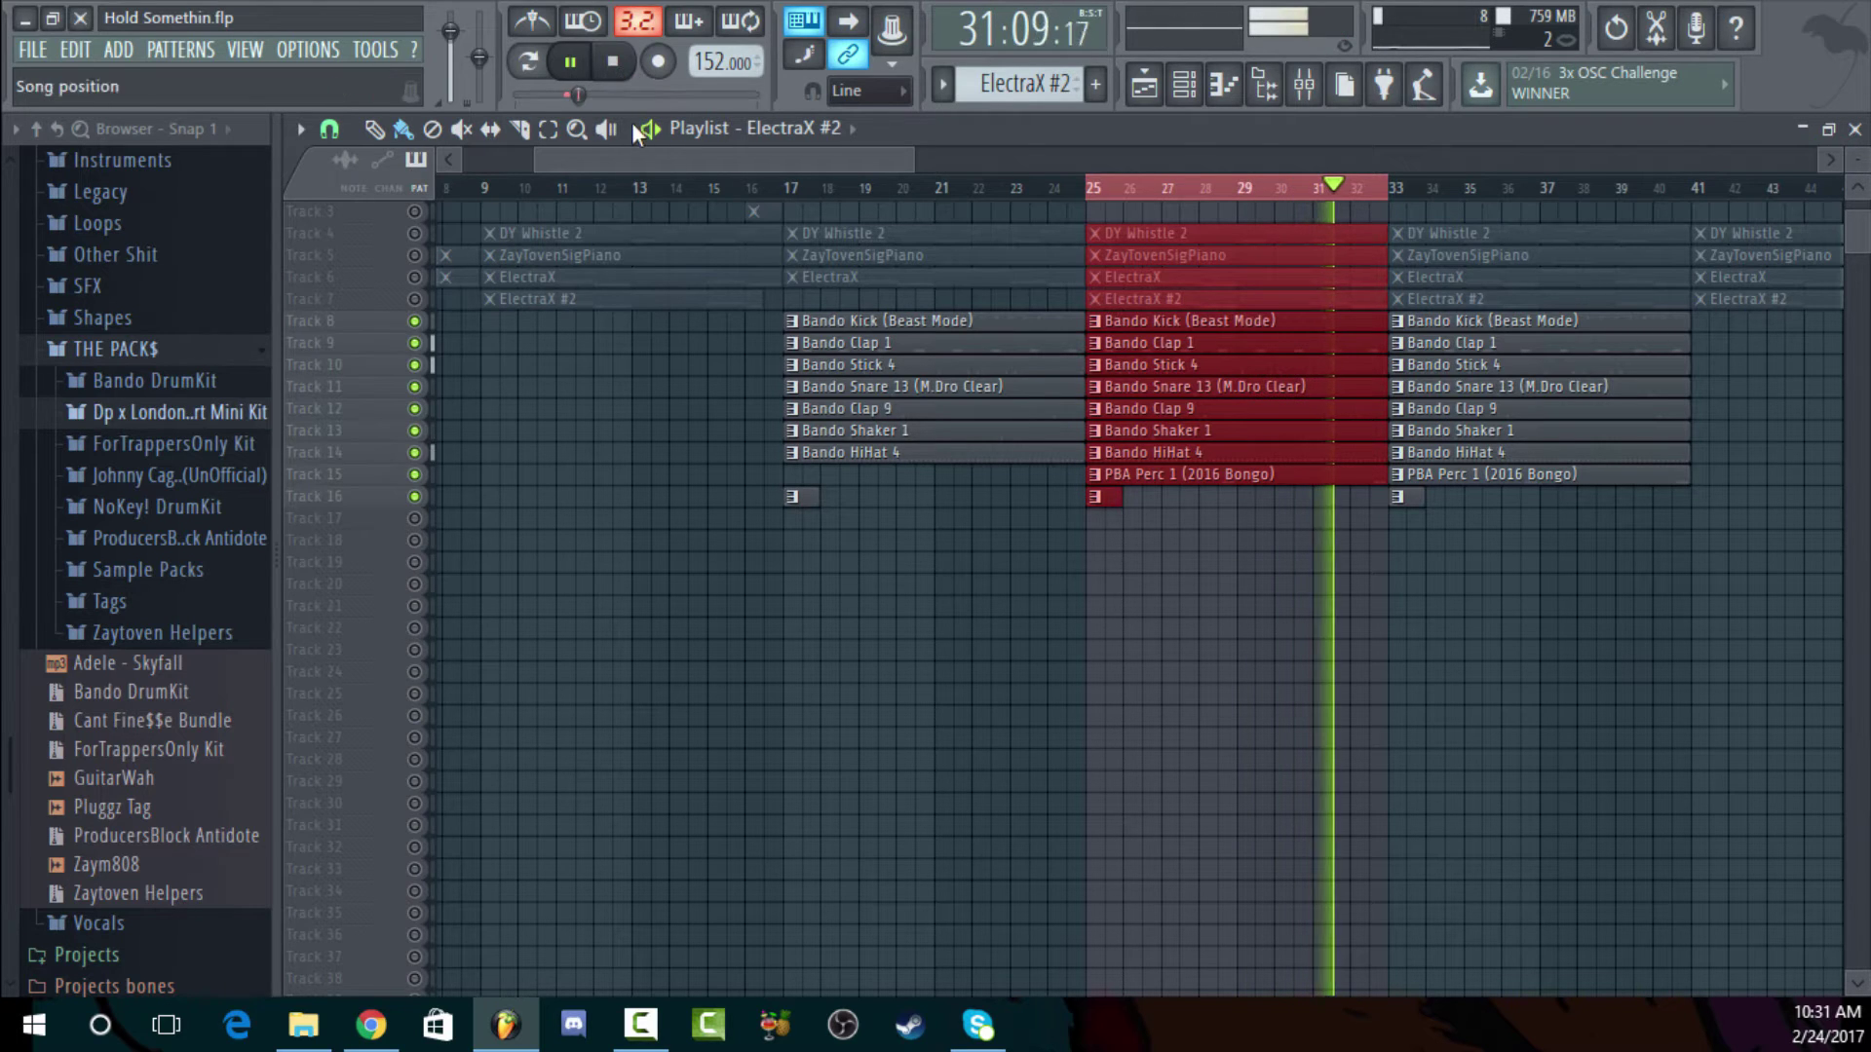
click(414, 233)
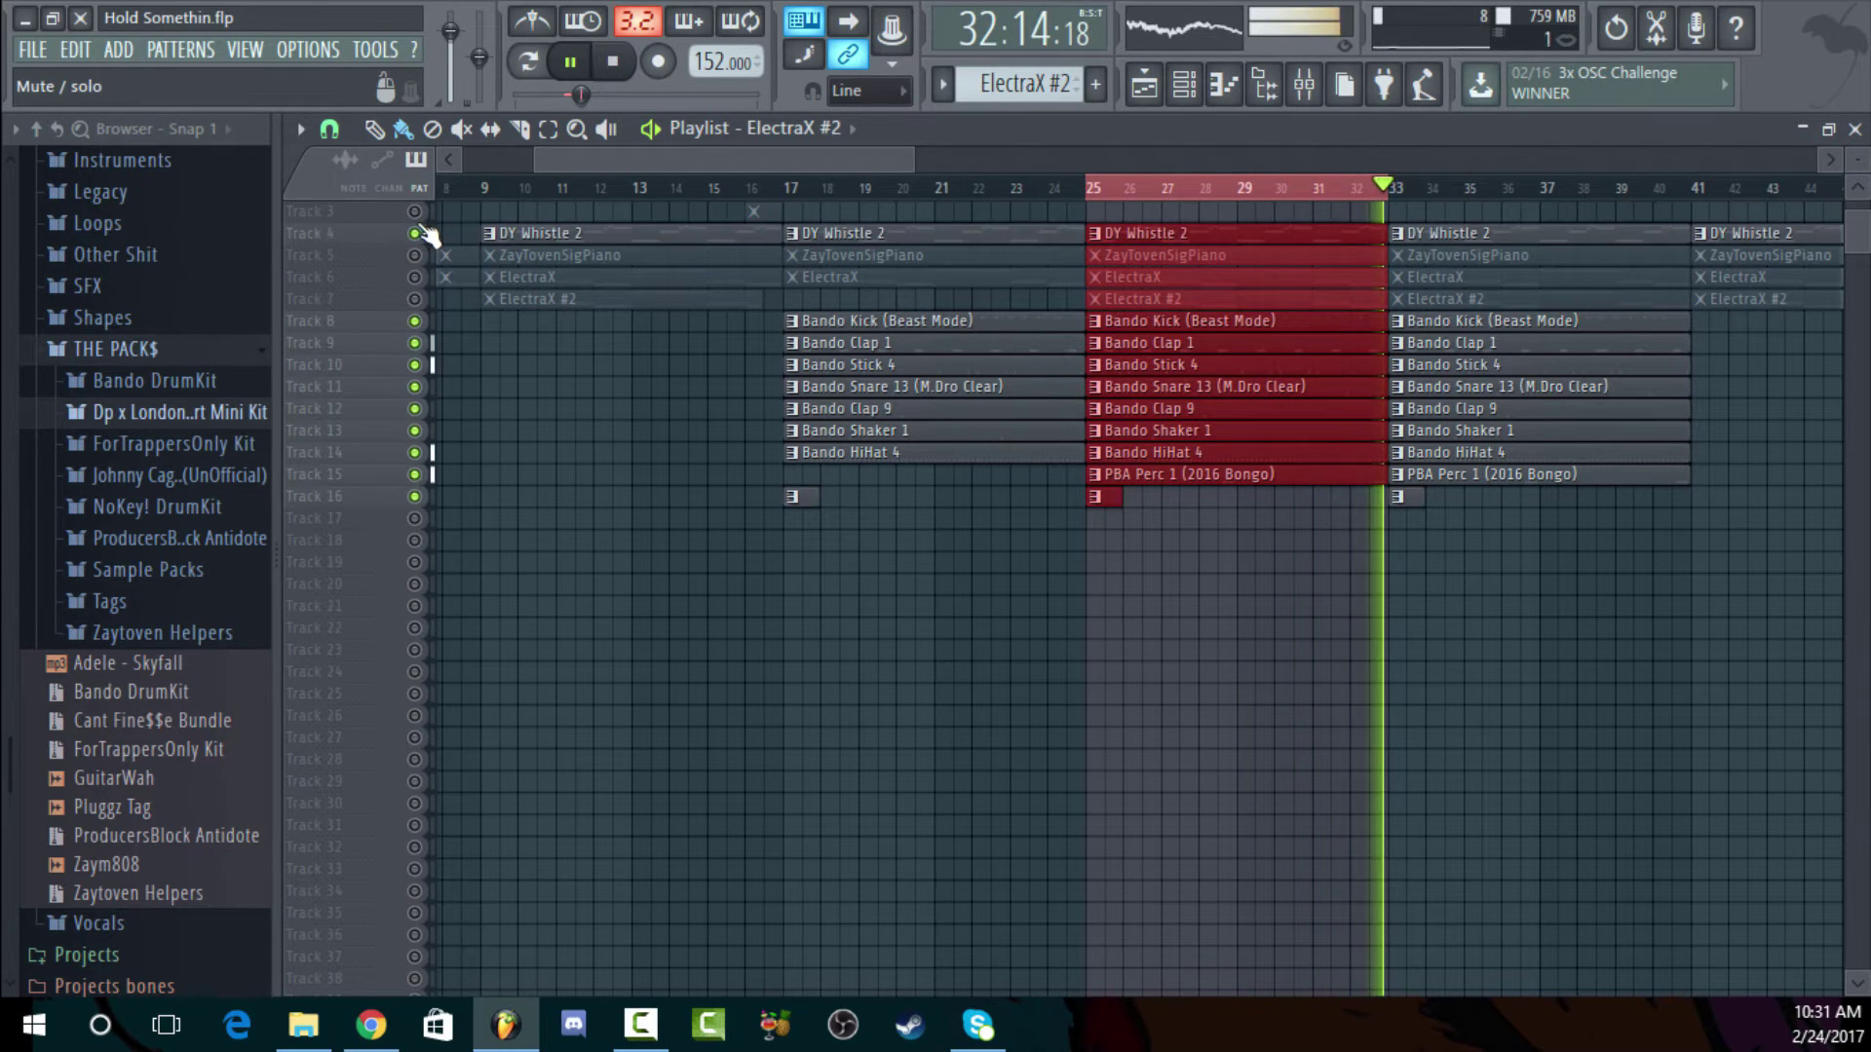
click(618, 64)
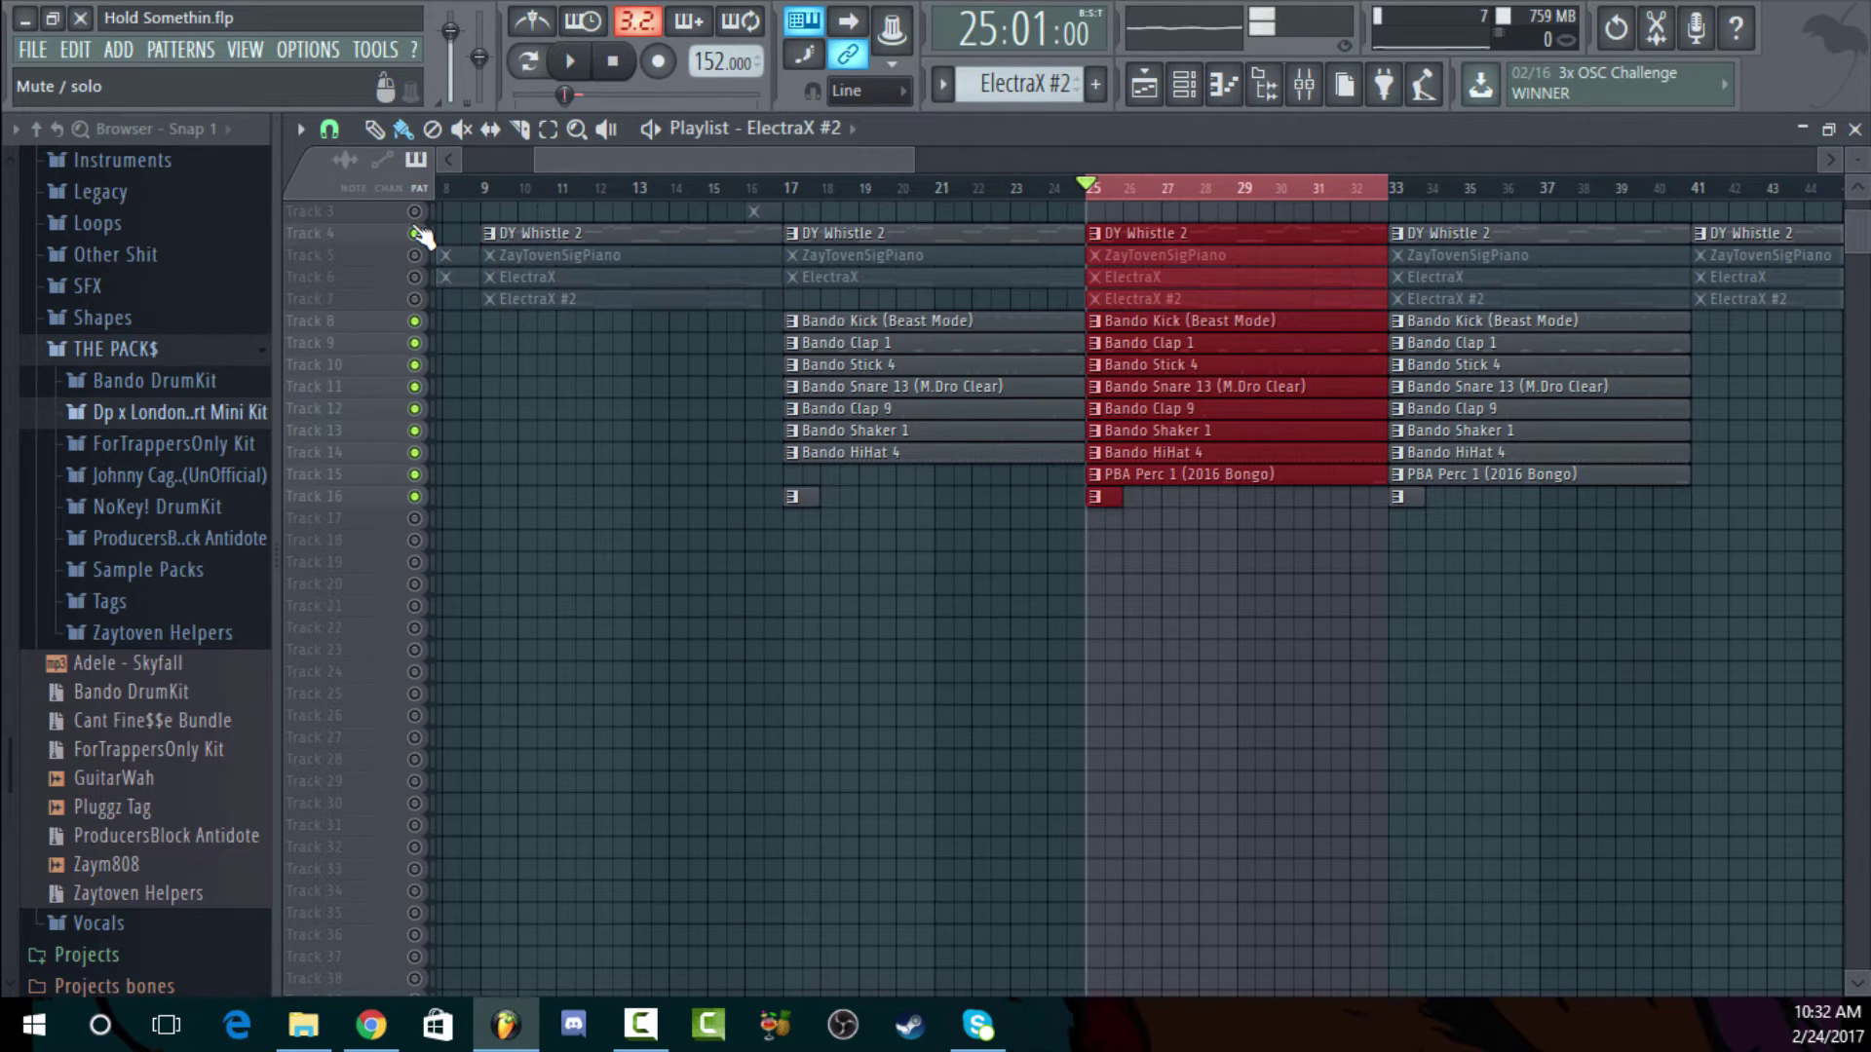
Close the Playlist, shift the Channel rack clear and expand the Bando Kick's folder of the Bando DrumKit in the browser
click(1854, 130)
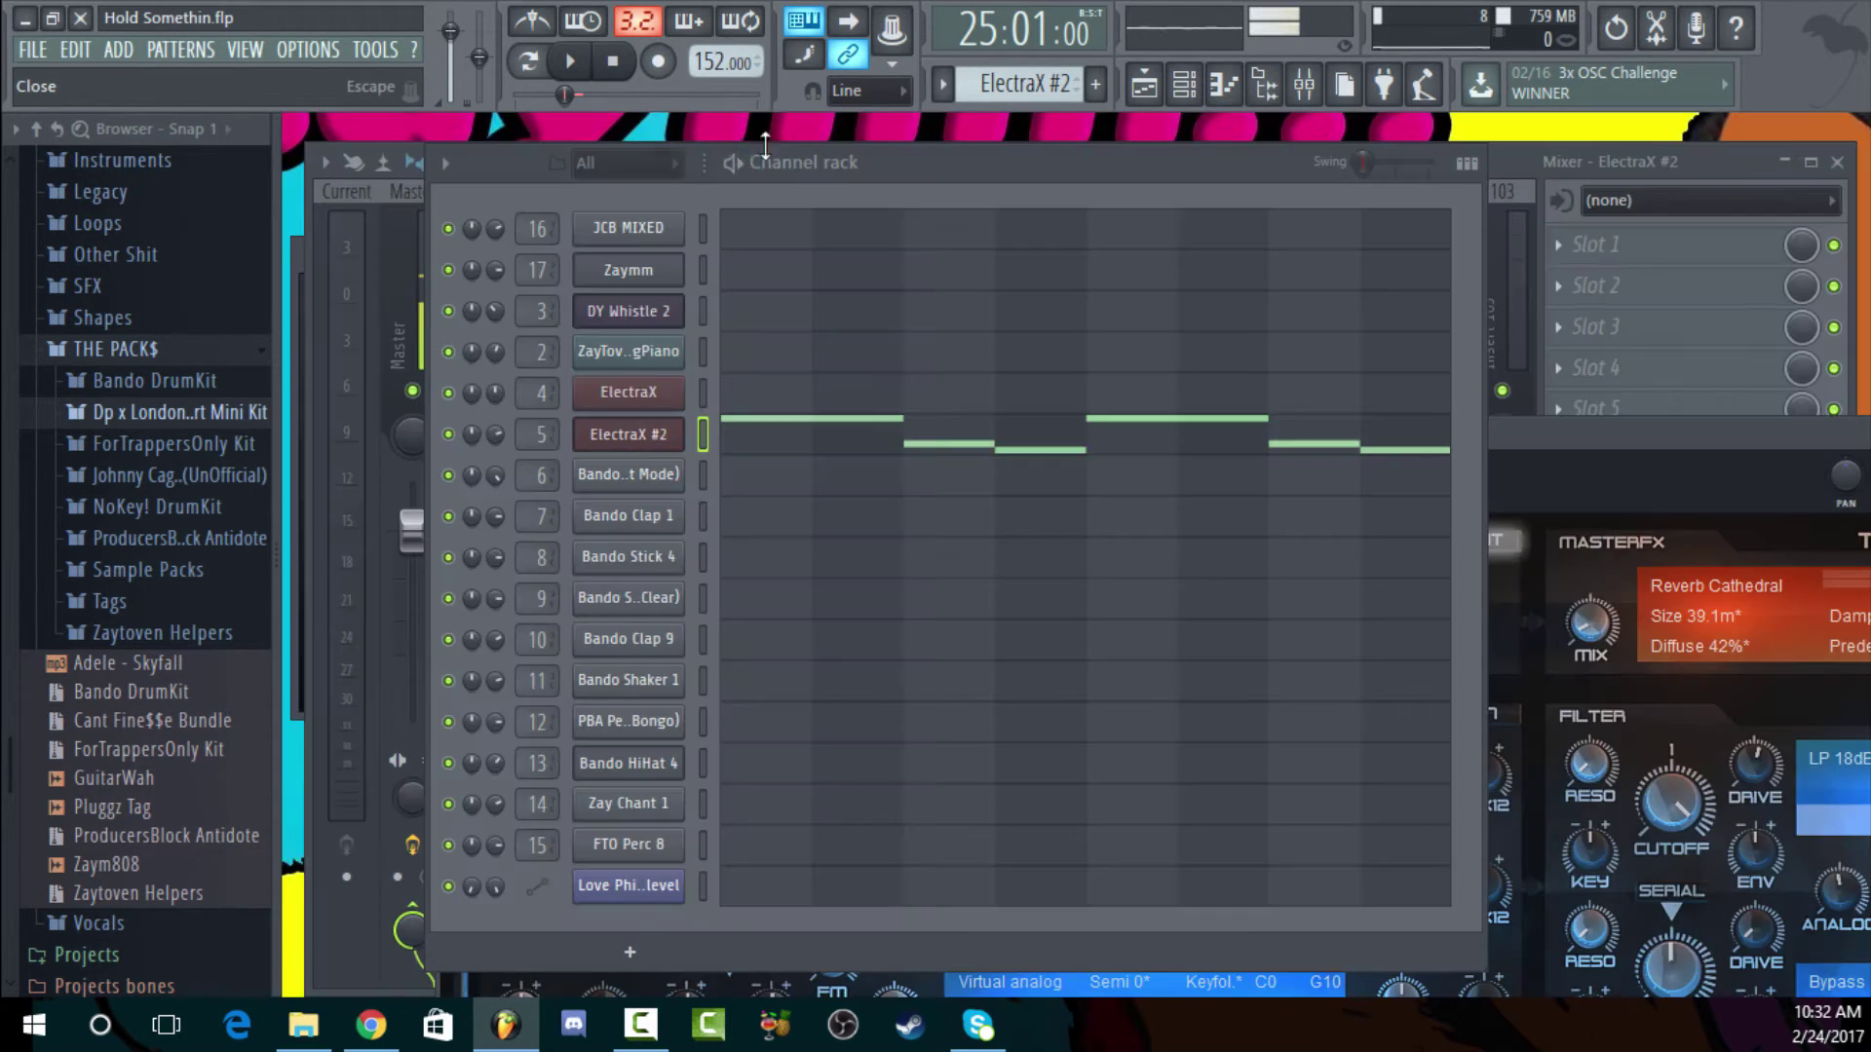
drag(937, 176, 913, 163)
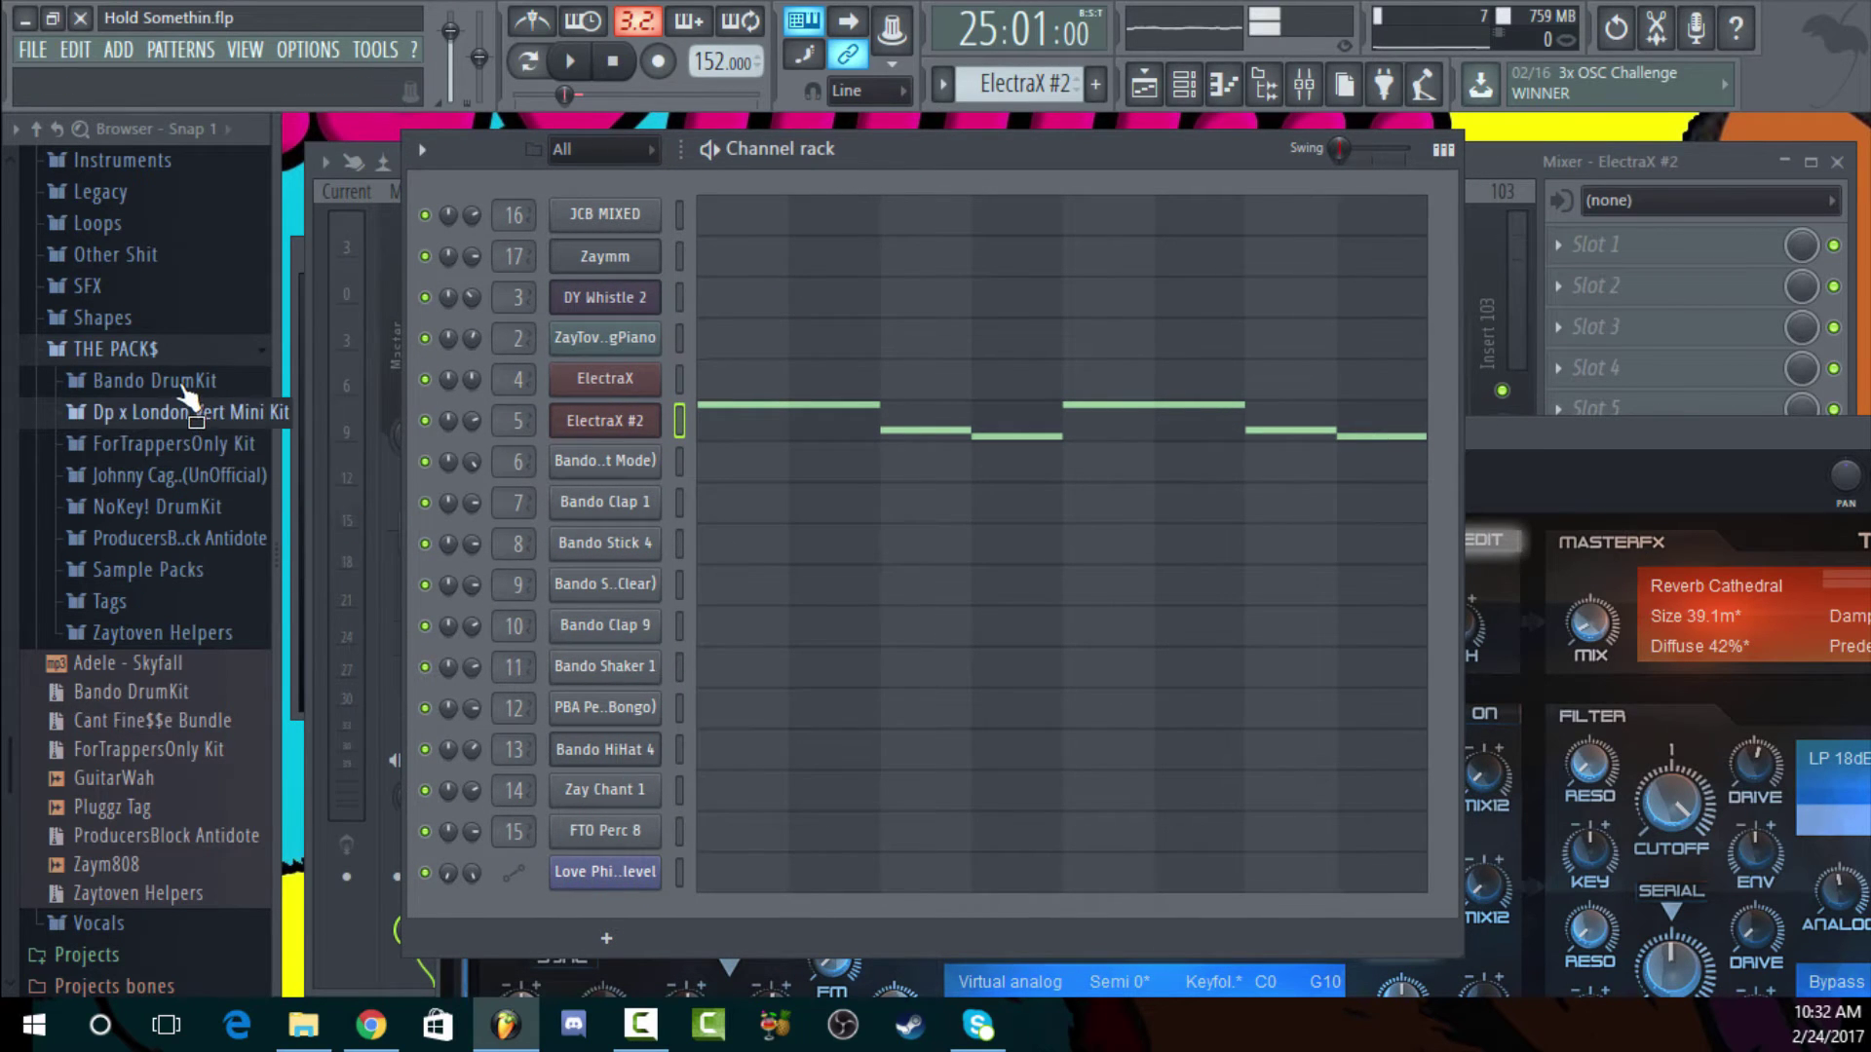
click(97, 382)
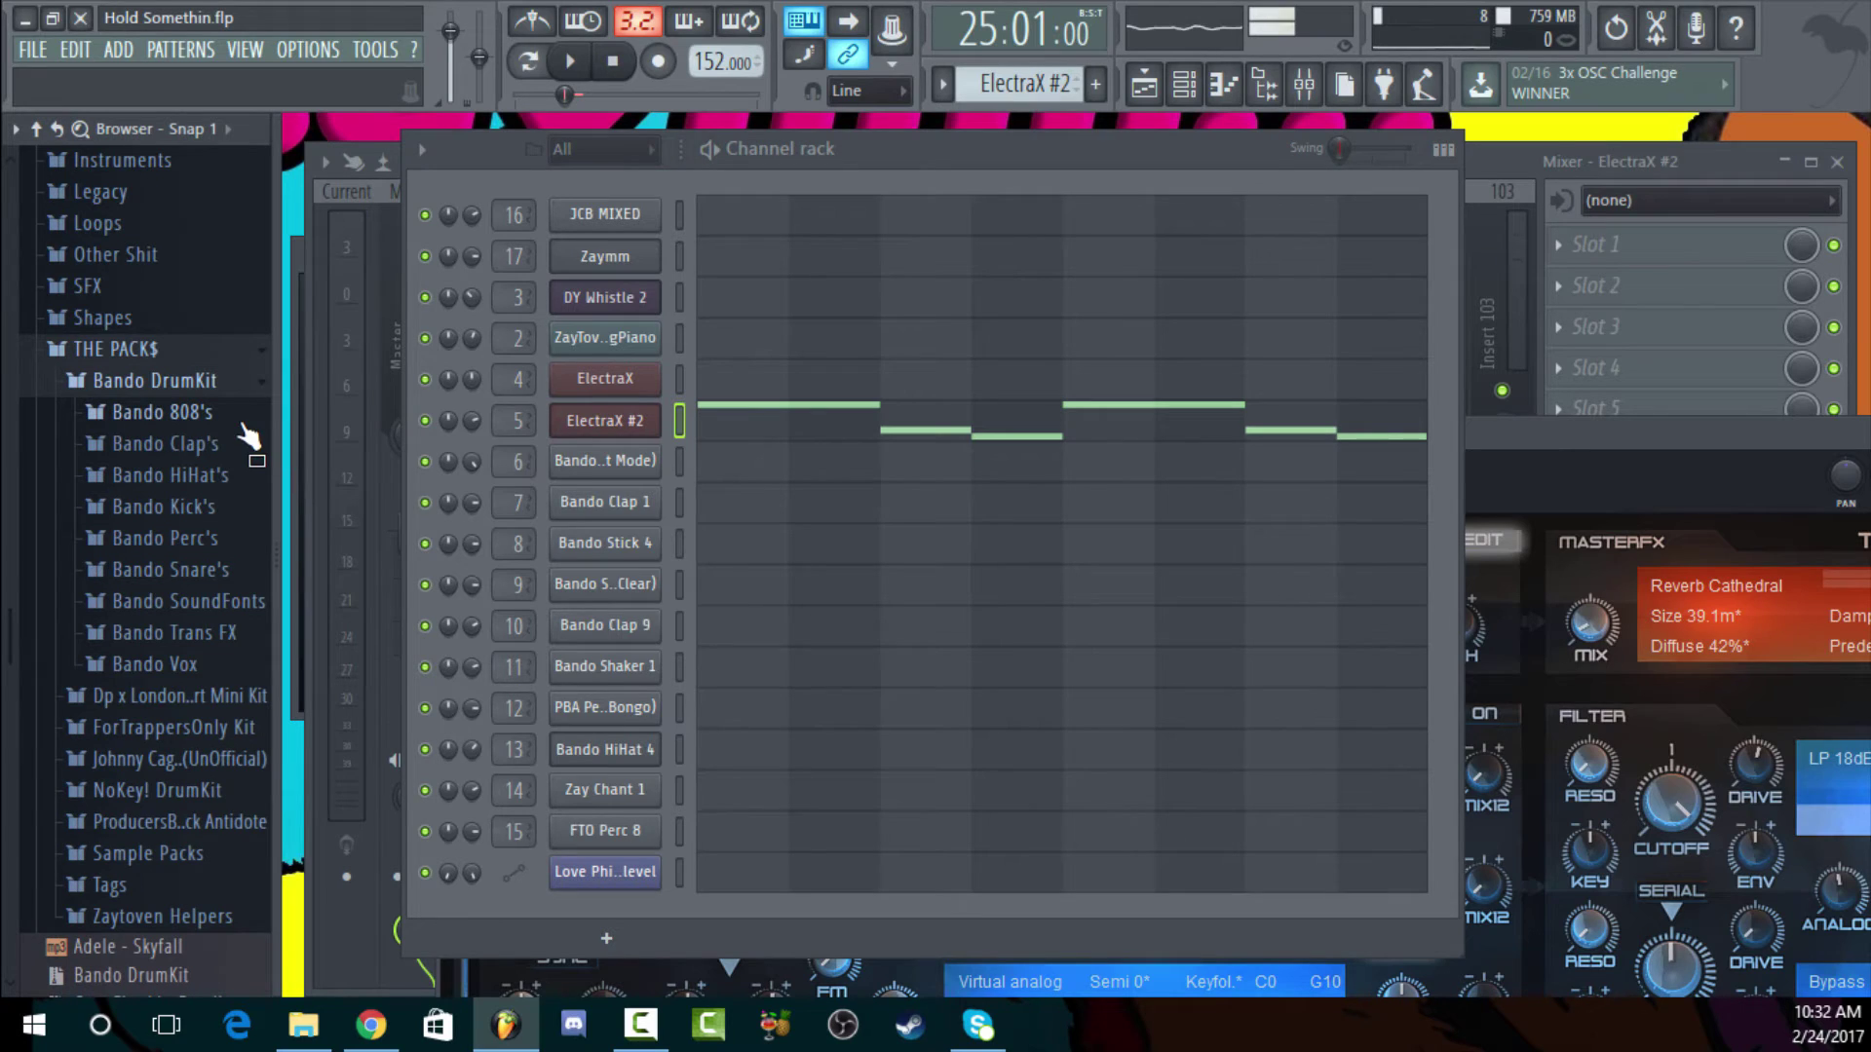
drag(248, 435, 292, 444)
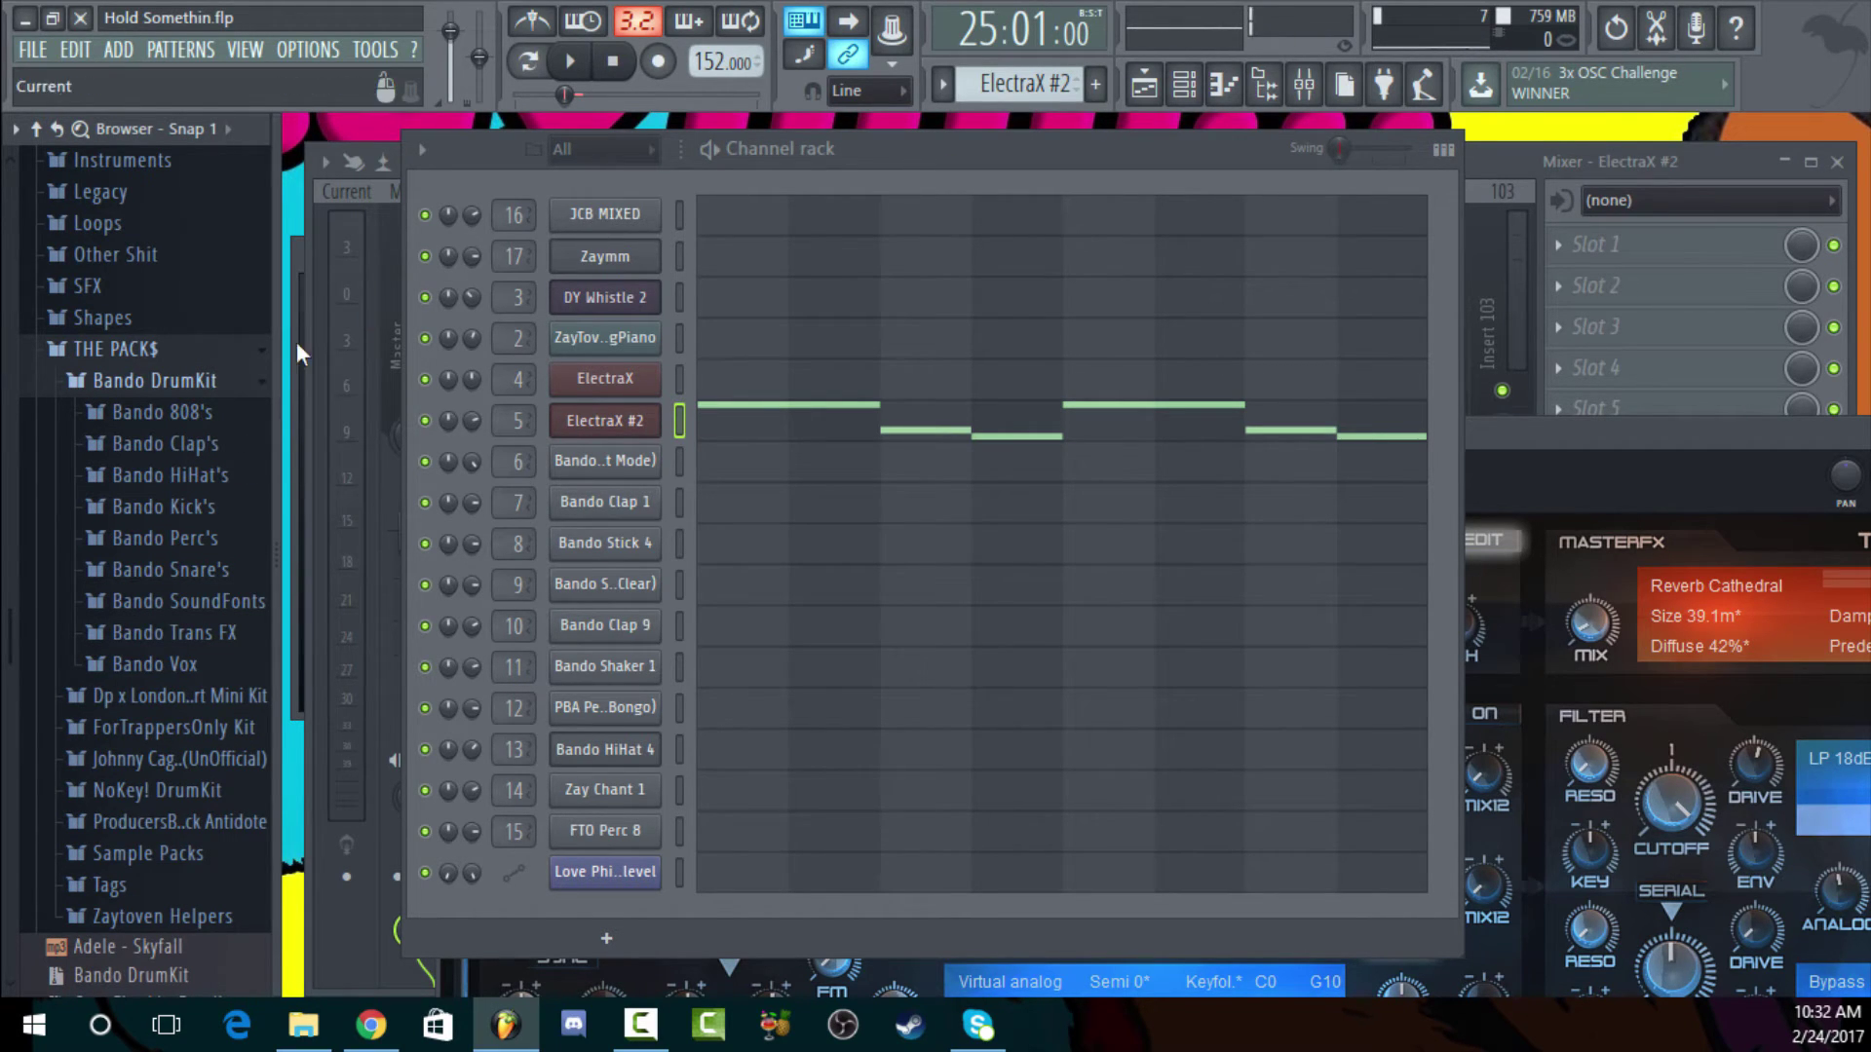
click(235, 508)
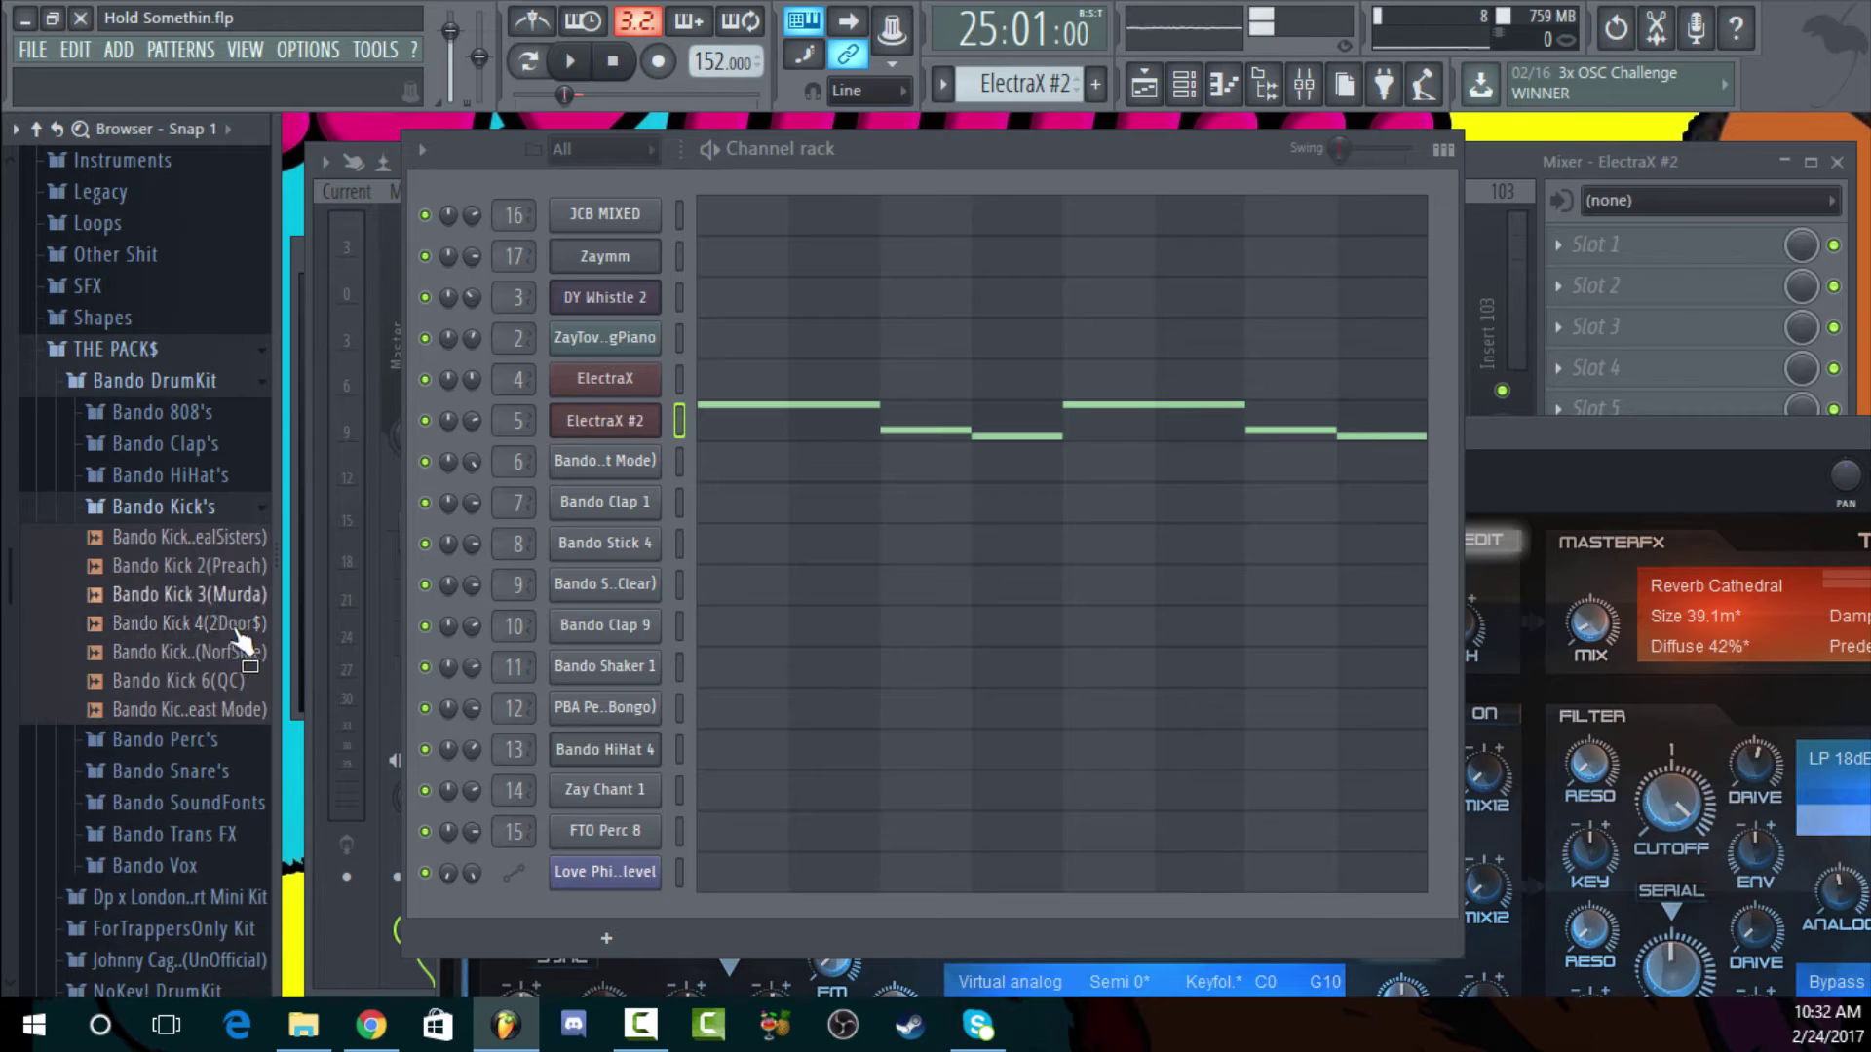
Audition the Bando kick samples, including Murda, RealSisters, QC, NorfSide, 2Door$ and Beast Mode
click(213, 600)
click(190, 537)
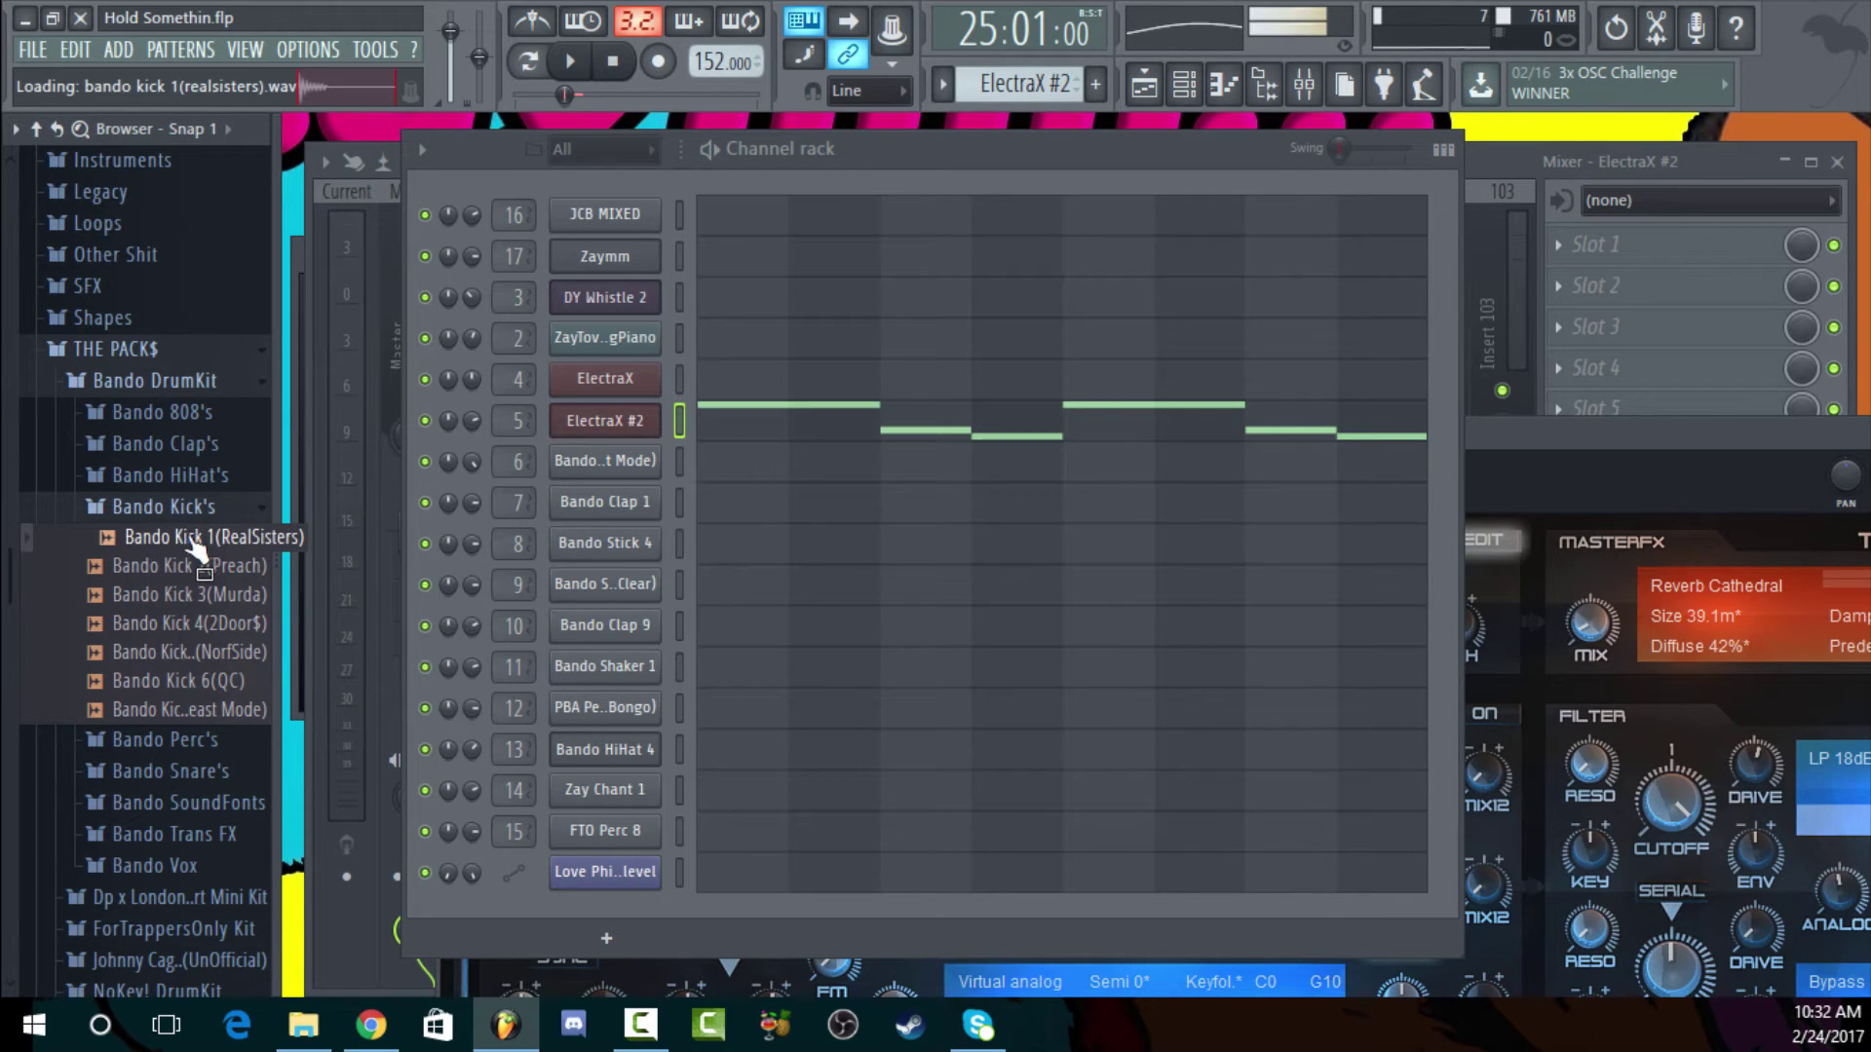
click(206, 686)
click(229, 652)
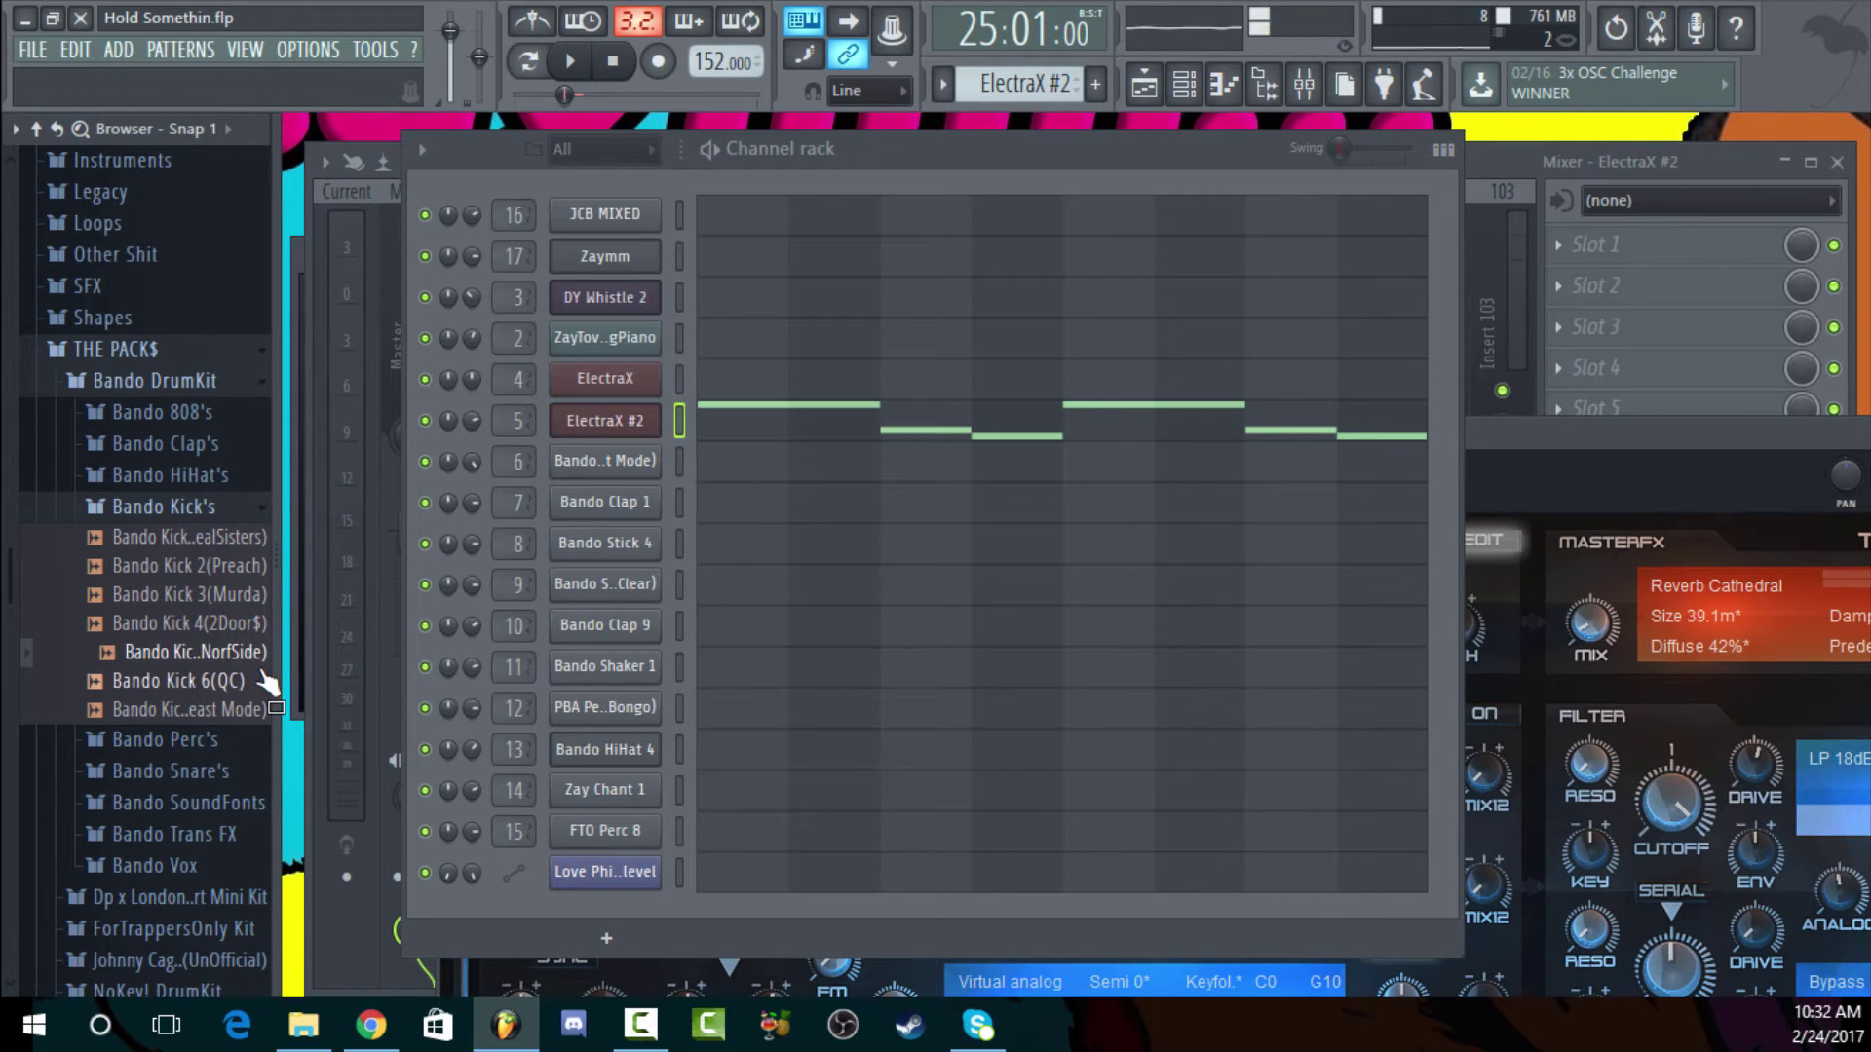
click(235, 633)
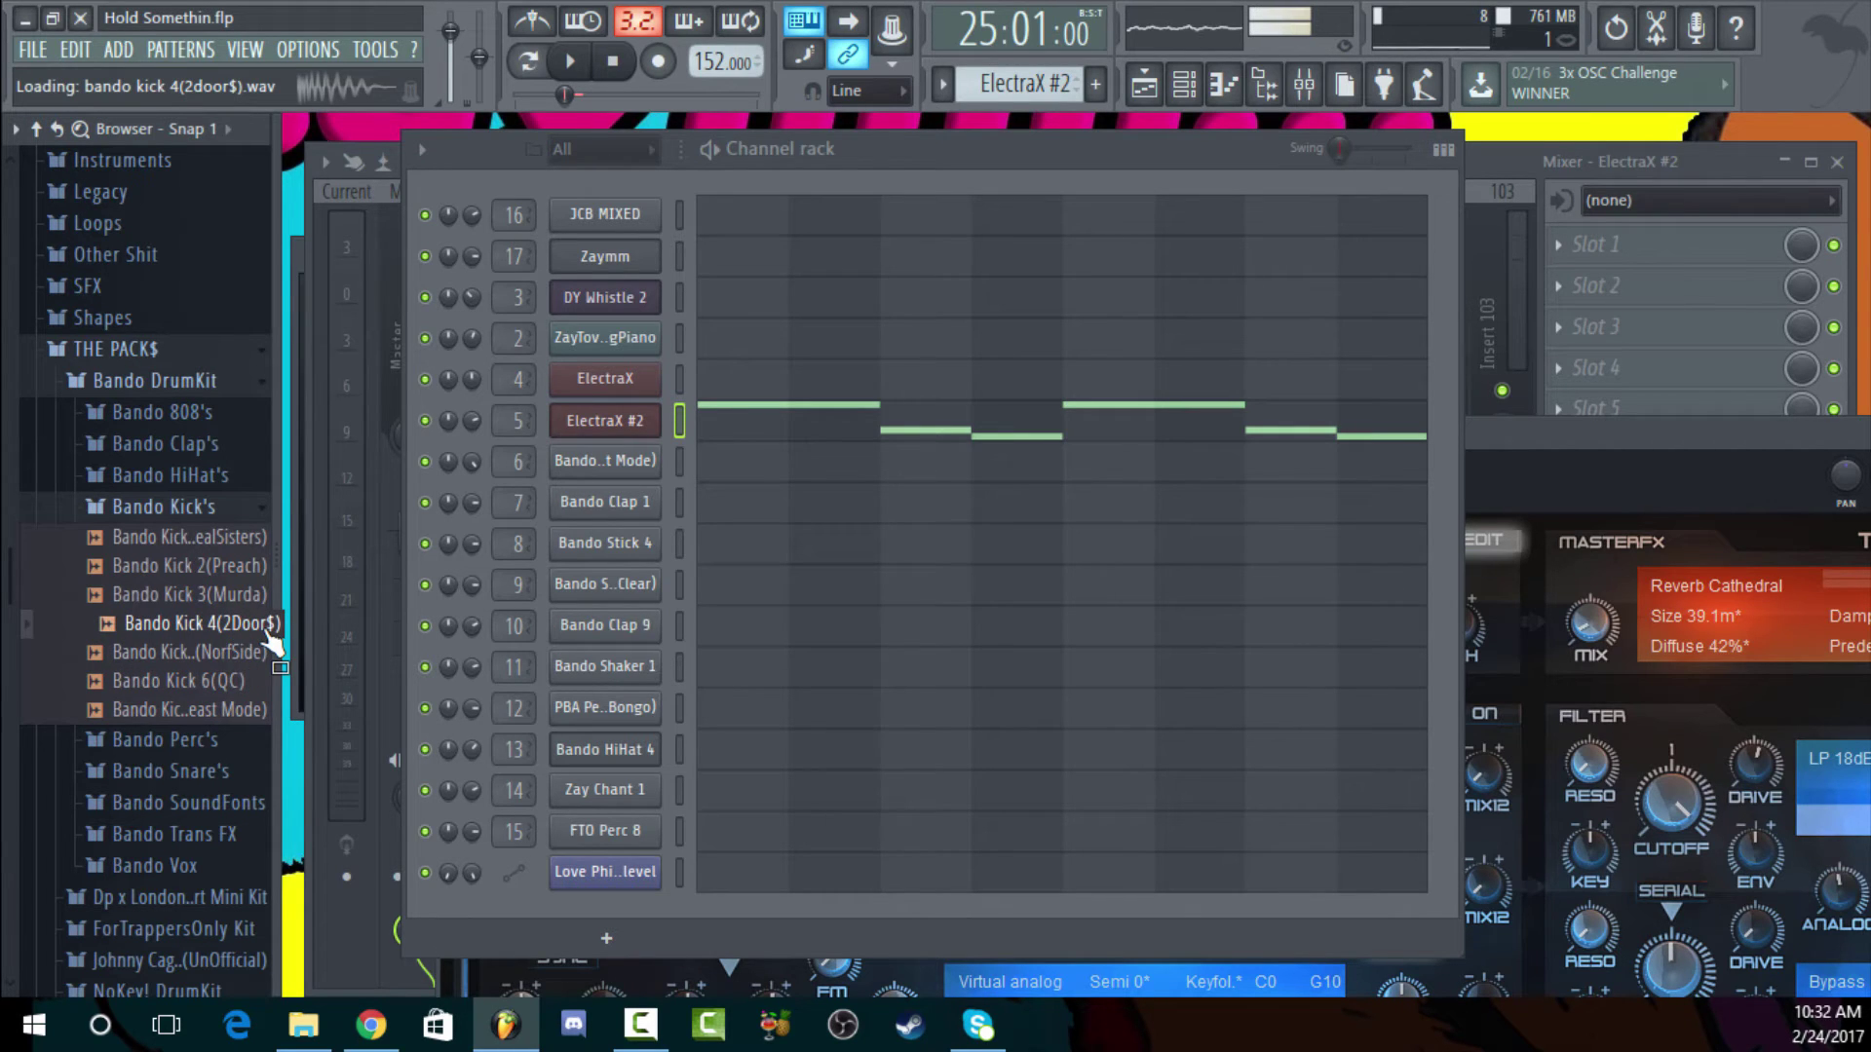
click(234, 721)
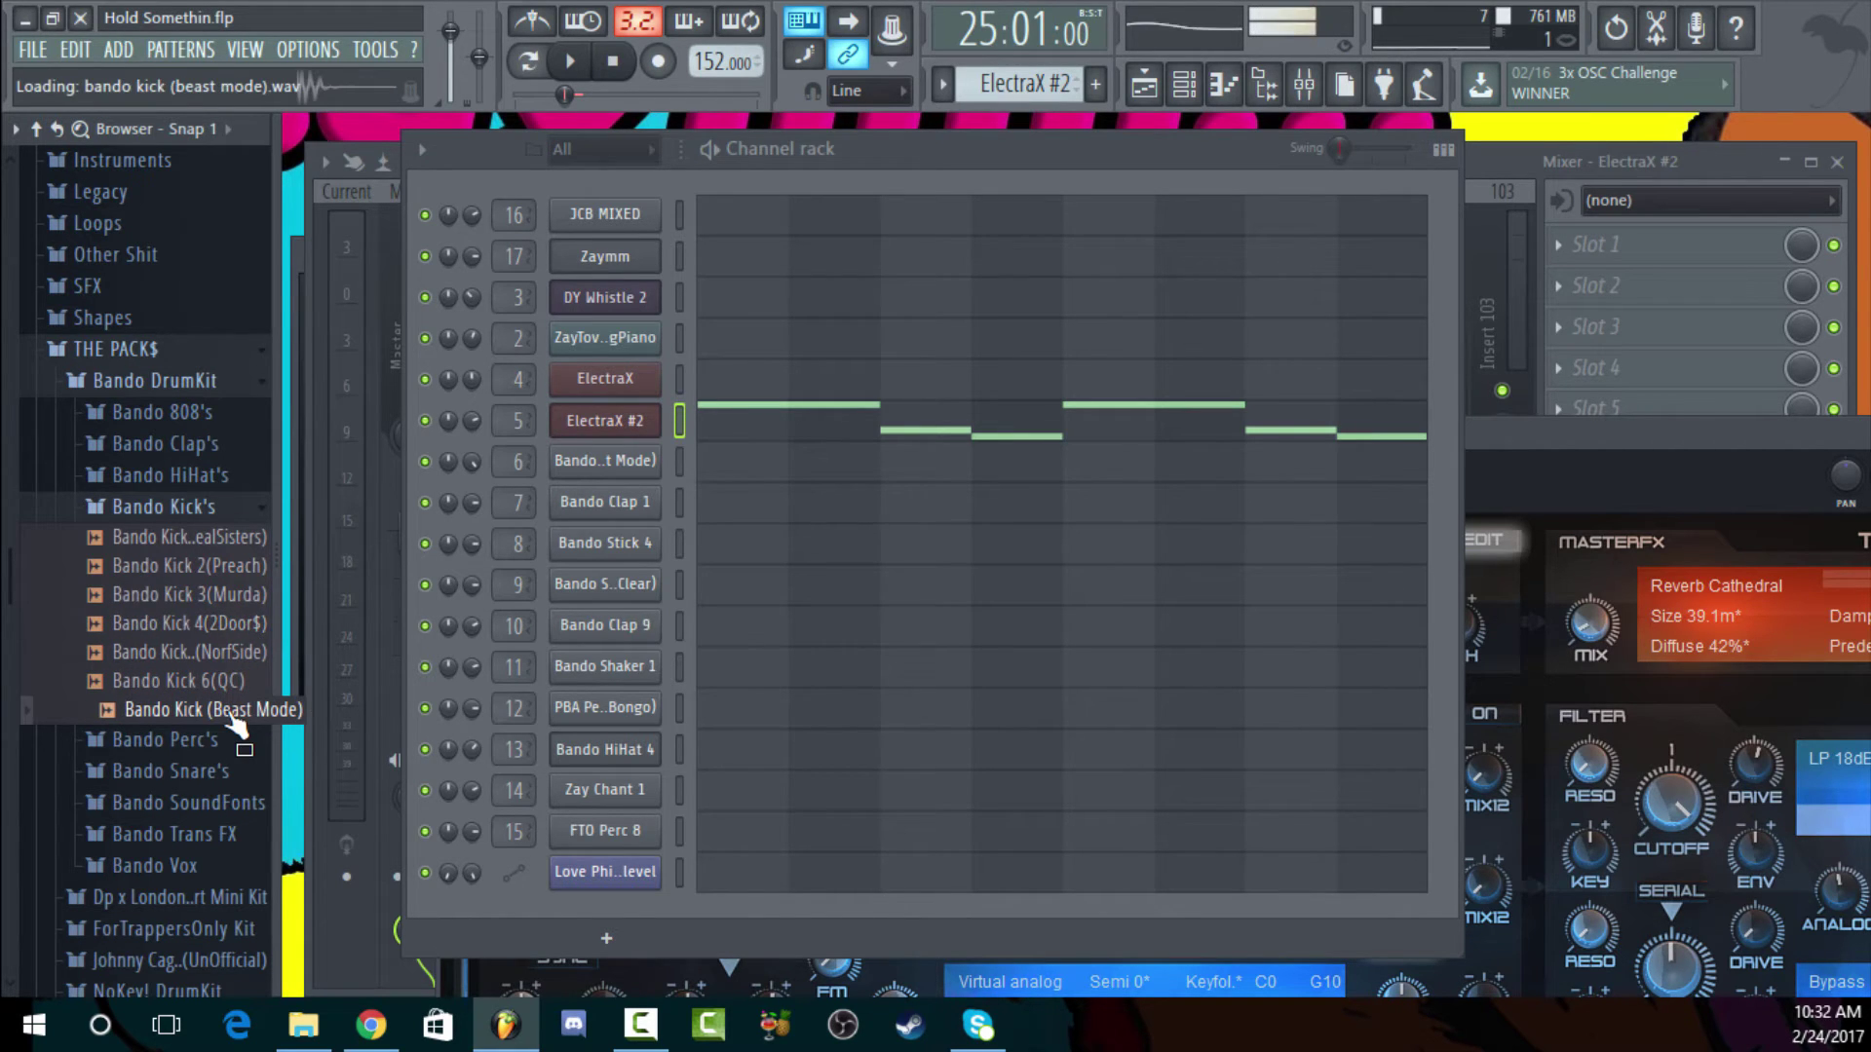
click(209, 723)
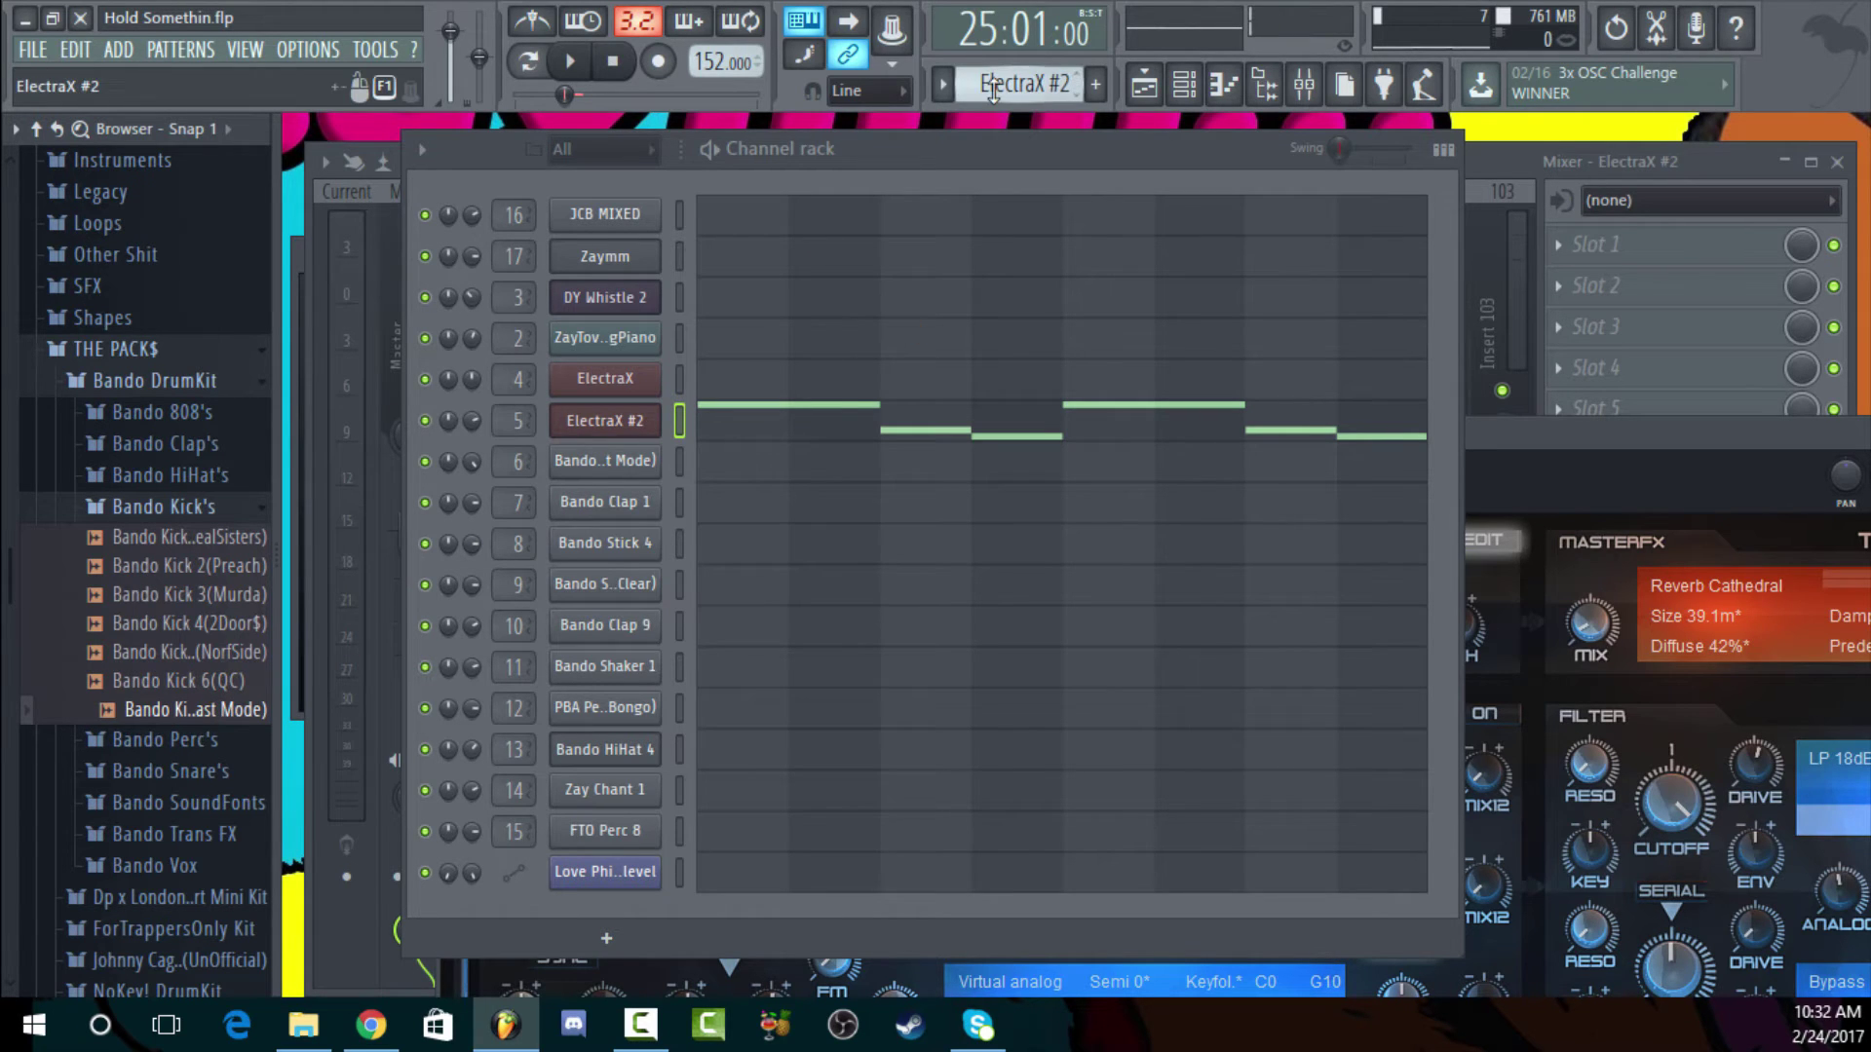
Switch to the Bando Kick (Beast Mode) pattern, mute Track 4 in the Playlist and play the drum tracks alone
scroll(992, 90, down, 1)
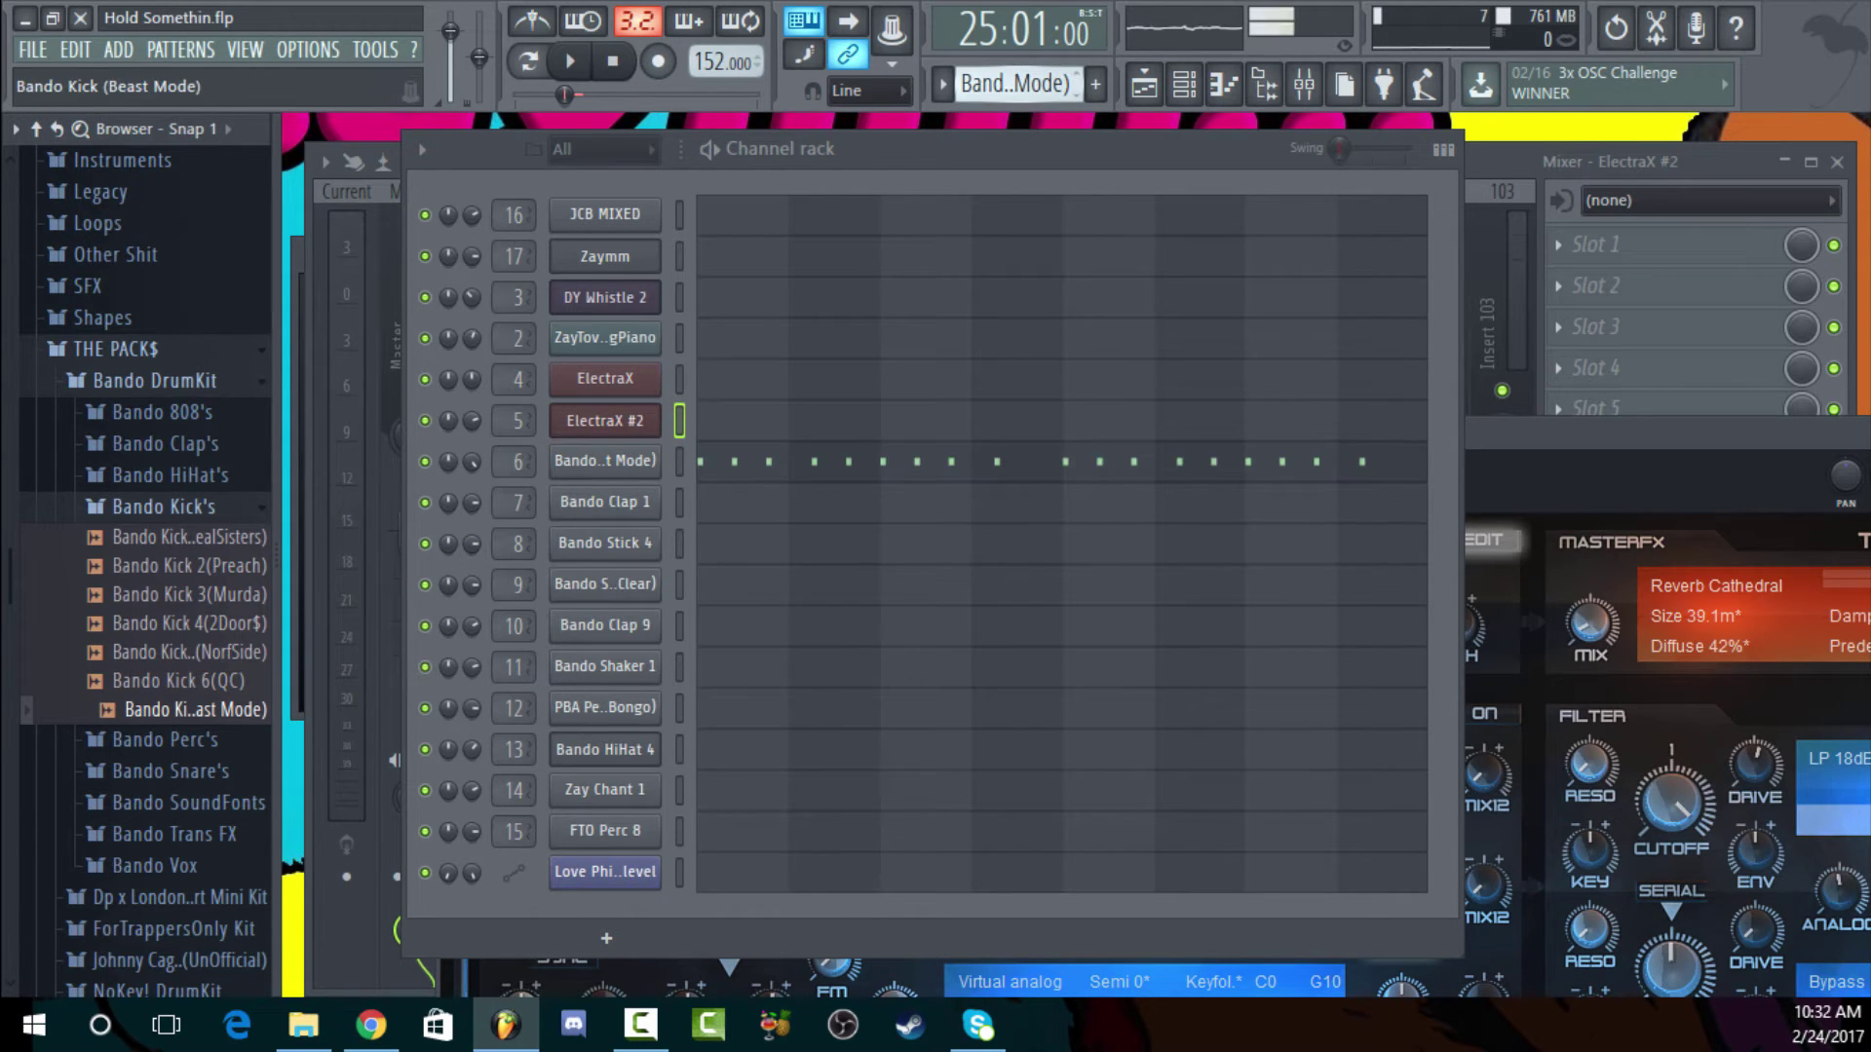
click(1147, 86)
click(415, 234)
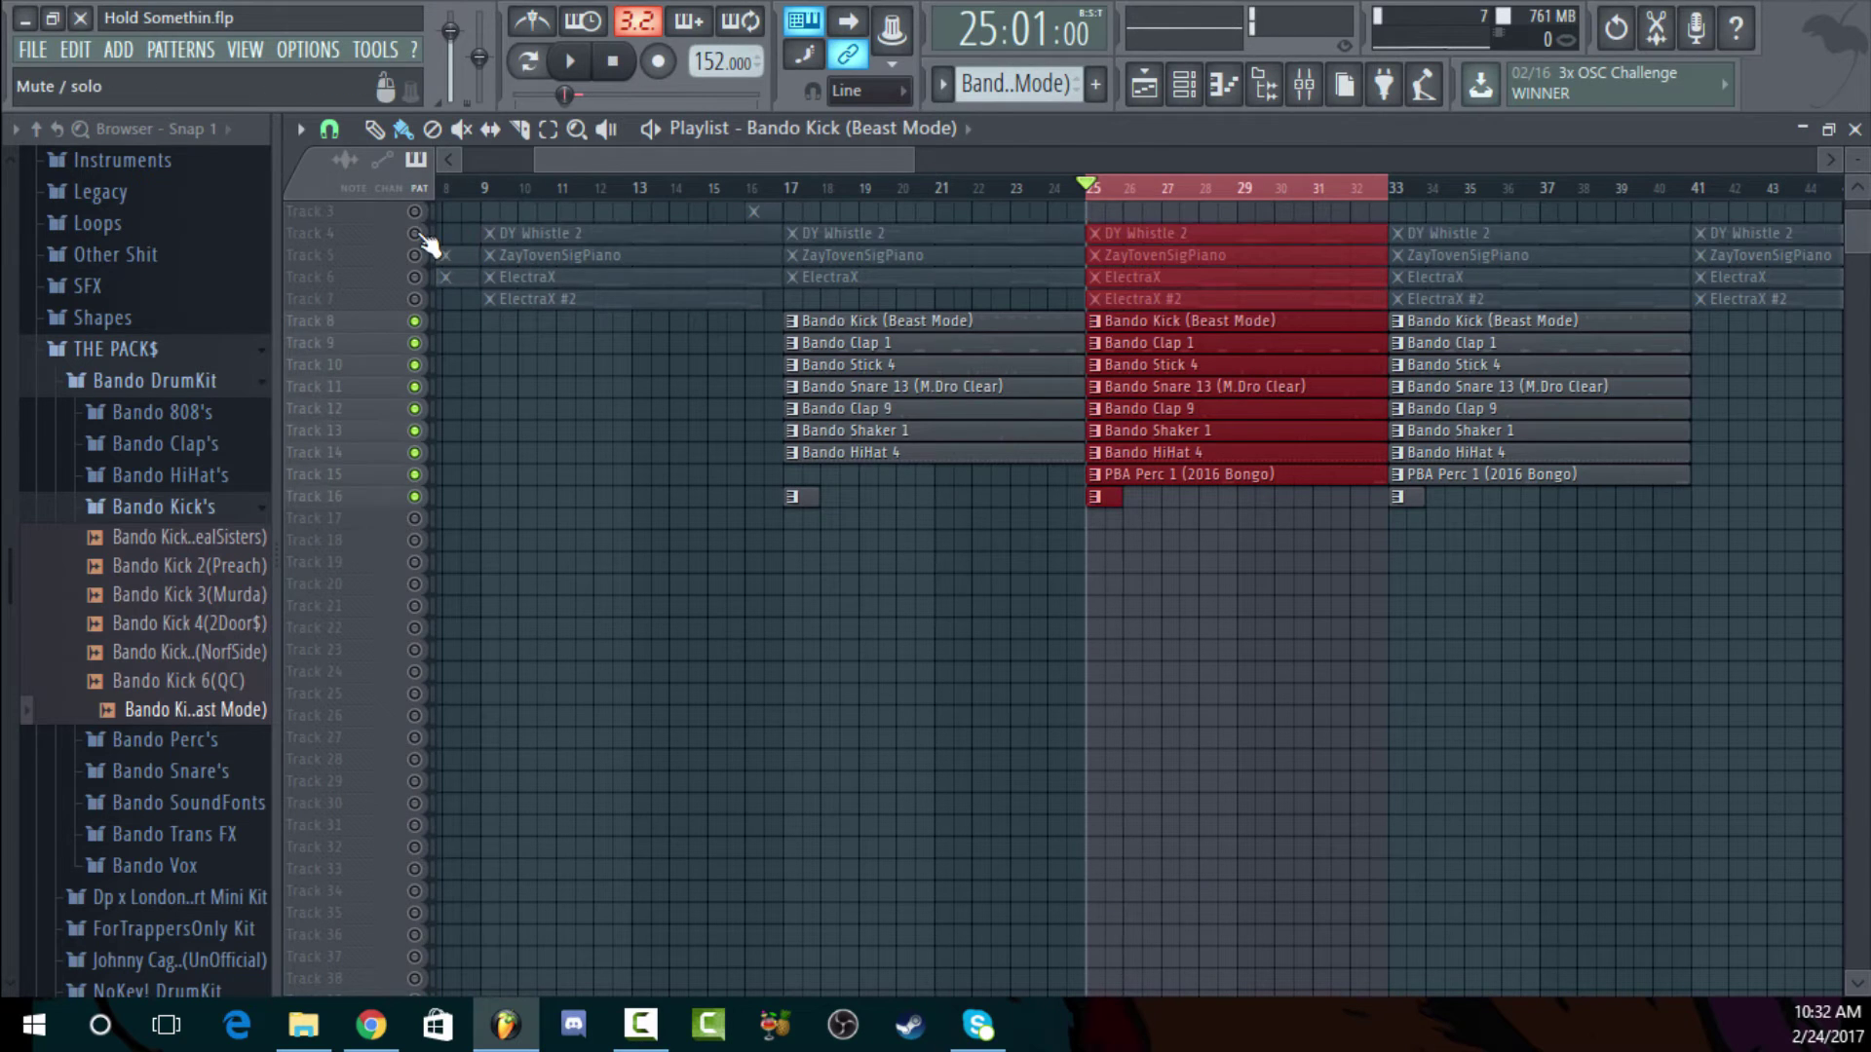
key(space)
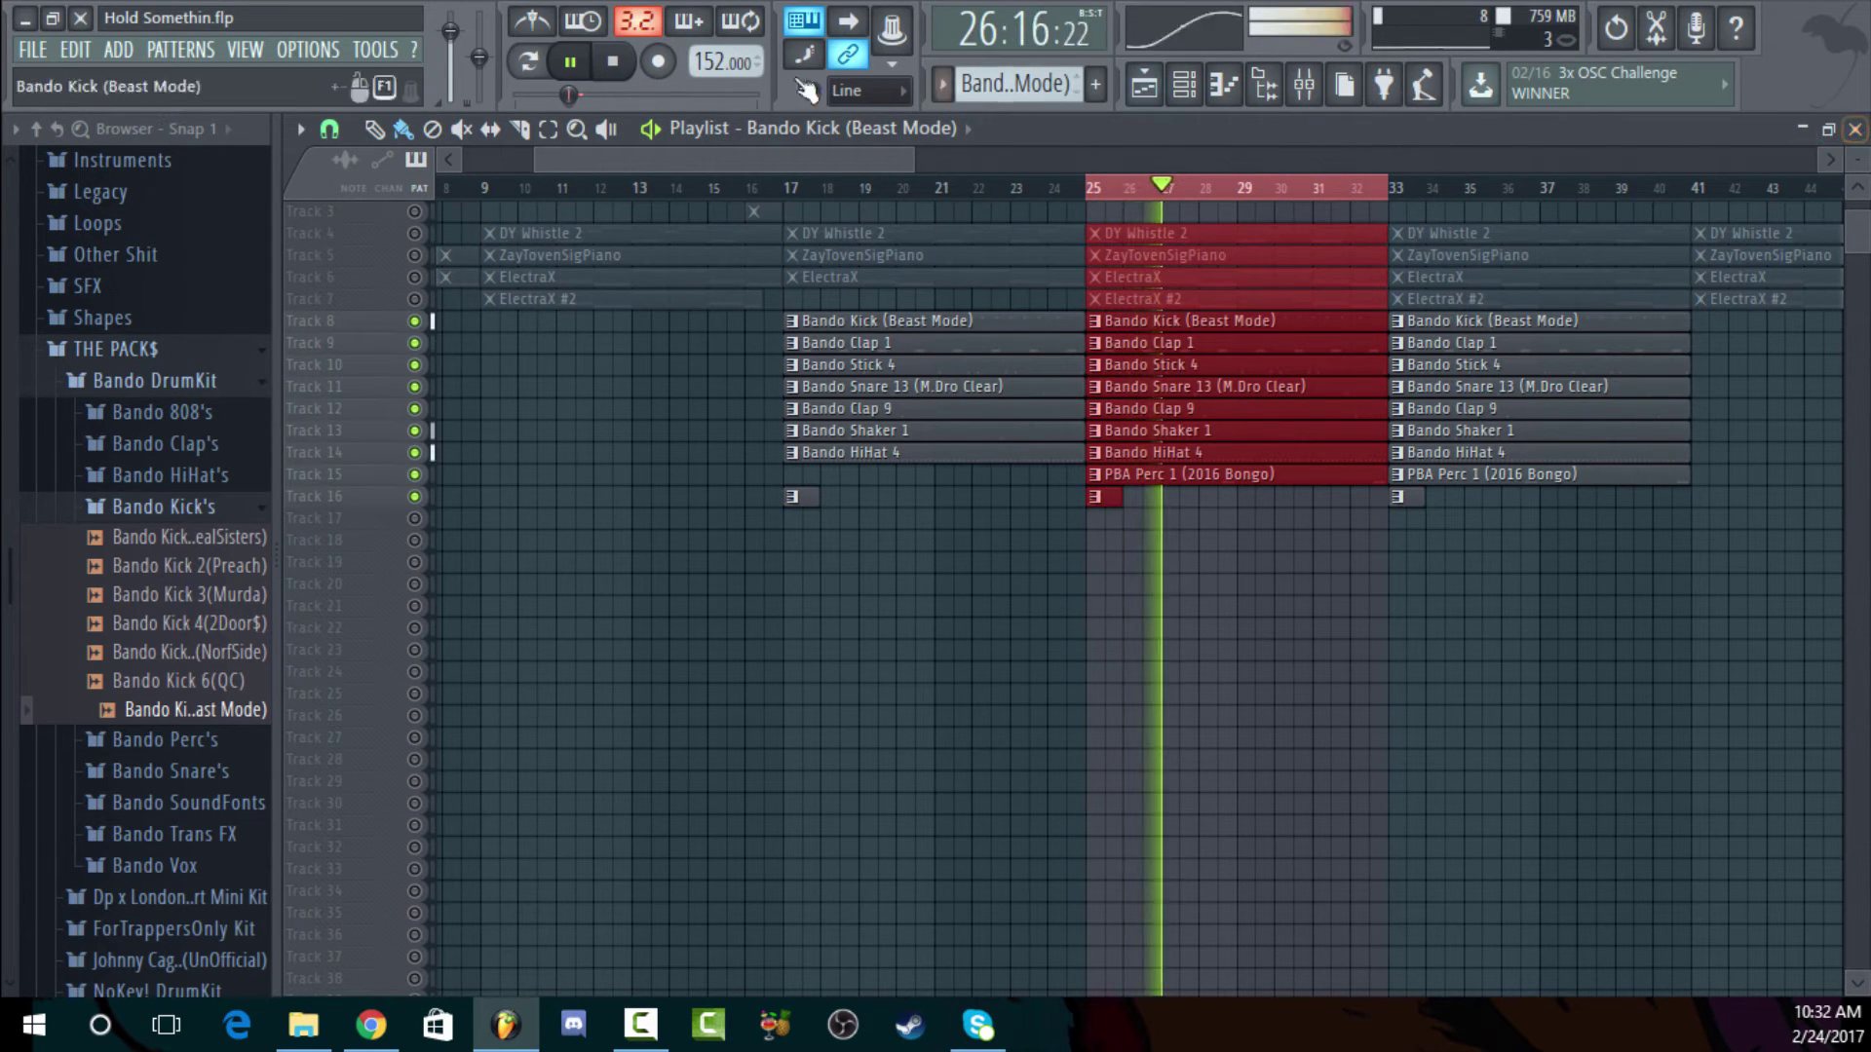
click(619, 64)
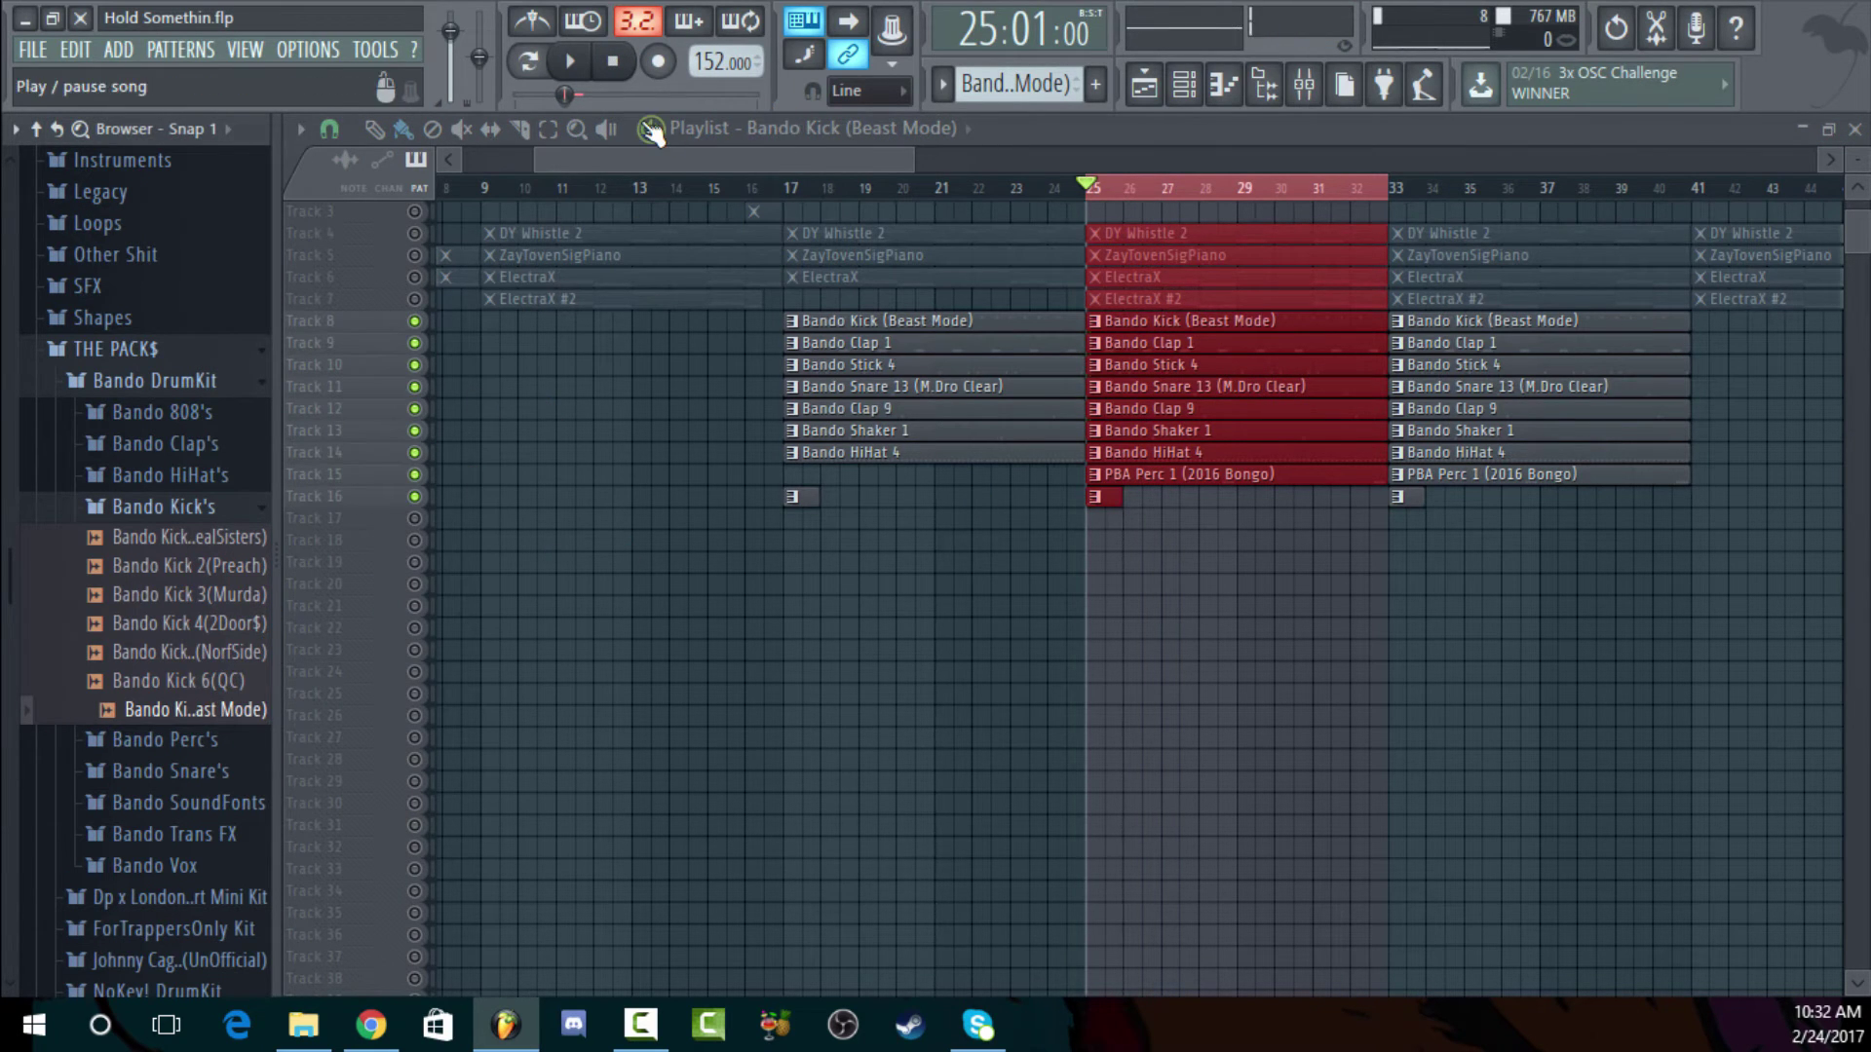
click(570, 61)
click(615, 63)
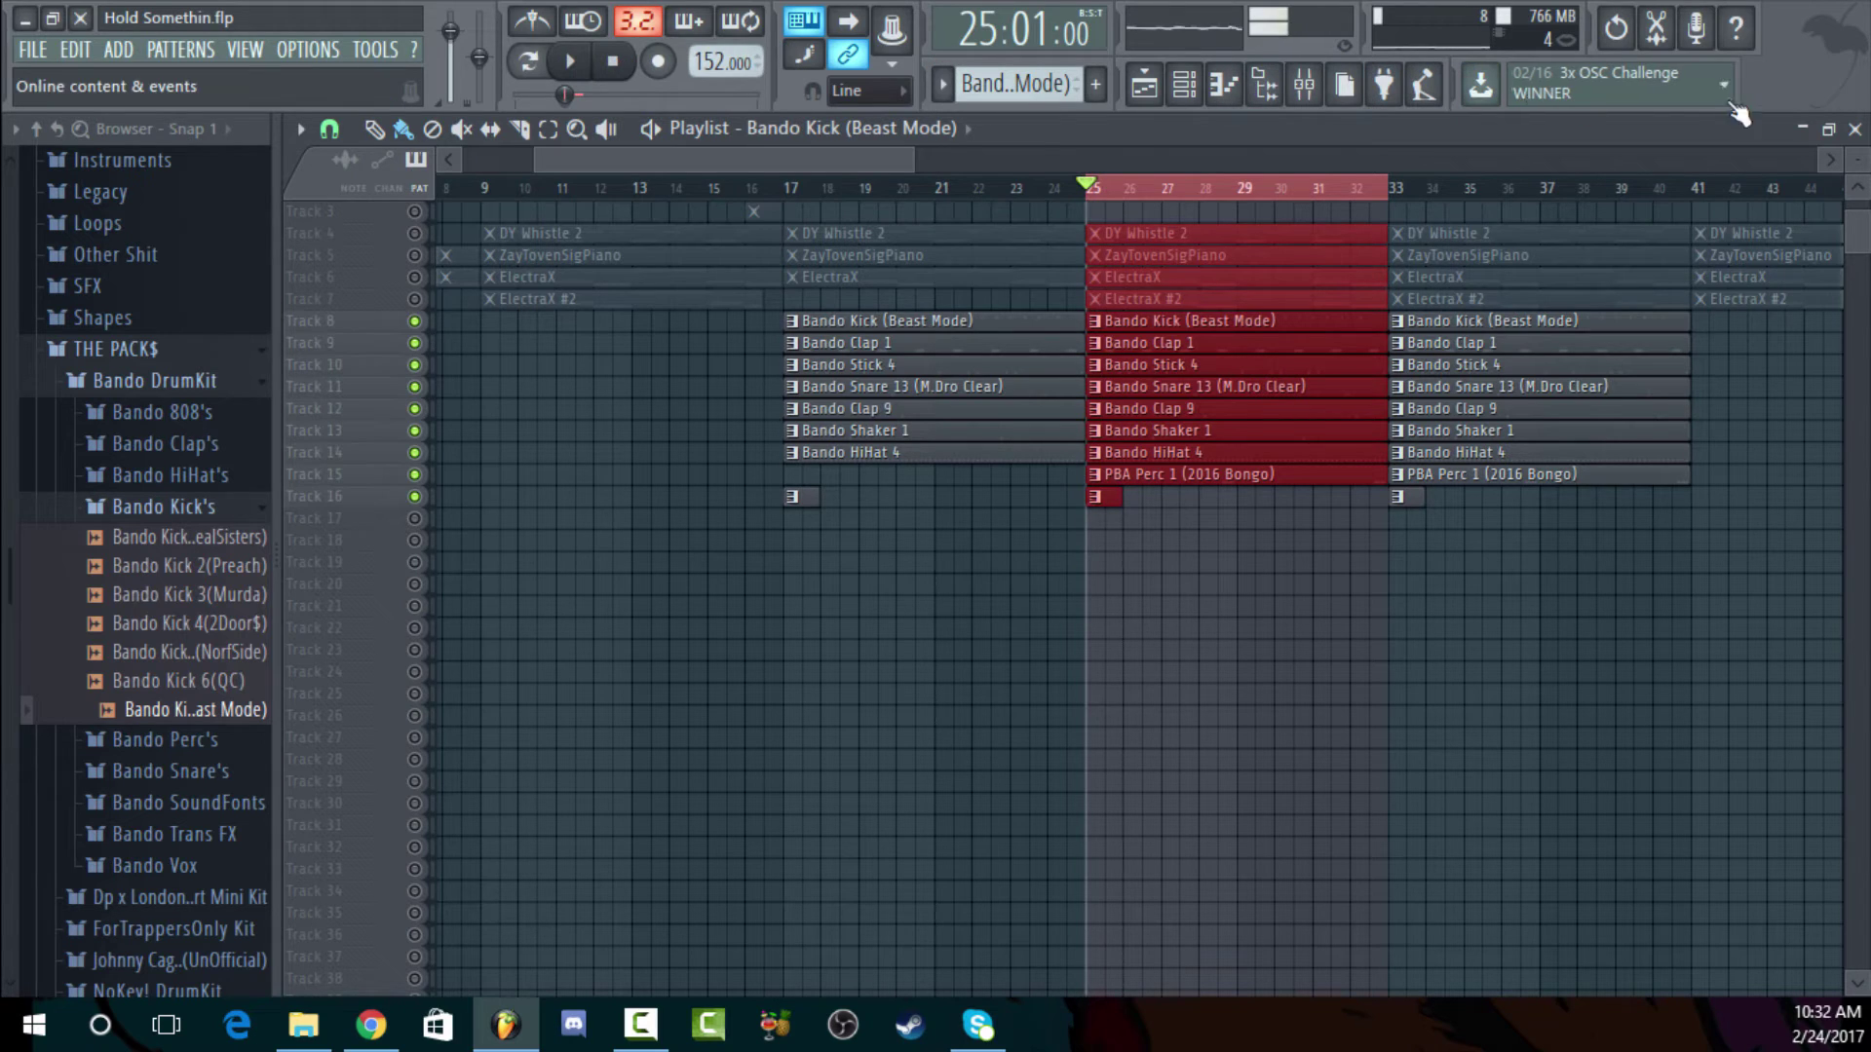
Close the Playlist, load the Bando Kick (Beast Mode) channel's sample into Edison and examine its waveform up close
click(1856, 129)
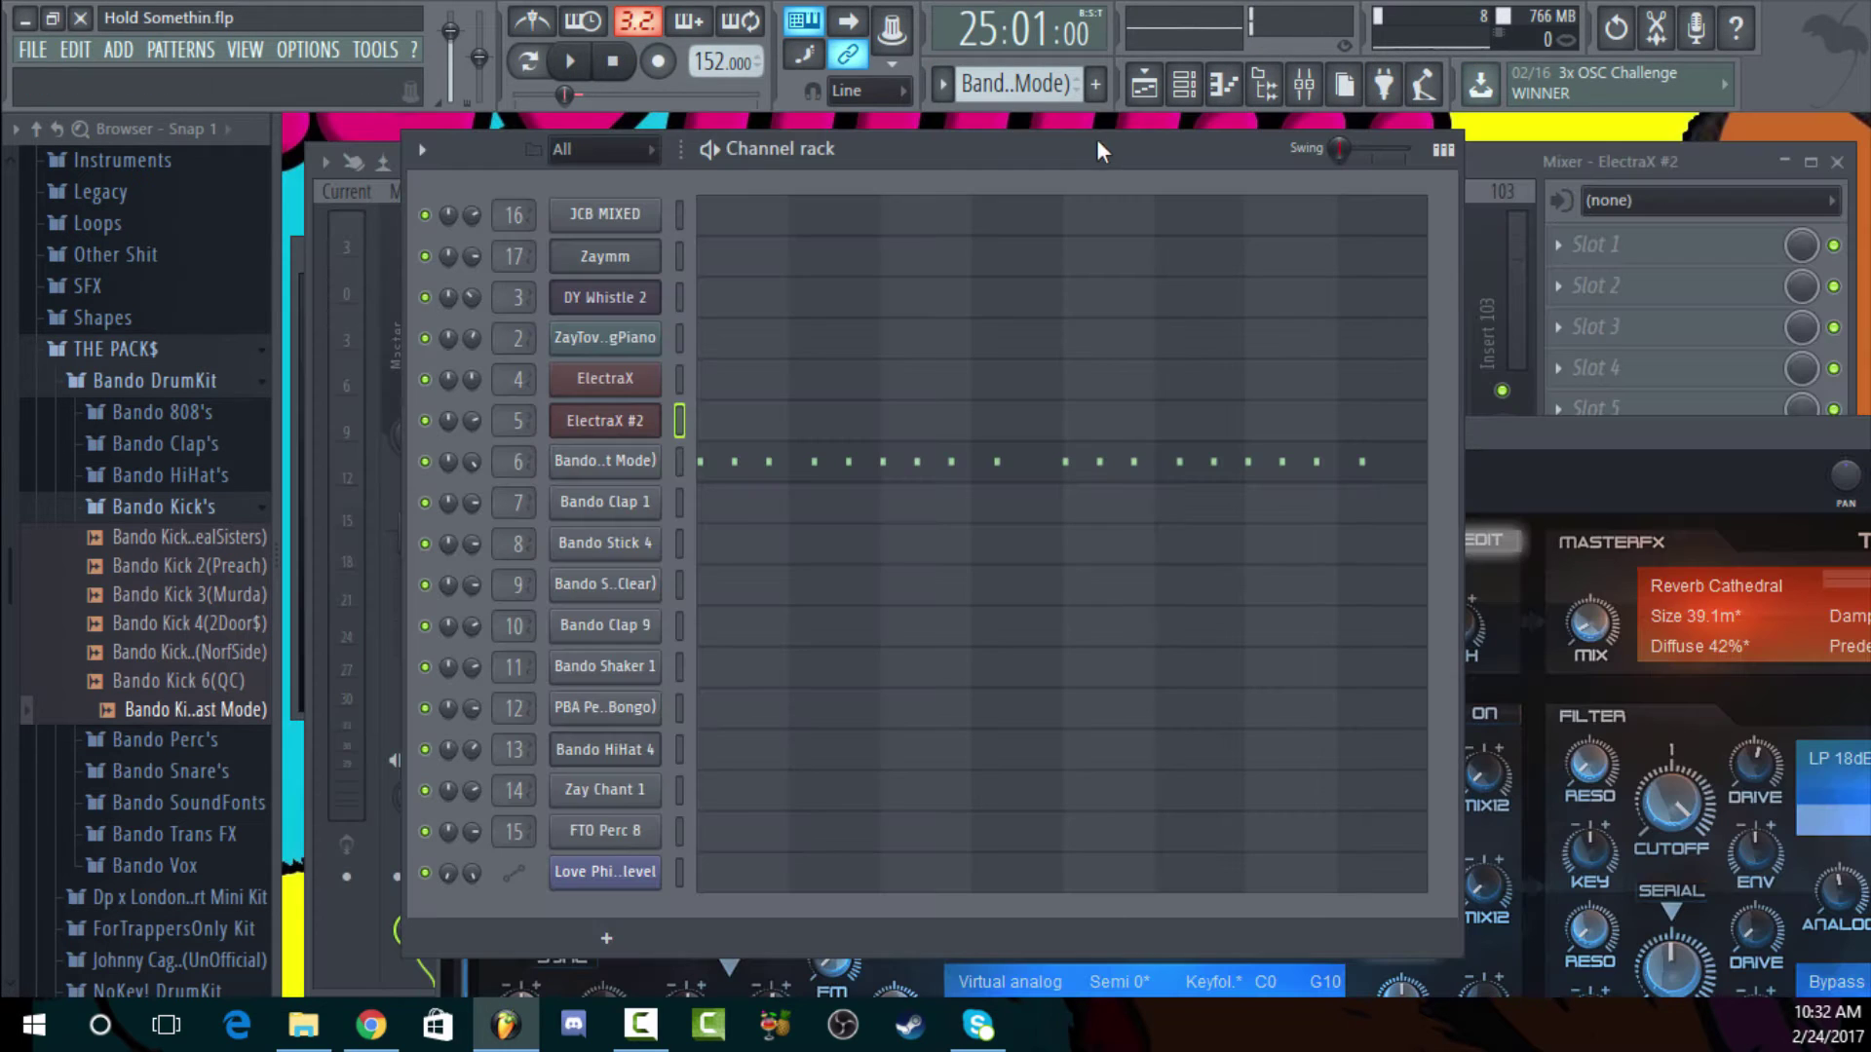
click(580, 474)
drag(750, 504, 757, 267)
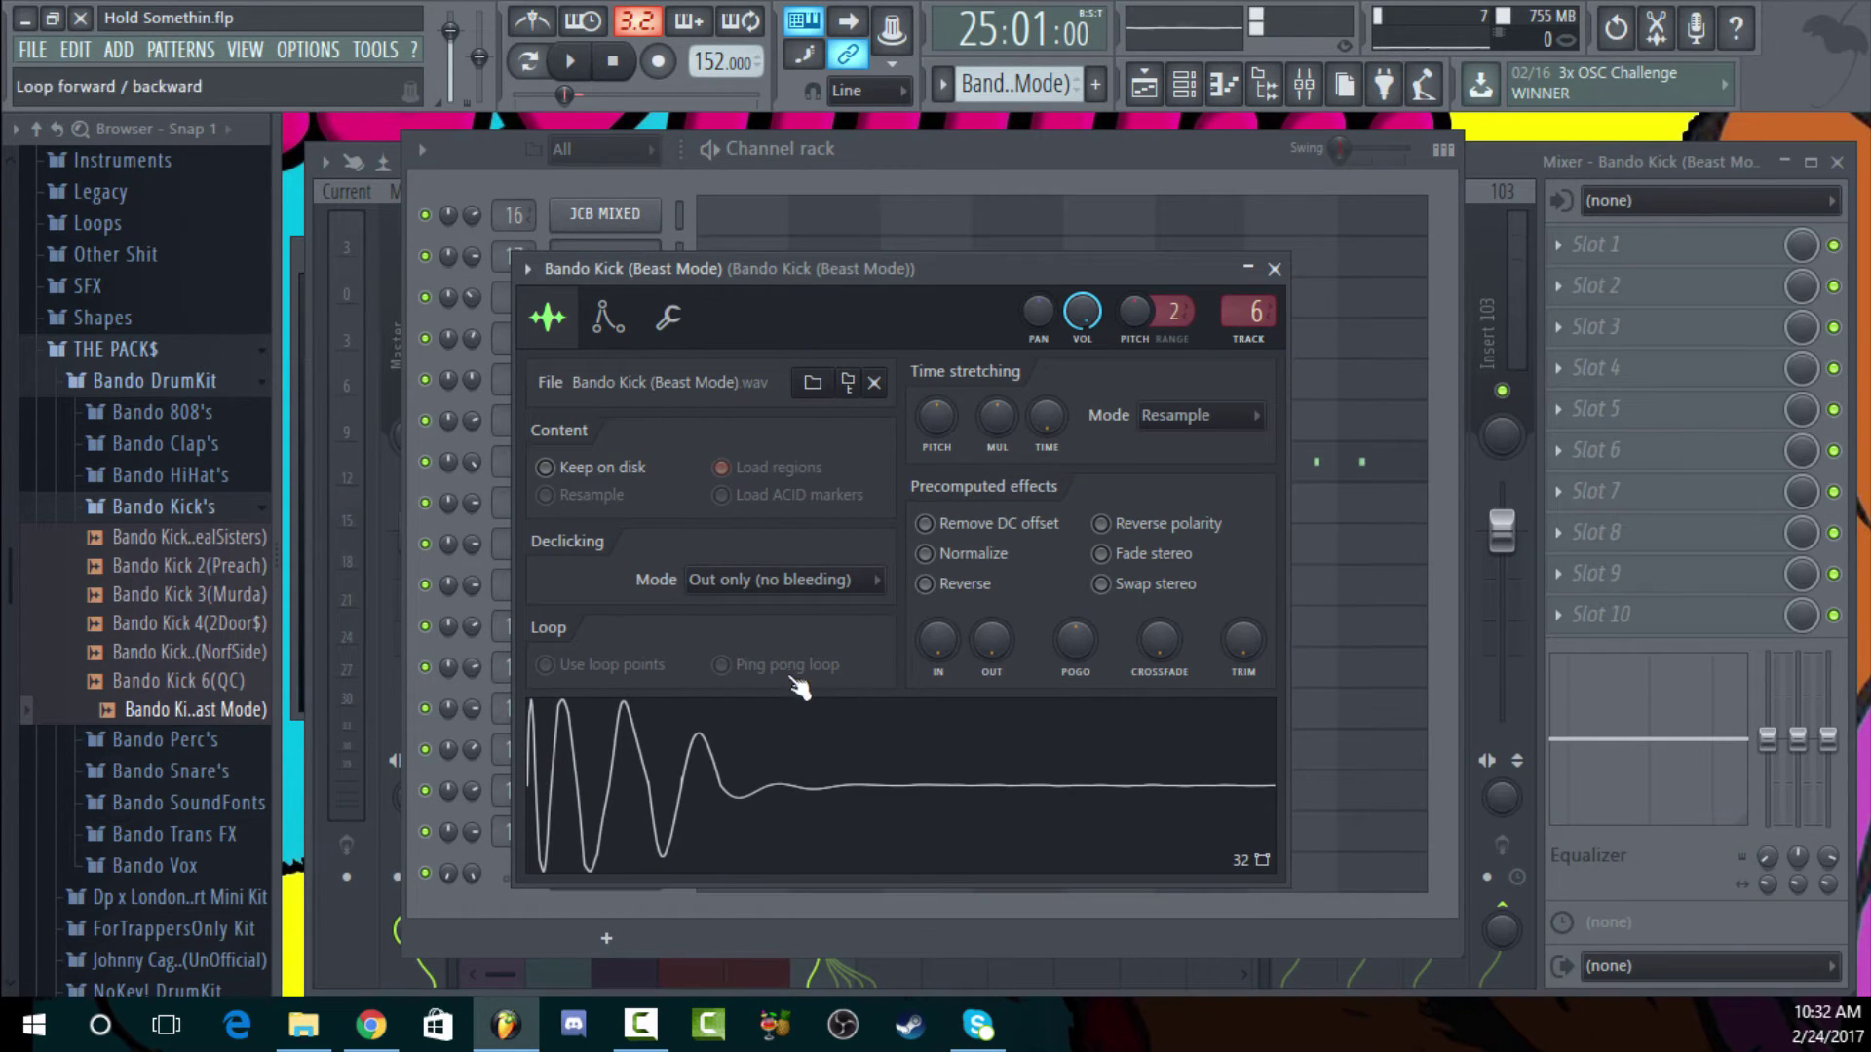
click(761, 778)
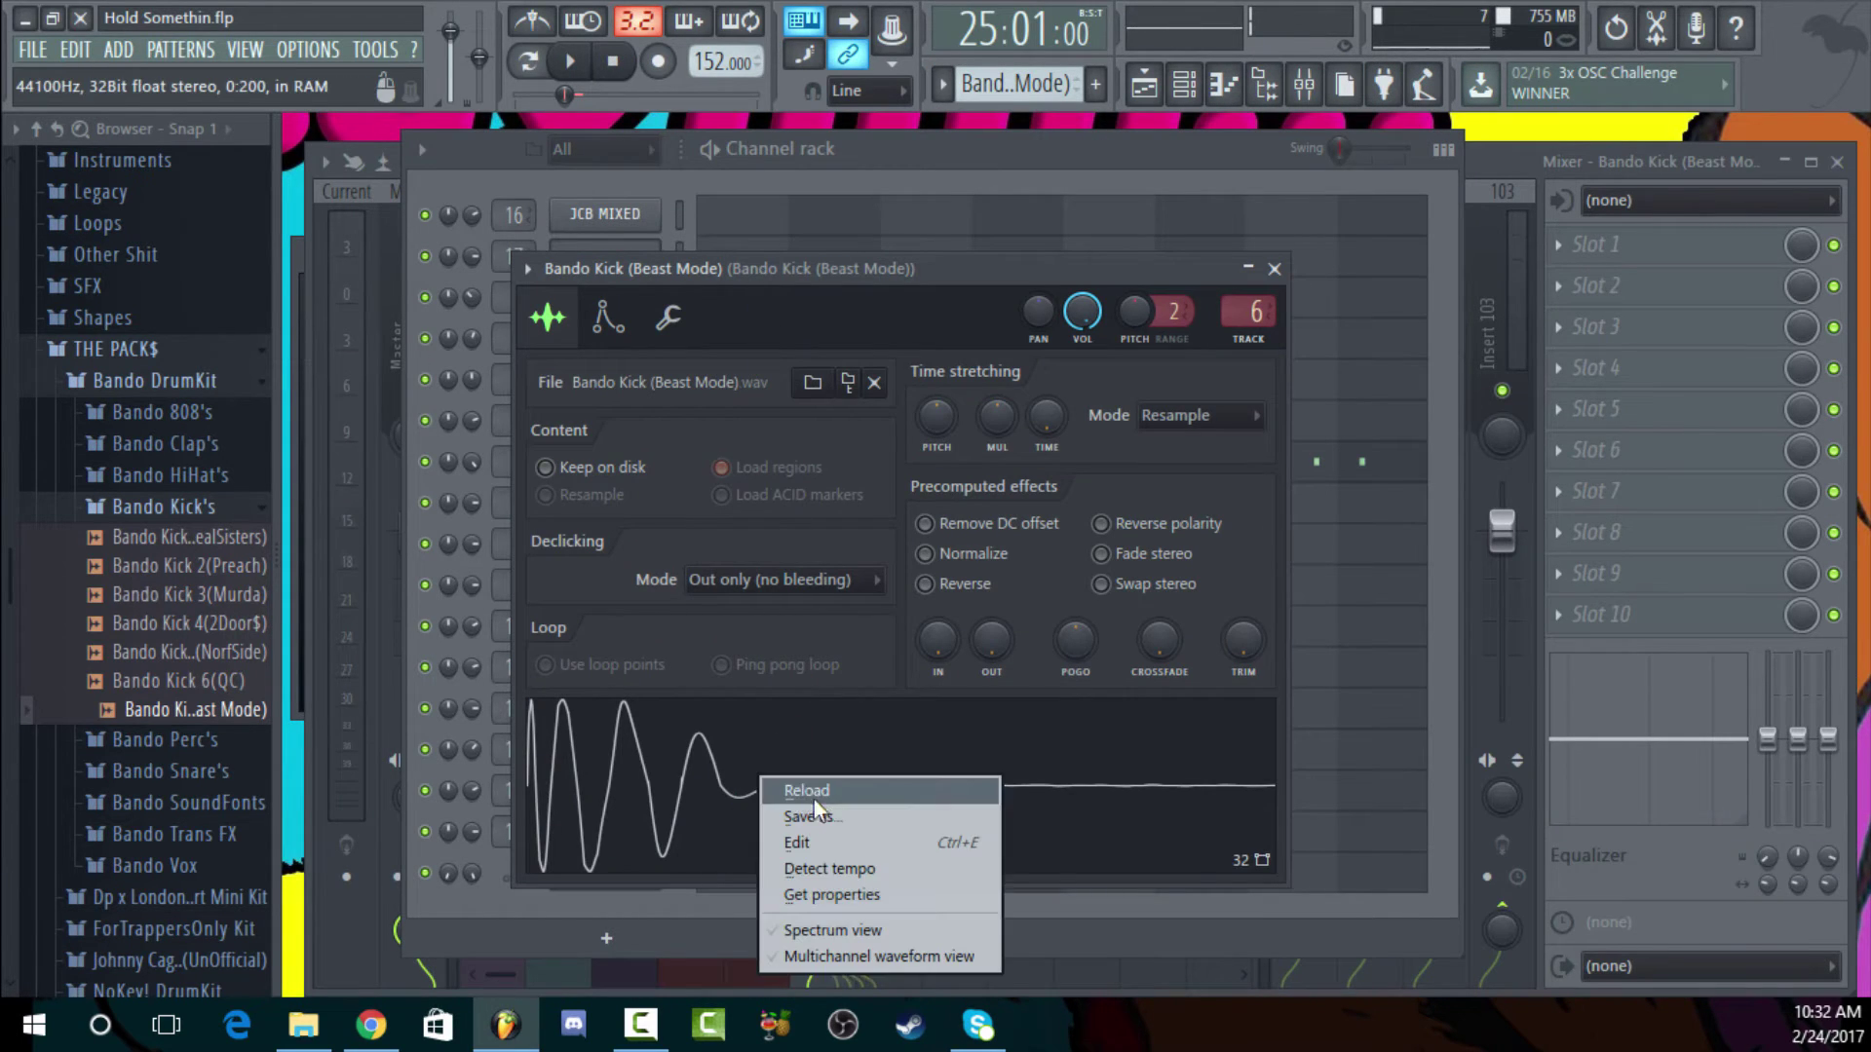
click(853, 840)
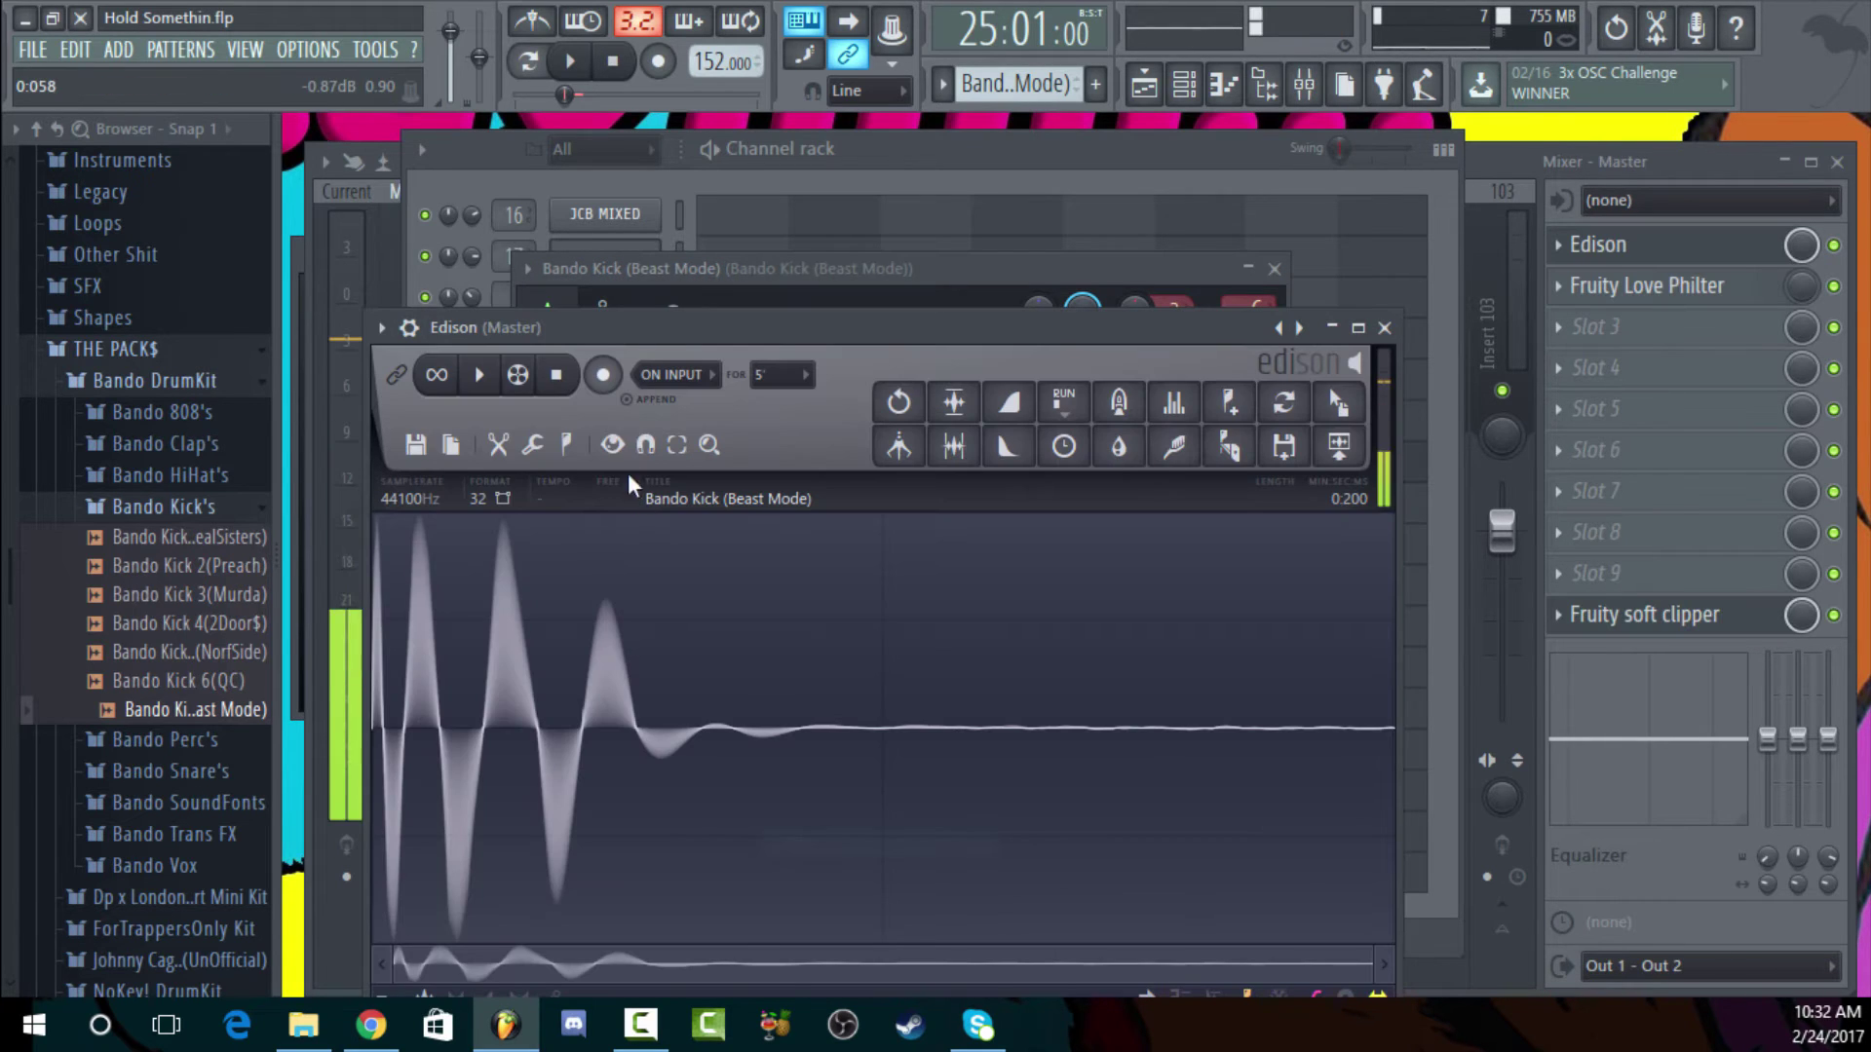
click(566, 444)
click(643, 834)
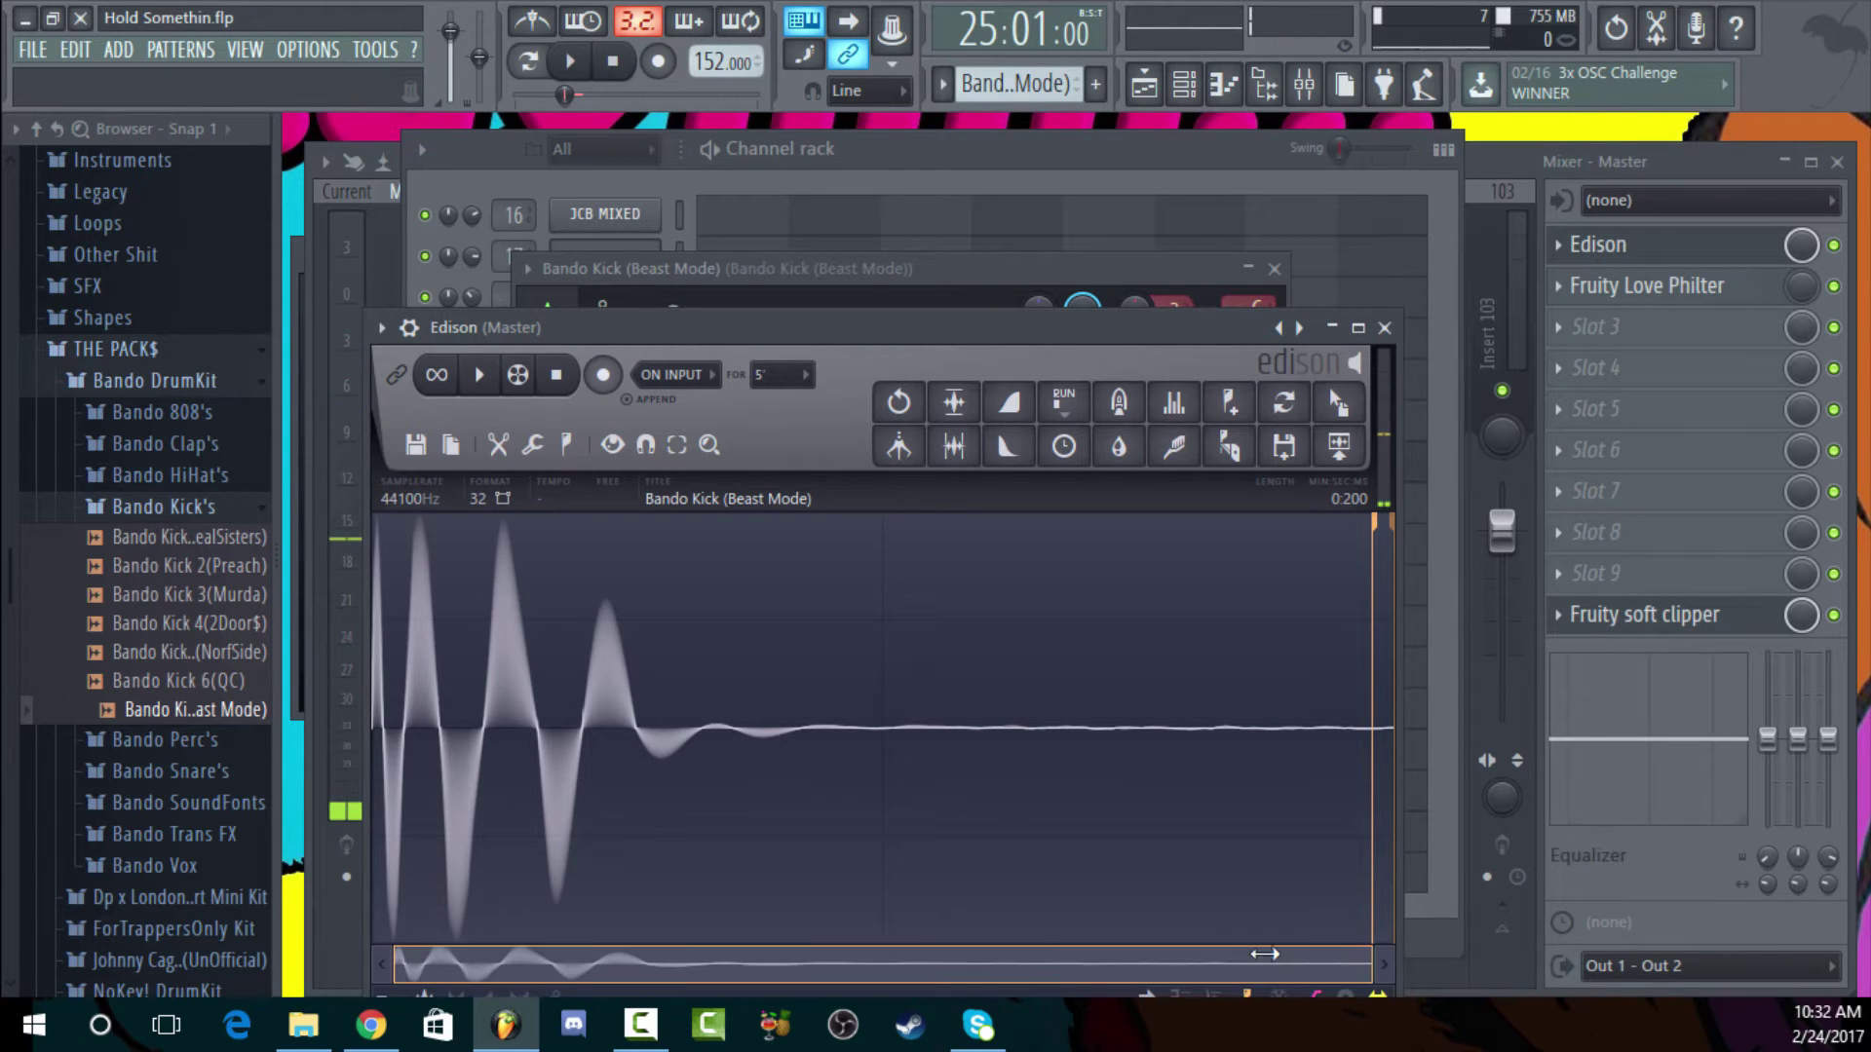
scroll(955, 970, up, 5)
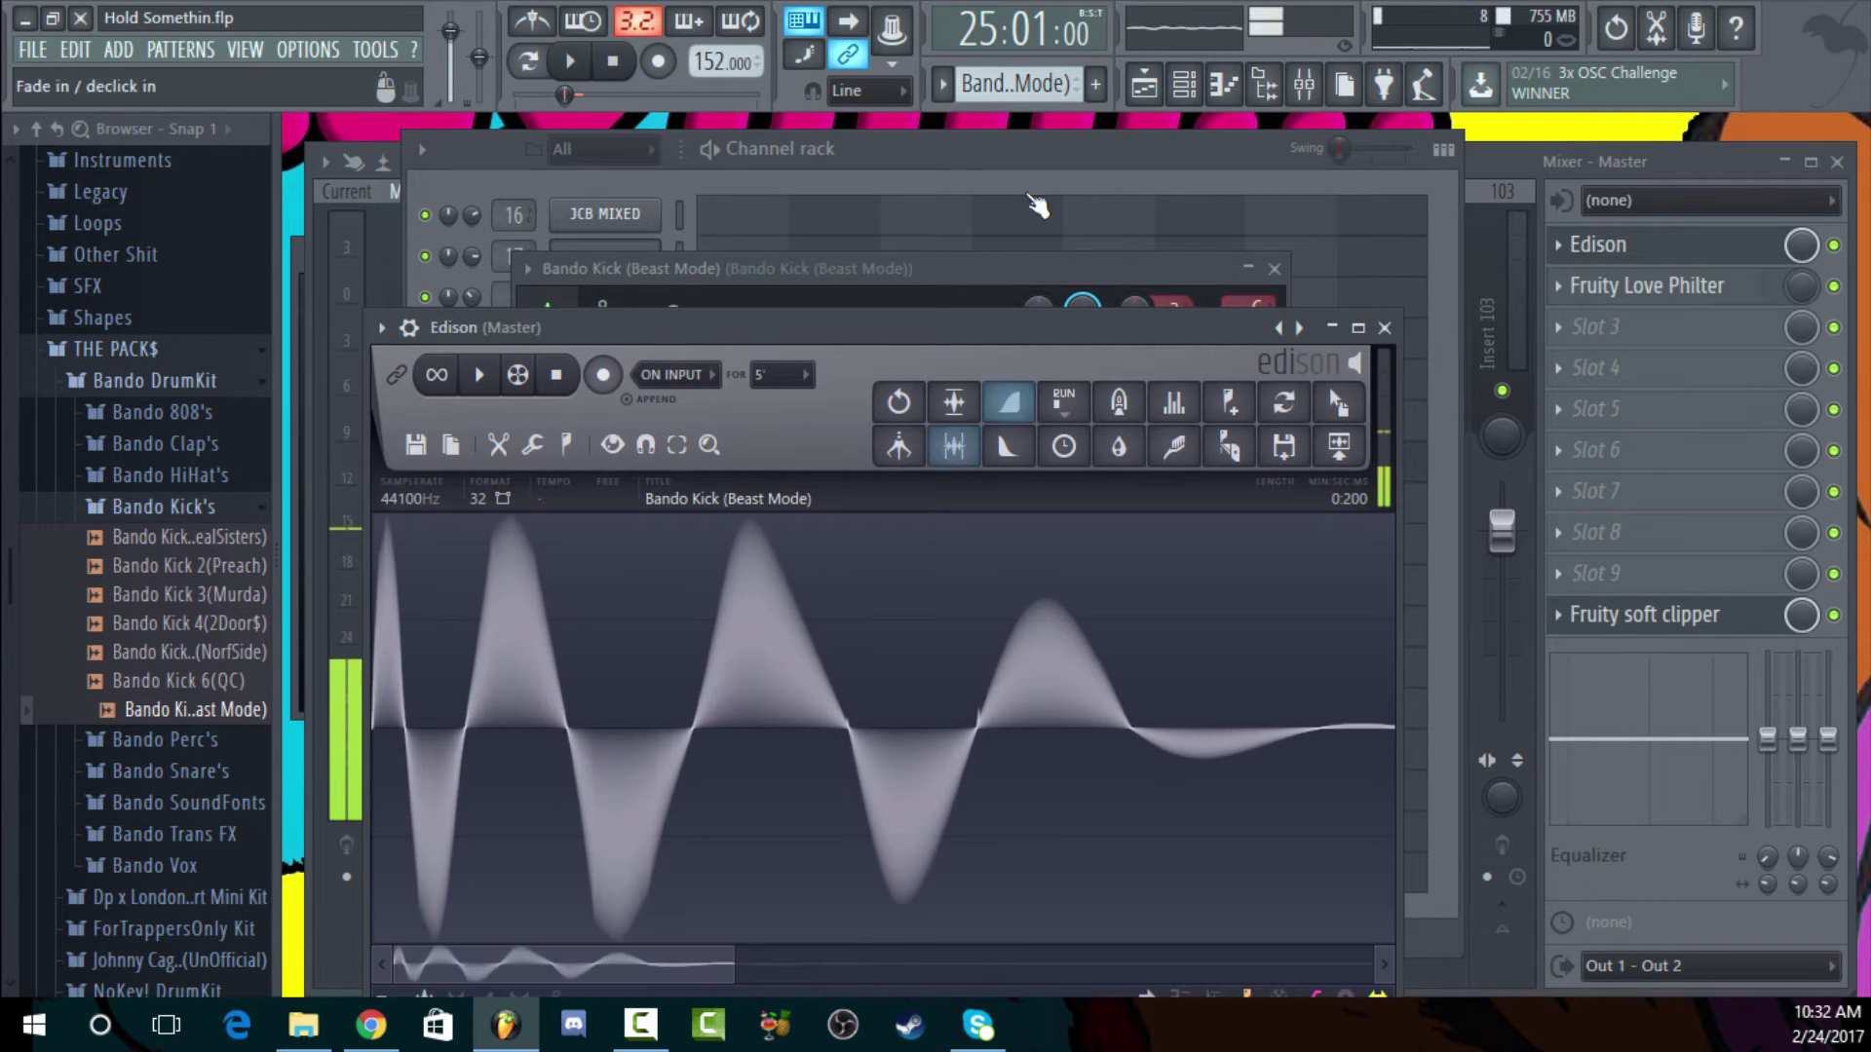
Return to the Bando Kick (Beast Mode) channel window and check its levels and cut group settings before going back to the sample settings
click(870, 171)
click(604, 461)
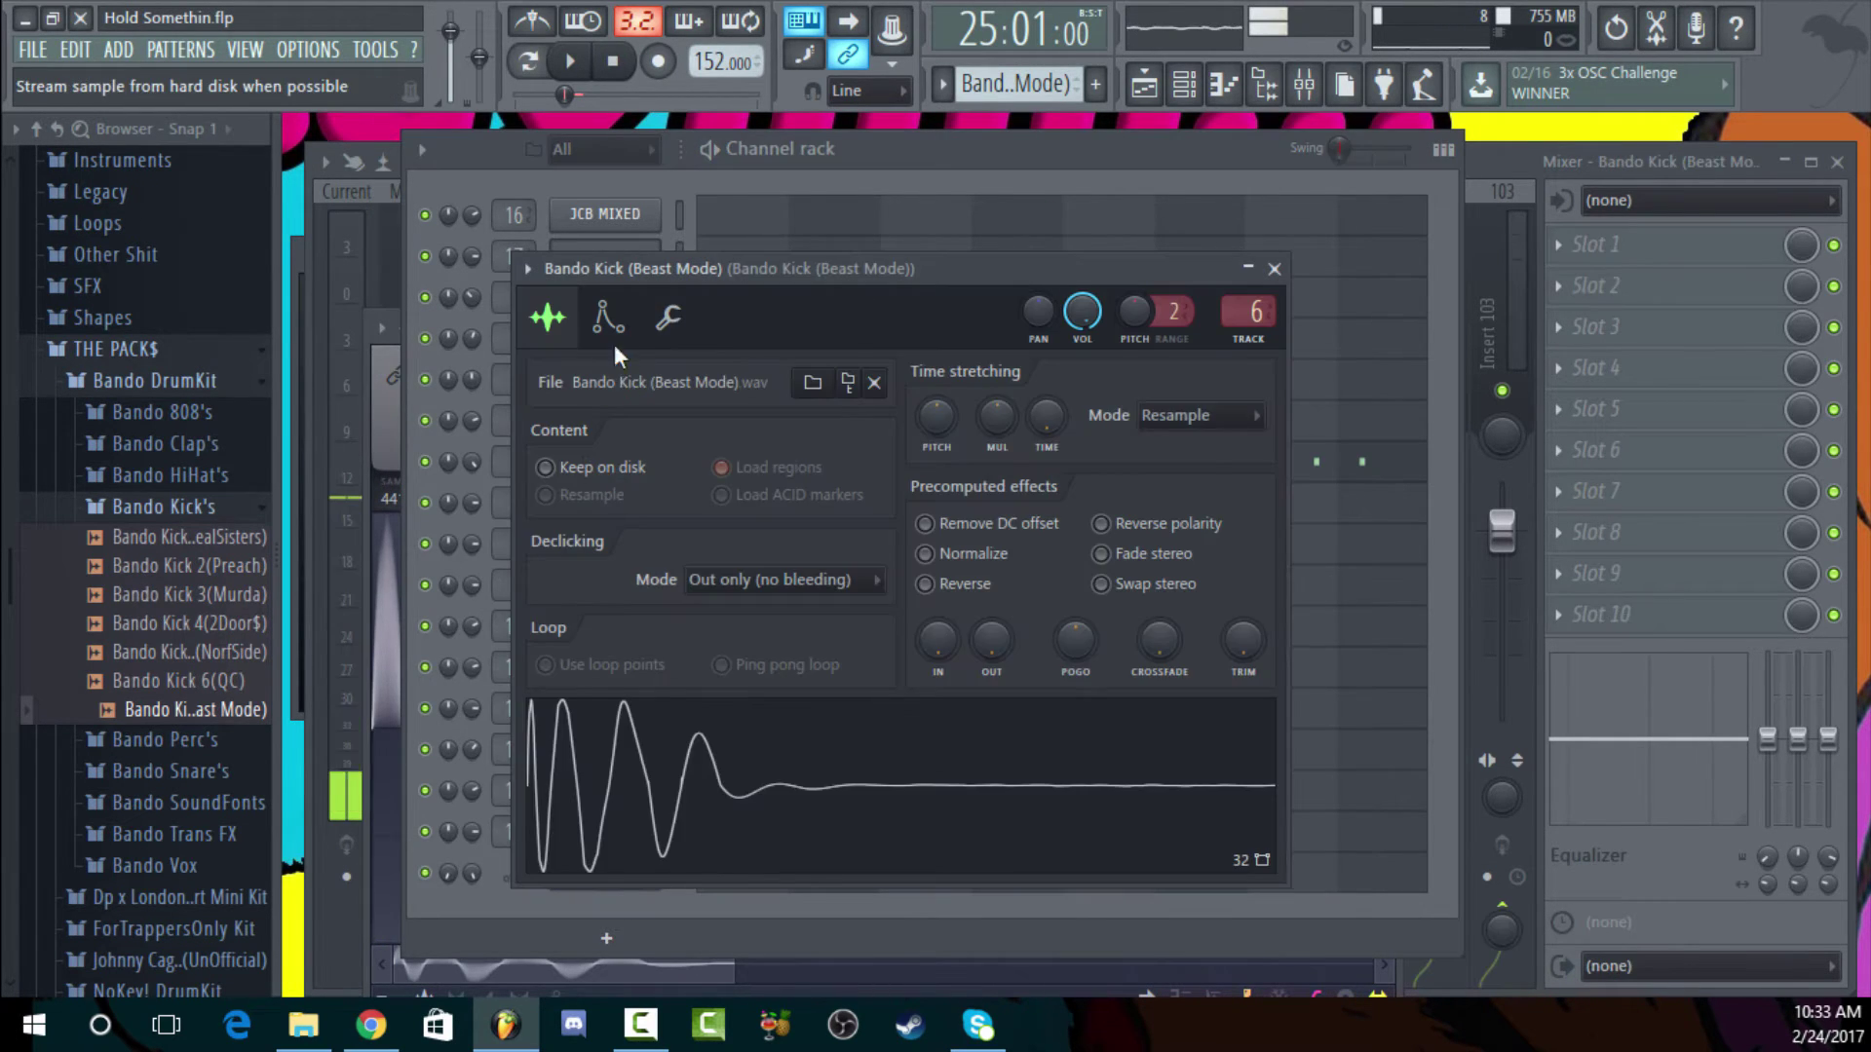
click(669, 317)
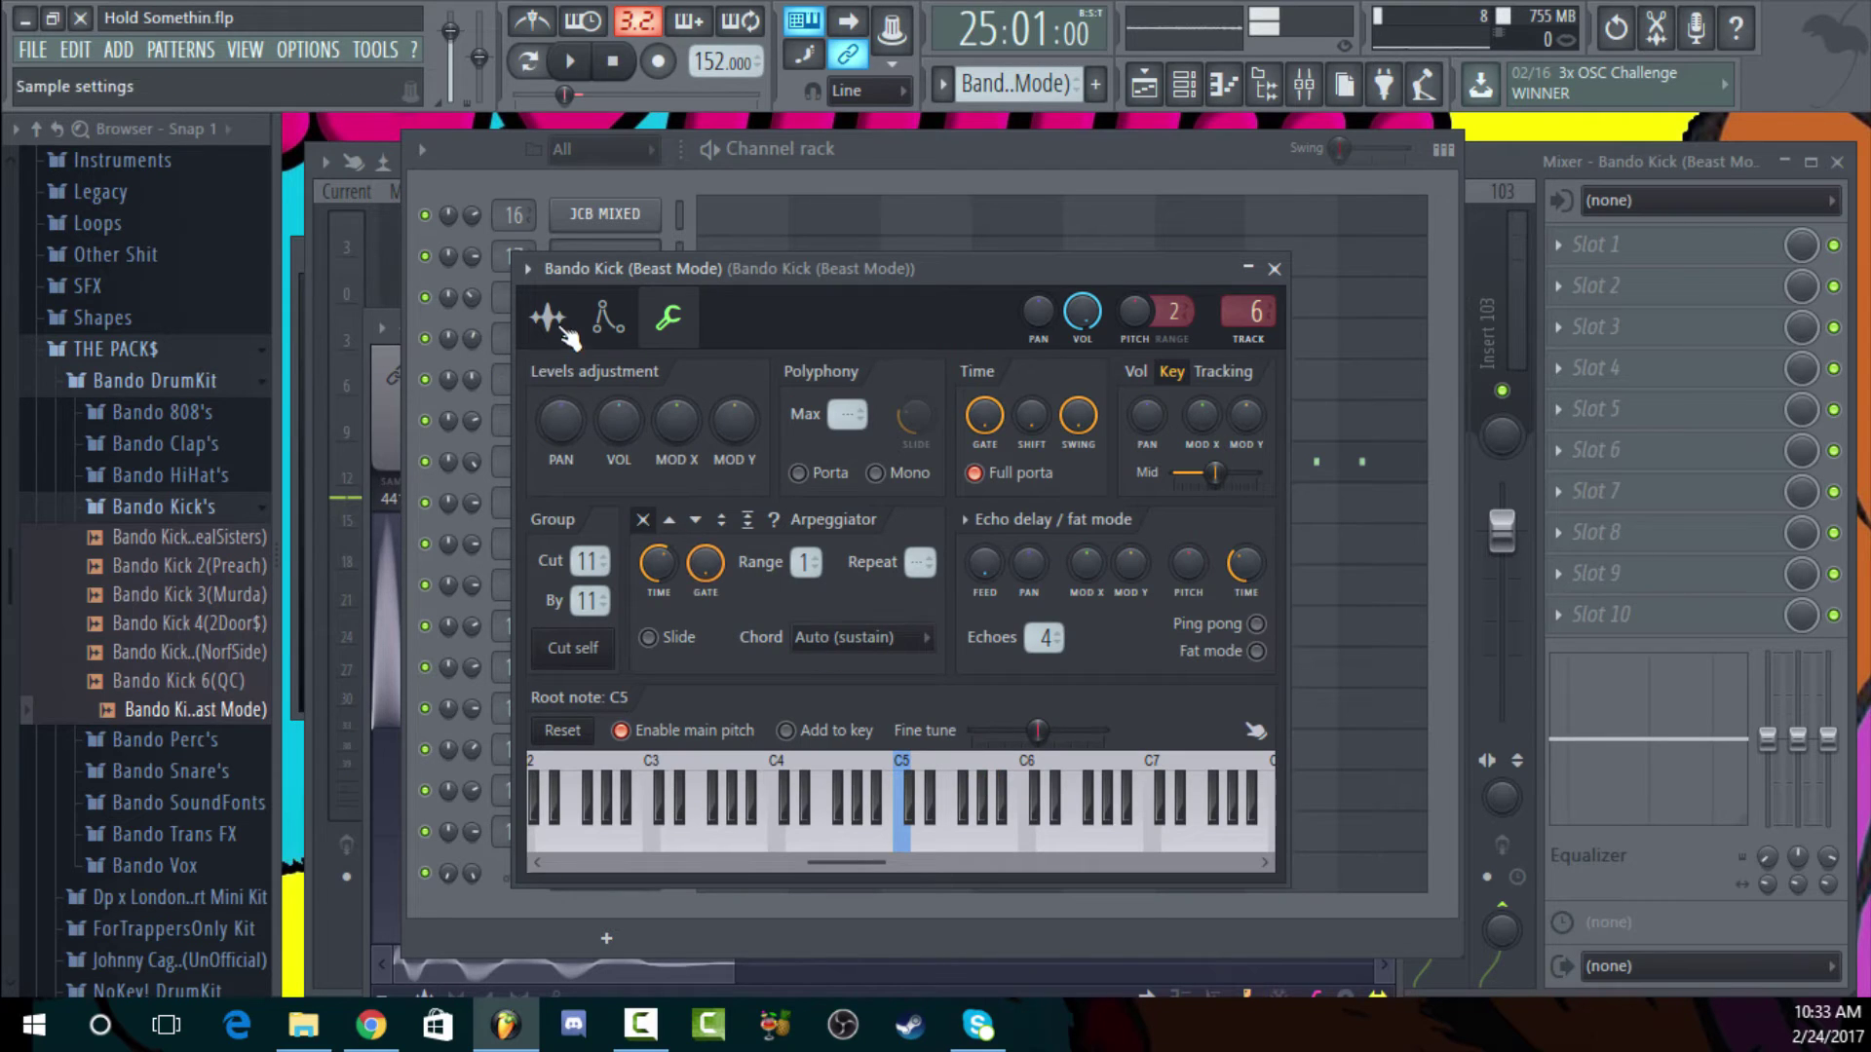
click(550, 320)
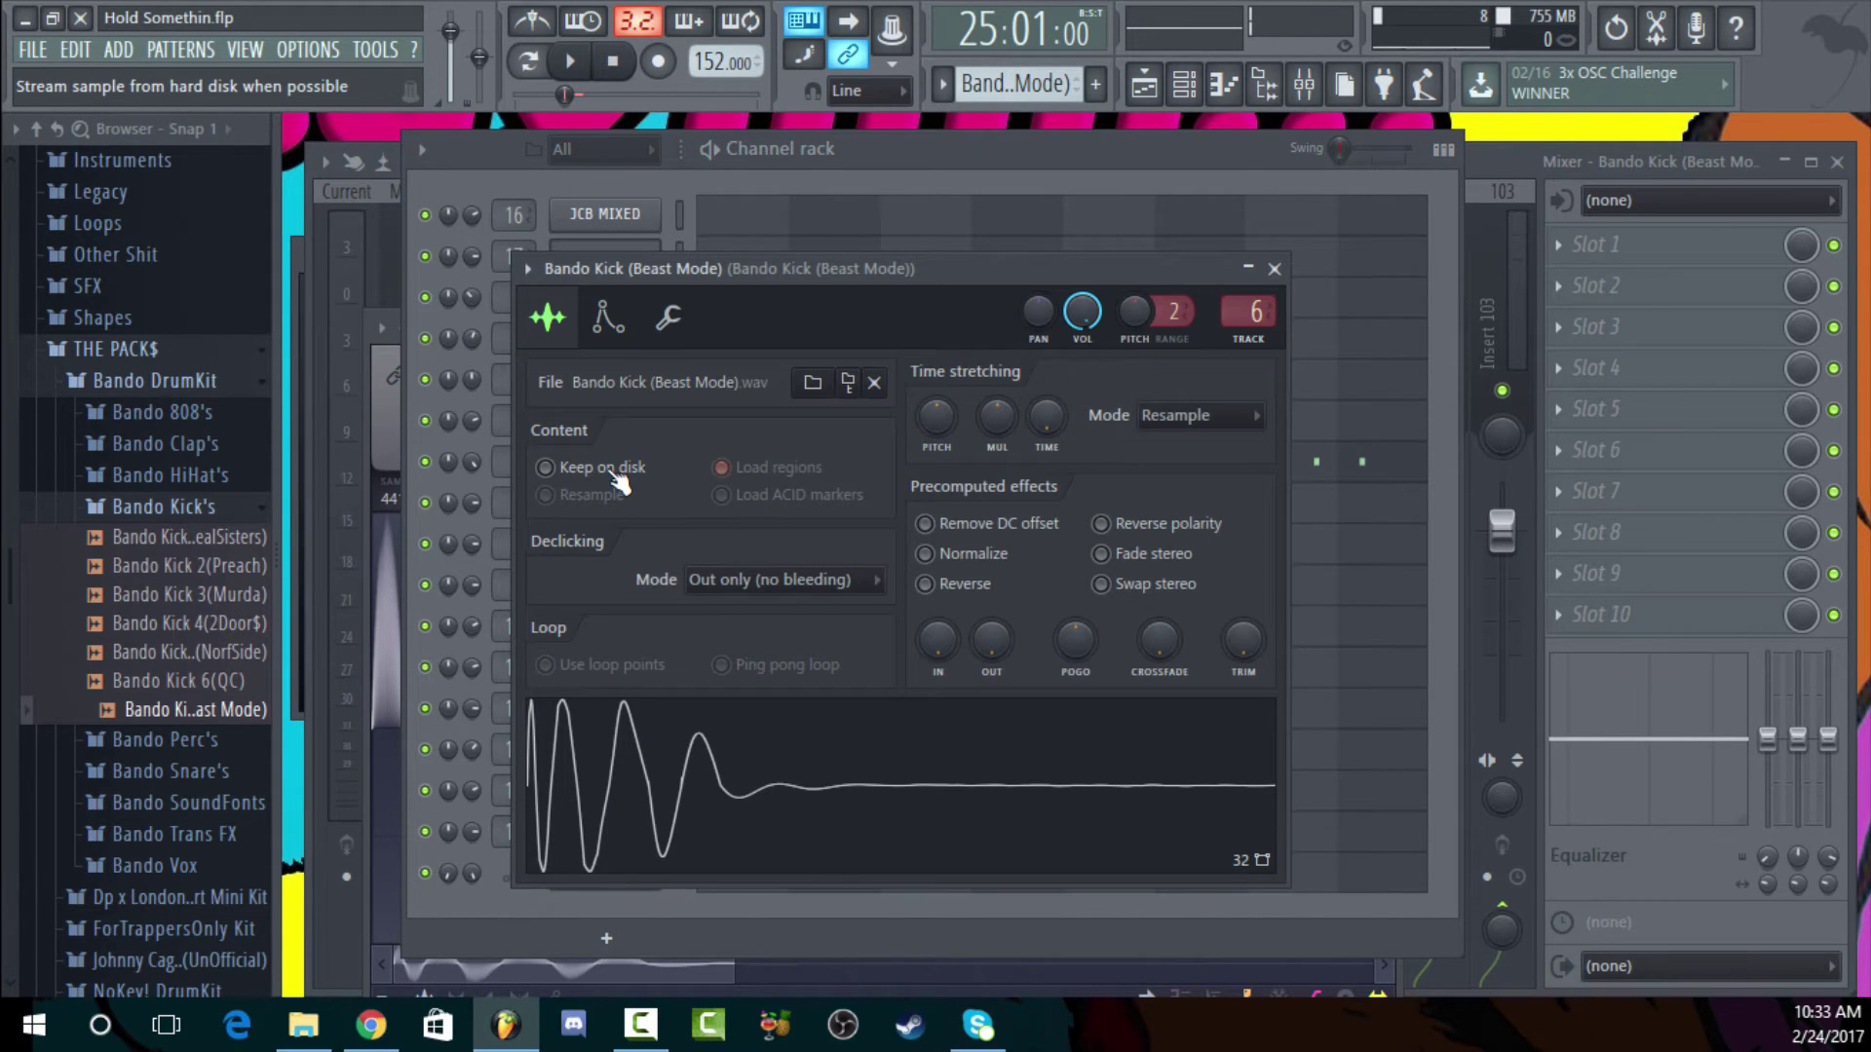
Set the kick sample's time stretching mode to e3 generic
click(1045, 421)
click(1091, 444)
click(1185, 413)
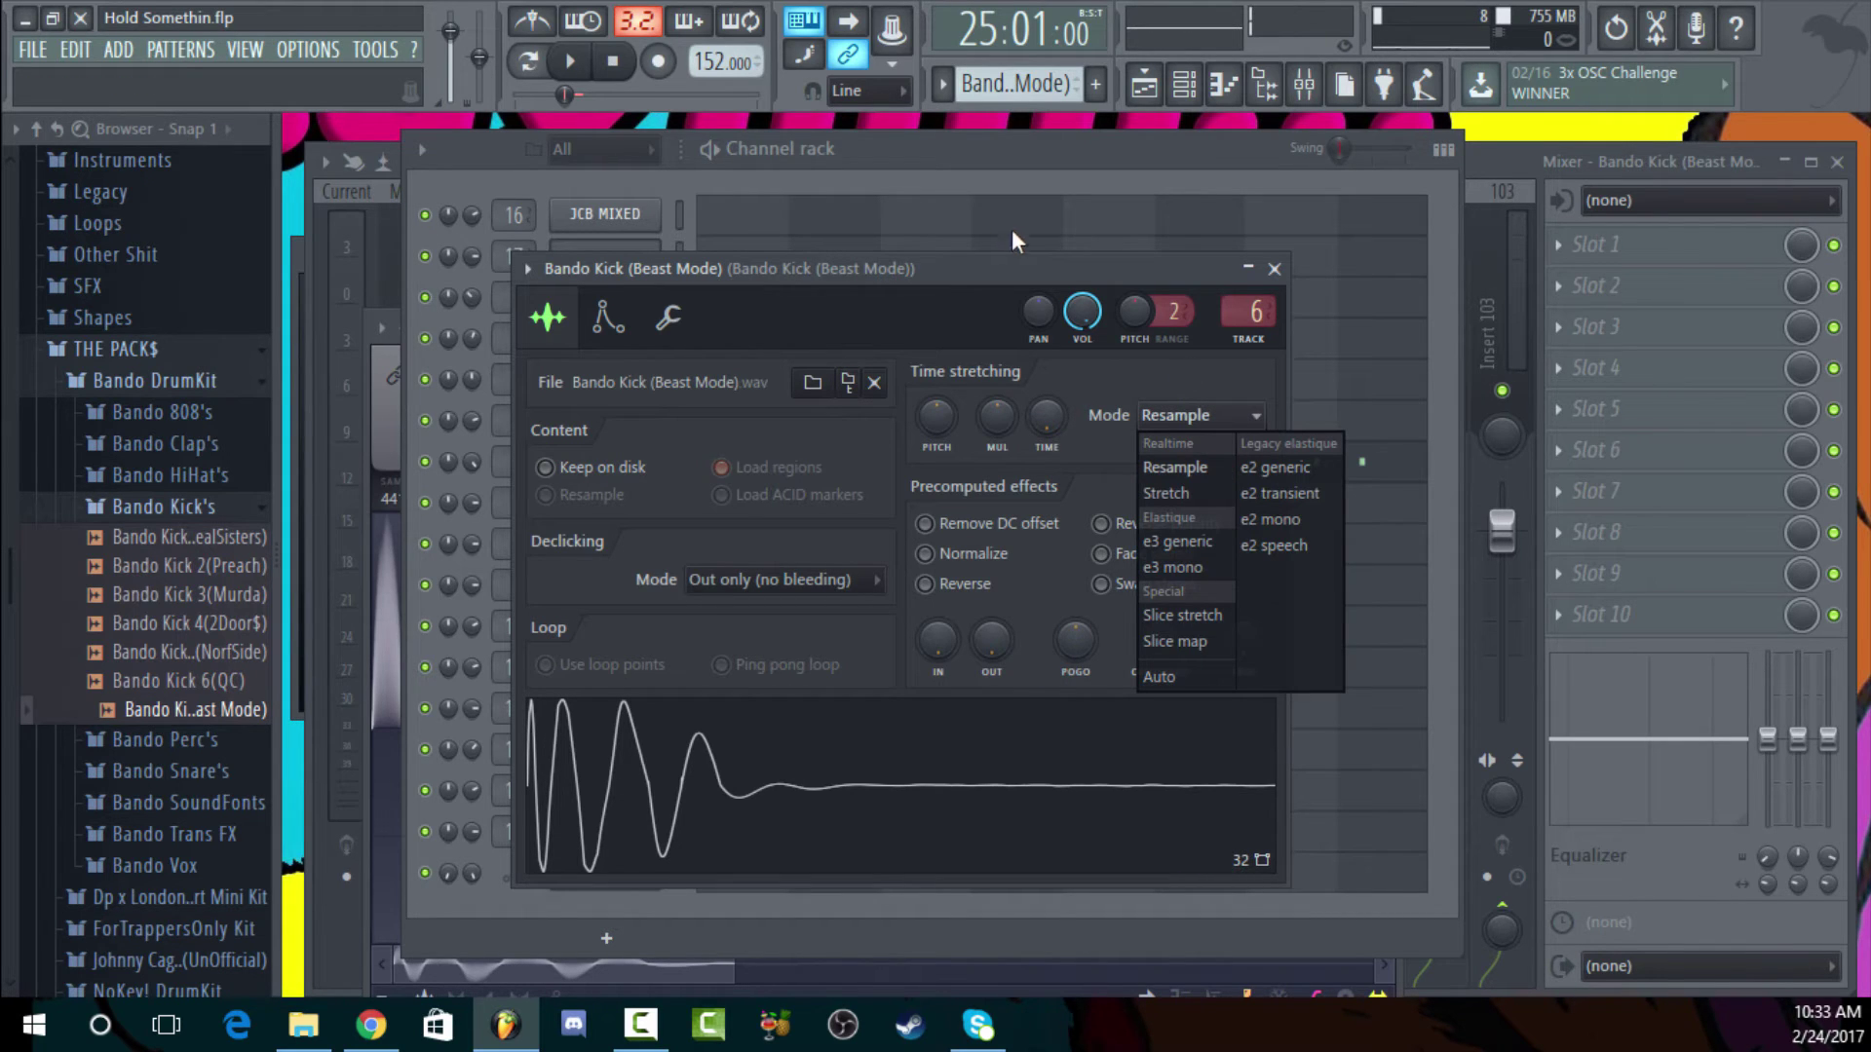
click(1185, 542)
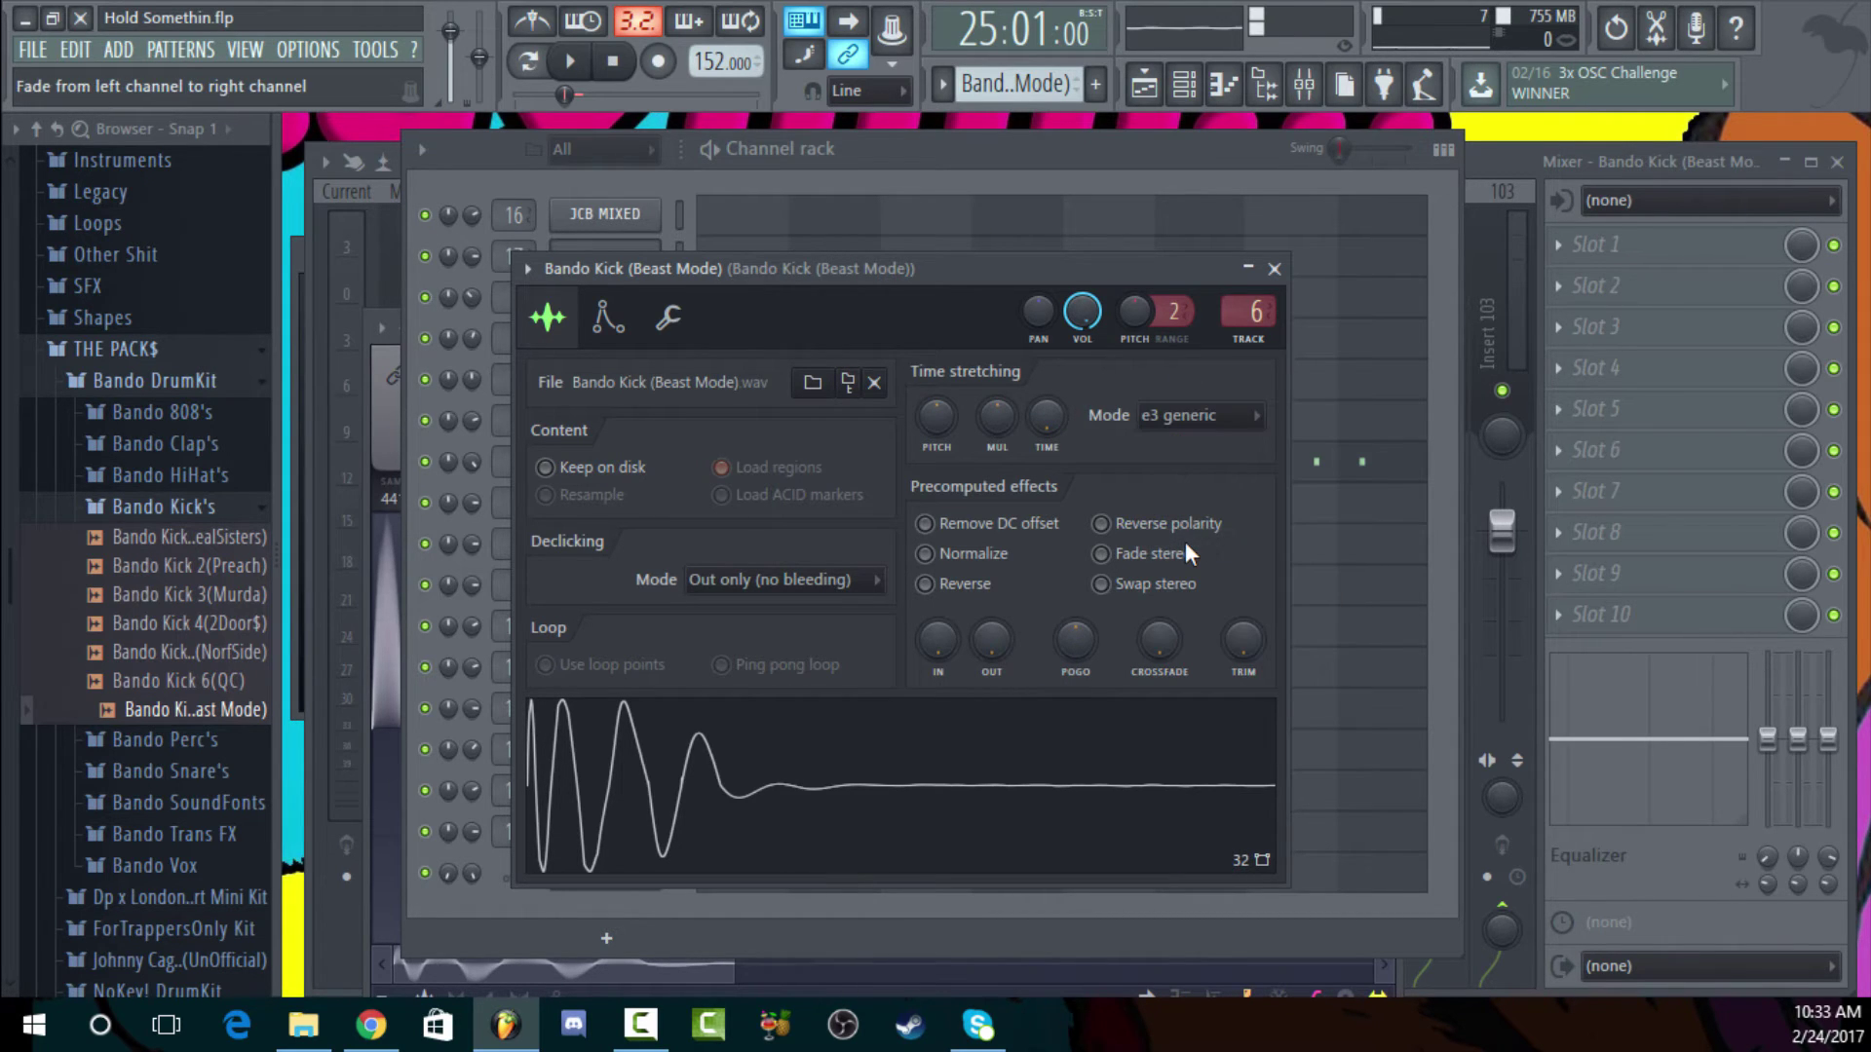
Close the channel settings and the Playlist, and show the Bando Kick (Beast Mode) notes in the piano roll
click(912, 155)
click(1181, 86)
click(1181, 86)
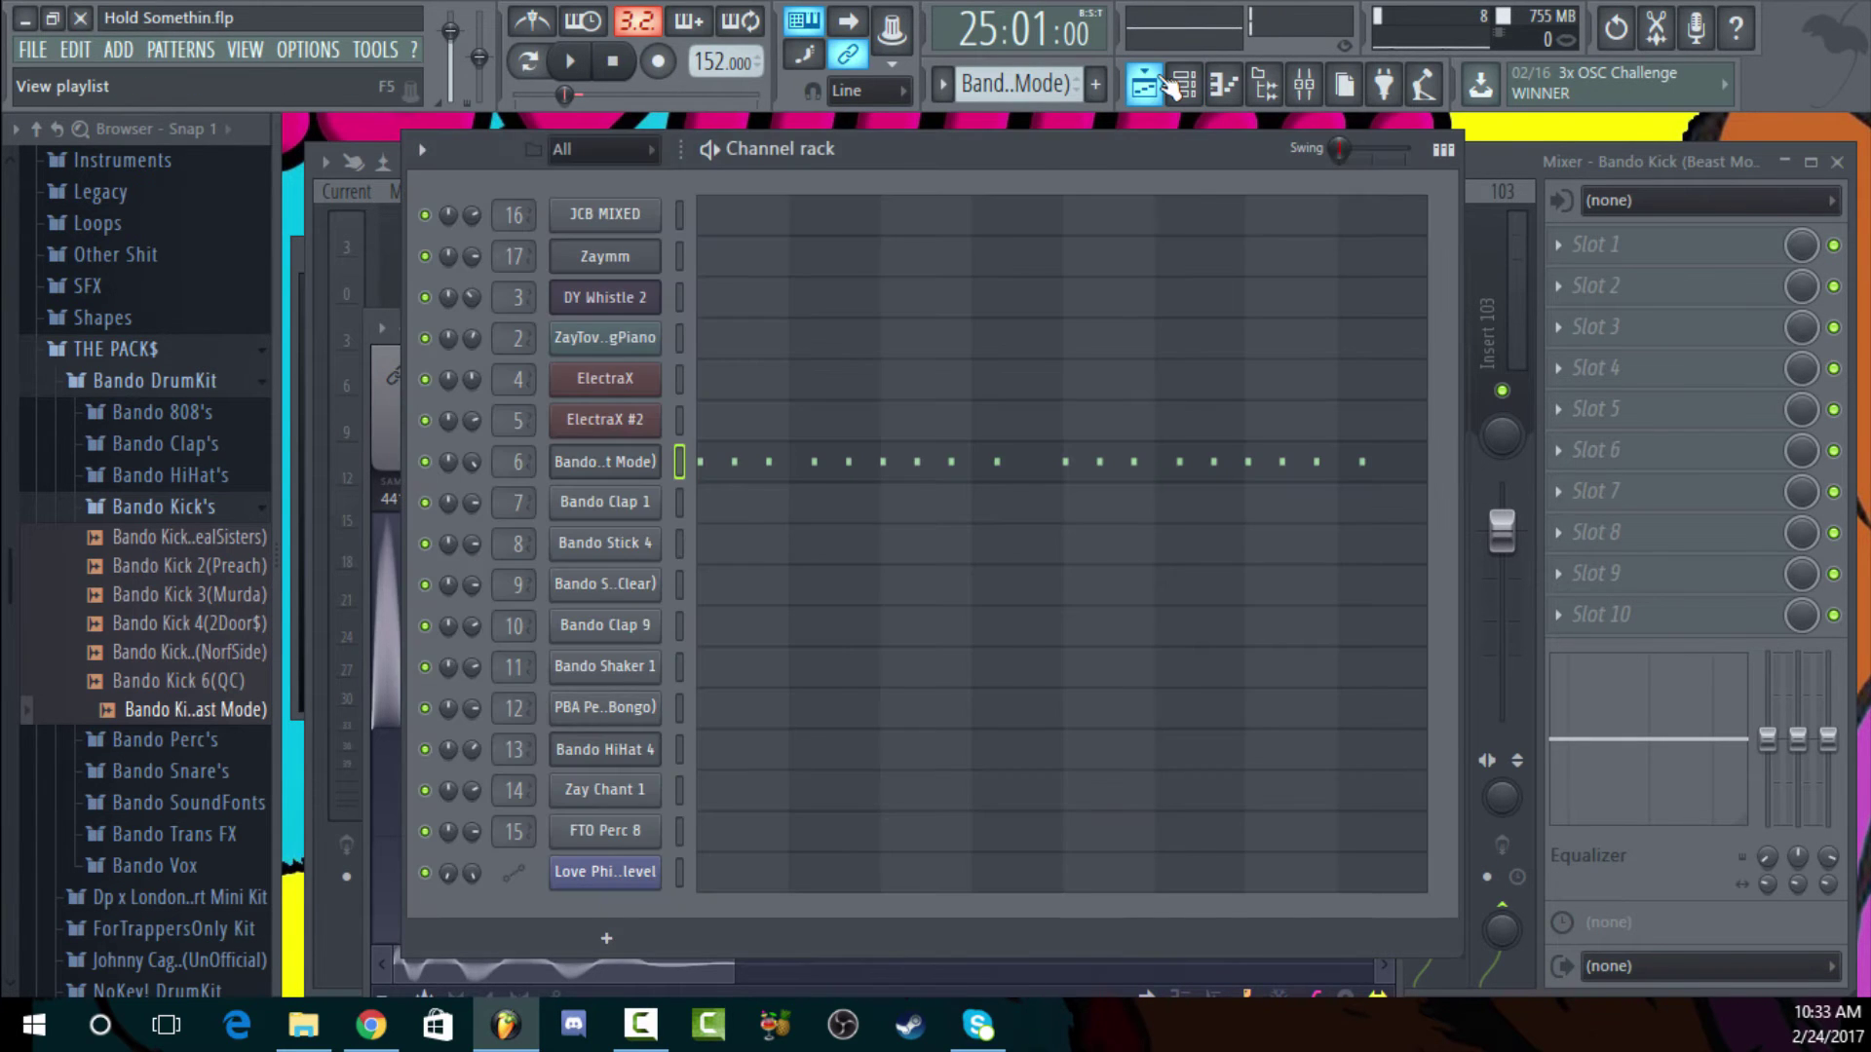
click(1144, 85)
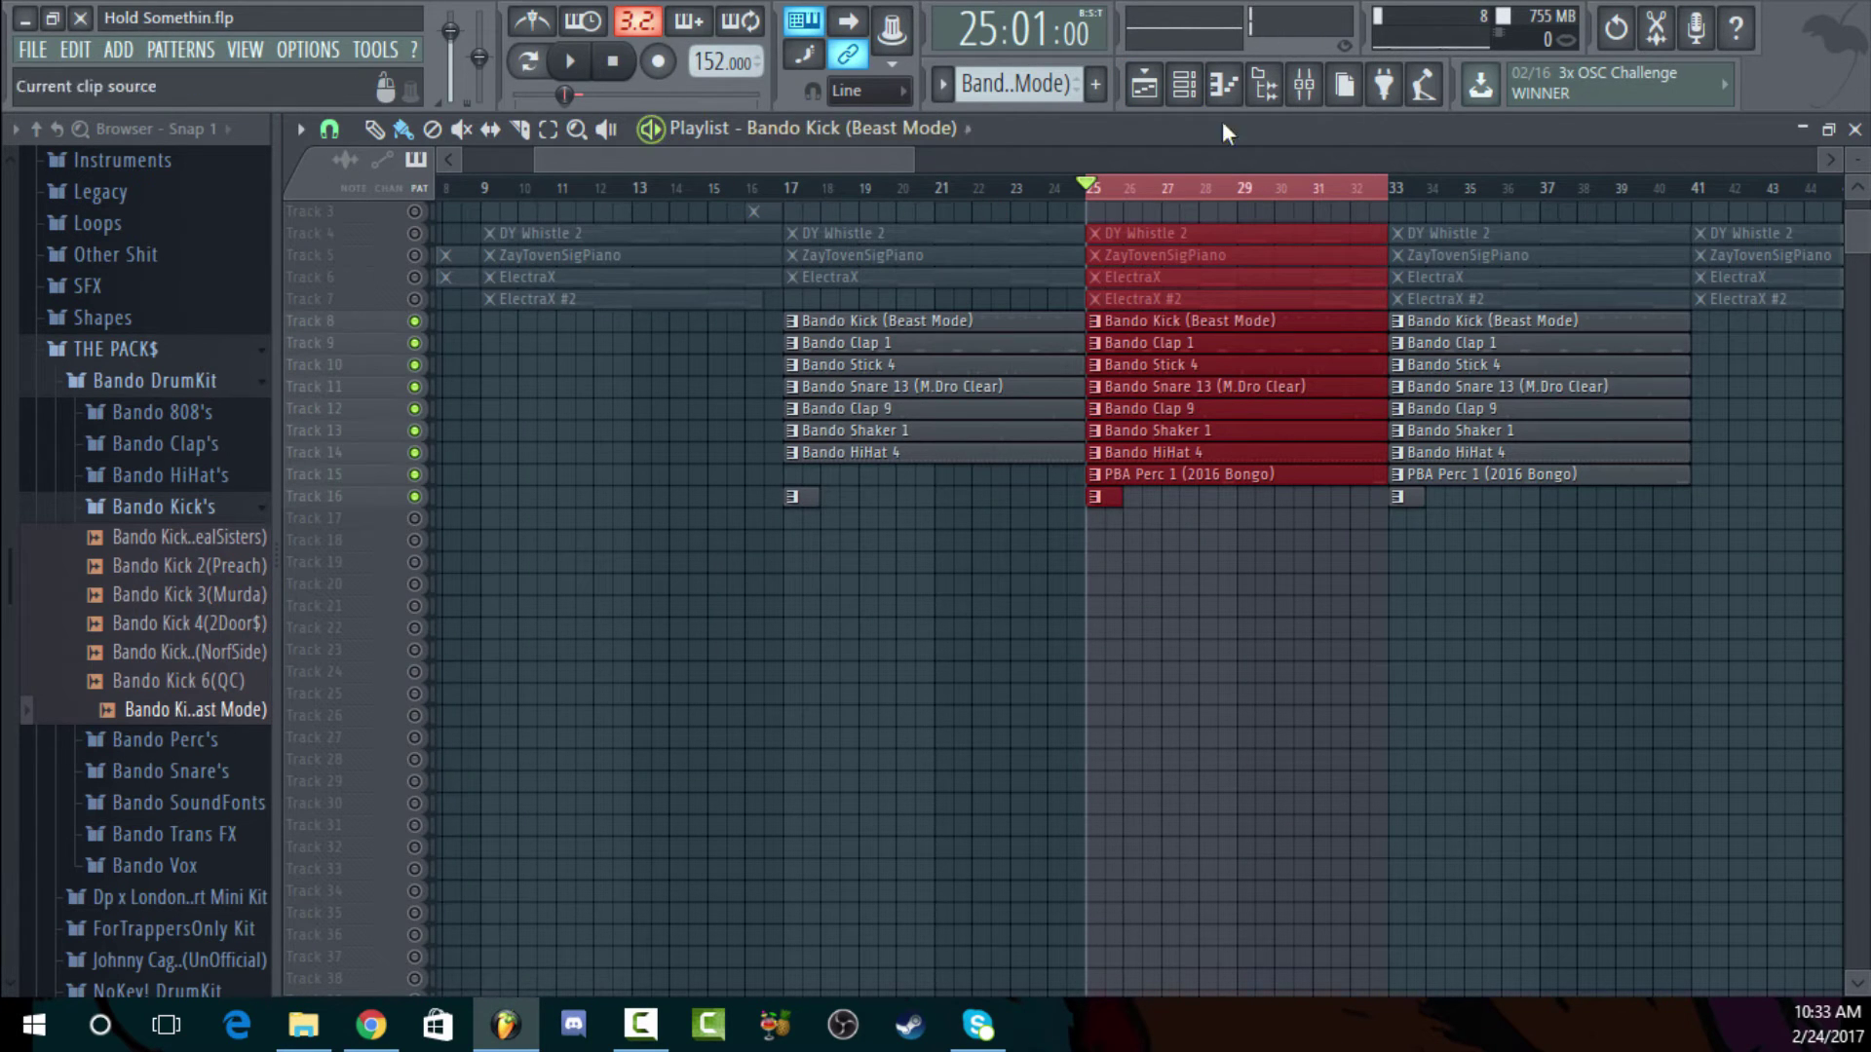
click(1854, 128)
key(F7)
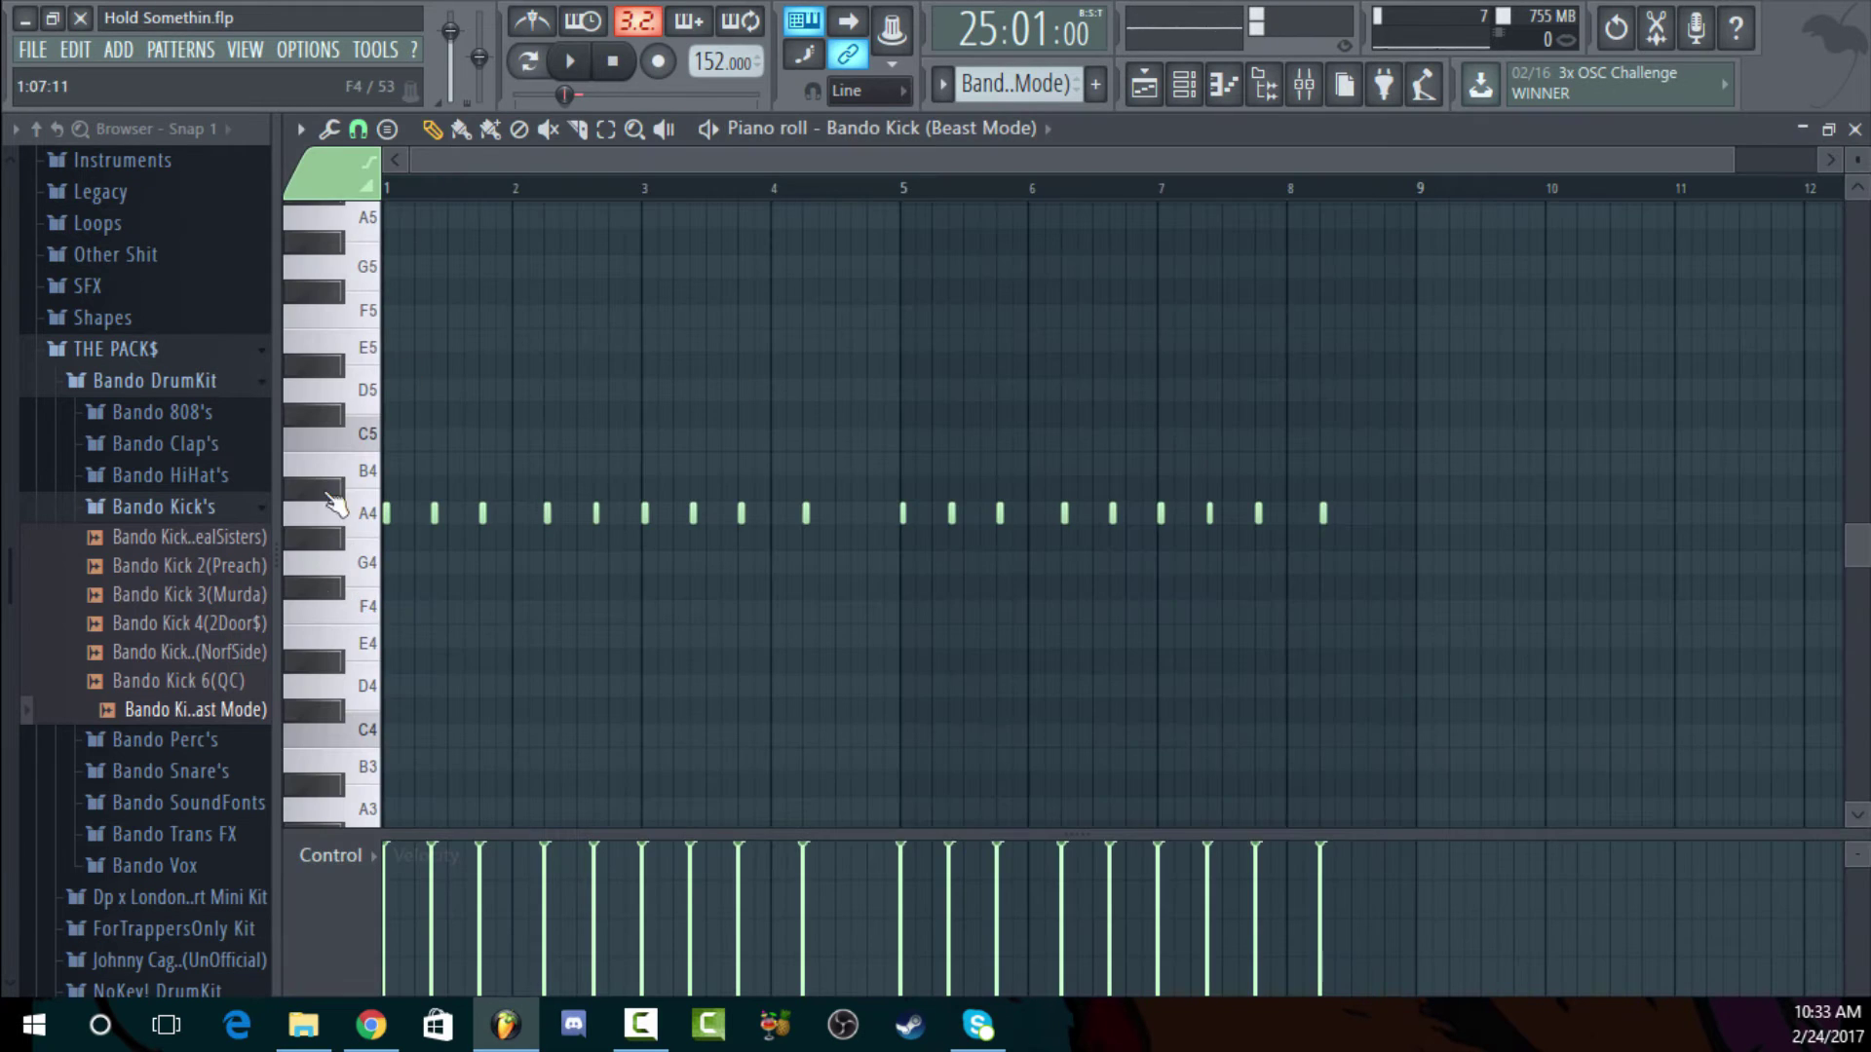
scroll(343, 589, down, 3)
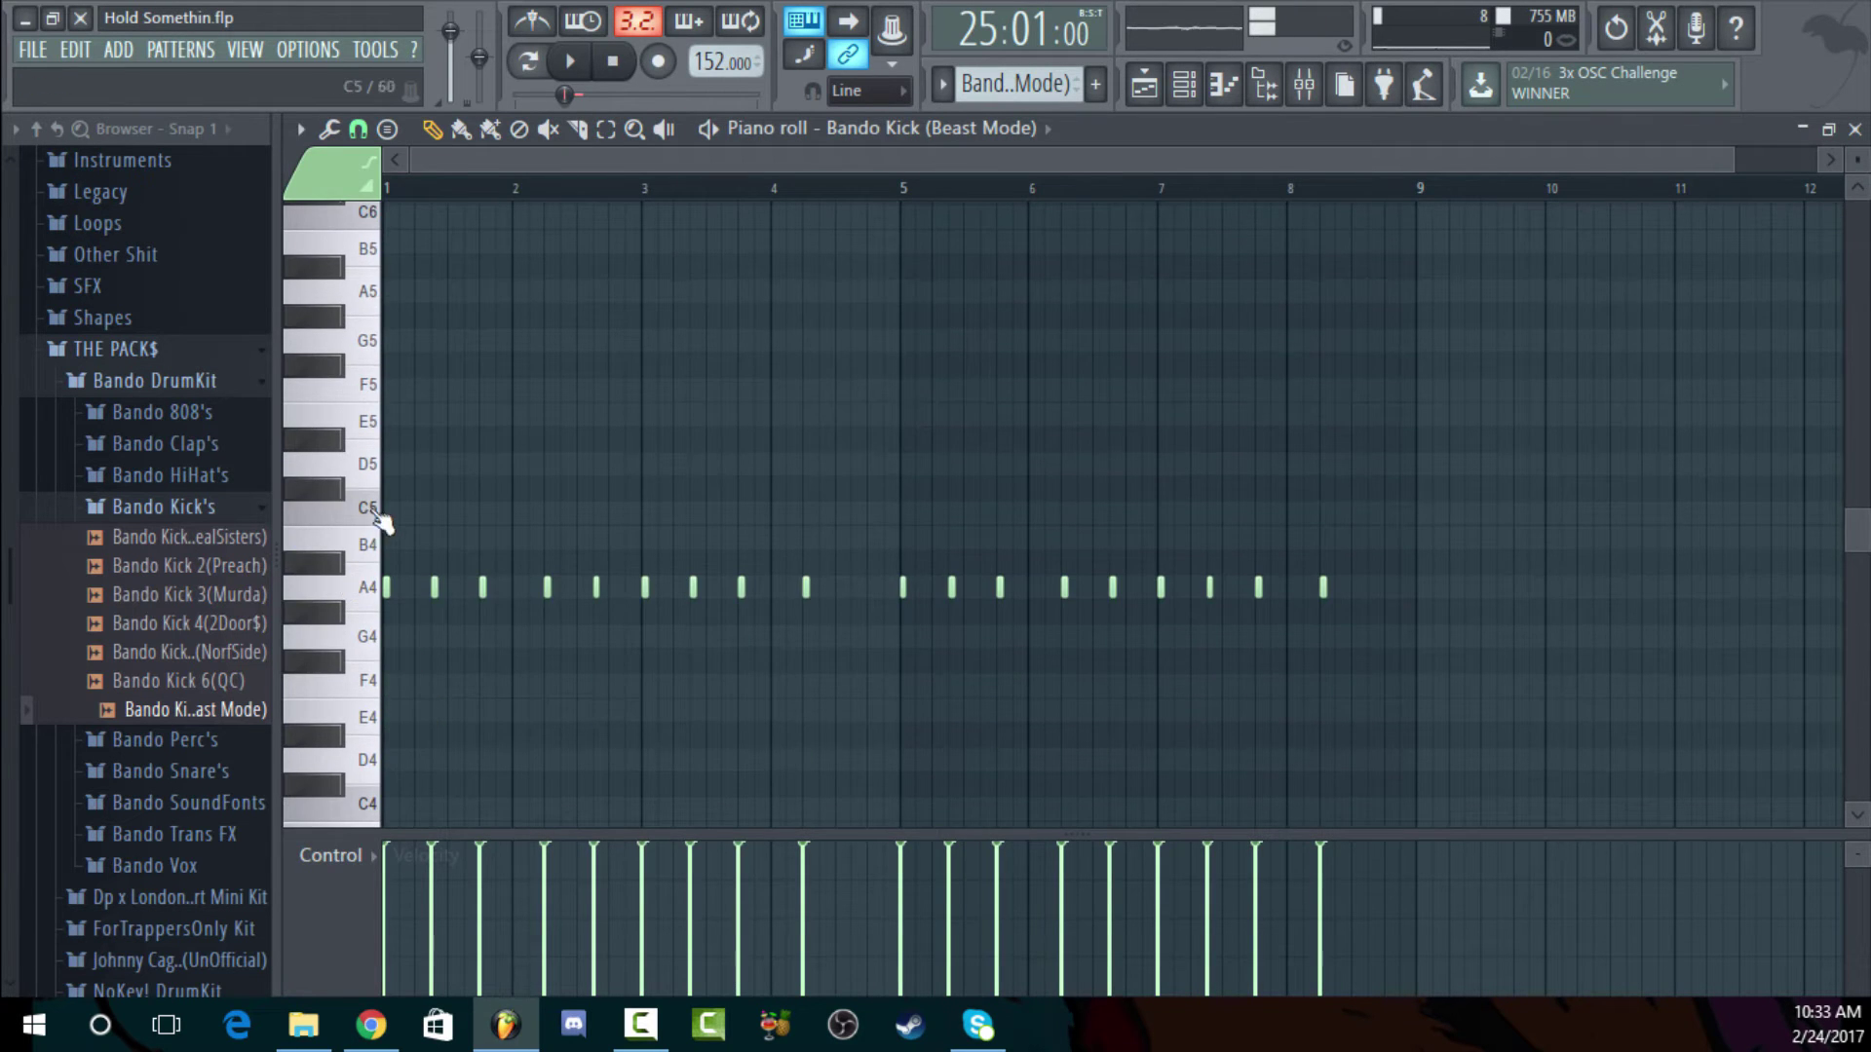
Leave the kick notes, open the DY Whistle 2 clip's notes from the Playlist, check the channel list and close the piano roll
scroll(394, 487, down, 5)
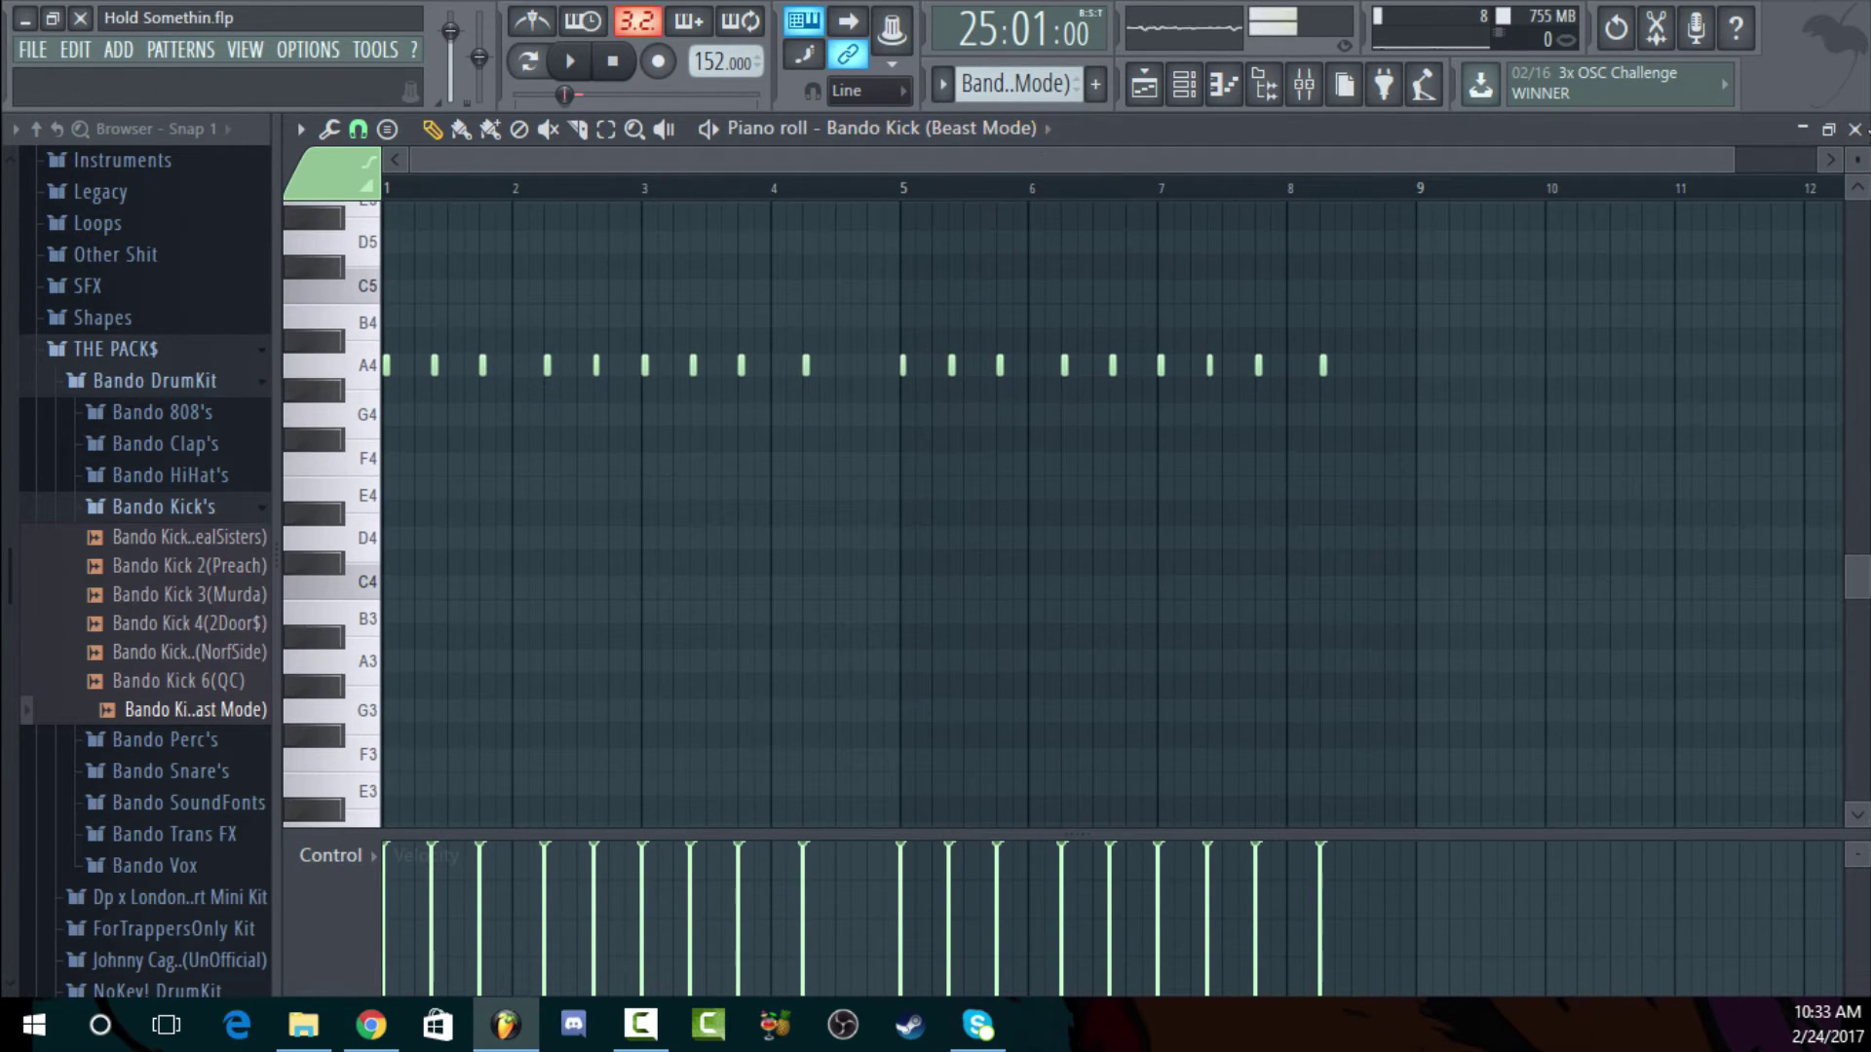
click(1856, 130)
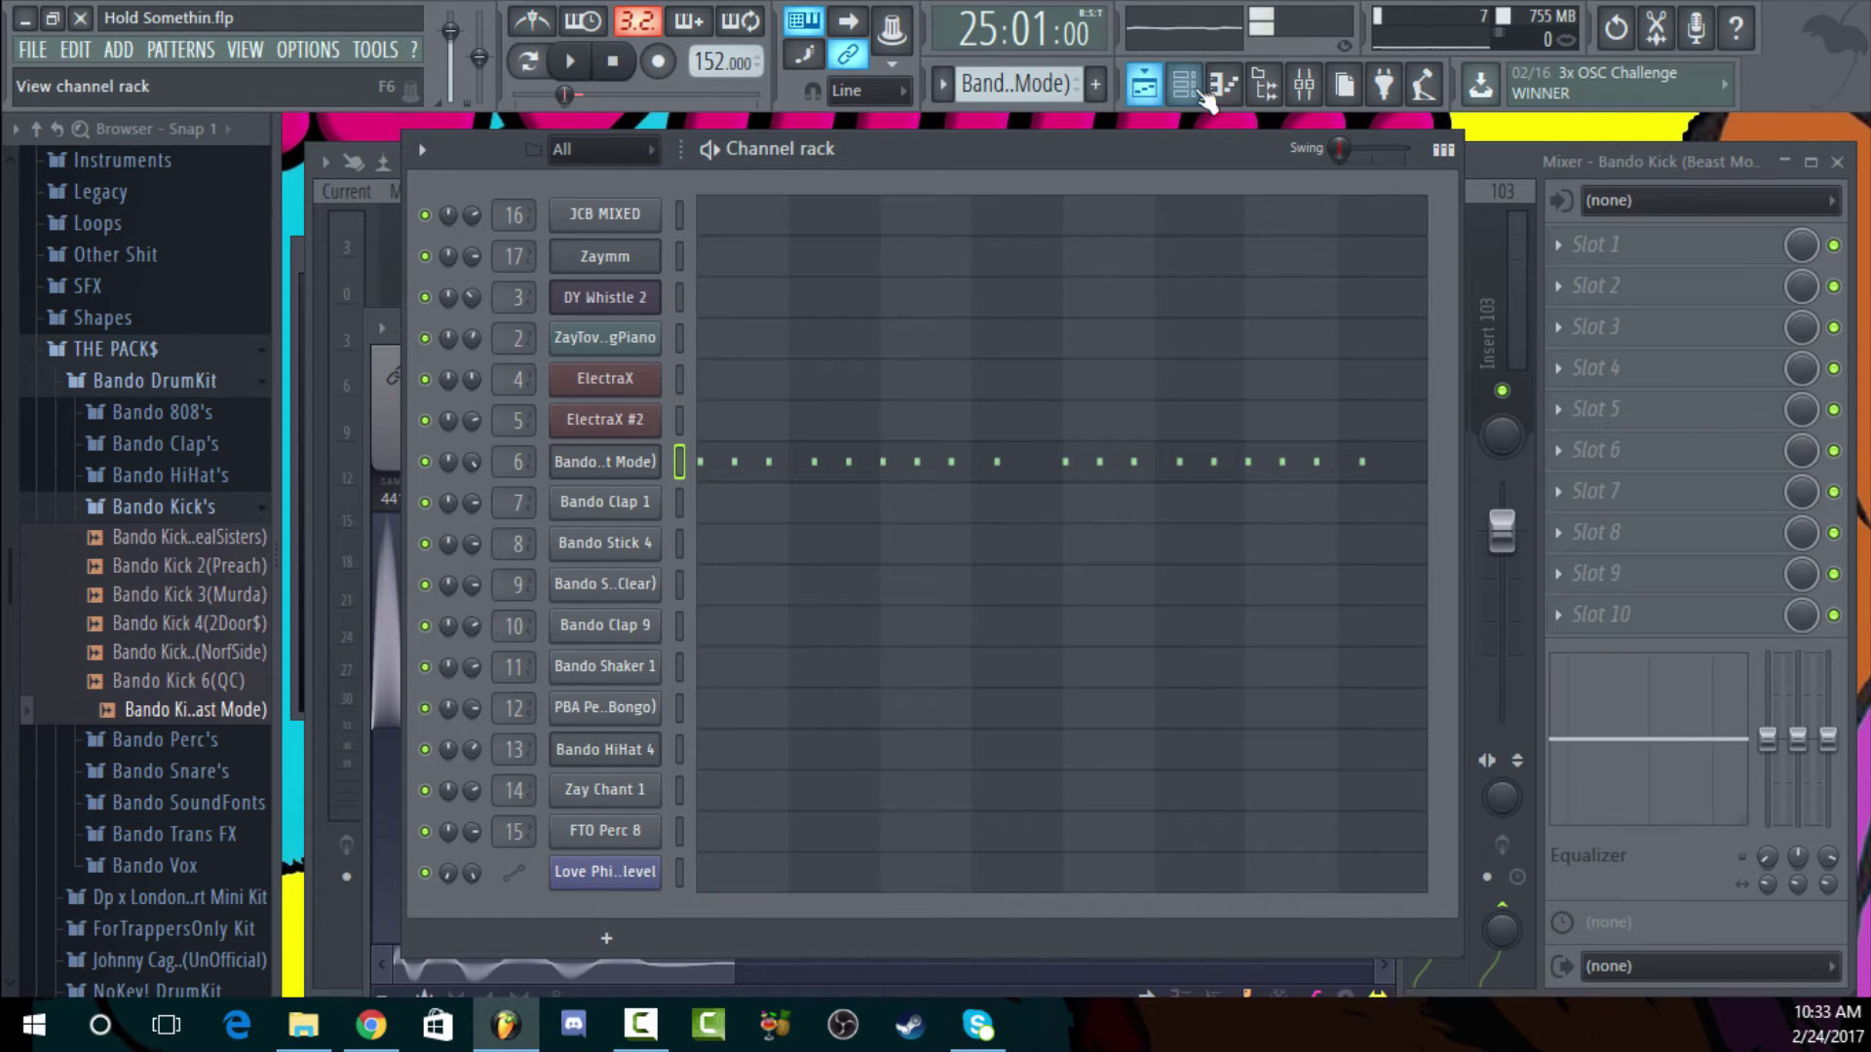
click(1156, 89)
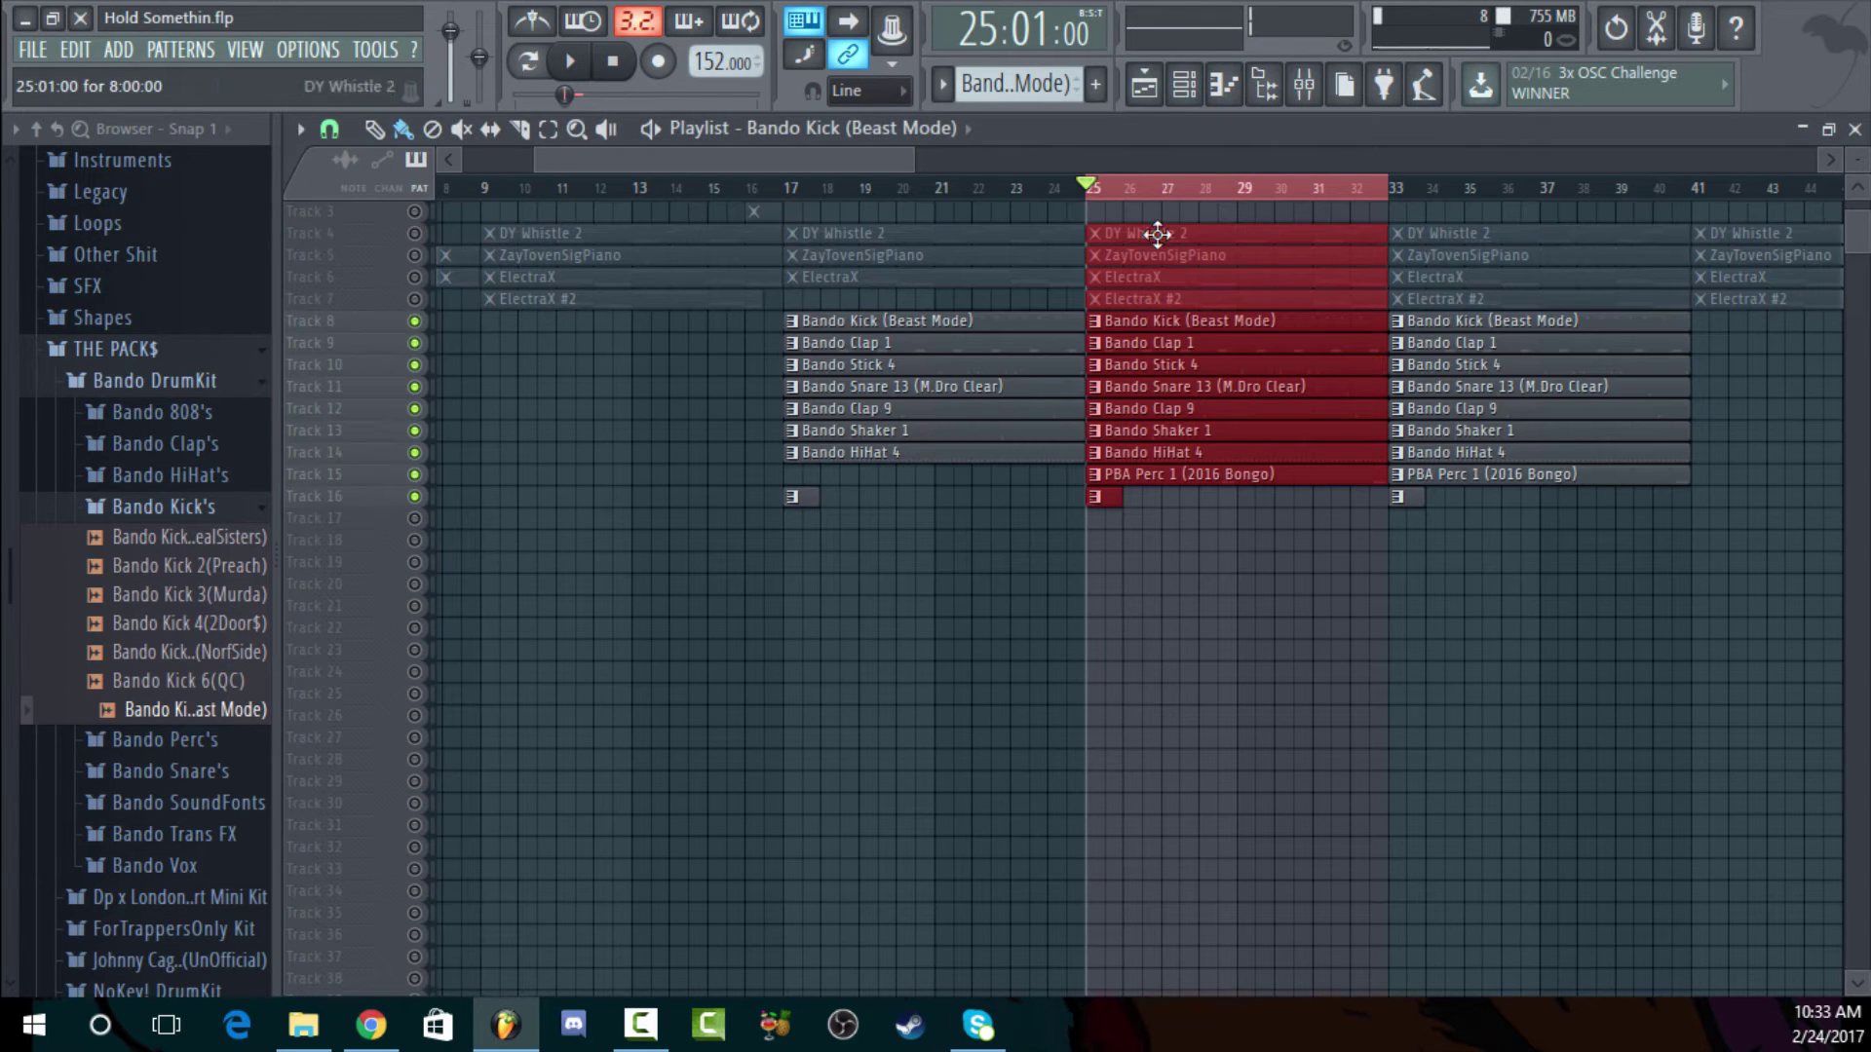
double_click(1157, 234)
scroll(375, 387, left, 2)
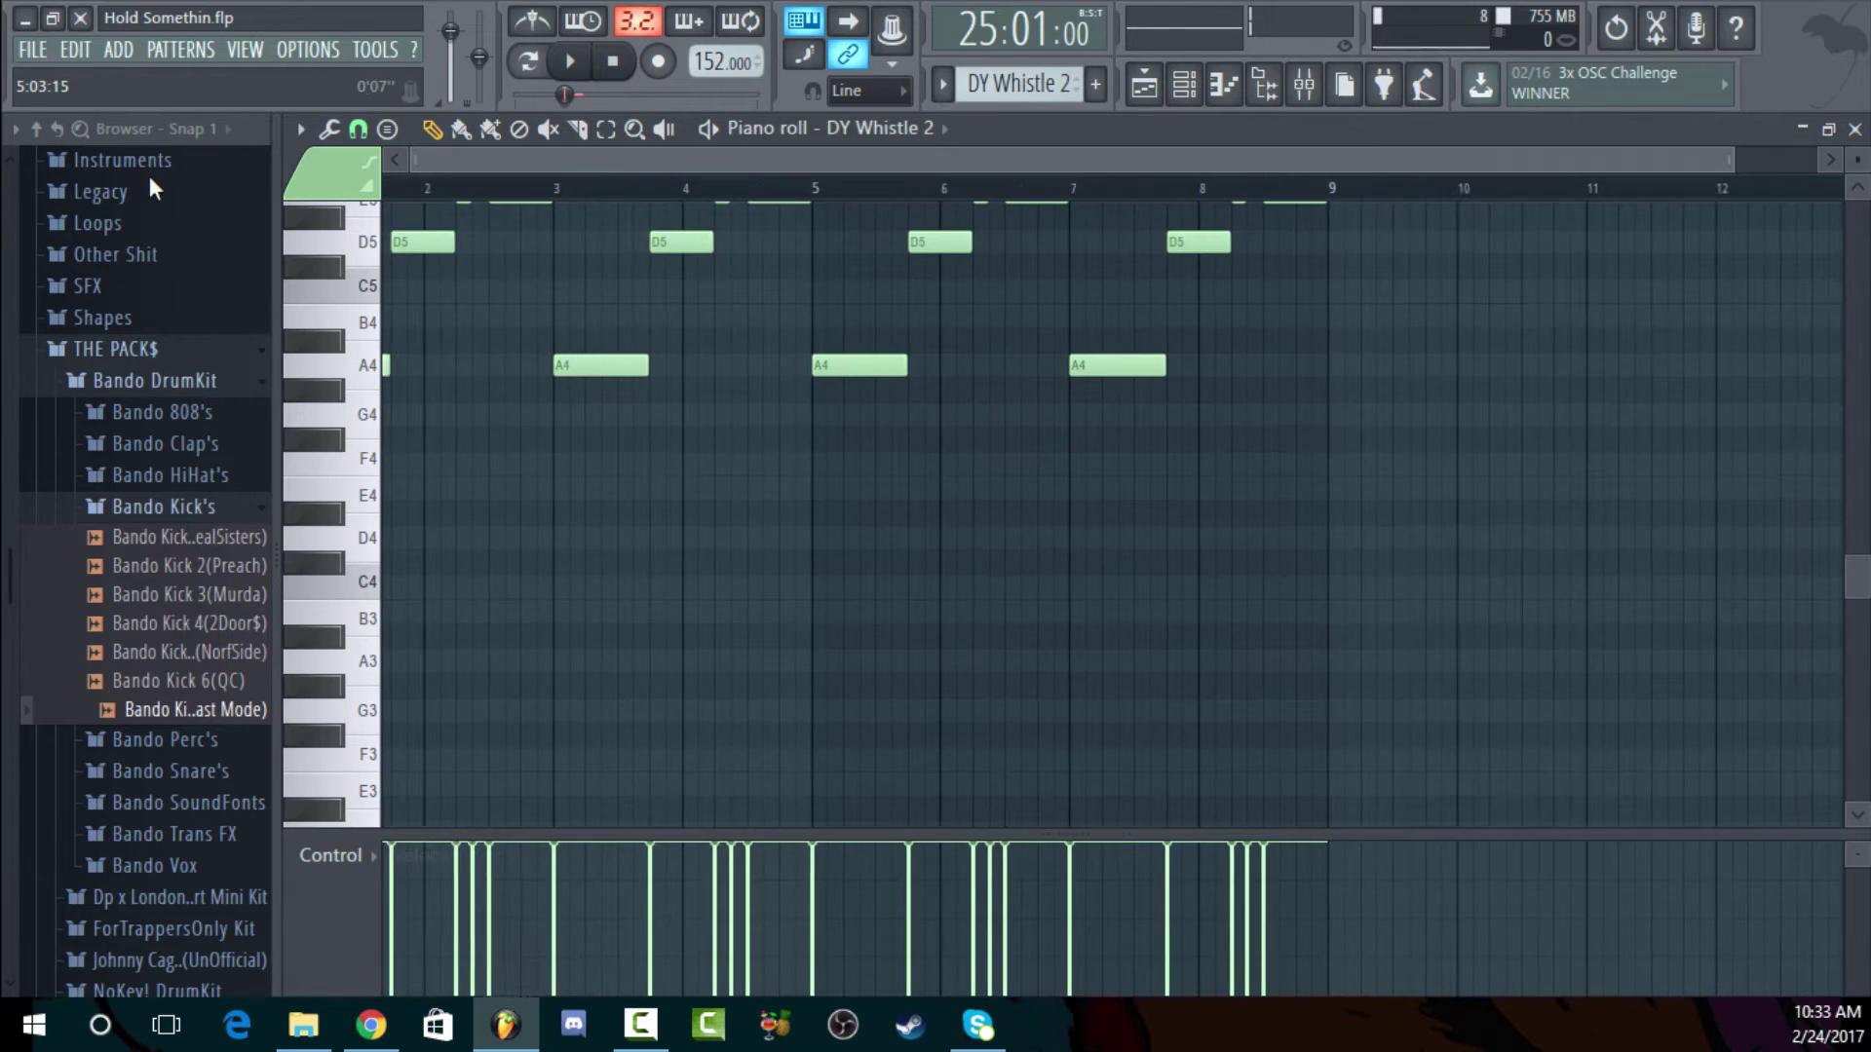
click(880, 128)
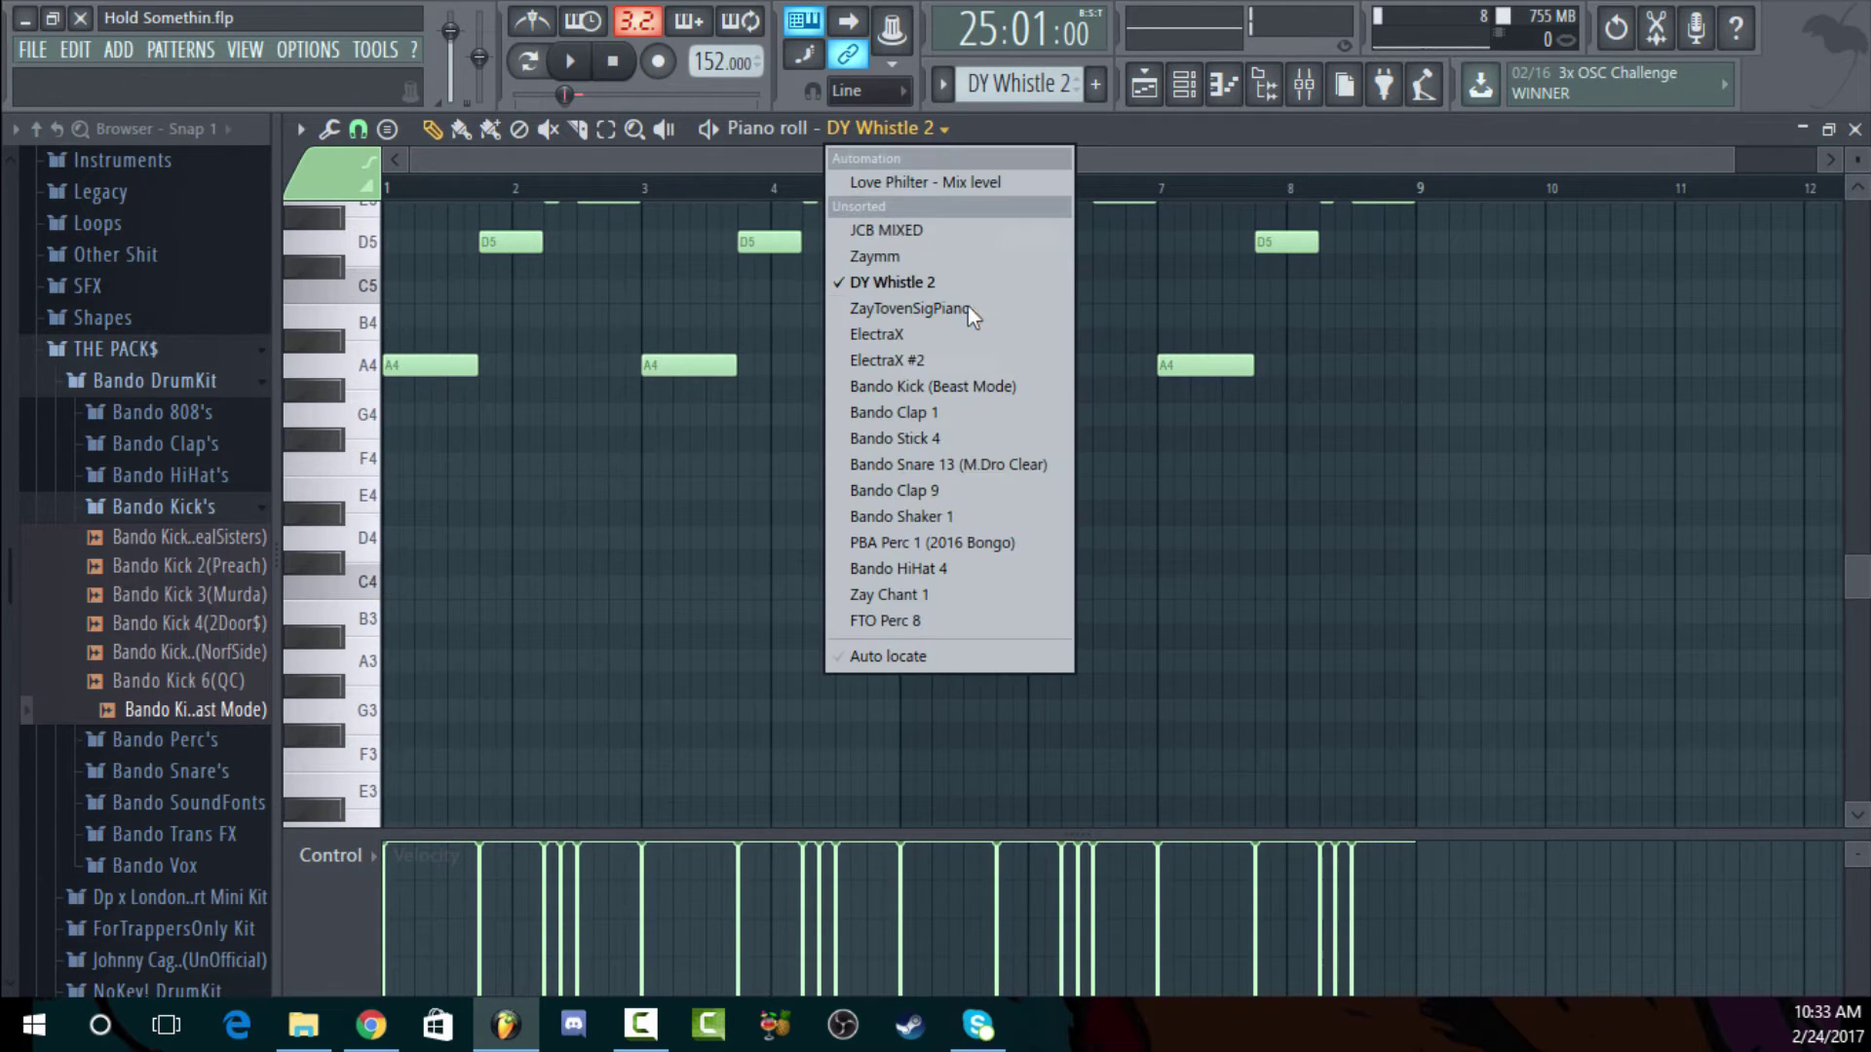
click(1856, 133)
click(1855, 132)
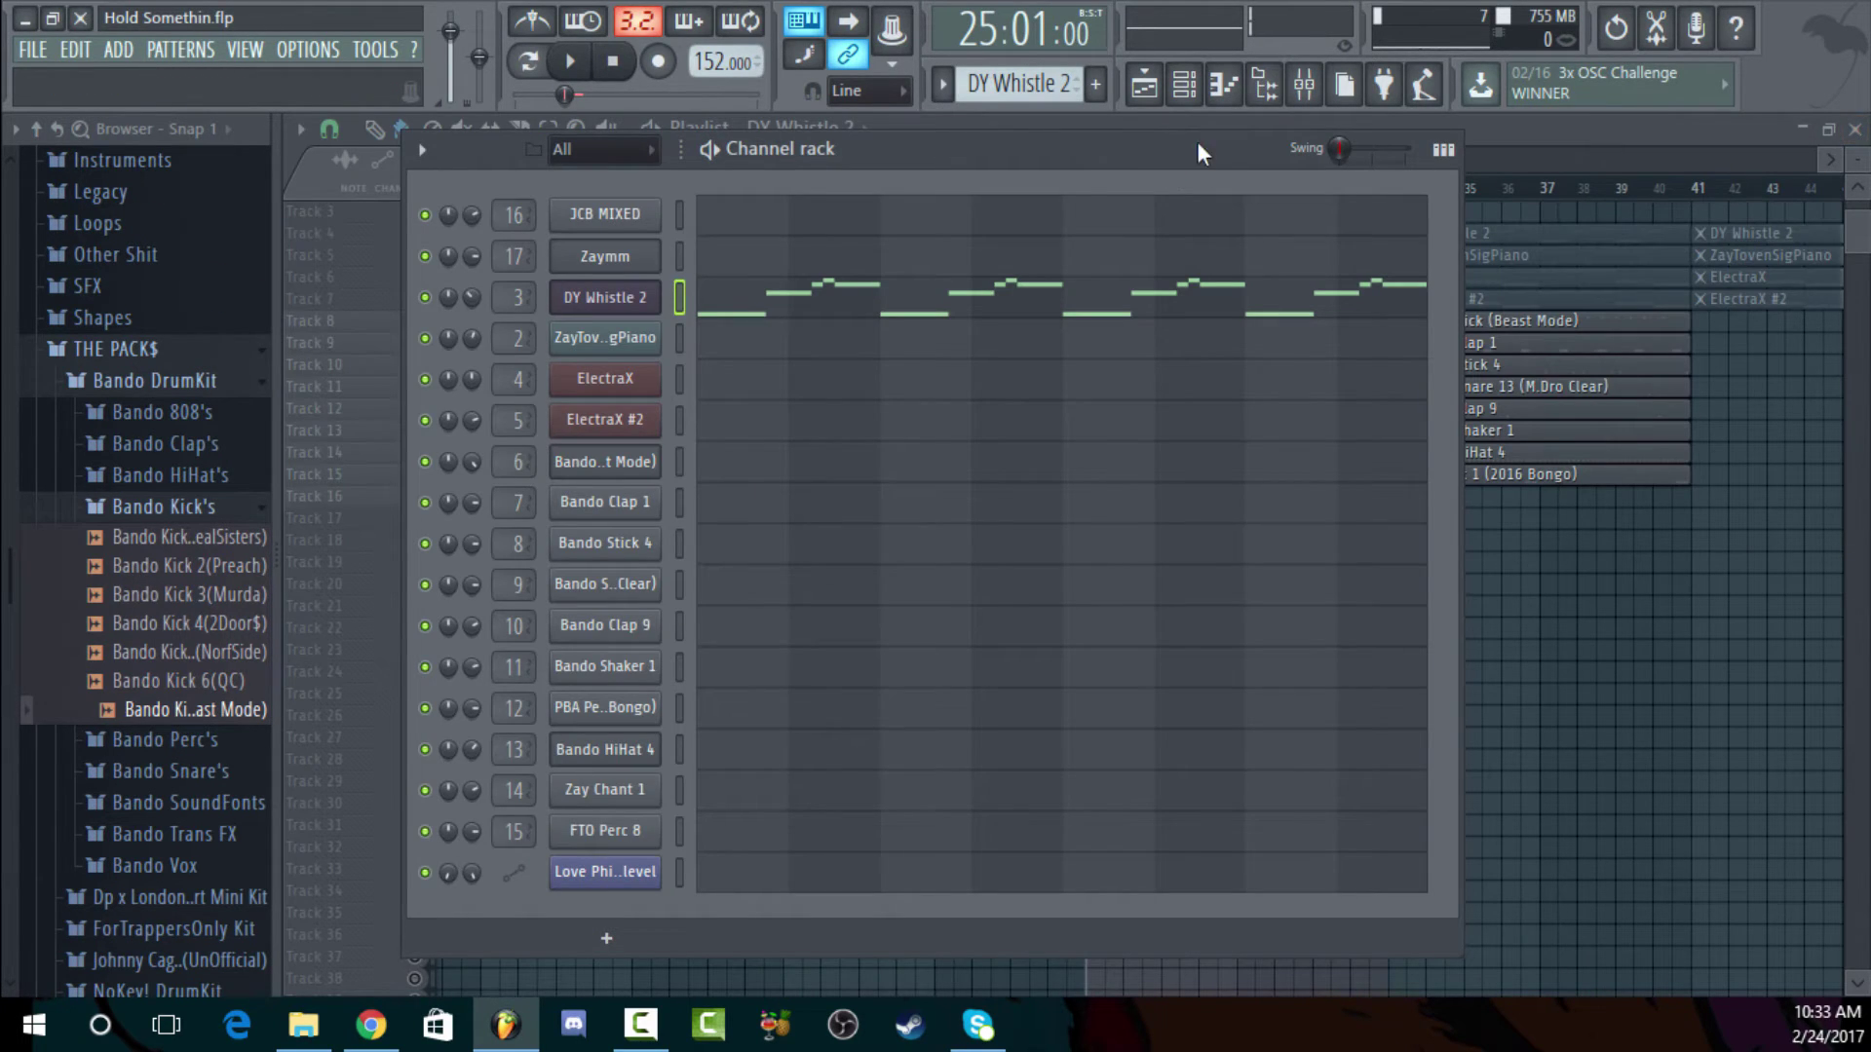
Return to the Playlist and unmute the DY Whistle 2 track
drag(1196, 152, 1141, 164)
click(1144, 86)
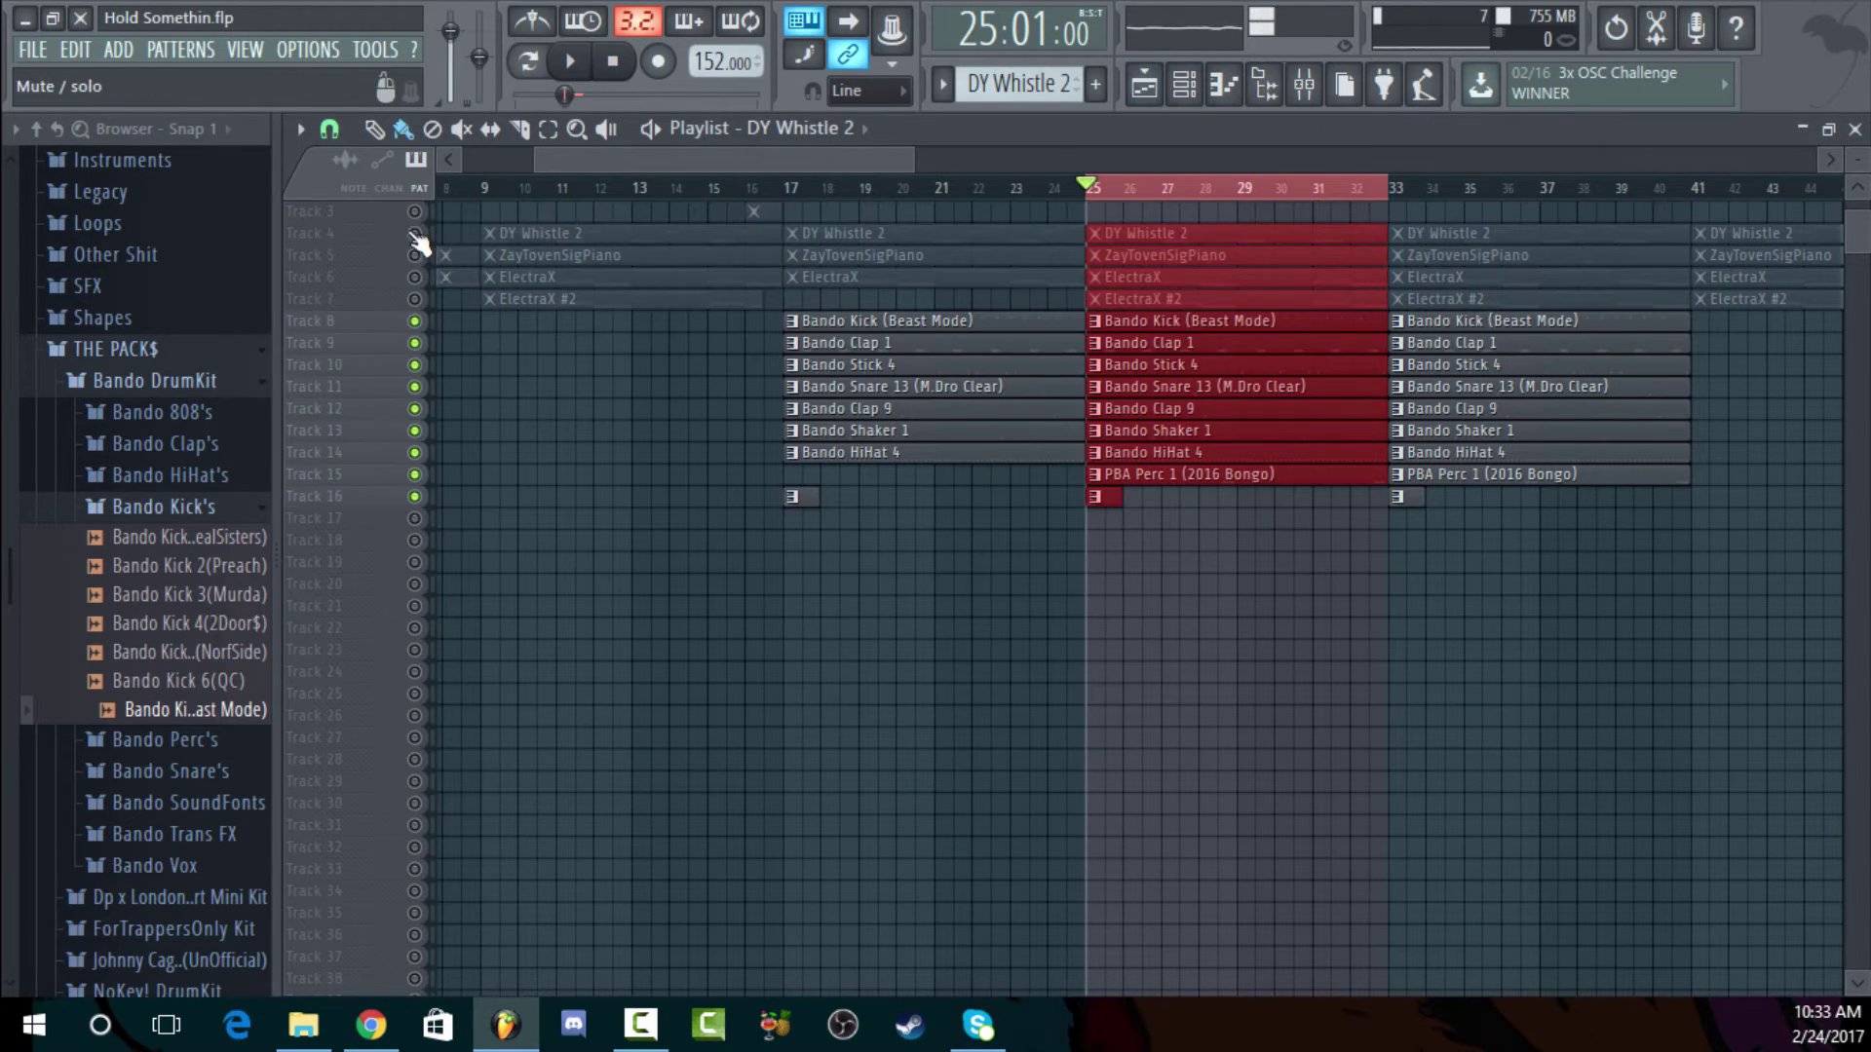
click(417, 239)
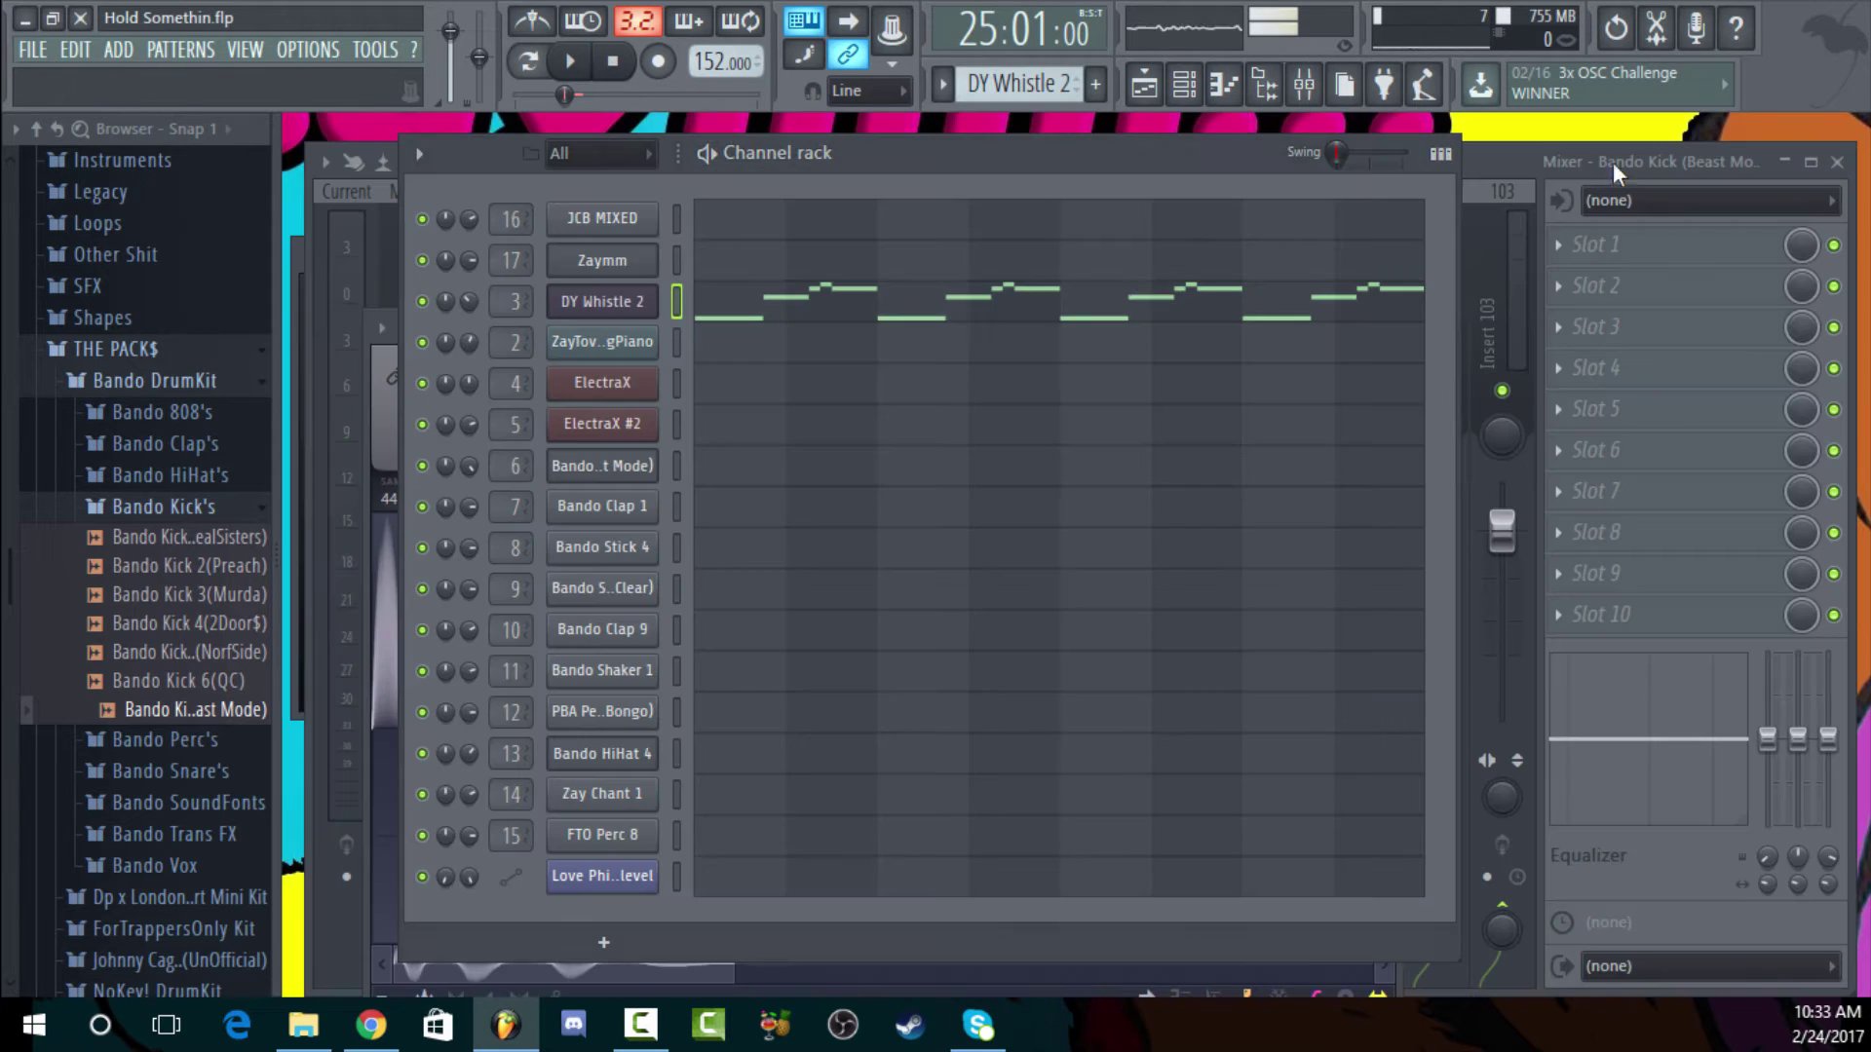
Show the Bando Kick (Beast Mode) notes in the piano roll, briefly play the pattern, and close the piano roll with playback stopped
key(F6)
key(Down)
key(Down)
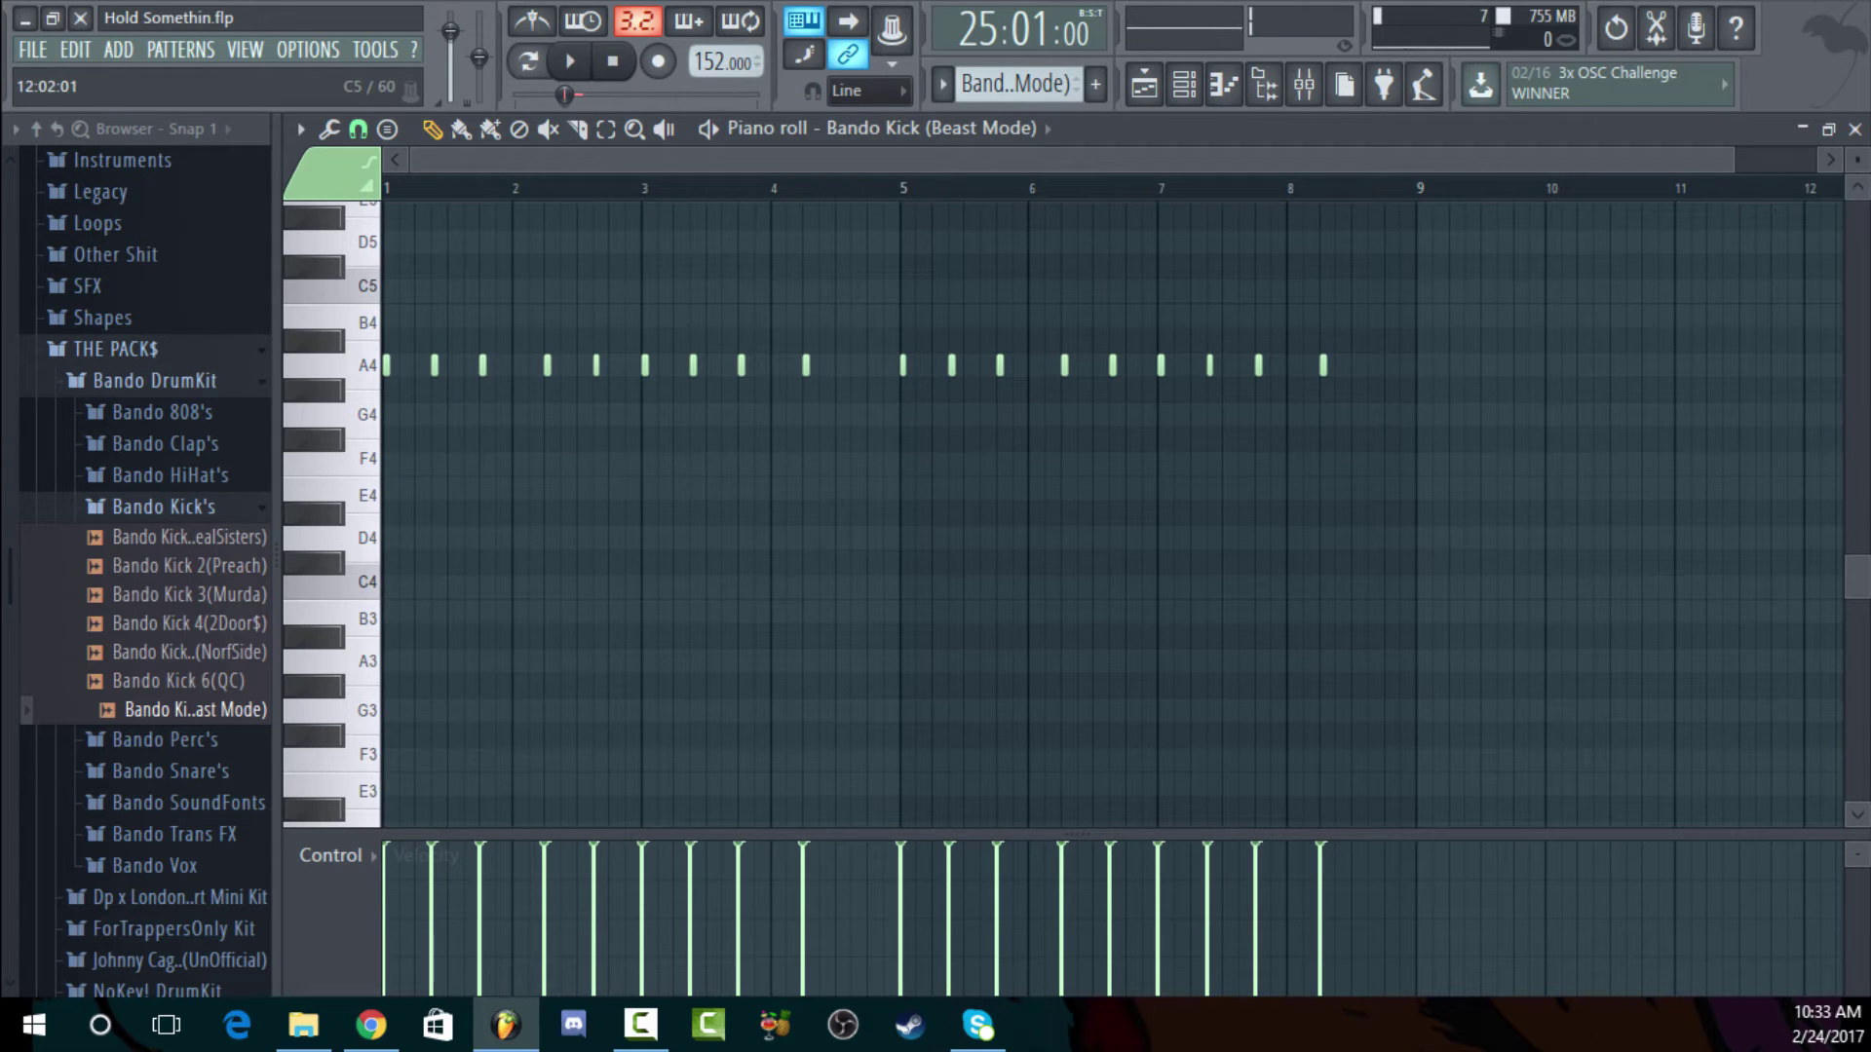
click(710, 129)
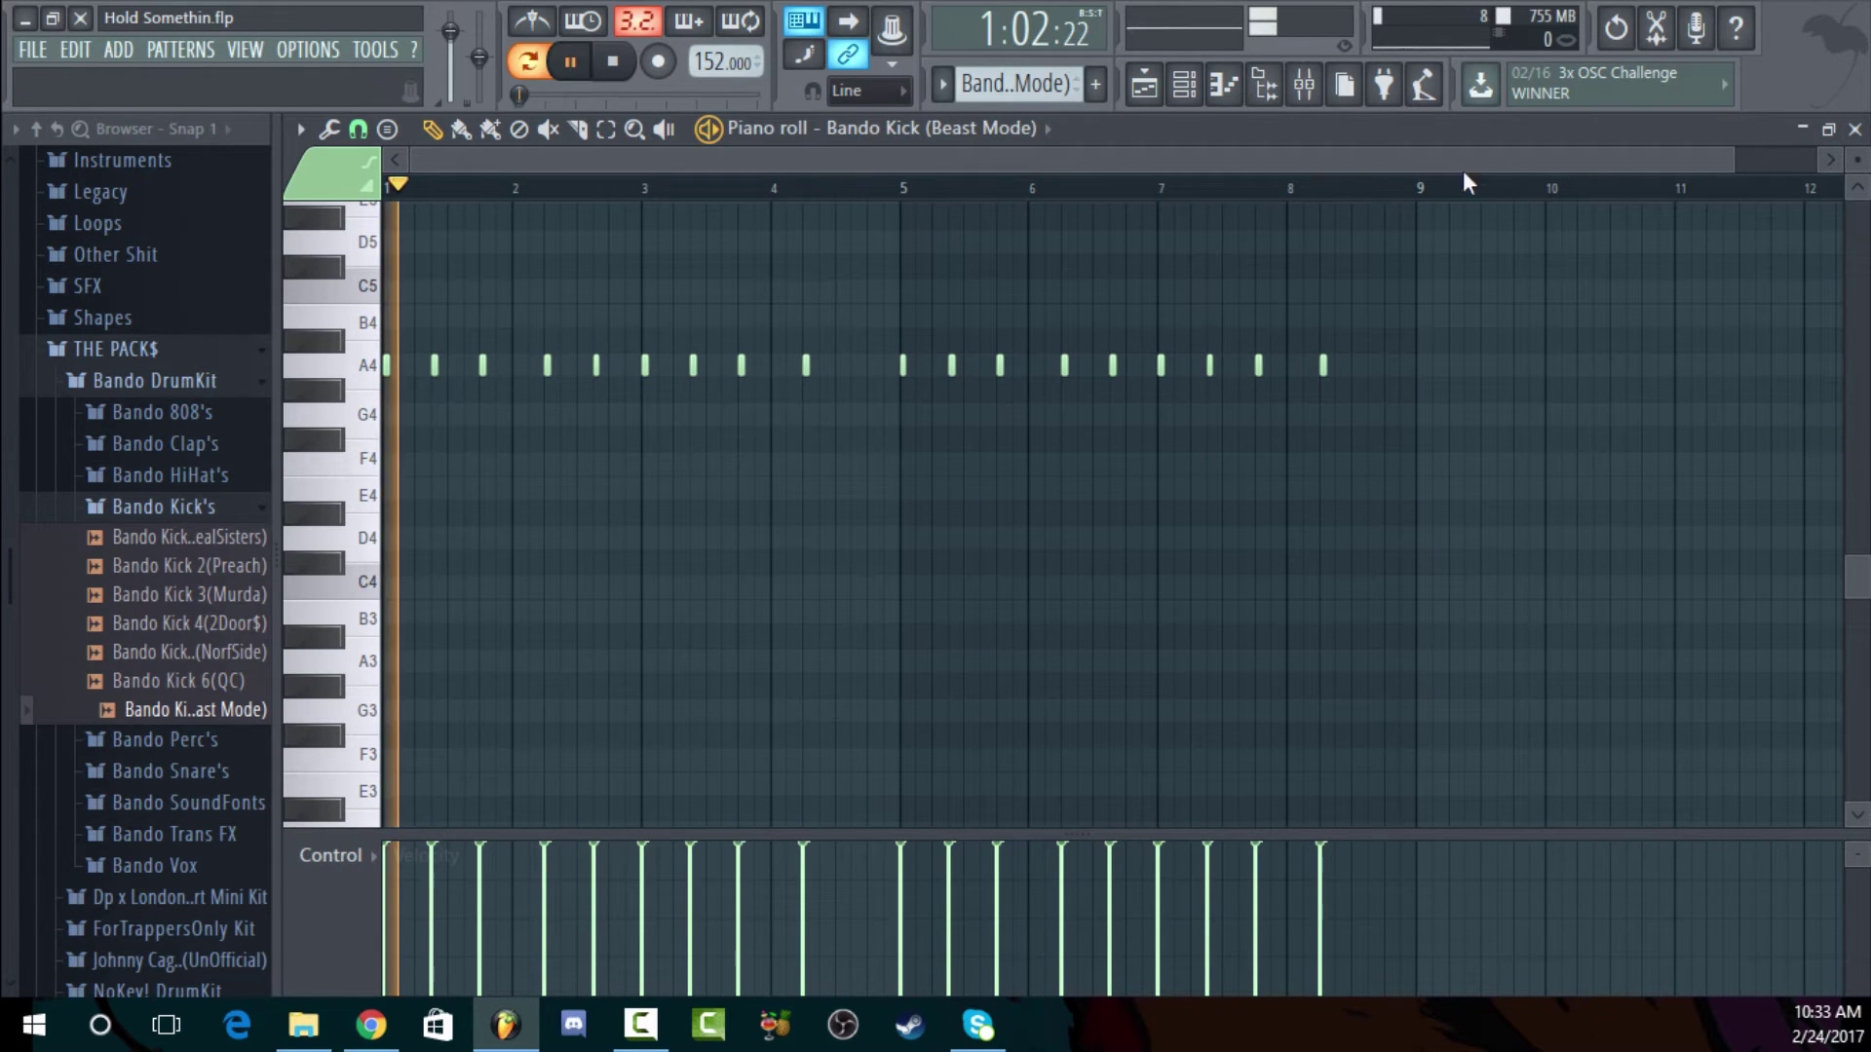
click(1854, 129)
key(space)
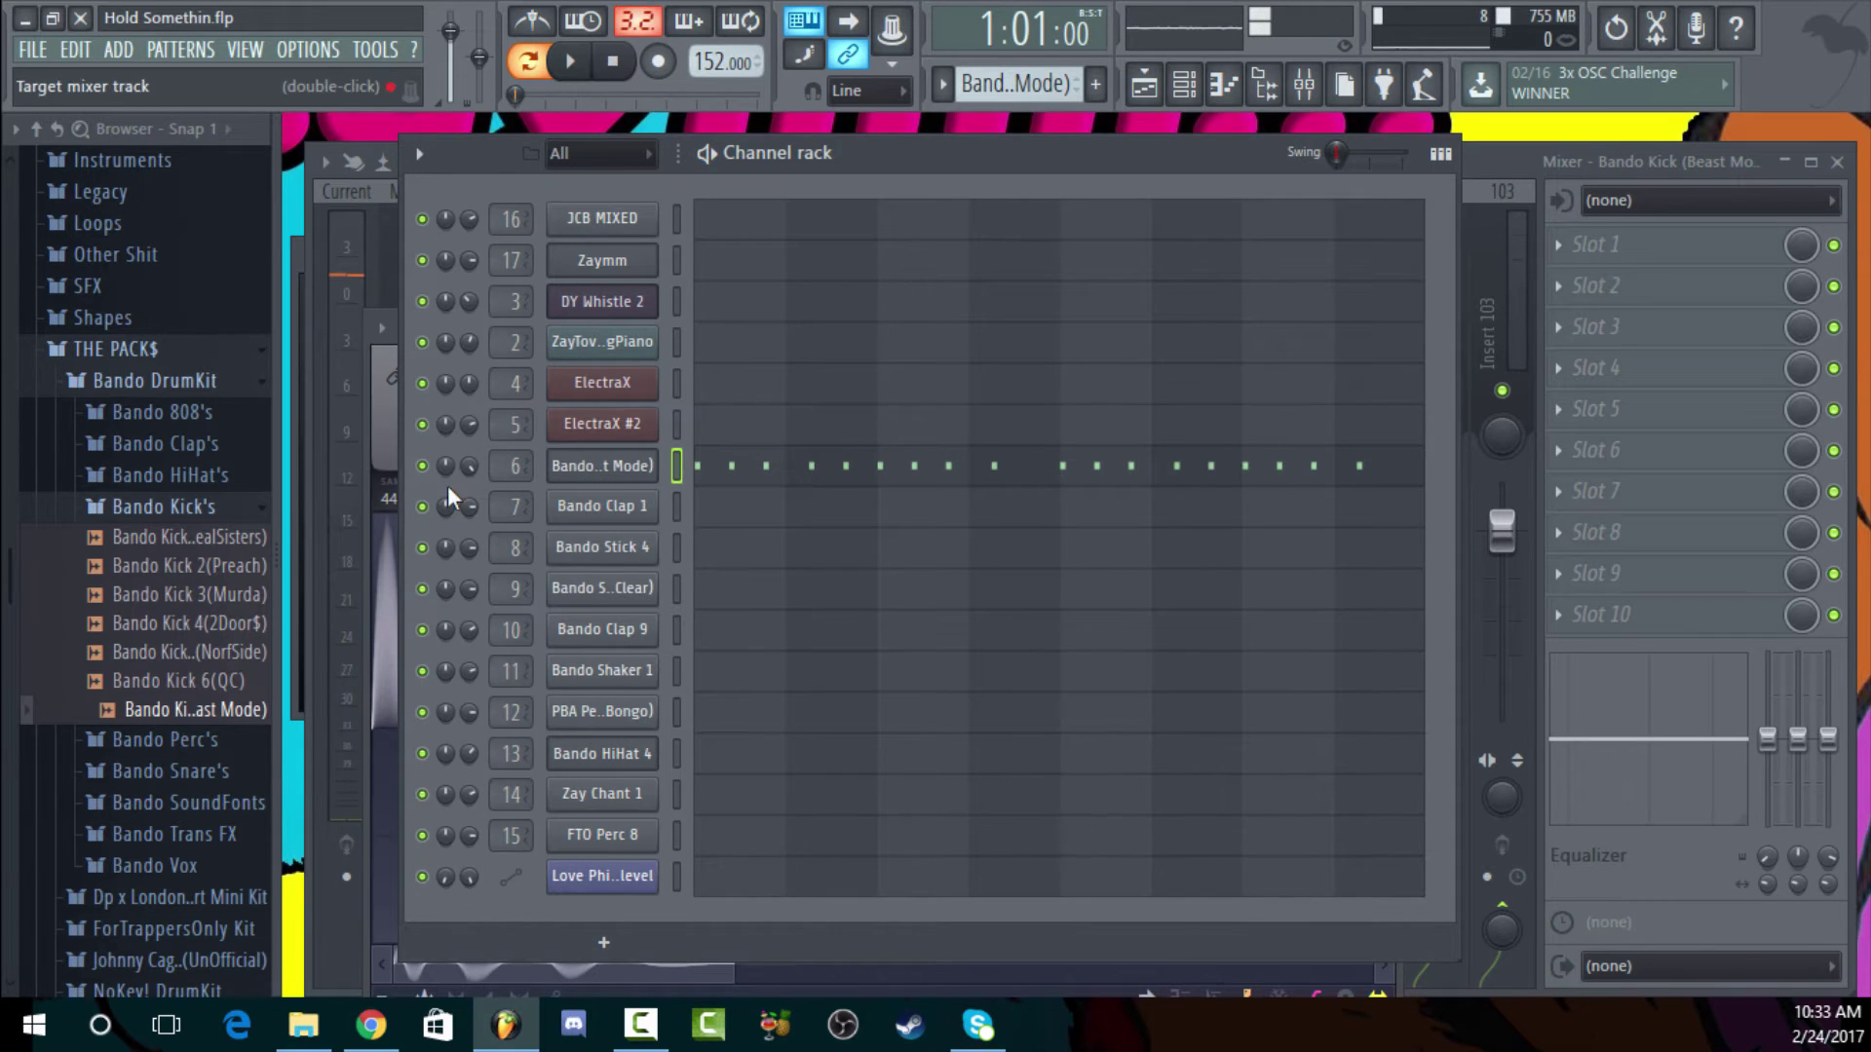
Select the Master track in the mixer and disable its Edison effect
click(1145, 90)
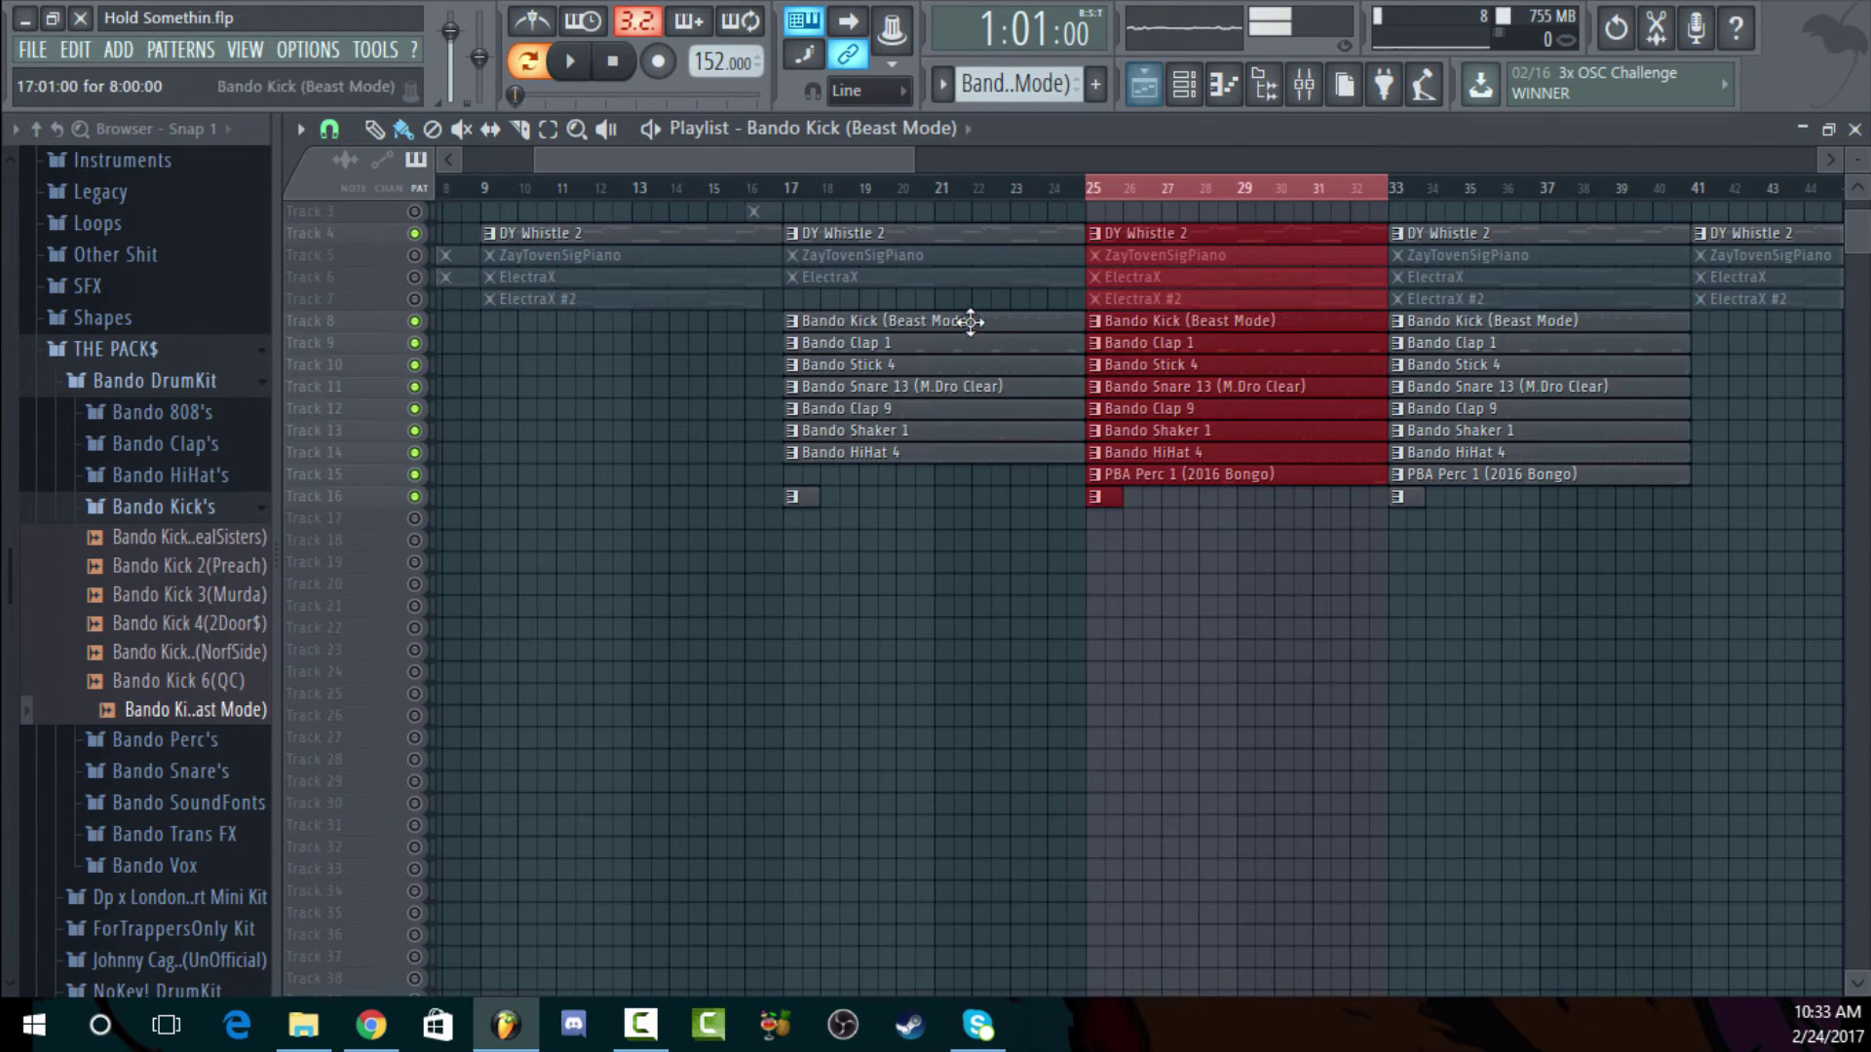
click(1304, 86)
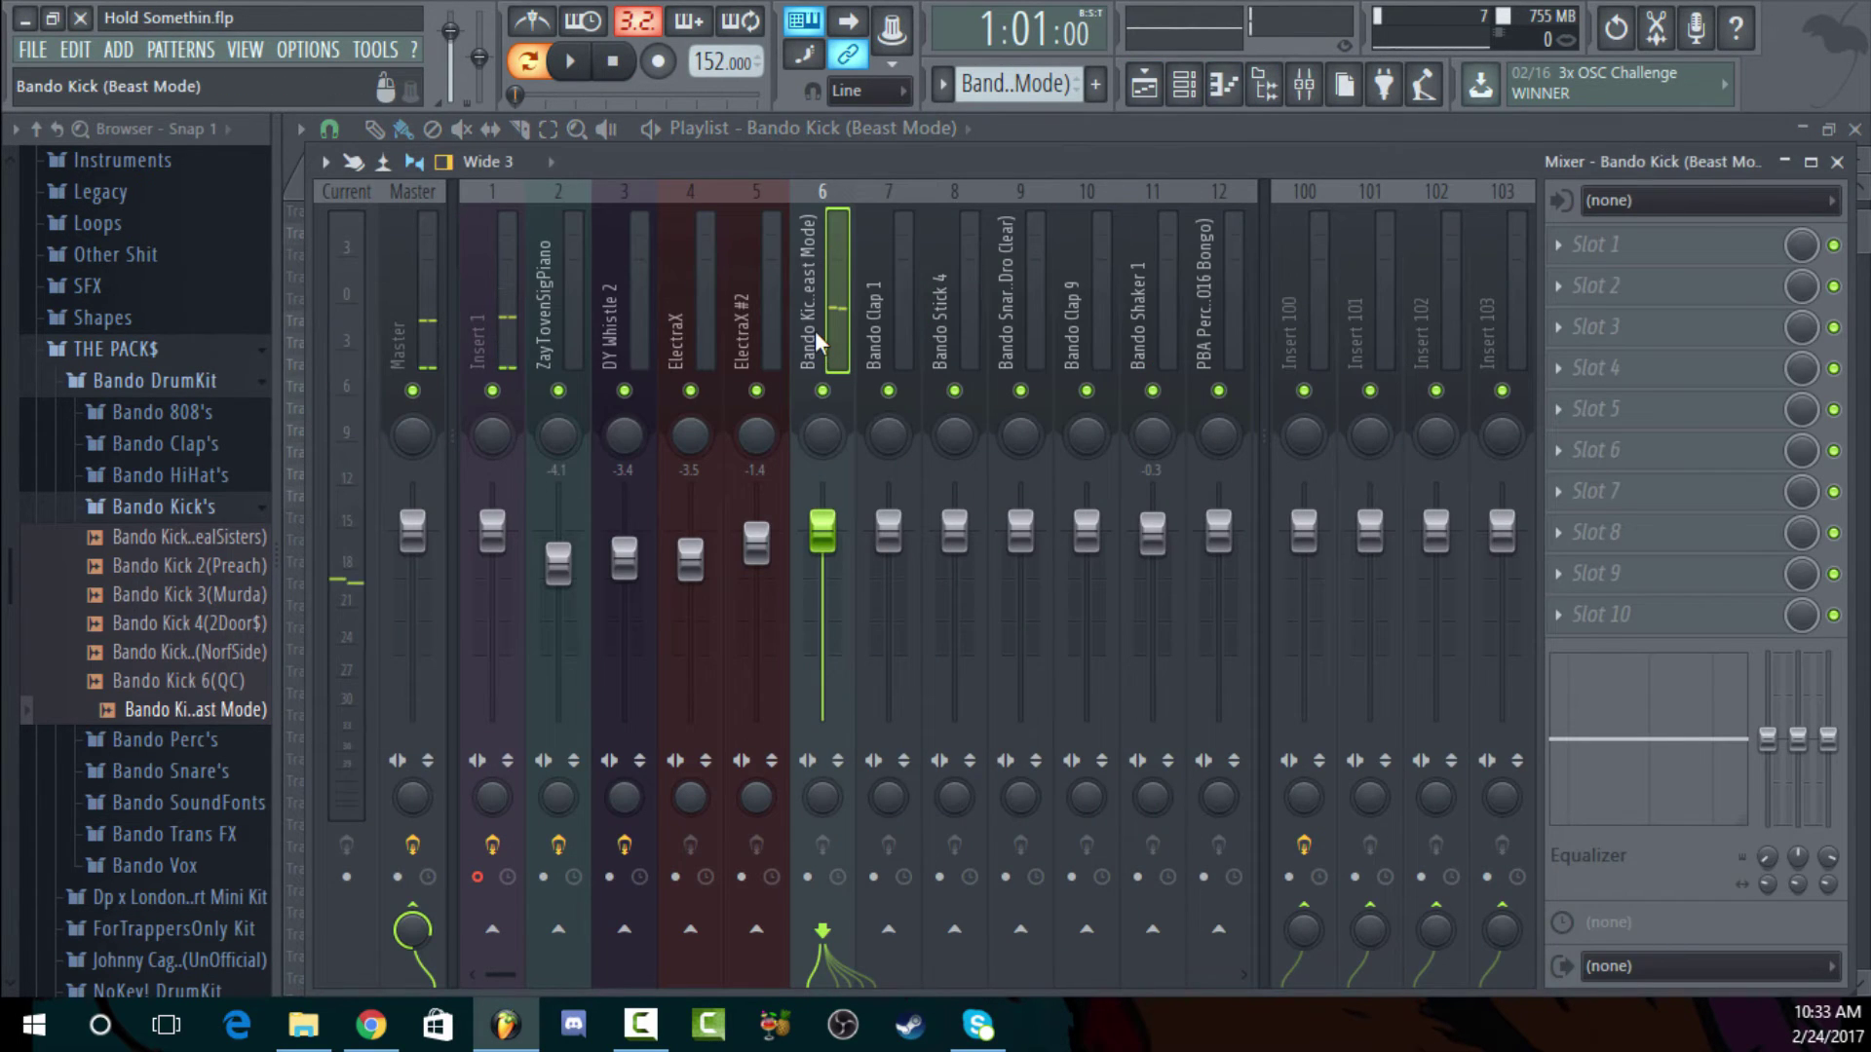
click(389, 310)
click(1834, 244)
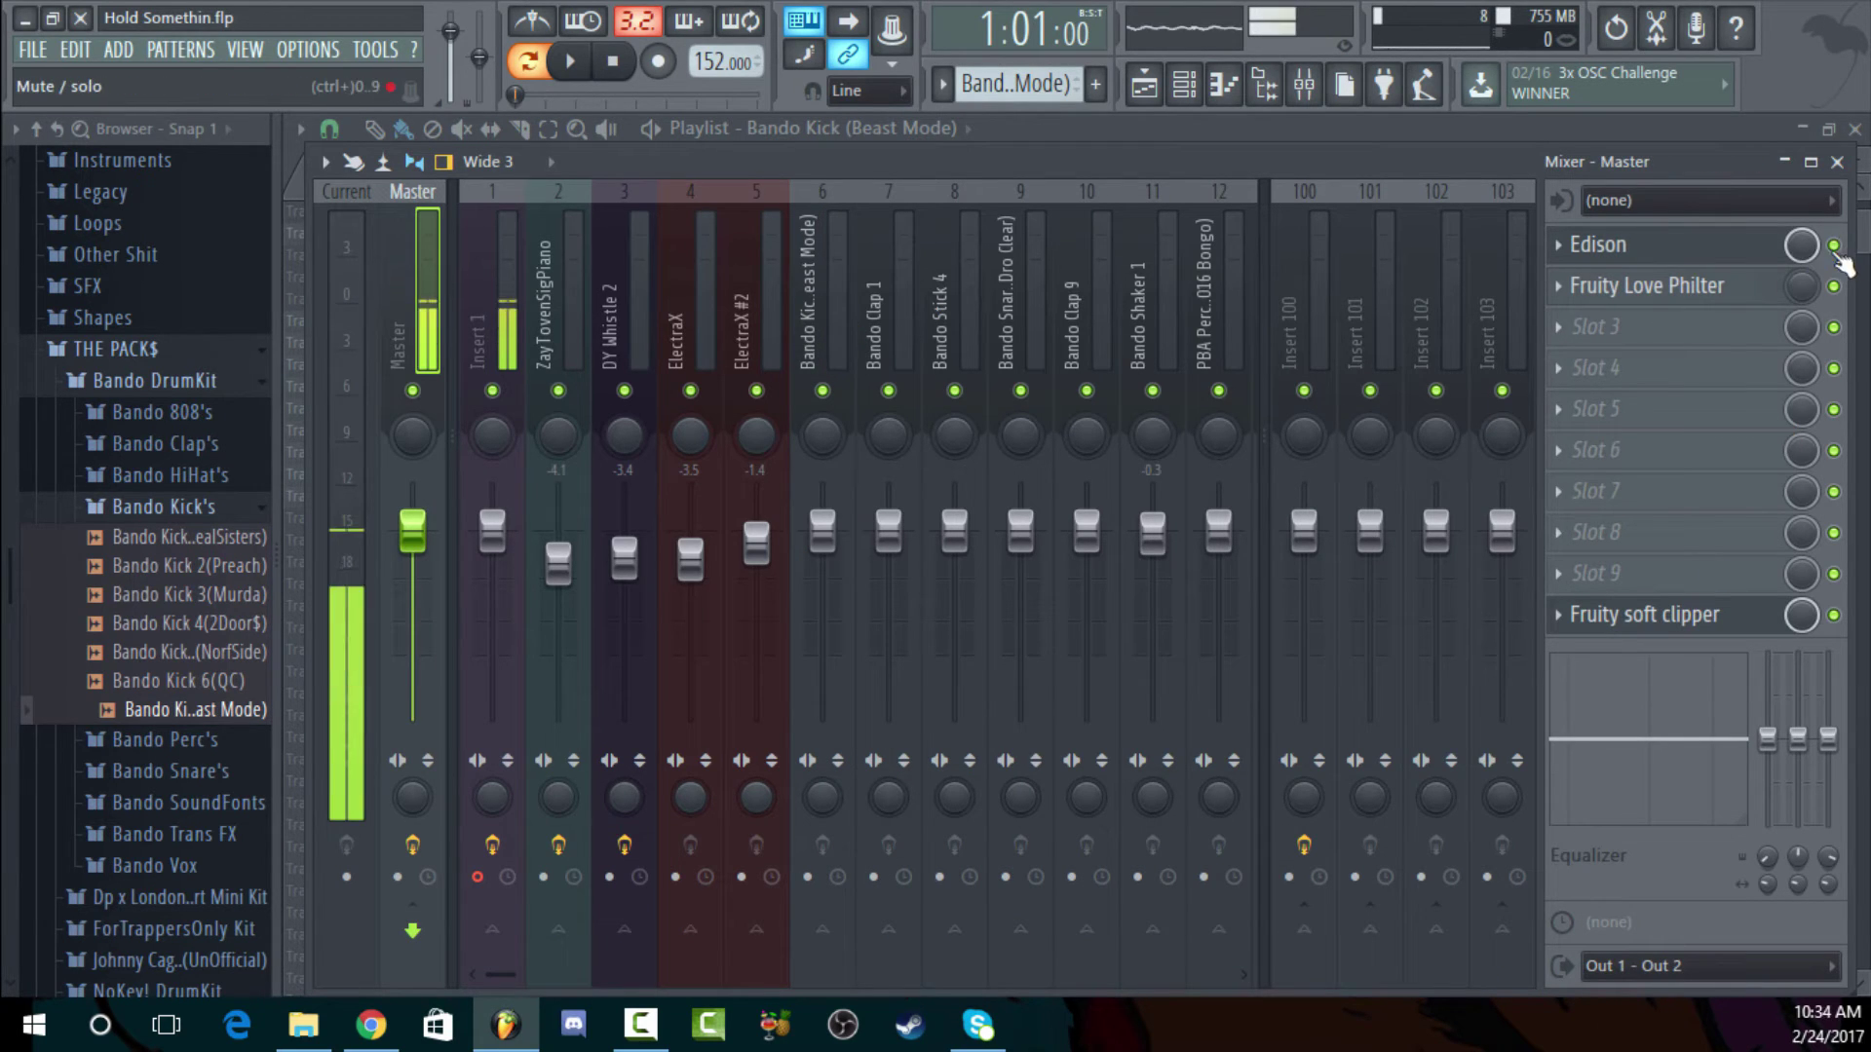
Unmute the Love Philter - Mix level automation track in the Playlist and play the song from bar 9
click(1164, 86)
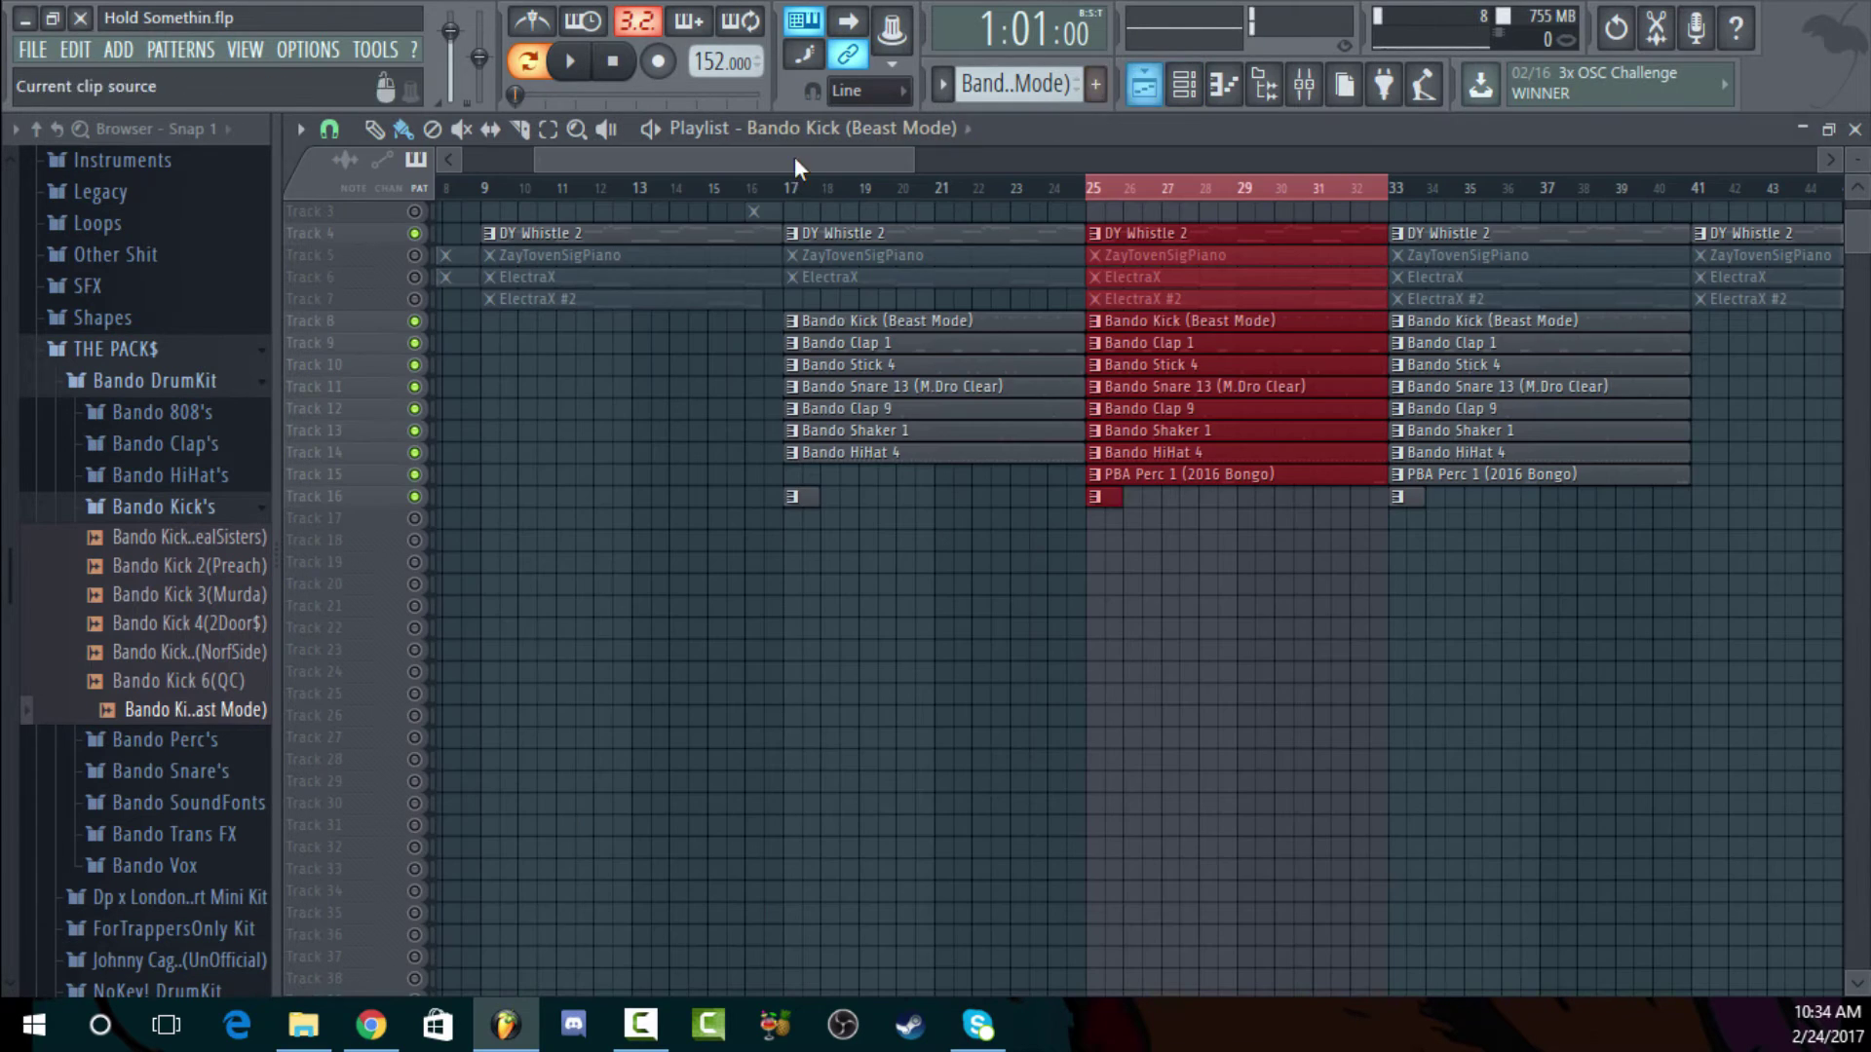
scroll(476, 195, up, 2)
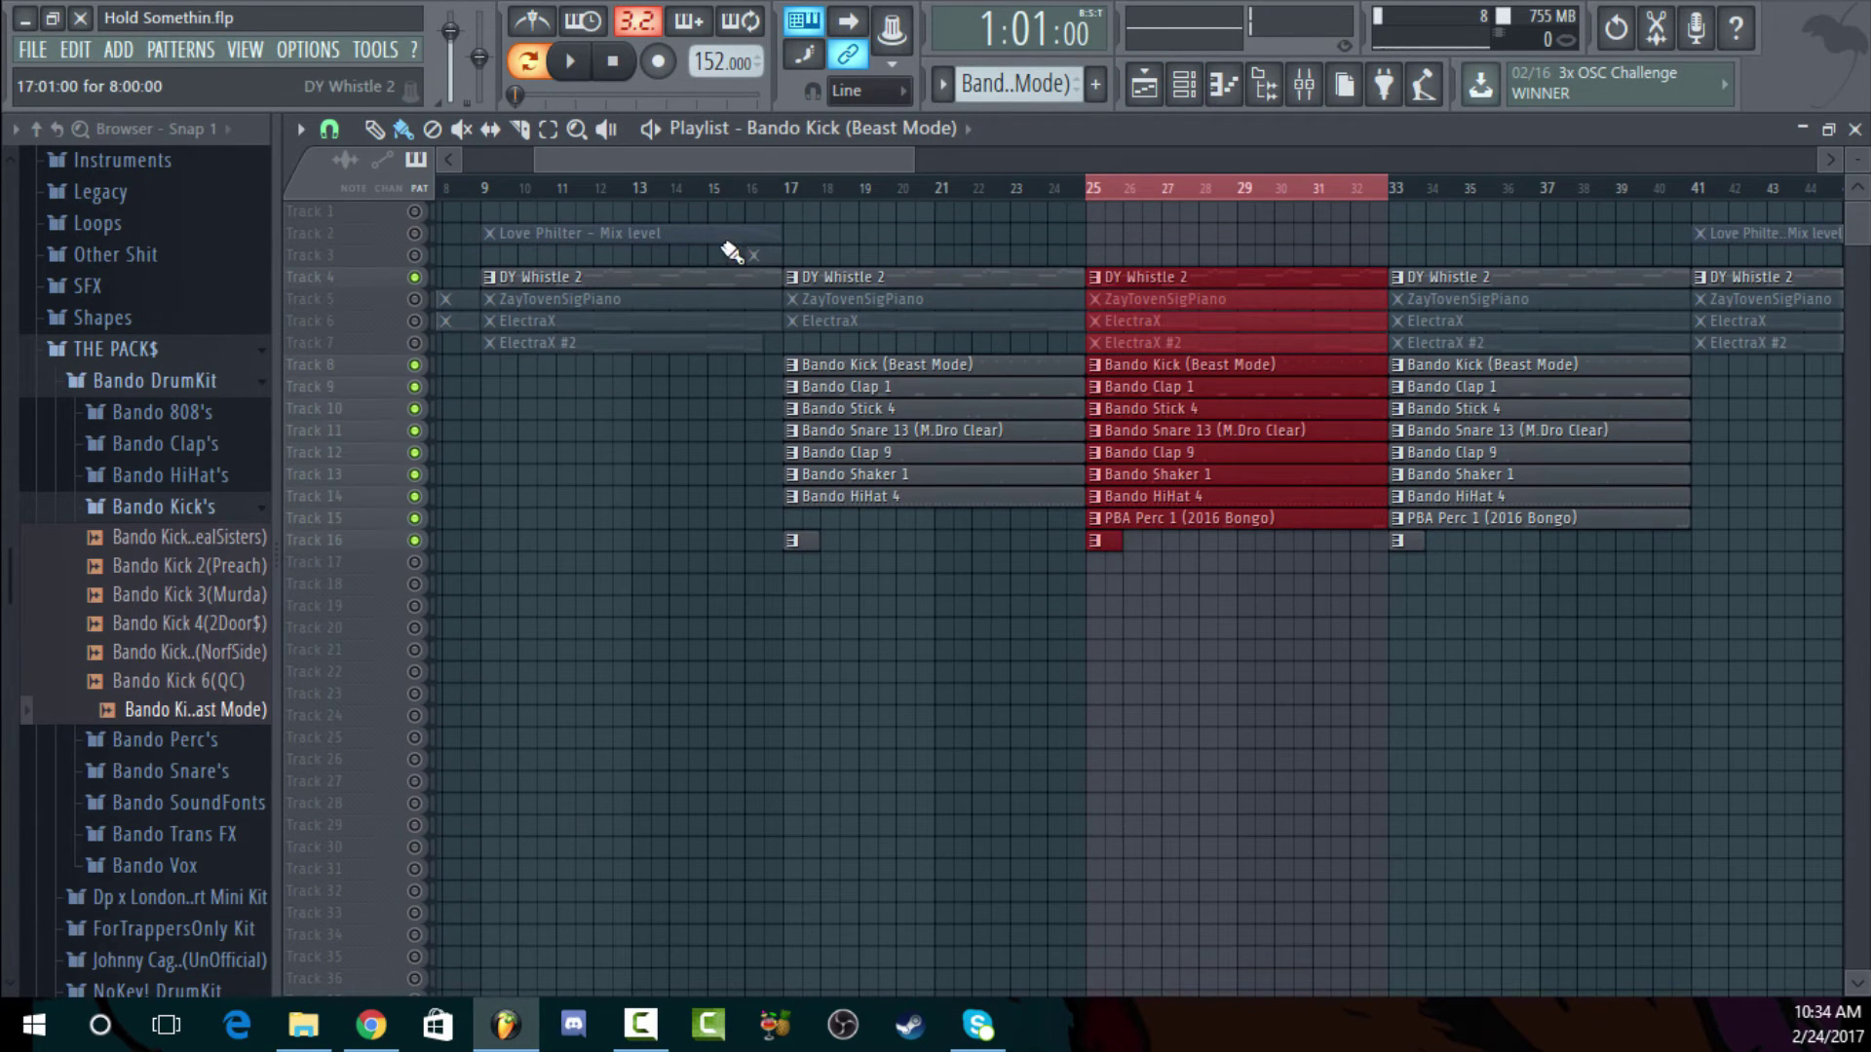
click(483, 186)
click(414, 233)
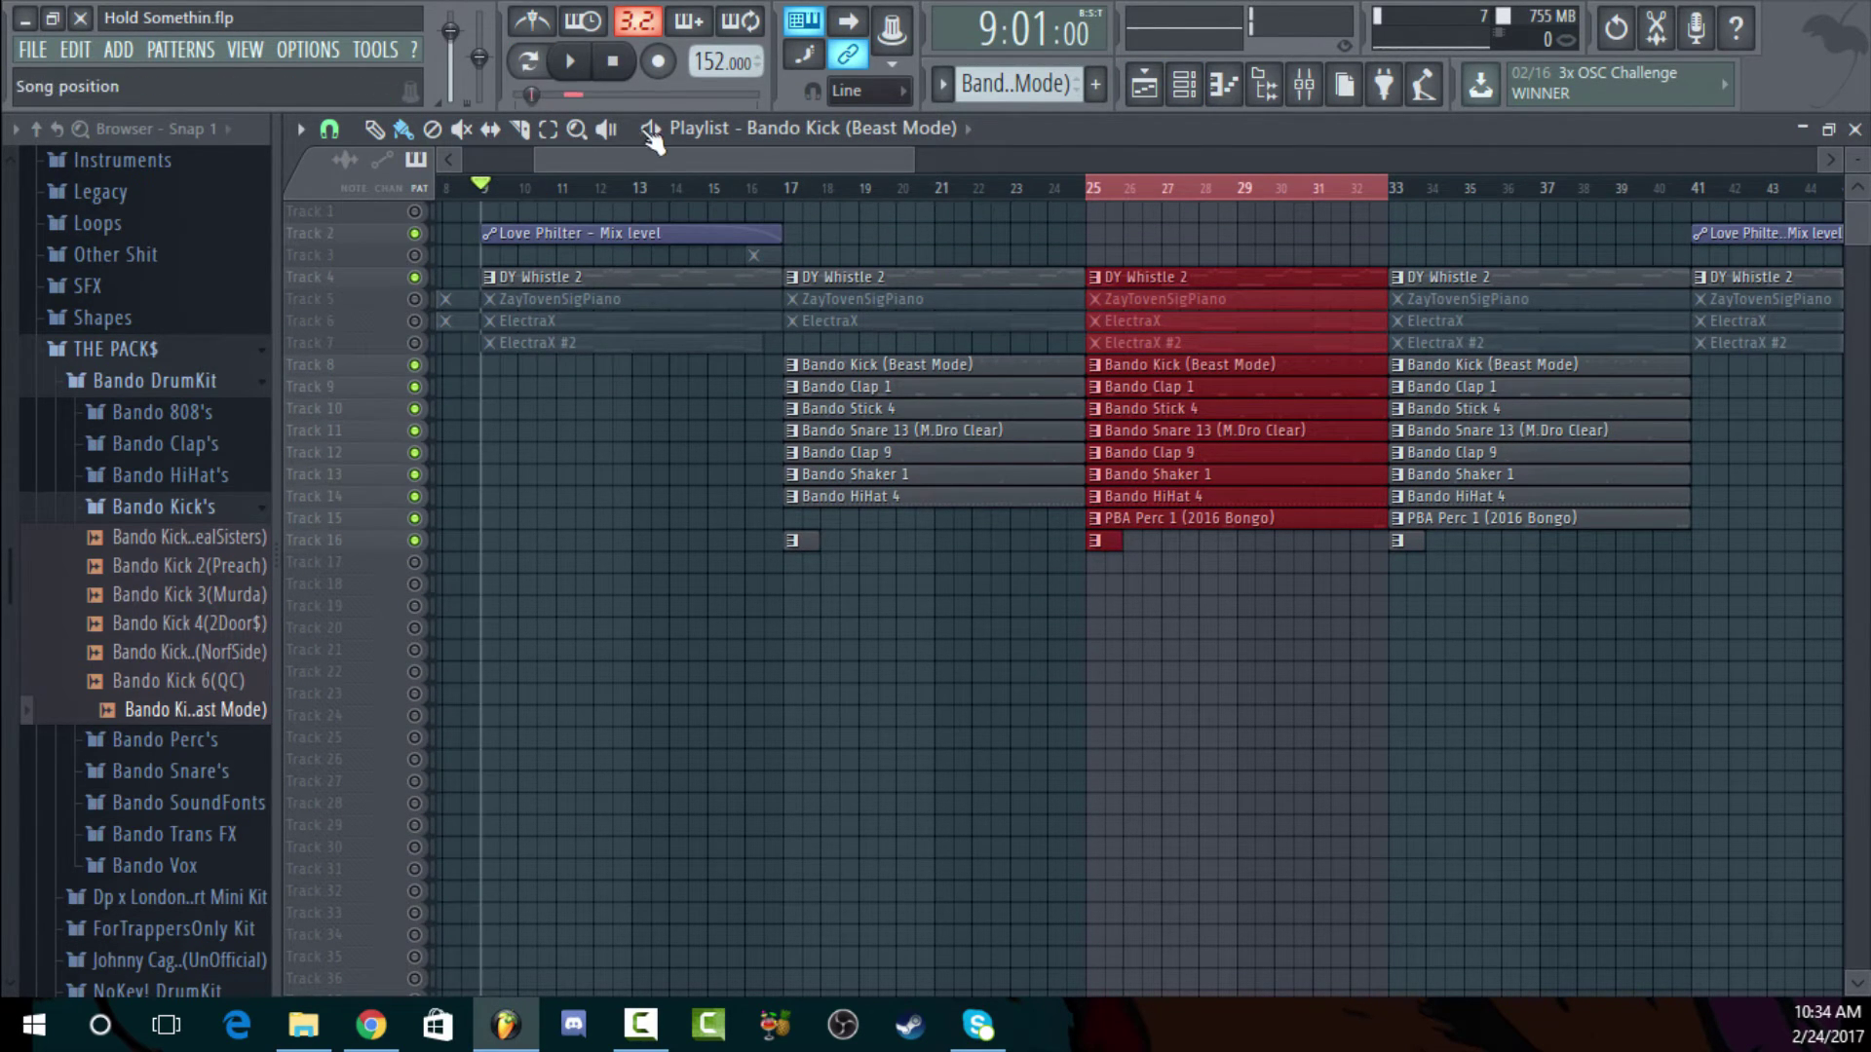
key(space)
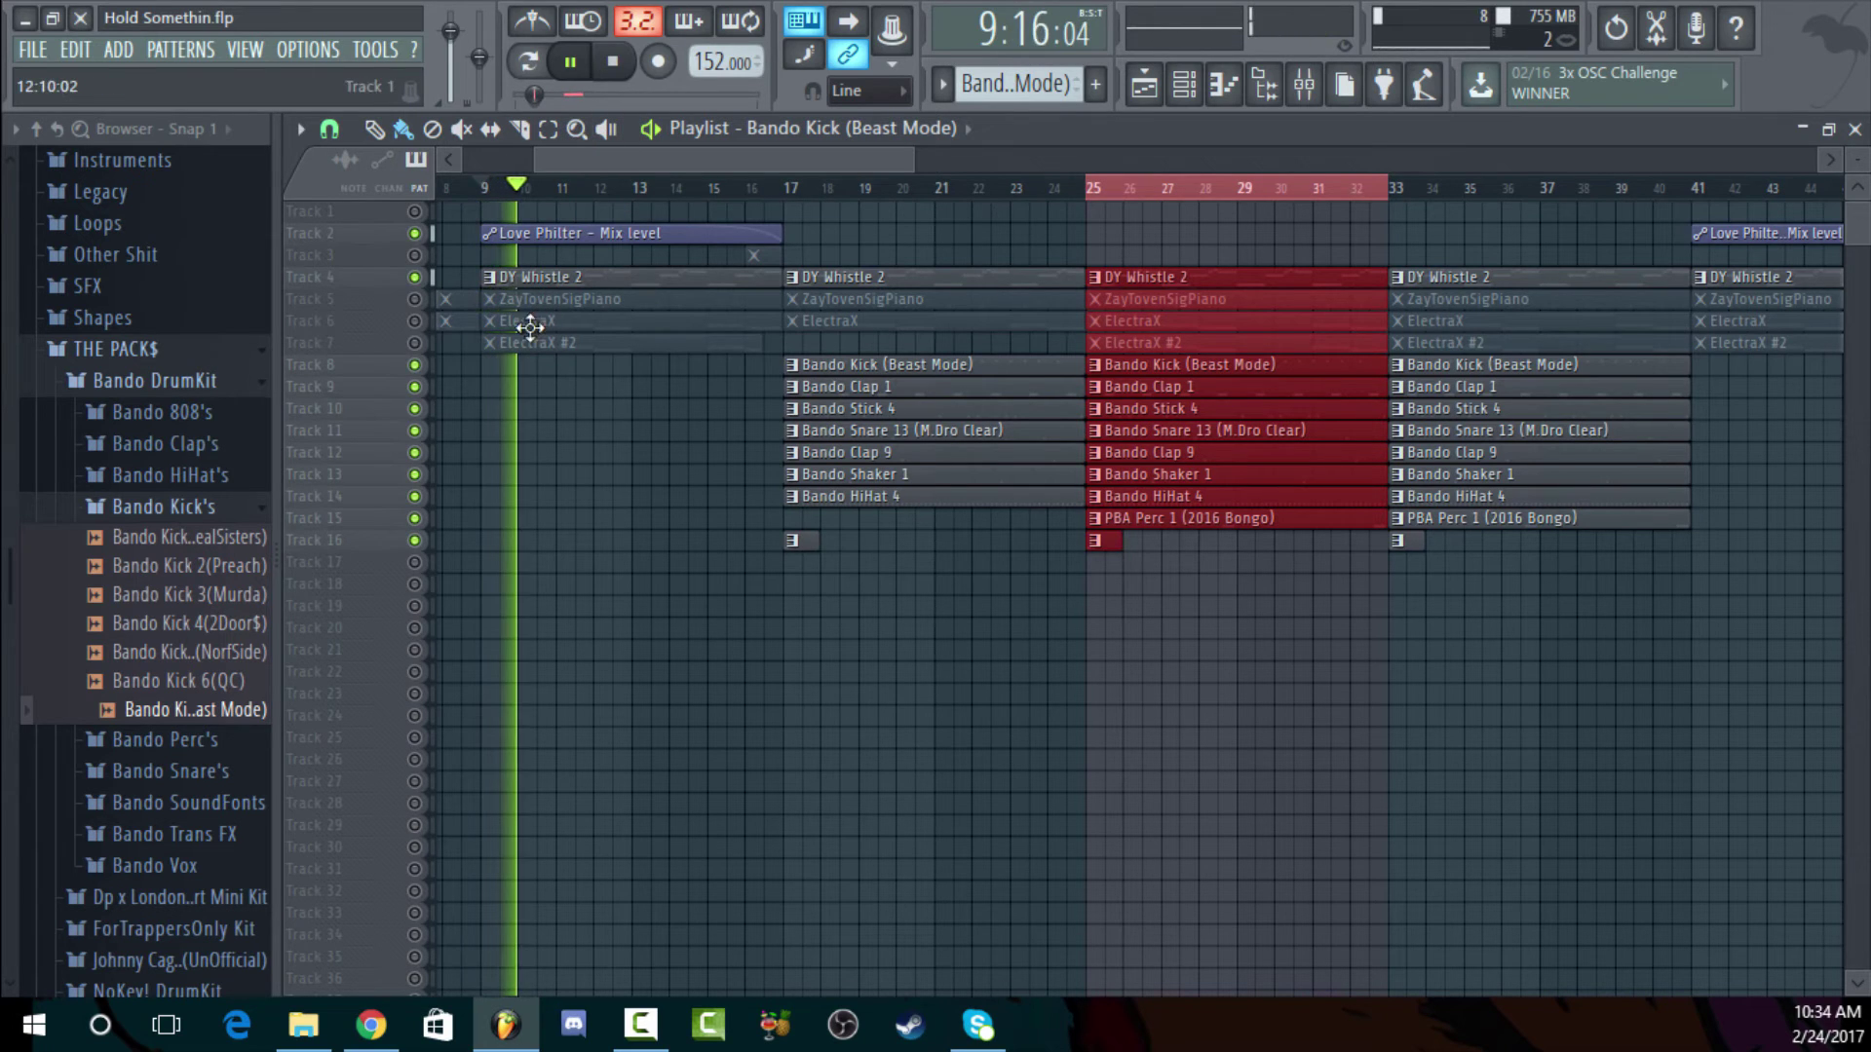
Unmute the ZayTovenSigPiano, ElectraX and ElectraX #2 tracks, then stop playback and move the song position to bar 25
click(414, 299)
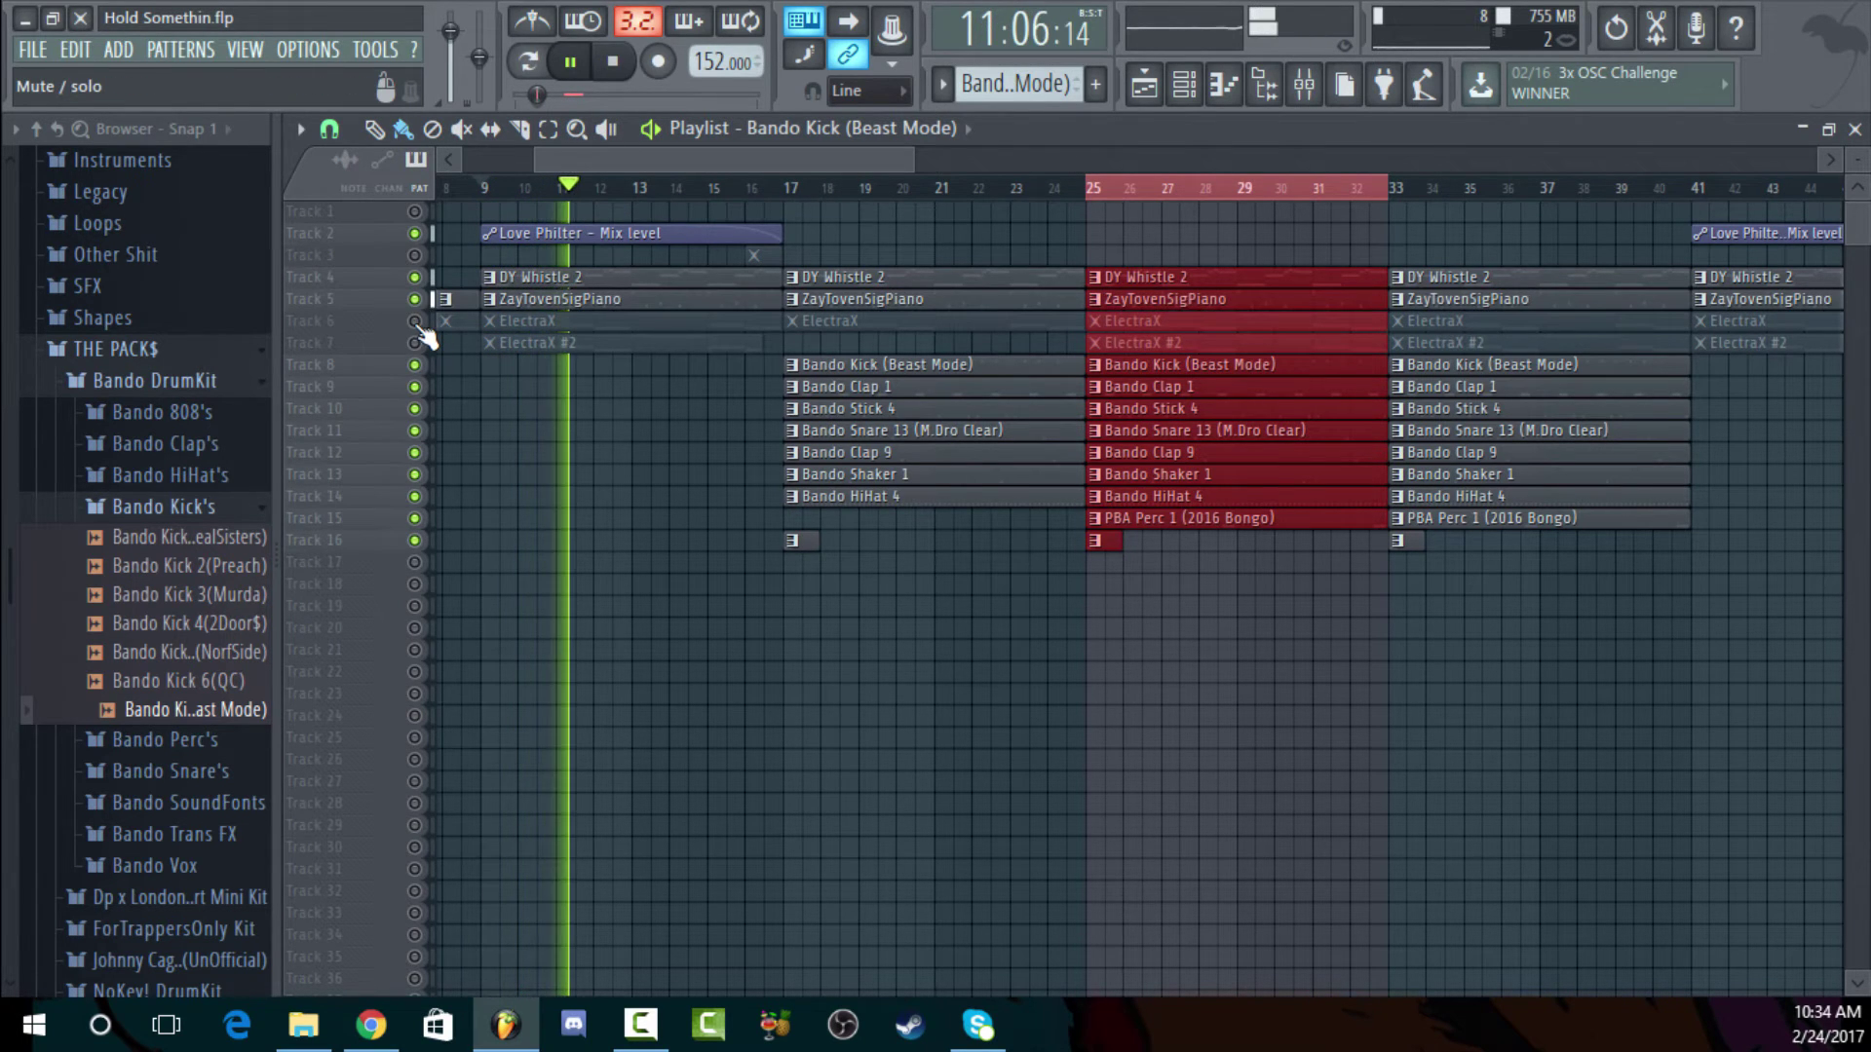
click(414, 321)
click(415, 343)
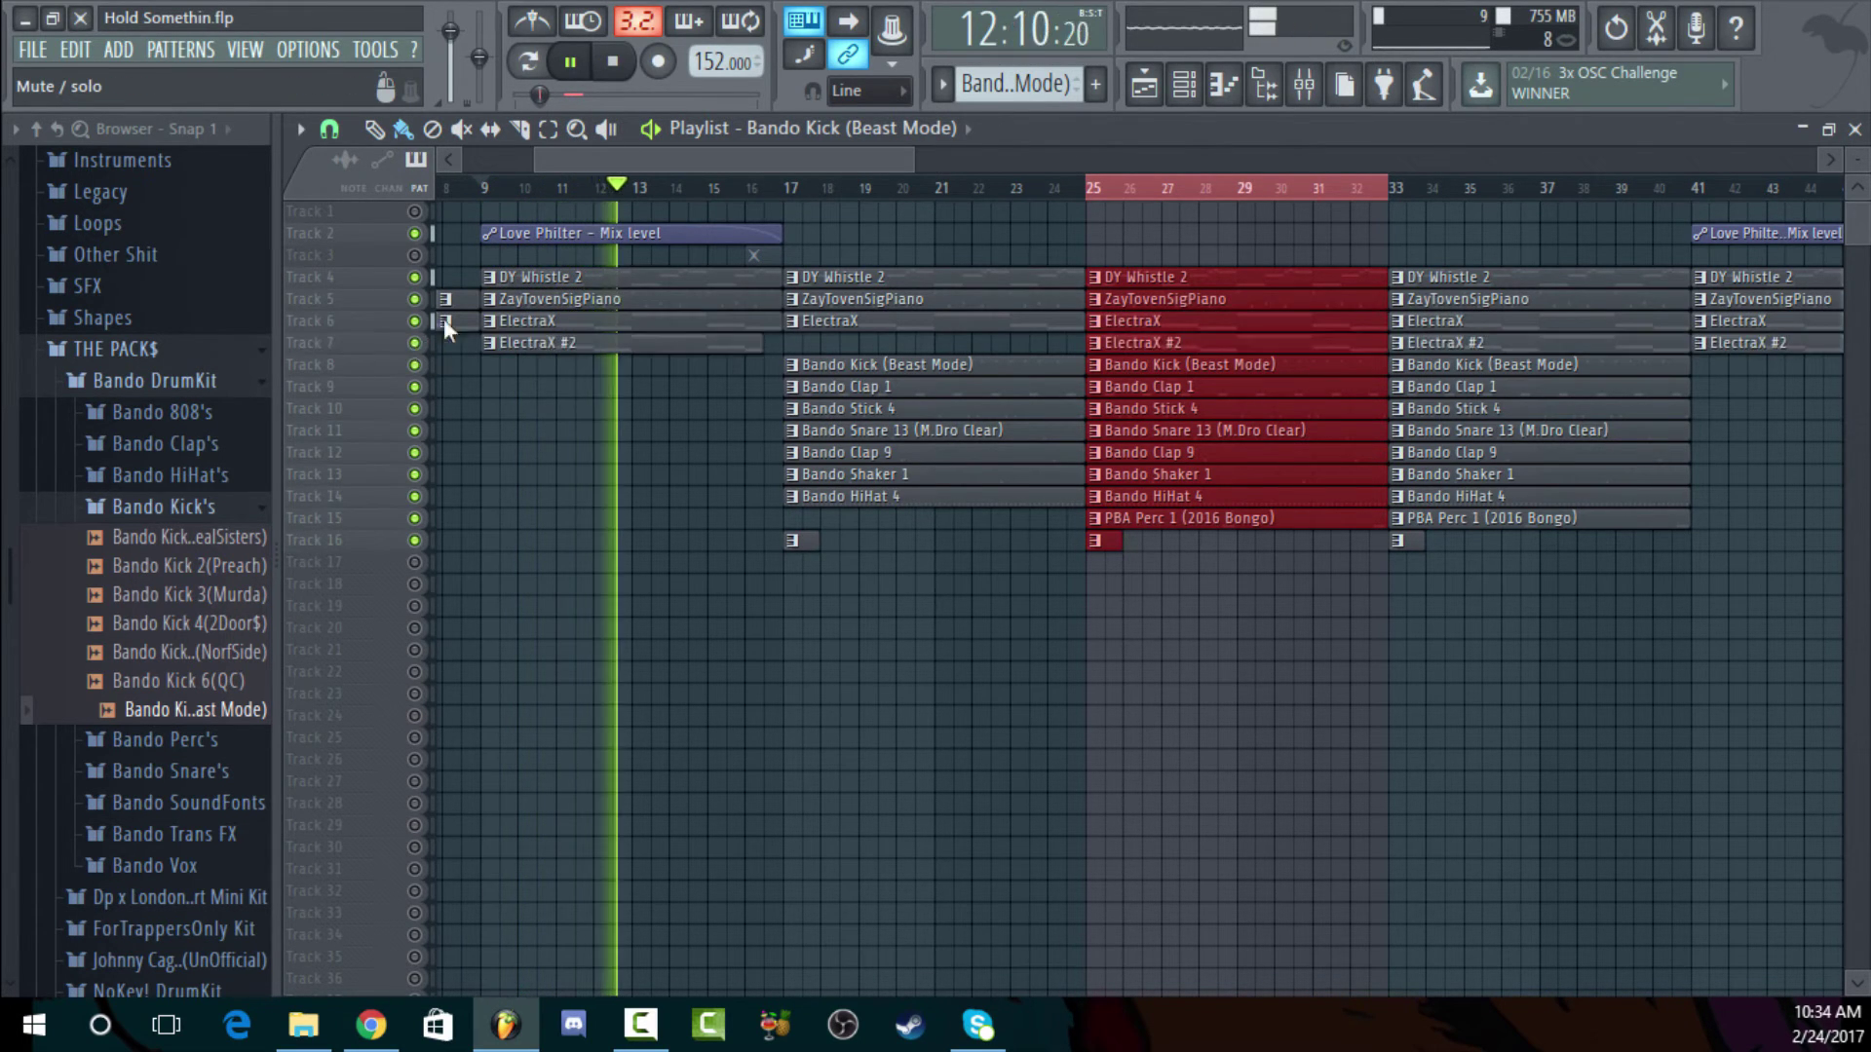
click(619, 69)
click(1097, 187)
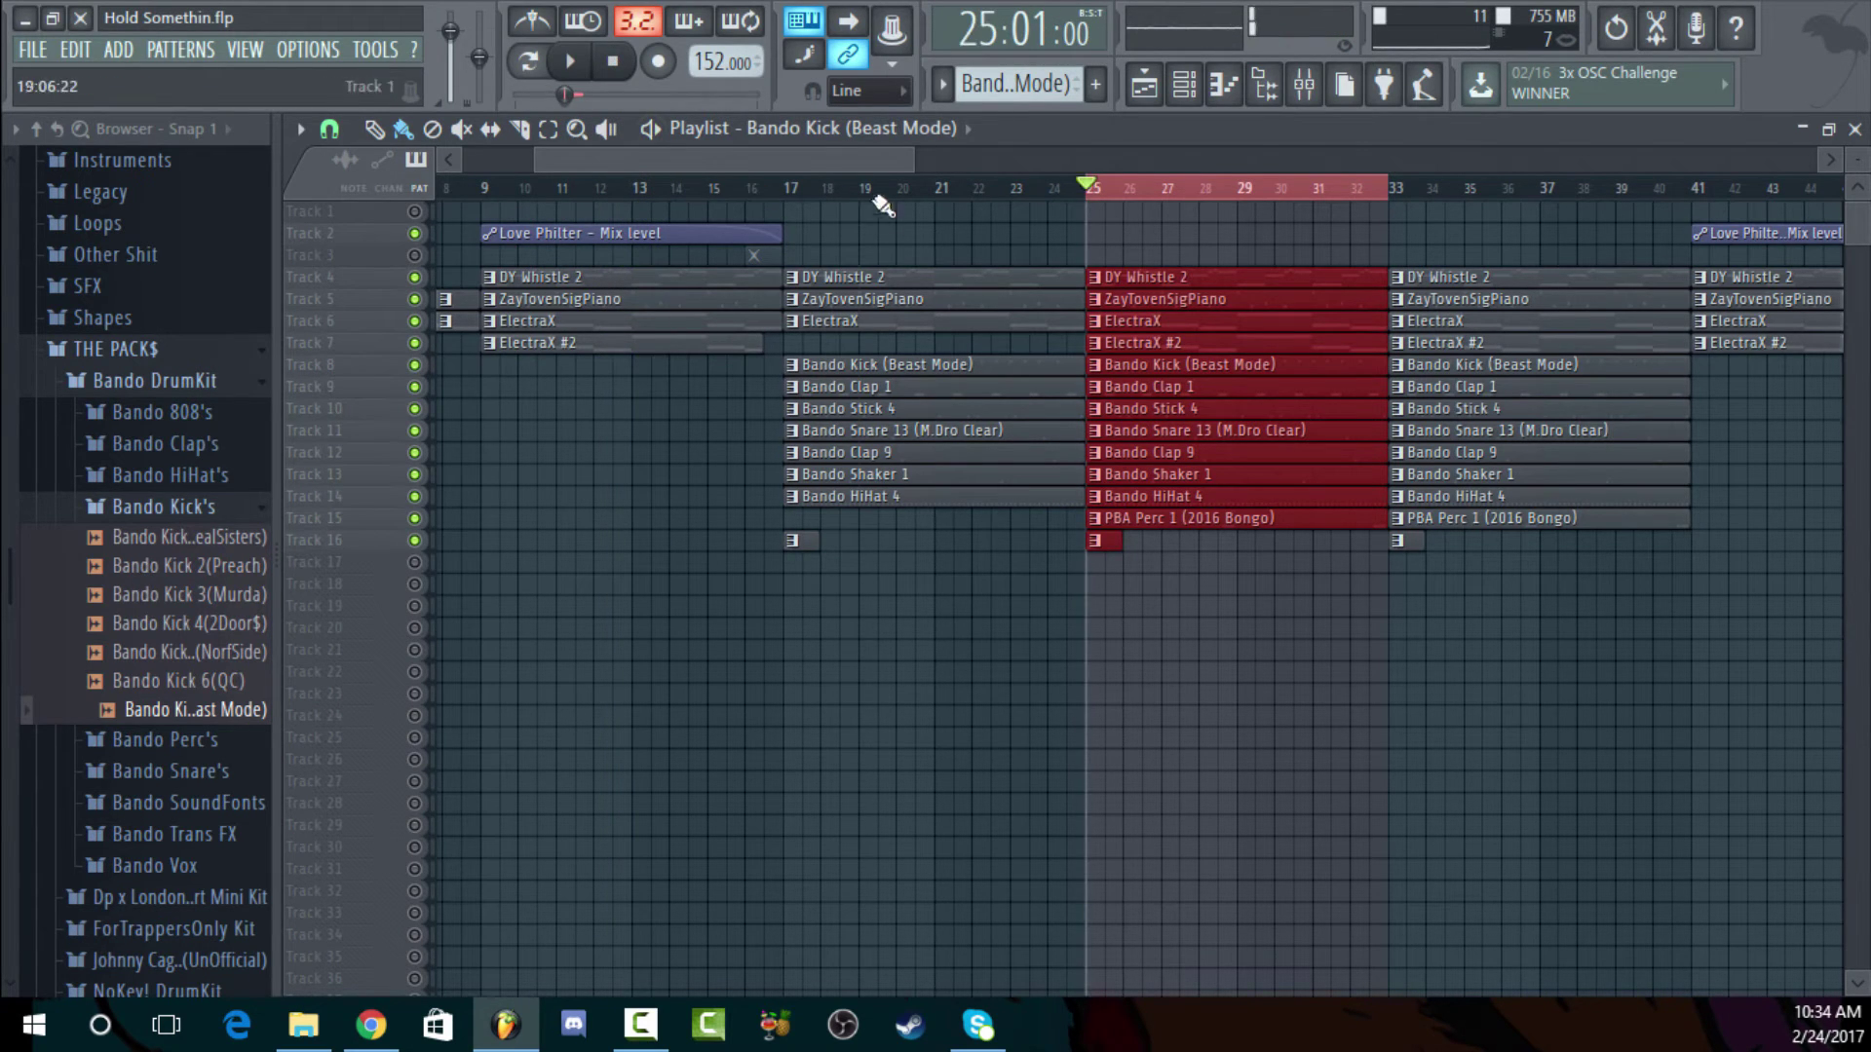
click(1101, 188)
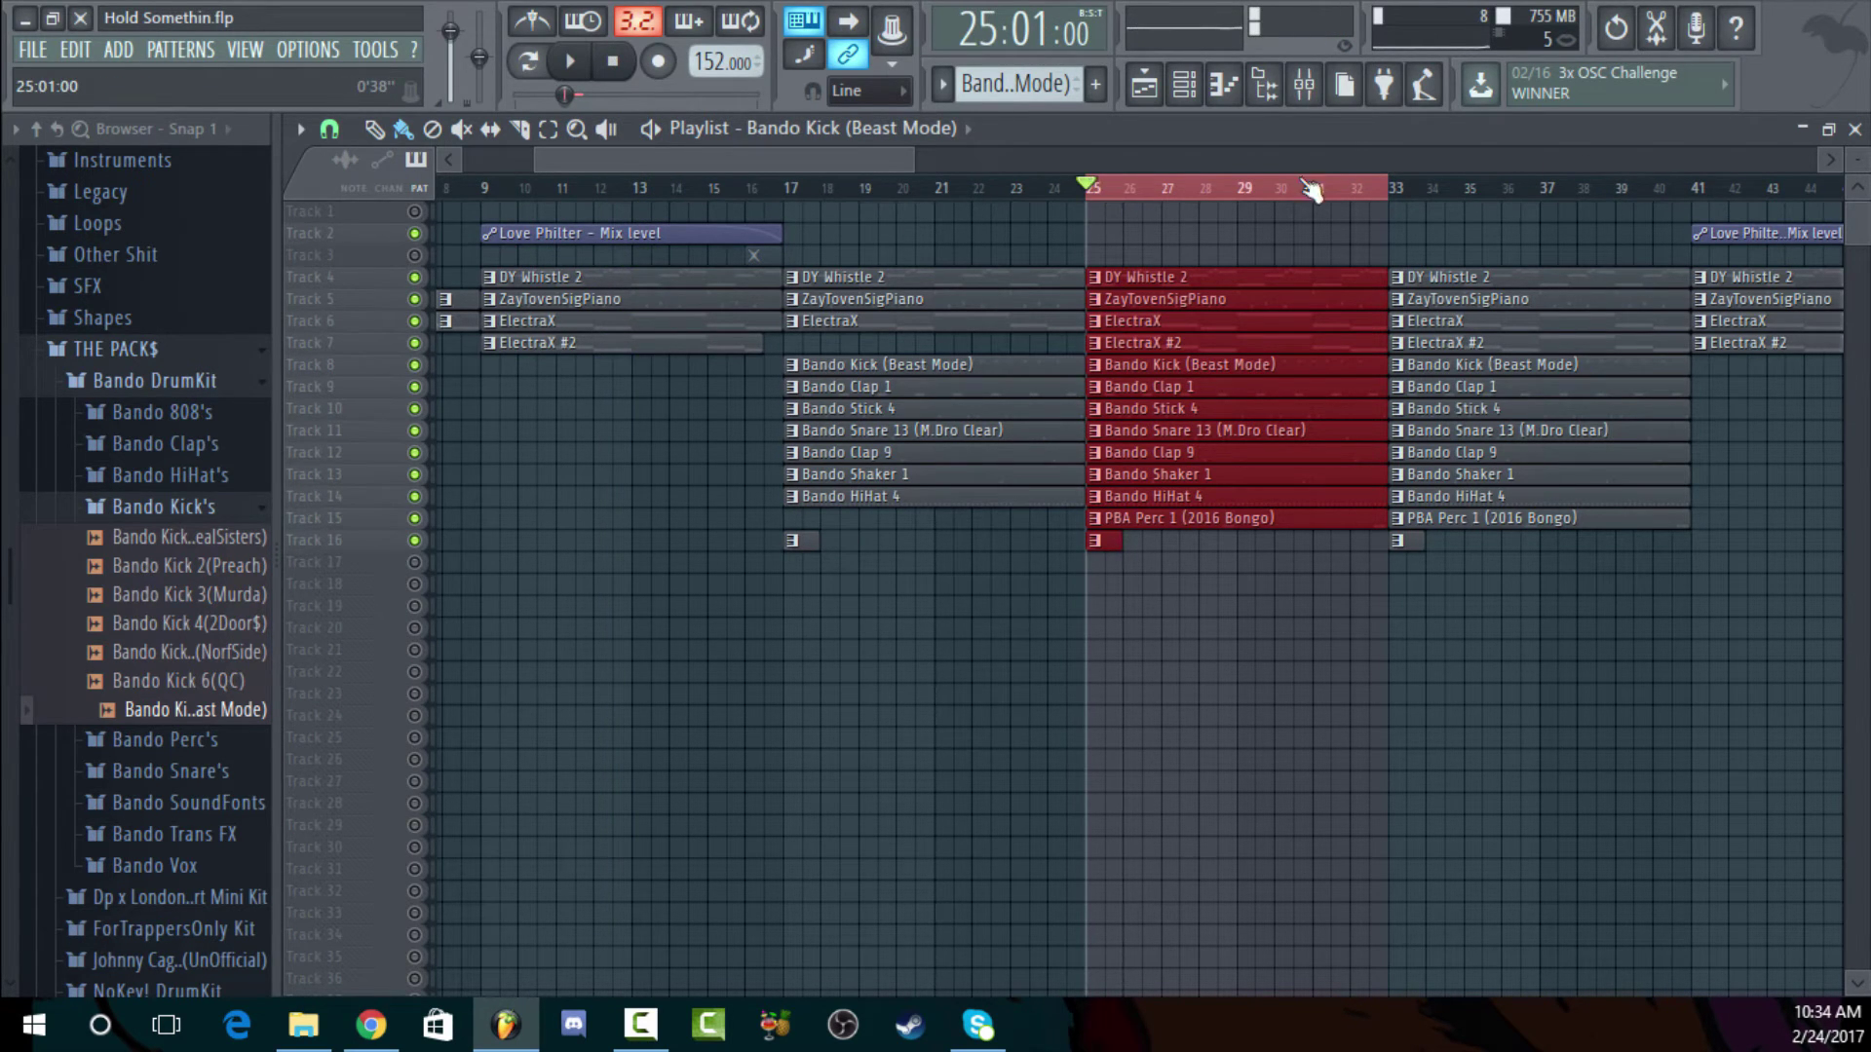
Open the Bando Kick (Beast Mode) notes in the piano roll and audition the kick at high and low pitches, comparing A4 with C5
click(1185, 86)
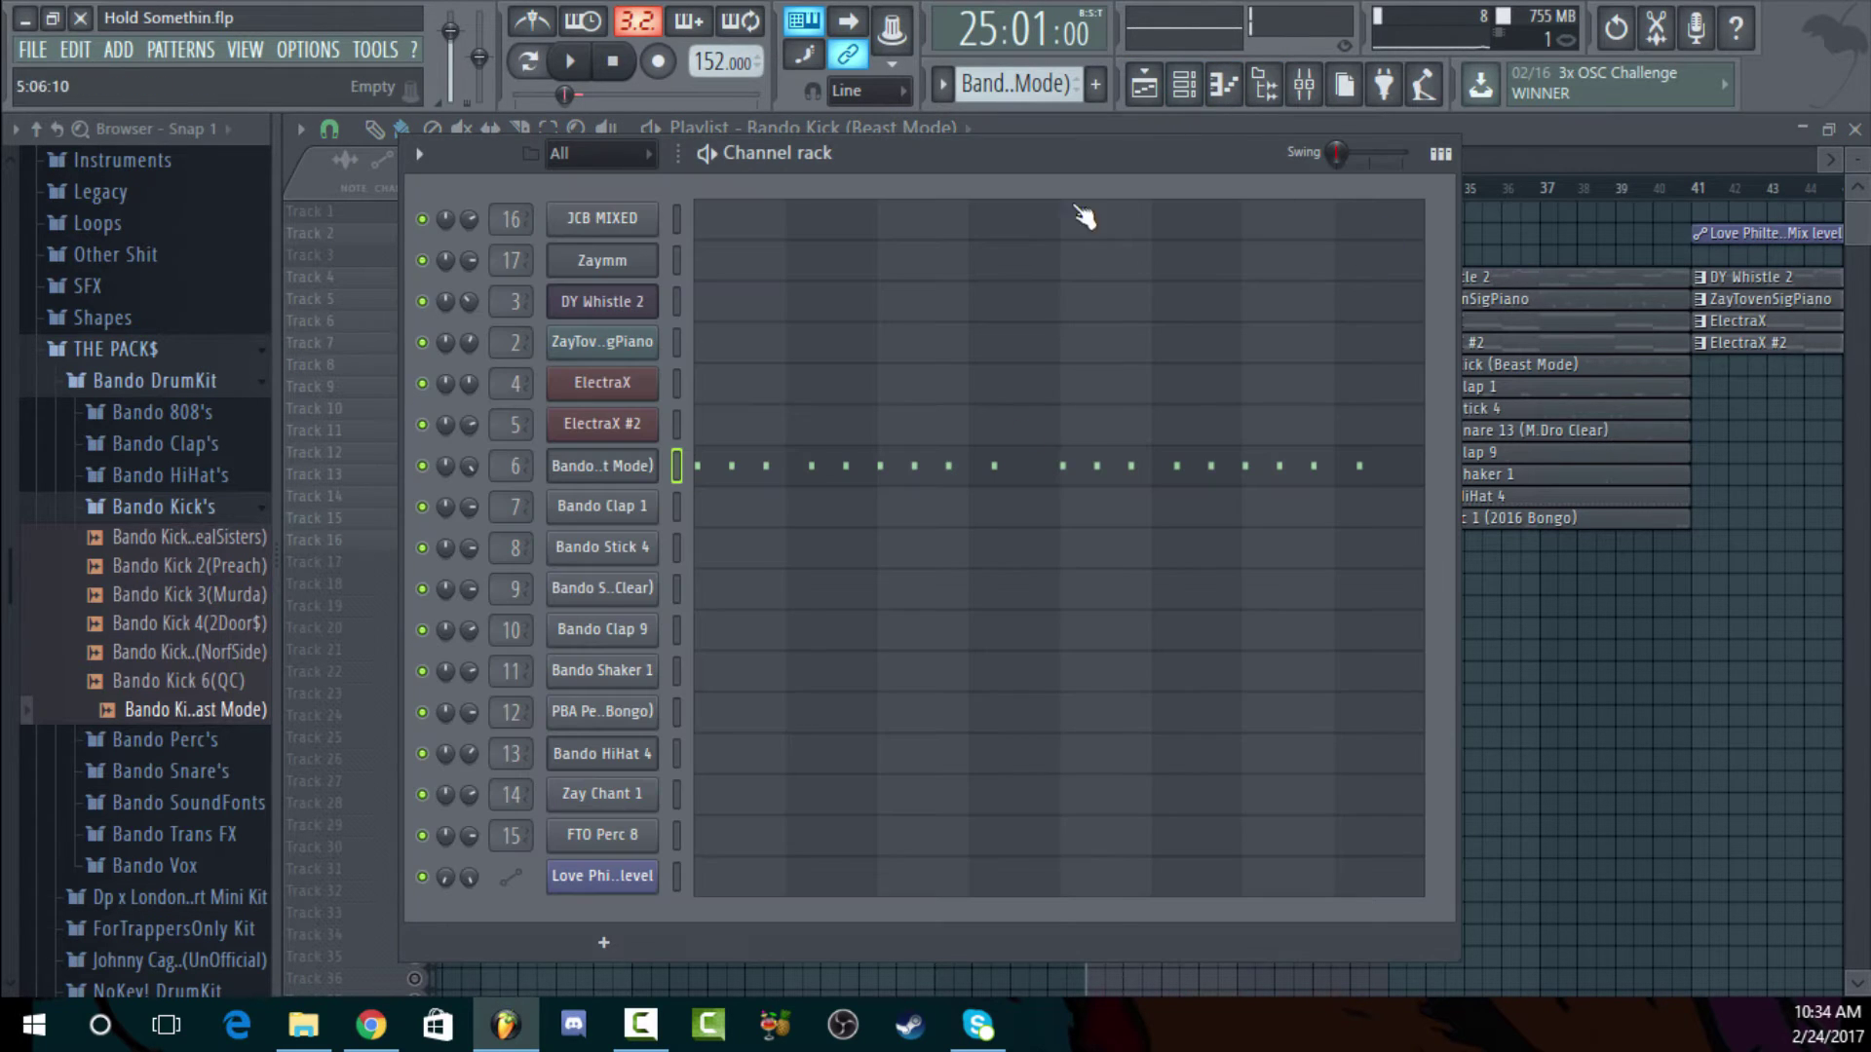
click(1020, 476)
scroll(380, 414, up, 6)
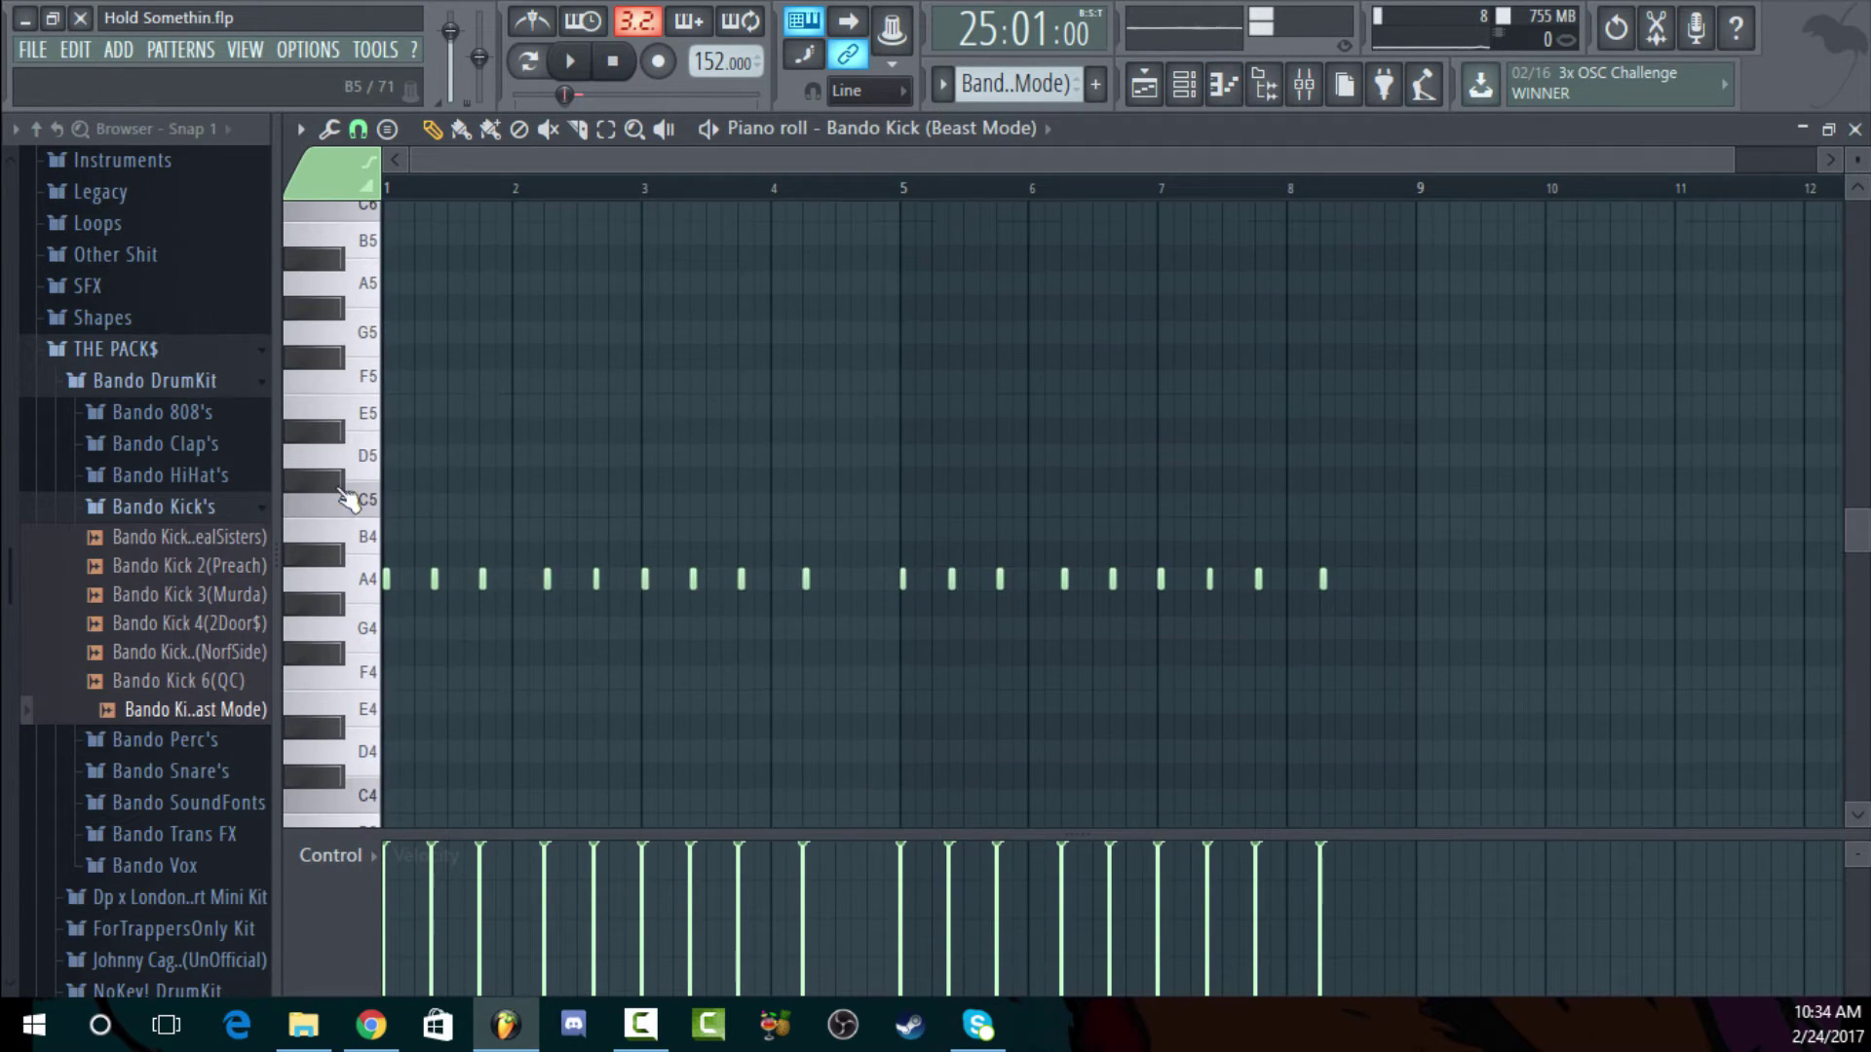
click(353, 298)
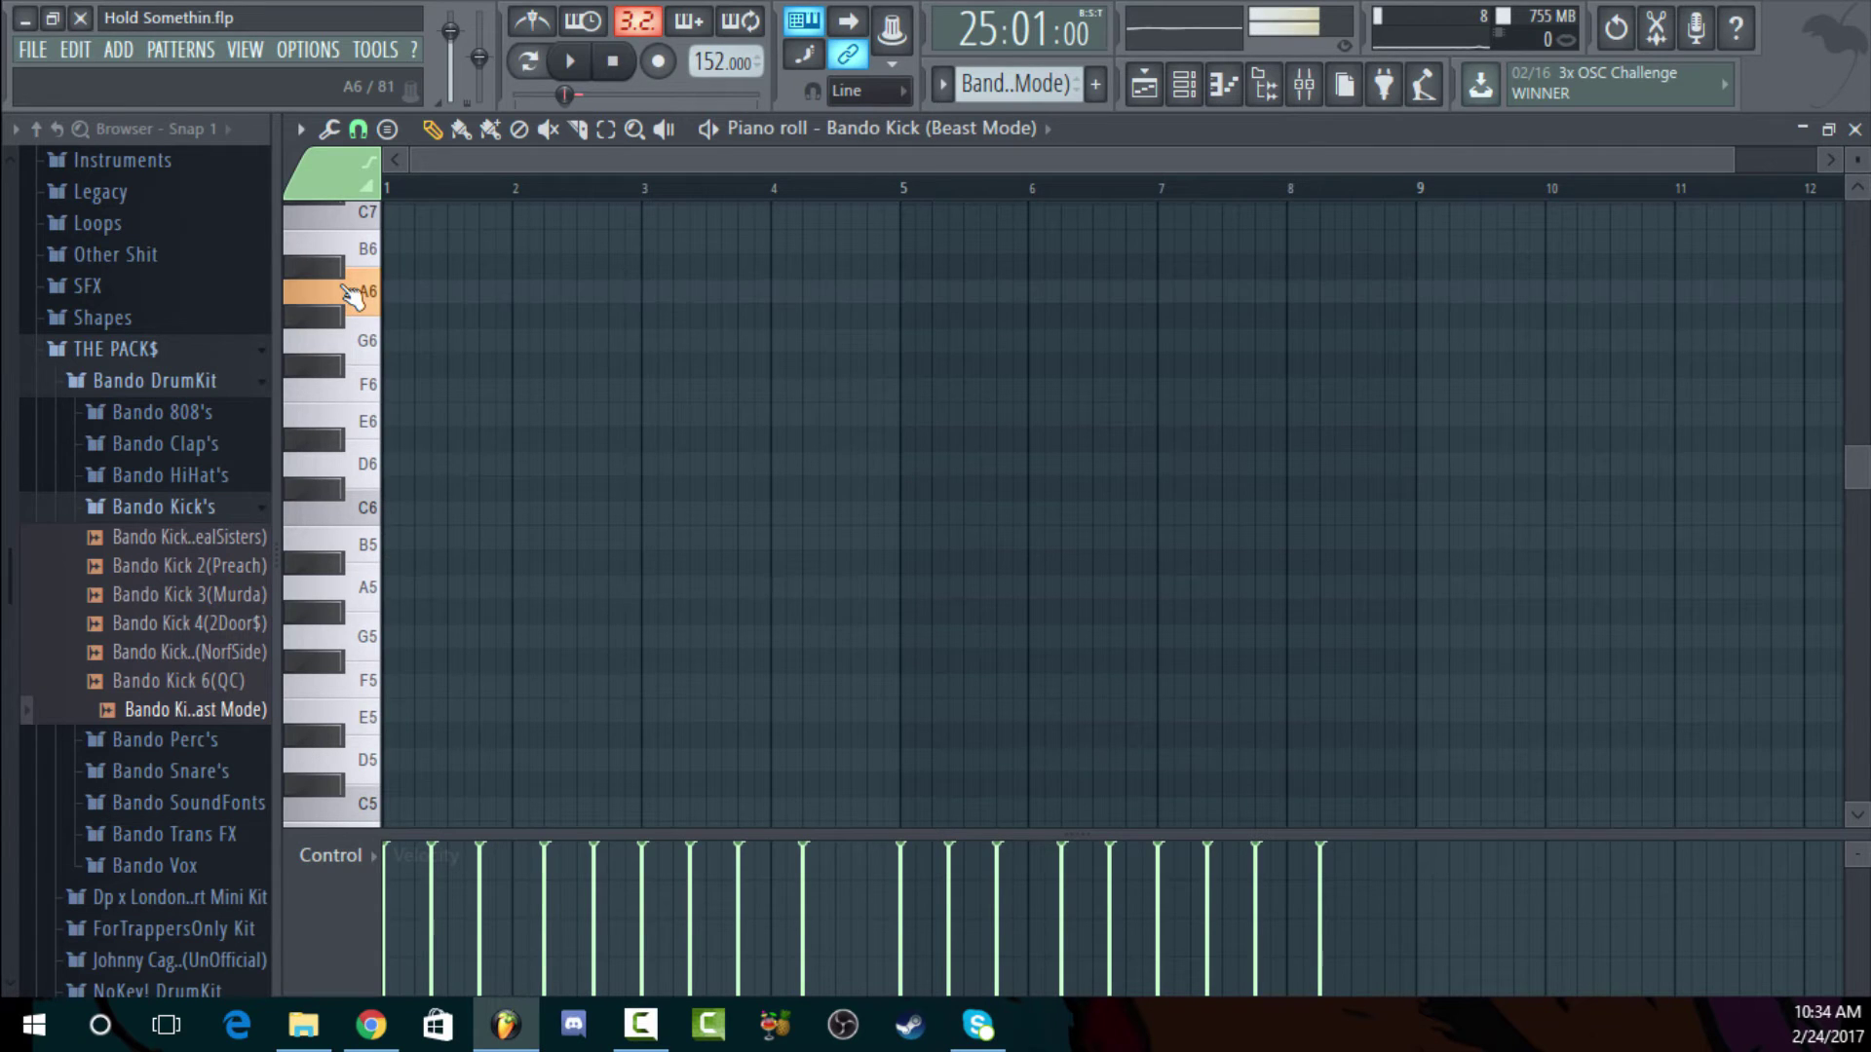
scroll(555, 430, down, 13)
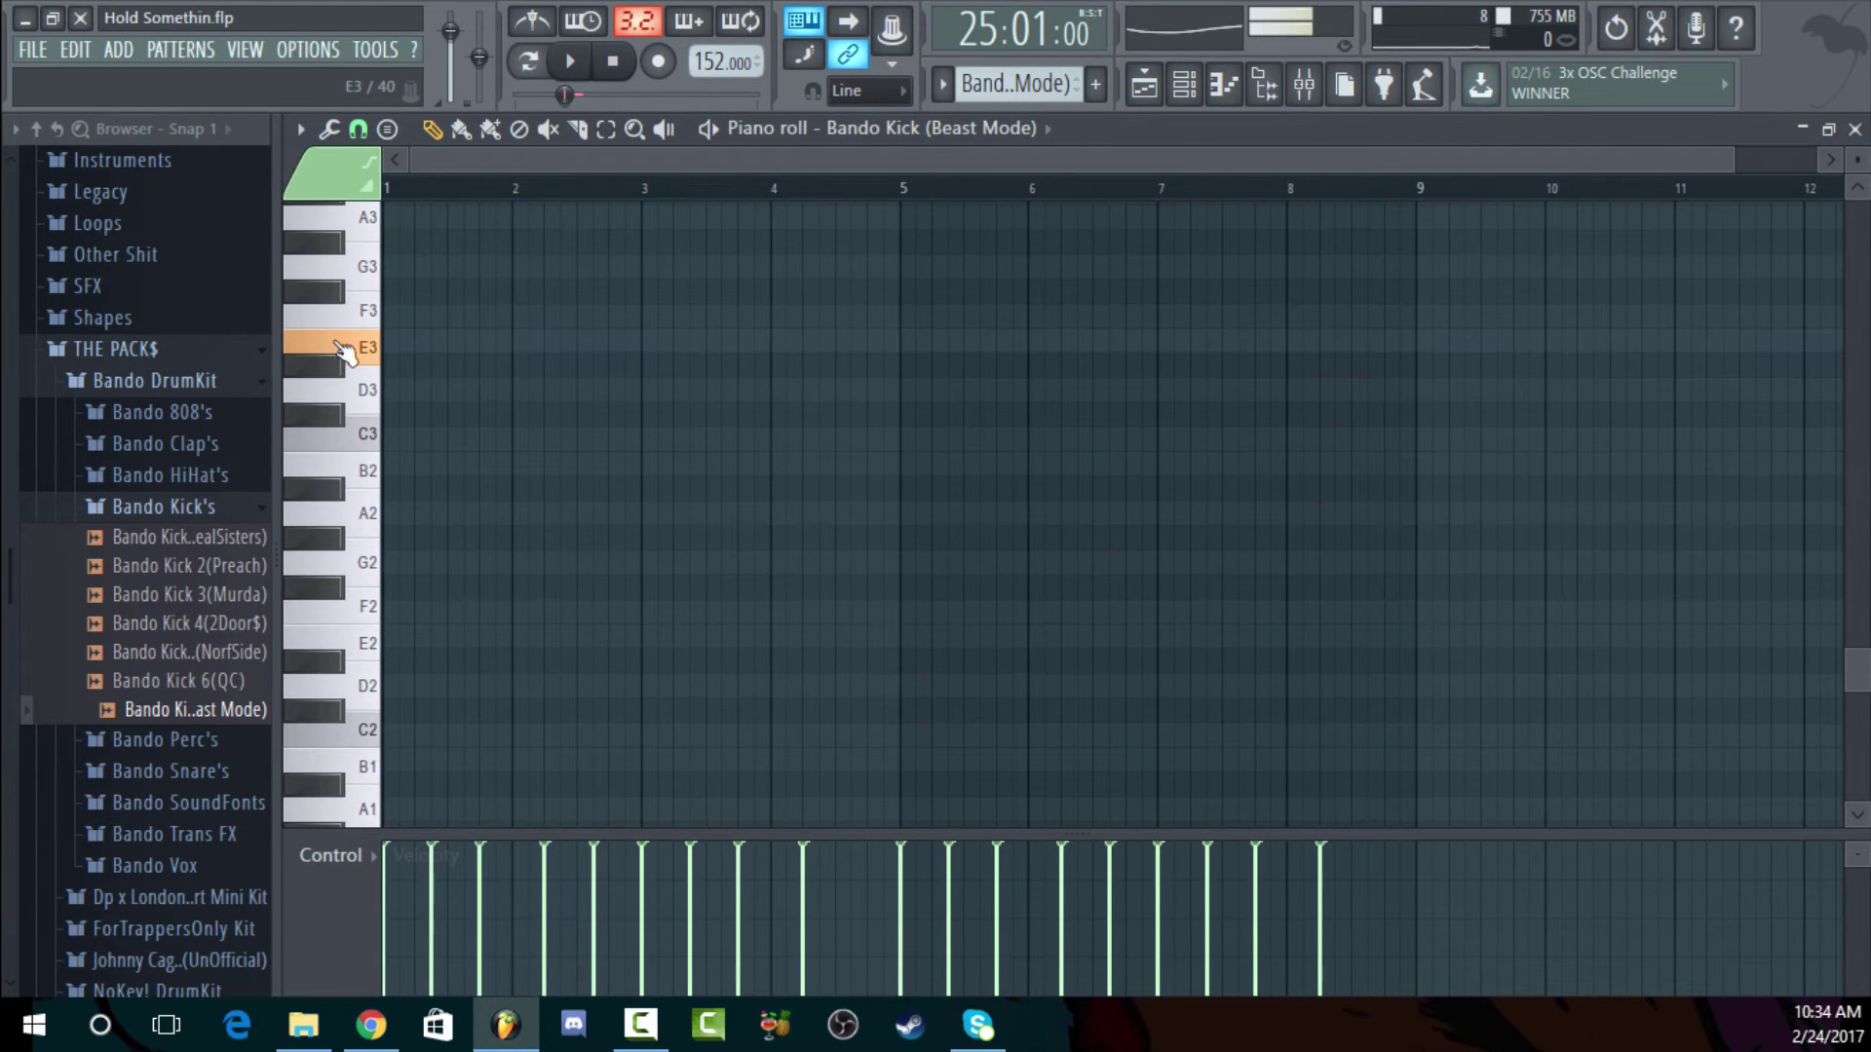
scroll(488, 428, up, 12)
drag(276, 588, 364, 592)
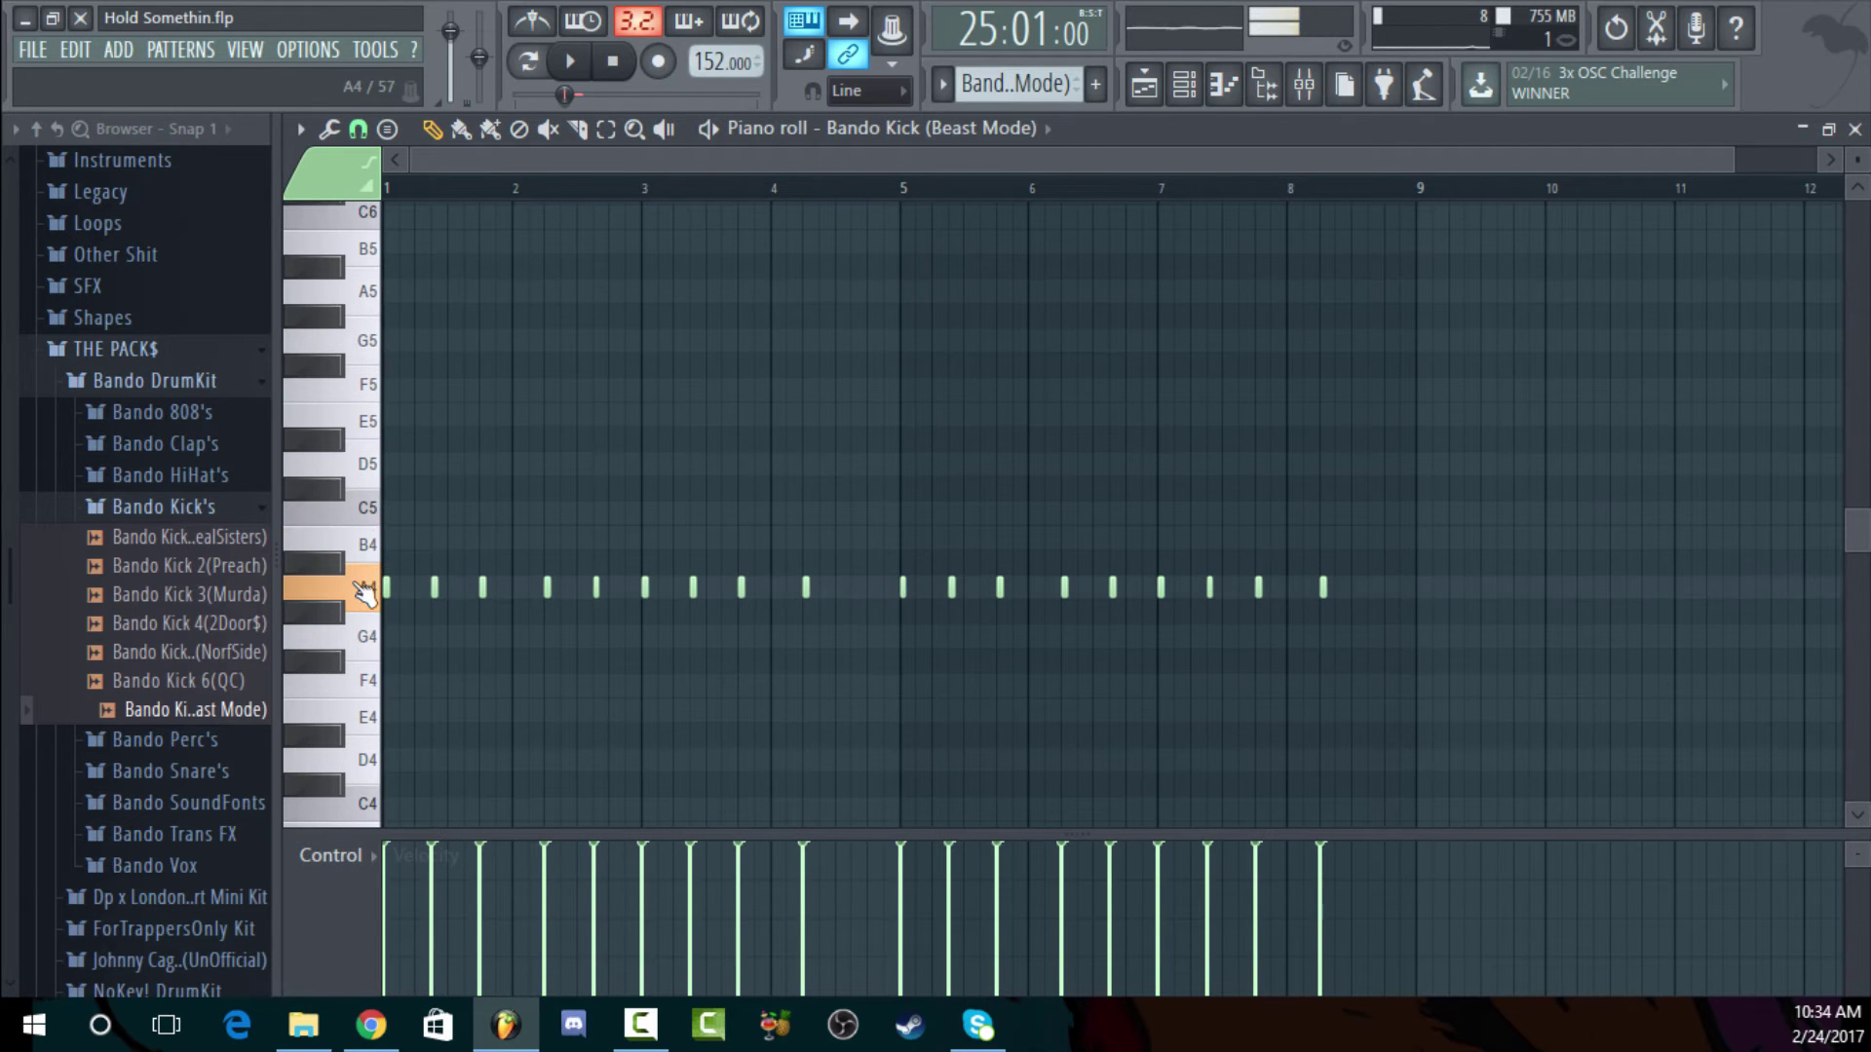
click(373, 518)
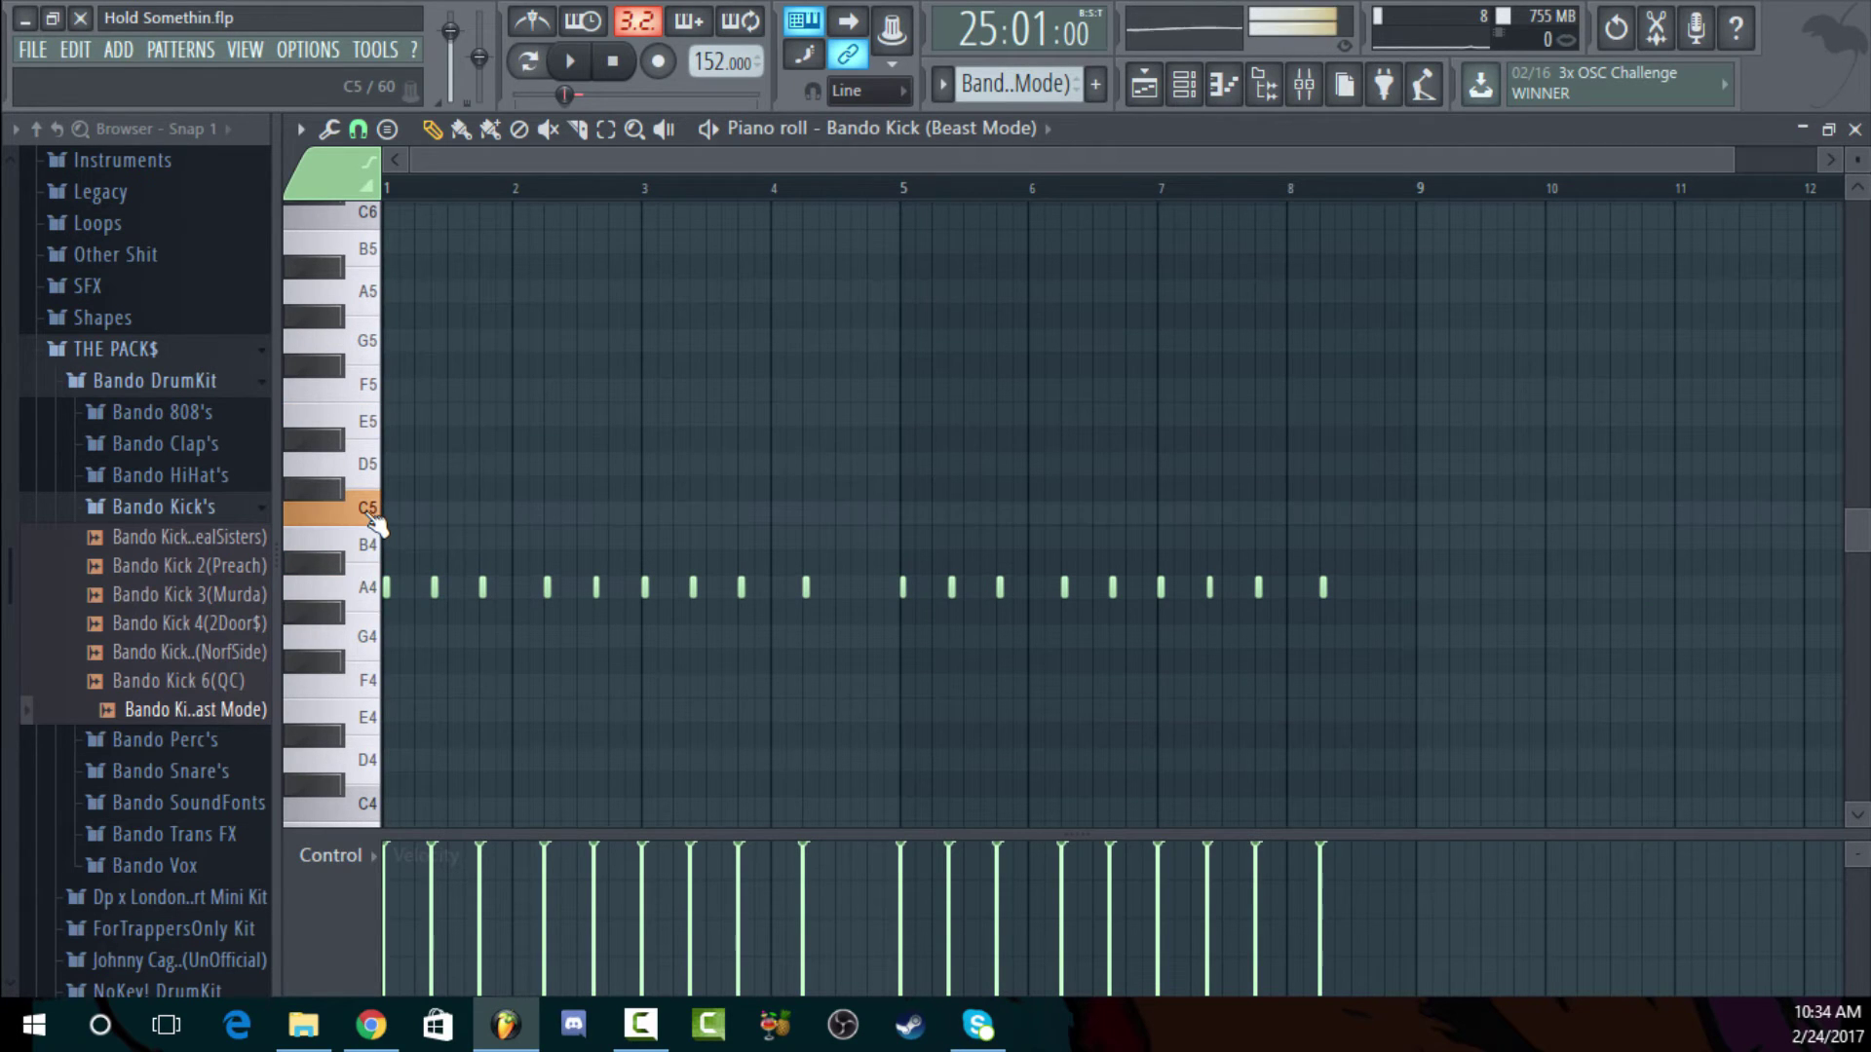
click(367, 587)
Leave only the drum tracks from Bando Kick (Beast Mode) through Track 16 unmuted in the Playlist, with all melody tracks muted
click(1184, 85)
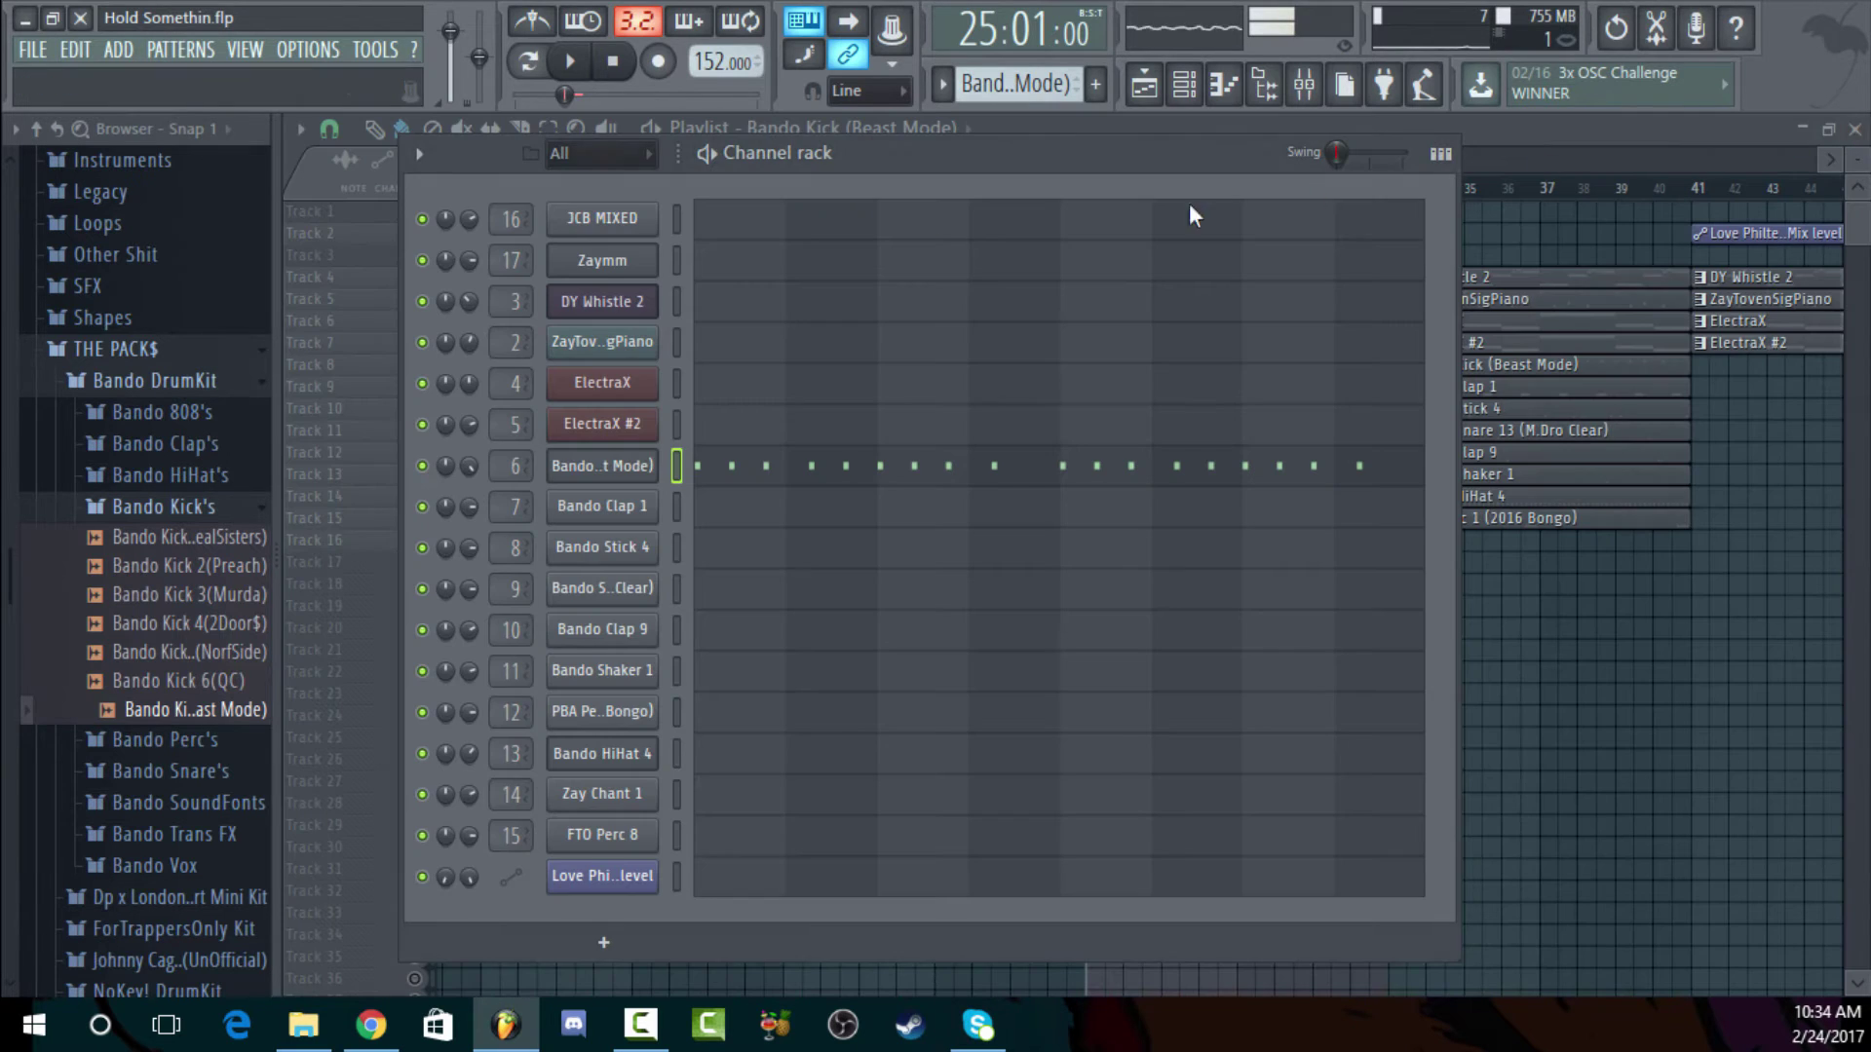
click(1144, 92)
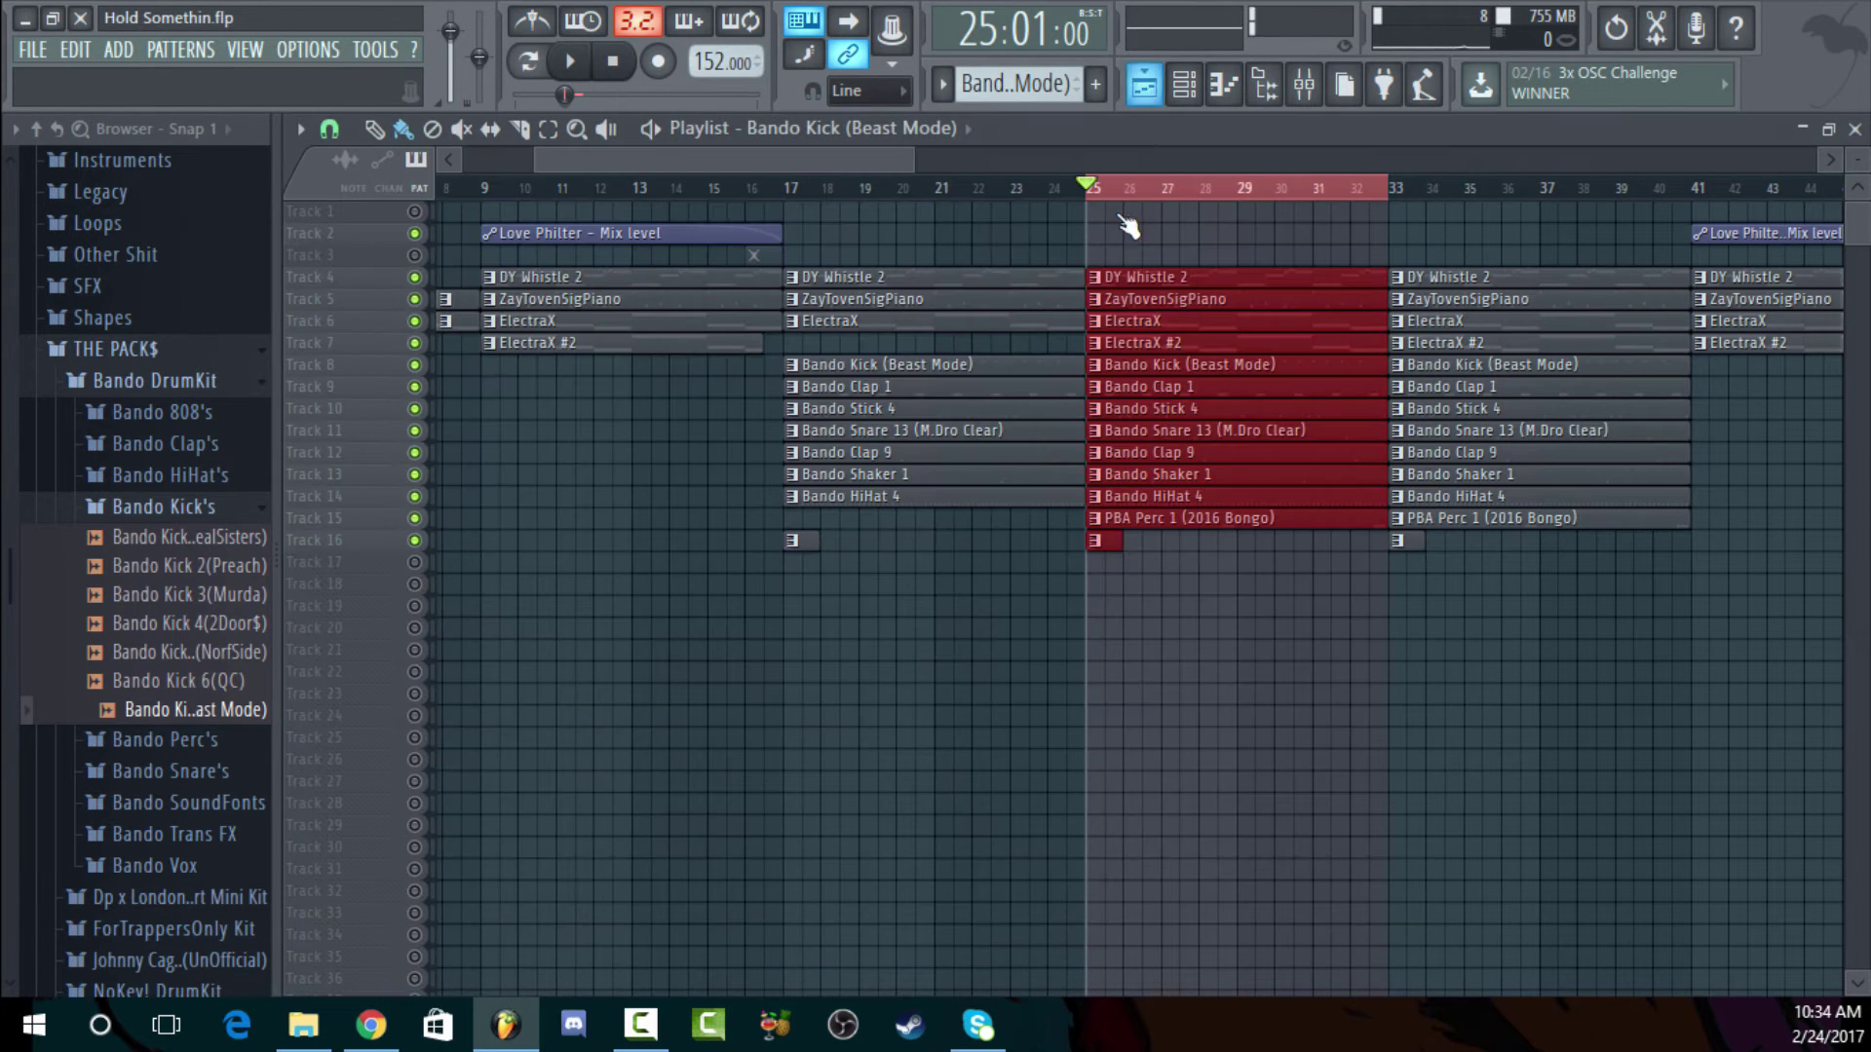
click(415, 387)
click(414, 364)
right_click(415, 387)
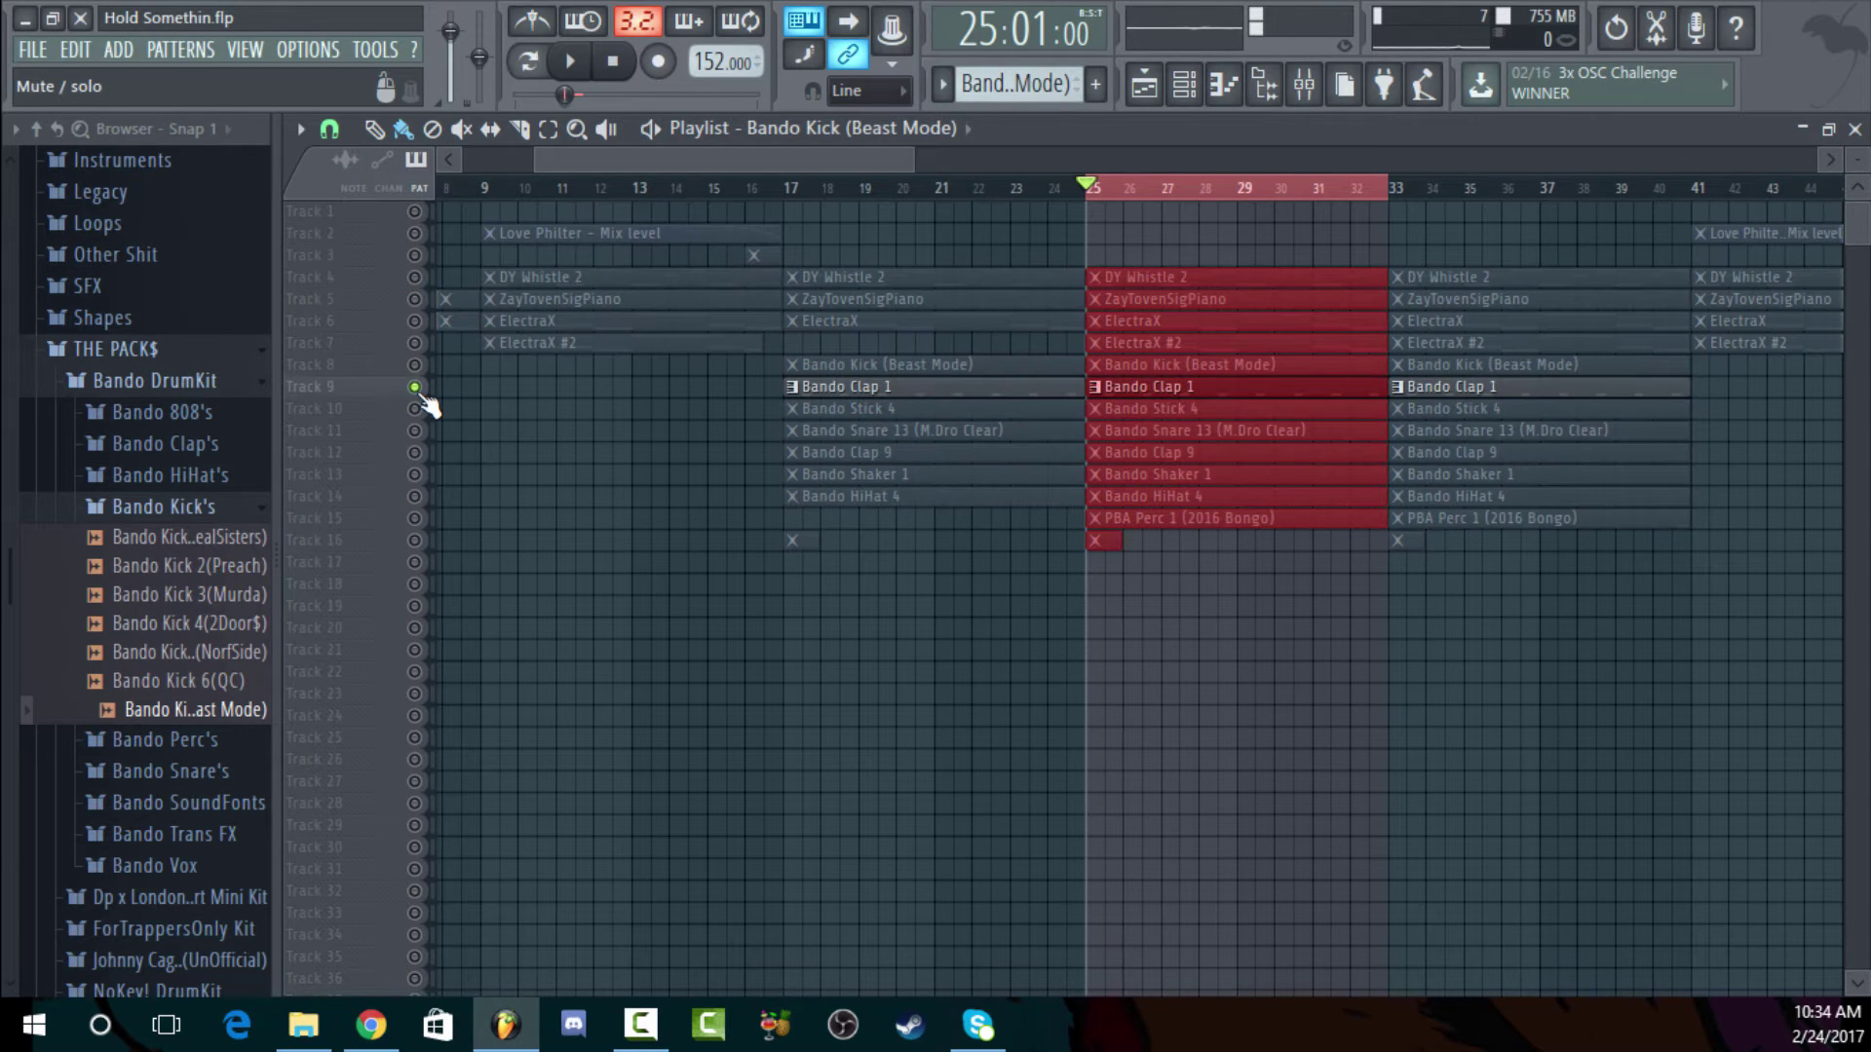
click(414, 386)
drag(414, 387, 415, 365)
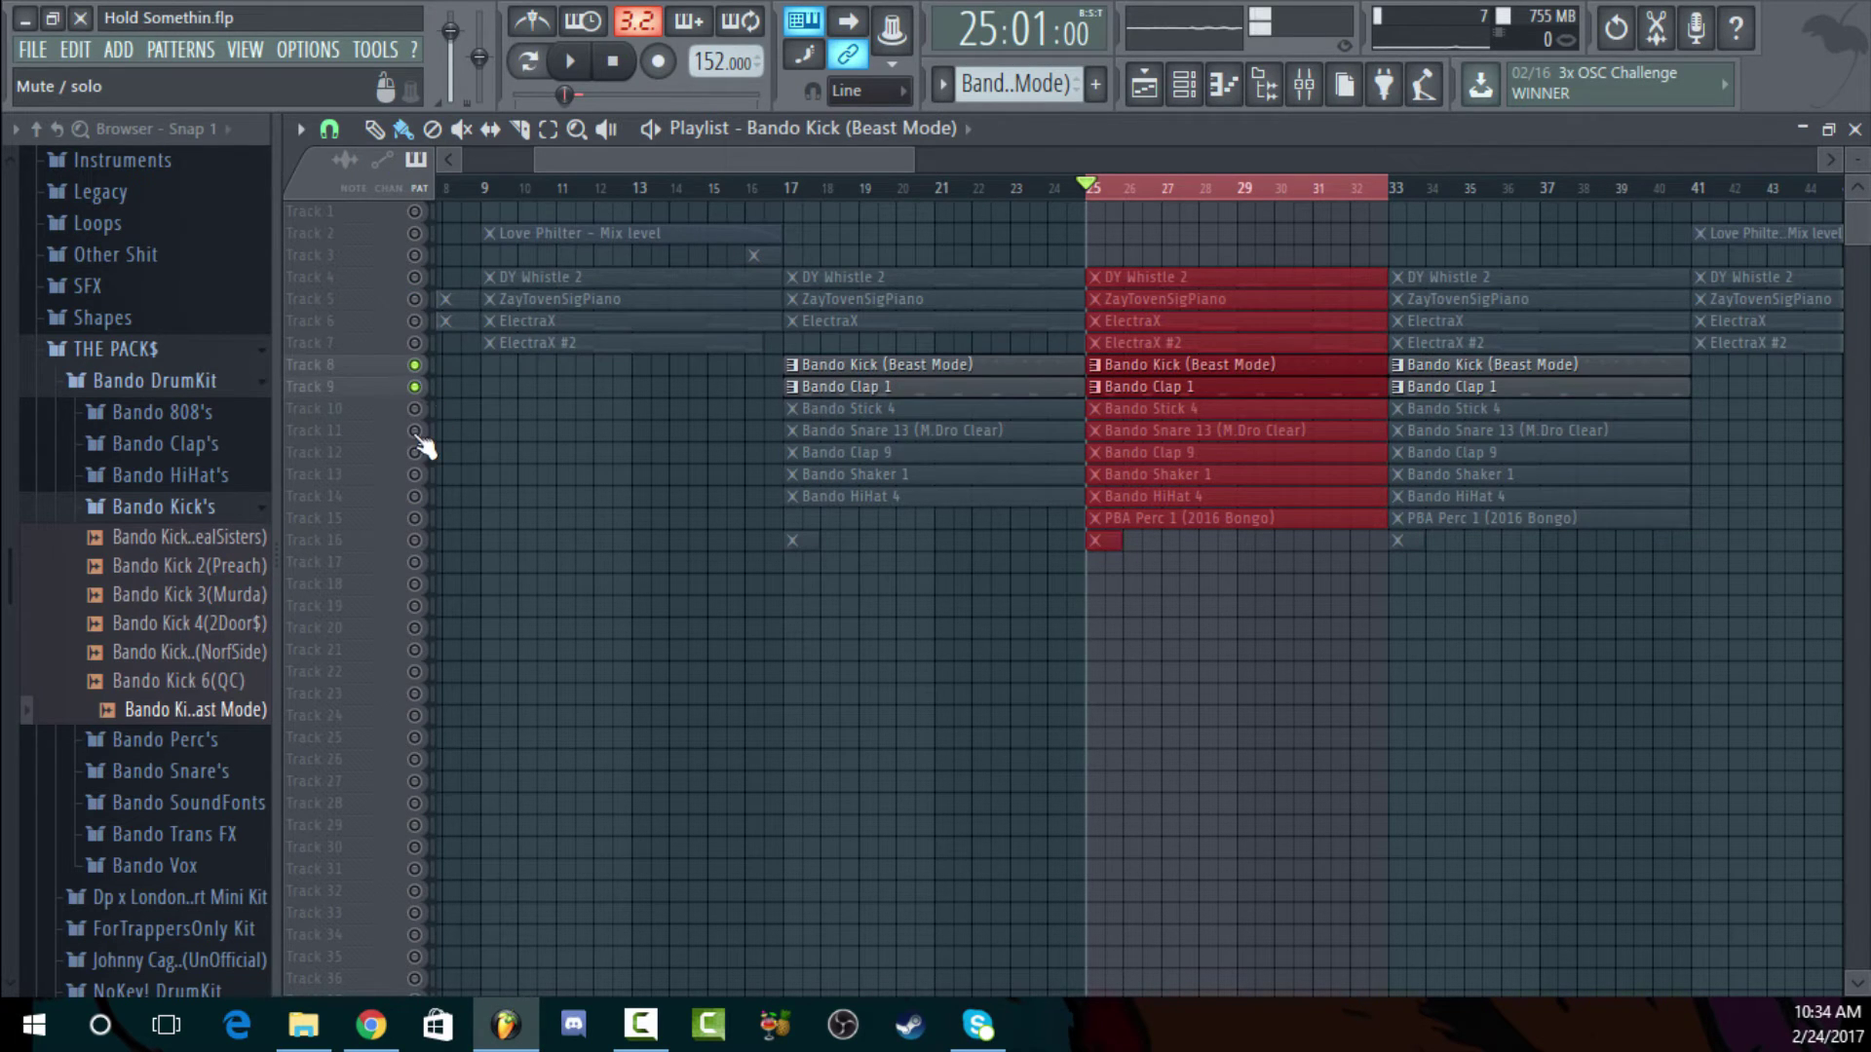
drag(416, 439, 415, 541)
Play the isolated drum layers from bar 25, close the Playlist to show the channel rack, and stop playback
key(space)
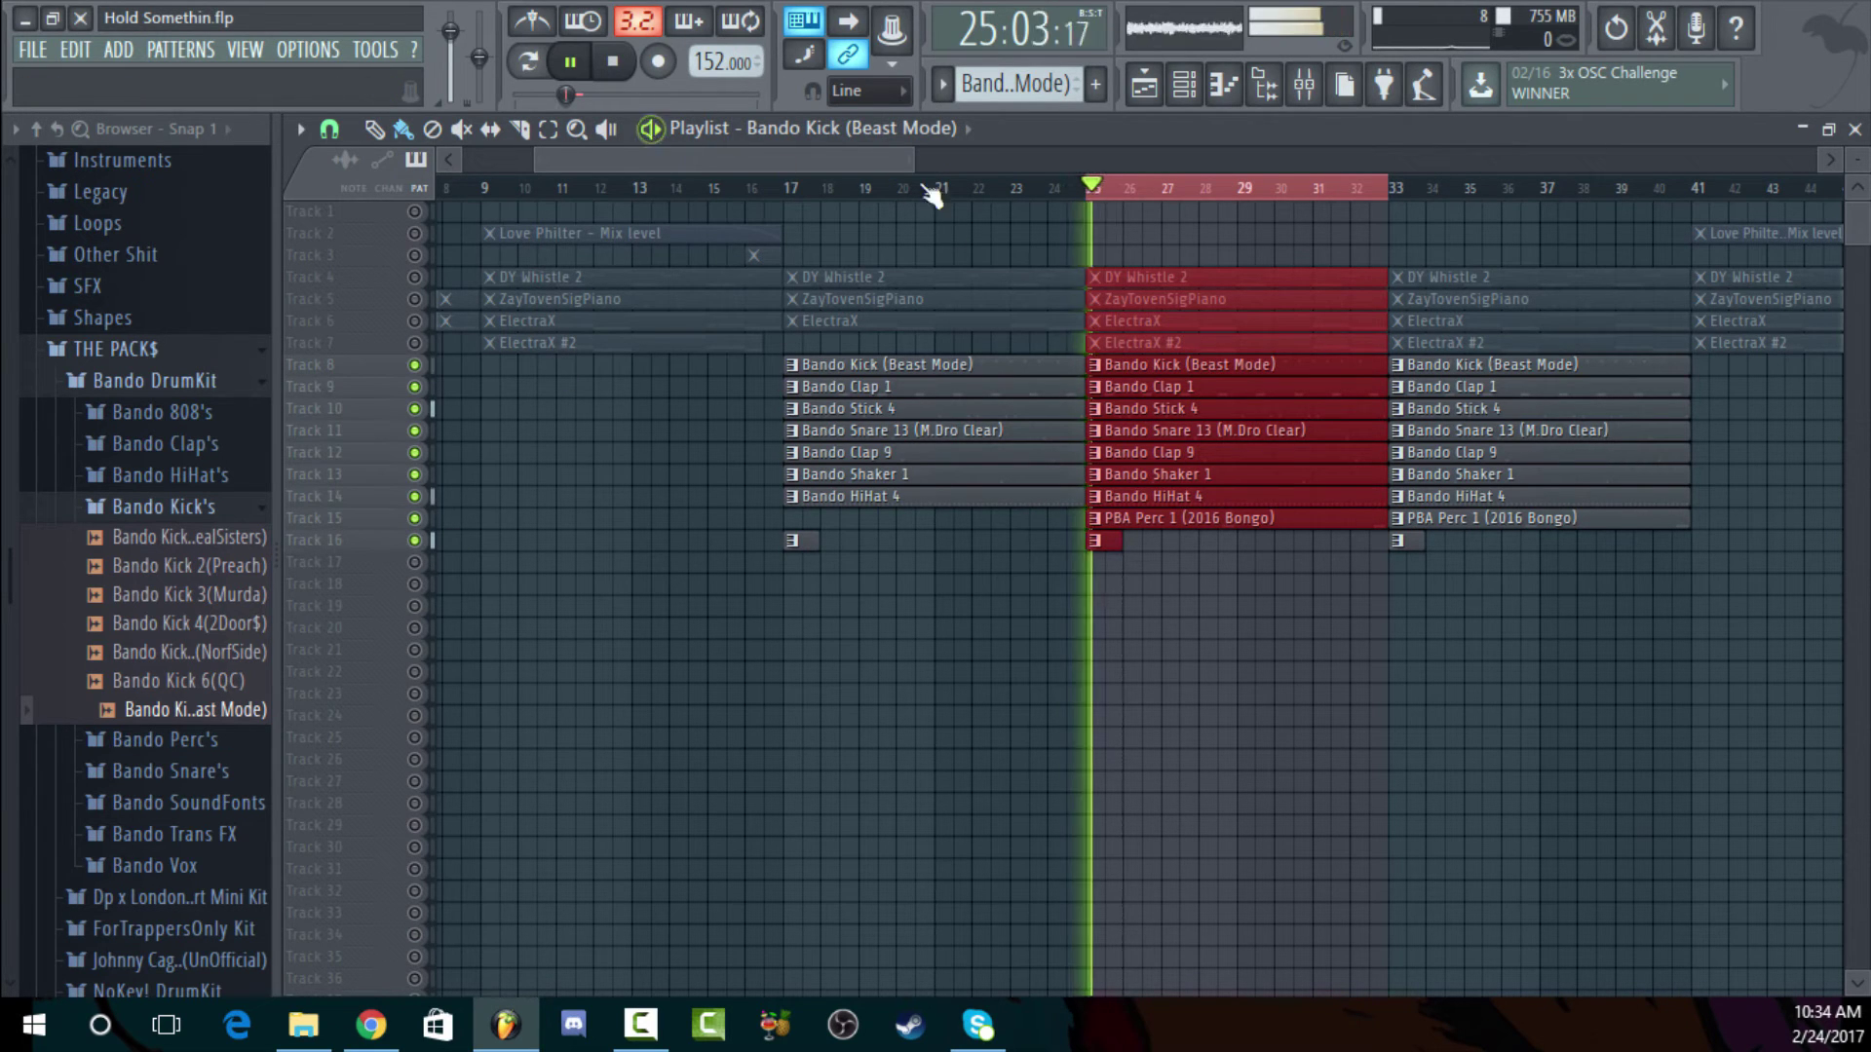
key(F5)
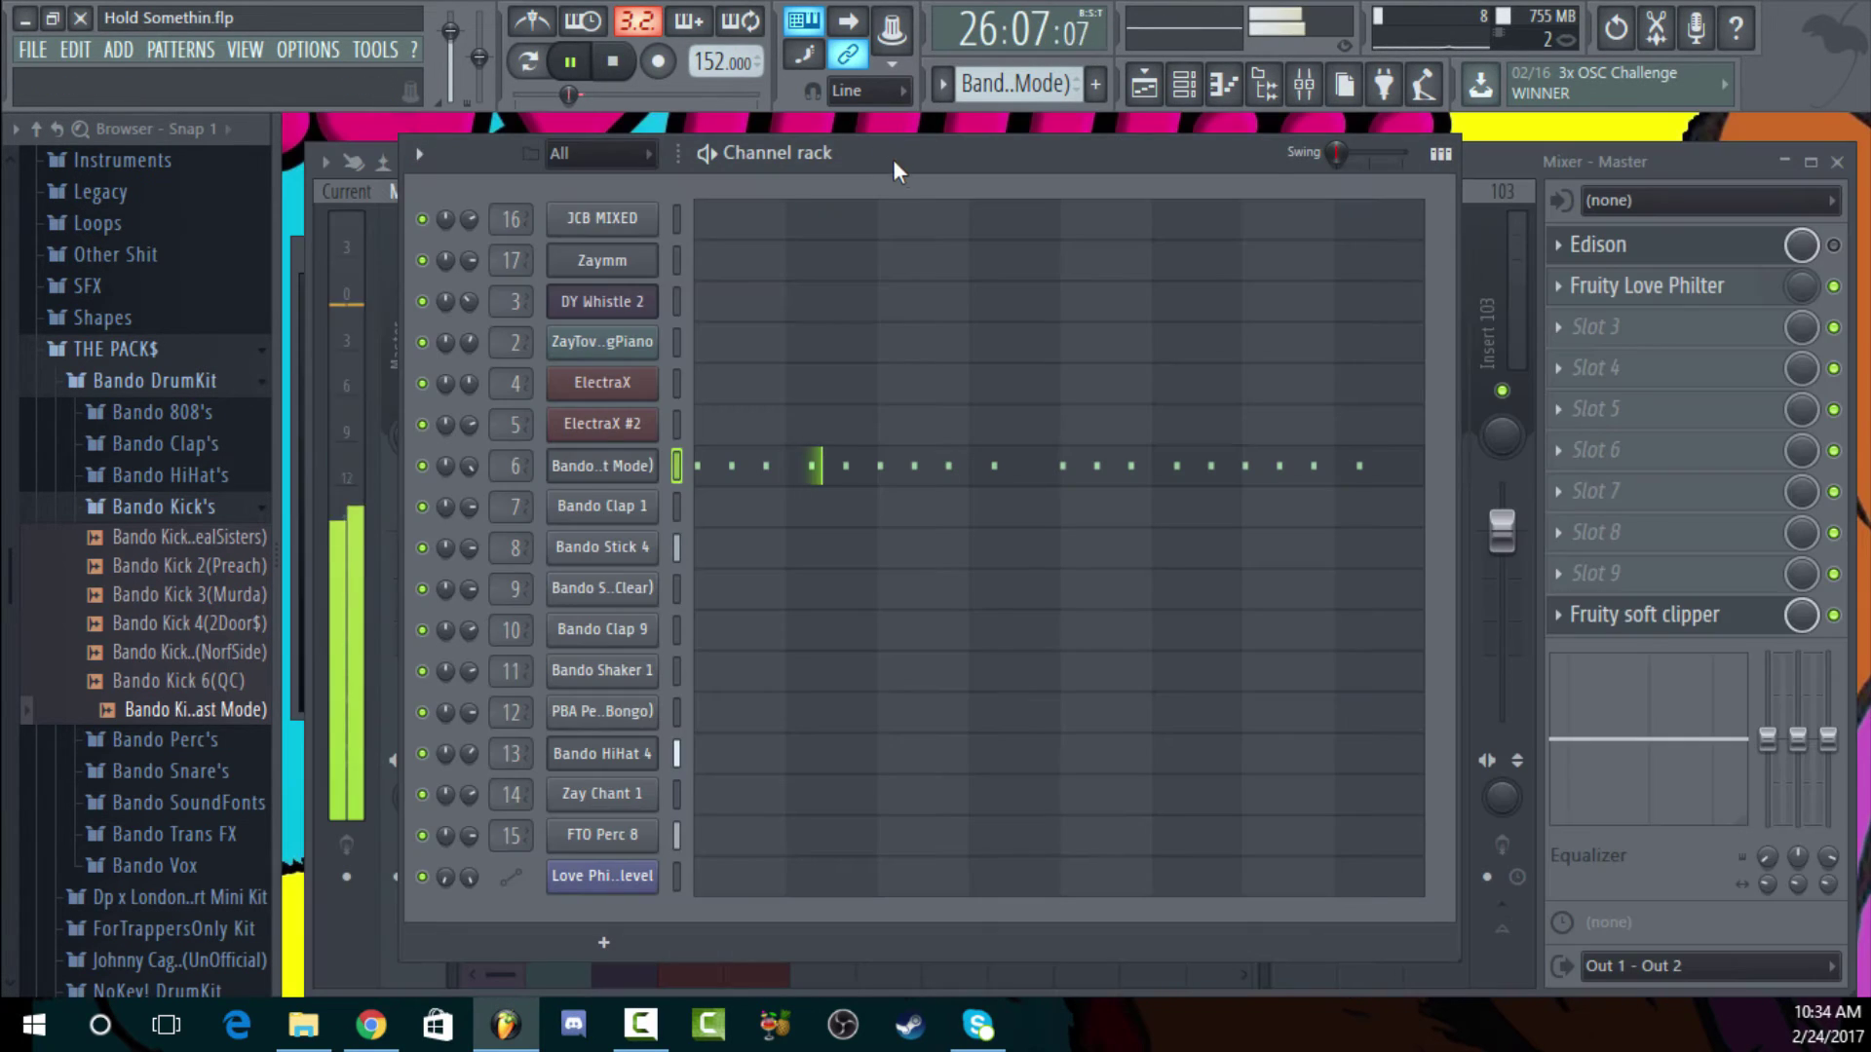
click(624, 69)
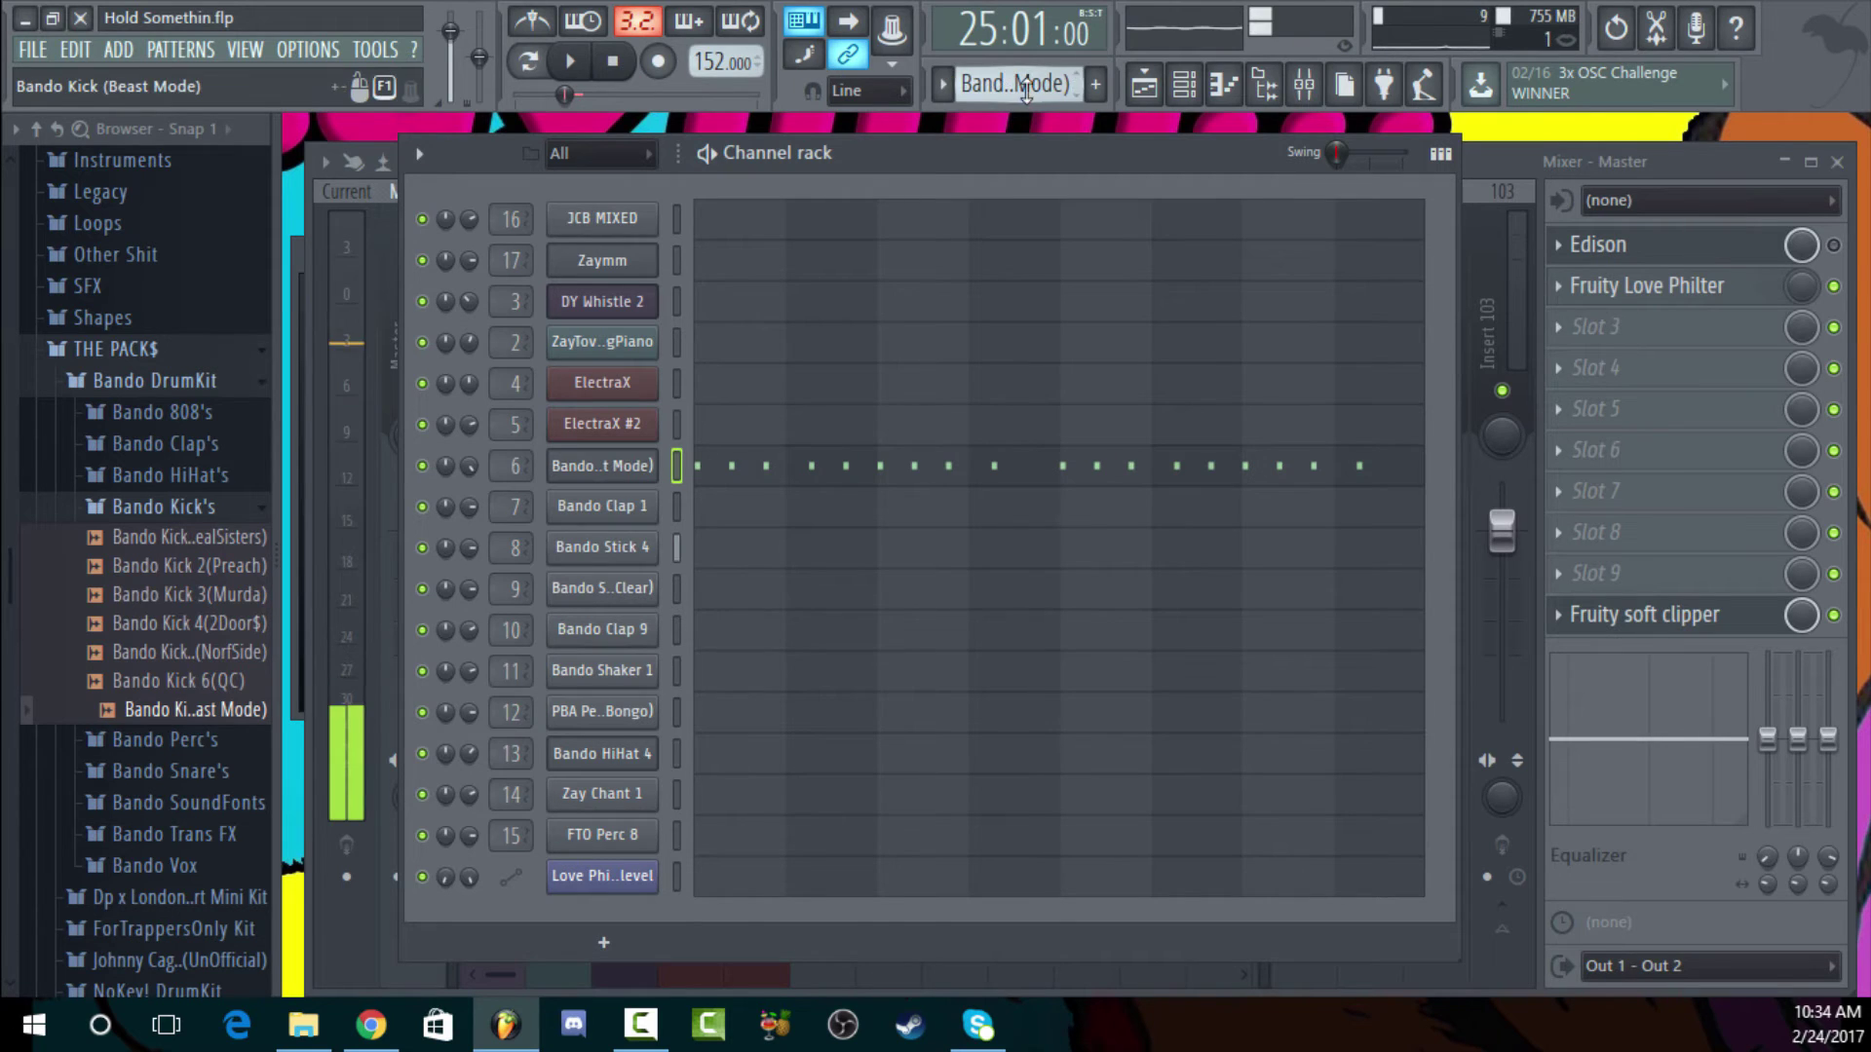
Open the Bando Clap 1 pattern's notes in the piano roll, play the pattern, then stop and close the piano roll
scroll(1014, 84, down, 1)
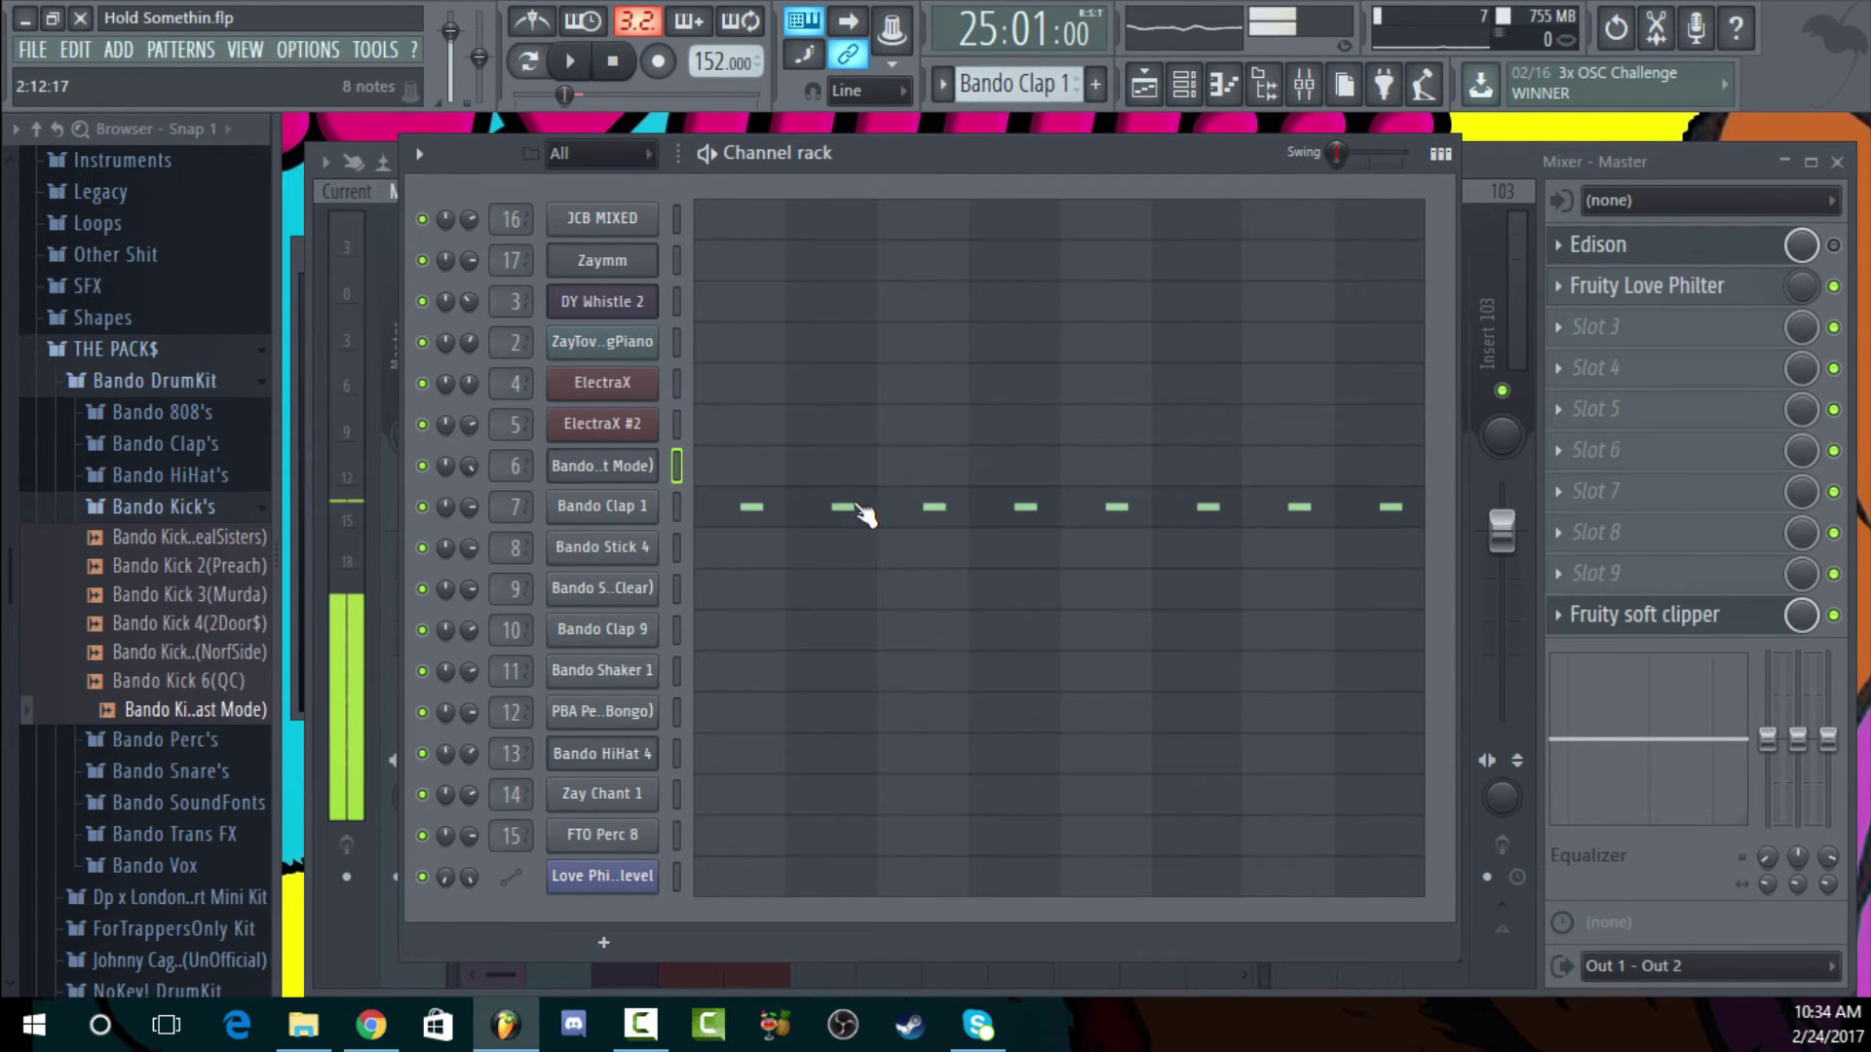
key(F7)
click(709, 129)
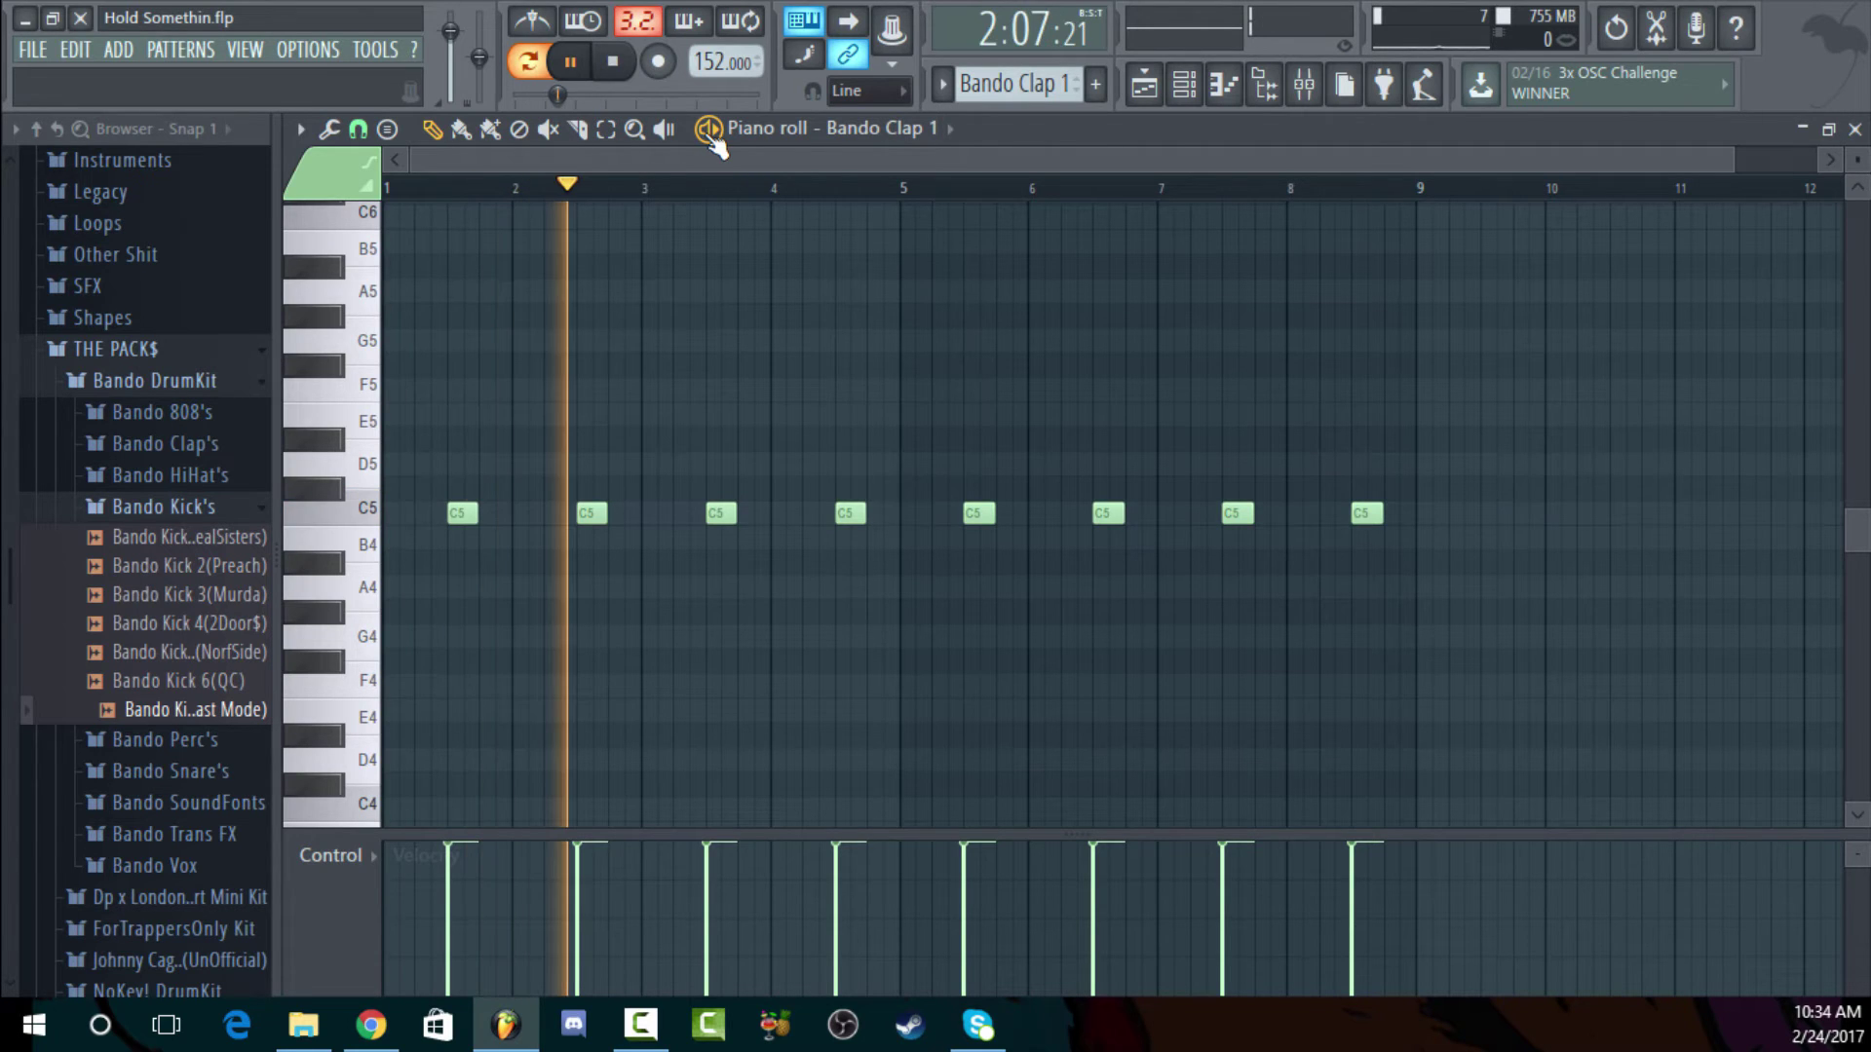
click(613, 62)
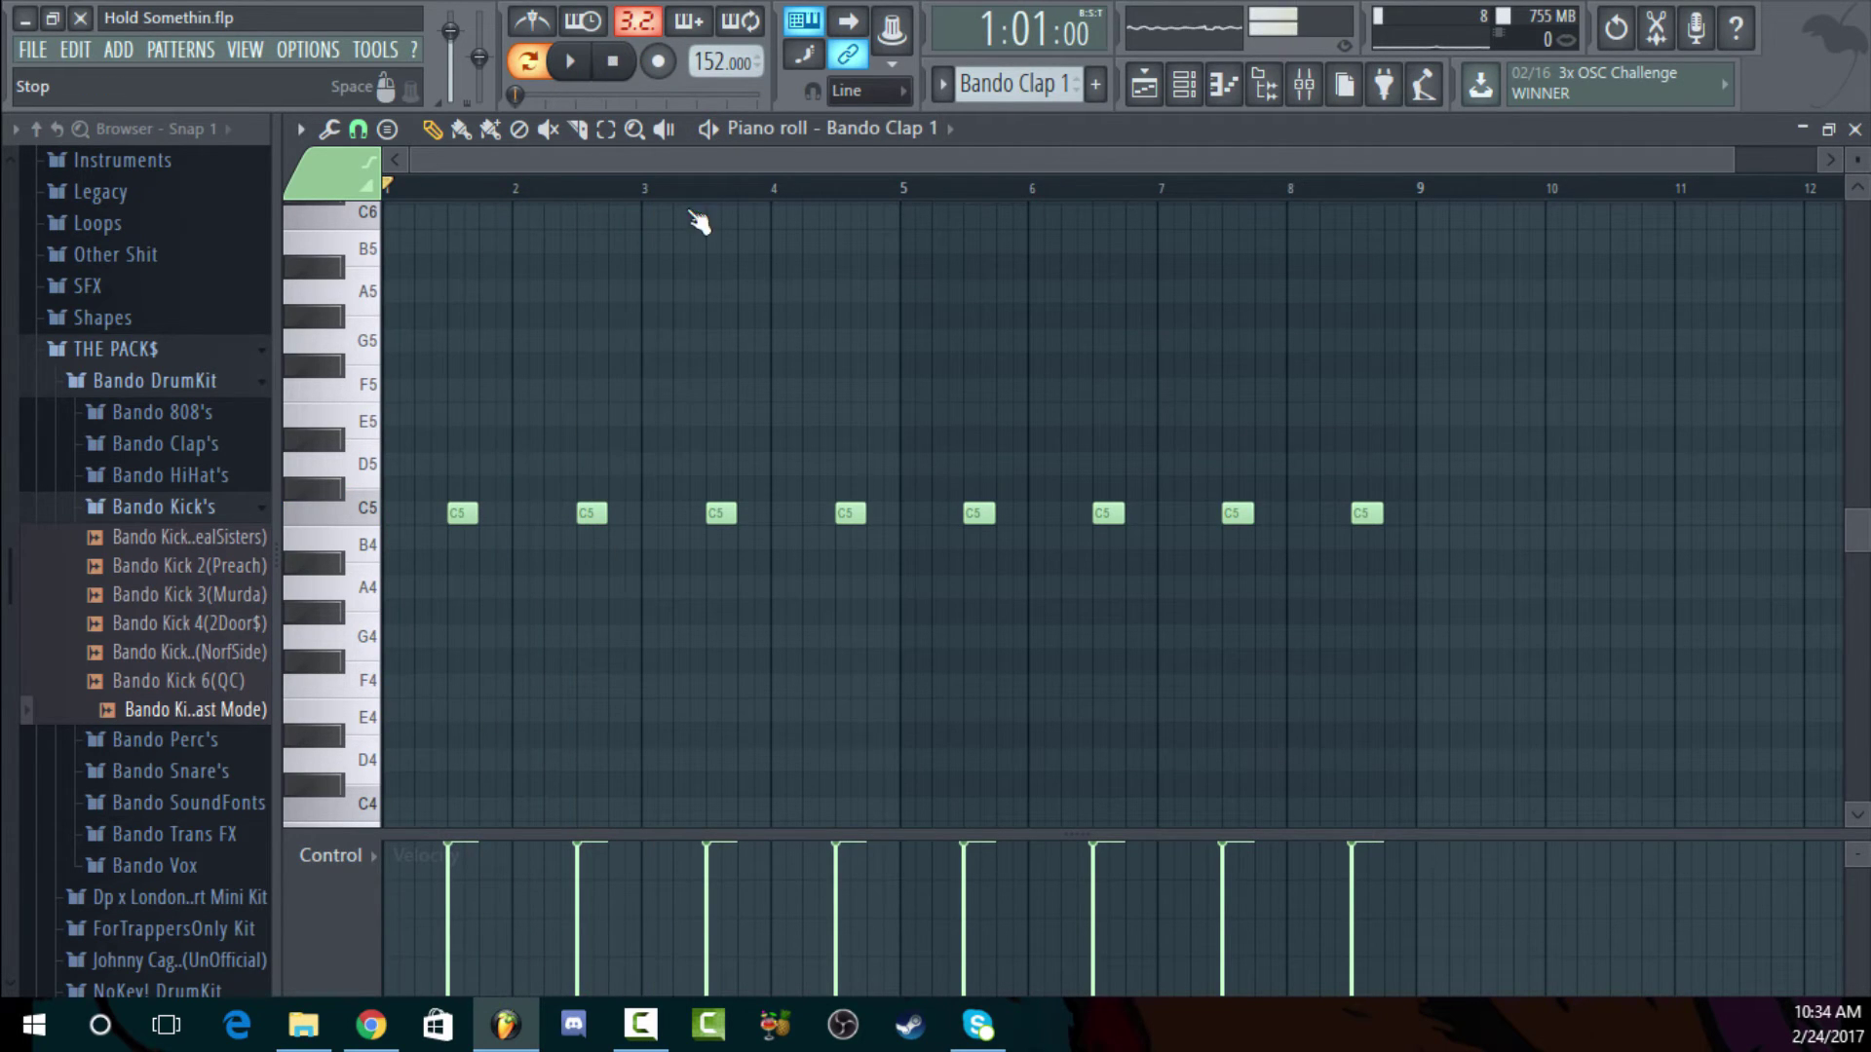
click(1856, 129)
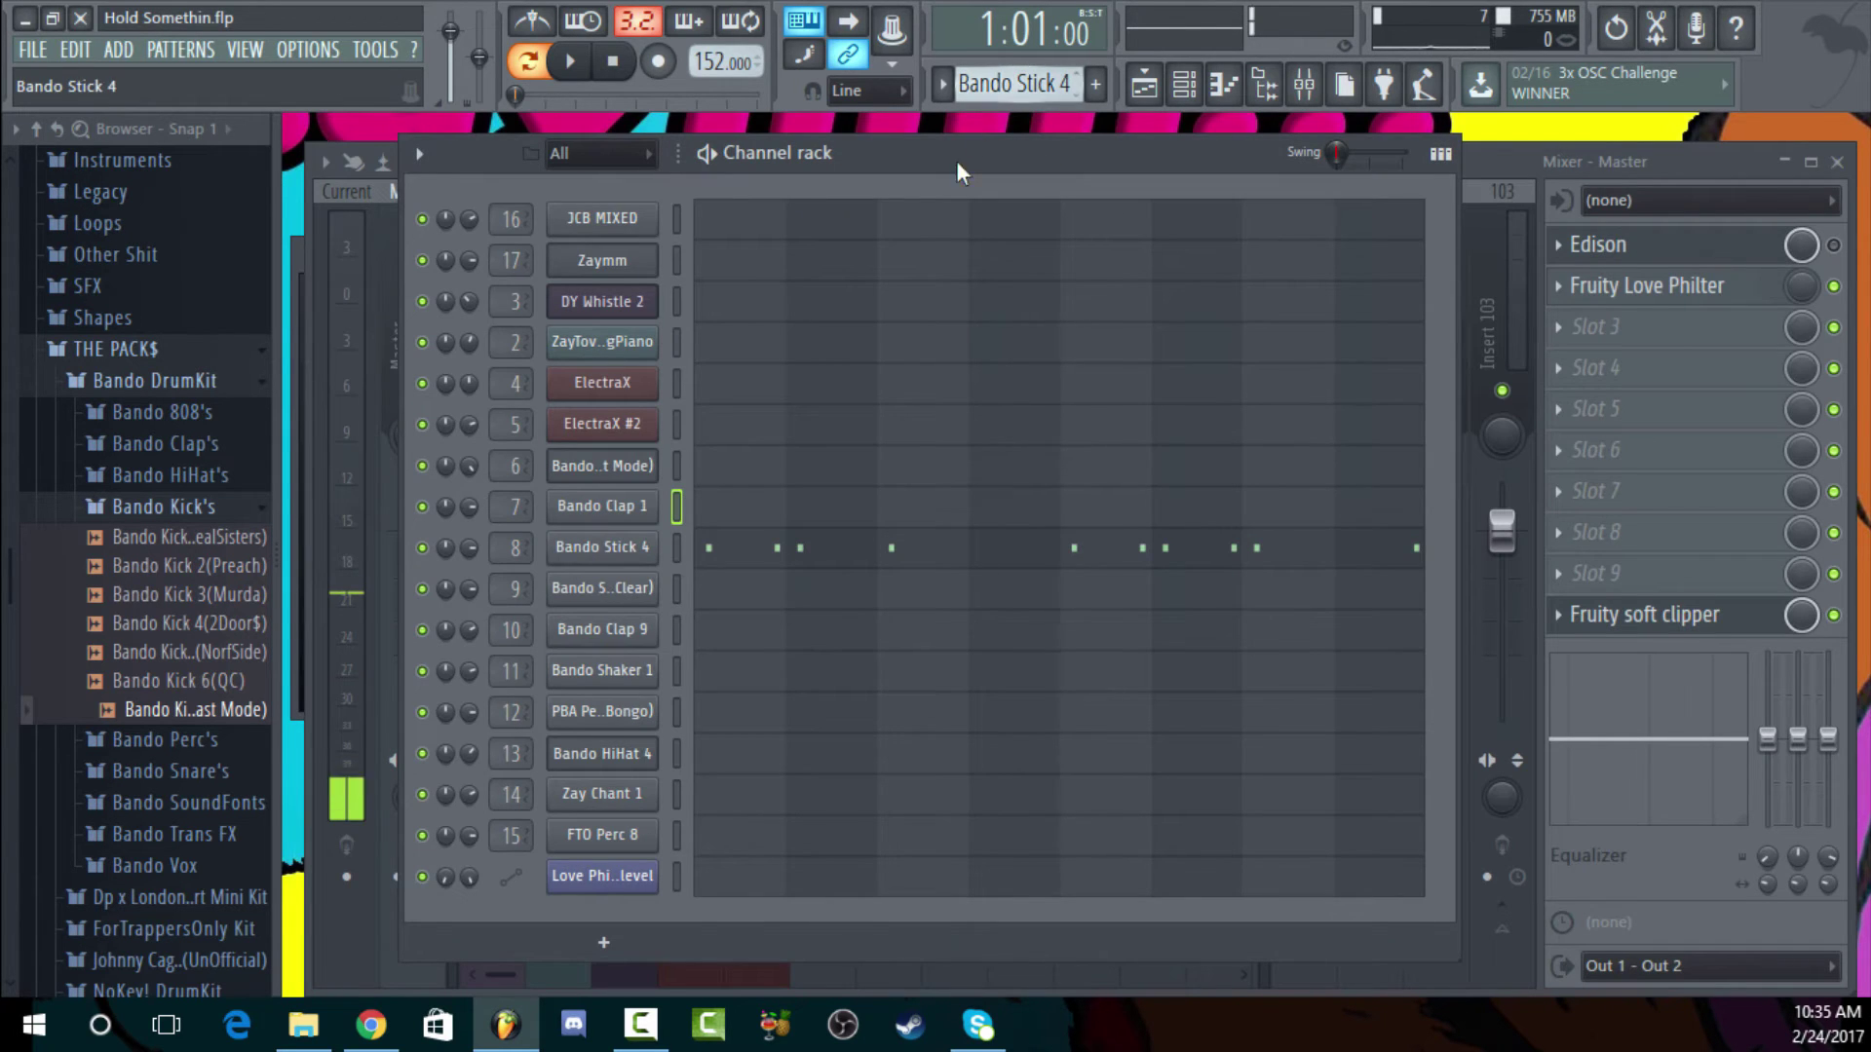
Open the Bando Stick 4 notes in the piano roll and audition the Bando Stick 4 sample from the Bando Snare's folder
click(877, 544)
click(180, 507)
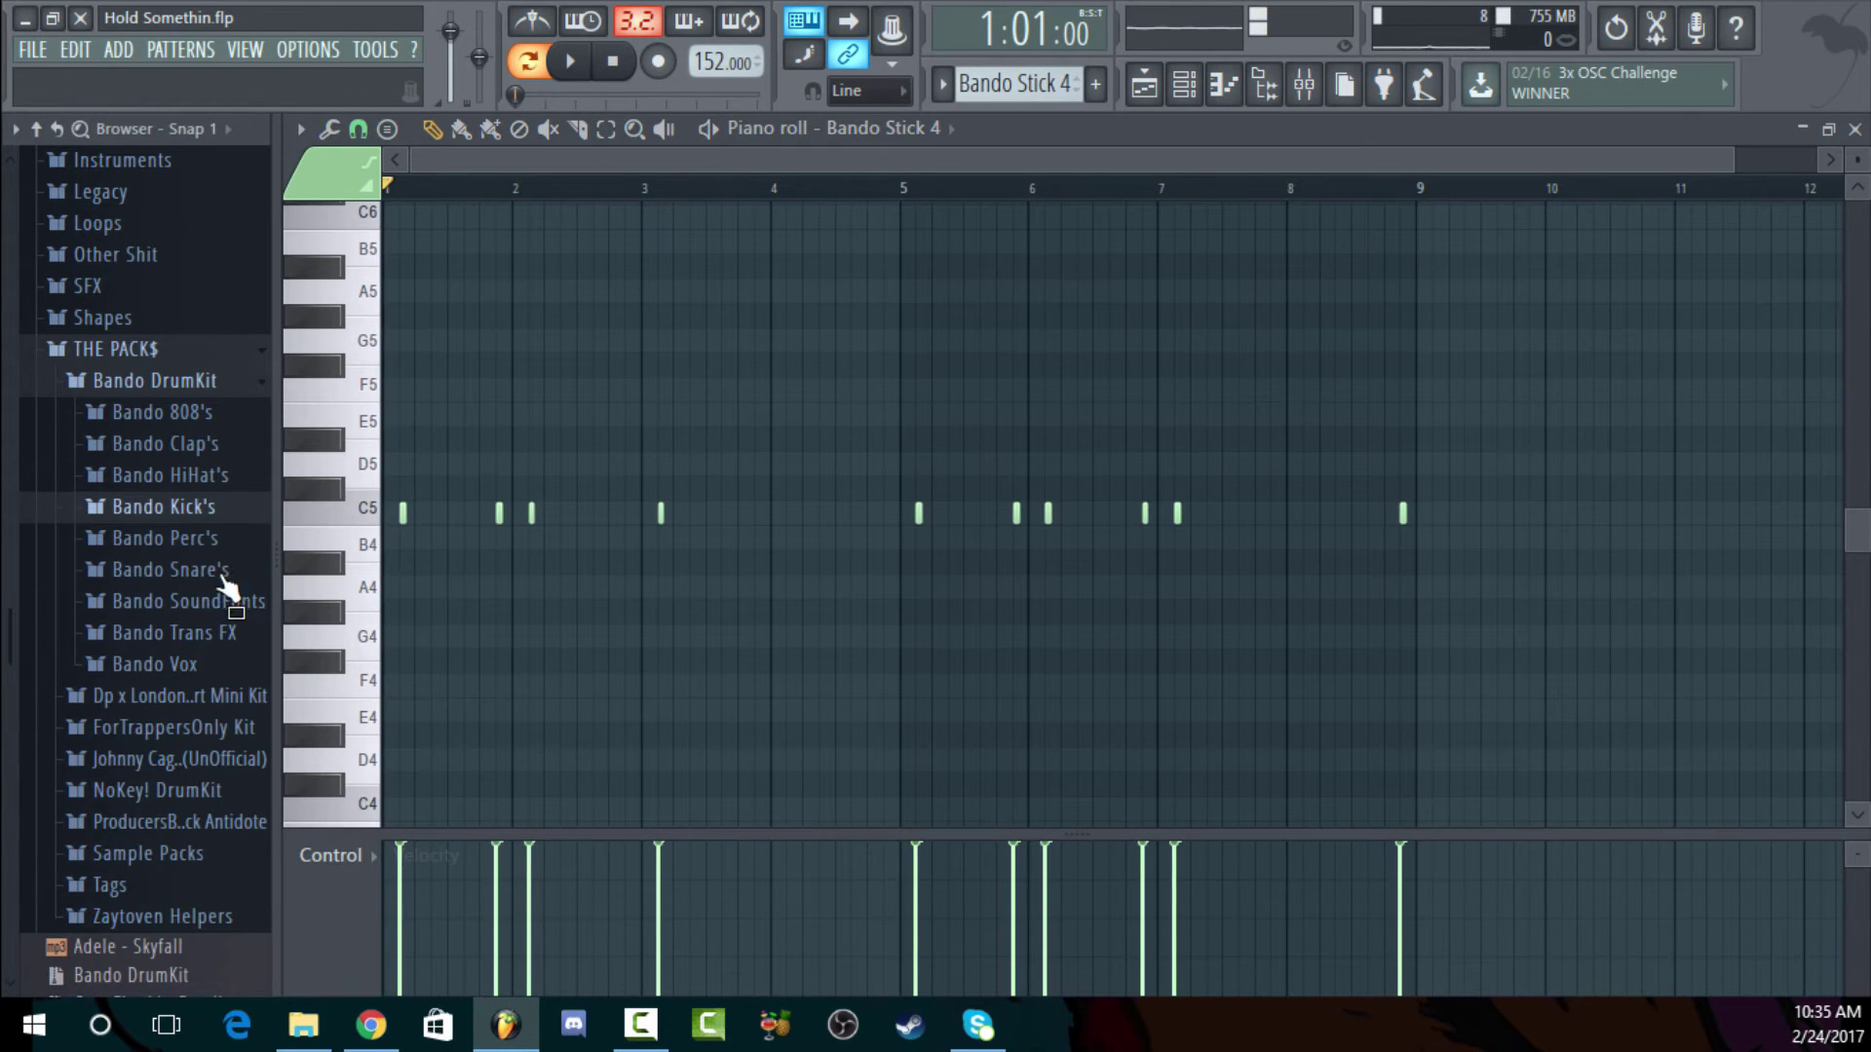
click(209, 576)
click(214, 950)
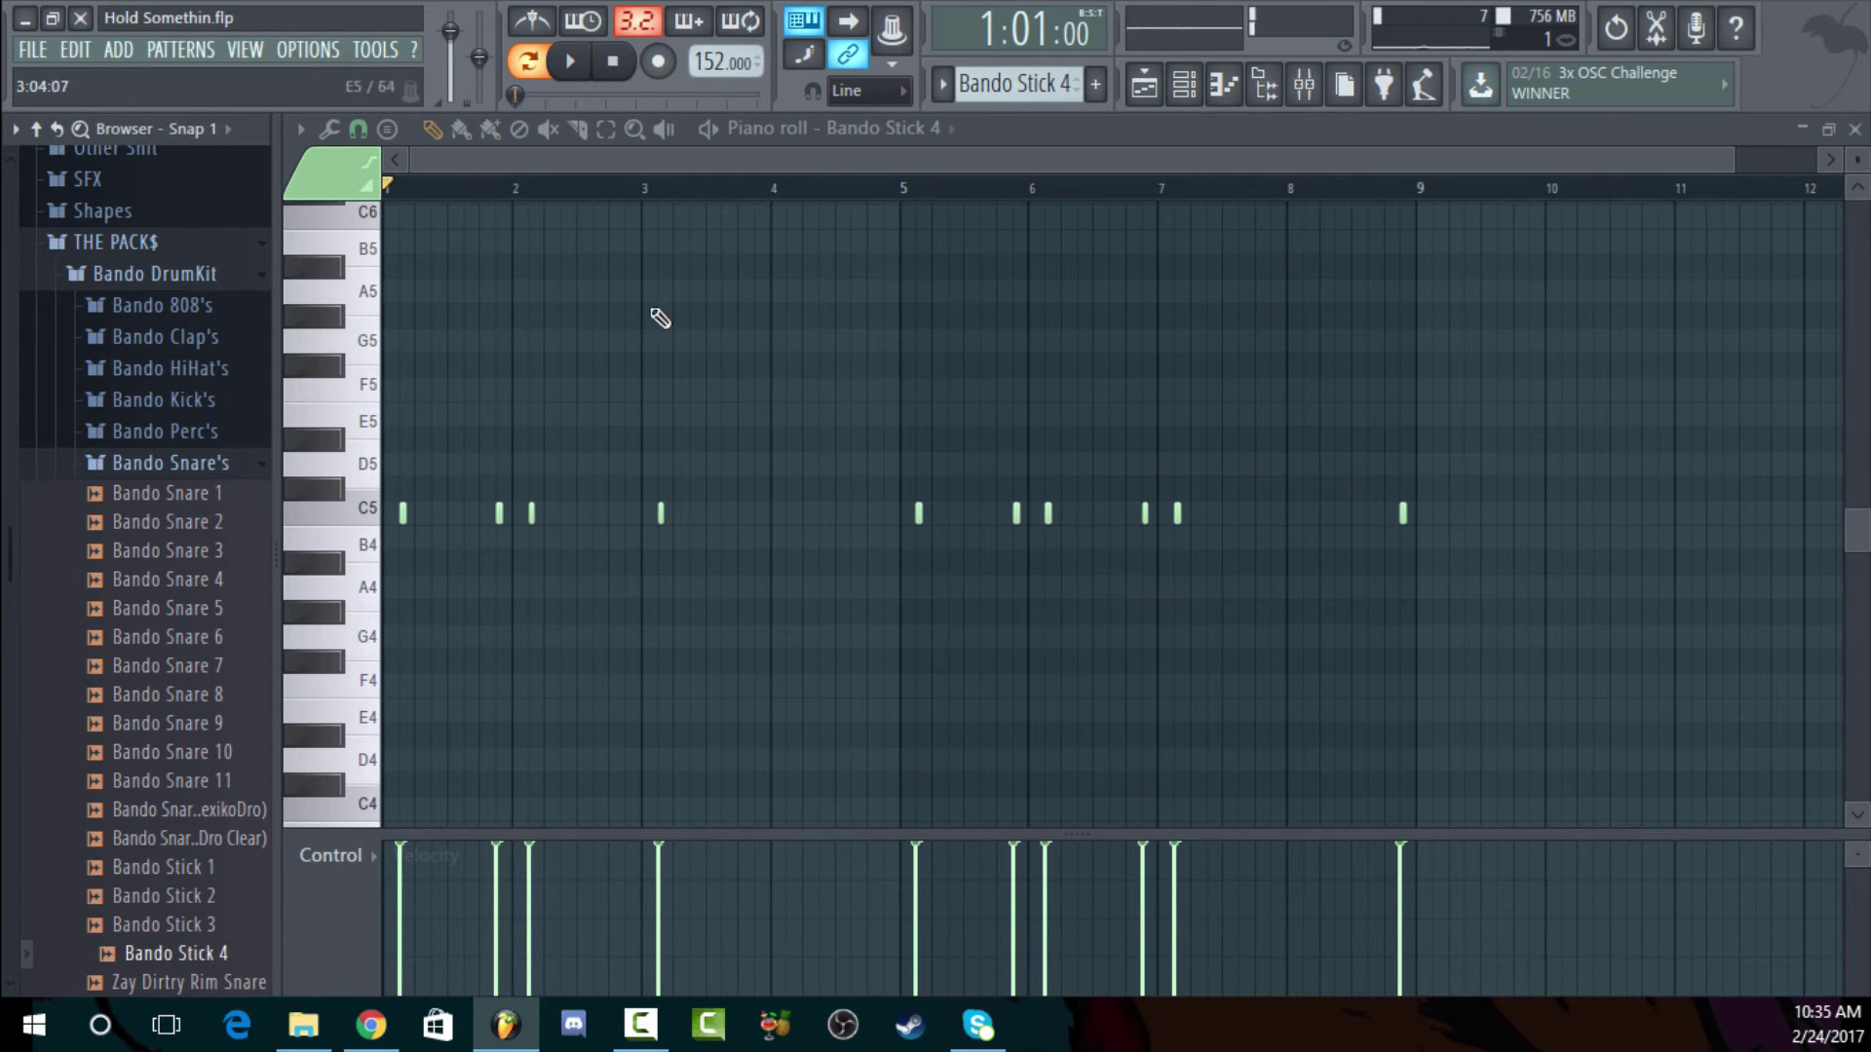
Mute the Bando Kick (Beast Mode) track in the Playlist and play the remaining drum tracks from bar 25
click(1264, 86)
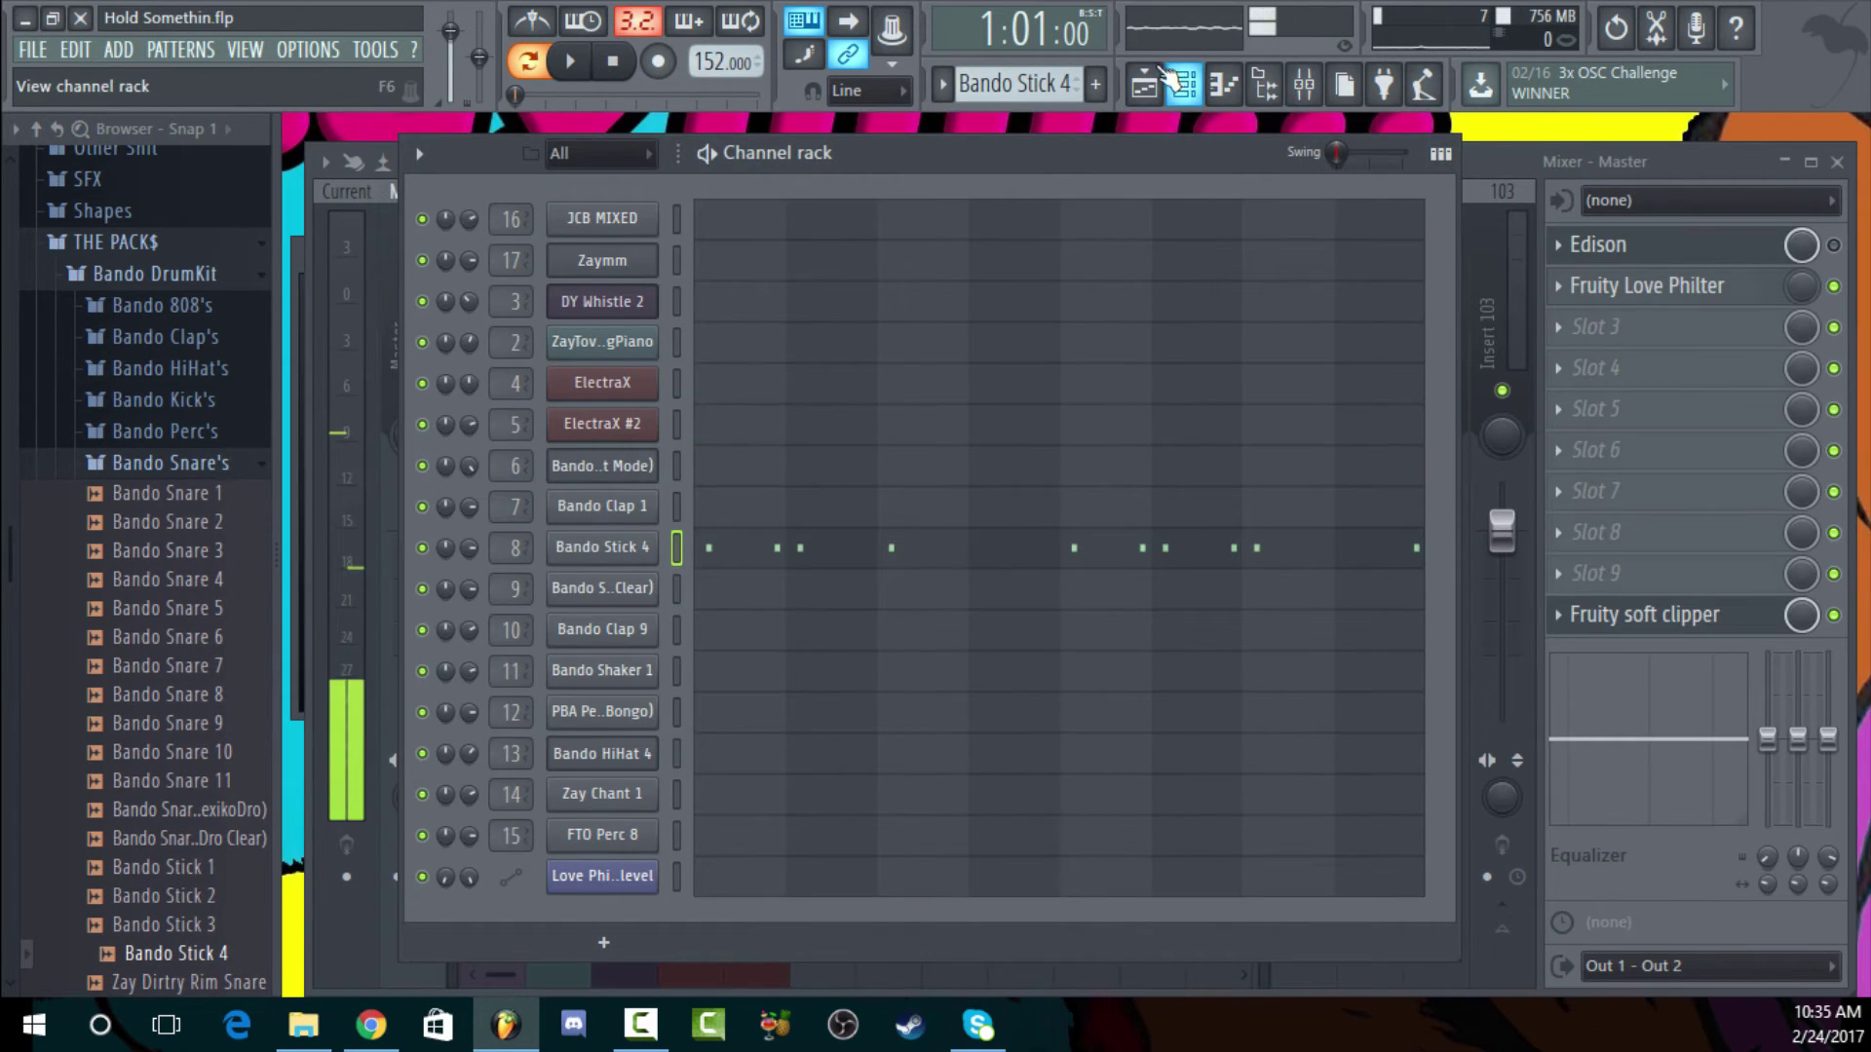
click(1144, 85)
click(414, 364)
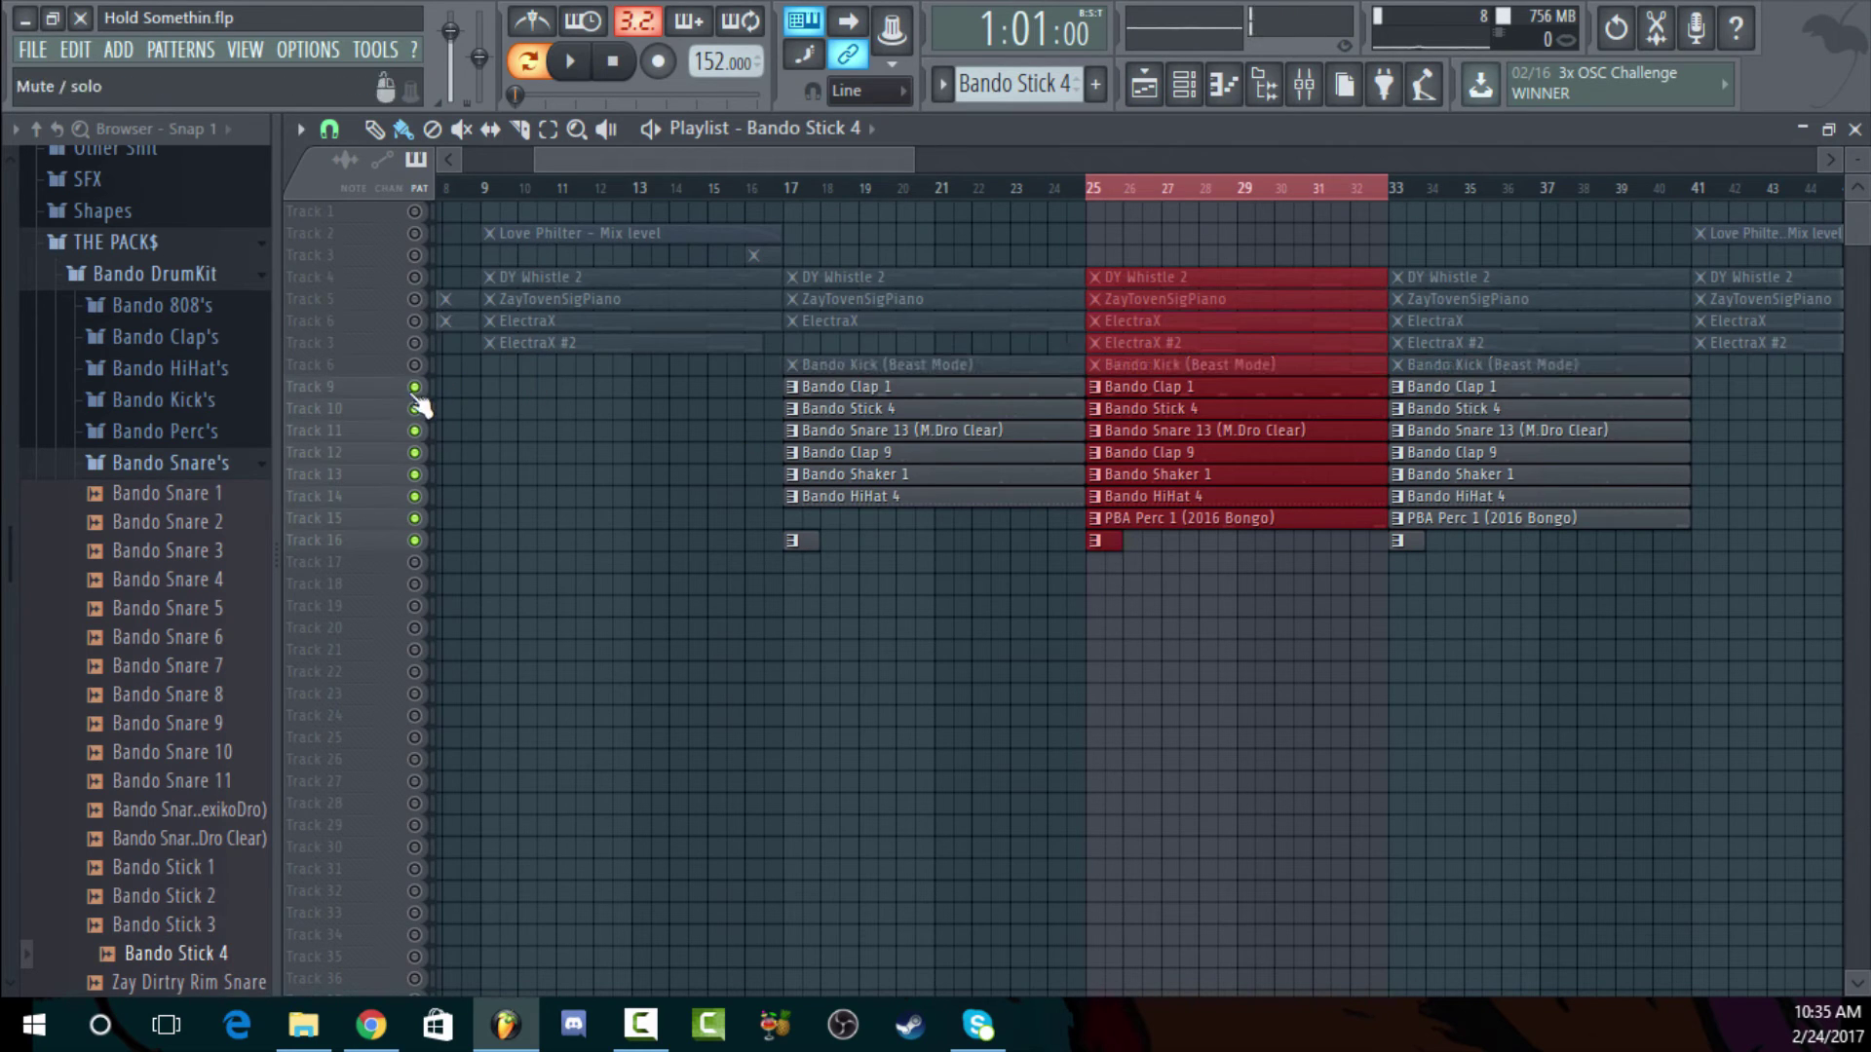
click(414, 387)
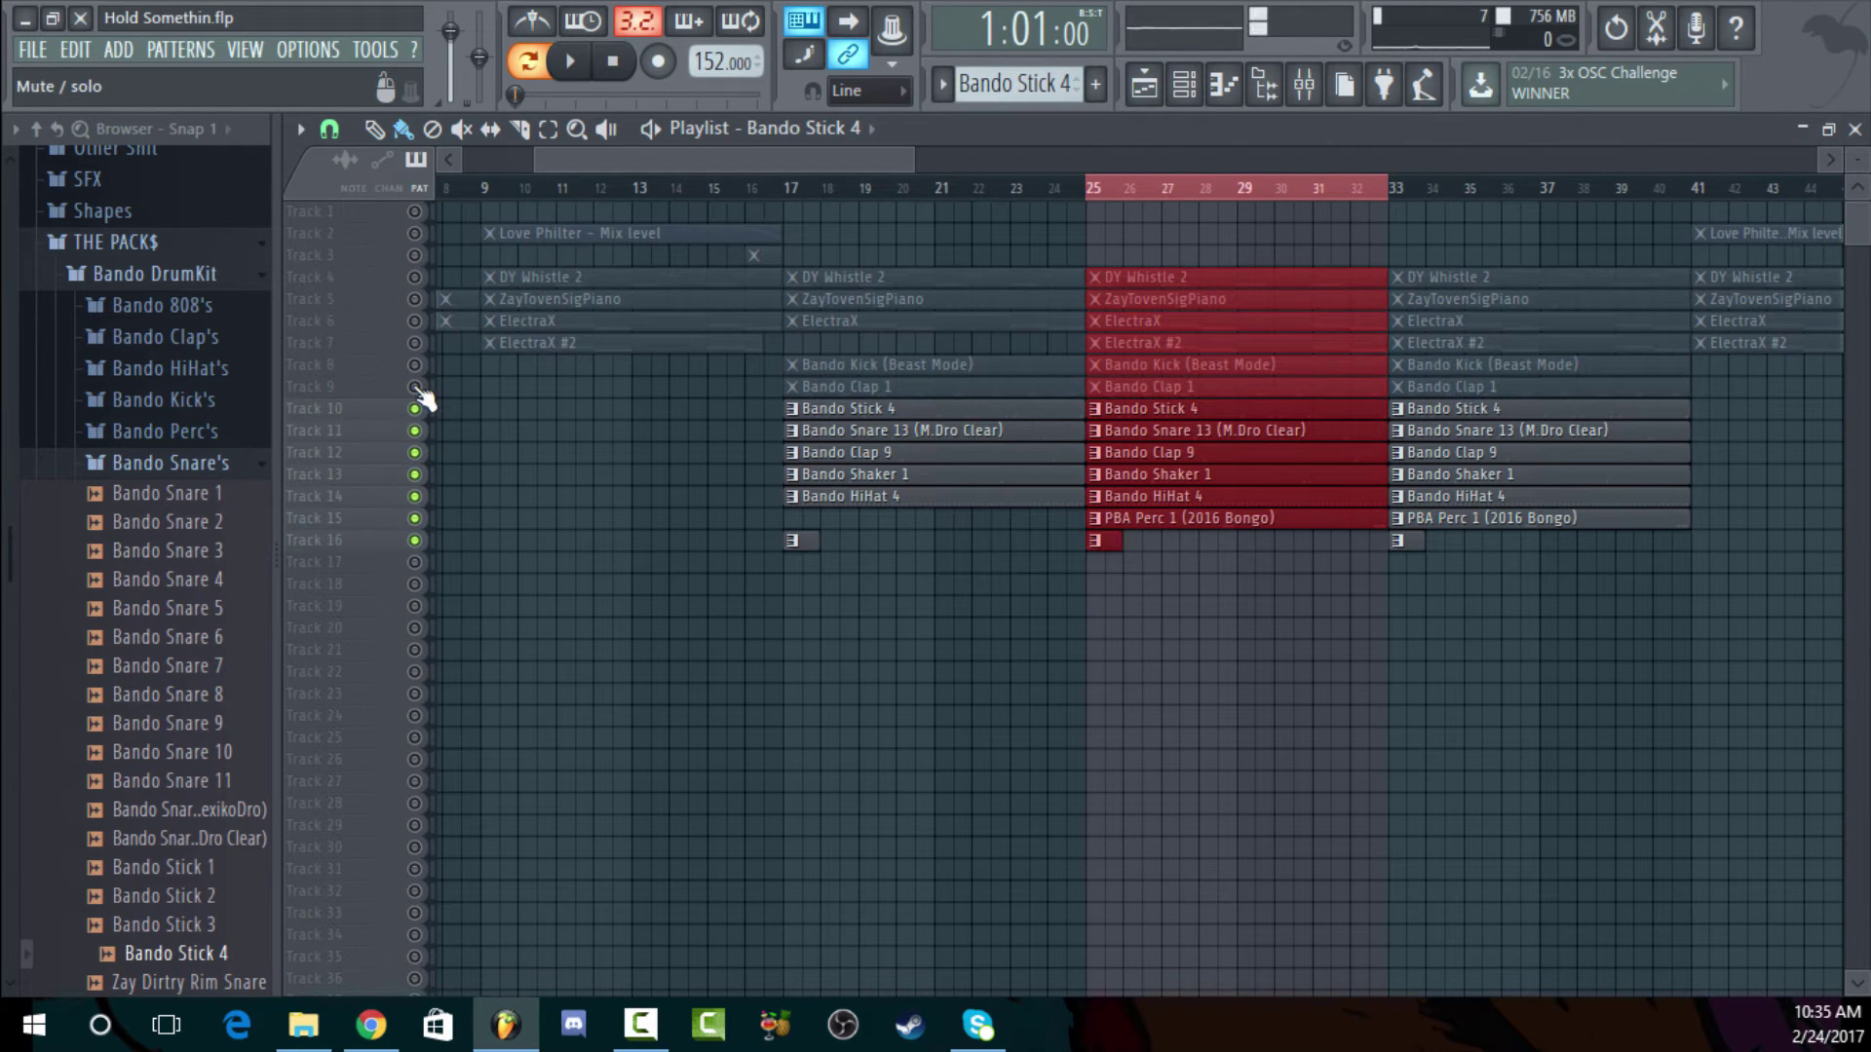
click(414, 387)
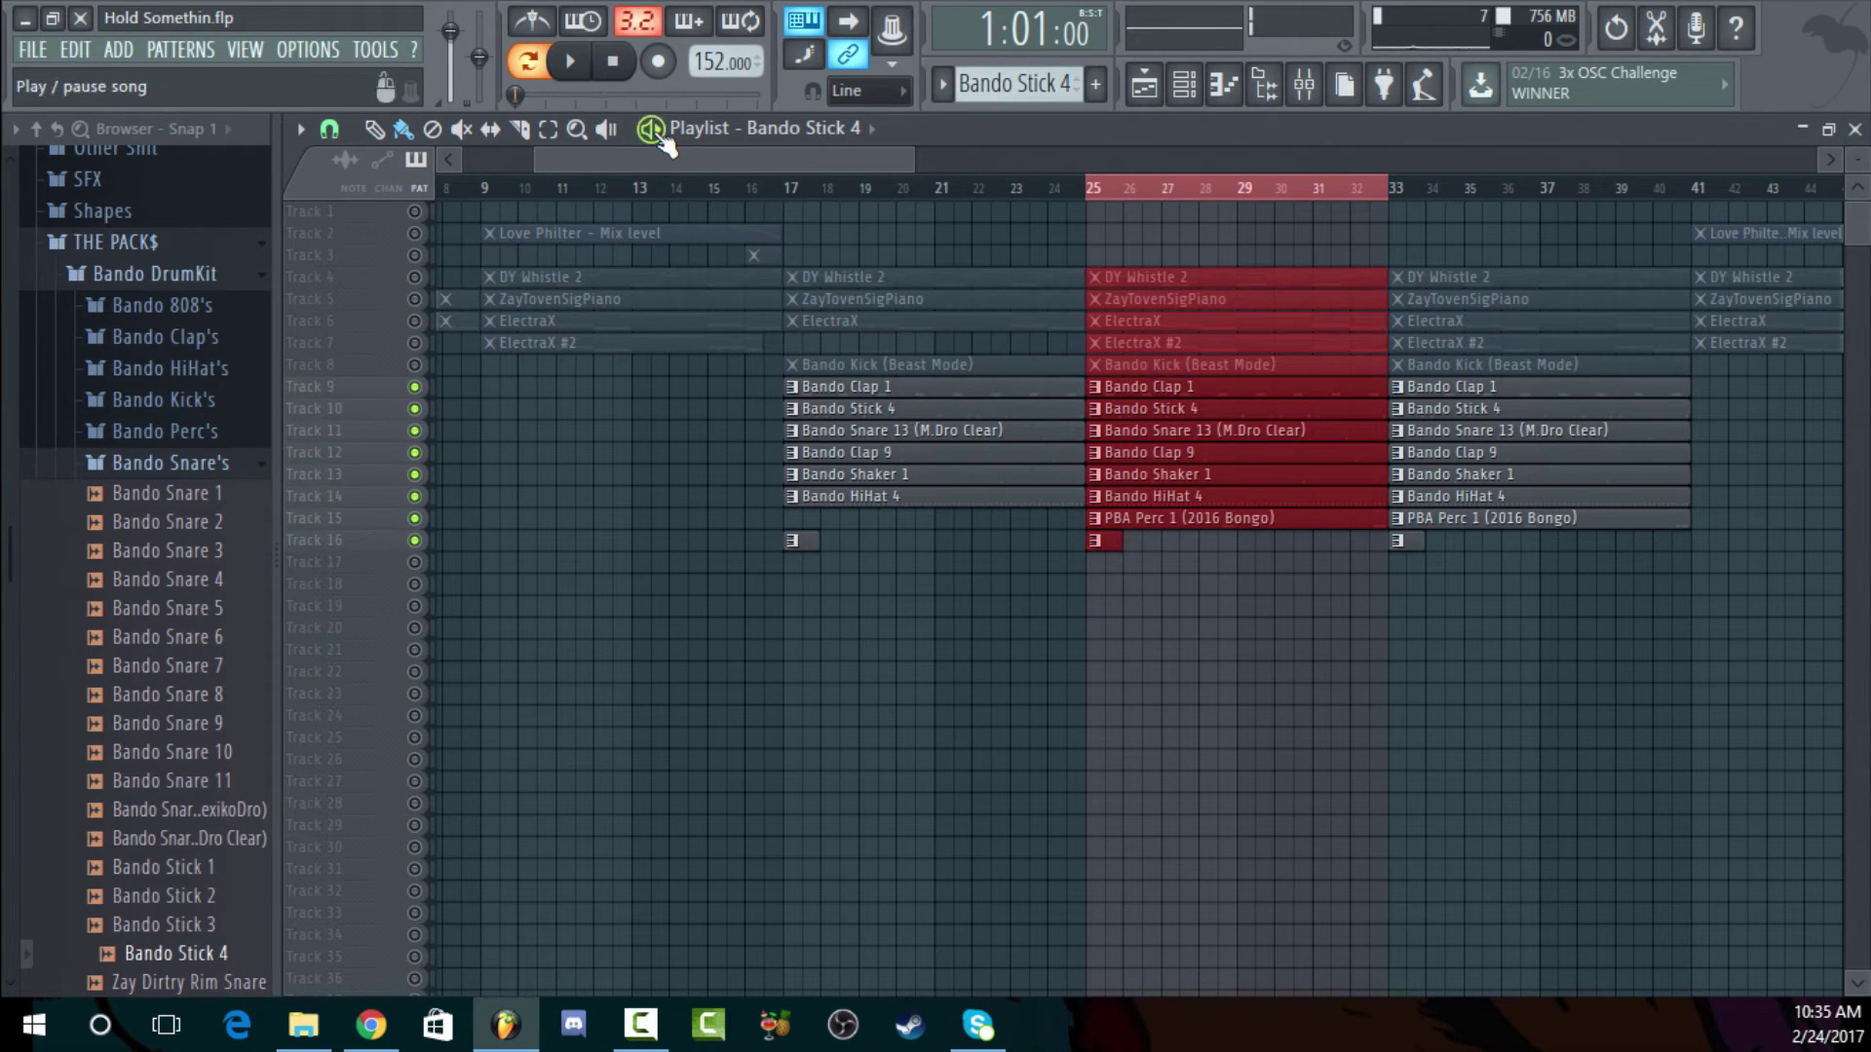
click(652, 130)
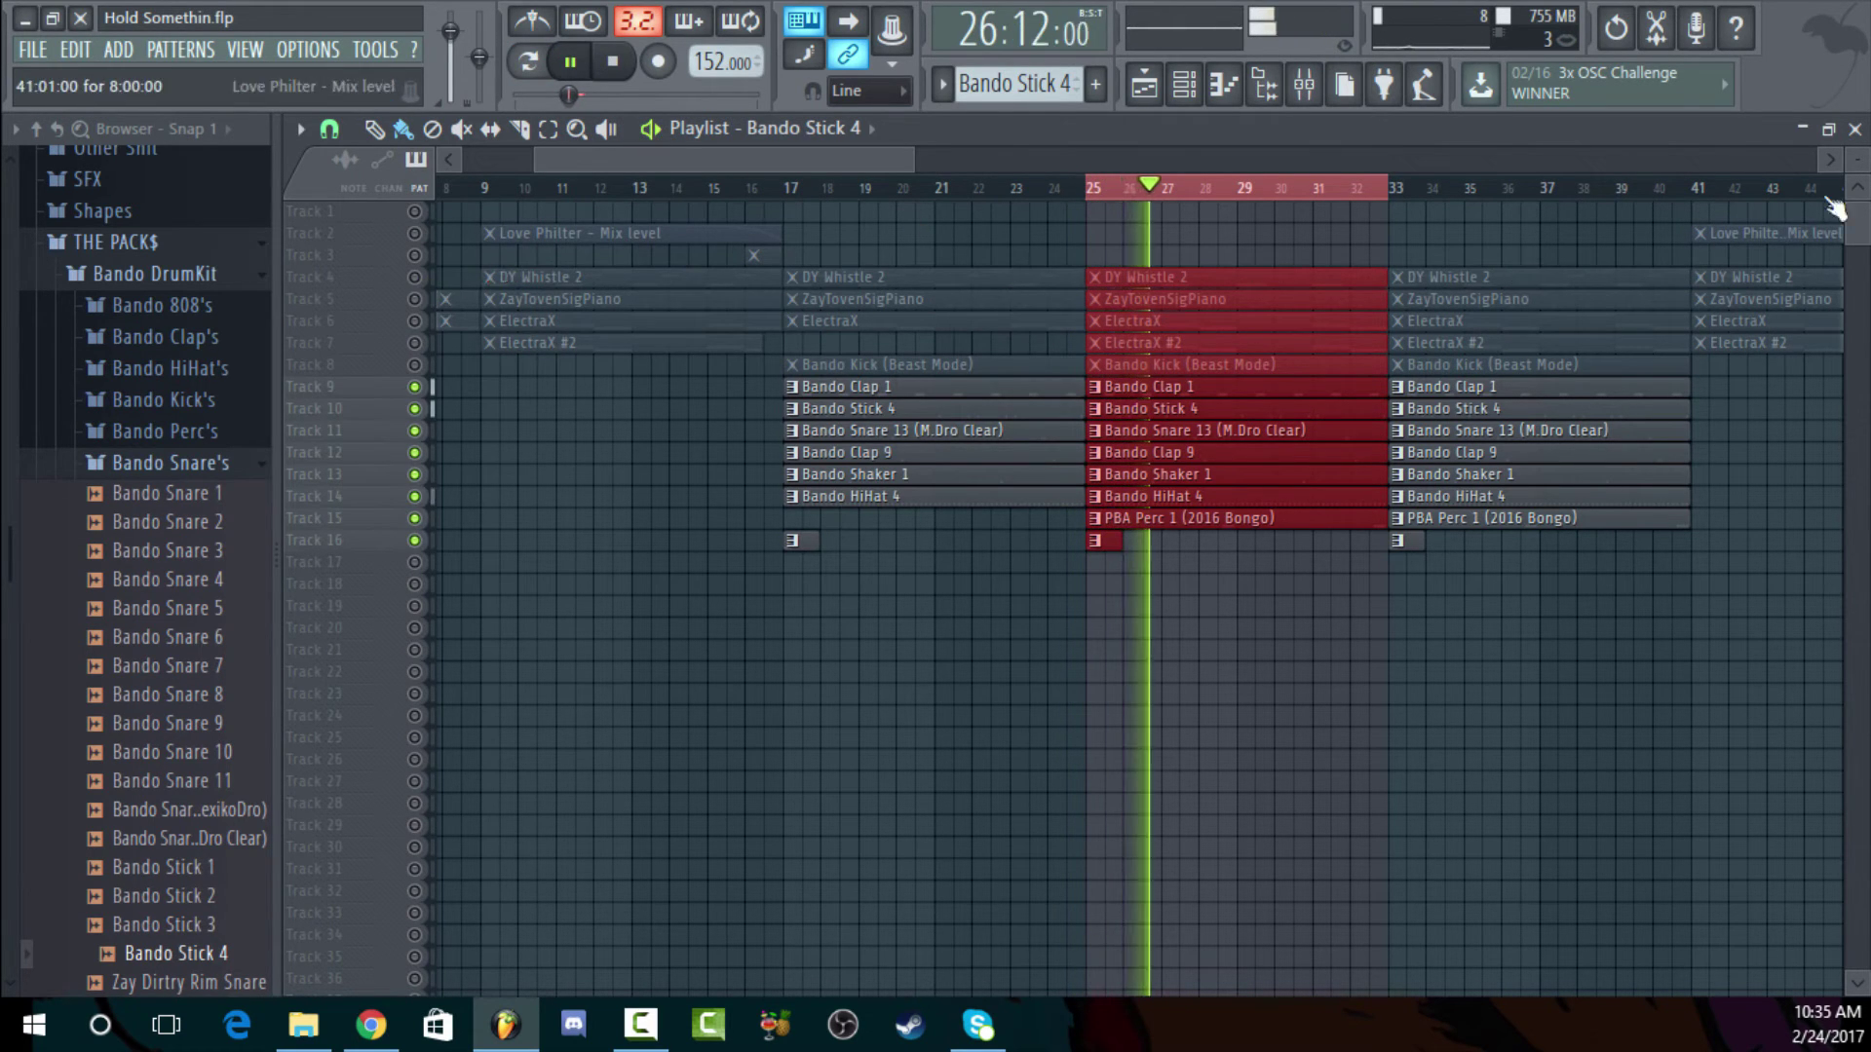
Follow the Bando Stick 4 notes in the piano roll during playback, stop, and examine their placement across the eight bars
key(F5)
click(901, 551)
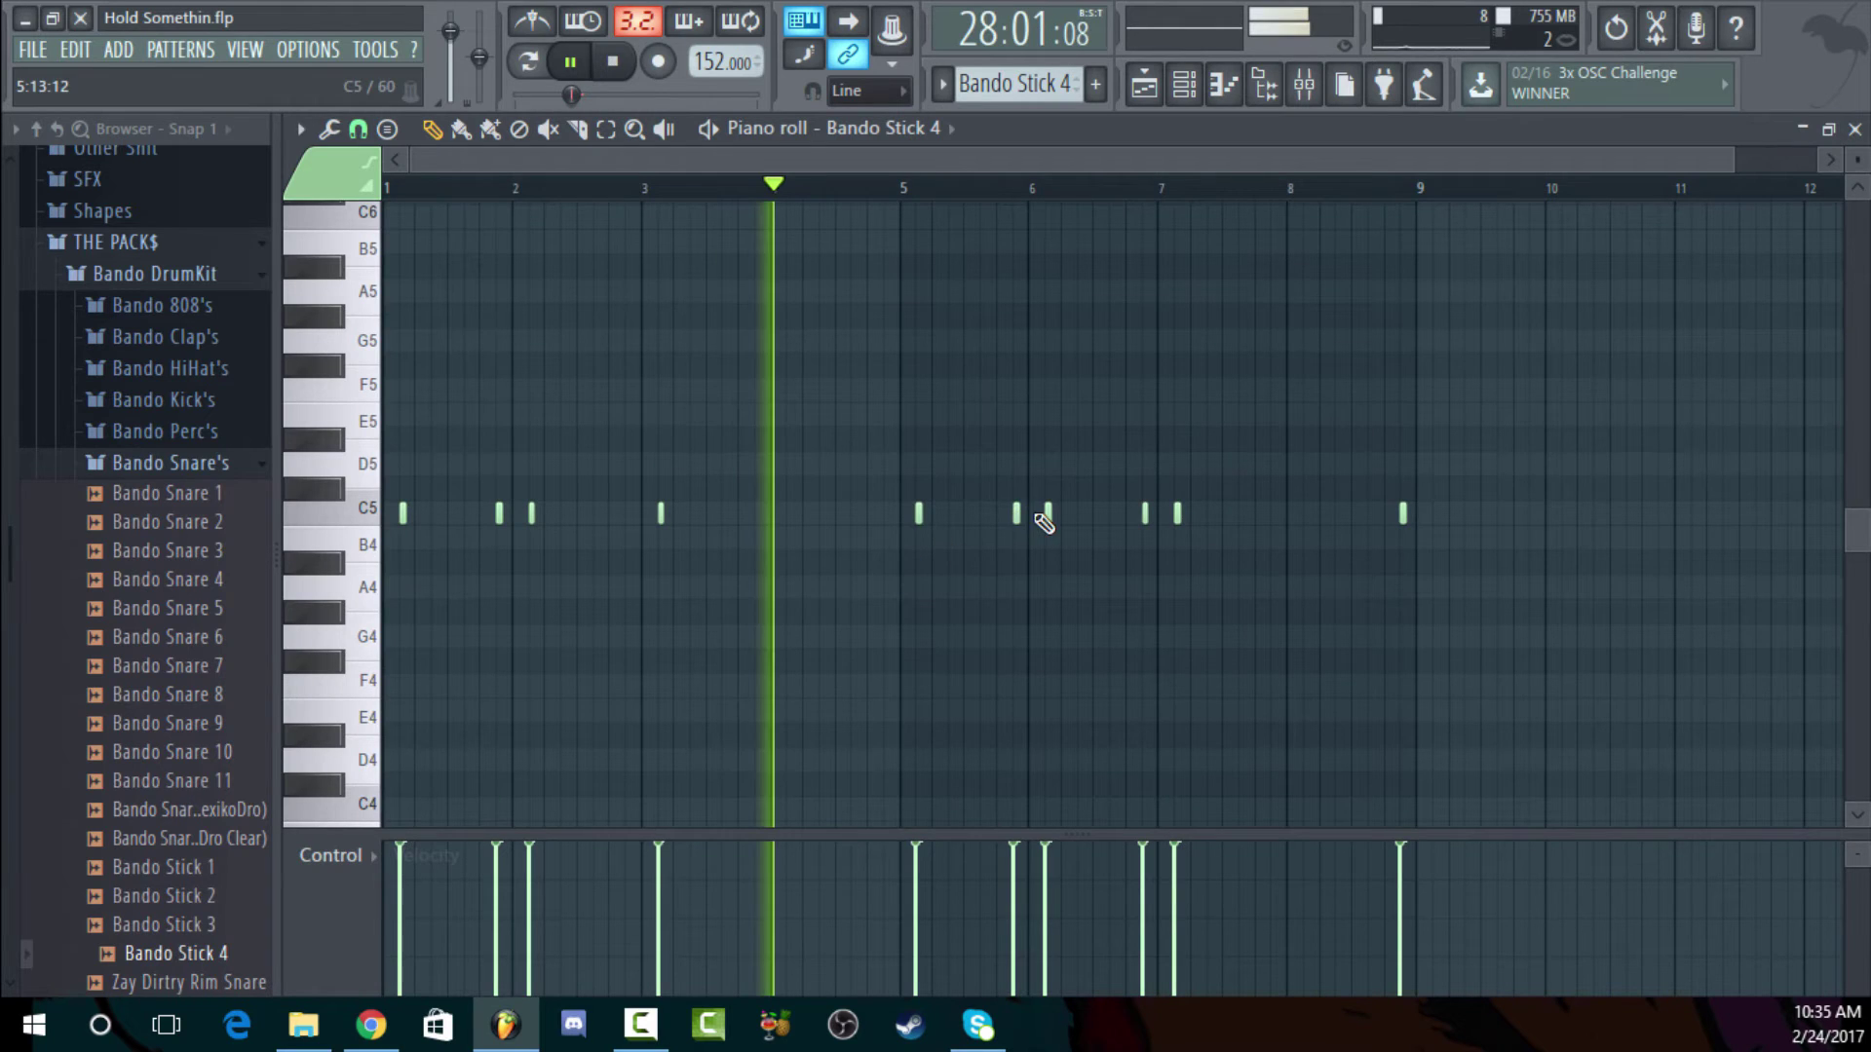
drag(1732, 157, 1495, 156)
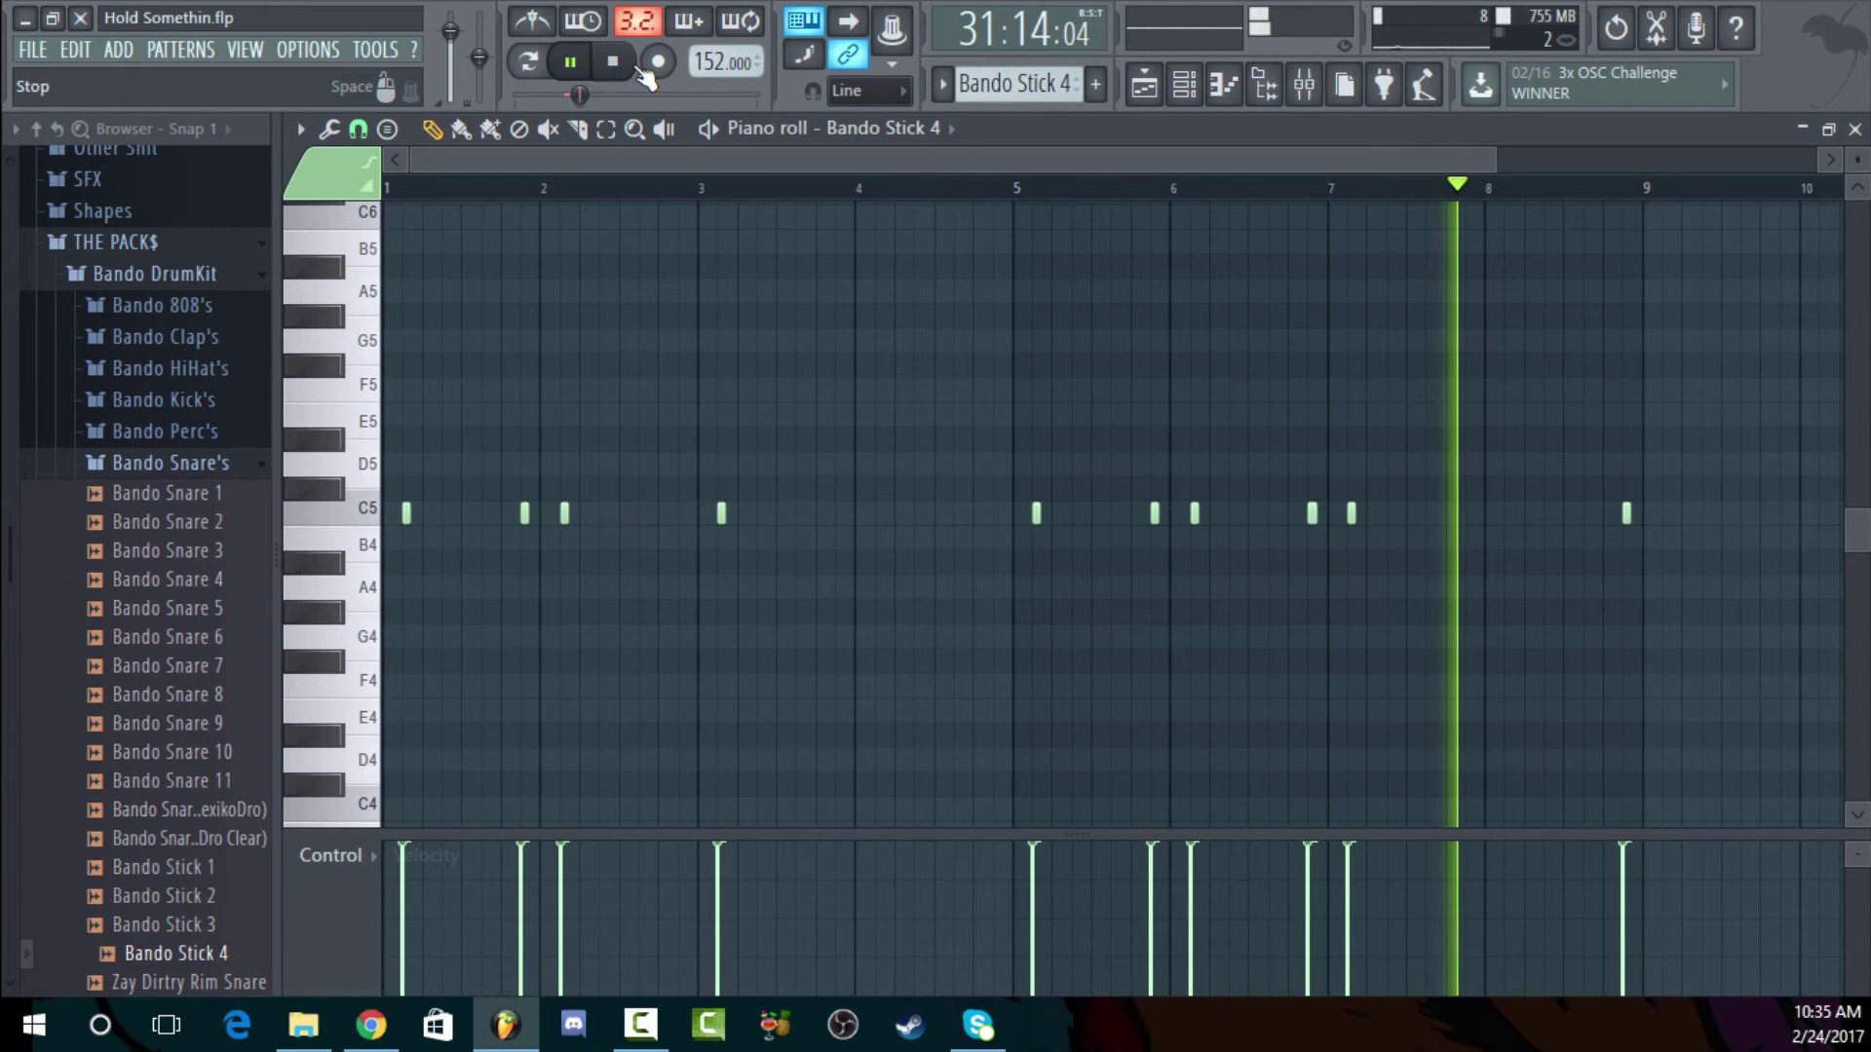
click(641, 70)
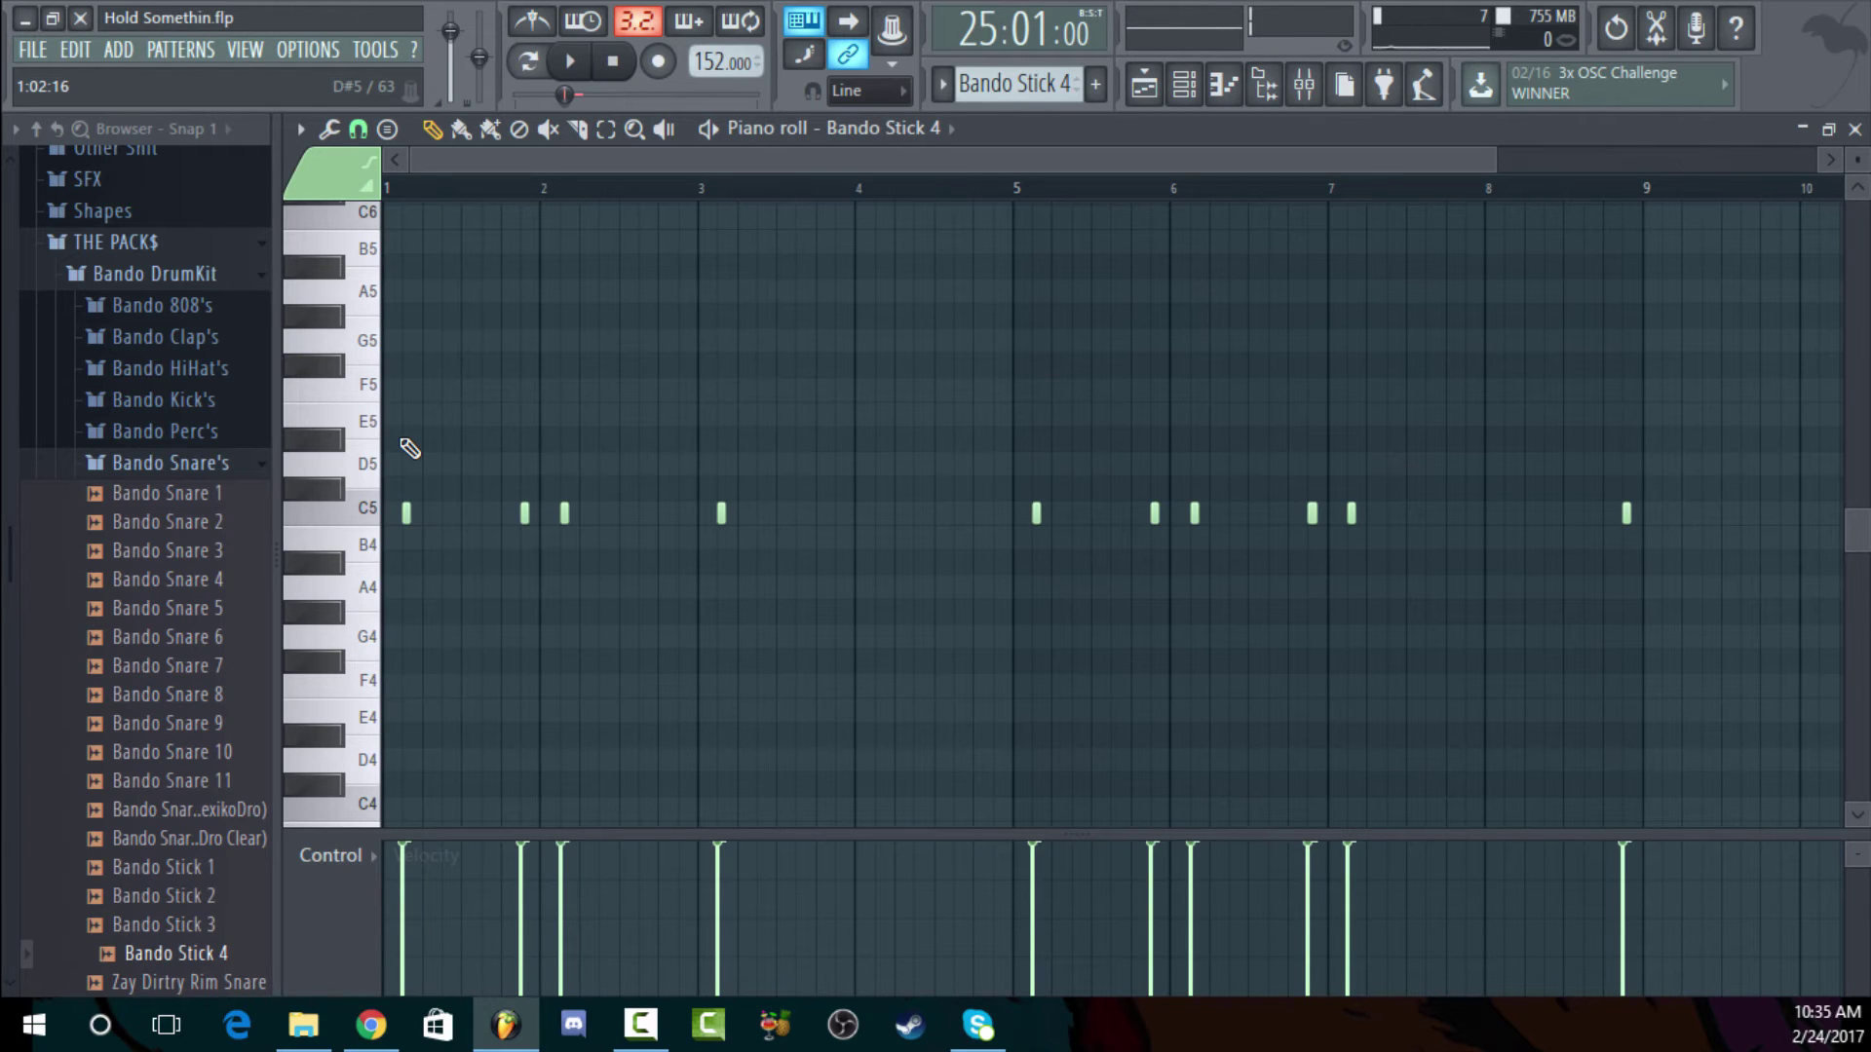
scroll(1452, 205, up, 2)
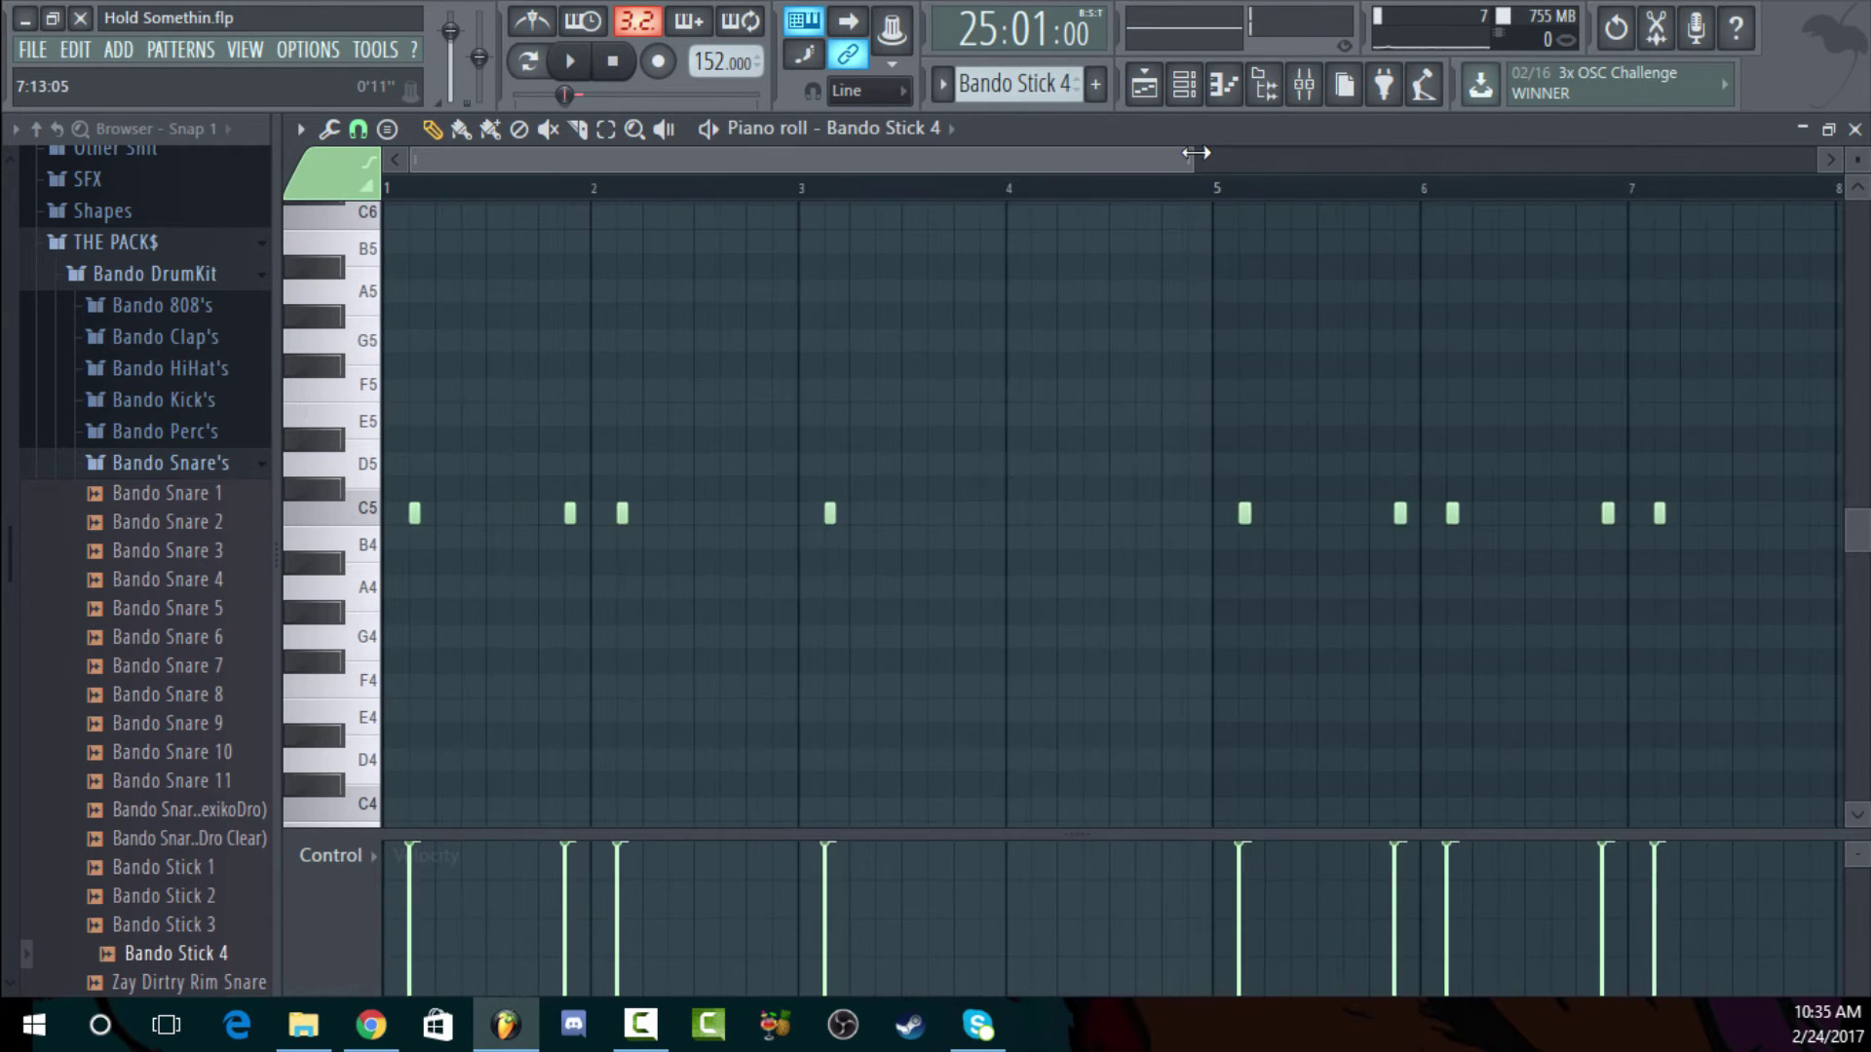
drag(1196, 159, 1501, 161)
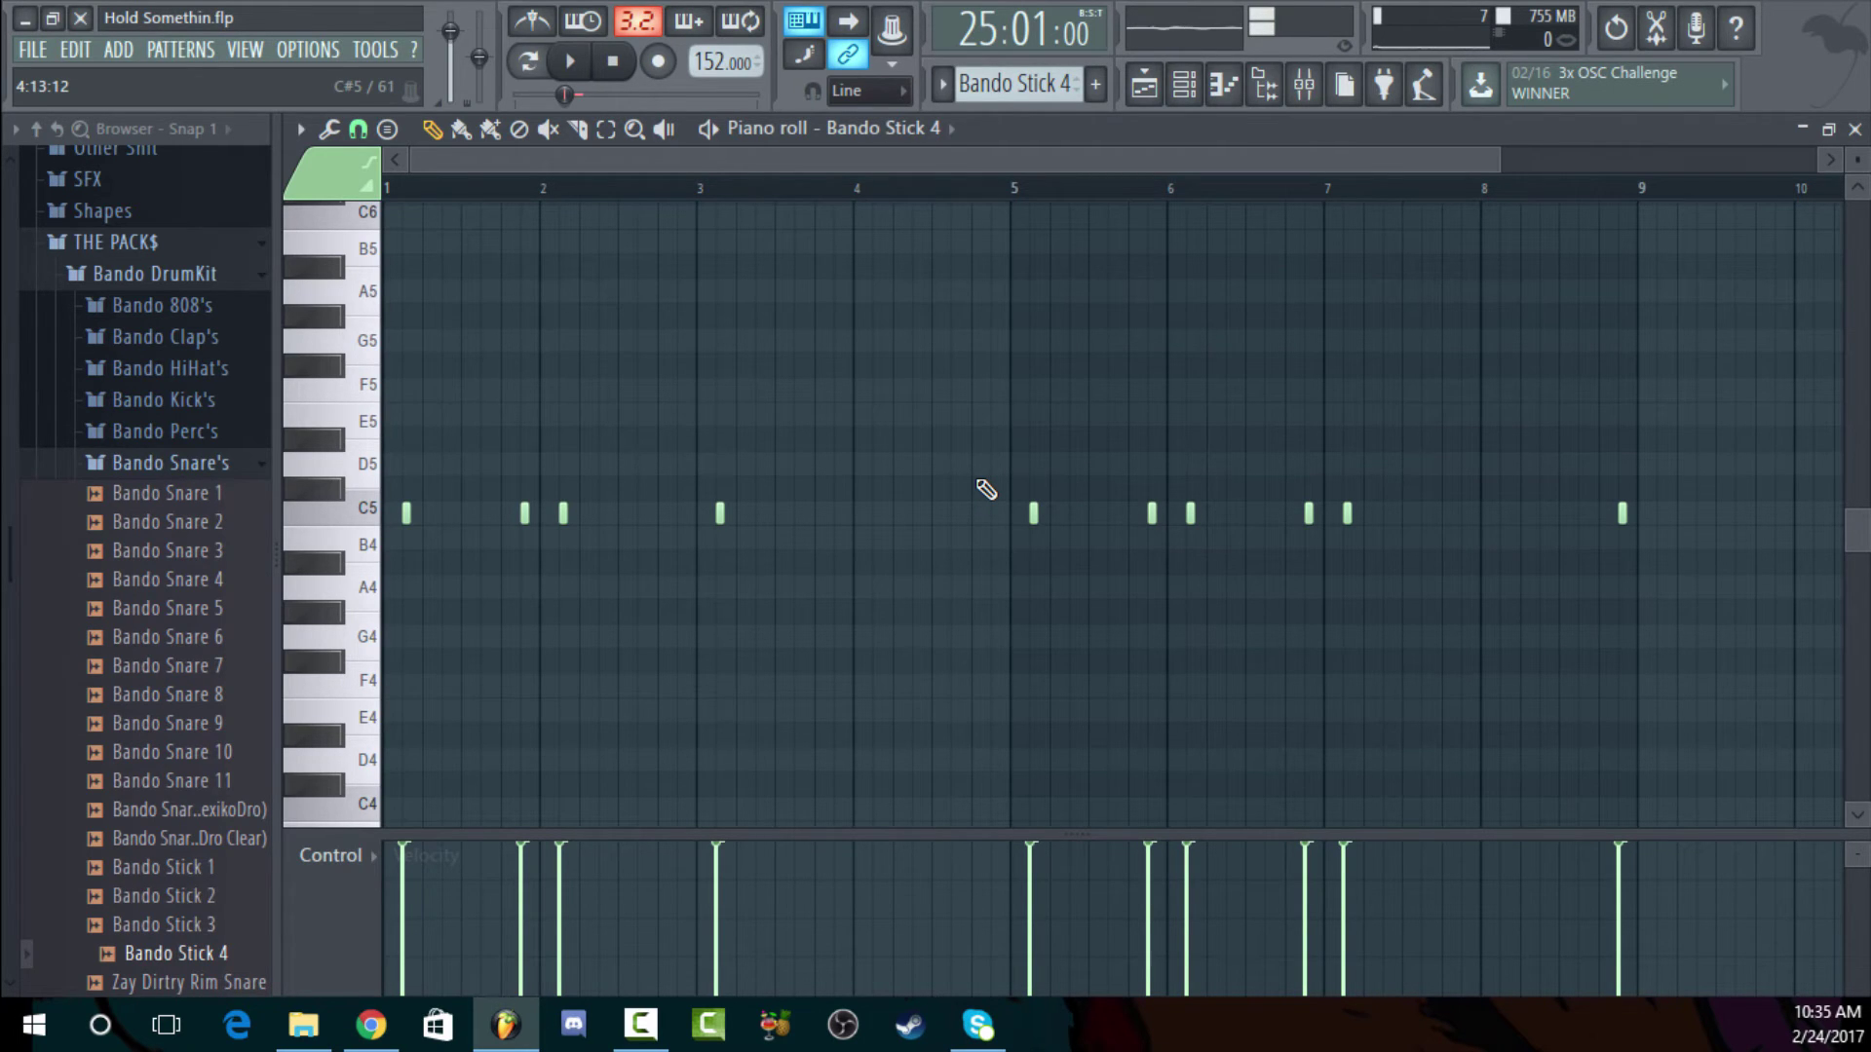
Replay the drums without the kick from the Playlist, stop, and inspect the first four bars of Bando Stick 4 notes up close
click(1148, 88)
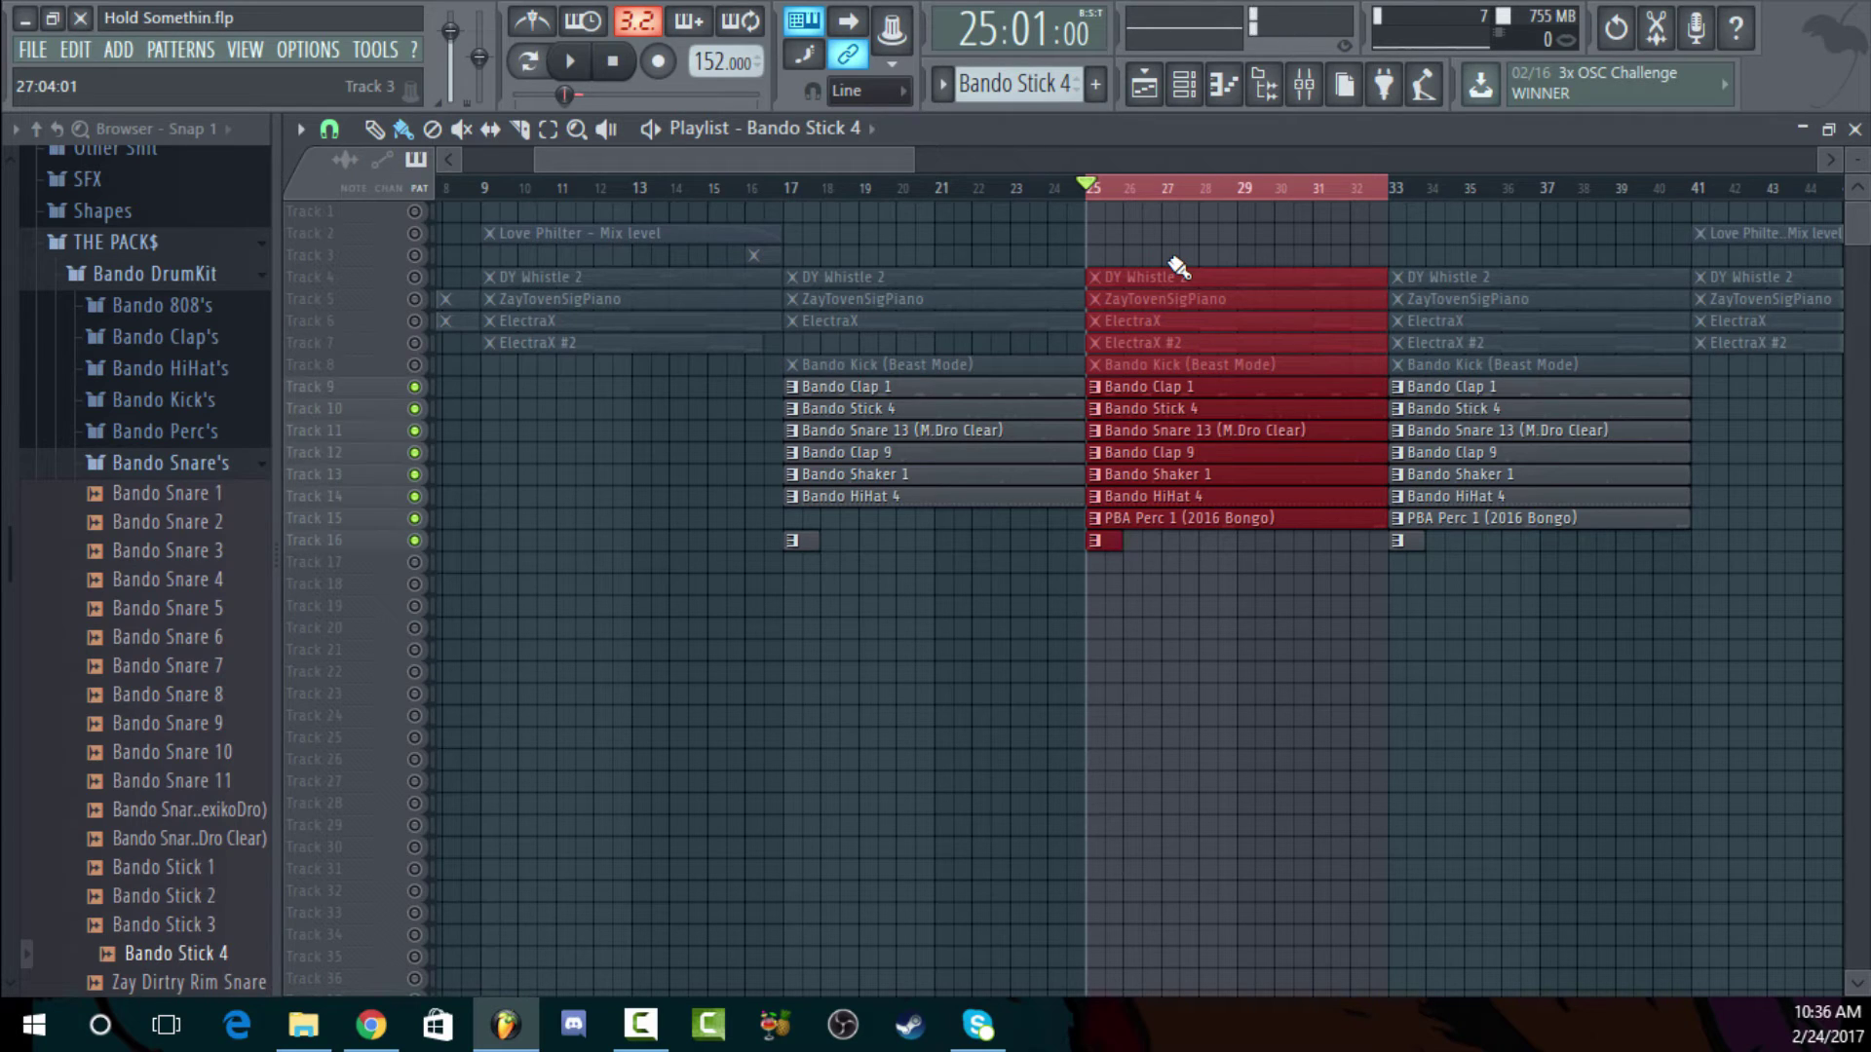
click(663, 135)
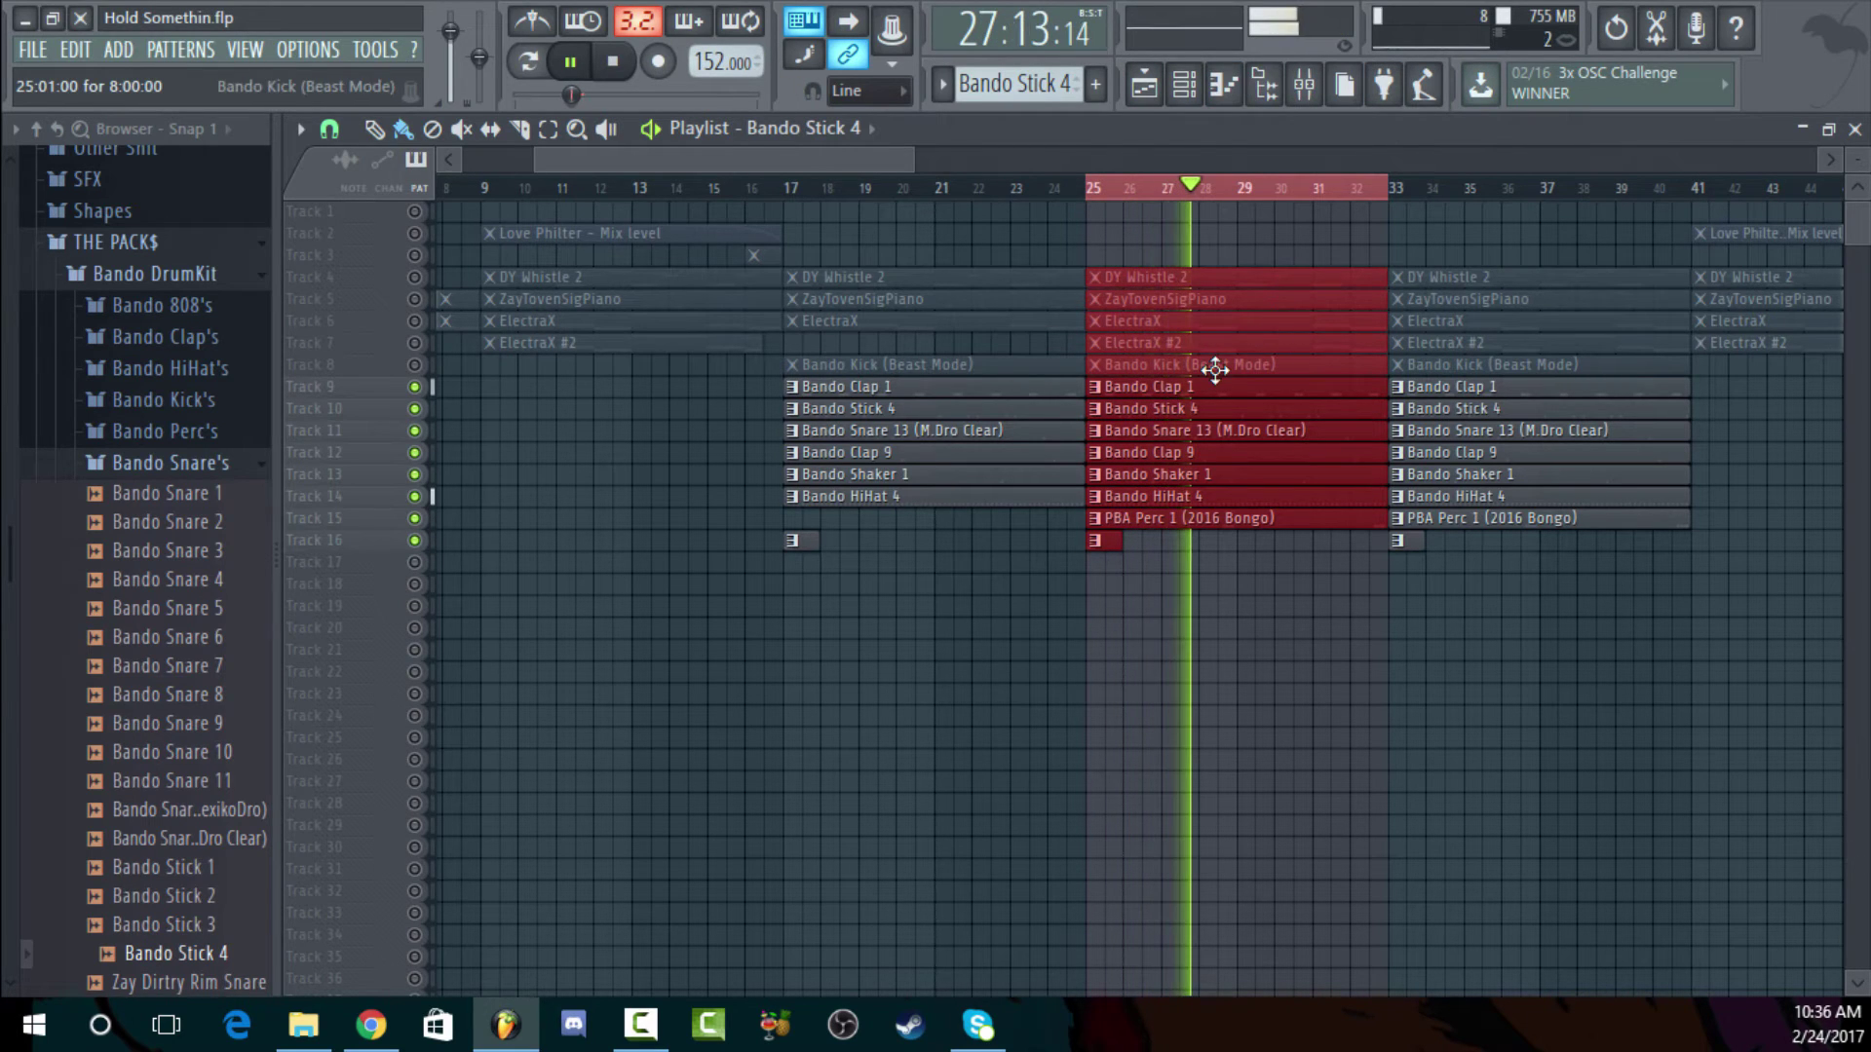
click(616, 63)
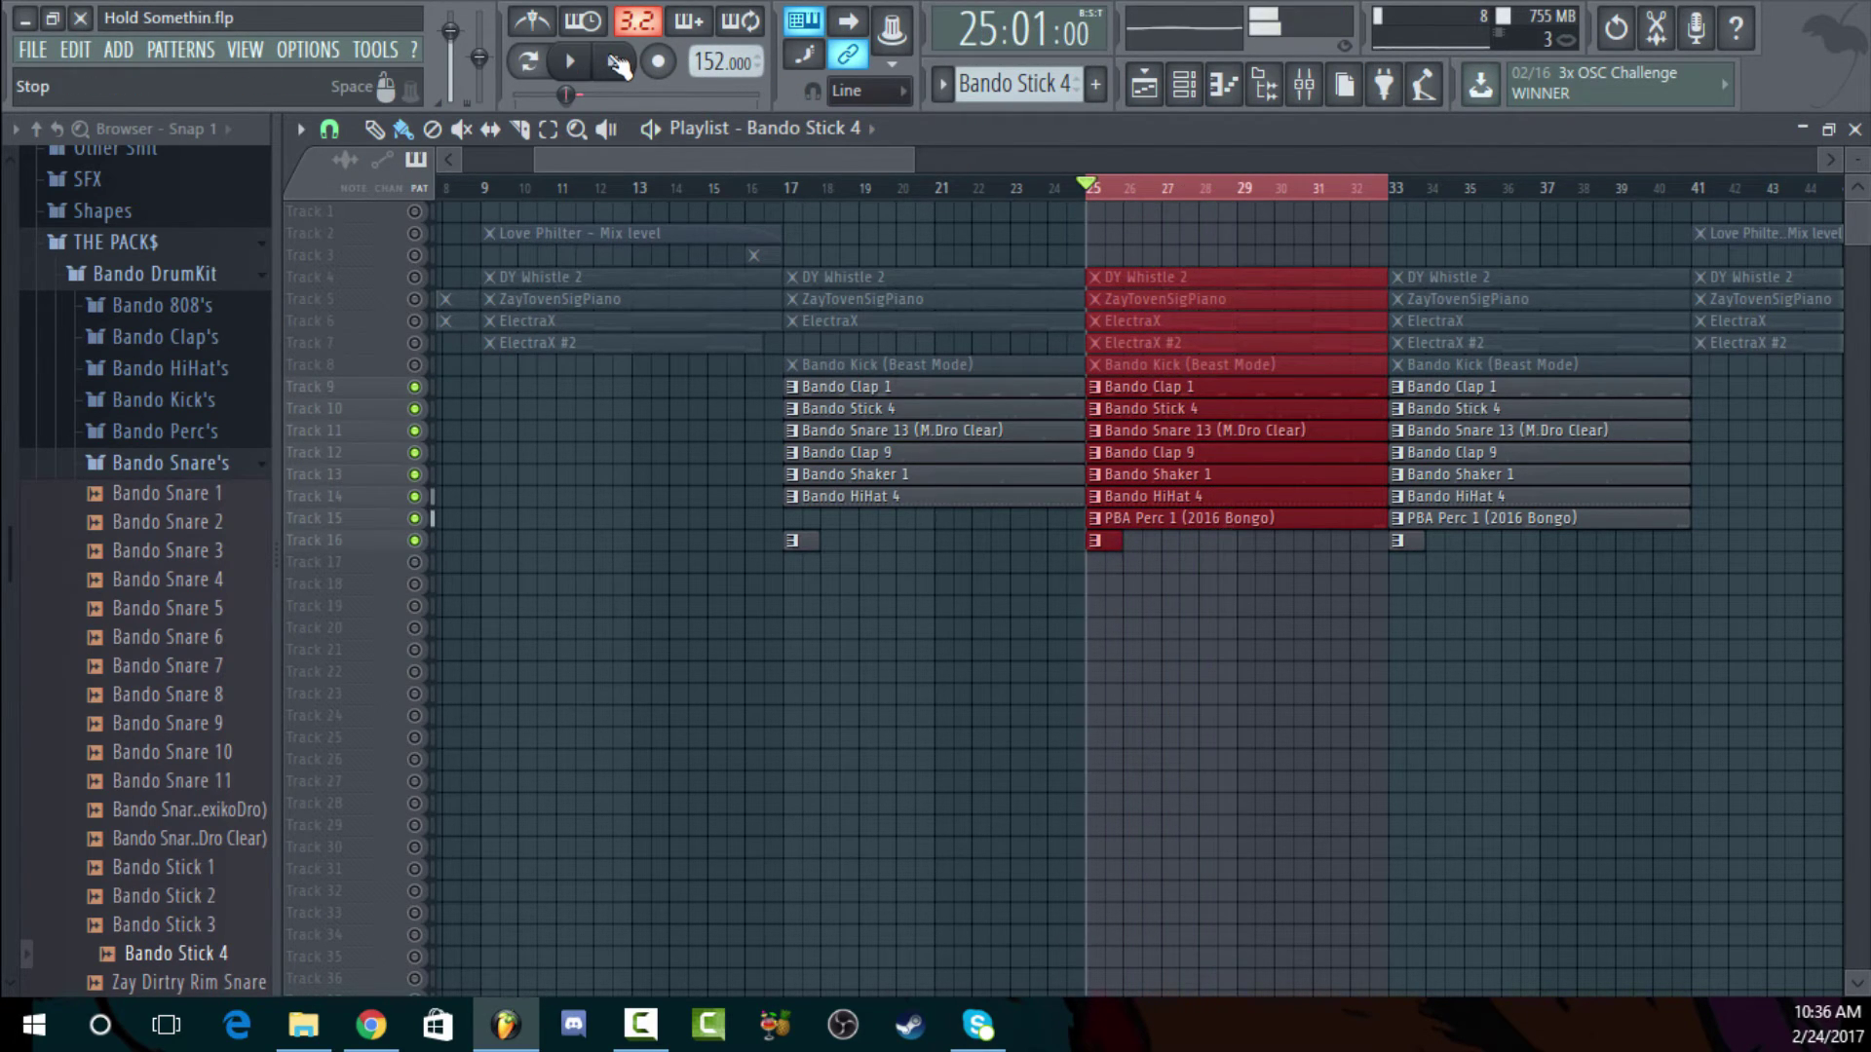
key(F7)
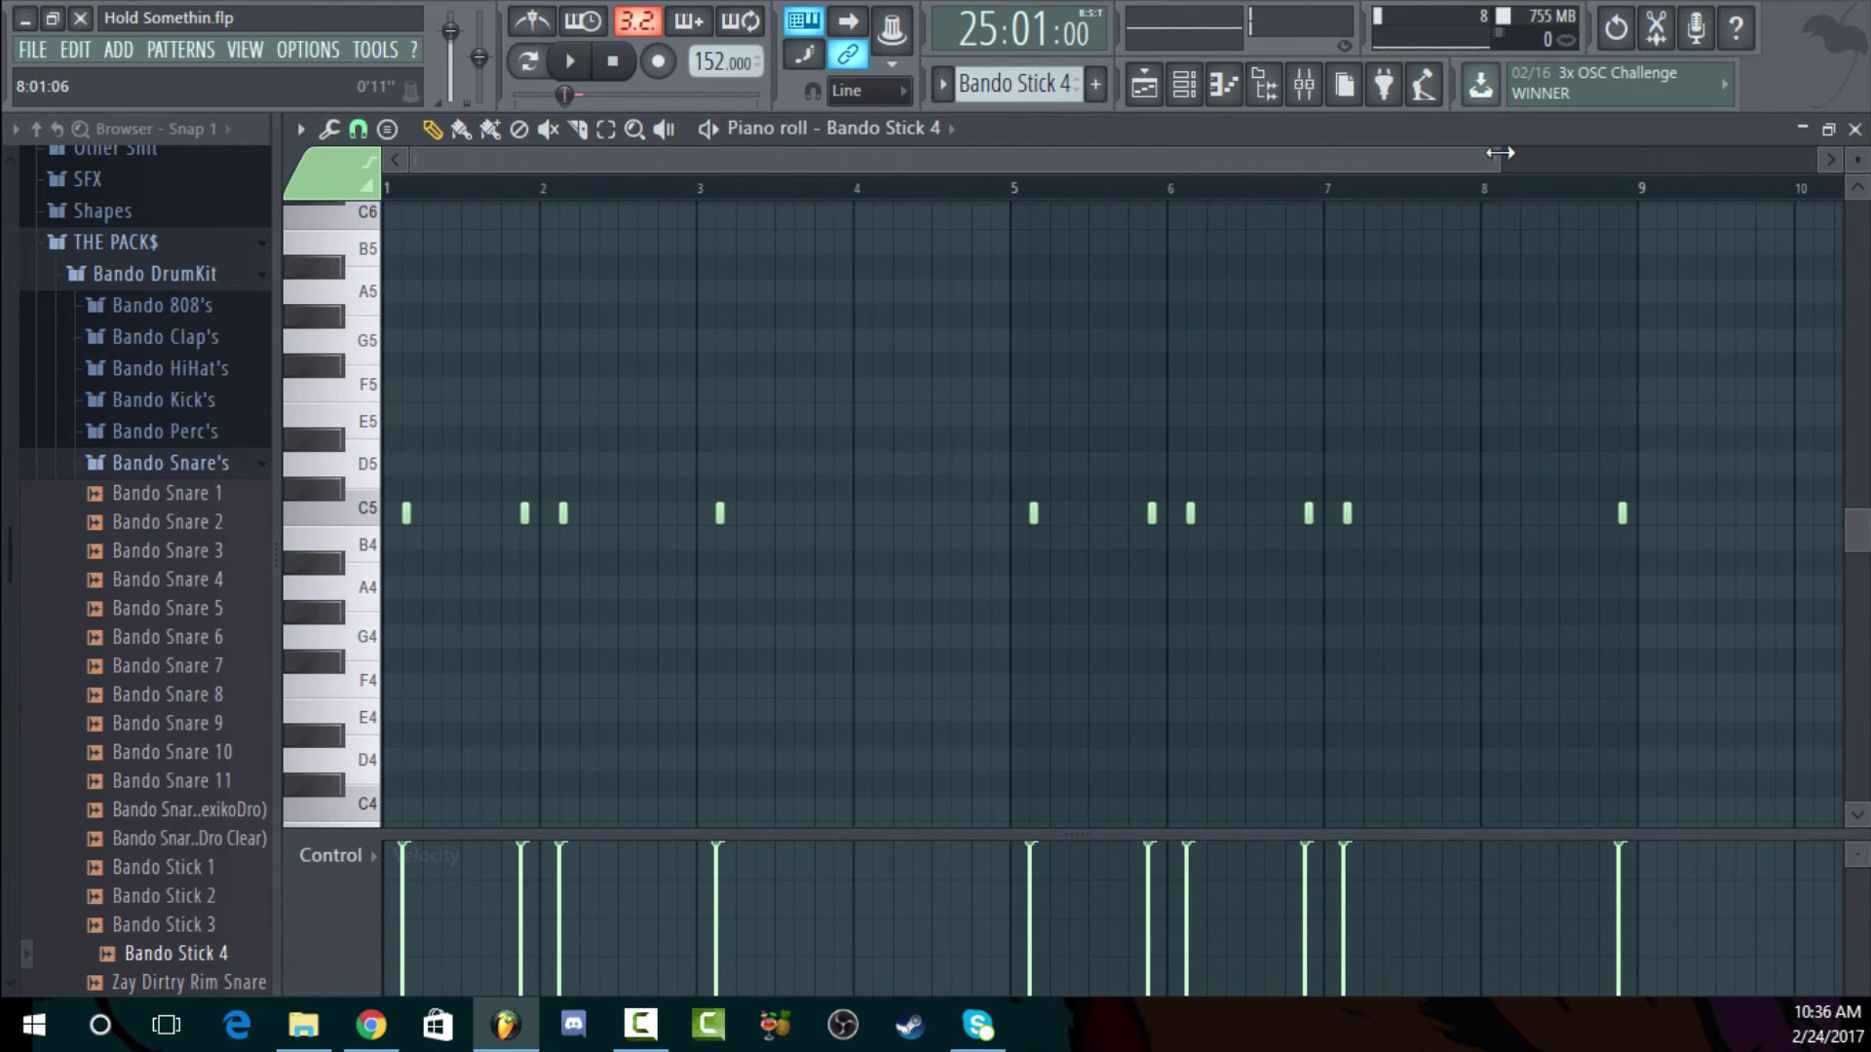
drag(1501, 153, 945, 156)
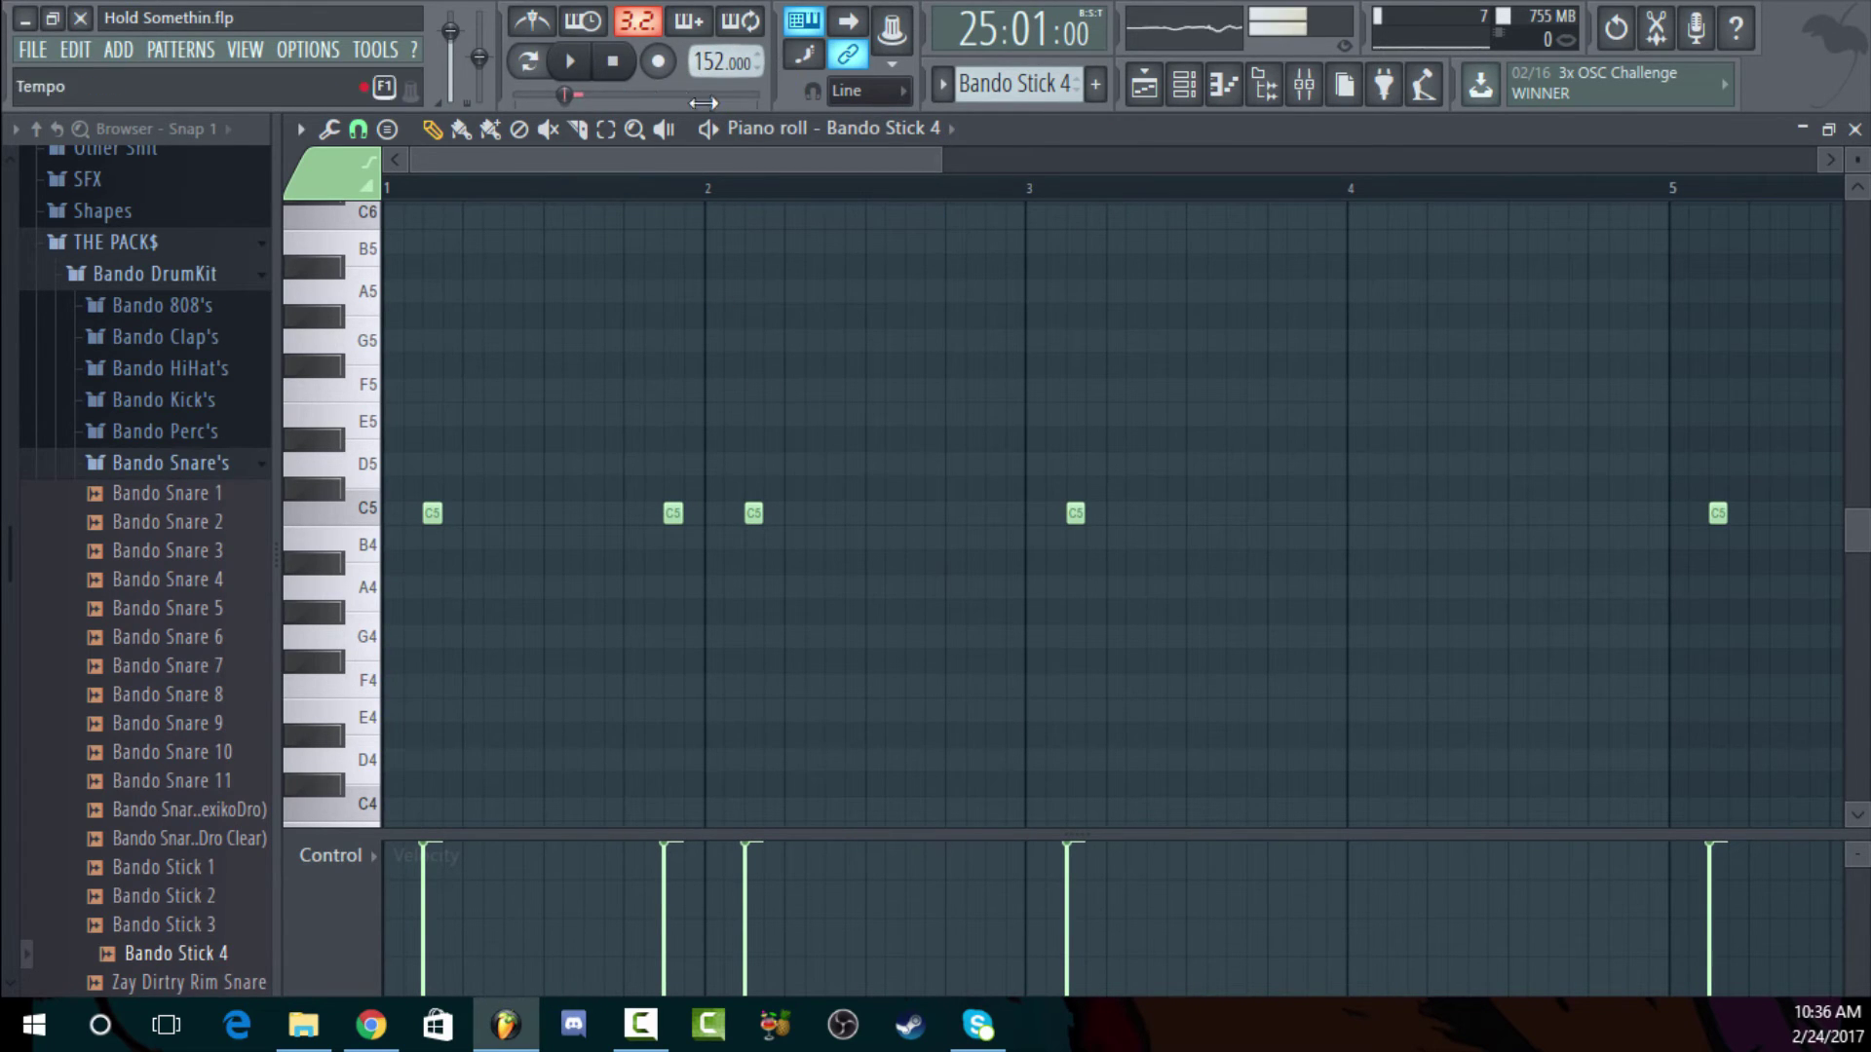
Unmute only the DY Whistle 2 melody track in the Playlist and play it with the drums from bar 25
click(1144, 85)
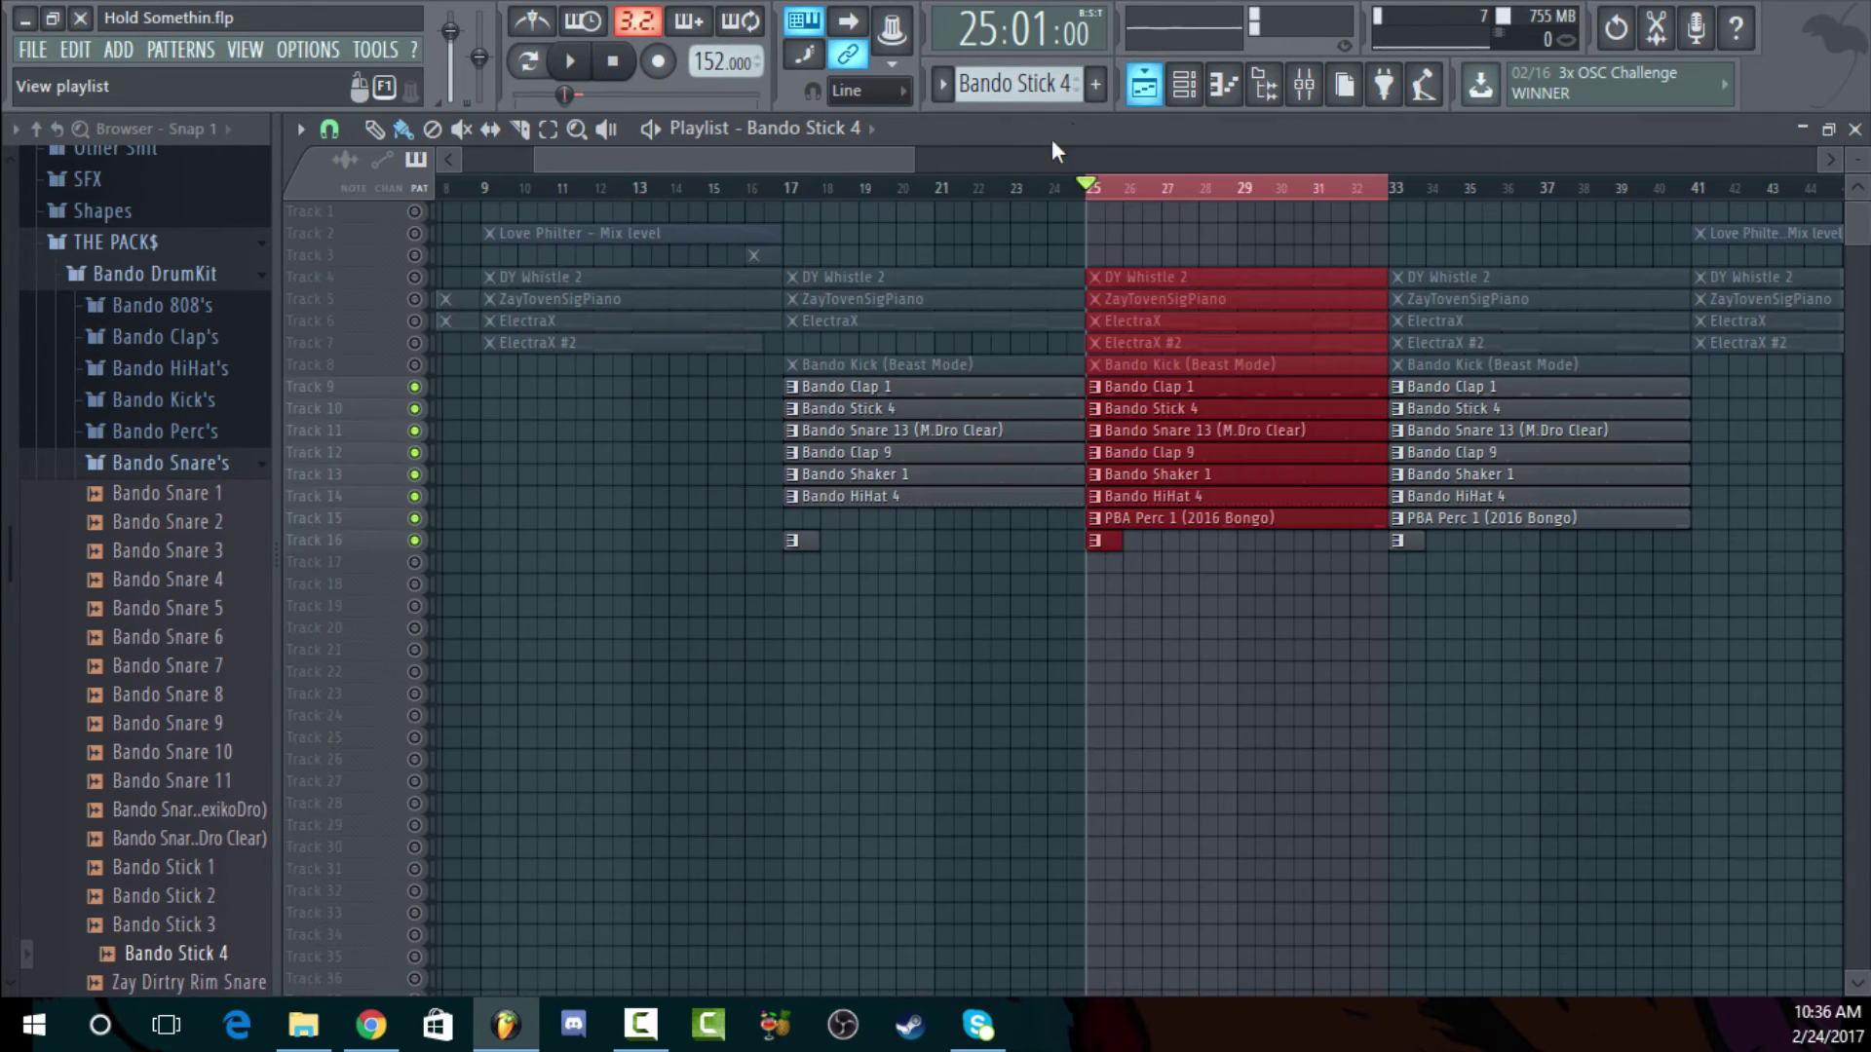
click(415, 277)
click(414, 299)
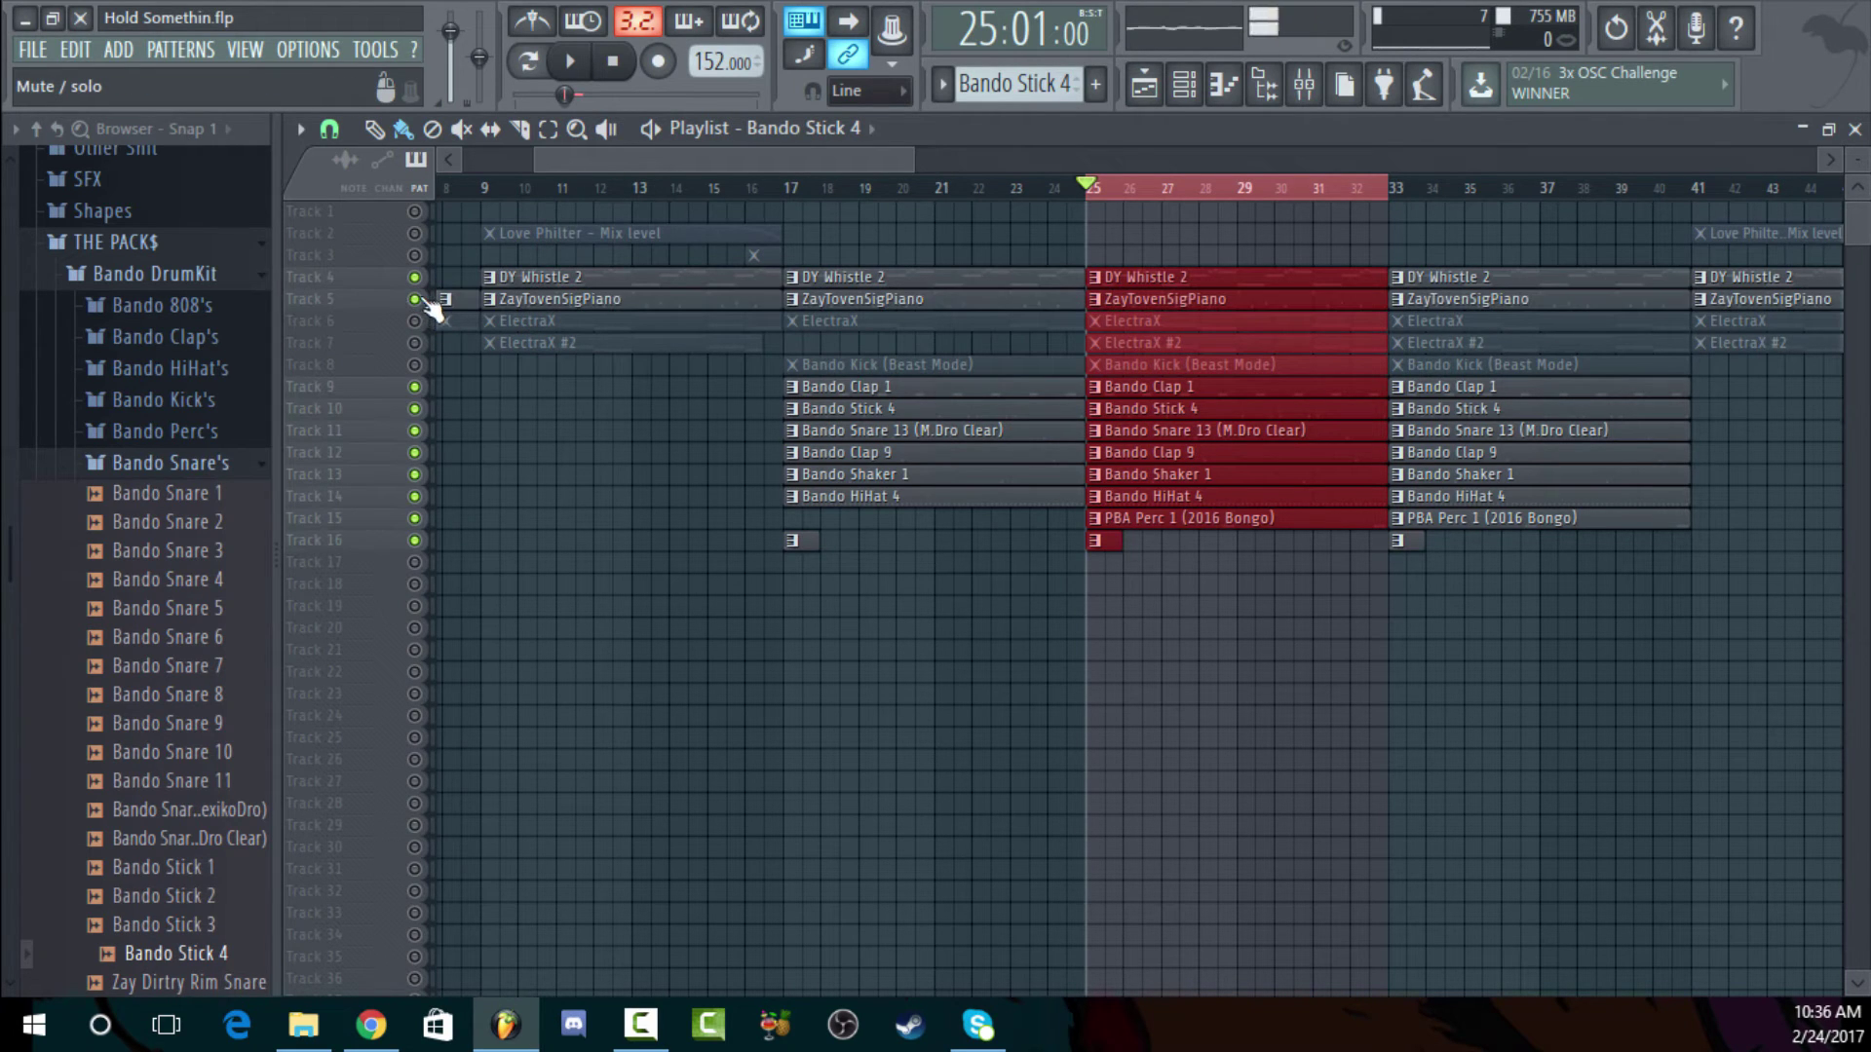
click(418, 300)
key(space)
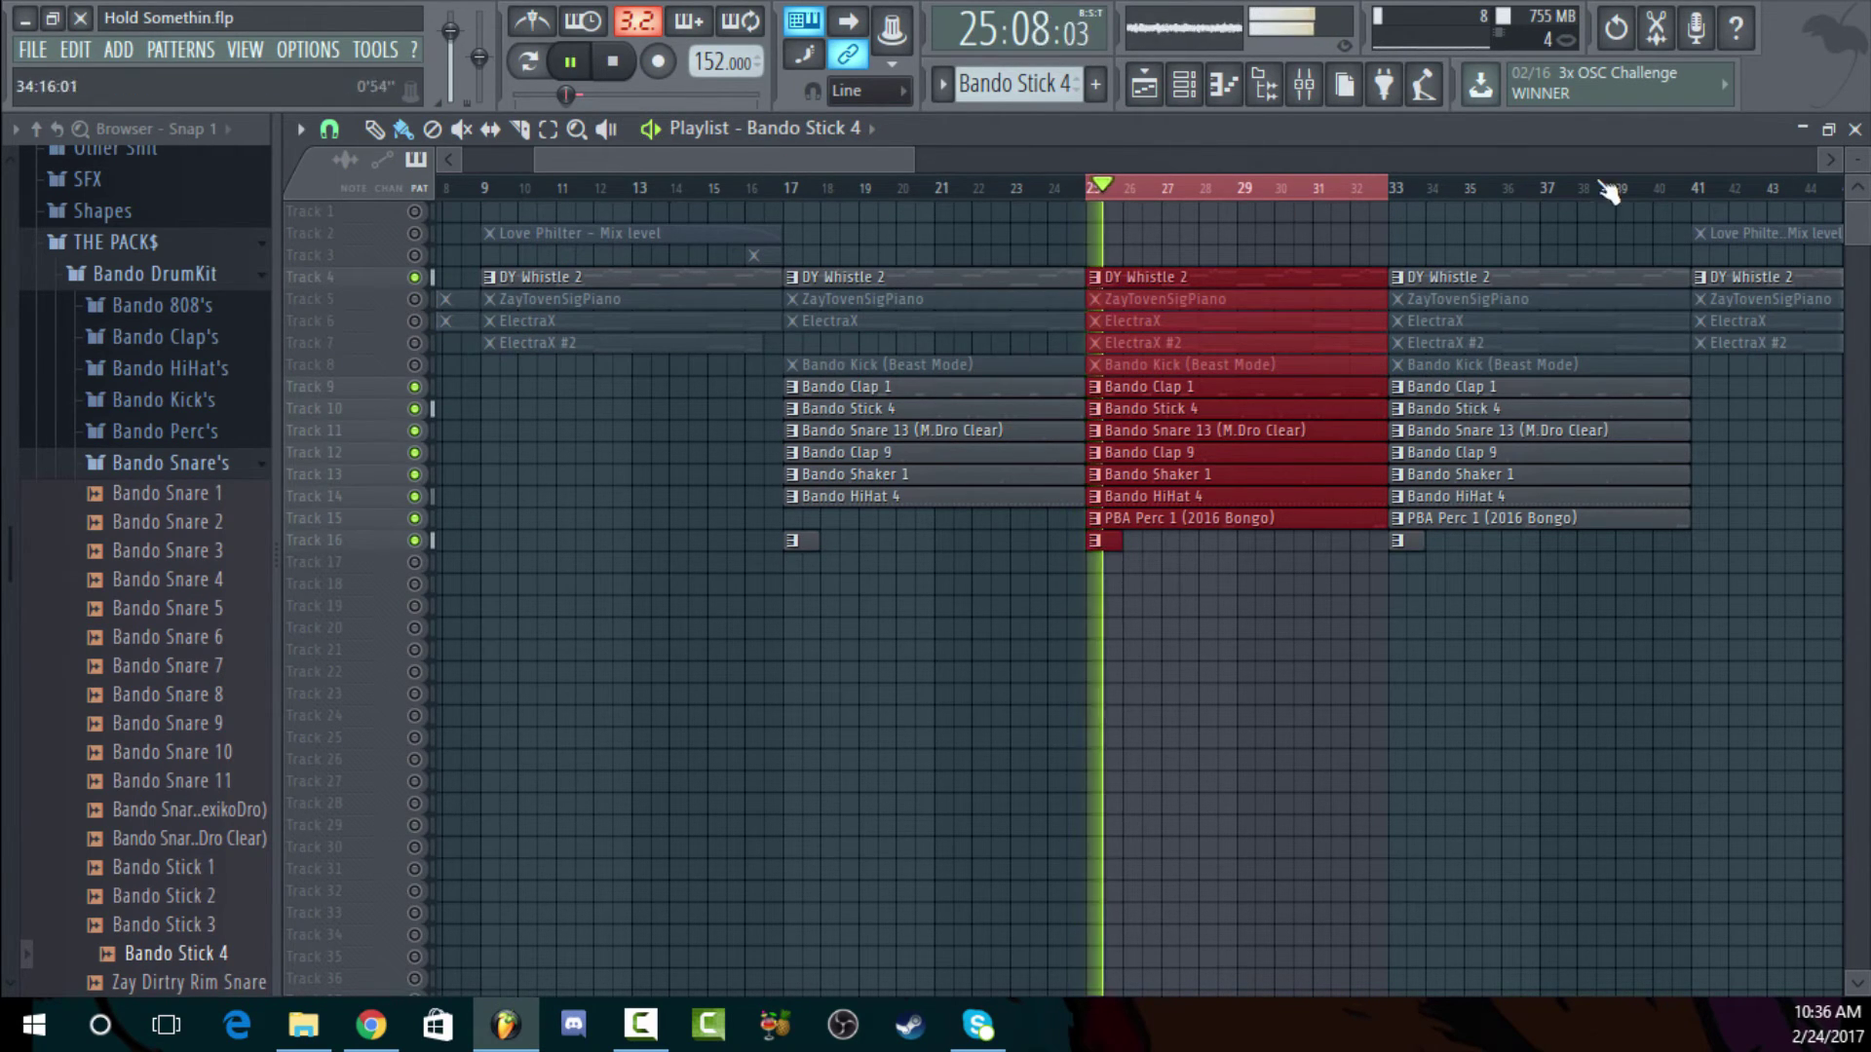
Watch the Bando Stick 4 notes in the piano roll against the whistle melody, replaying from bar 25 before stopping playback
key(F7)
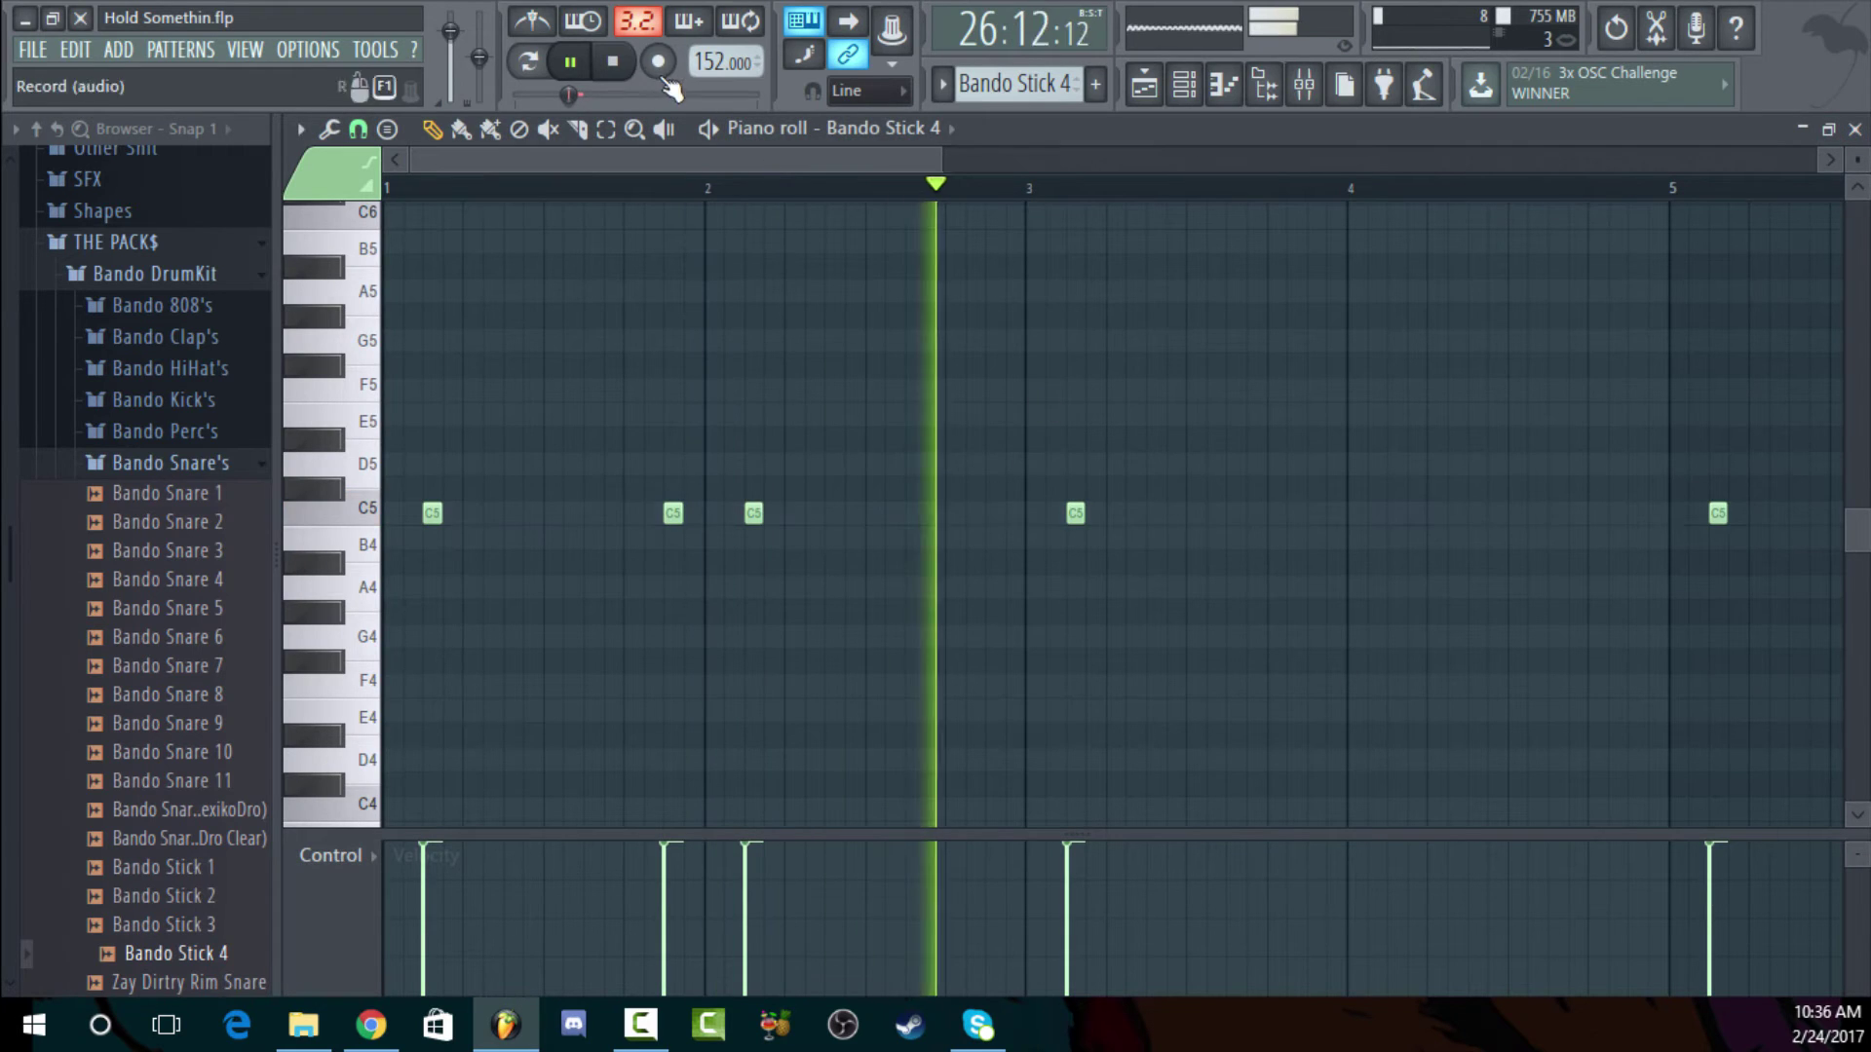
click(612, 60)
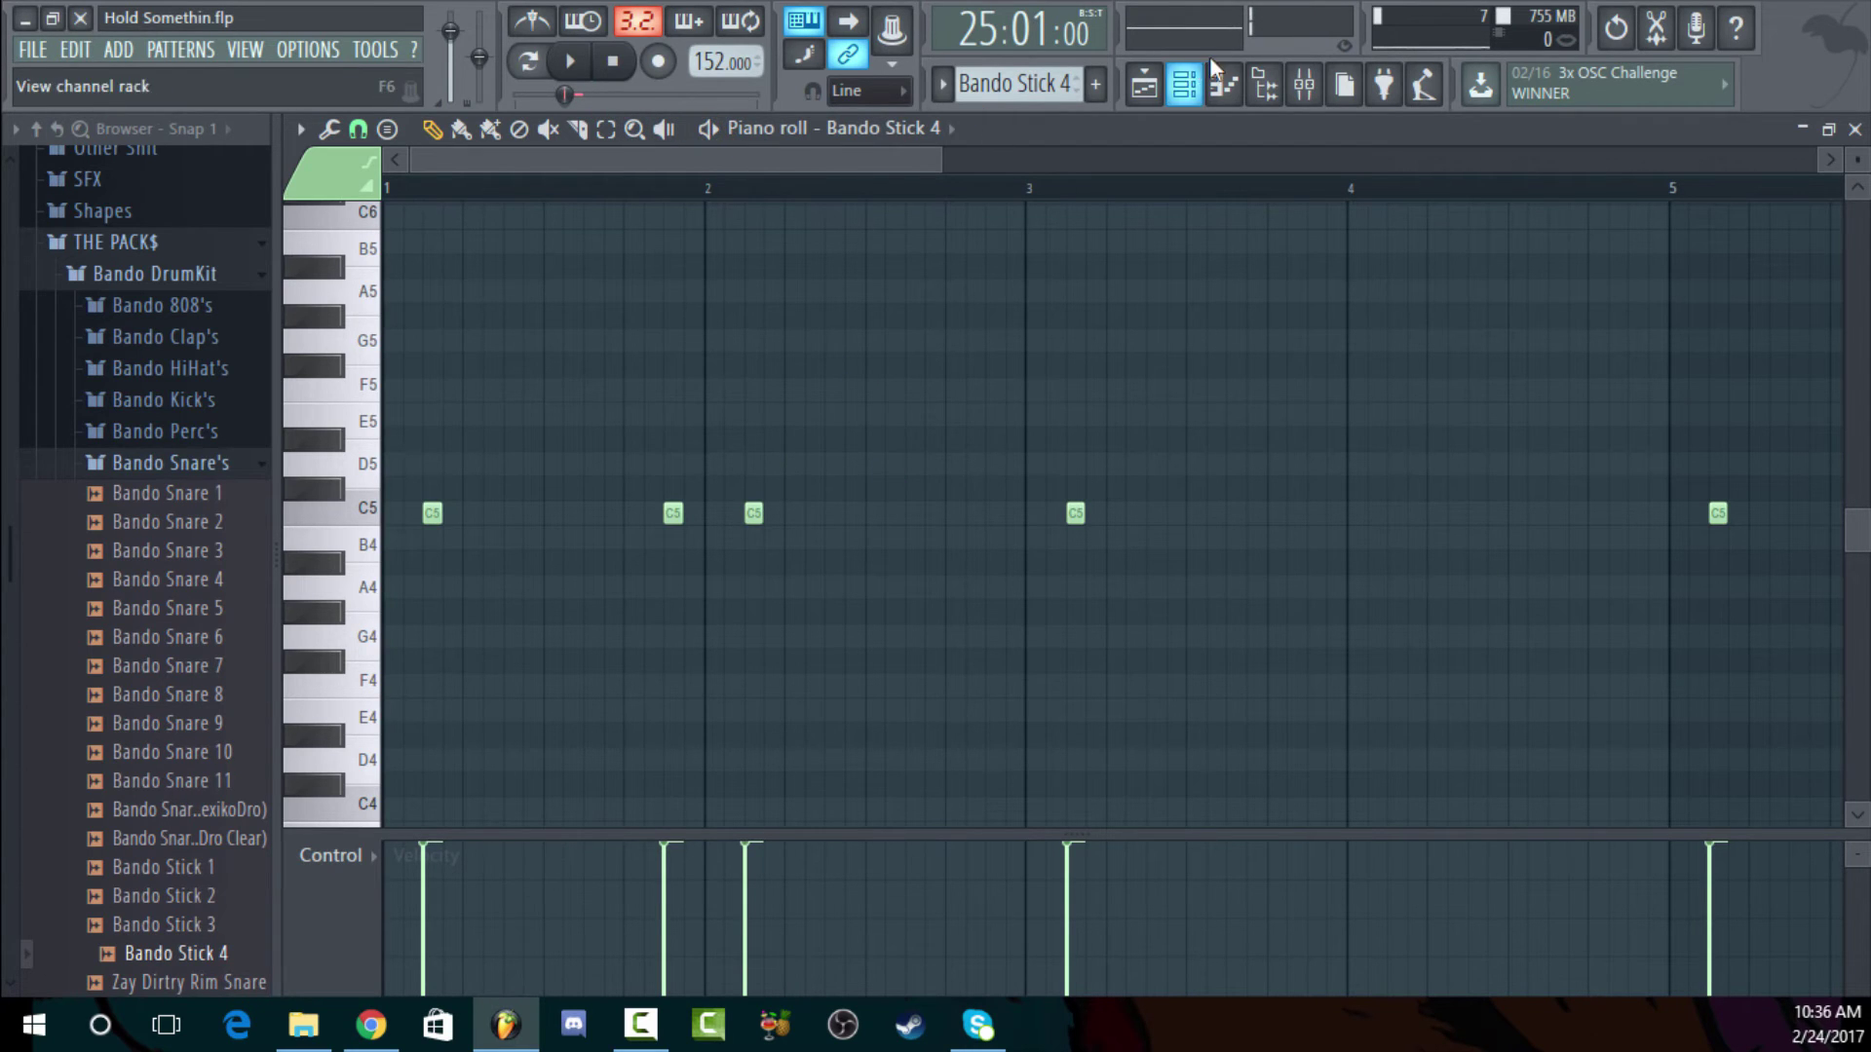
click(570, 61)
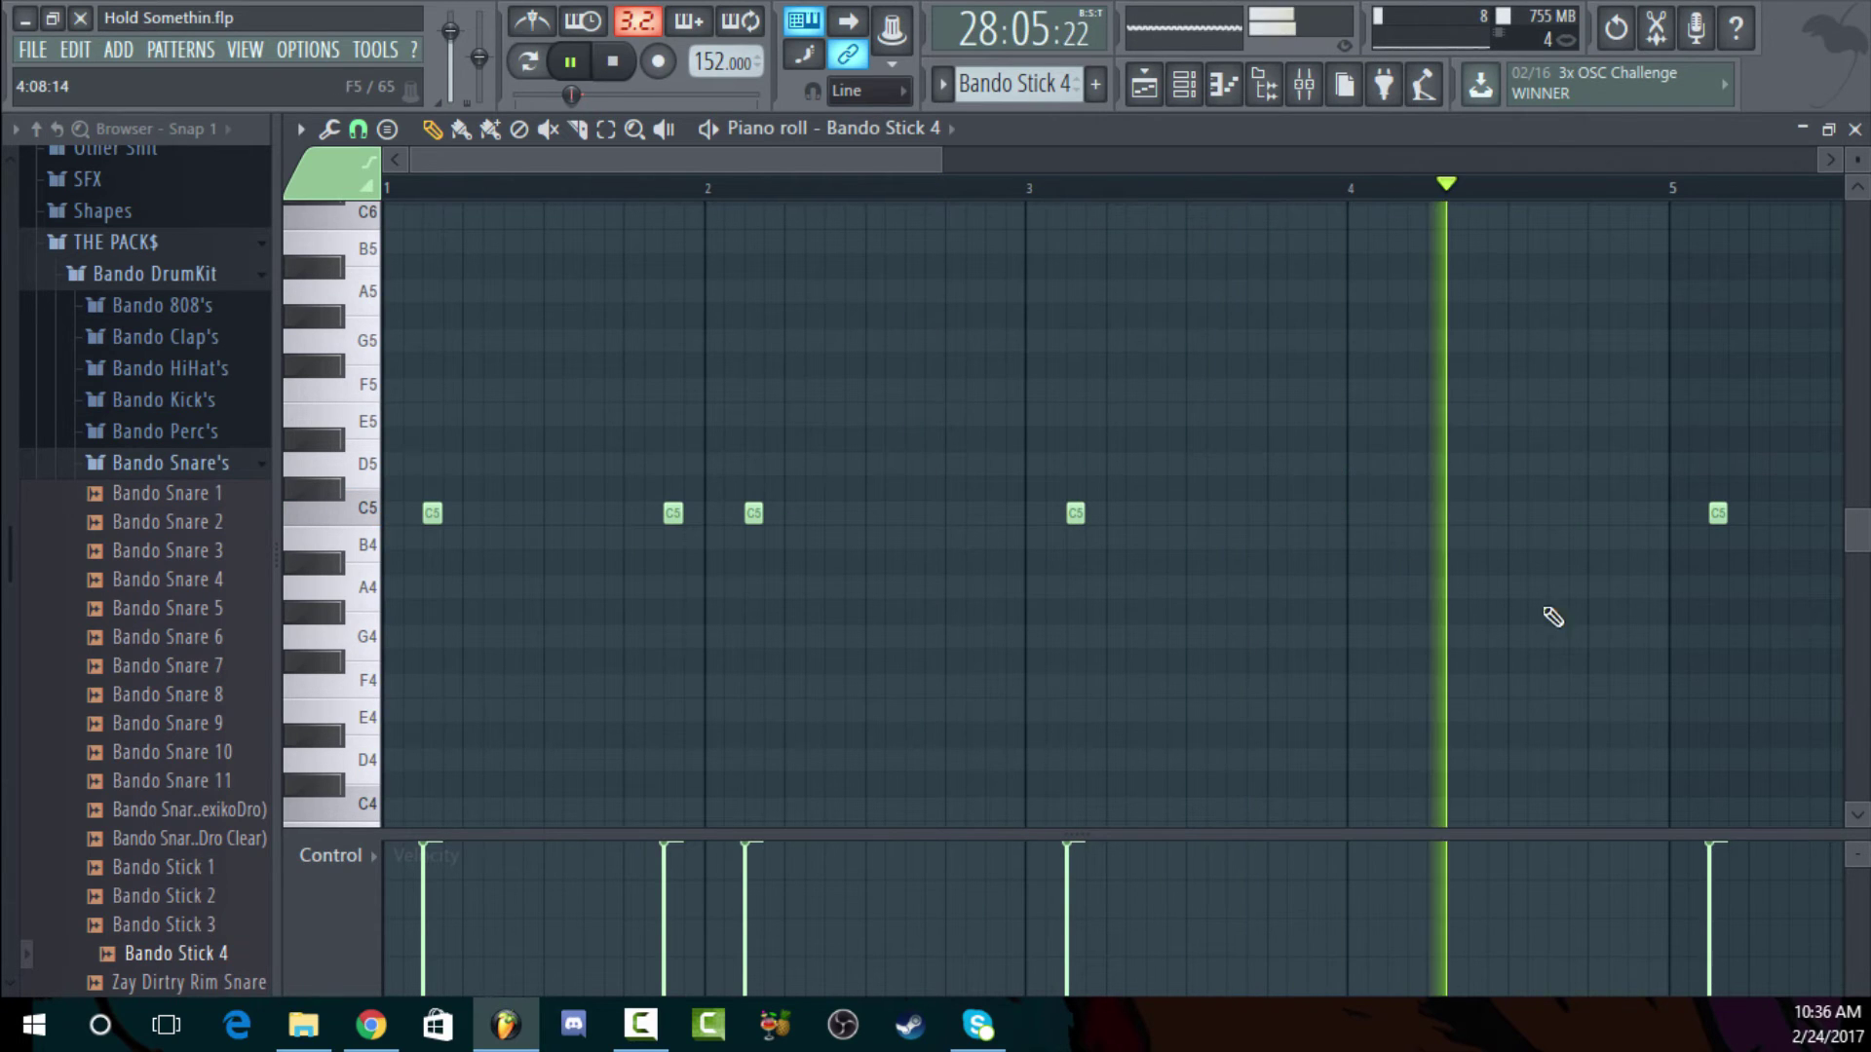
click(614, 63)
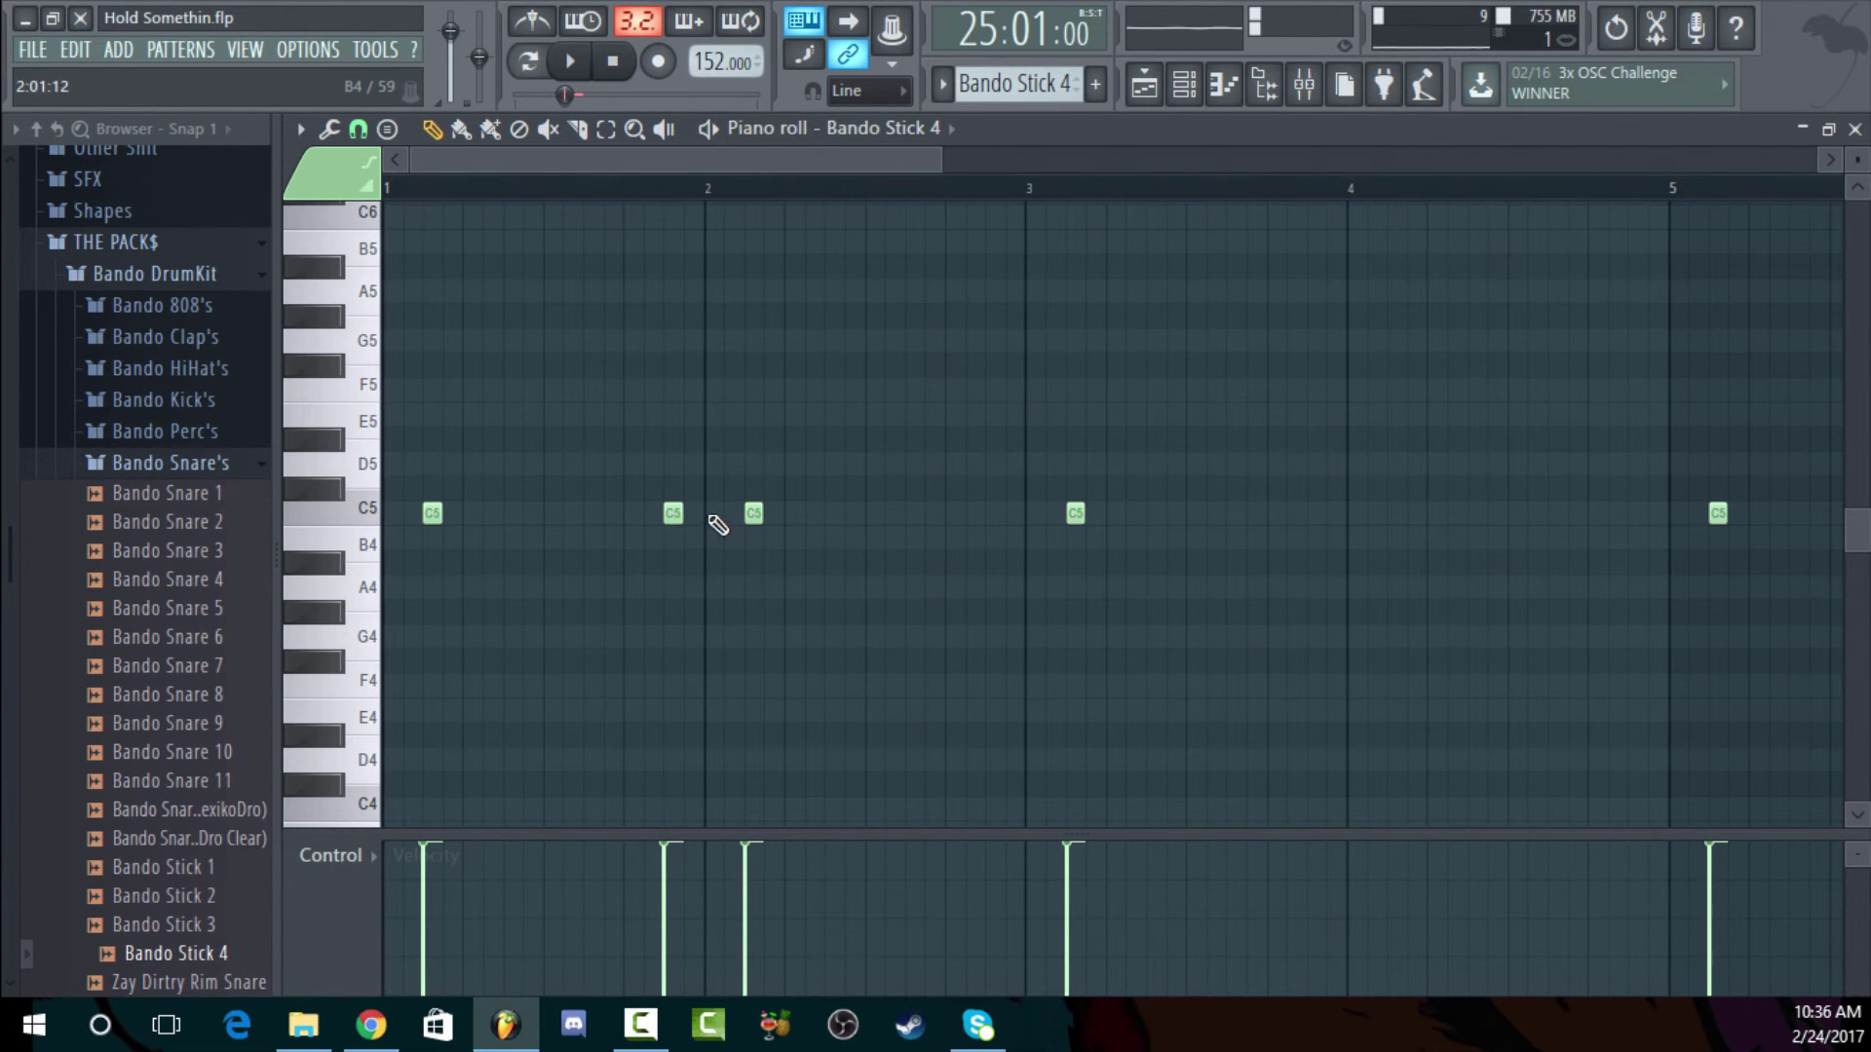
Switch to the Bando Snare 13 (M.Dro Clear) pattern and display that channel's notes across all eight bars in the piano roll
scroll(1028, 87, down, 1)
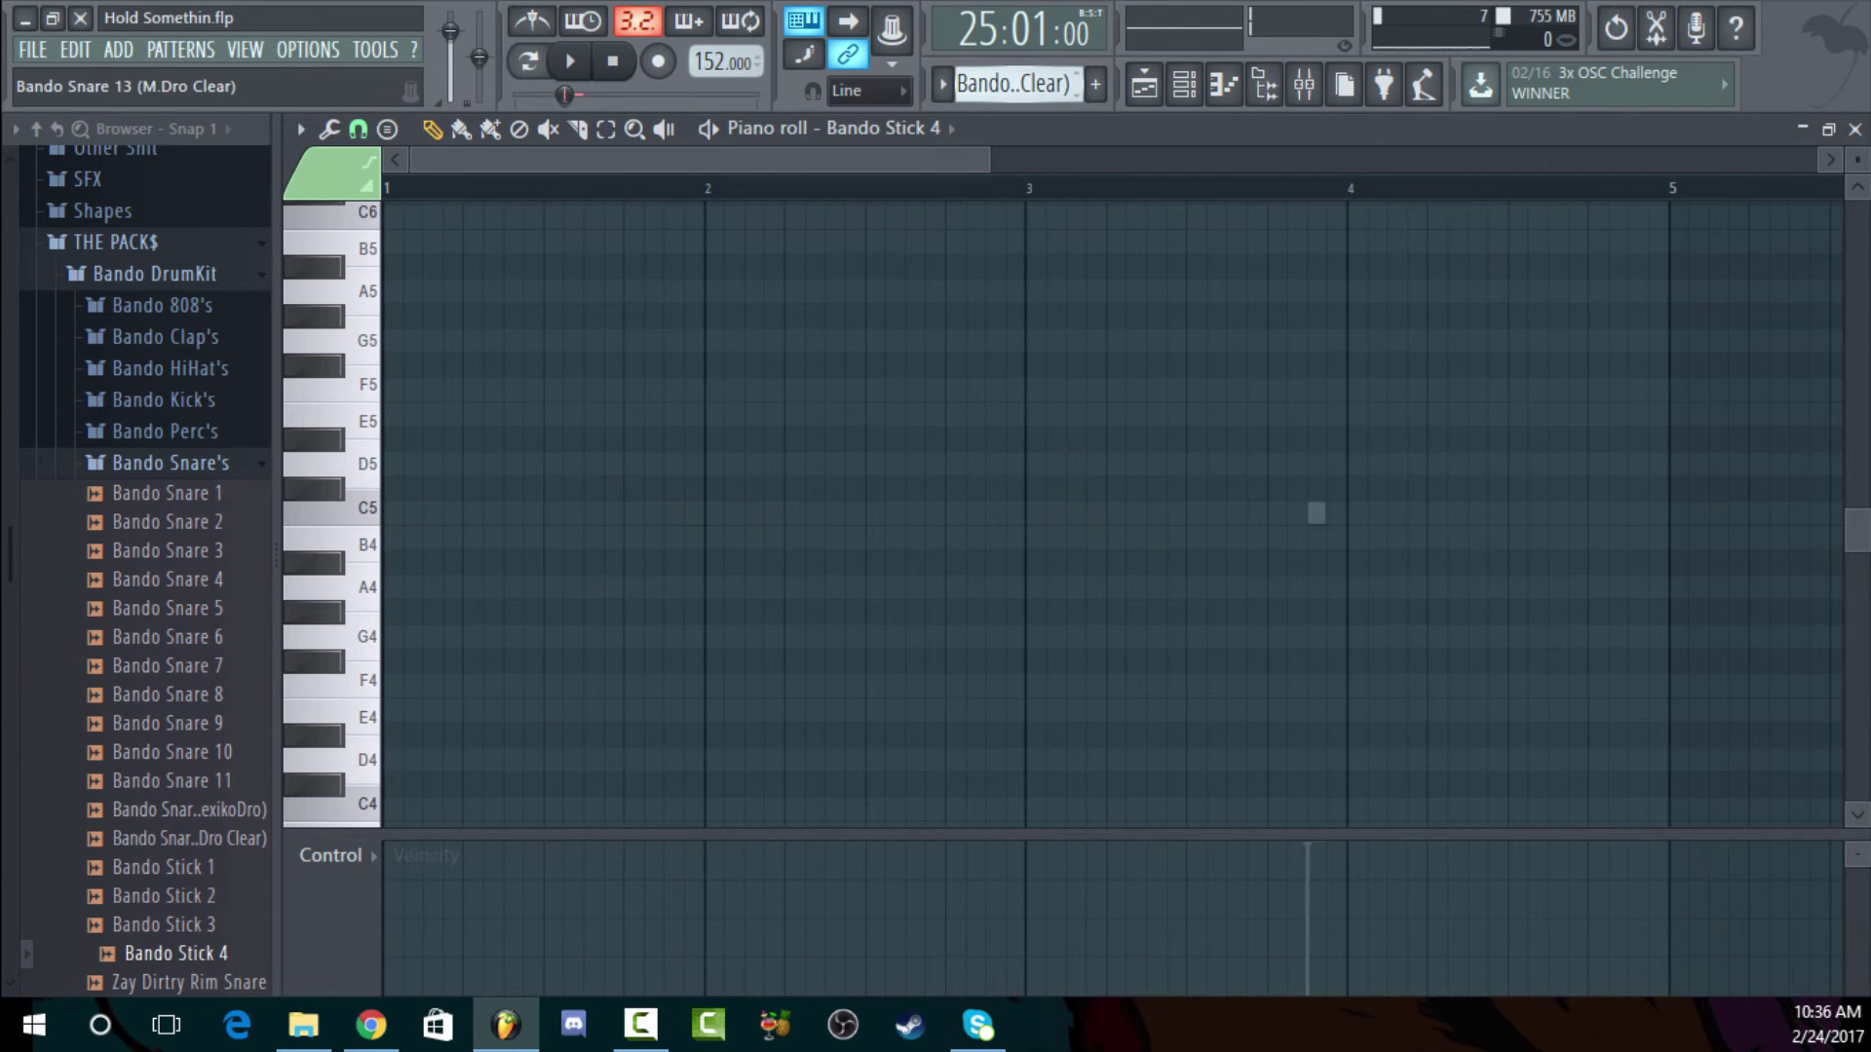
click(885, 134)
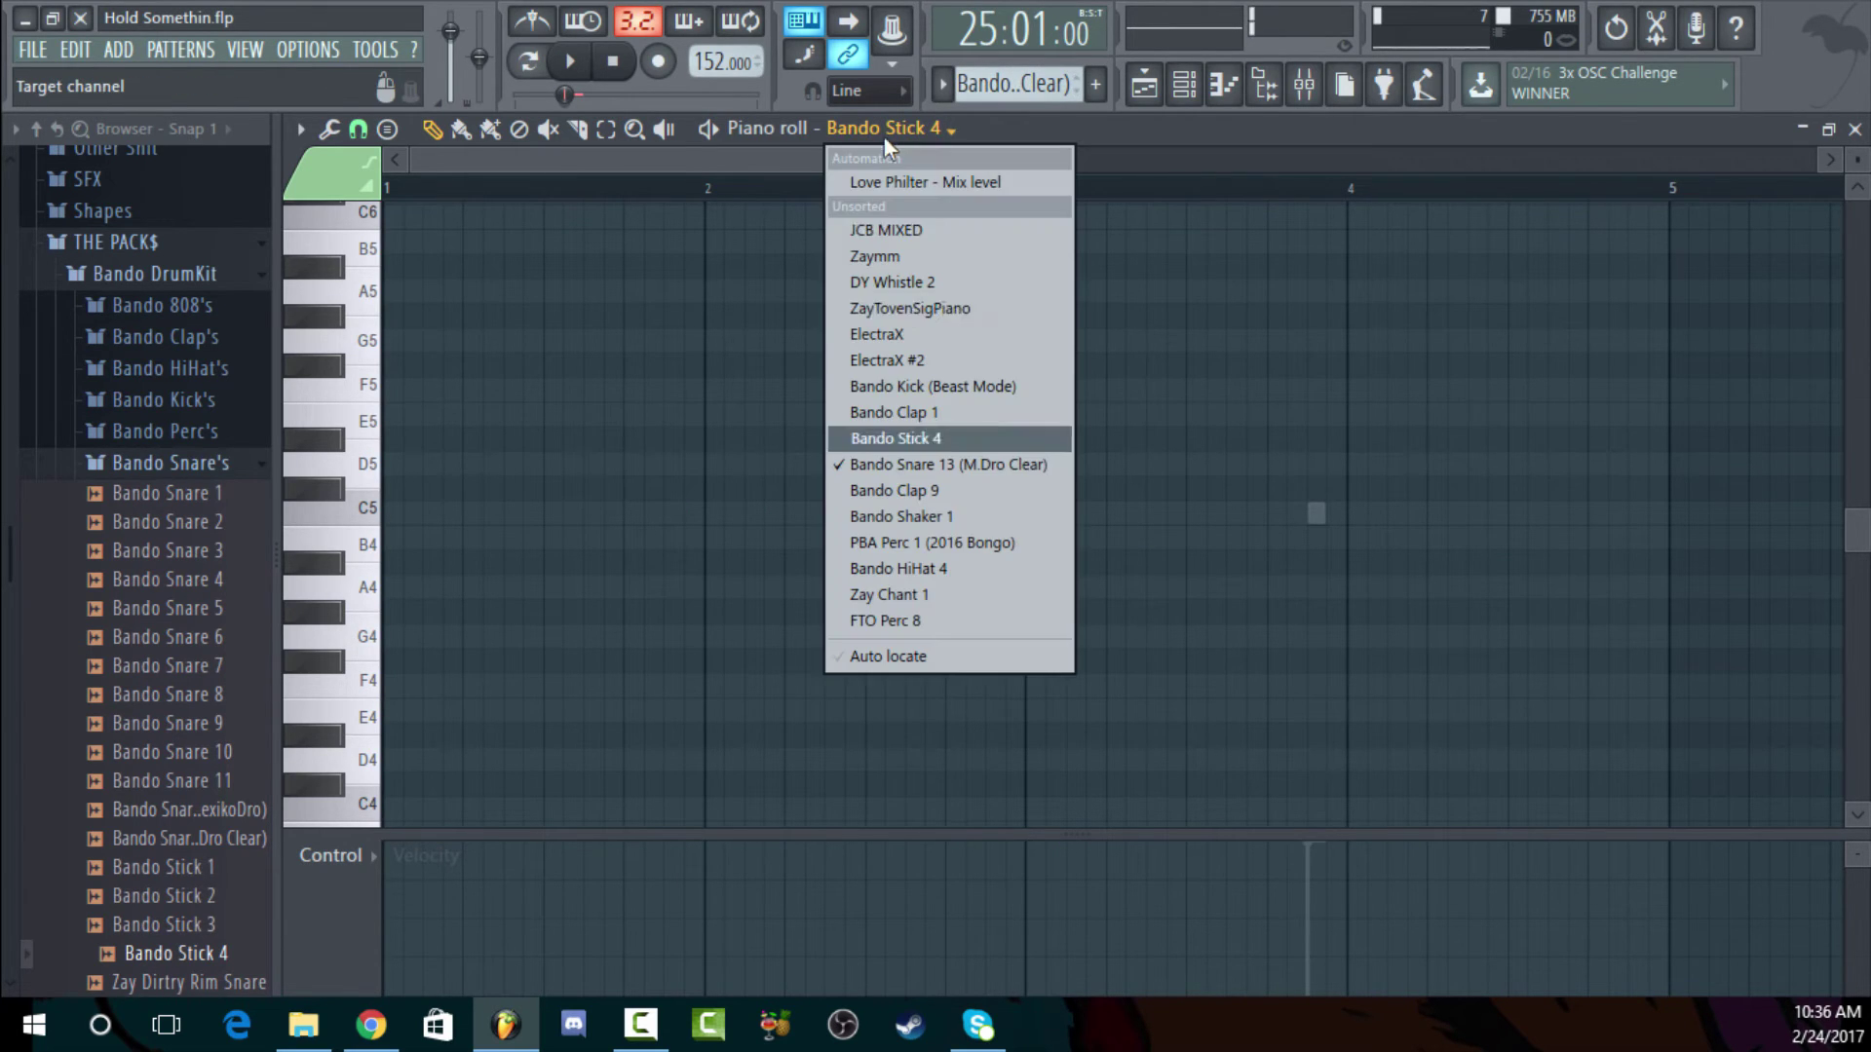
click(948, 465)
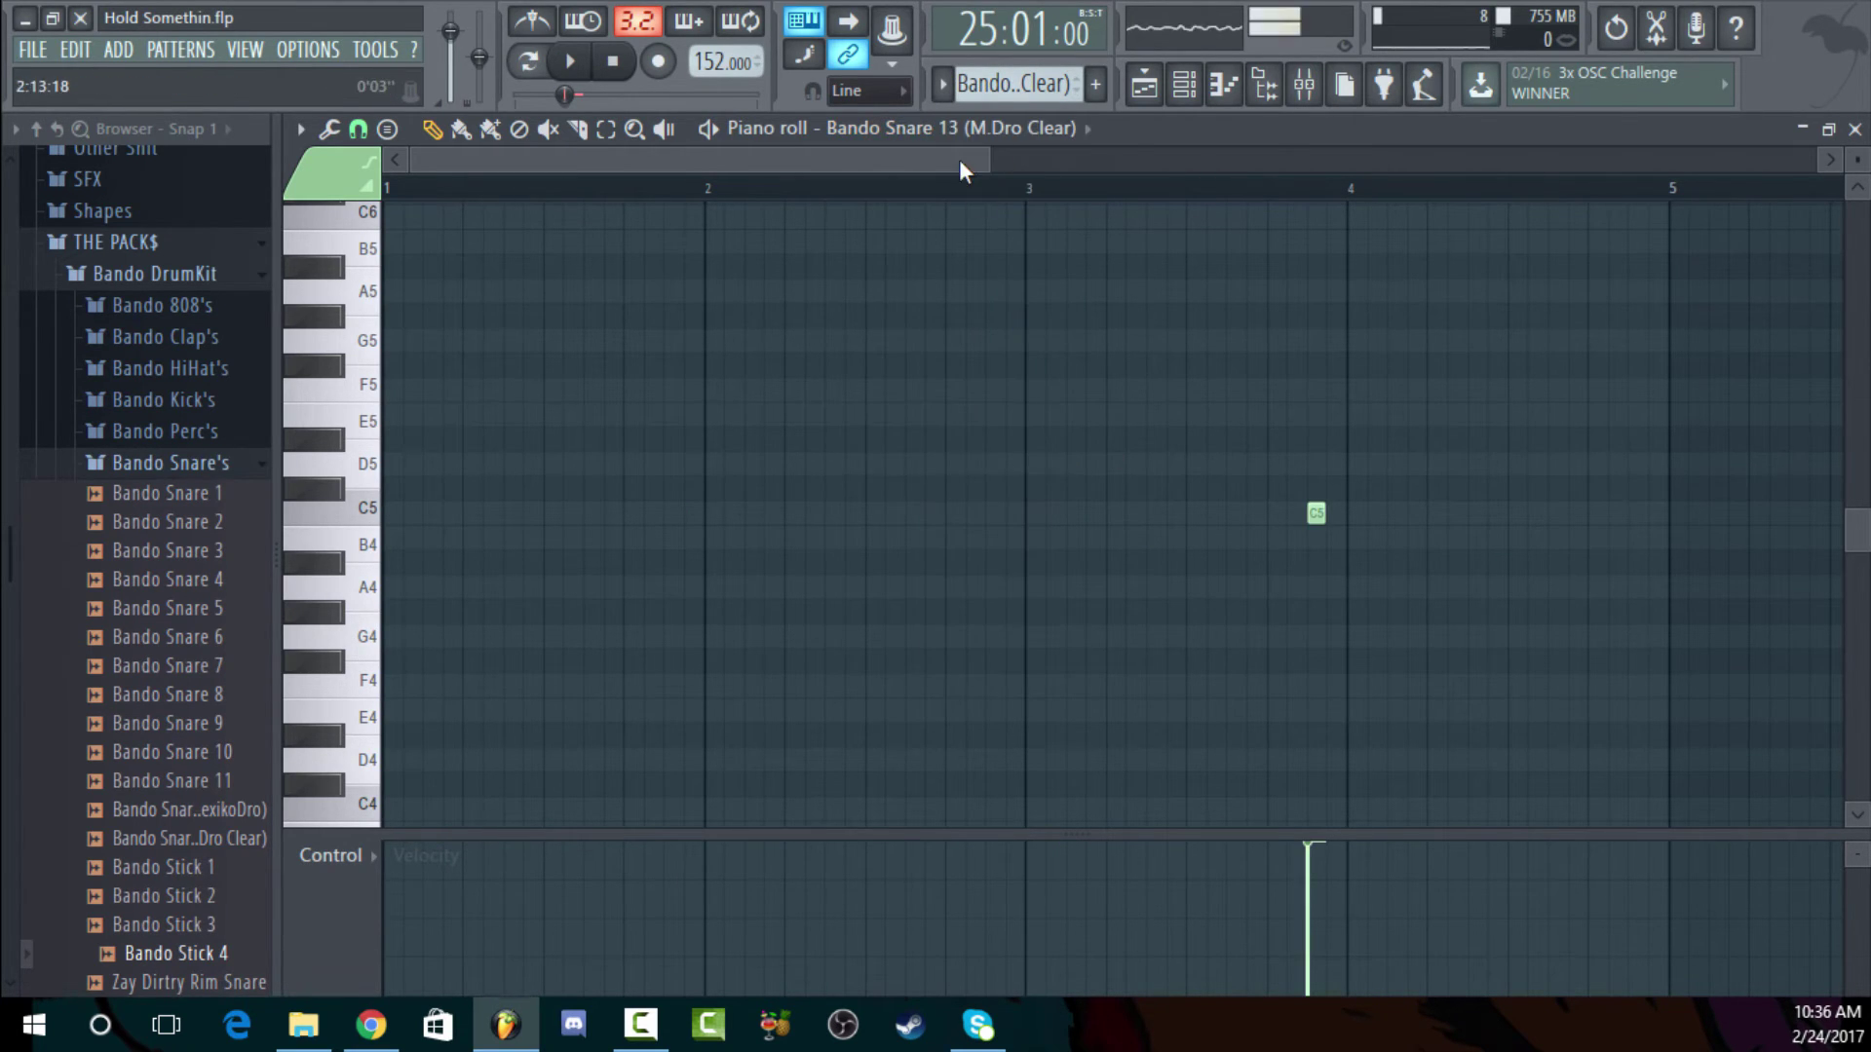
drag(983, 166, 1473, 164)
Select bars 1 to 4 of the Bando Snare 13 (M.Dro Clear) pattern and duplicate them into bars 5 to 8
key(ctrl+b)
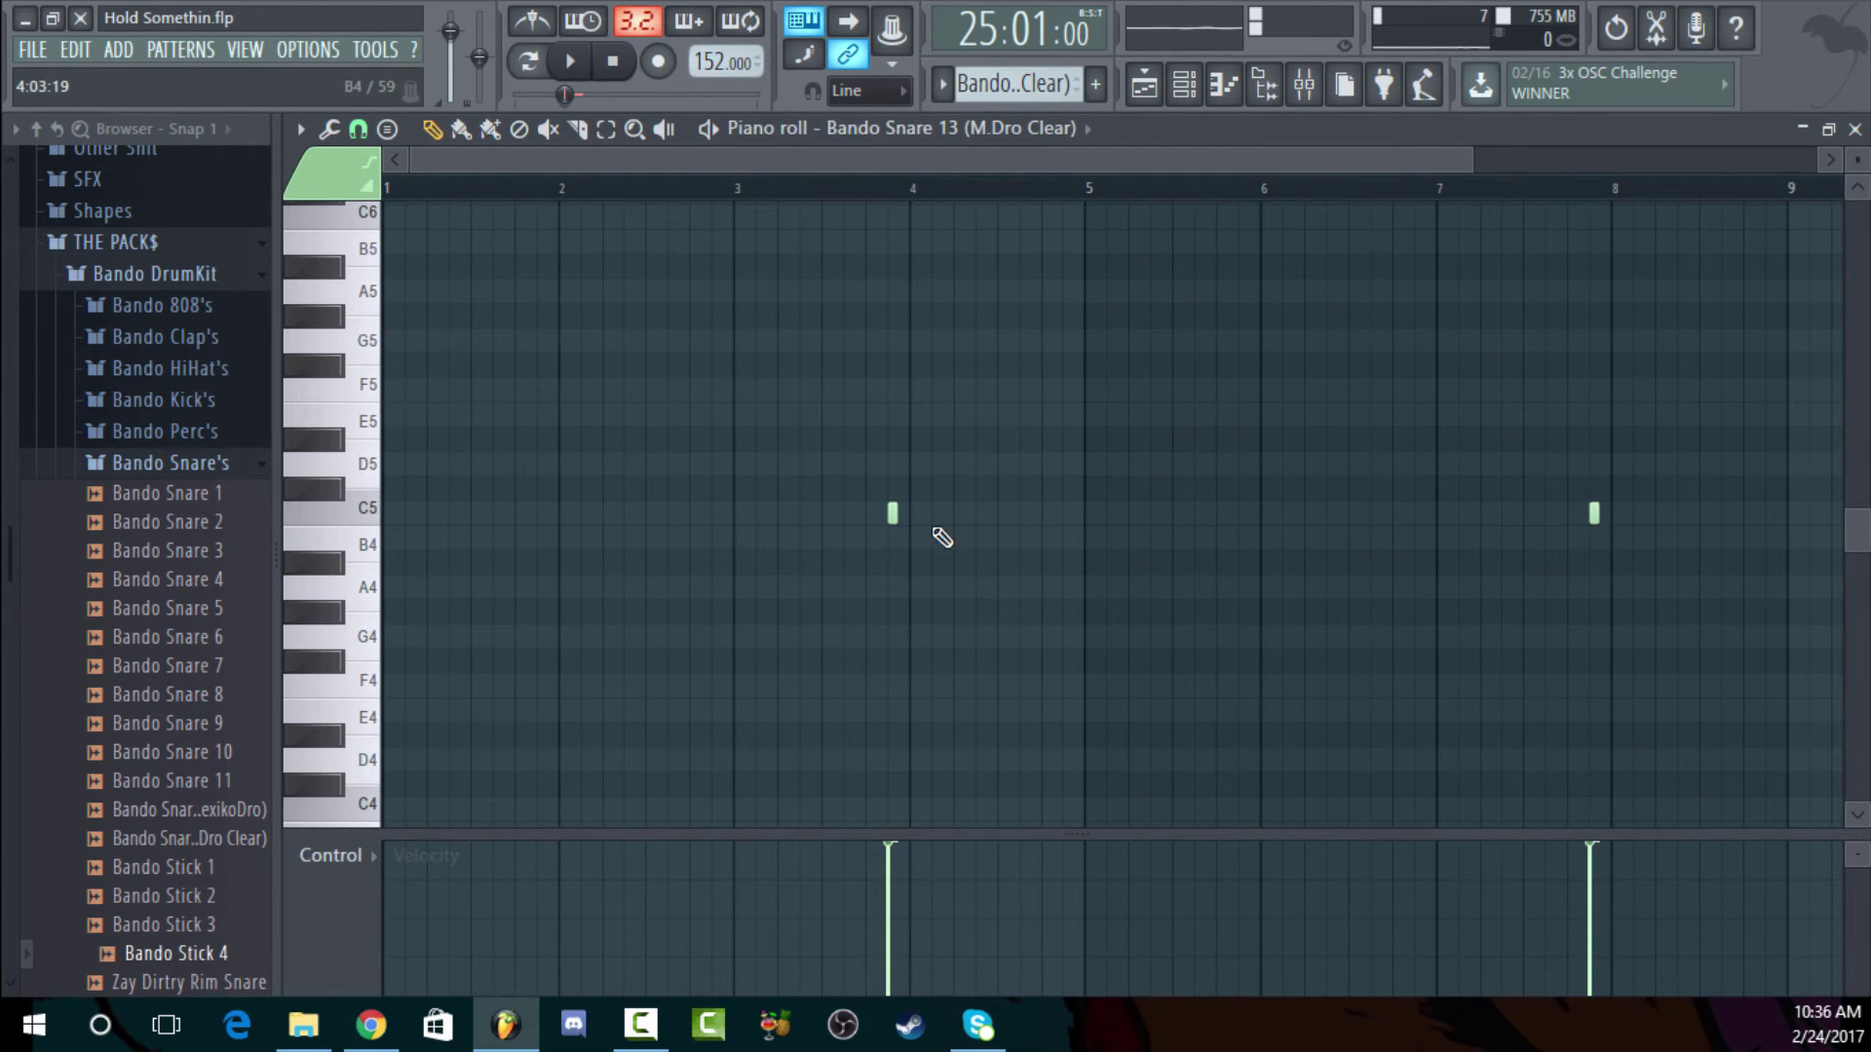
drag(1088, 200, 388, 195)
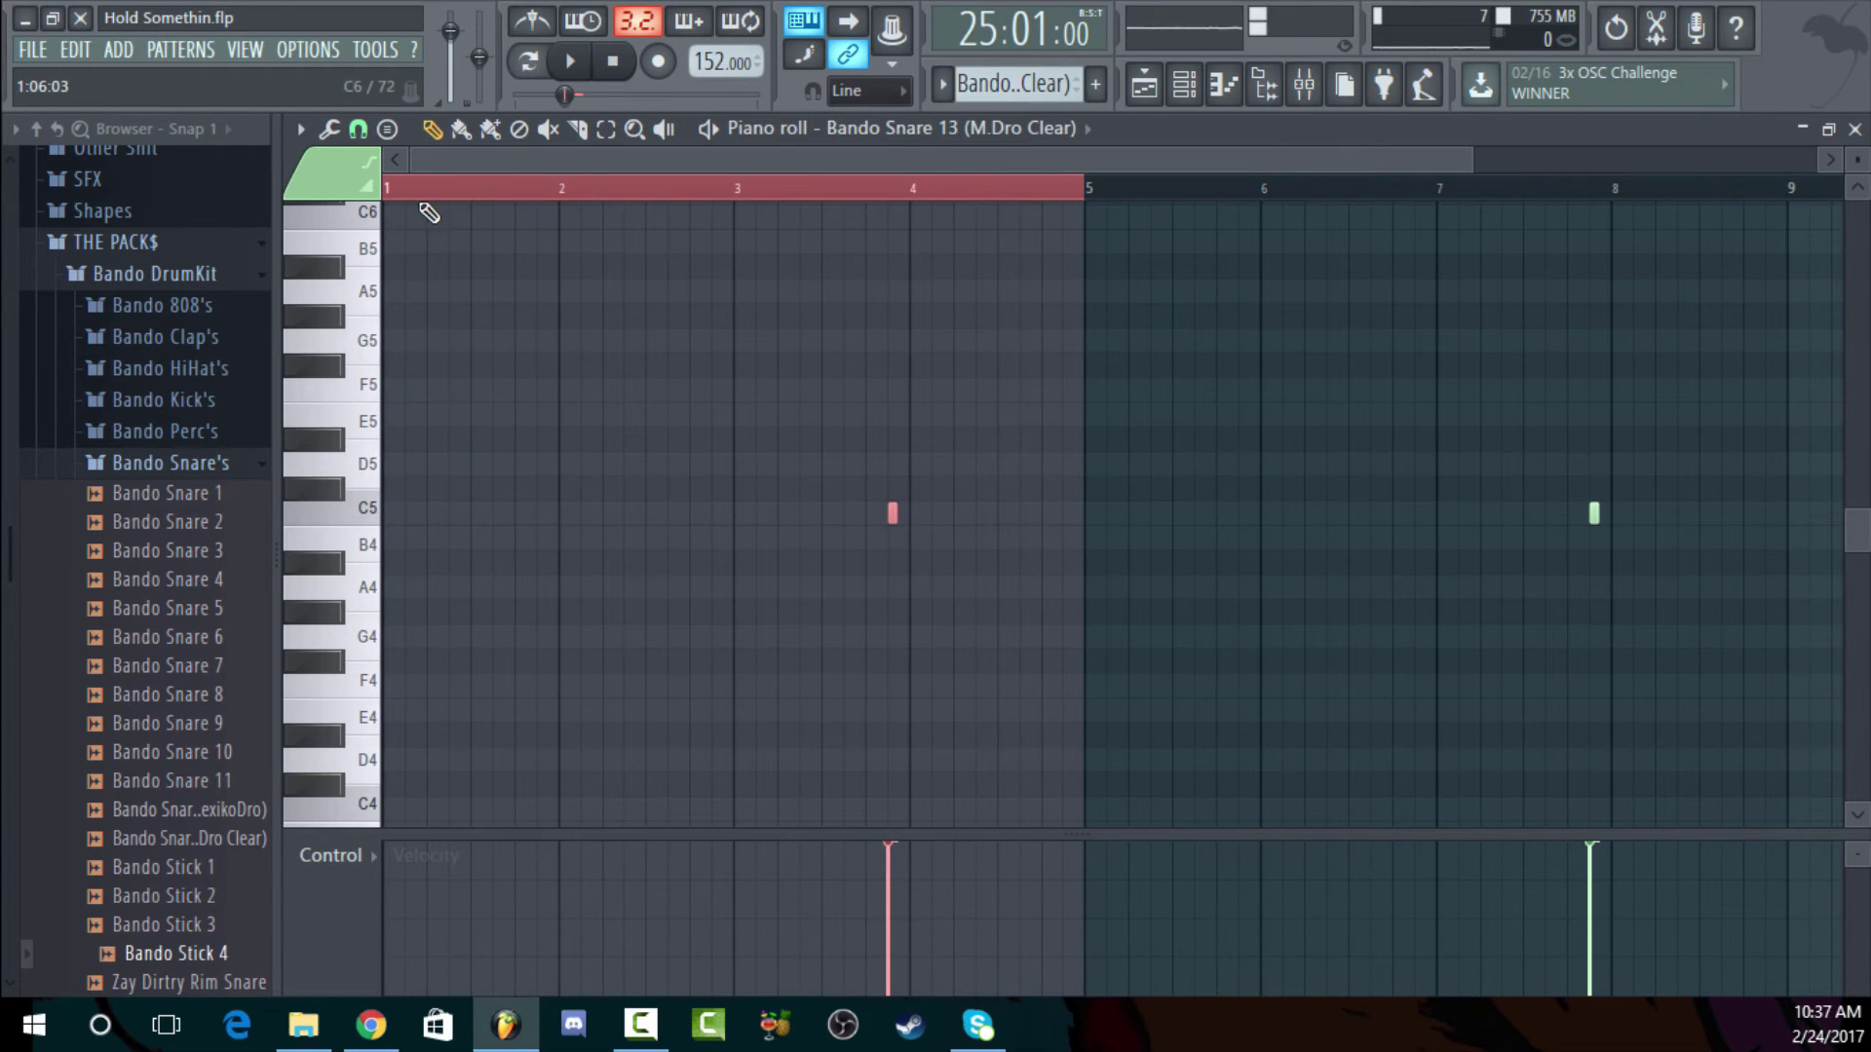
key(ctrl+b)
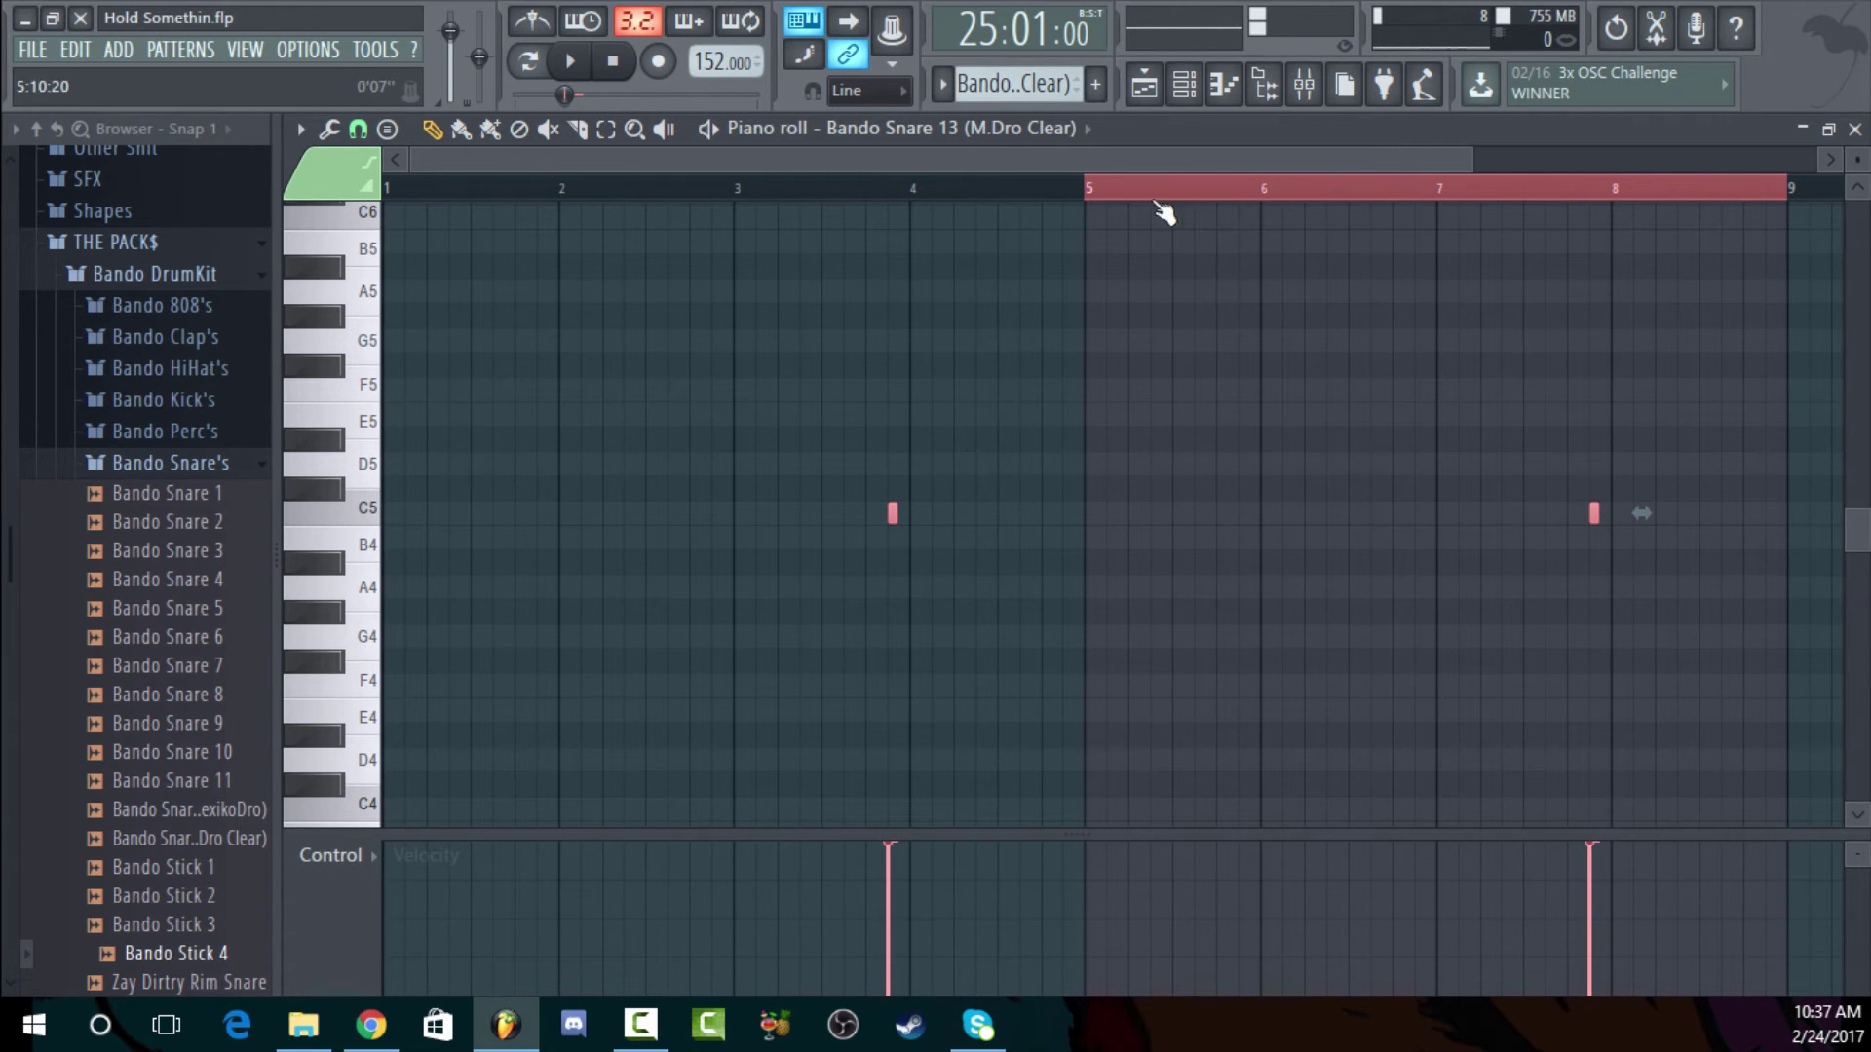
drag(1088, 188, 1107, 210)
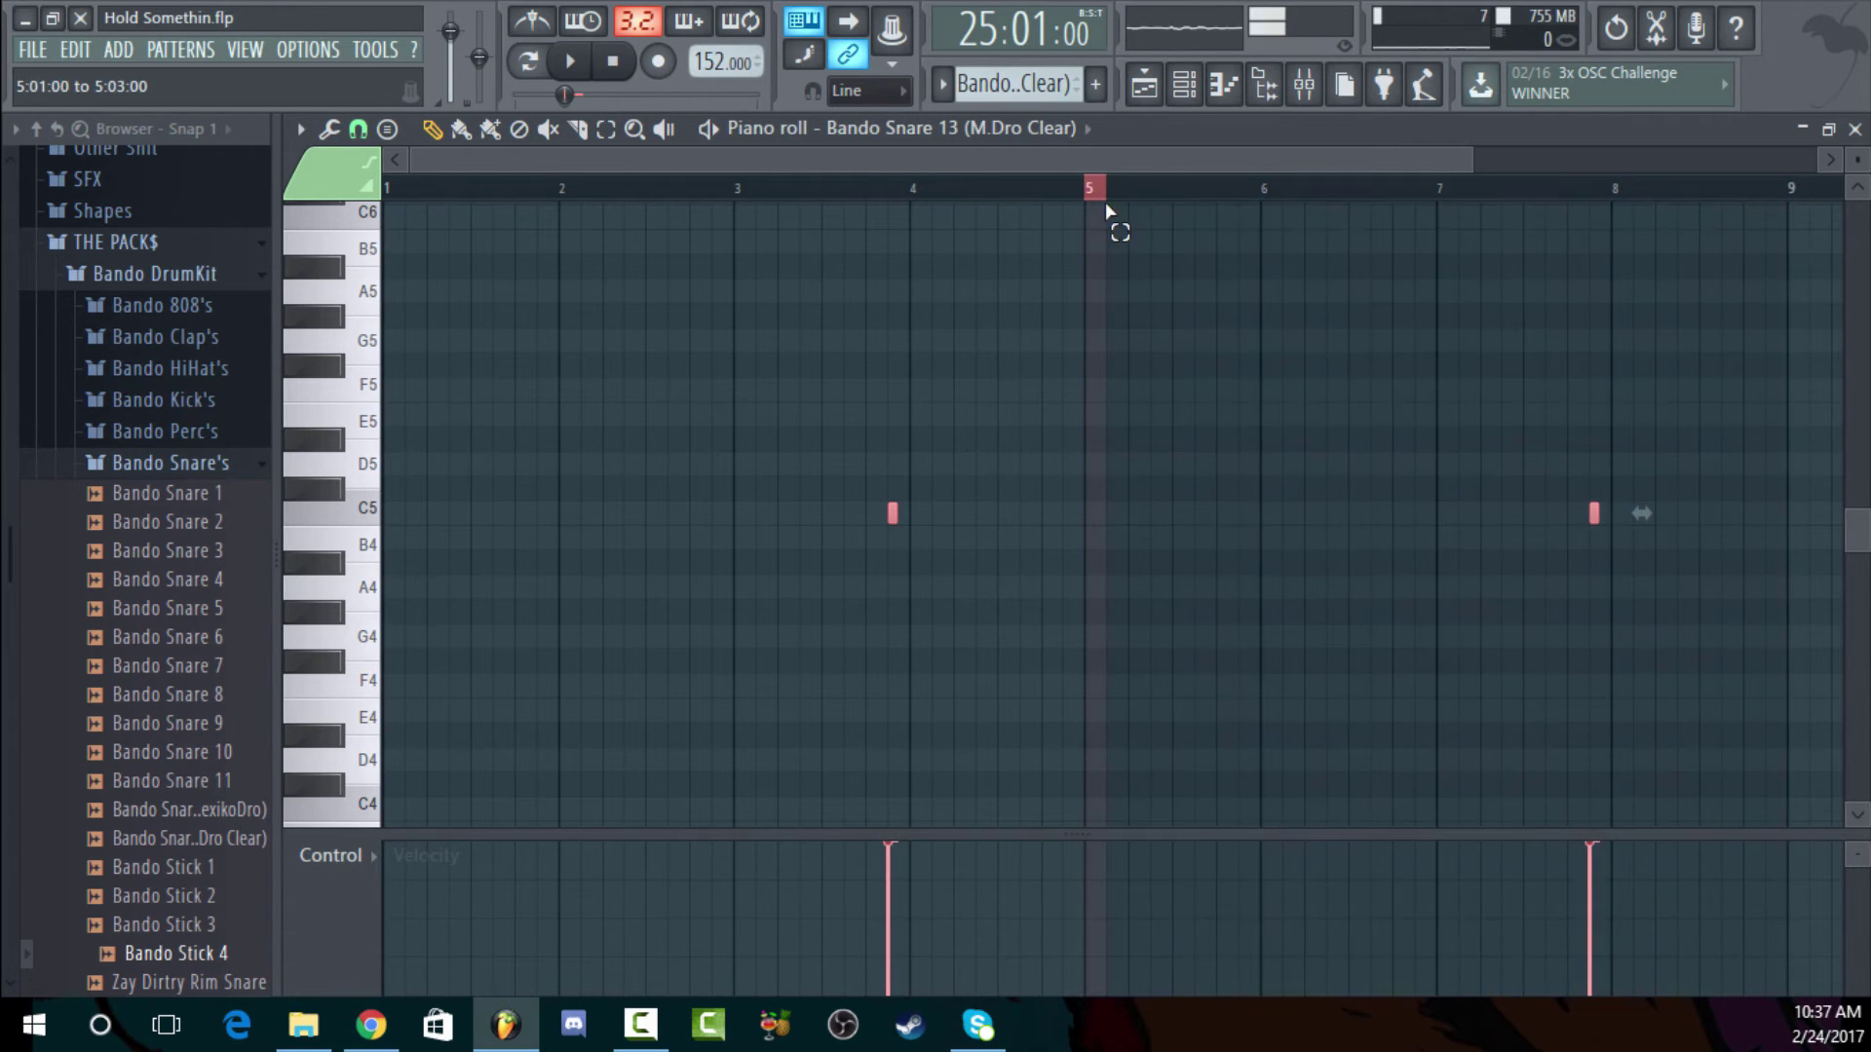
Close the snare's piano roll, view the wider Playlist arrangement, and open the Bando Clap 9 pattern's notes in the piano roll
click(1089, 205)
key(Escape)
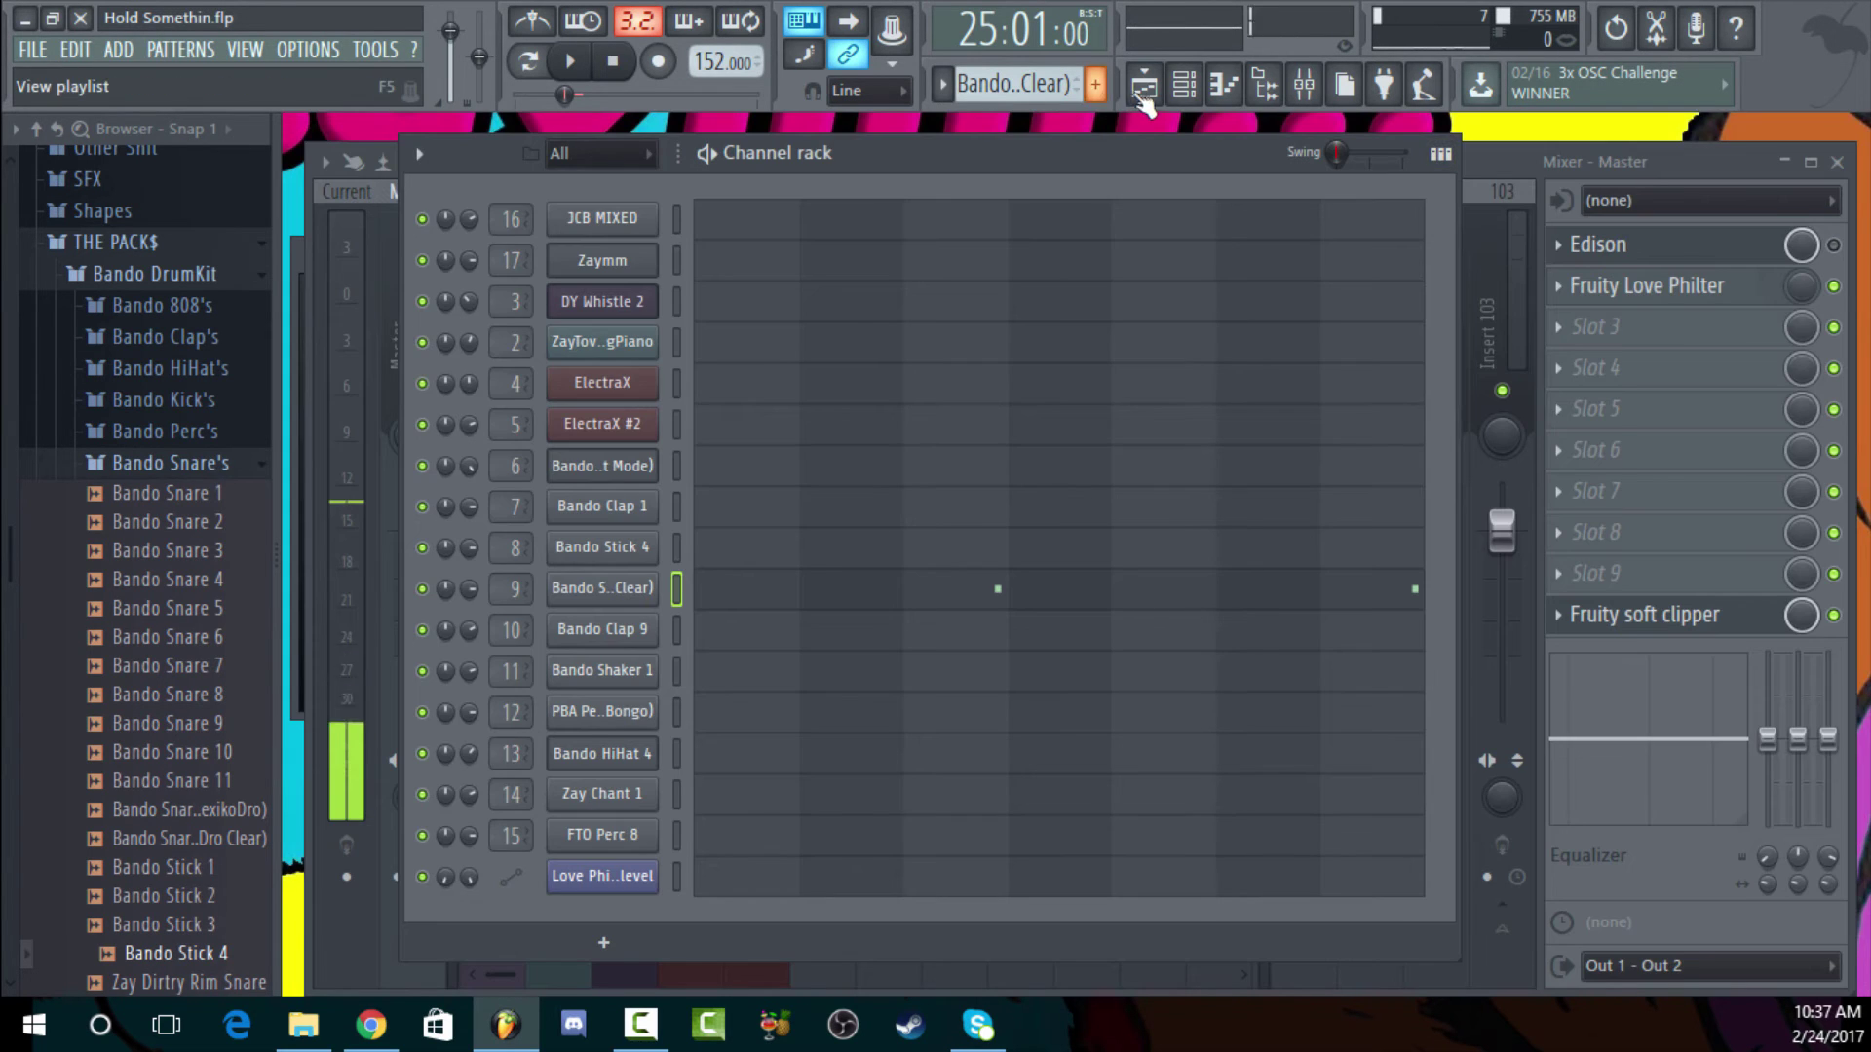
click(1144, 85)
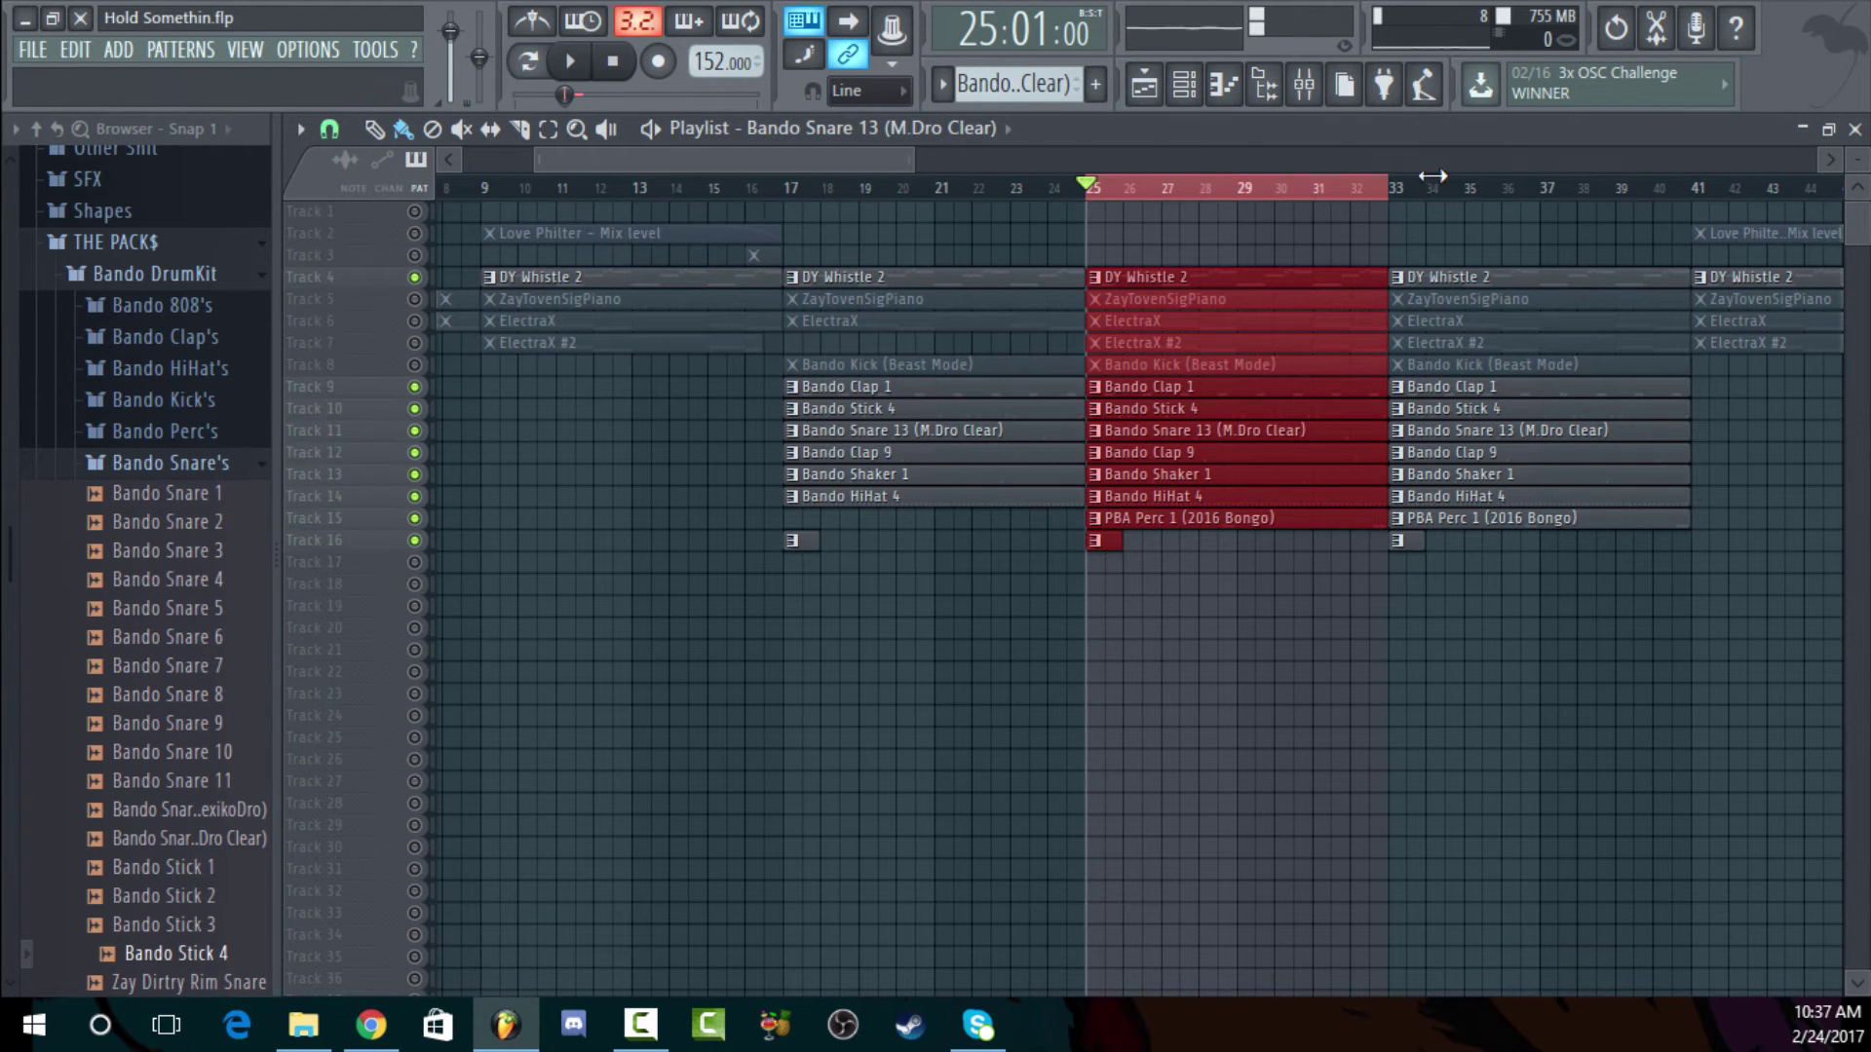
drag(903, 159, 1645, 160)
click(1856, 130)
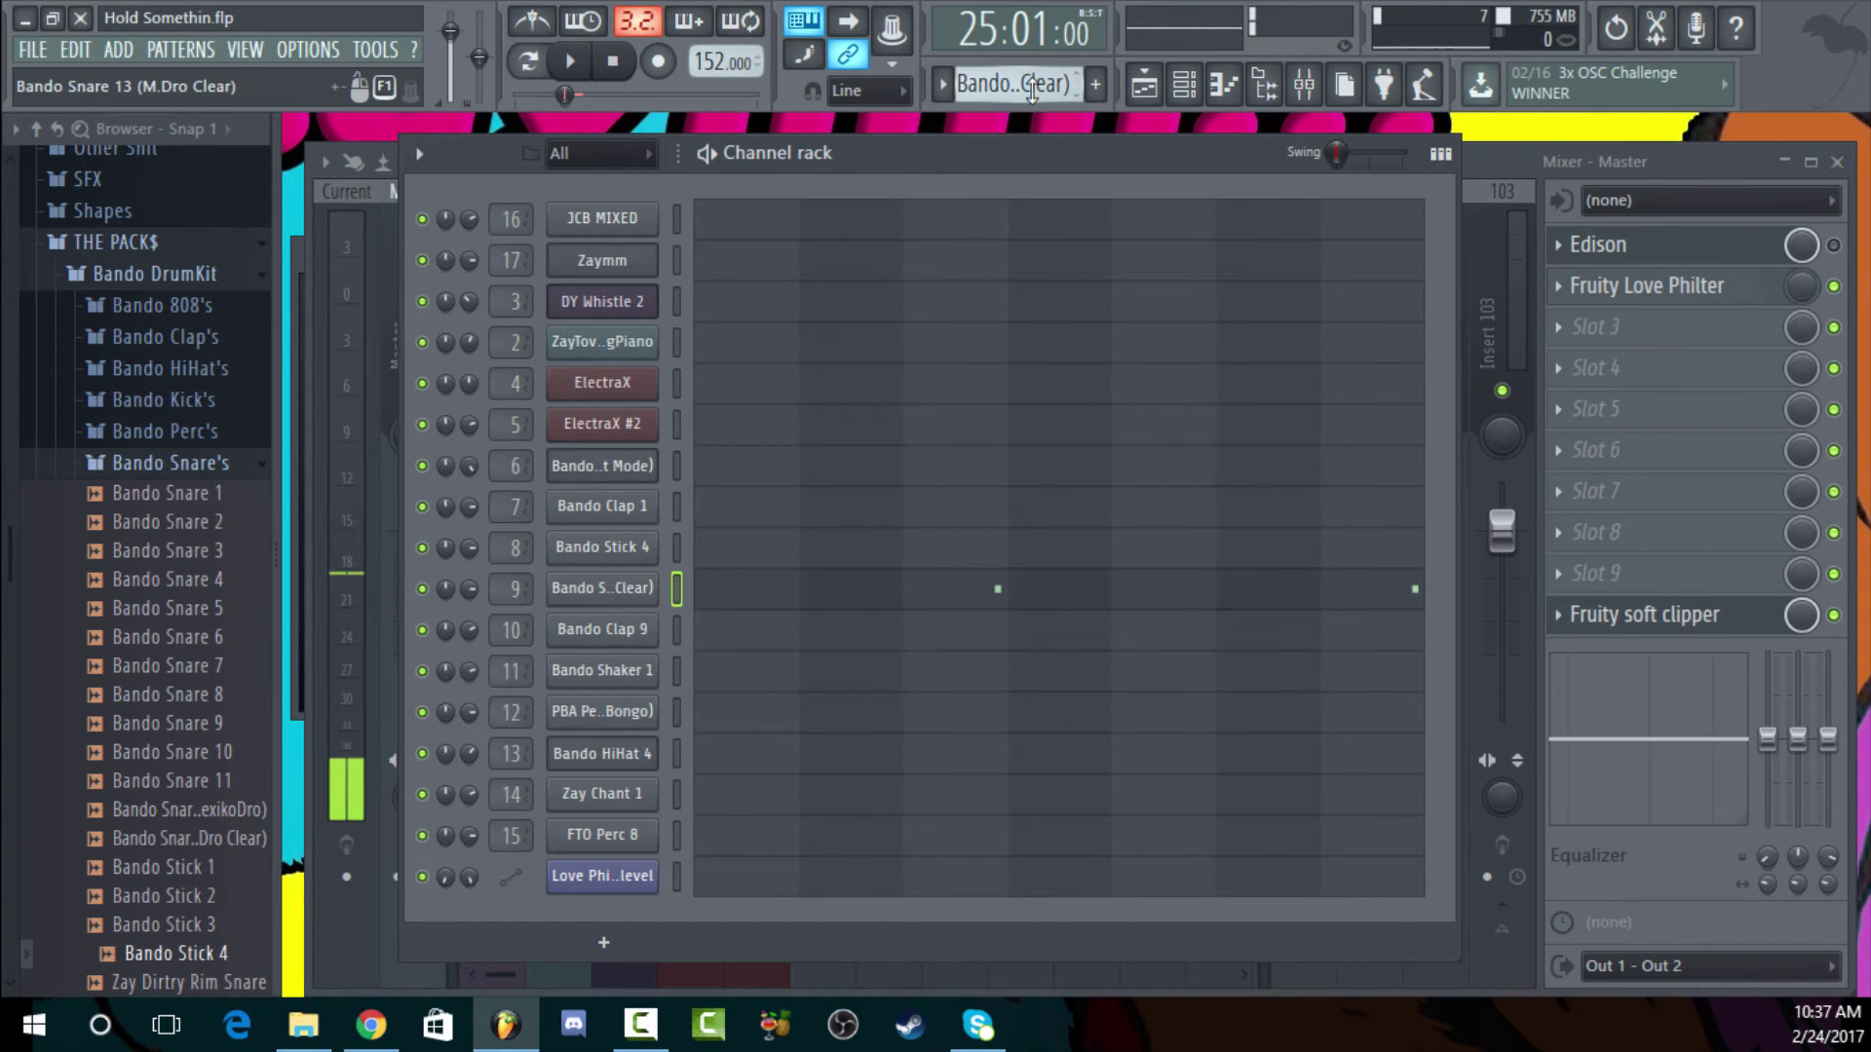
scroll(1032, 98, down, 1)
click(1023, 634)
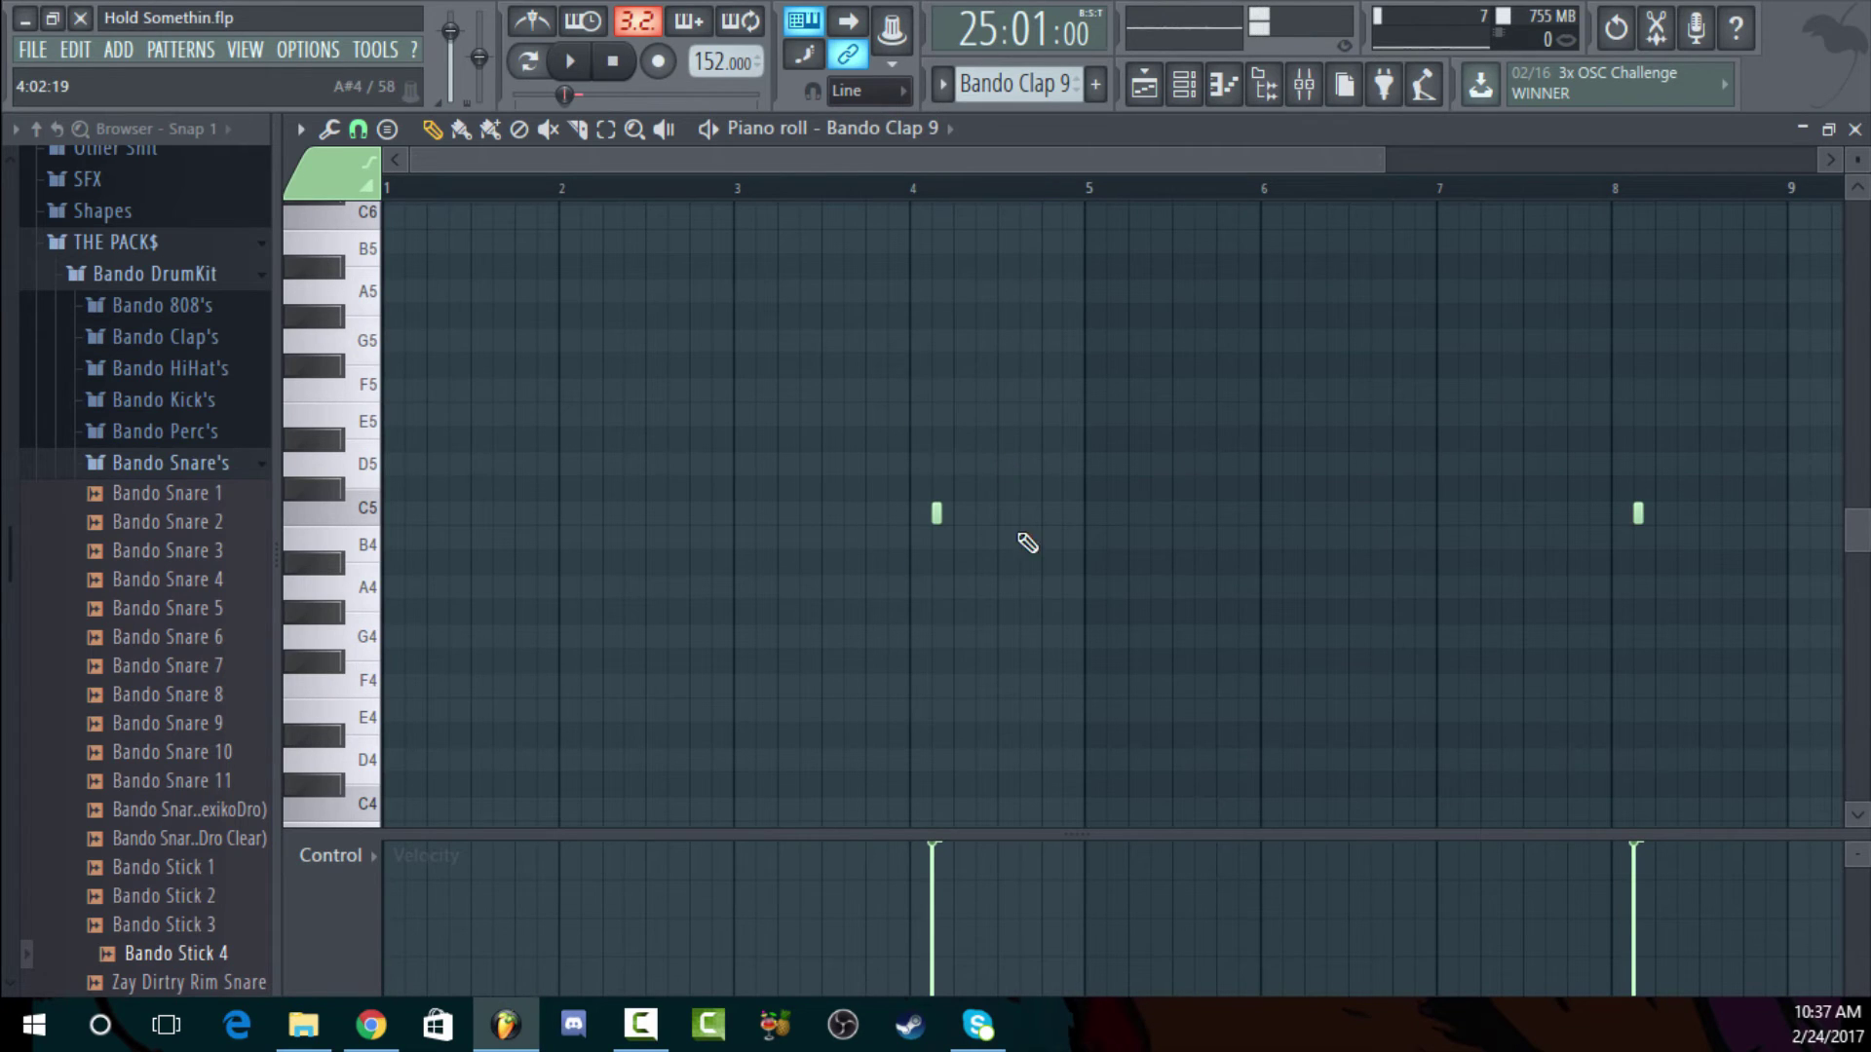
Display the Bando Stick 4 notes in the piano roll and play that pattern briefly to compare with Bando Clap 9
click(880, 130)
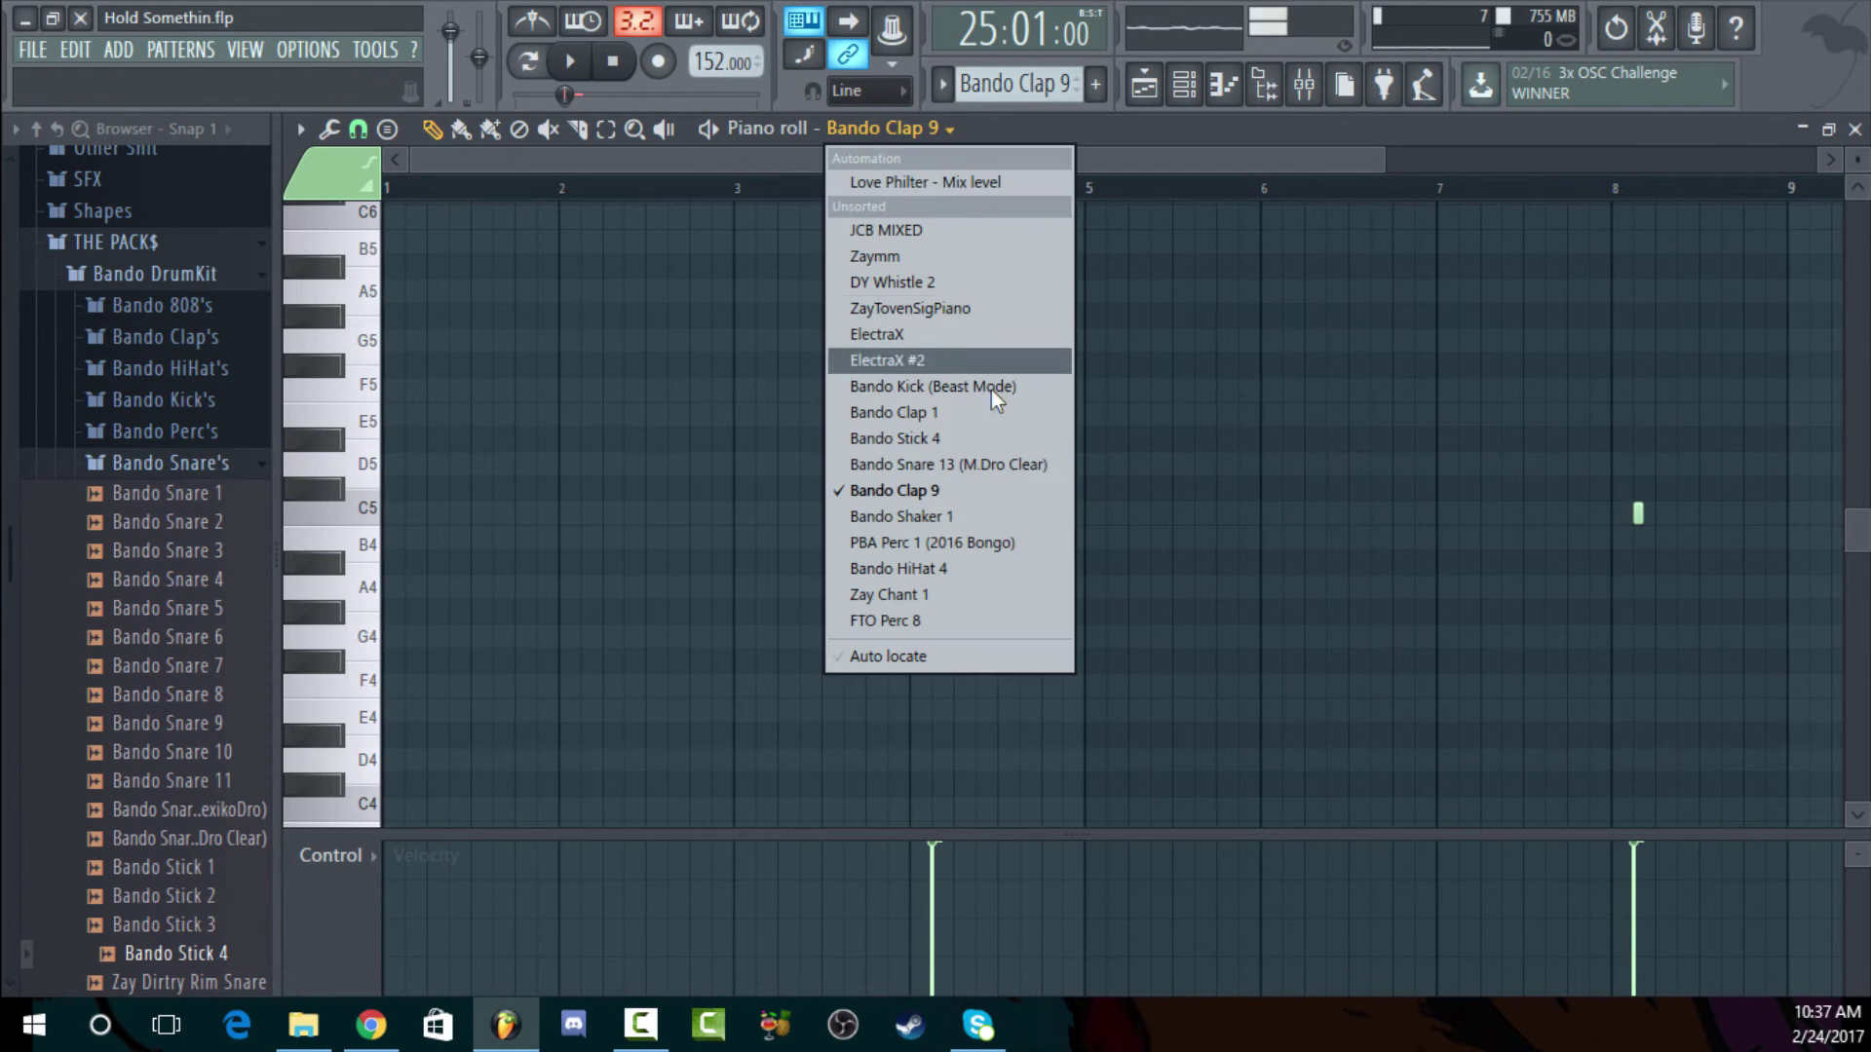
click(927, 438)
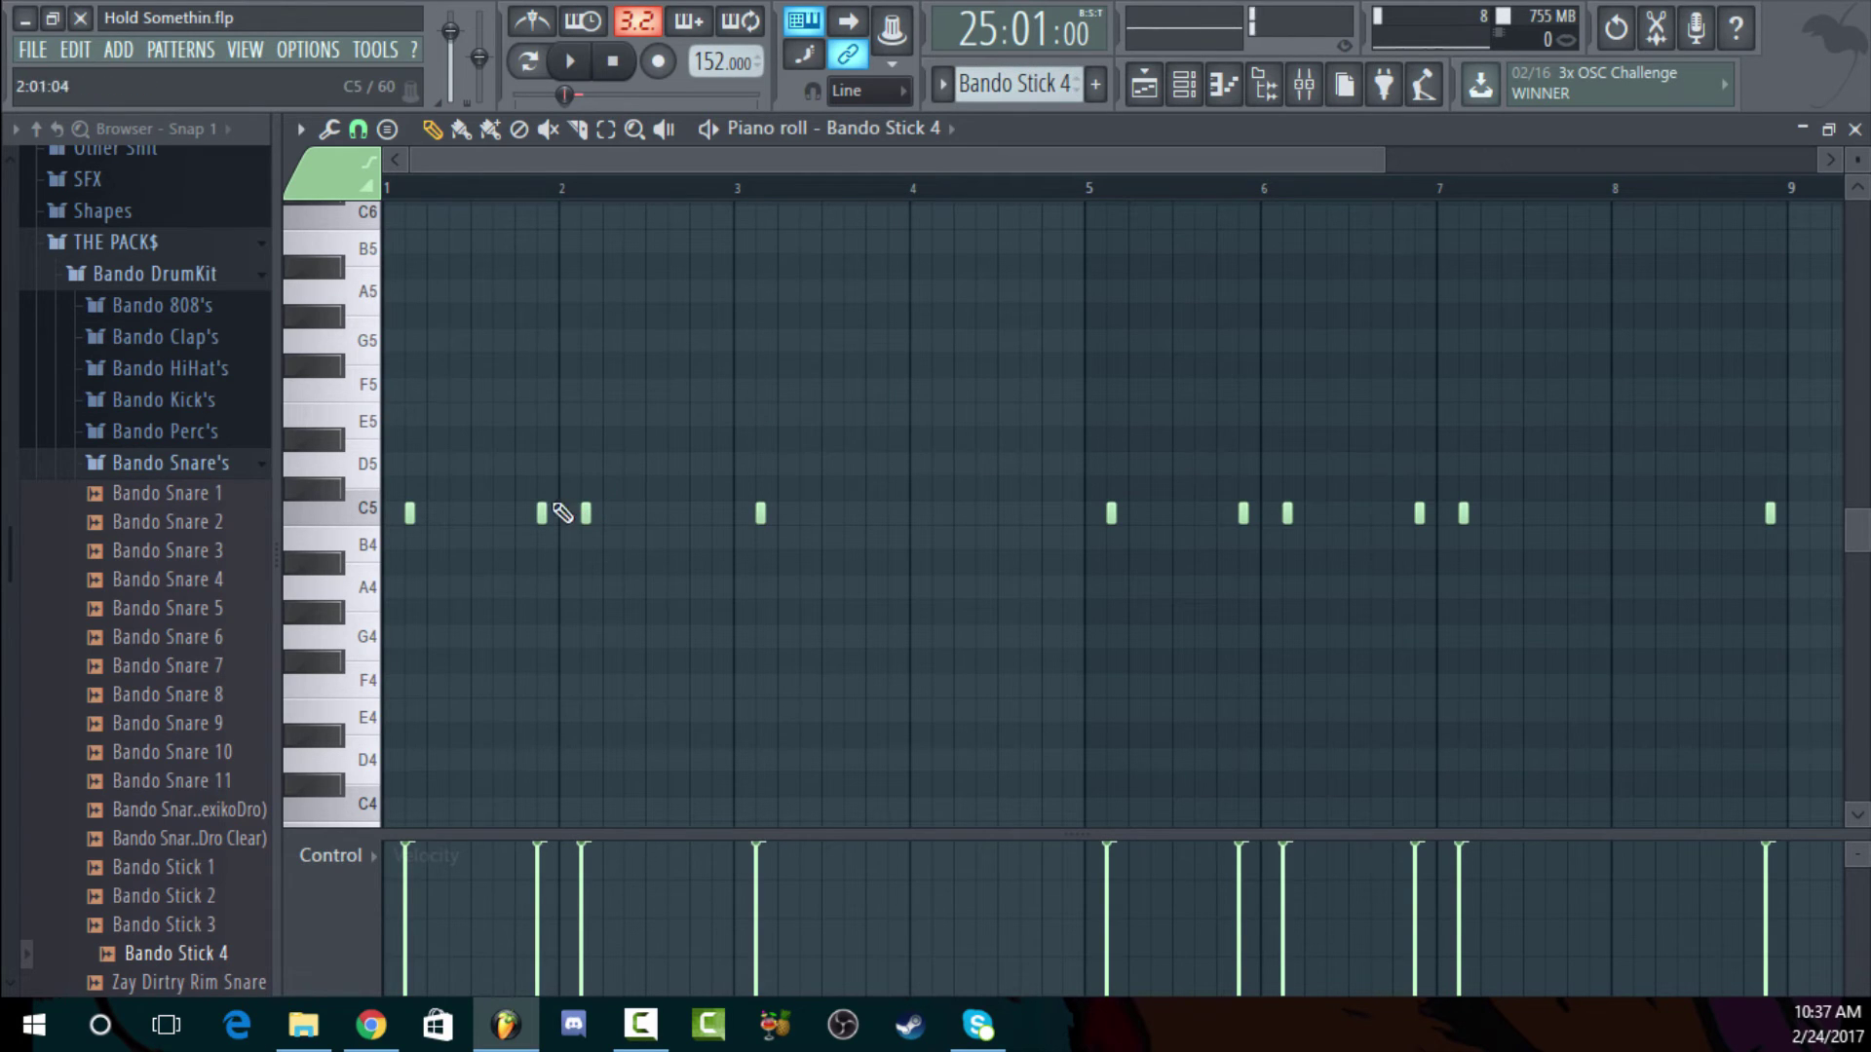
key(space)
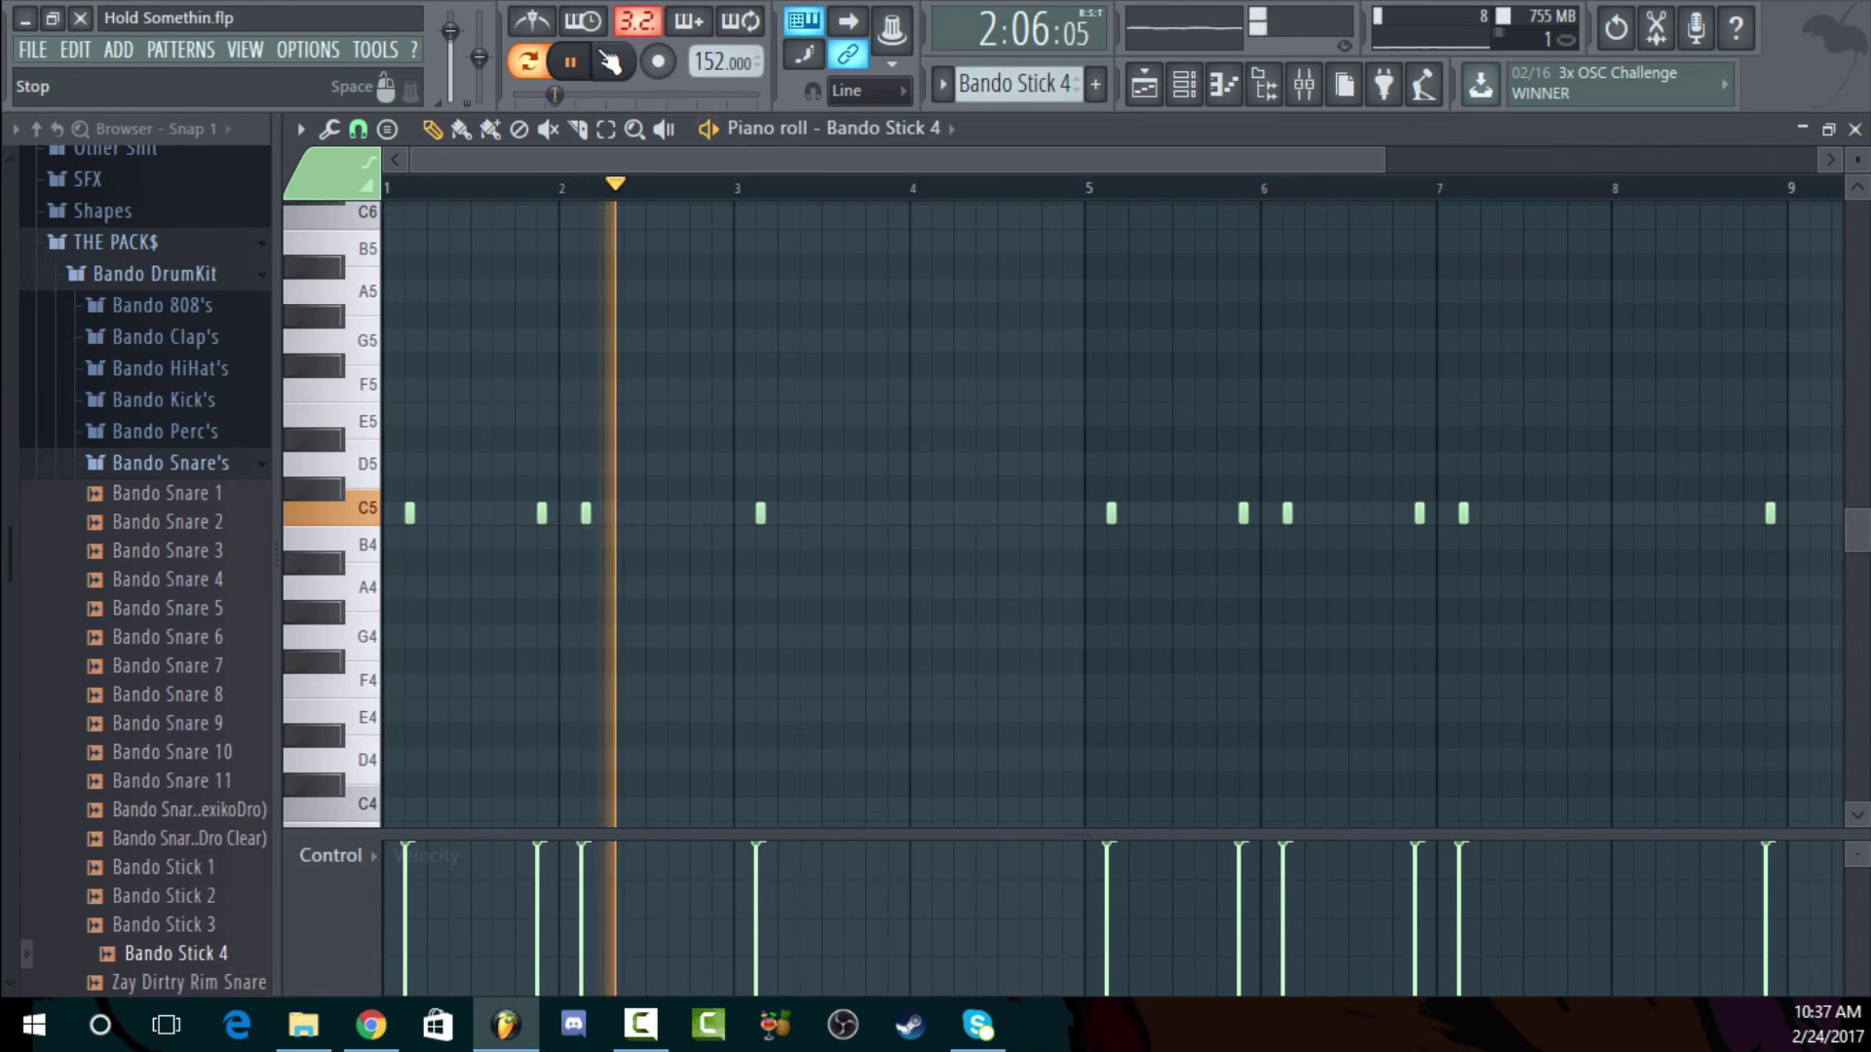
key(space)
Return to the Bando Clap 9 pattern and set the piano roll's target channel back to Bando Clap 9
scroll(1013, 83, down, 1)
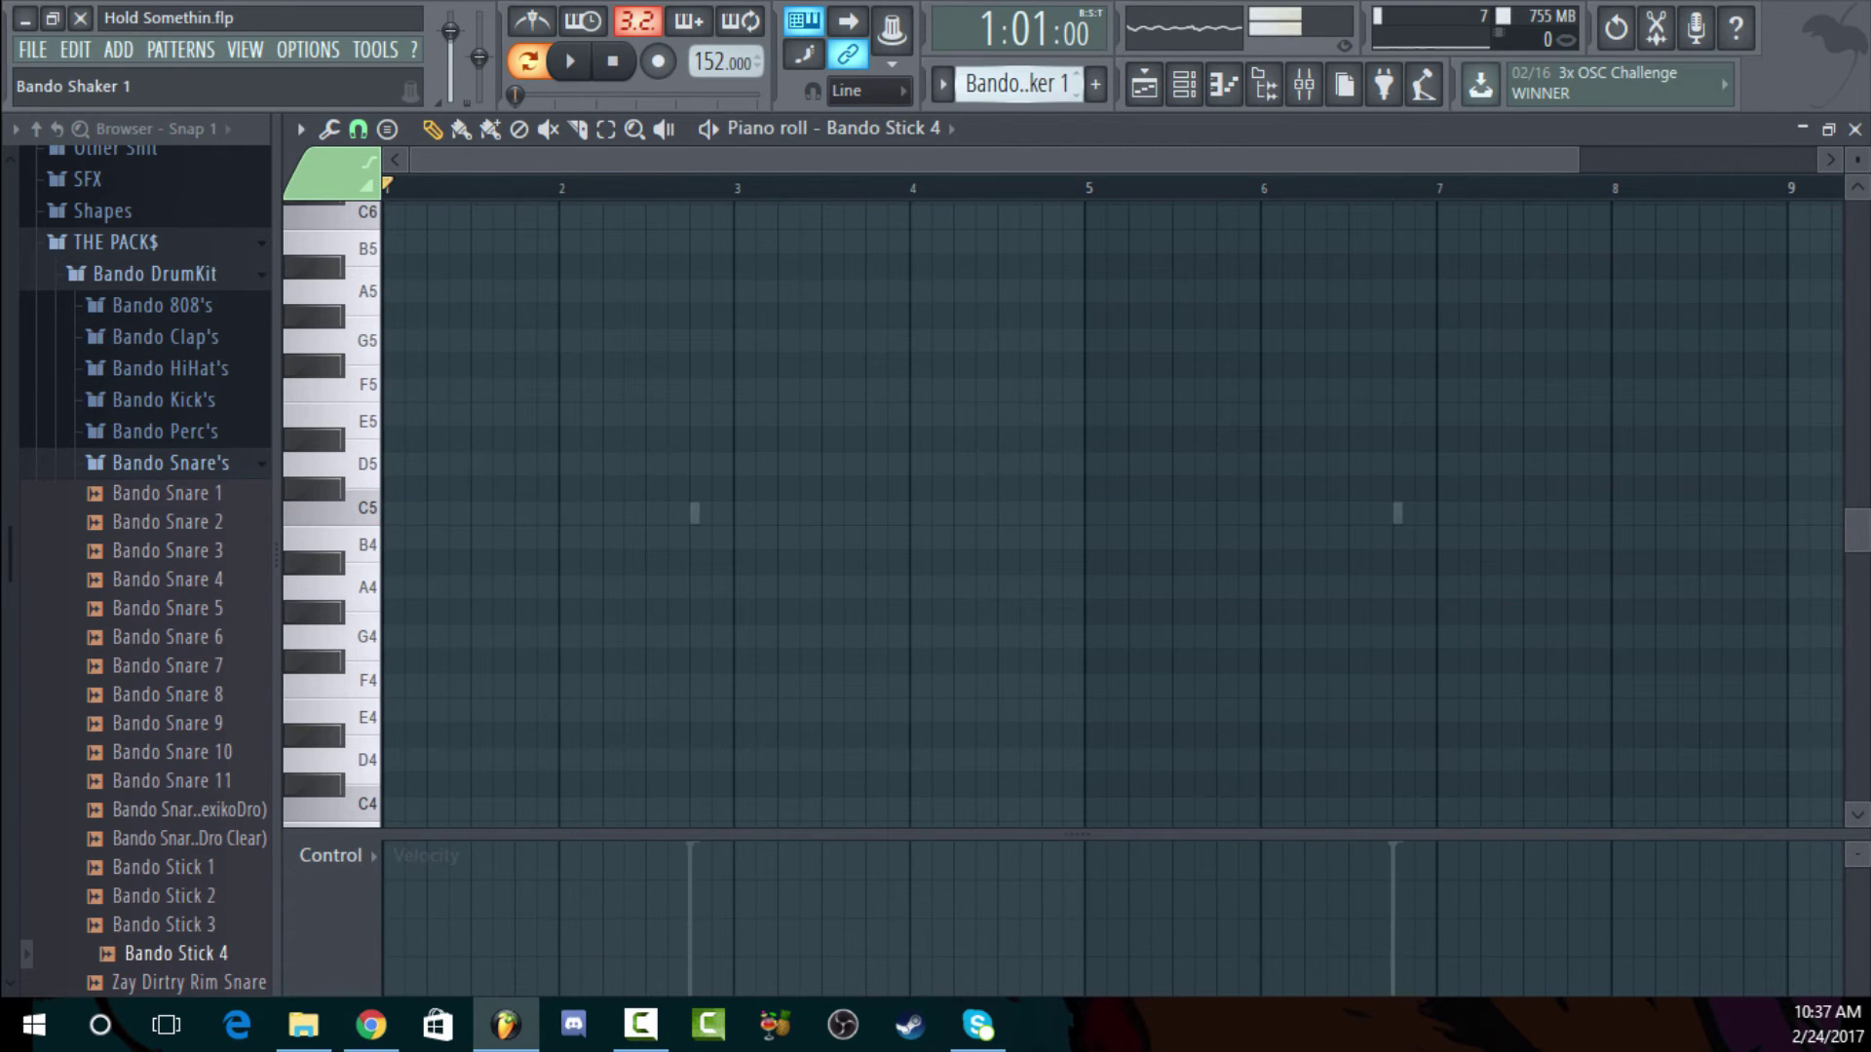
scroll(1014, 83, down, 1)
scroll(1014, 83, down, 1)
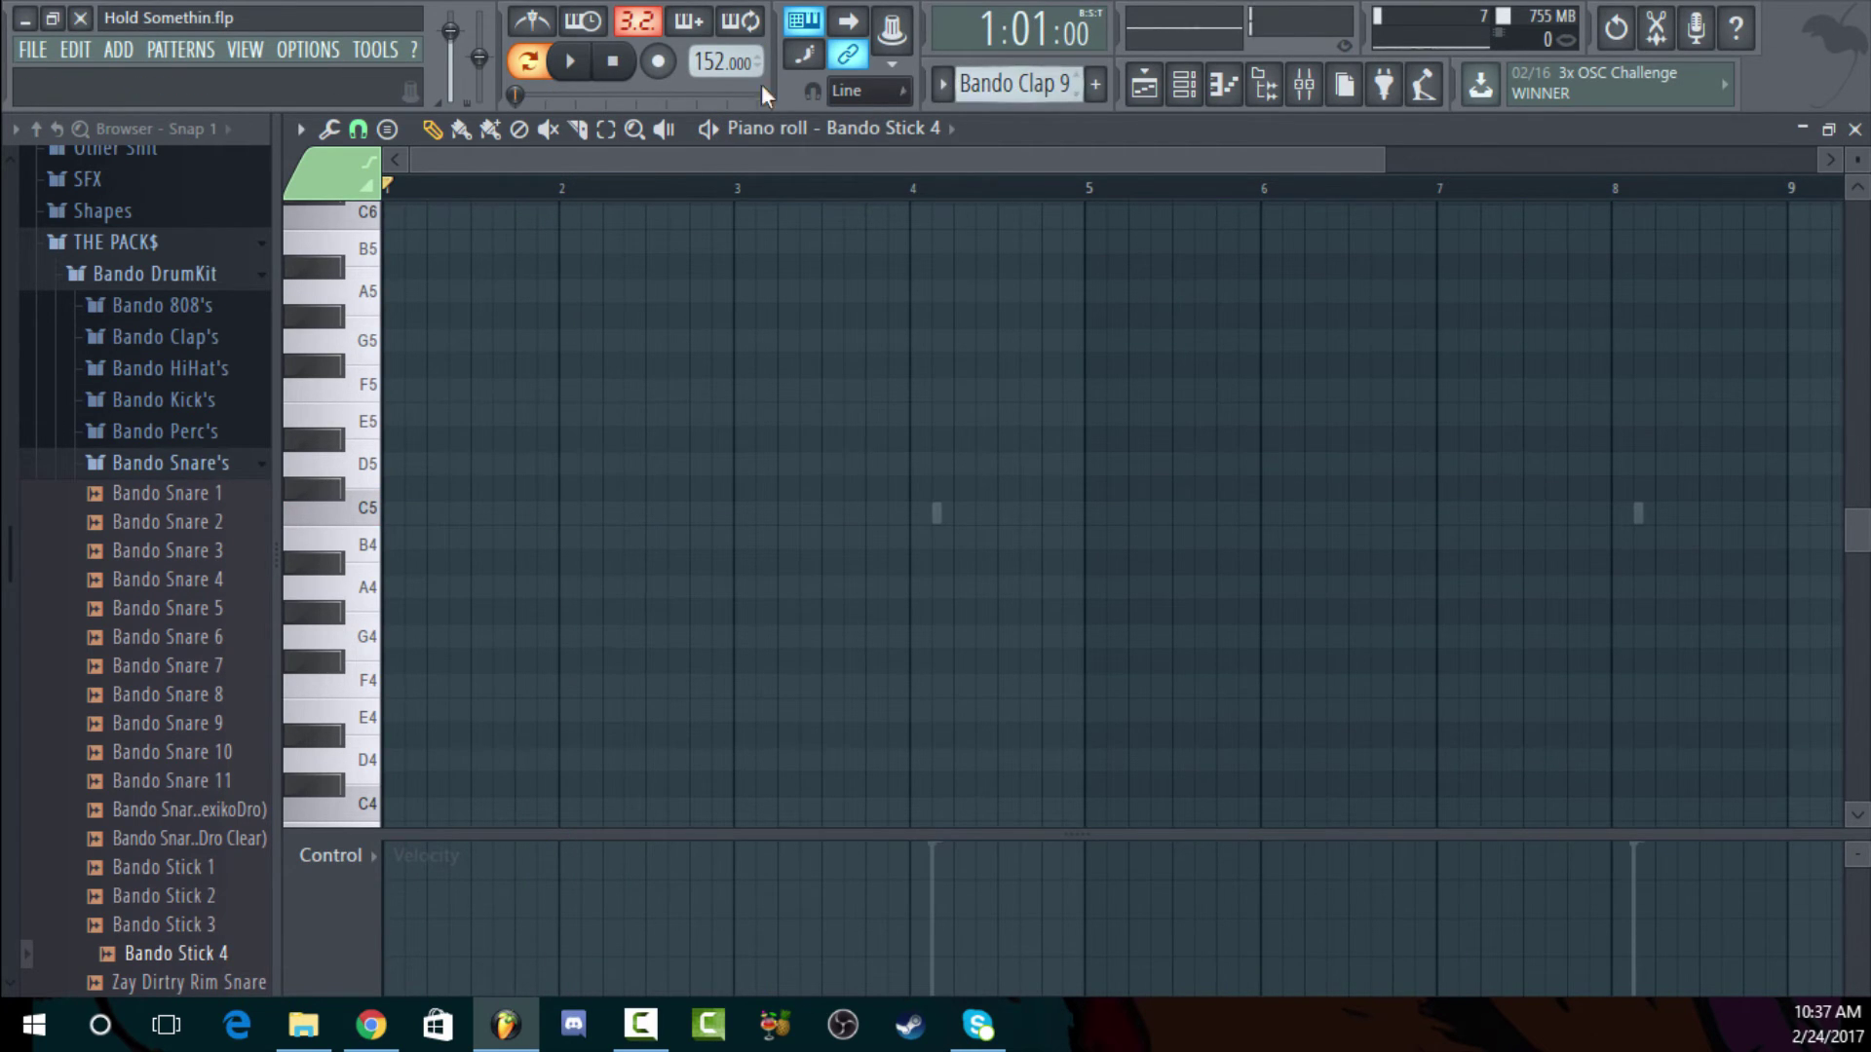
click(872, 128)
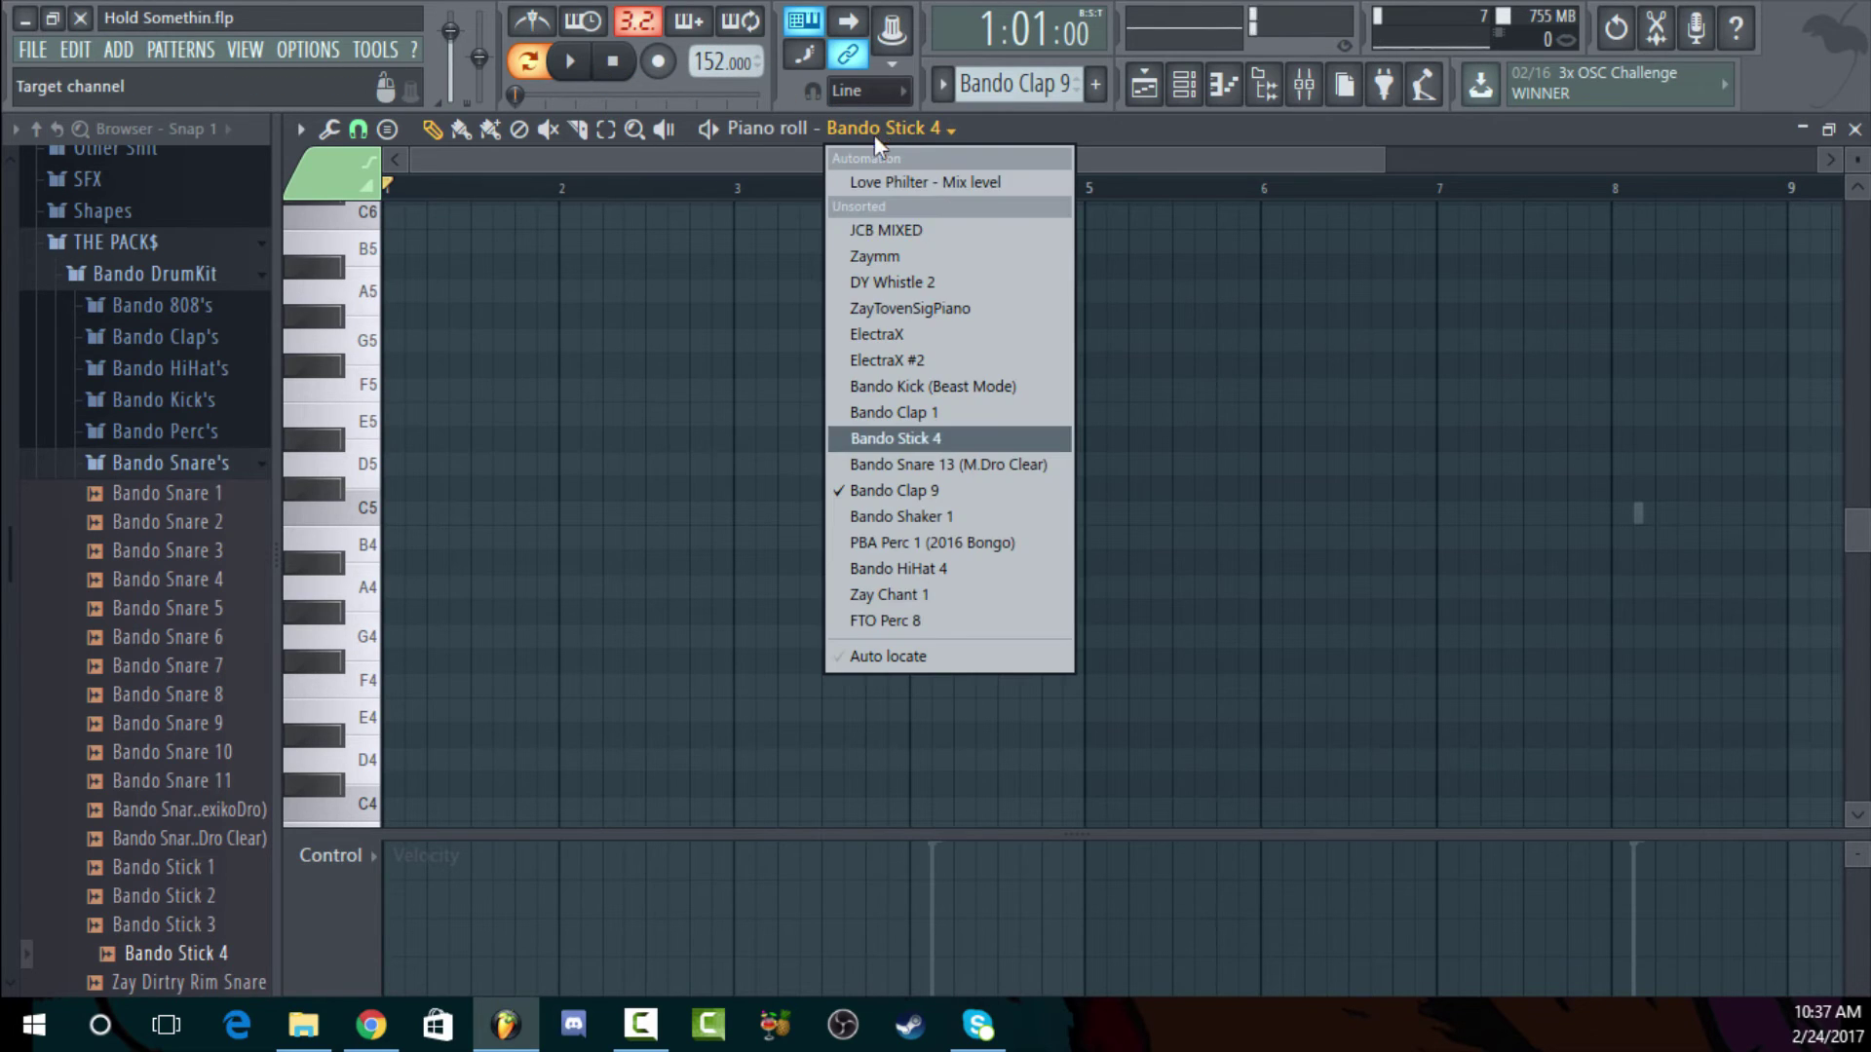
click(916, 414)
click(874, 119)
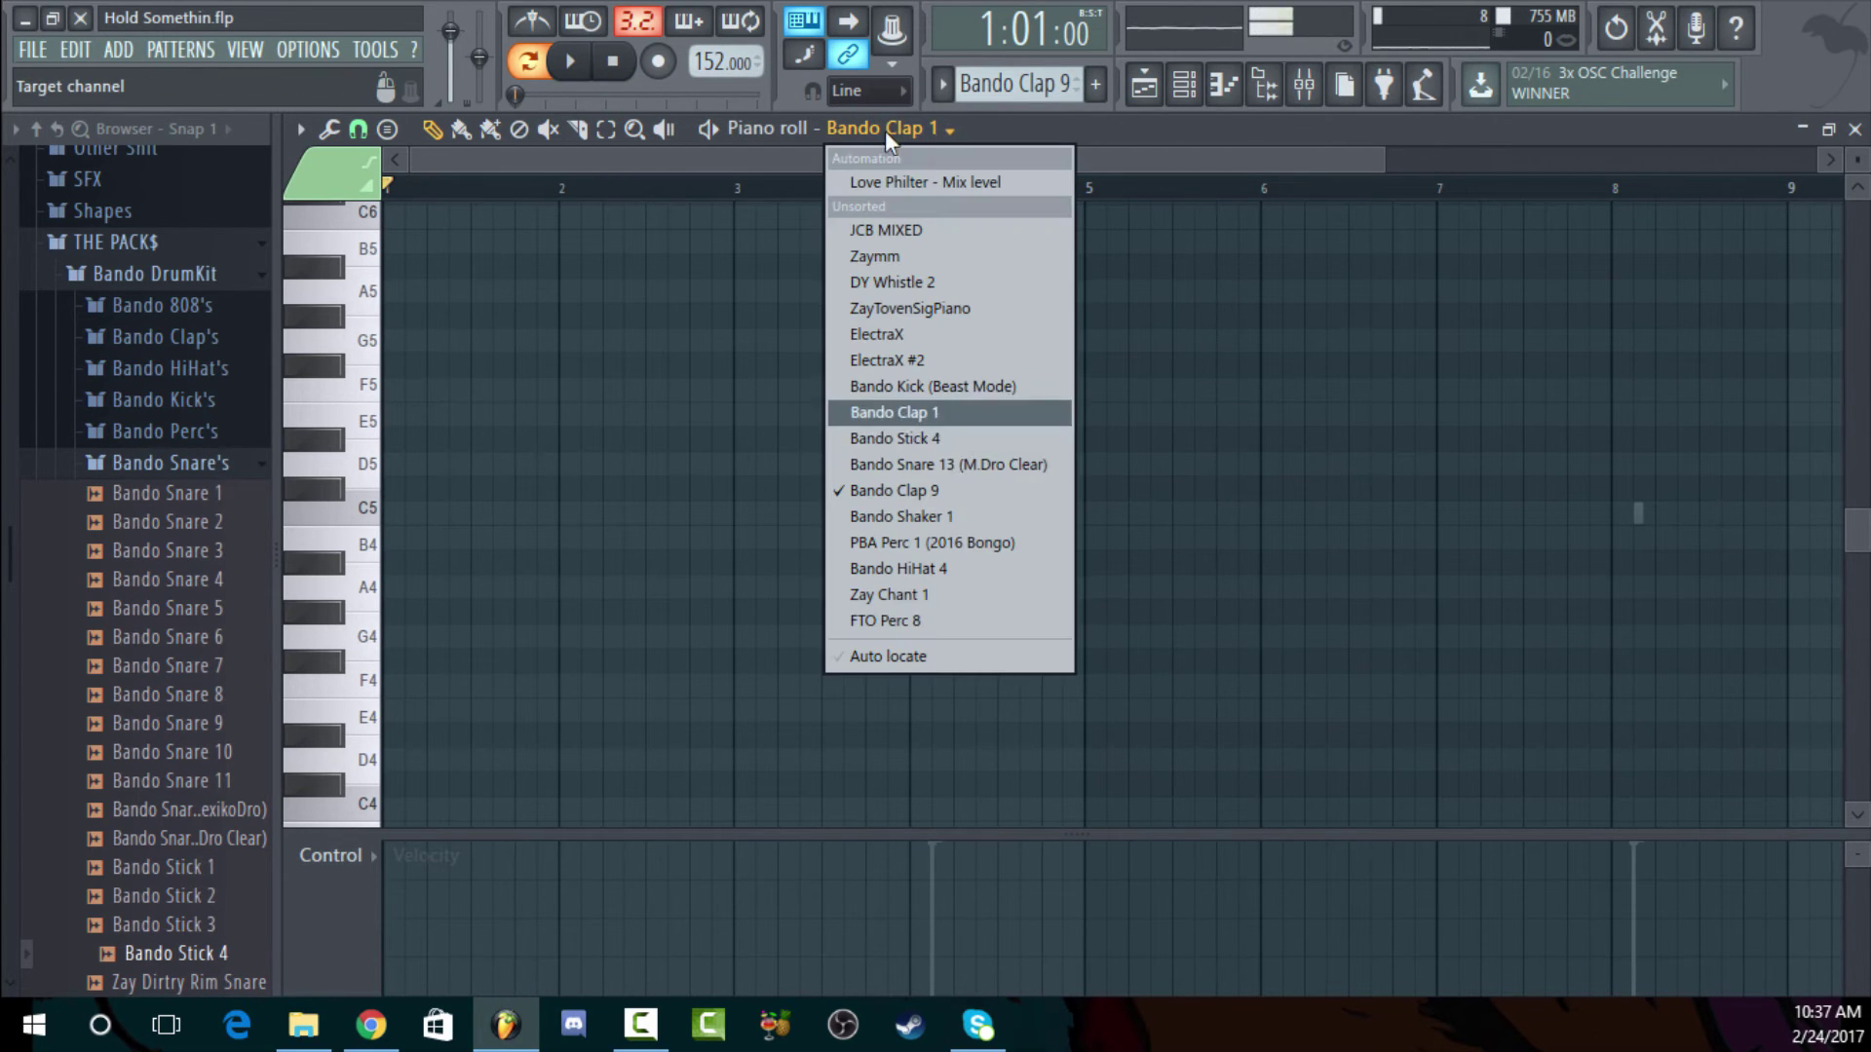
click(944, 487)
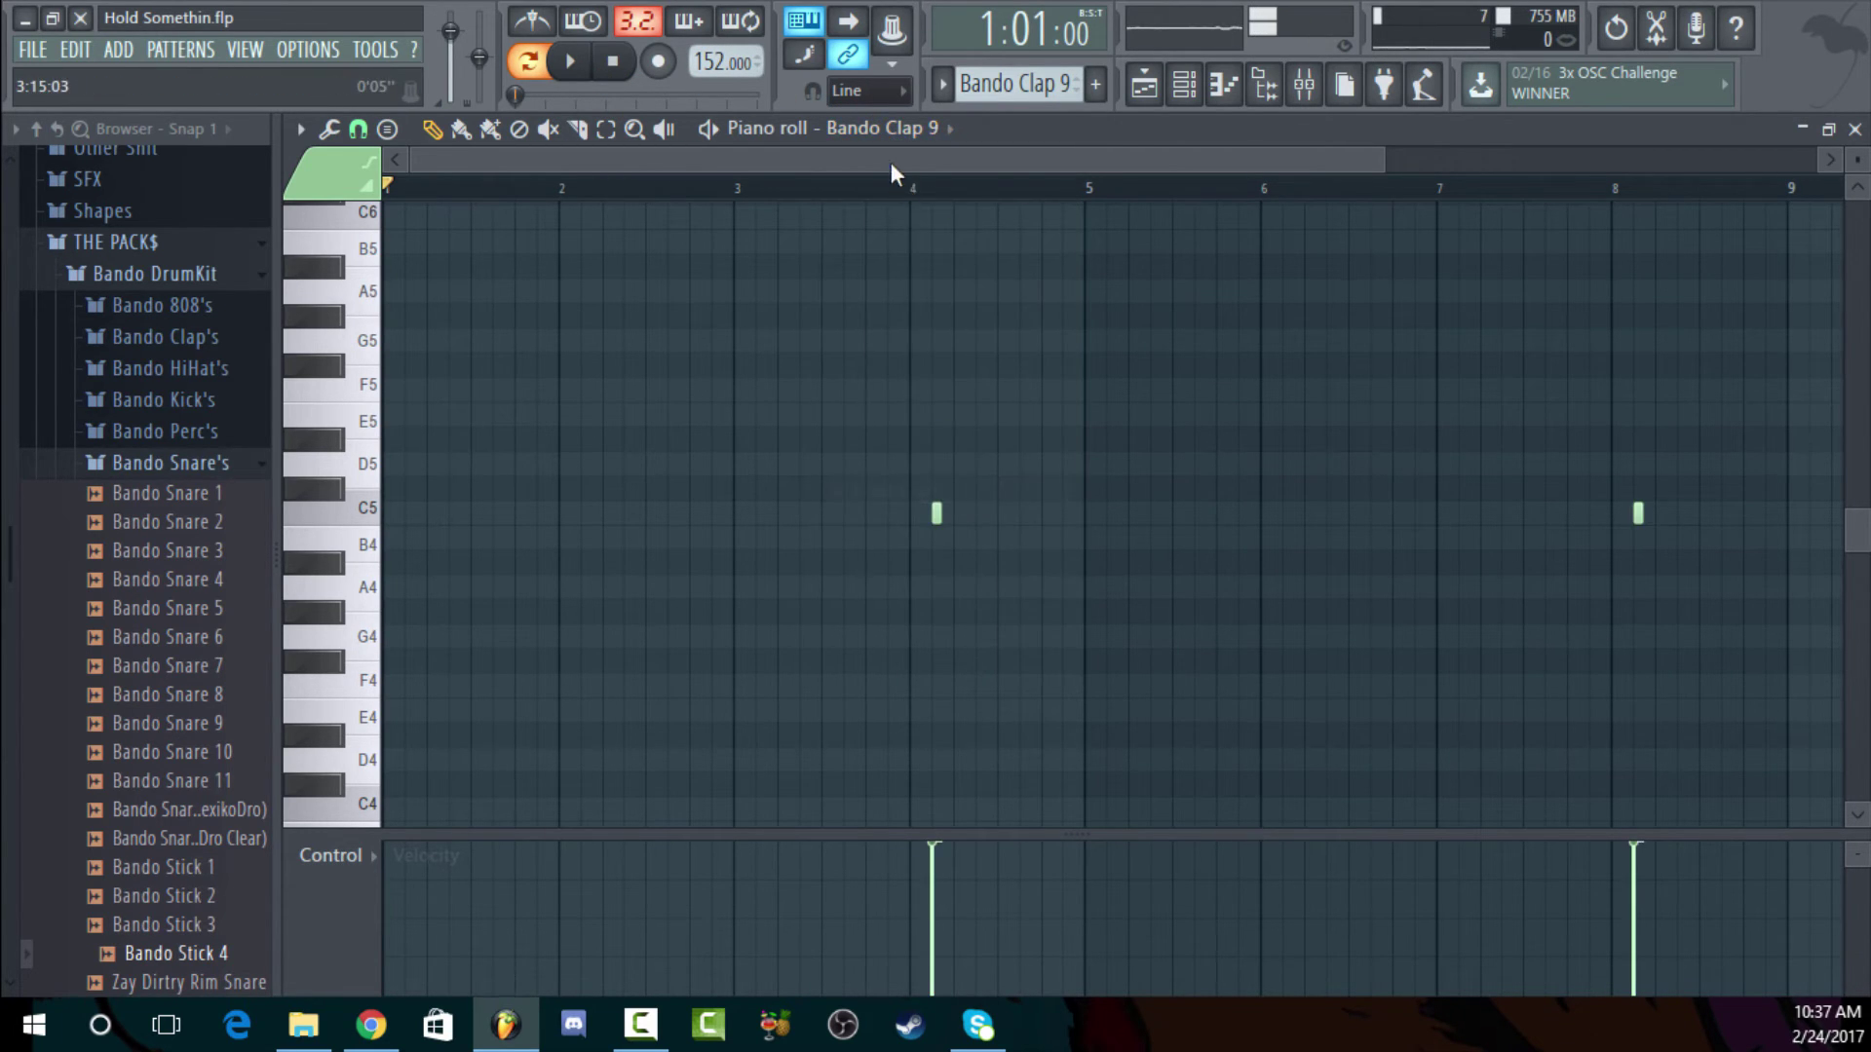
Mute the Bando Clap 1 and Bando Stick 4 tracks in the Playlist and play the beat from bar 25
click(1144, 85)
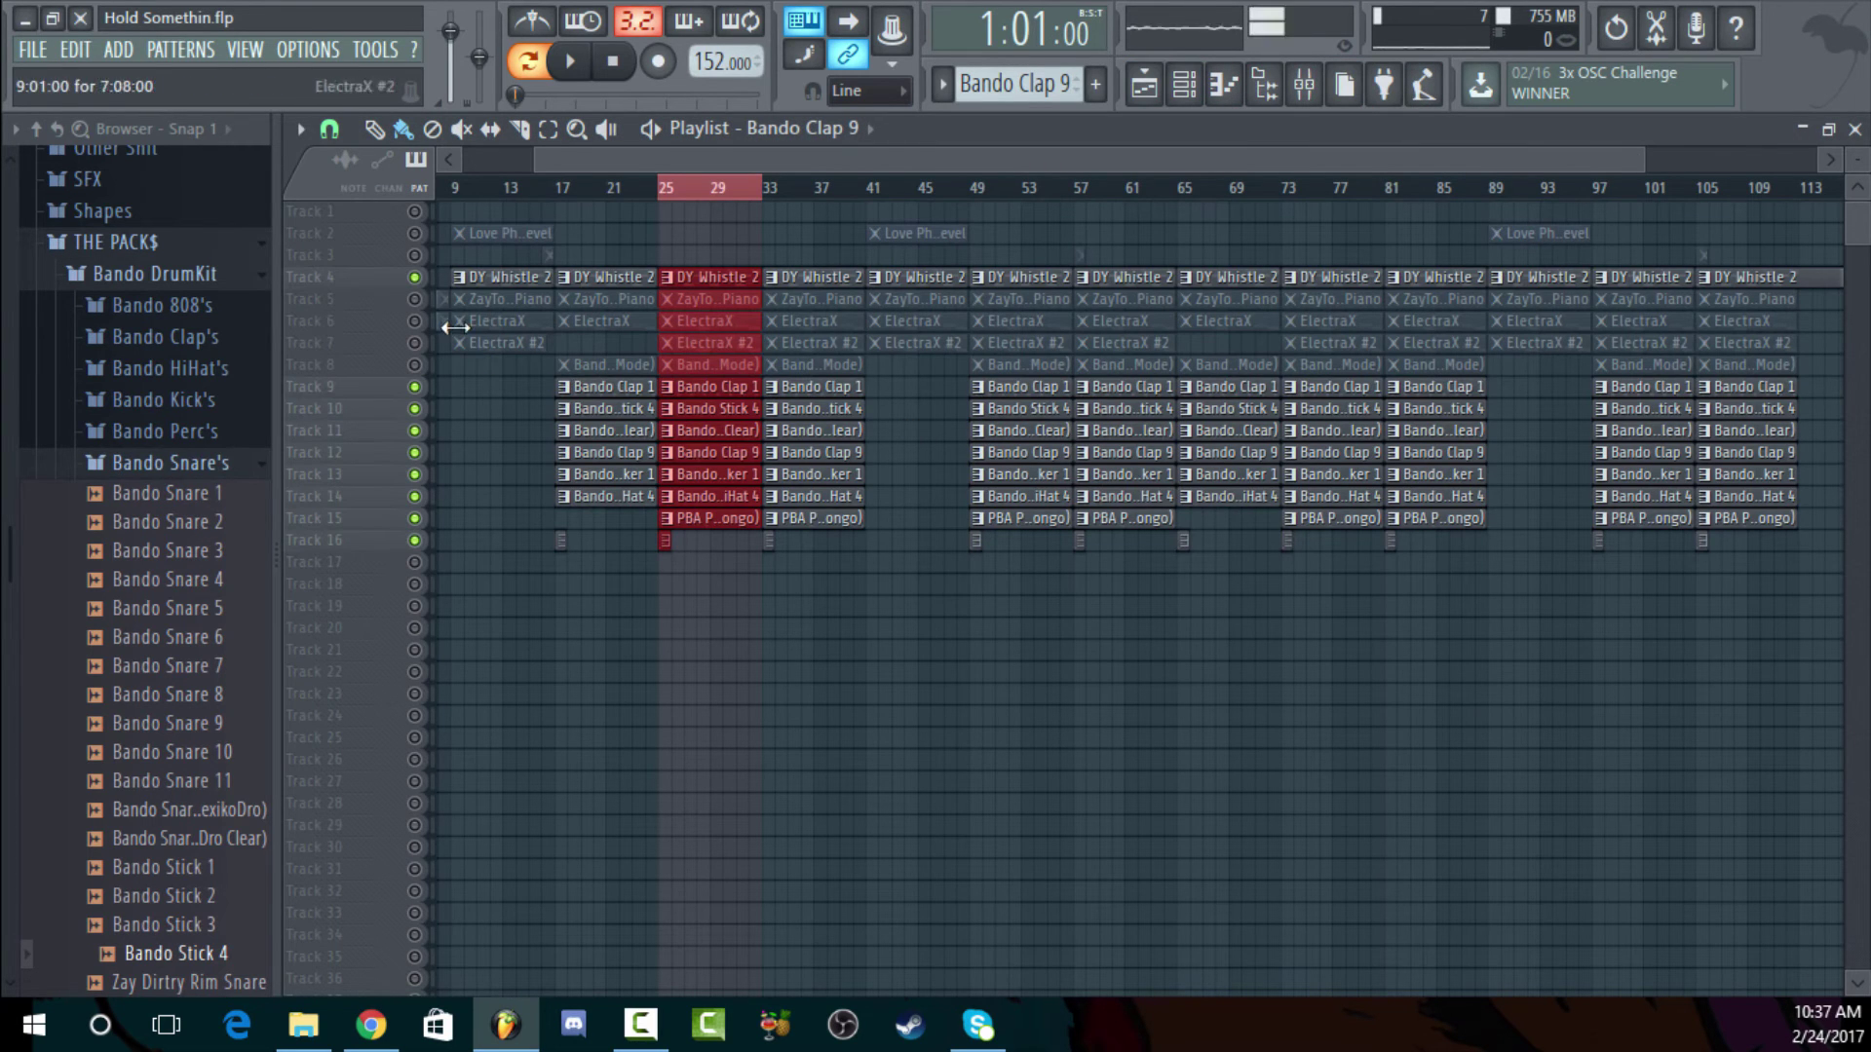
click(415, 387)
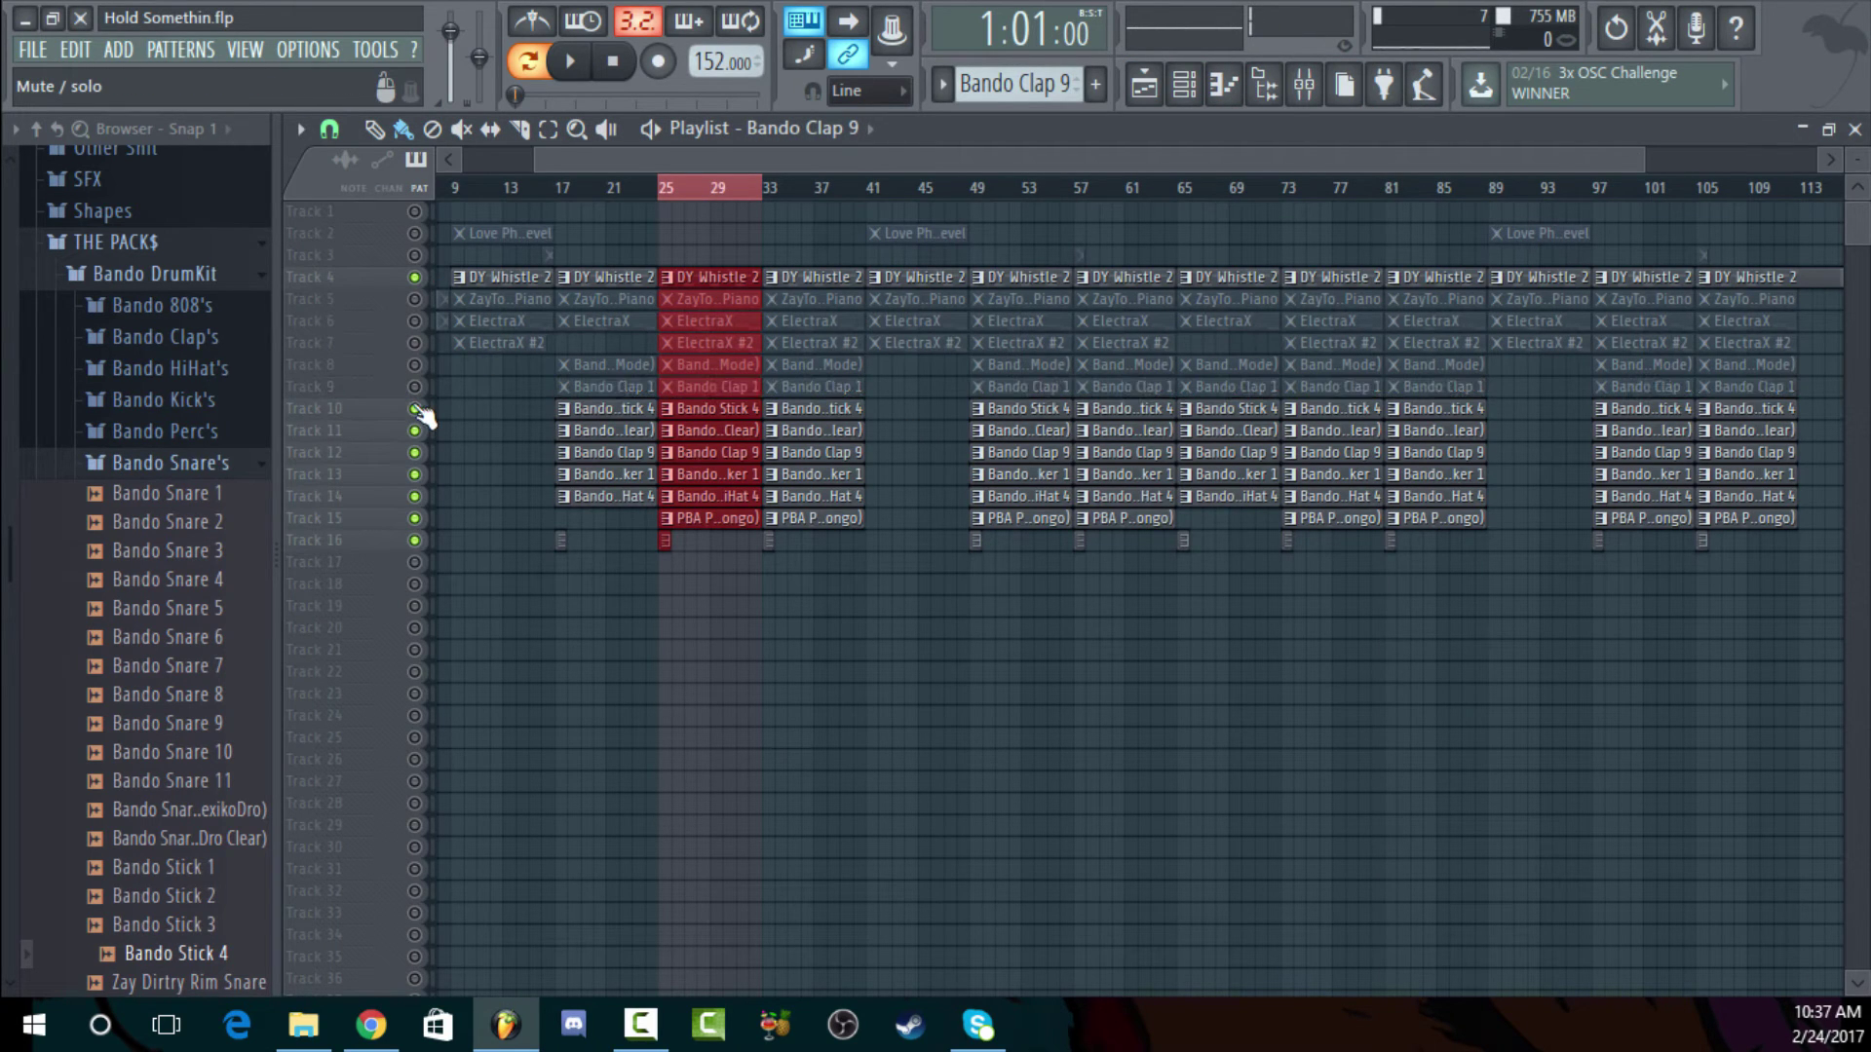
click(415, 410)
key(space)
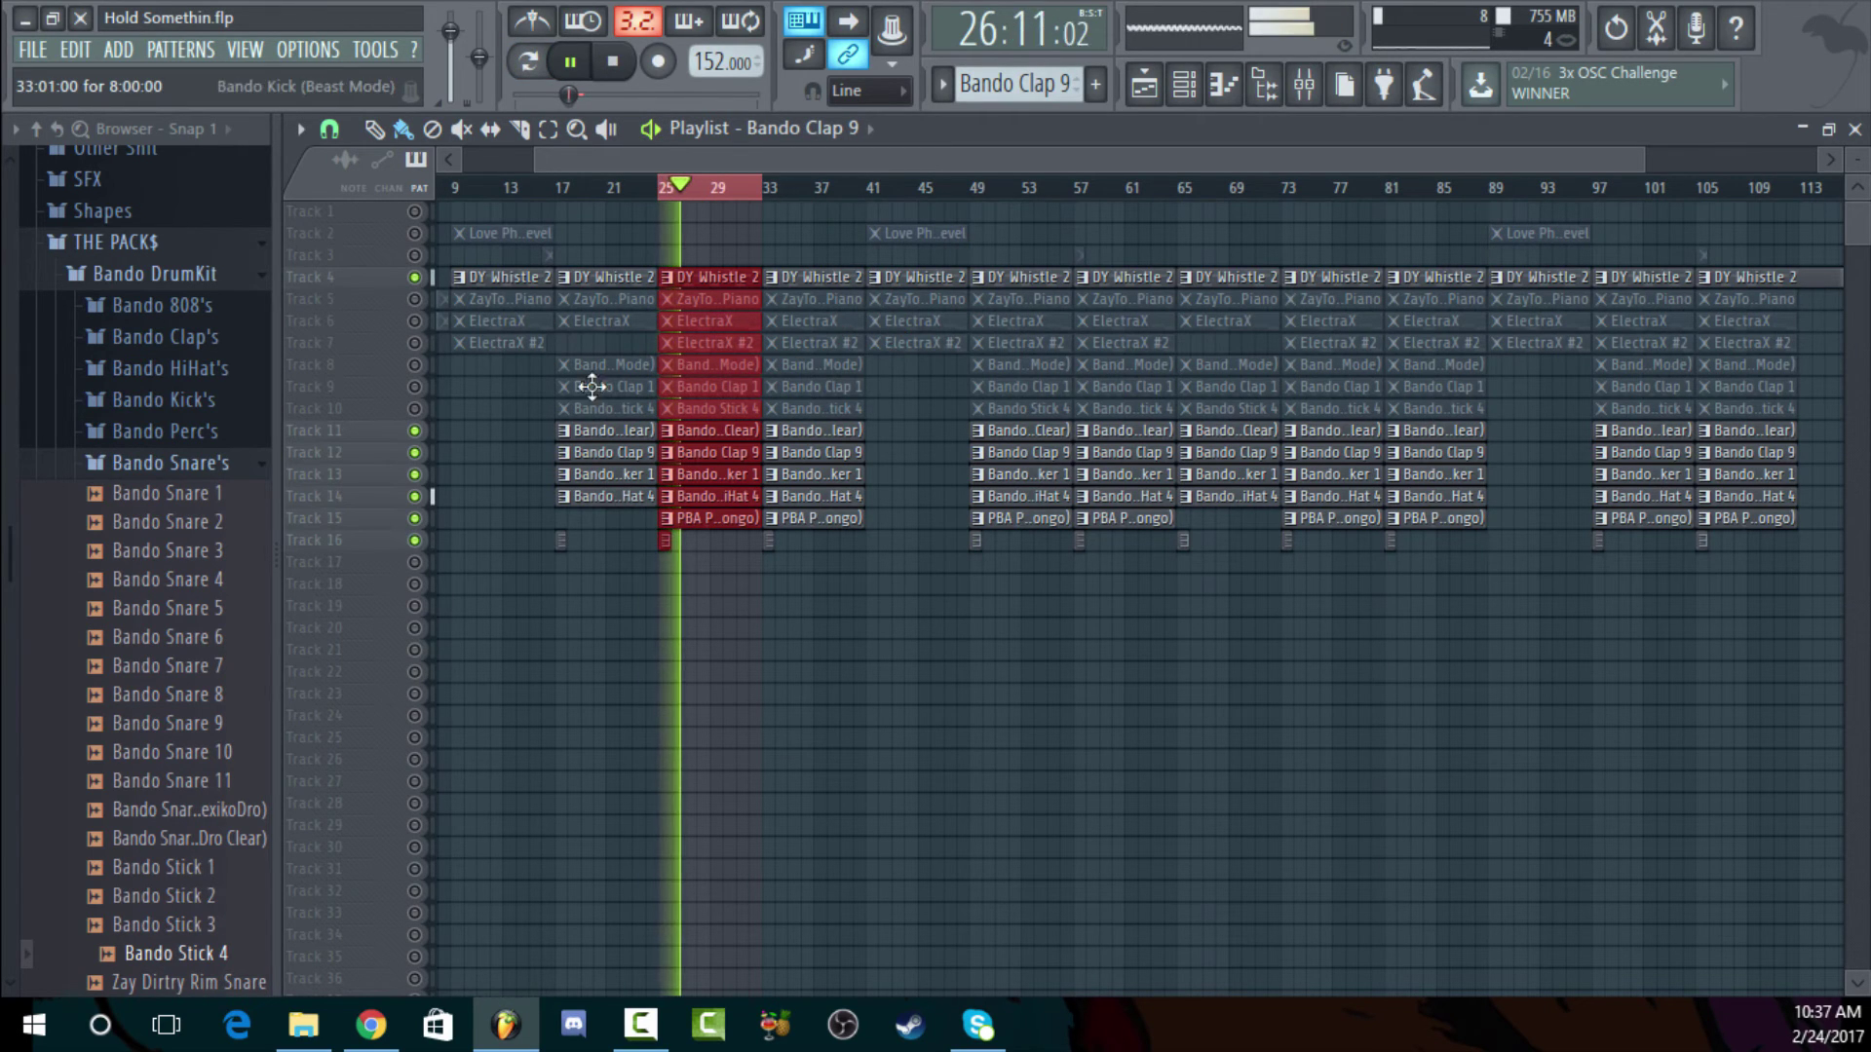
Unmute the Bando Clap 1 track during playback, and replay from bar 25 with Bando Stick 4 unmuted as well
click(415, 387)
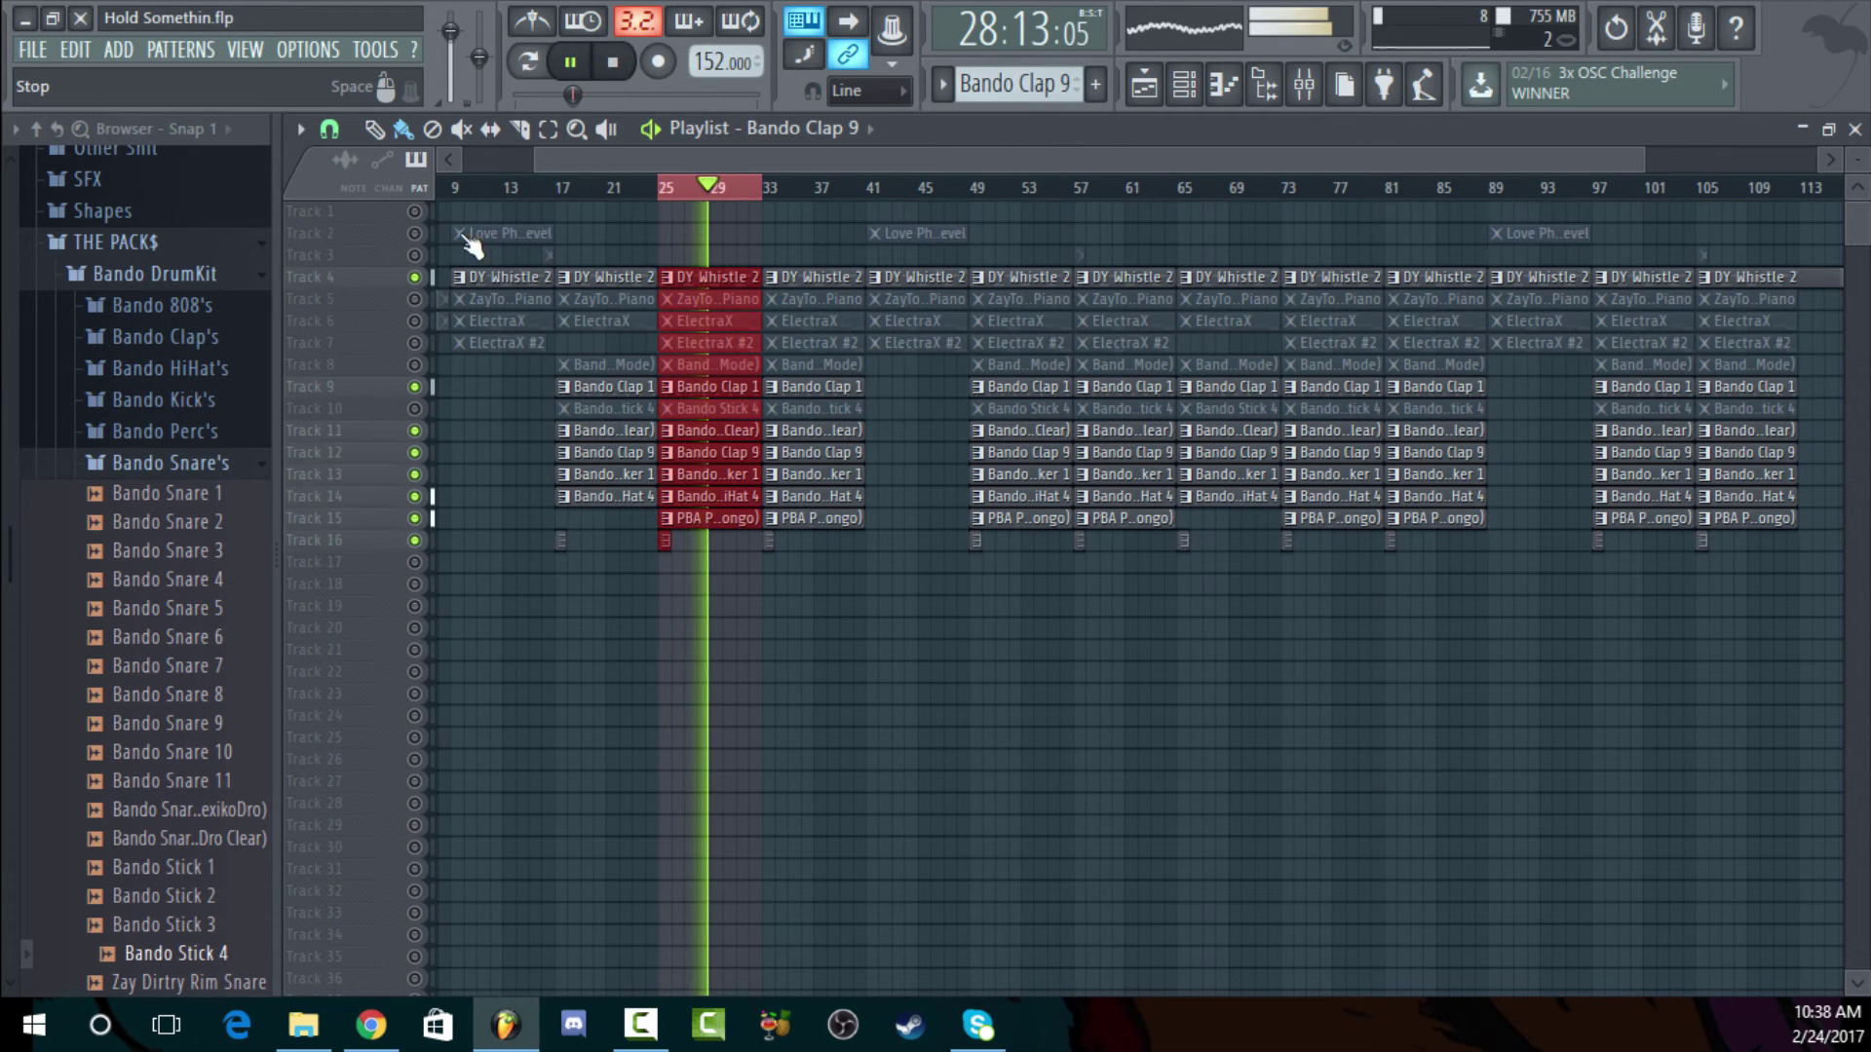
key(space)
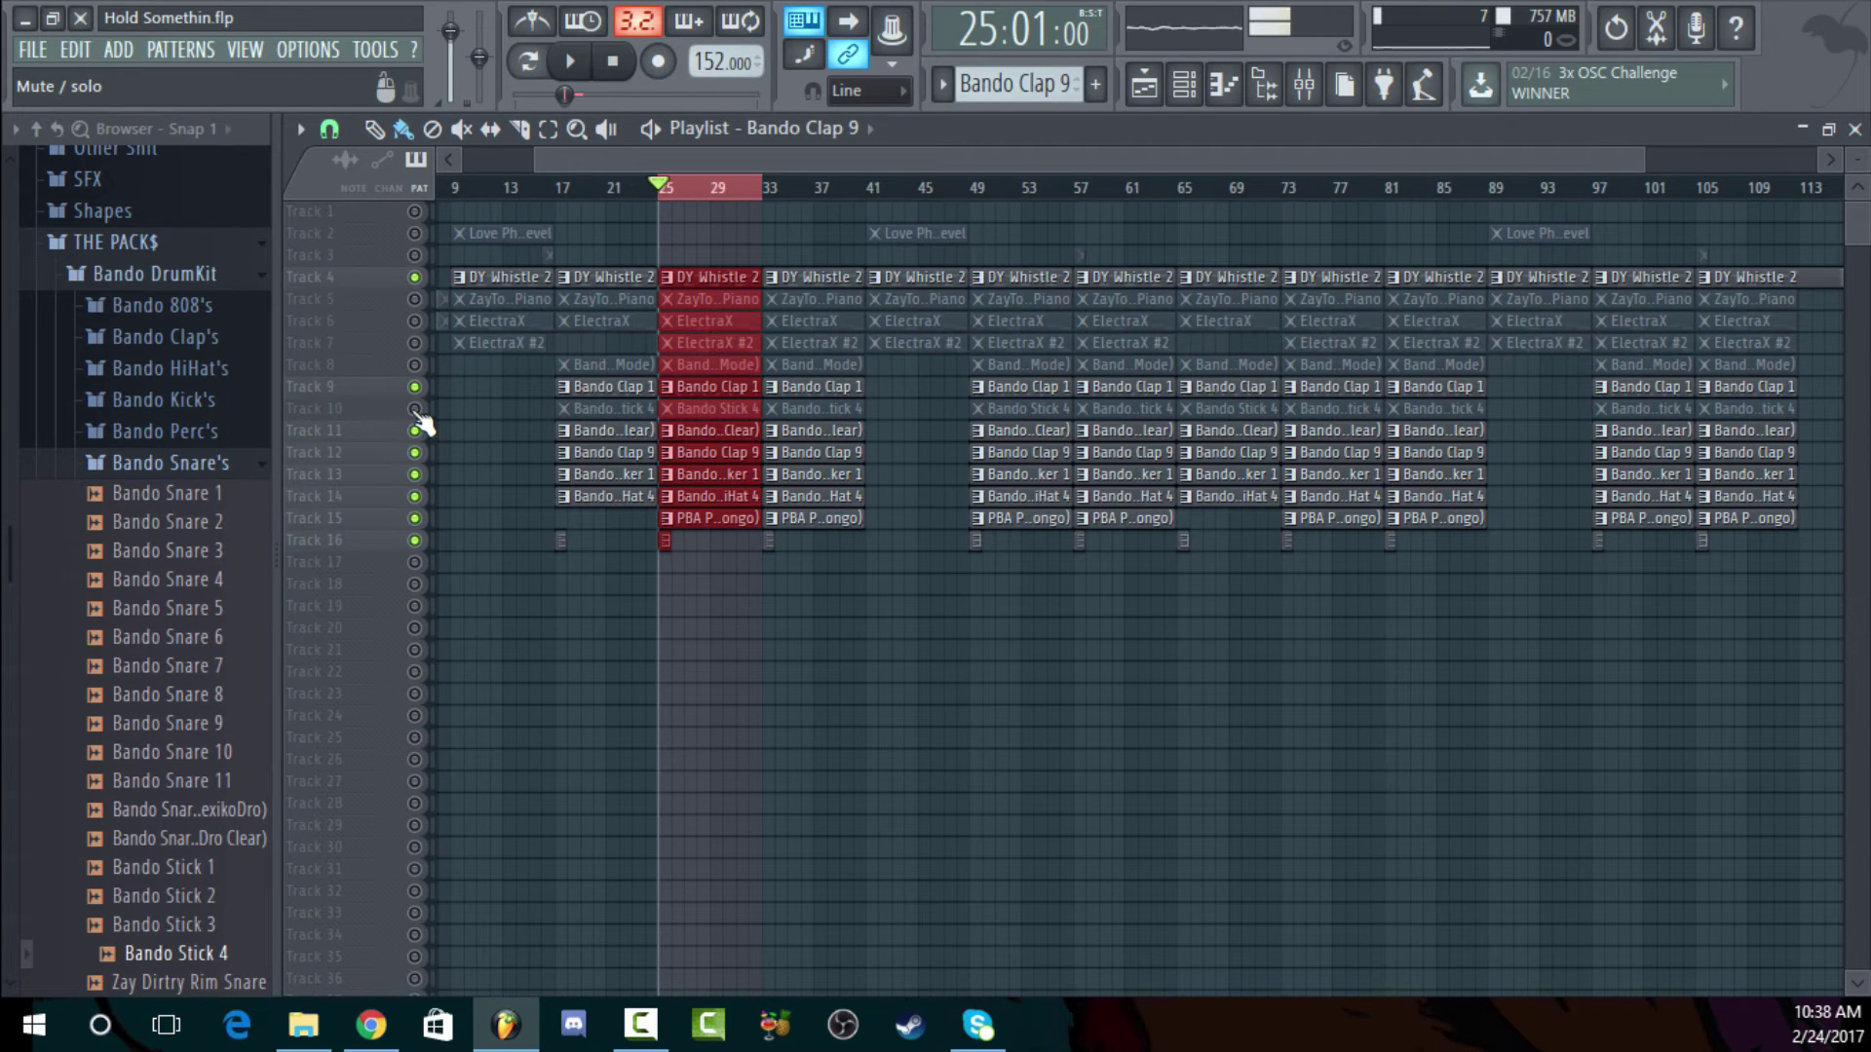
click(414, 408)
key(space)
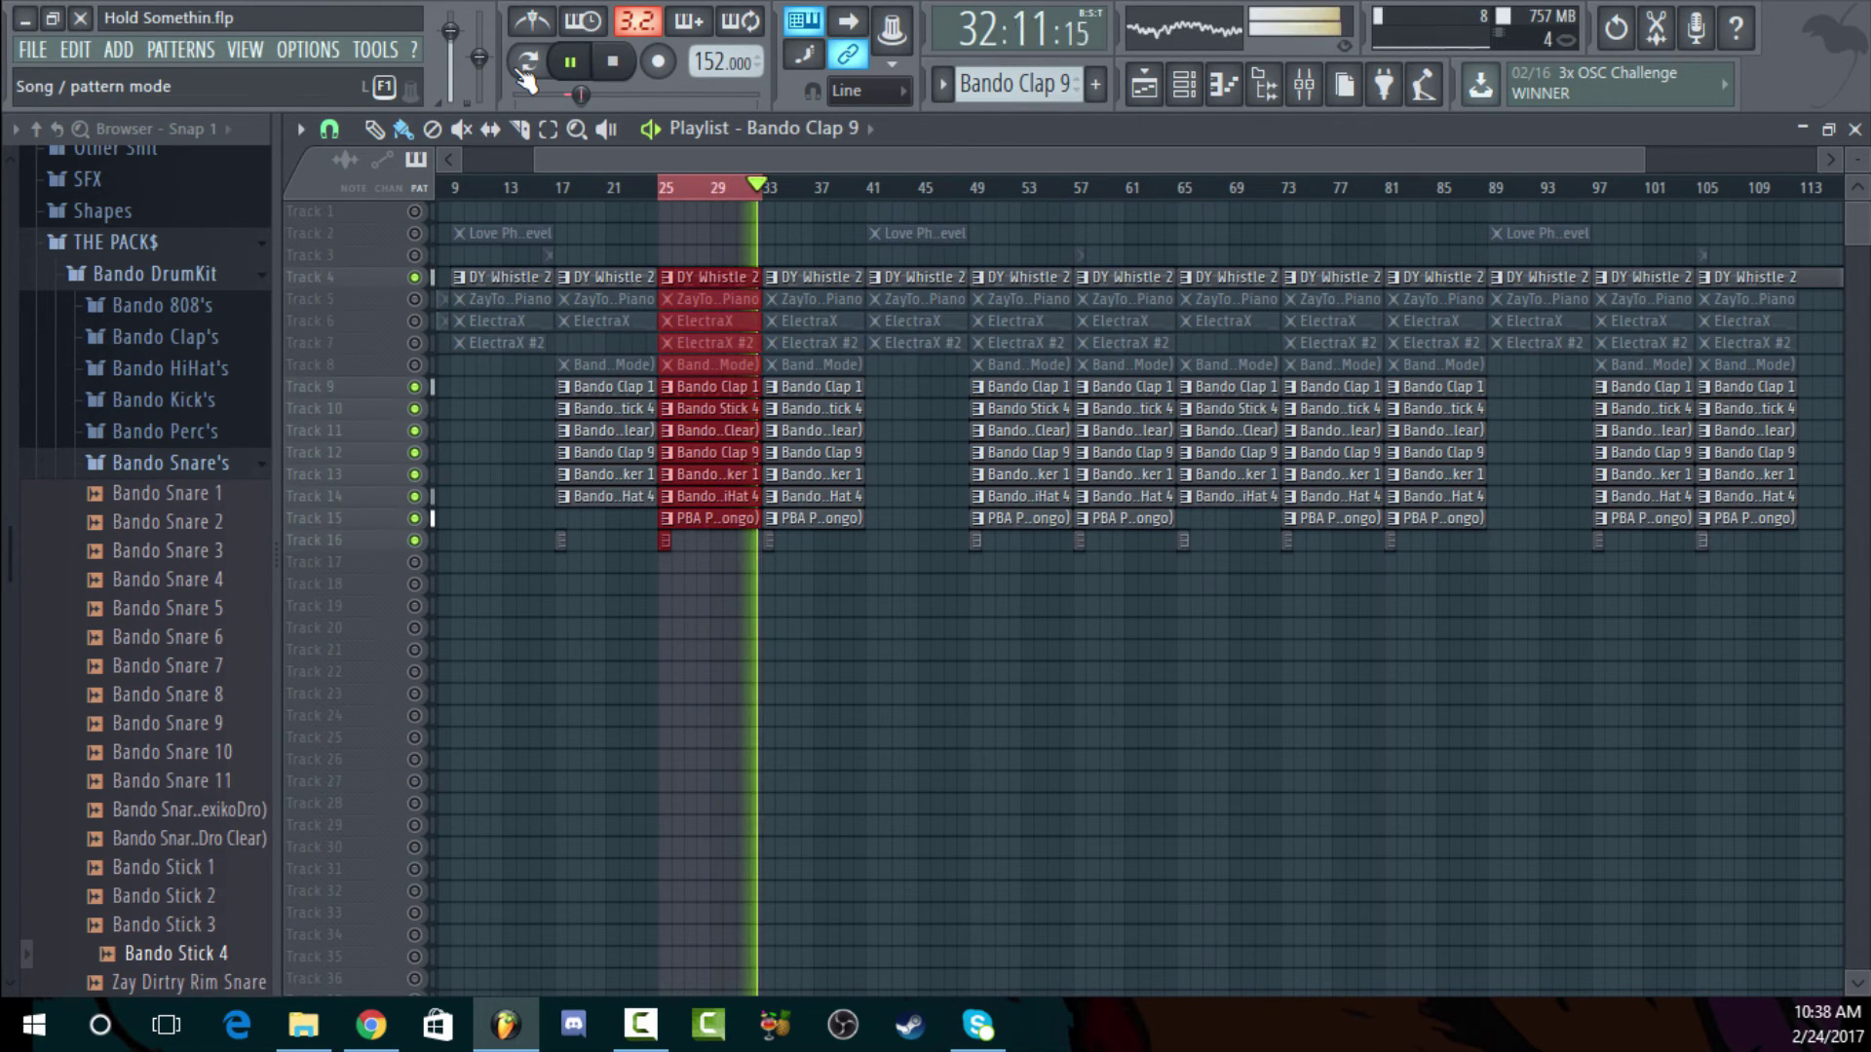
key(space)
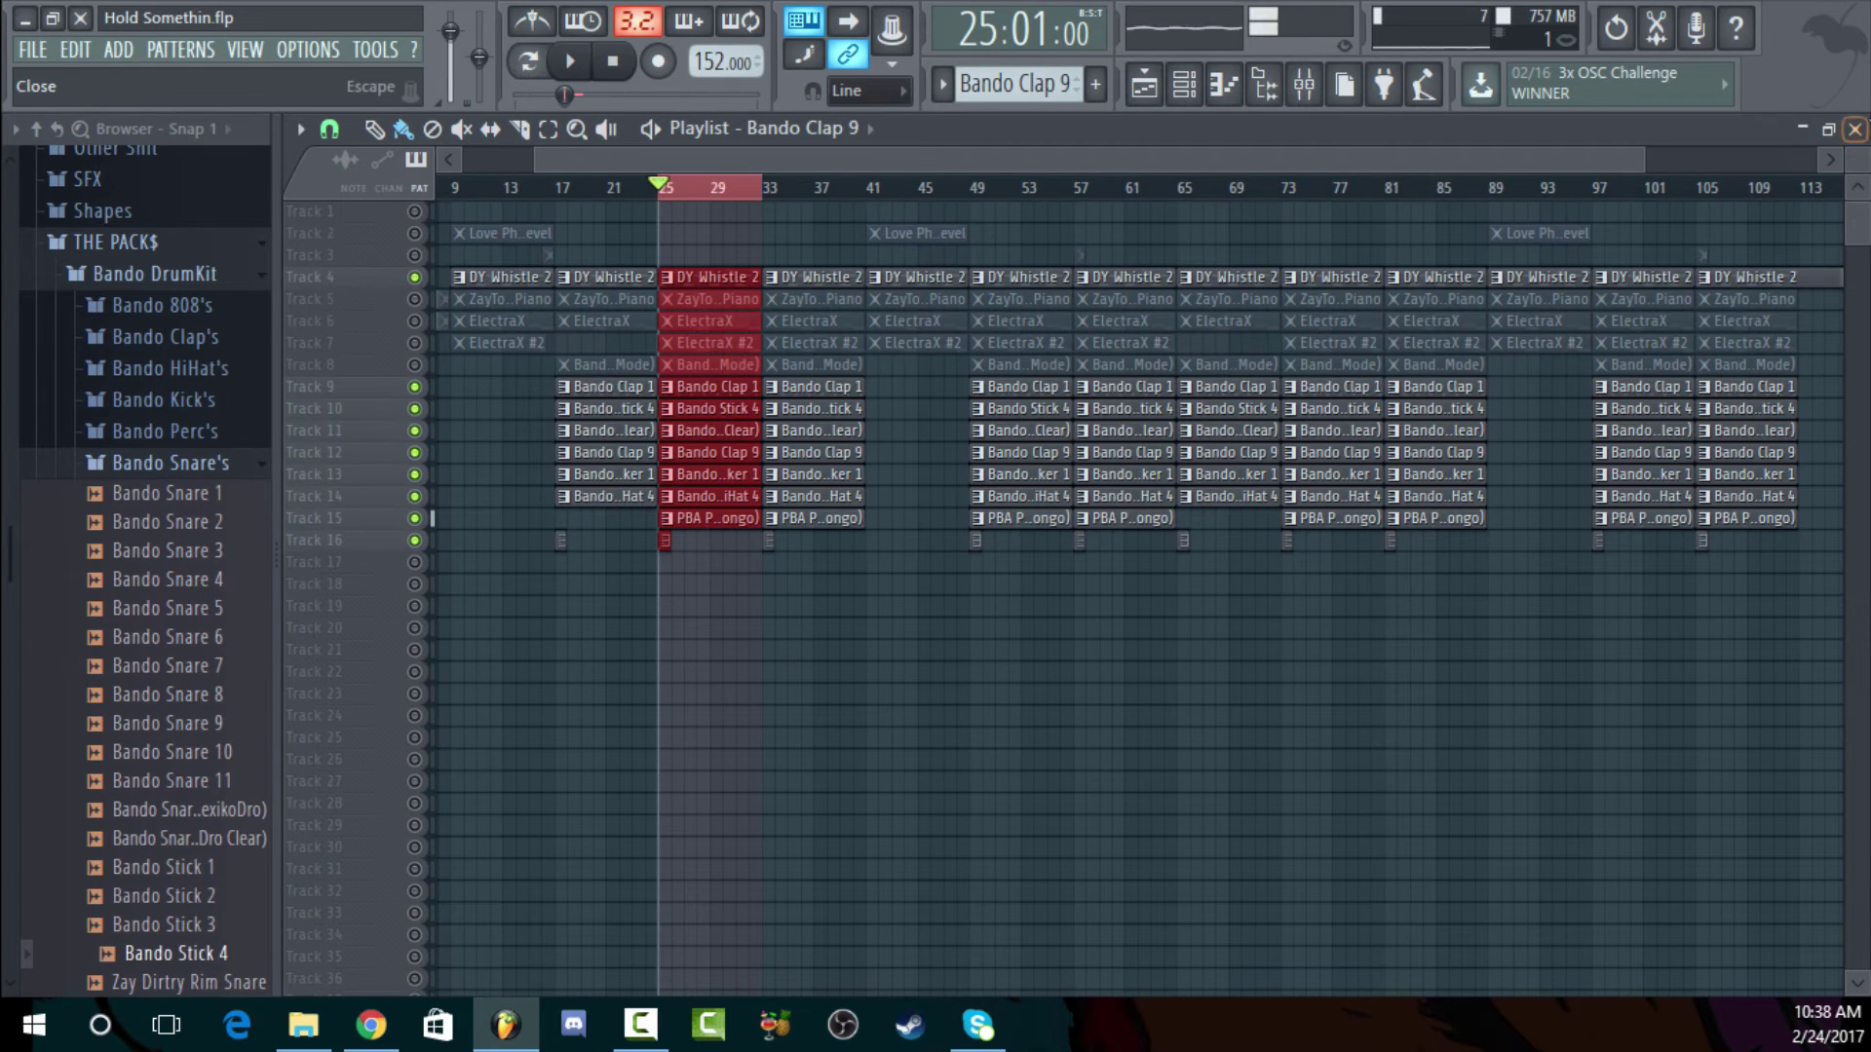
Leave the Playlist and display the Bando Shaker 1 pattern's notes in the piano roll
click(1855, 128)
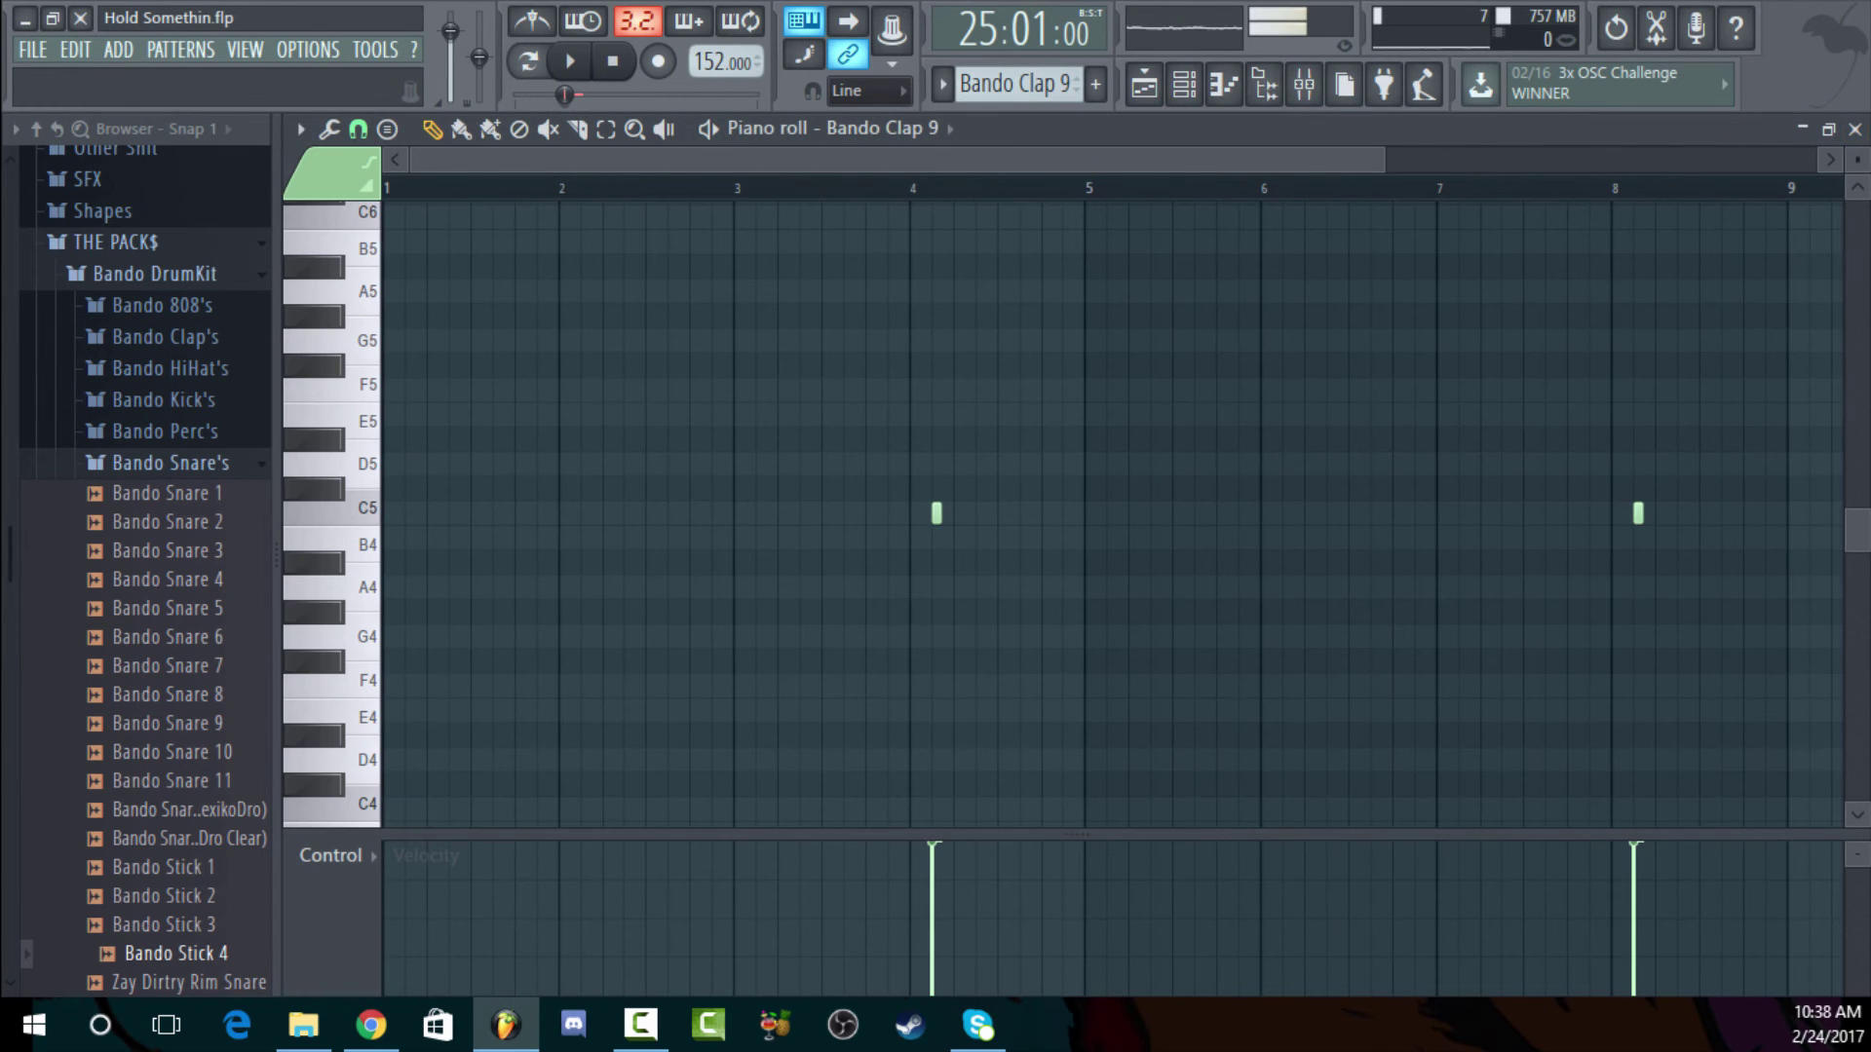
click(1855, 128)
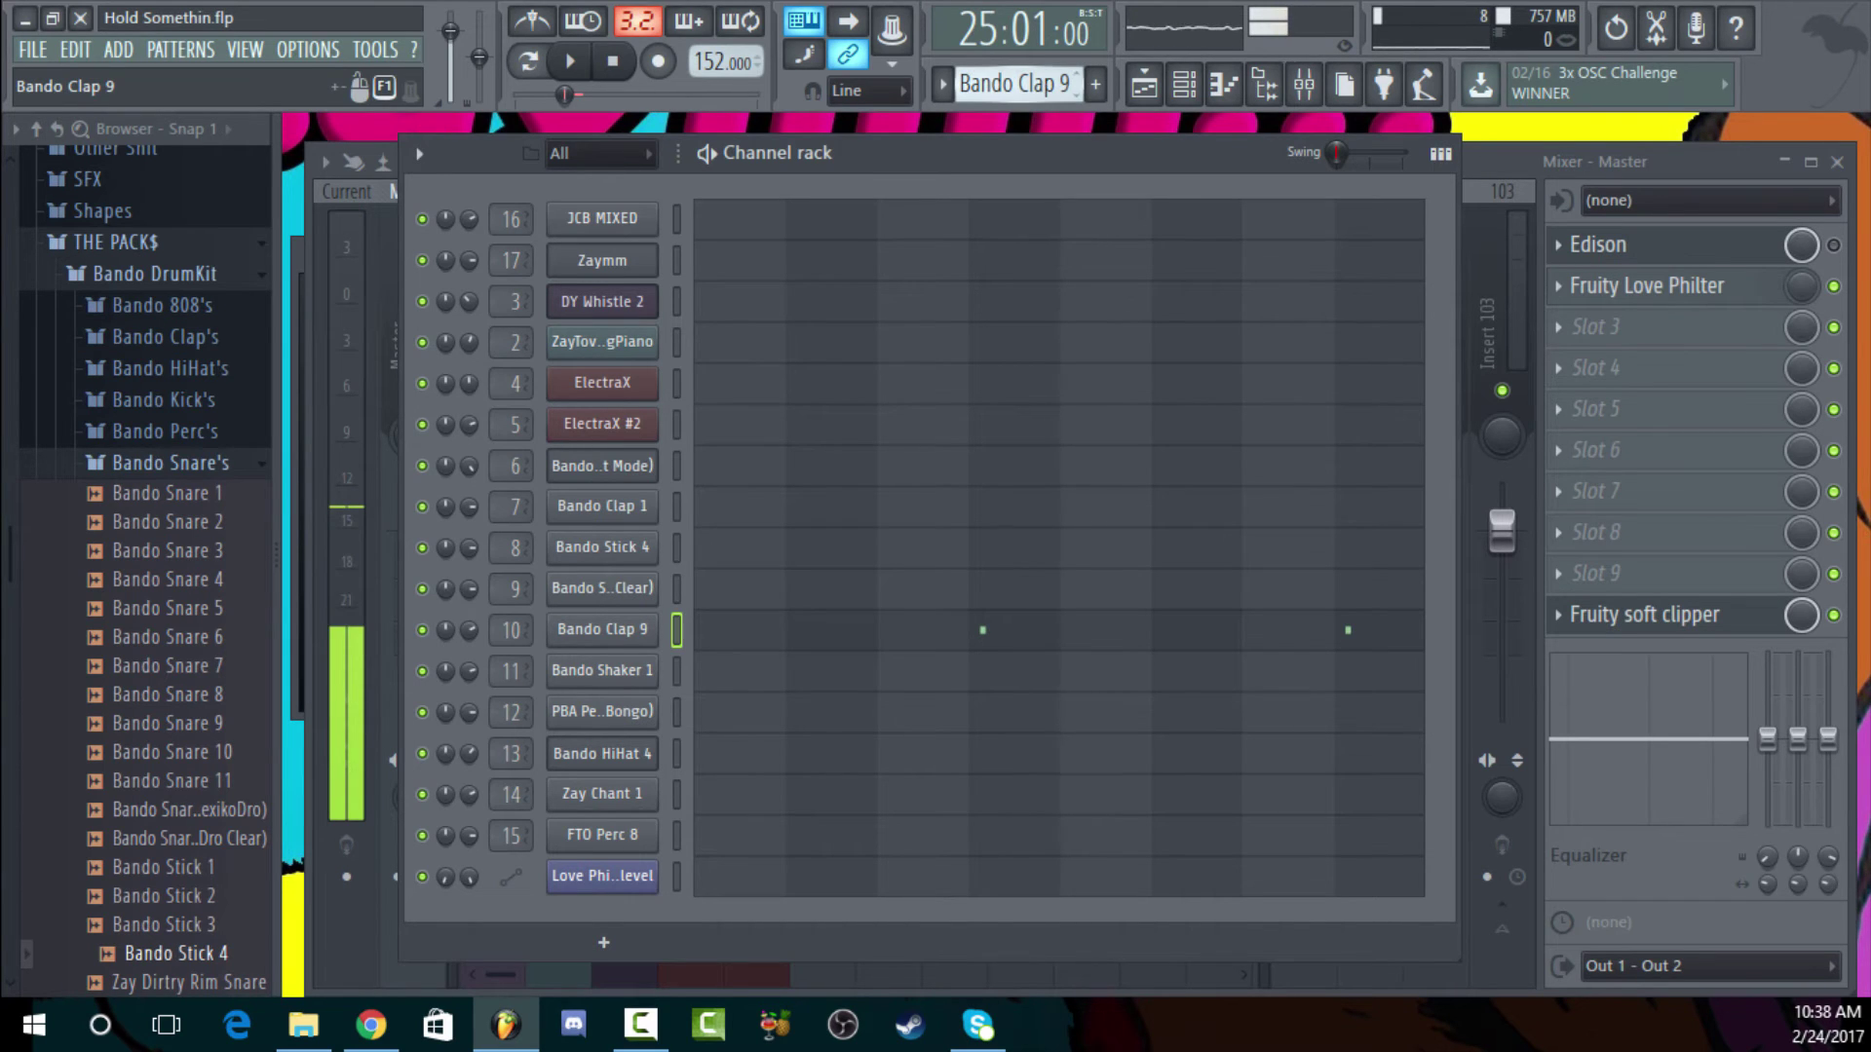
scroll(1041, 91, down, 1)
click(993, 663)
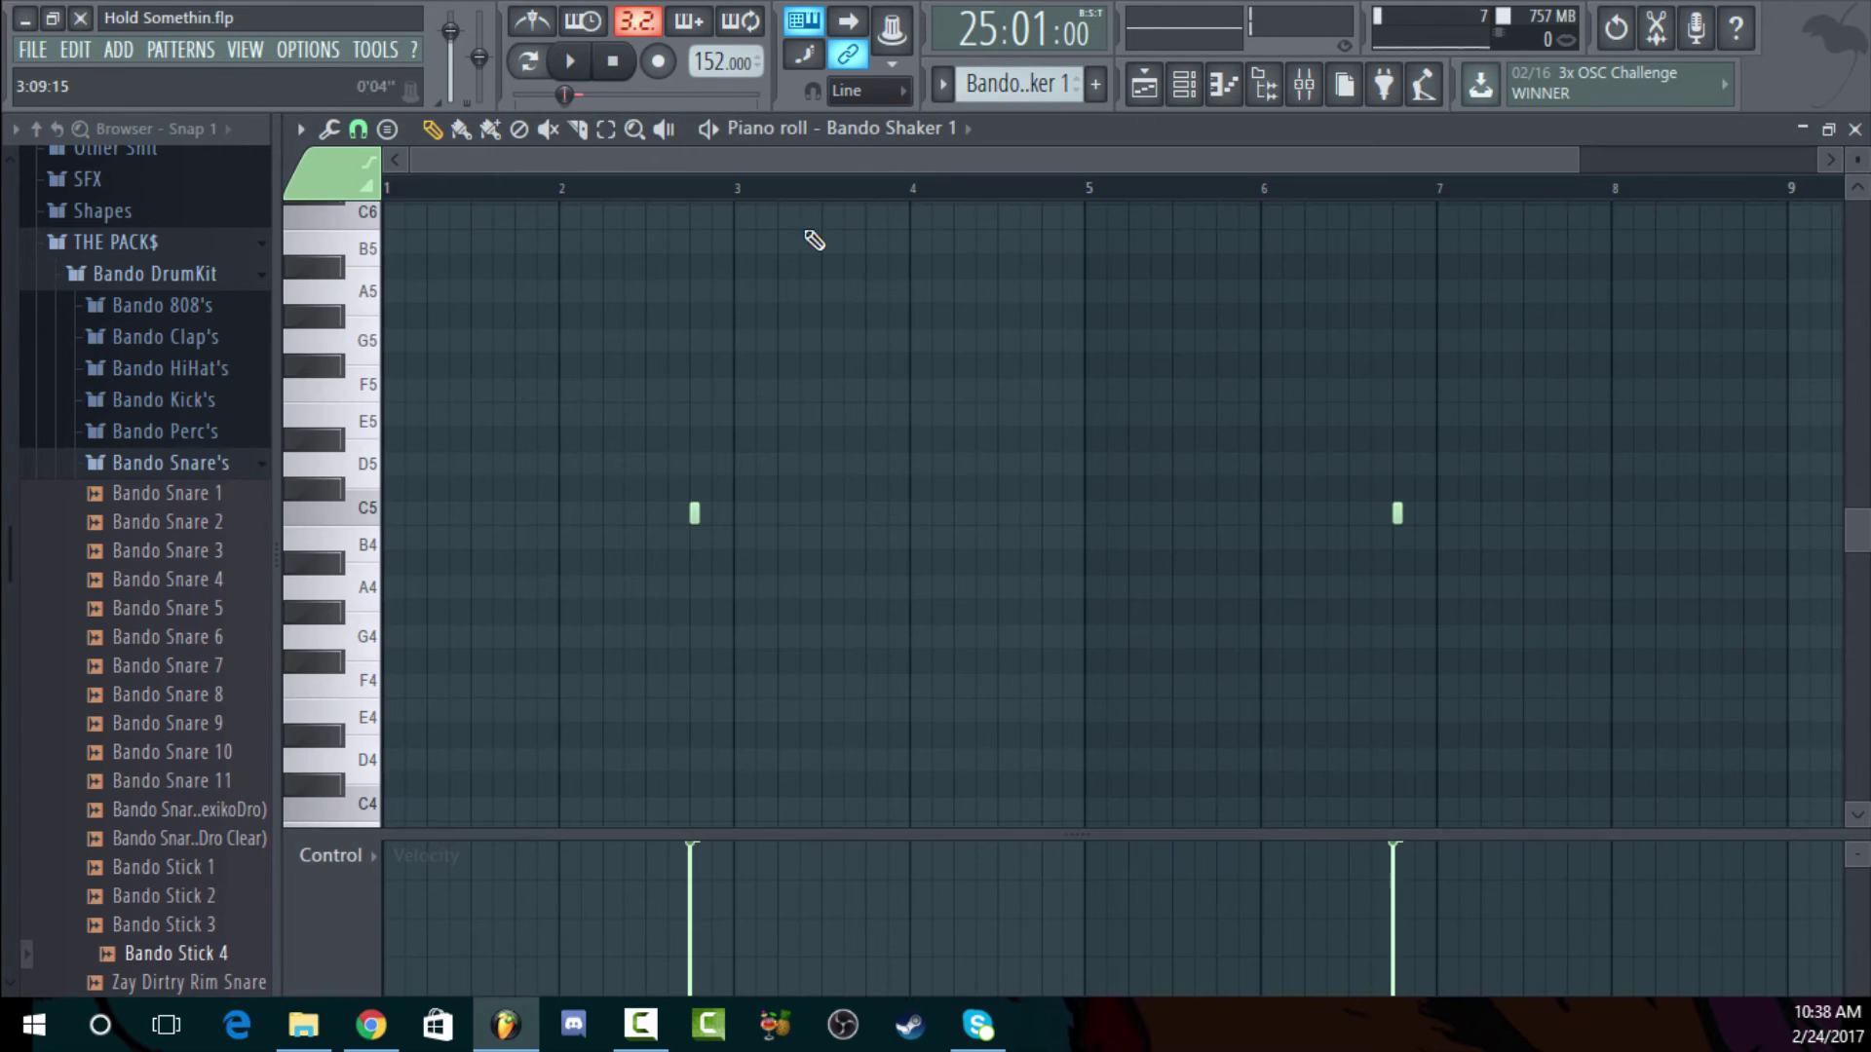
Unmute the ZayTovenSigPiano track in the Playlist and play the beat briefly from bar 25
click(1144, 85)
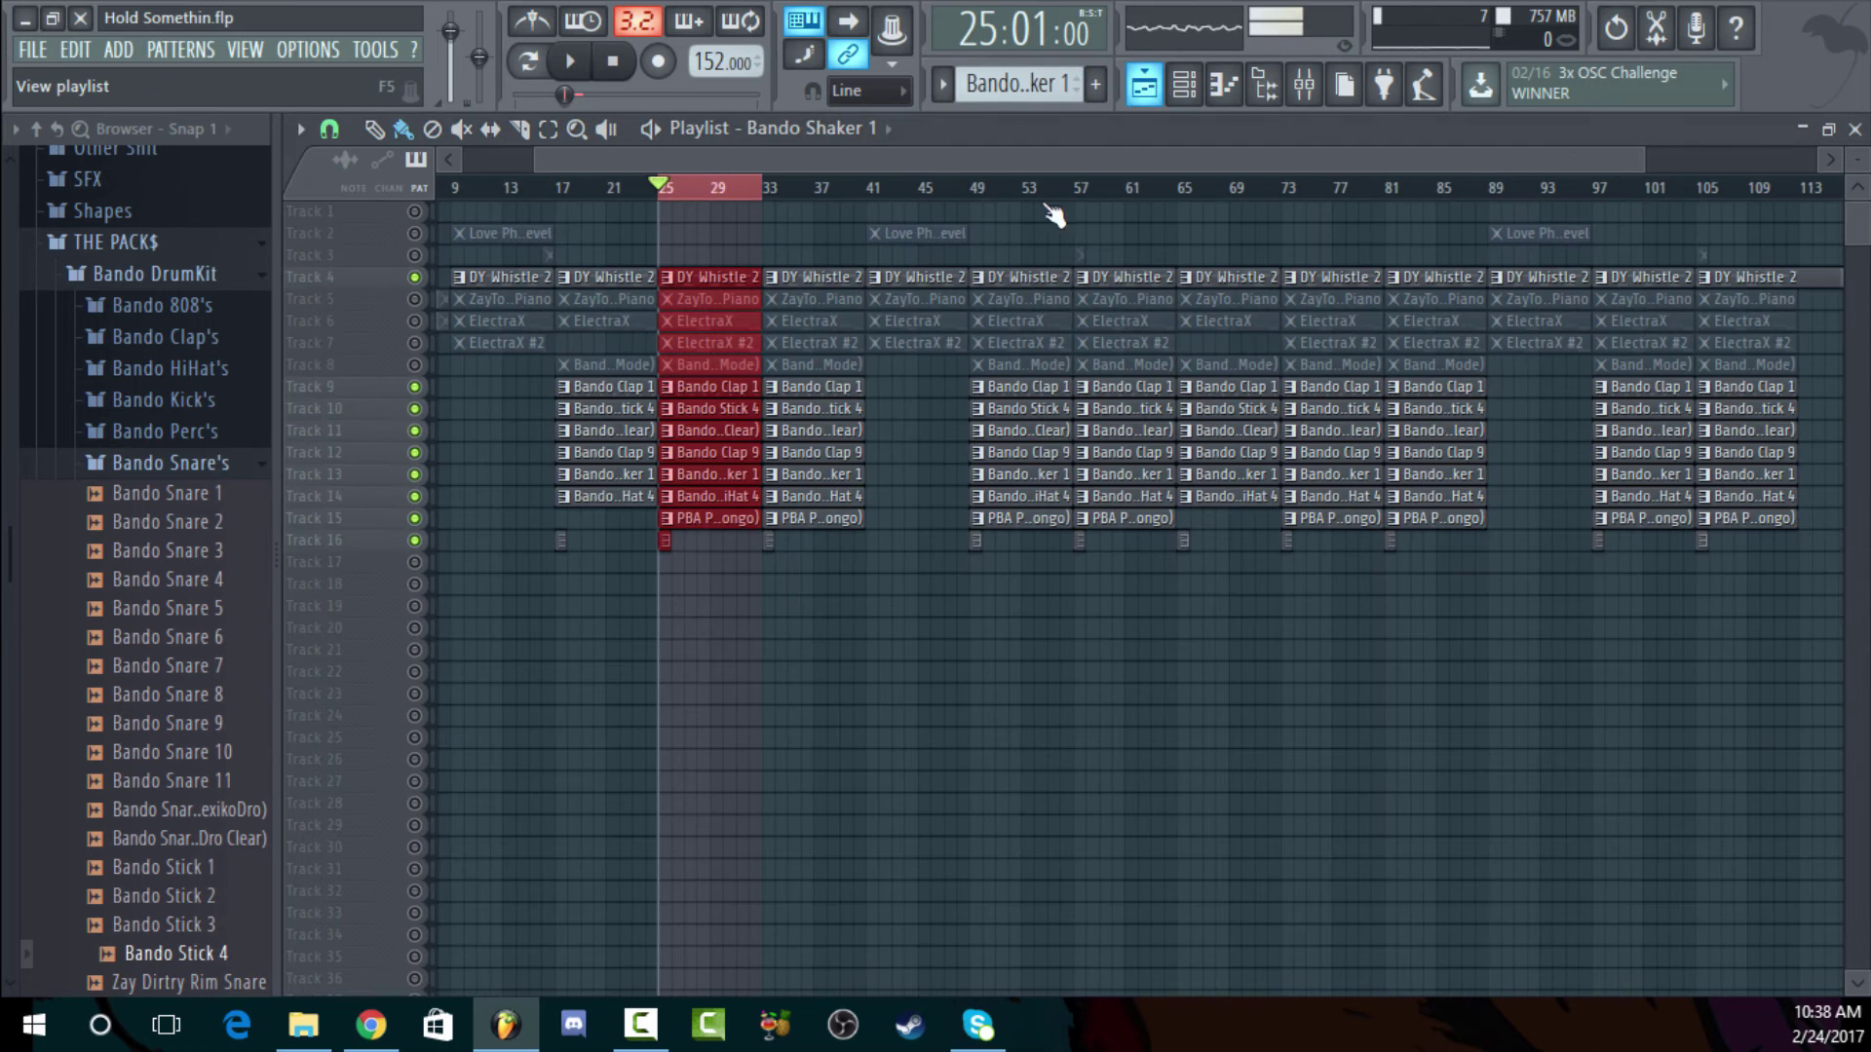
click(415, 299)
key(space)
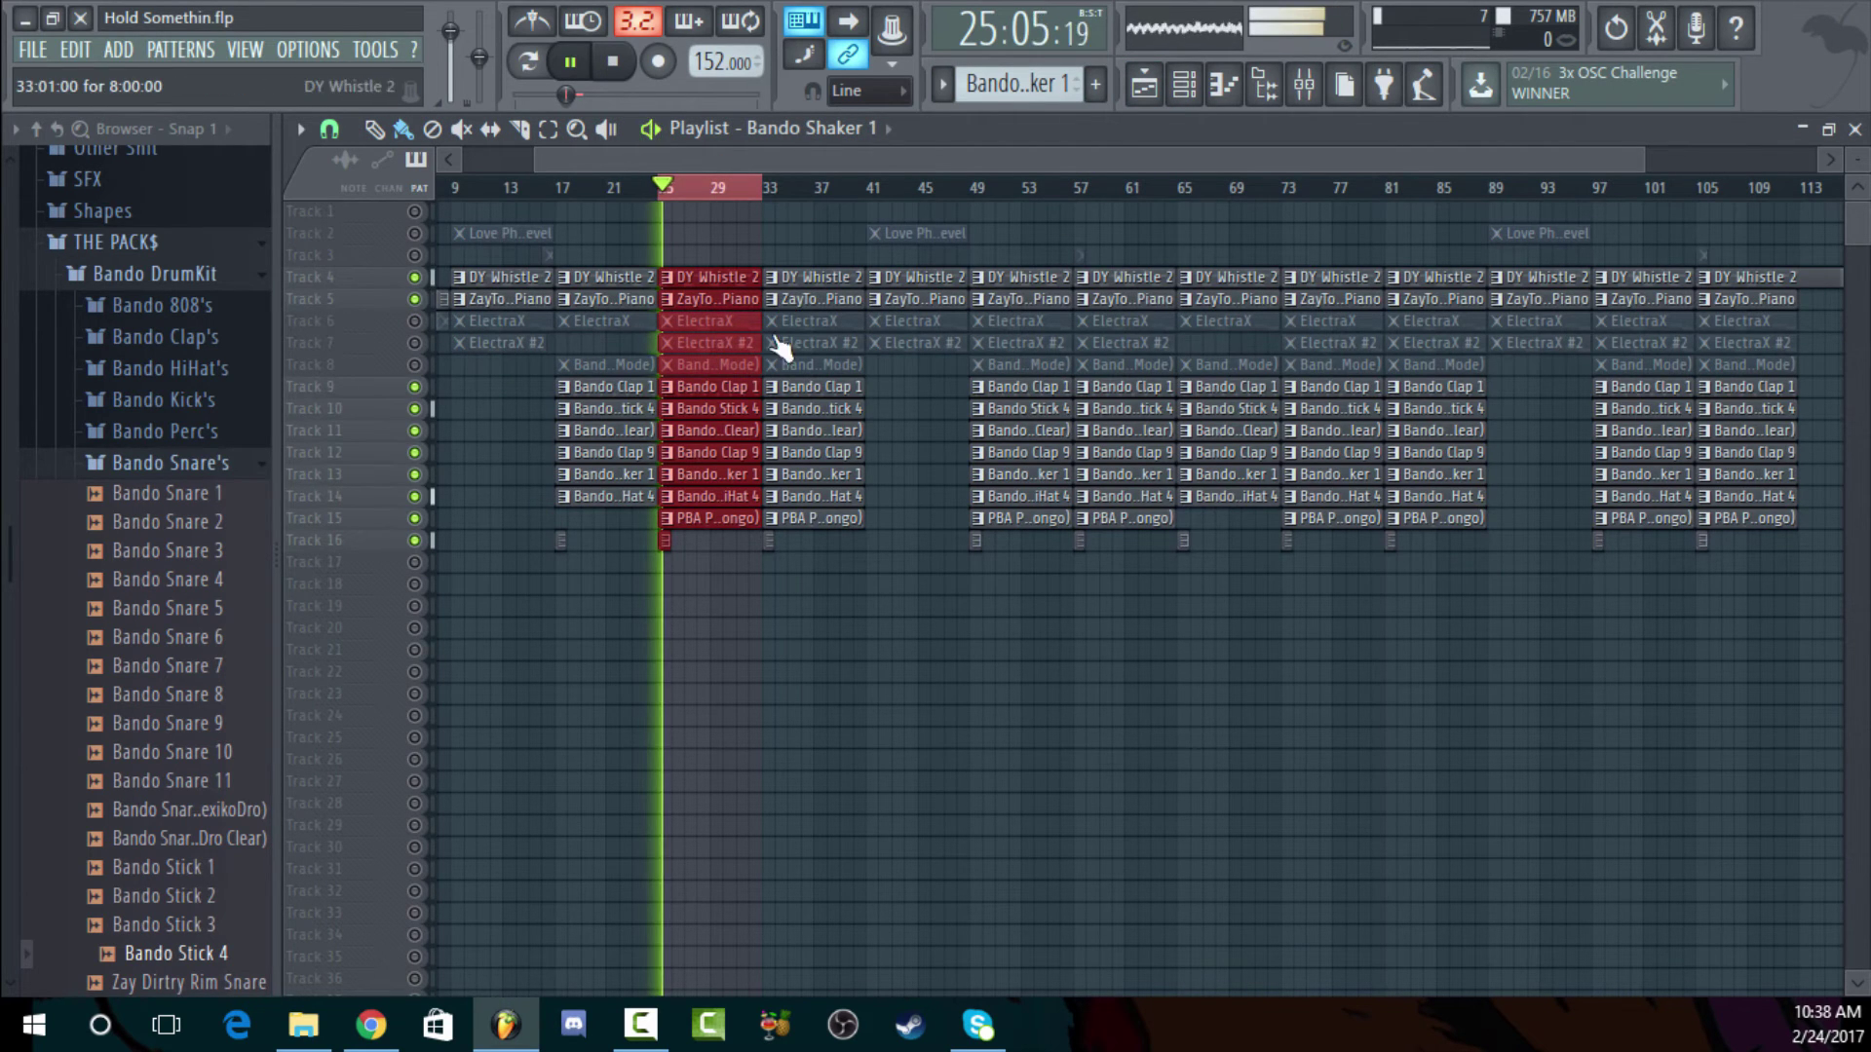
click(631, 67)
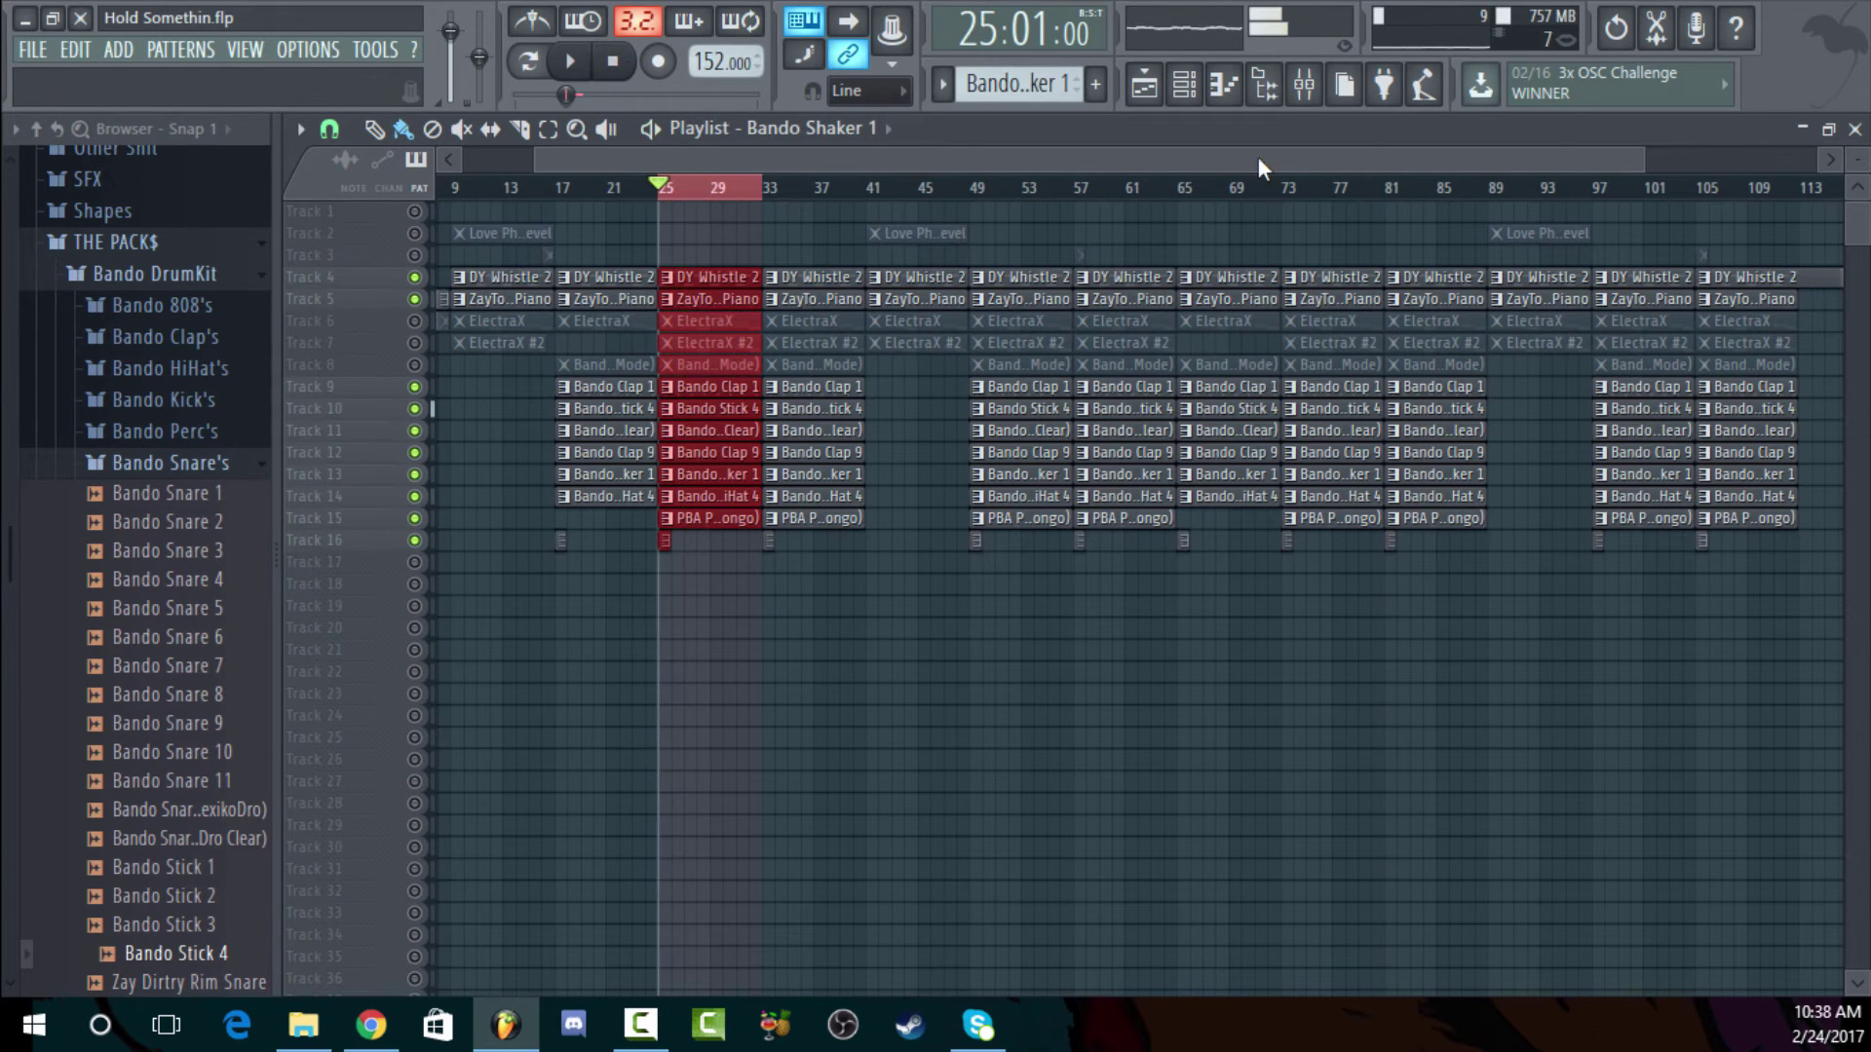
Mark bars 1 to 4, then just bars 1 to 2, of the Bando Shaker 1 pattern and play it in the piano roll
click(1855, 130)
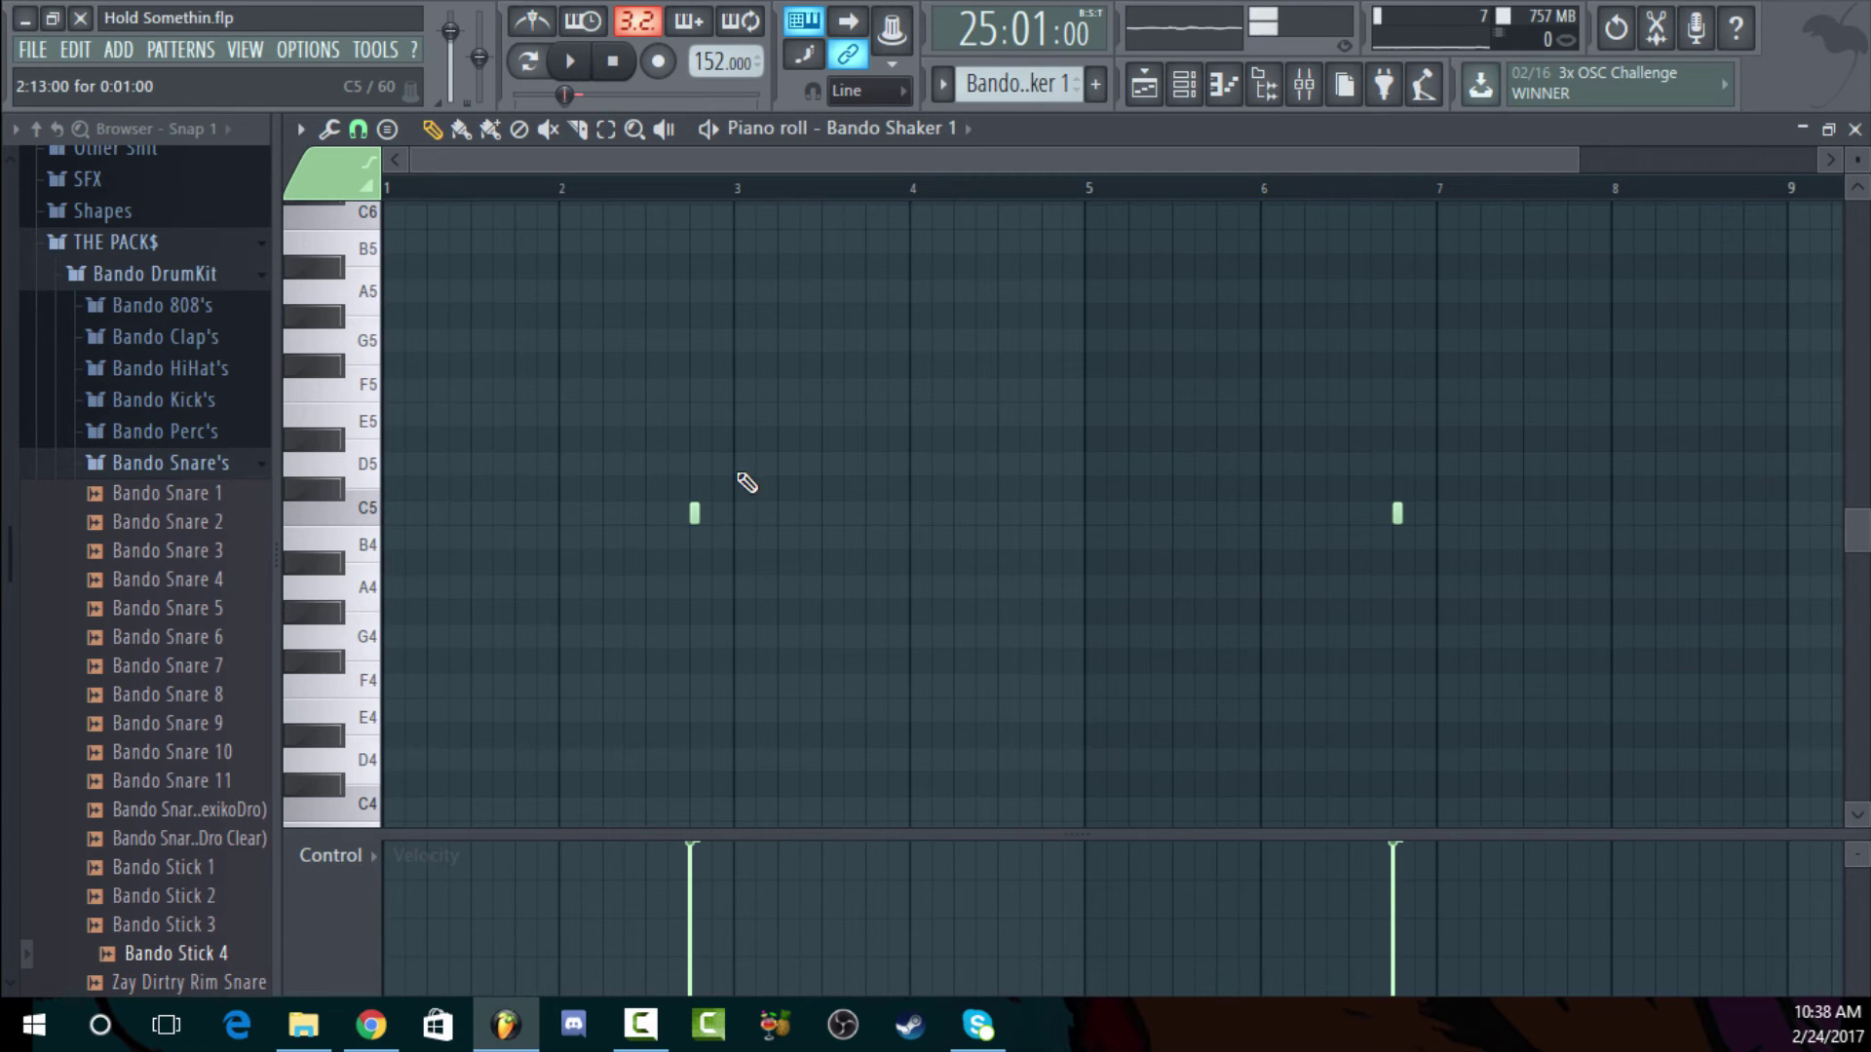
drag(1091, 195, 237, 284)
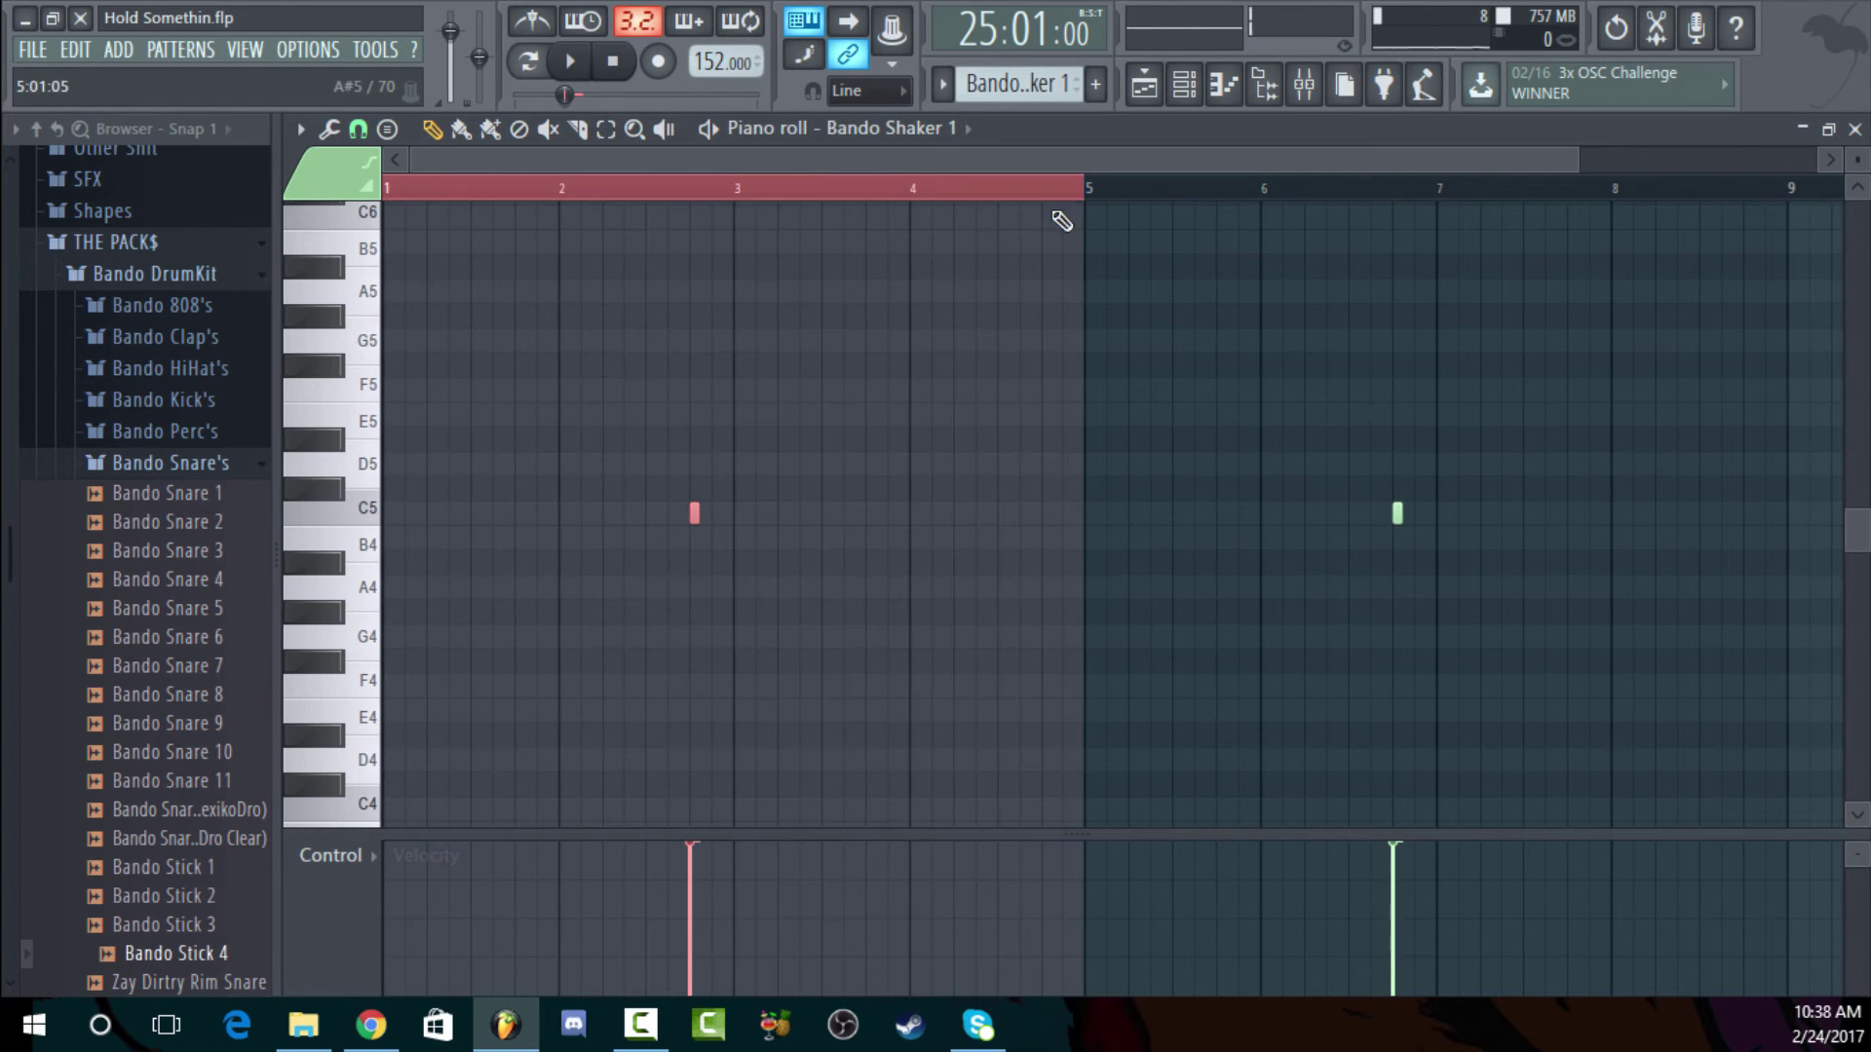
mouse_move(1085, 190)
mouse_down()
mouse_move(738, 194)
mouse_move(1088, 190)
mouse_up()
drag(1053, 195, 738, 212)
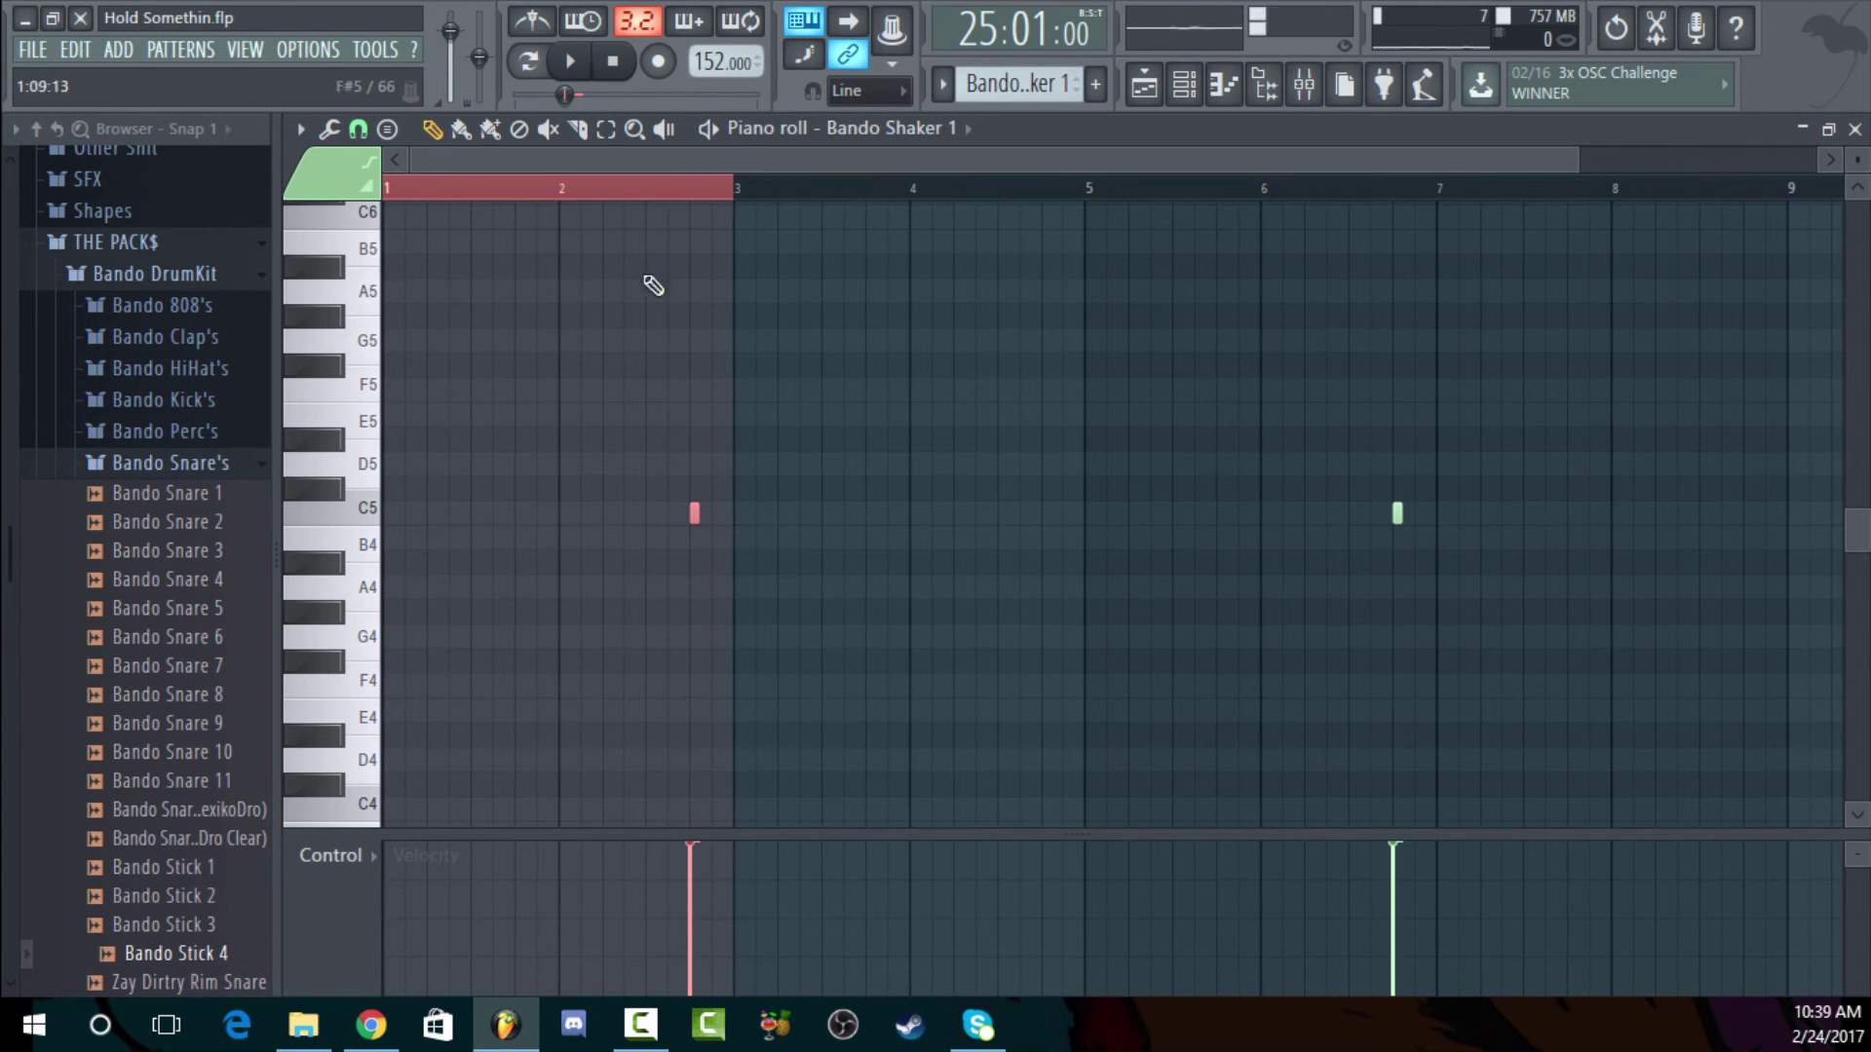
key(space)
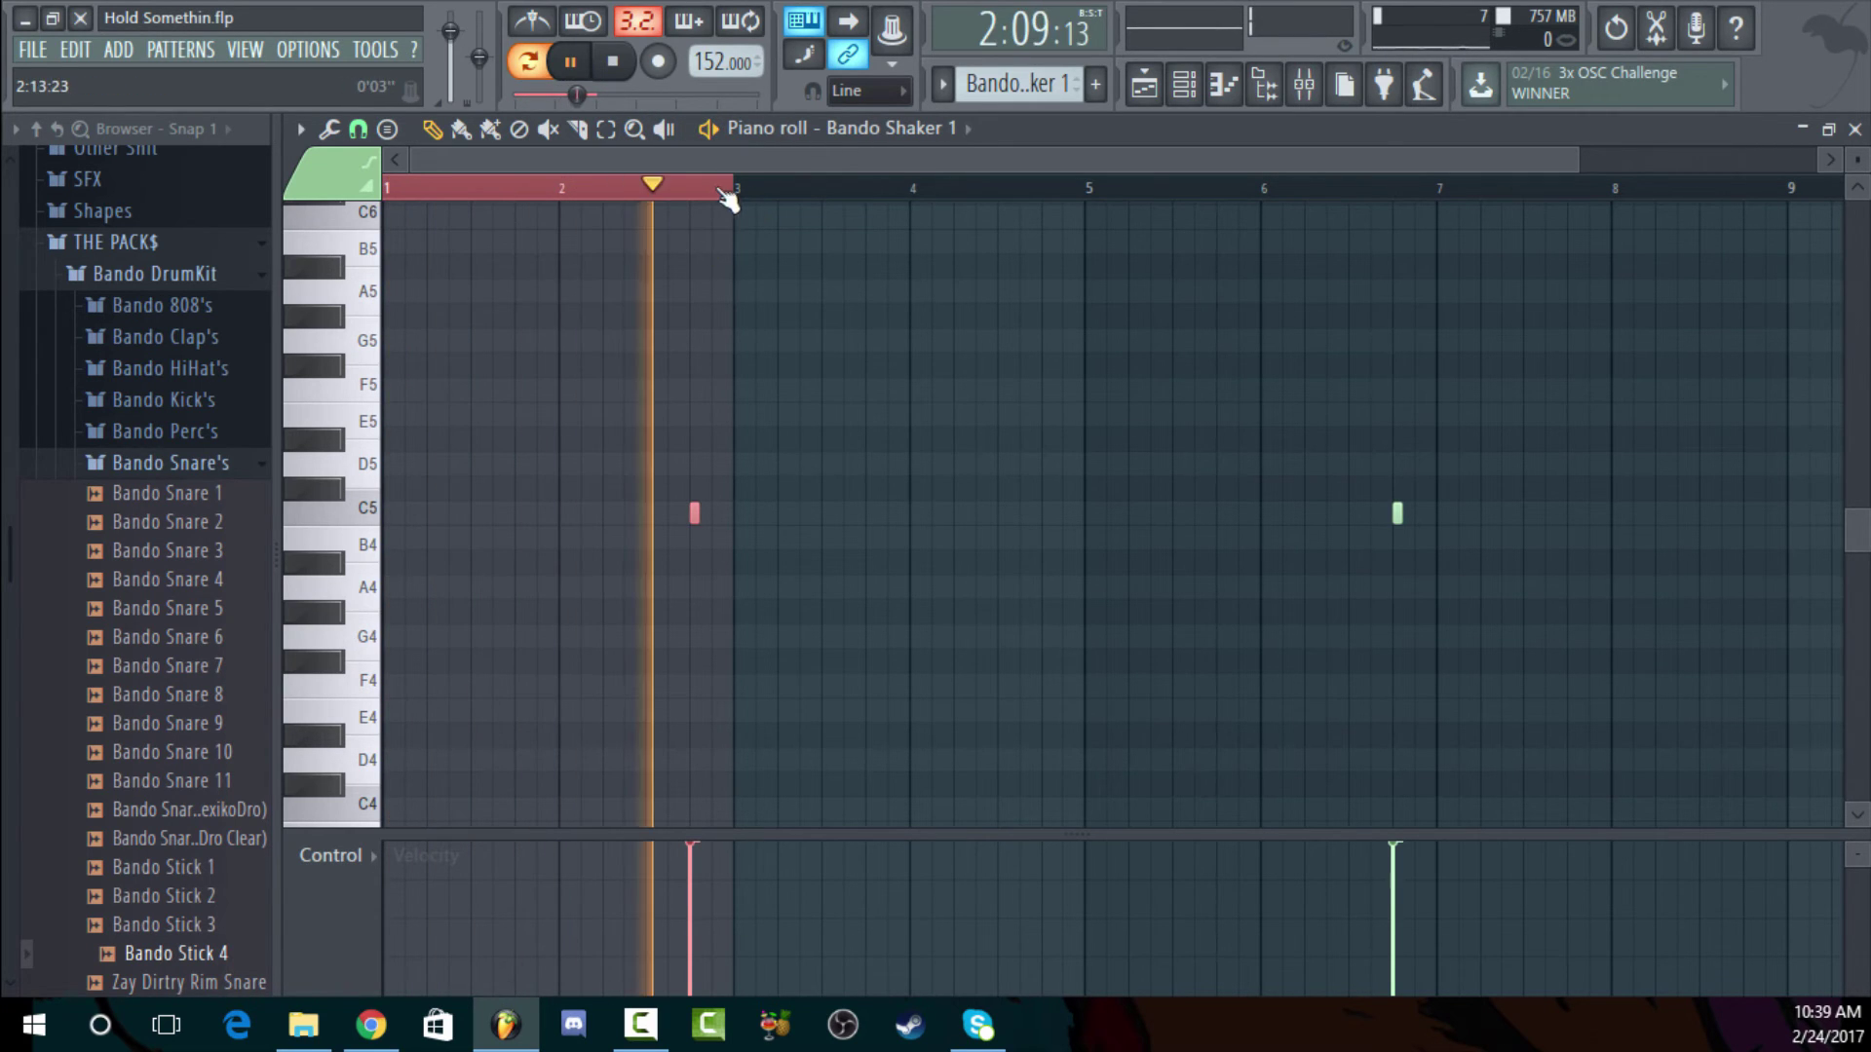
key(ctrl+d)
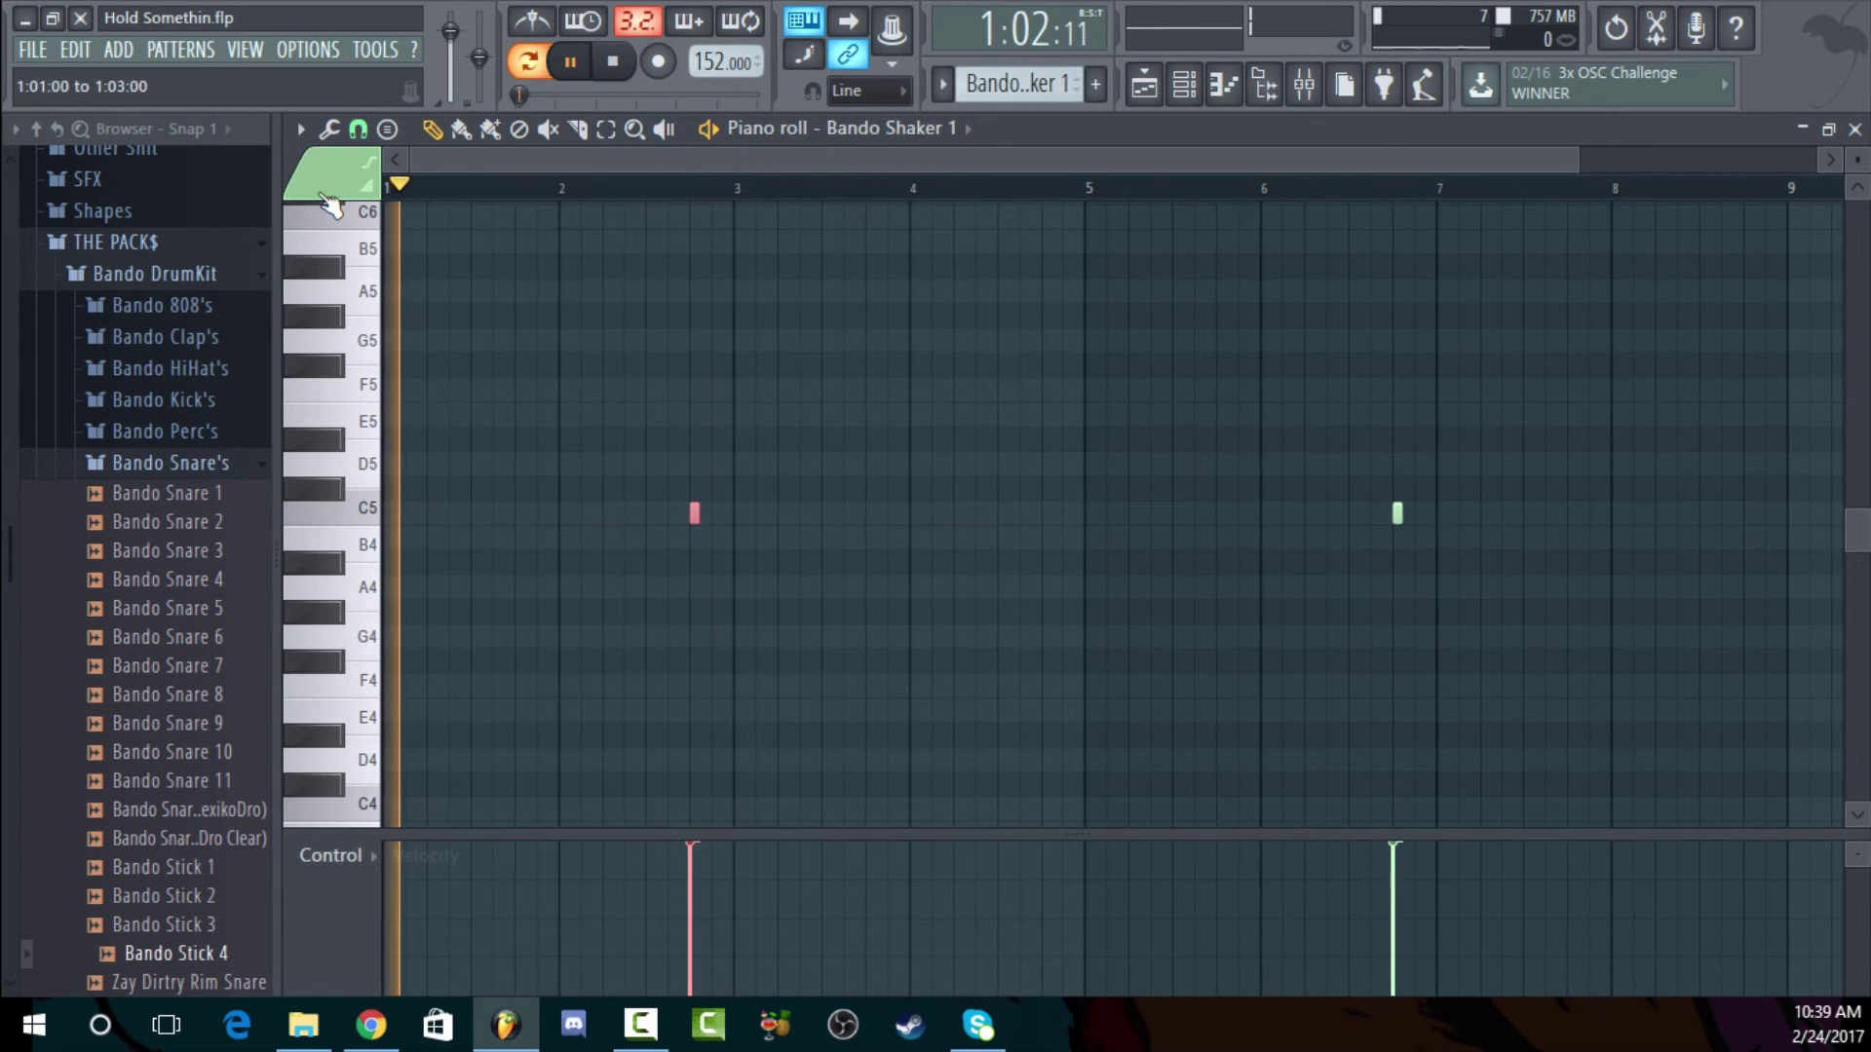
click(616, 63)
Play the Playlist from bar 25 to hear the Bando Shaker 1 hits against the piano and whistle melody
click(1144, 85)
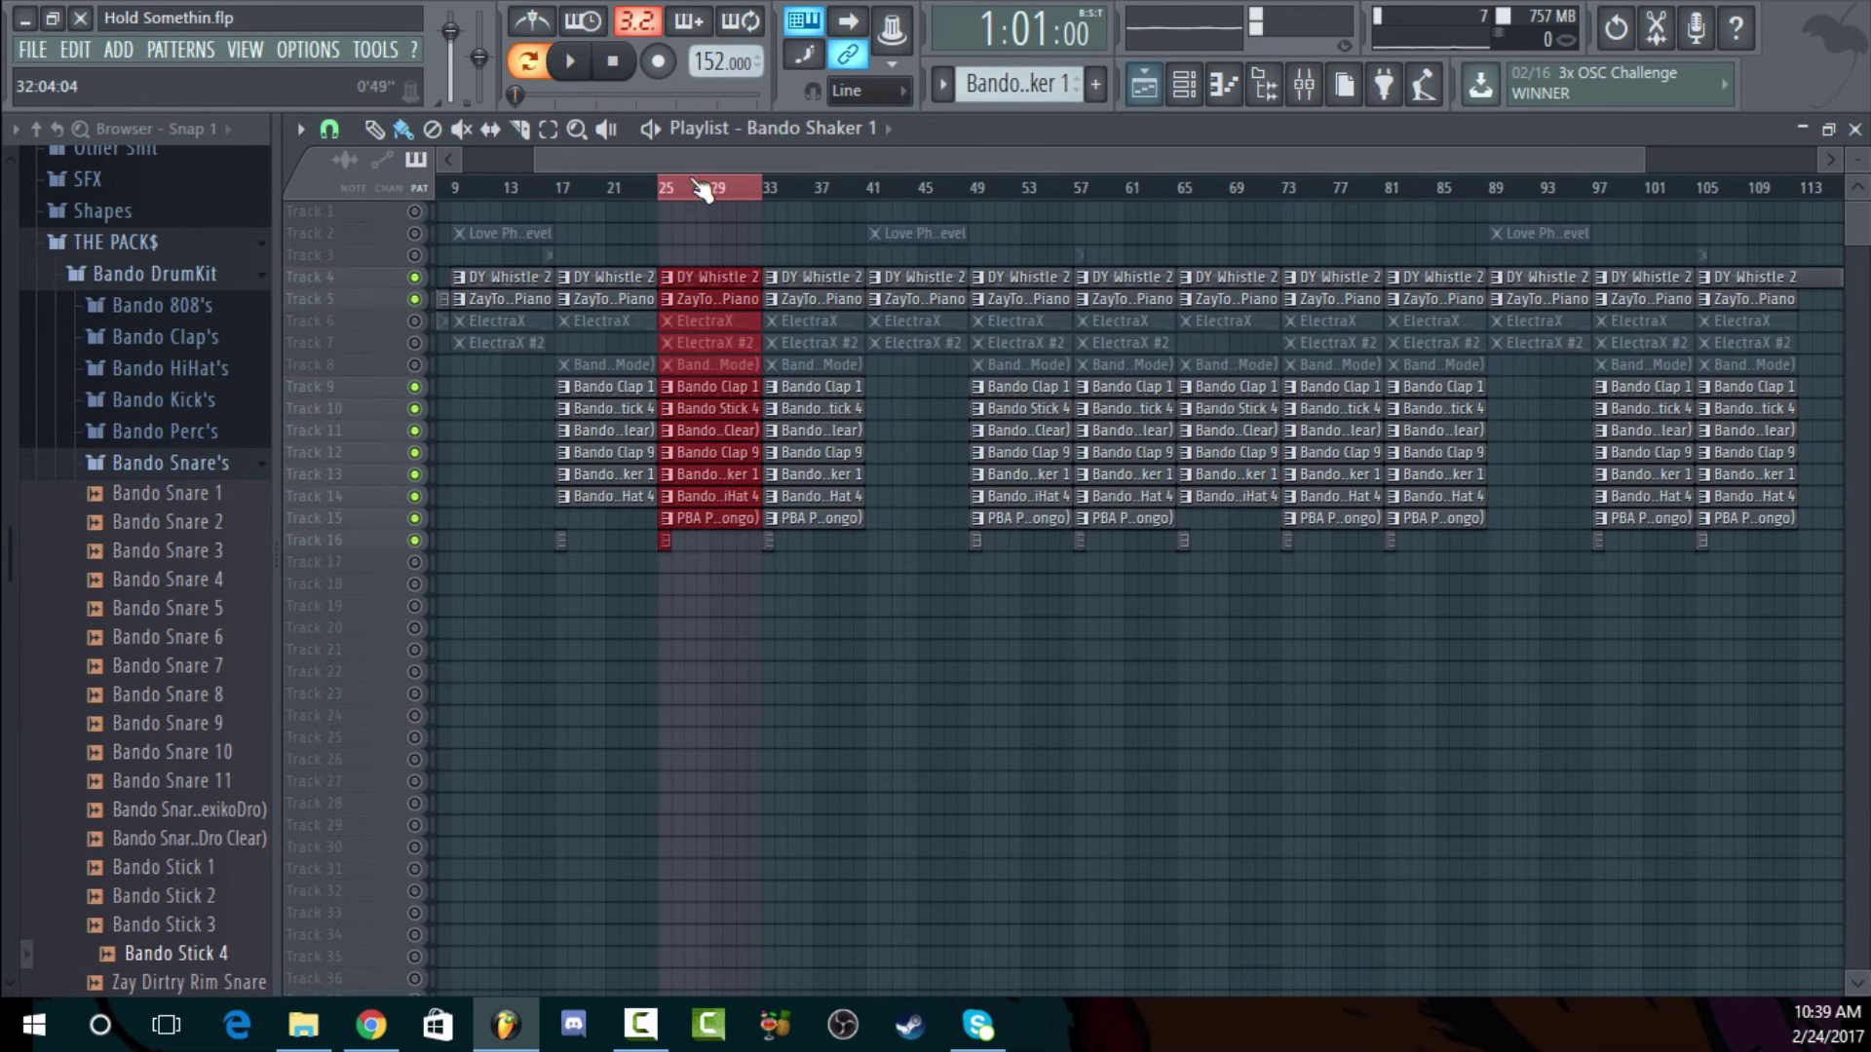
click(663, 133)
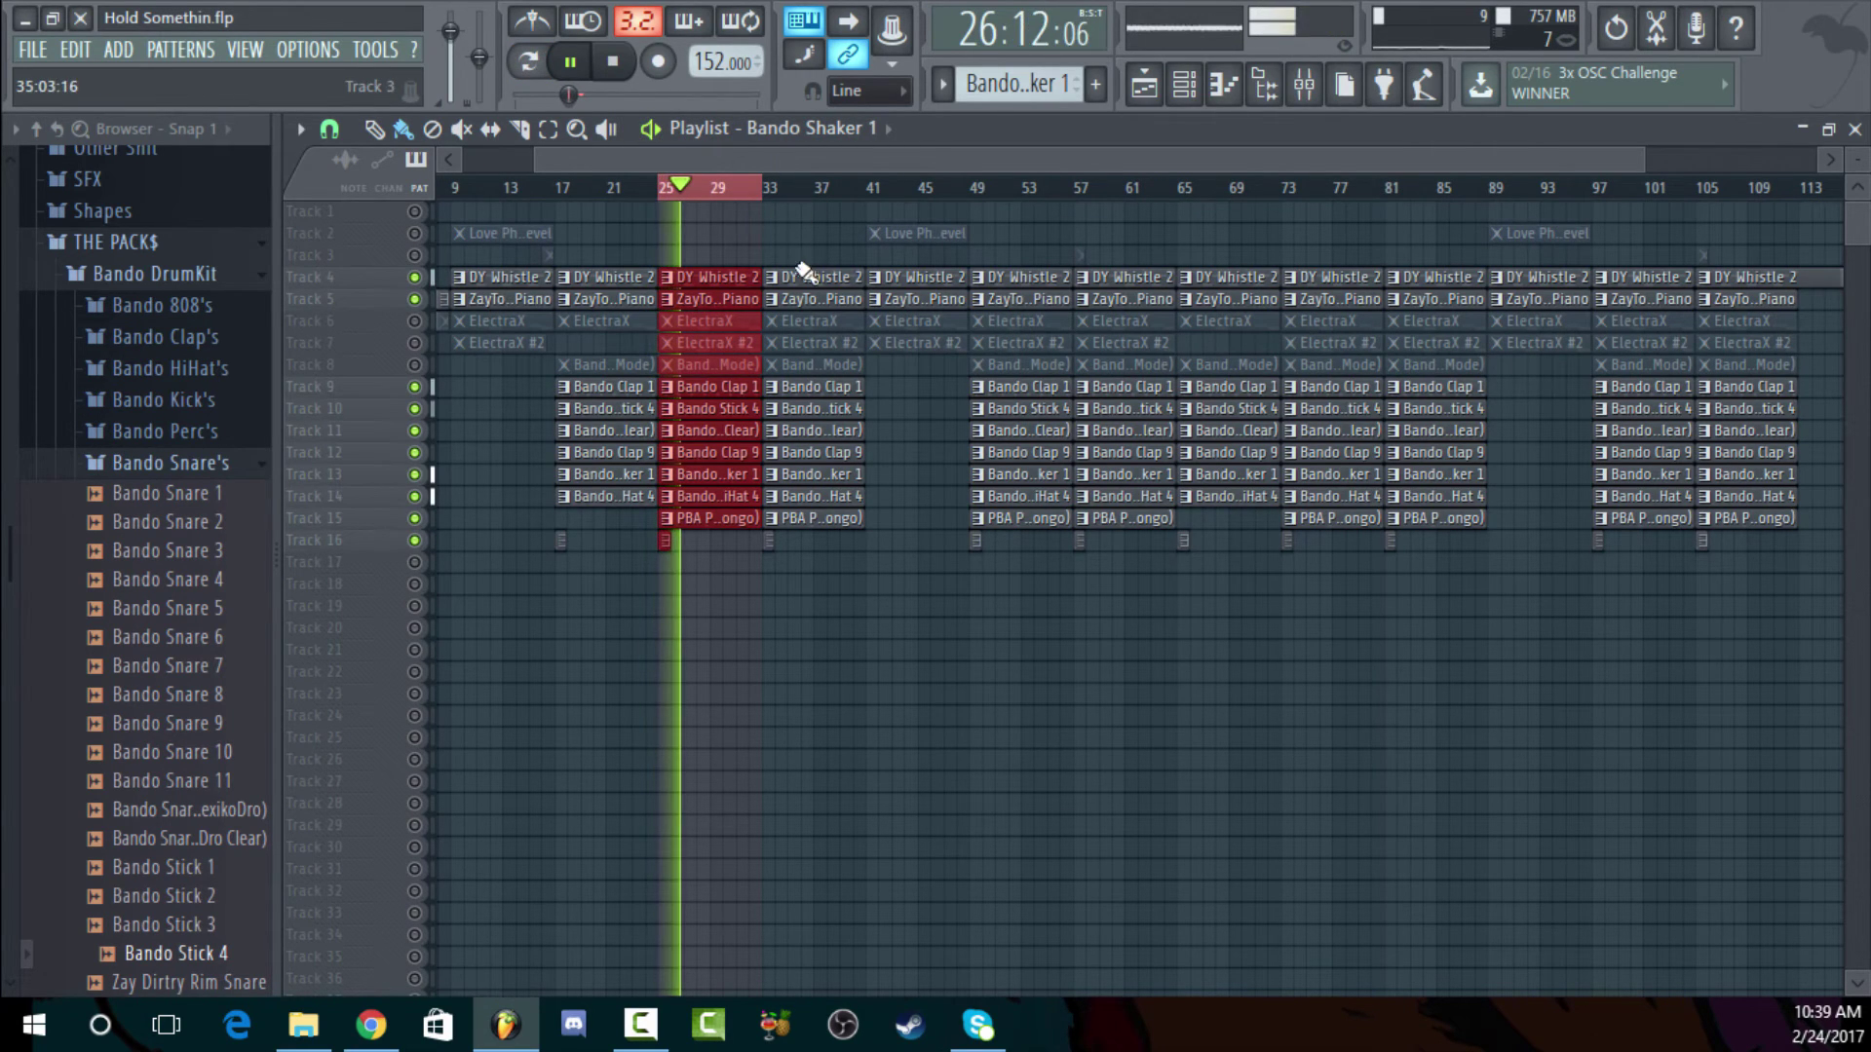
click(631, 68)
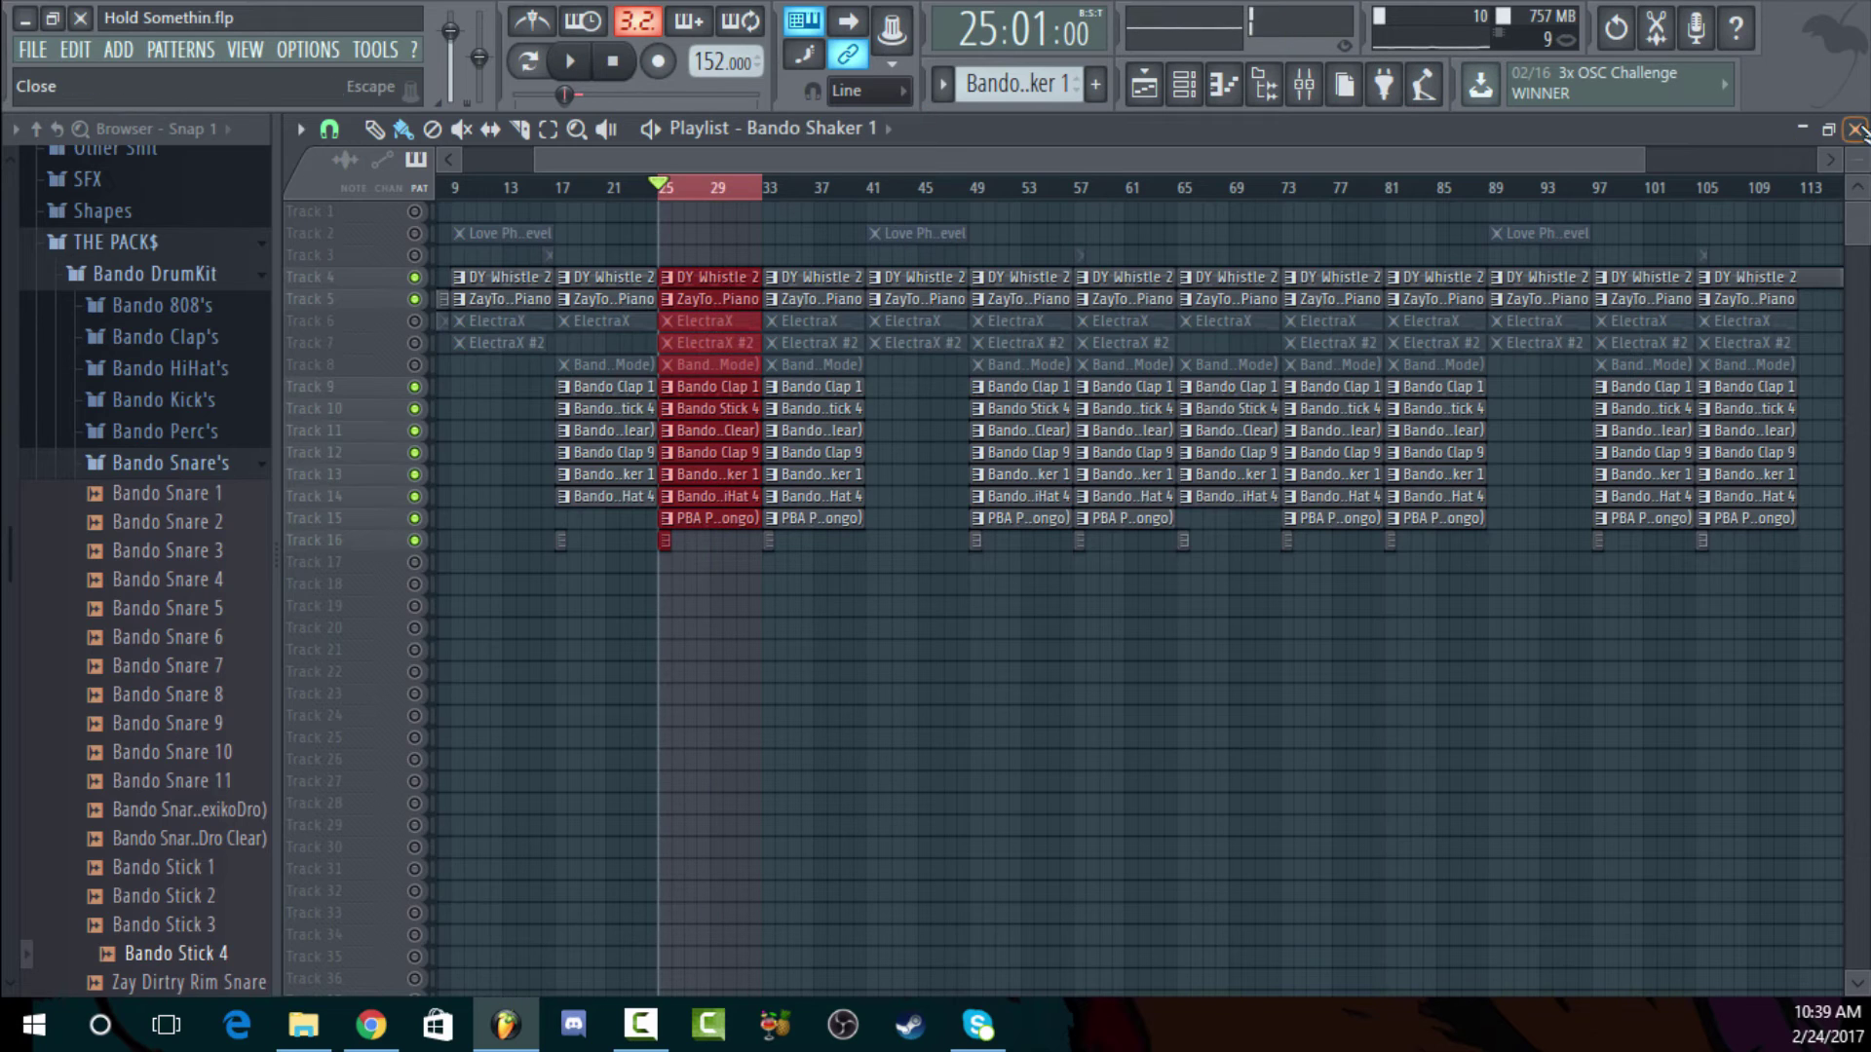
Switch to the PBA Perc 1 (2016 Bongo) pattern and display its notes in the piano roll
key(F7)
key(F6)
key(F9)
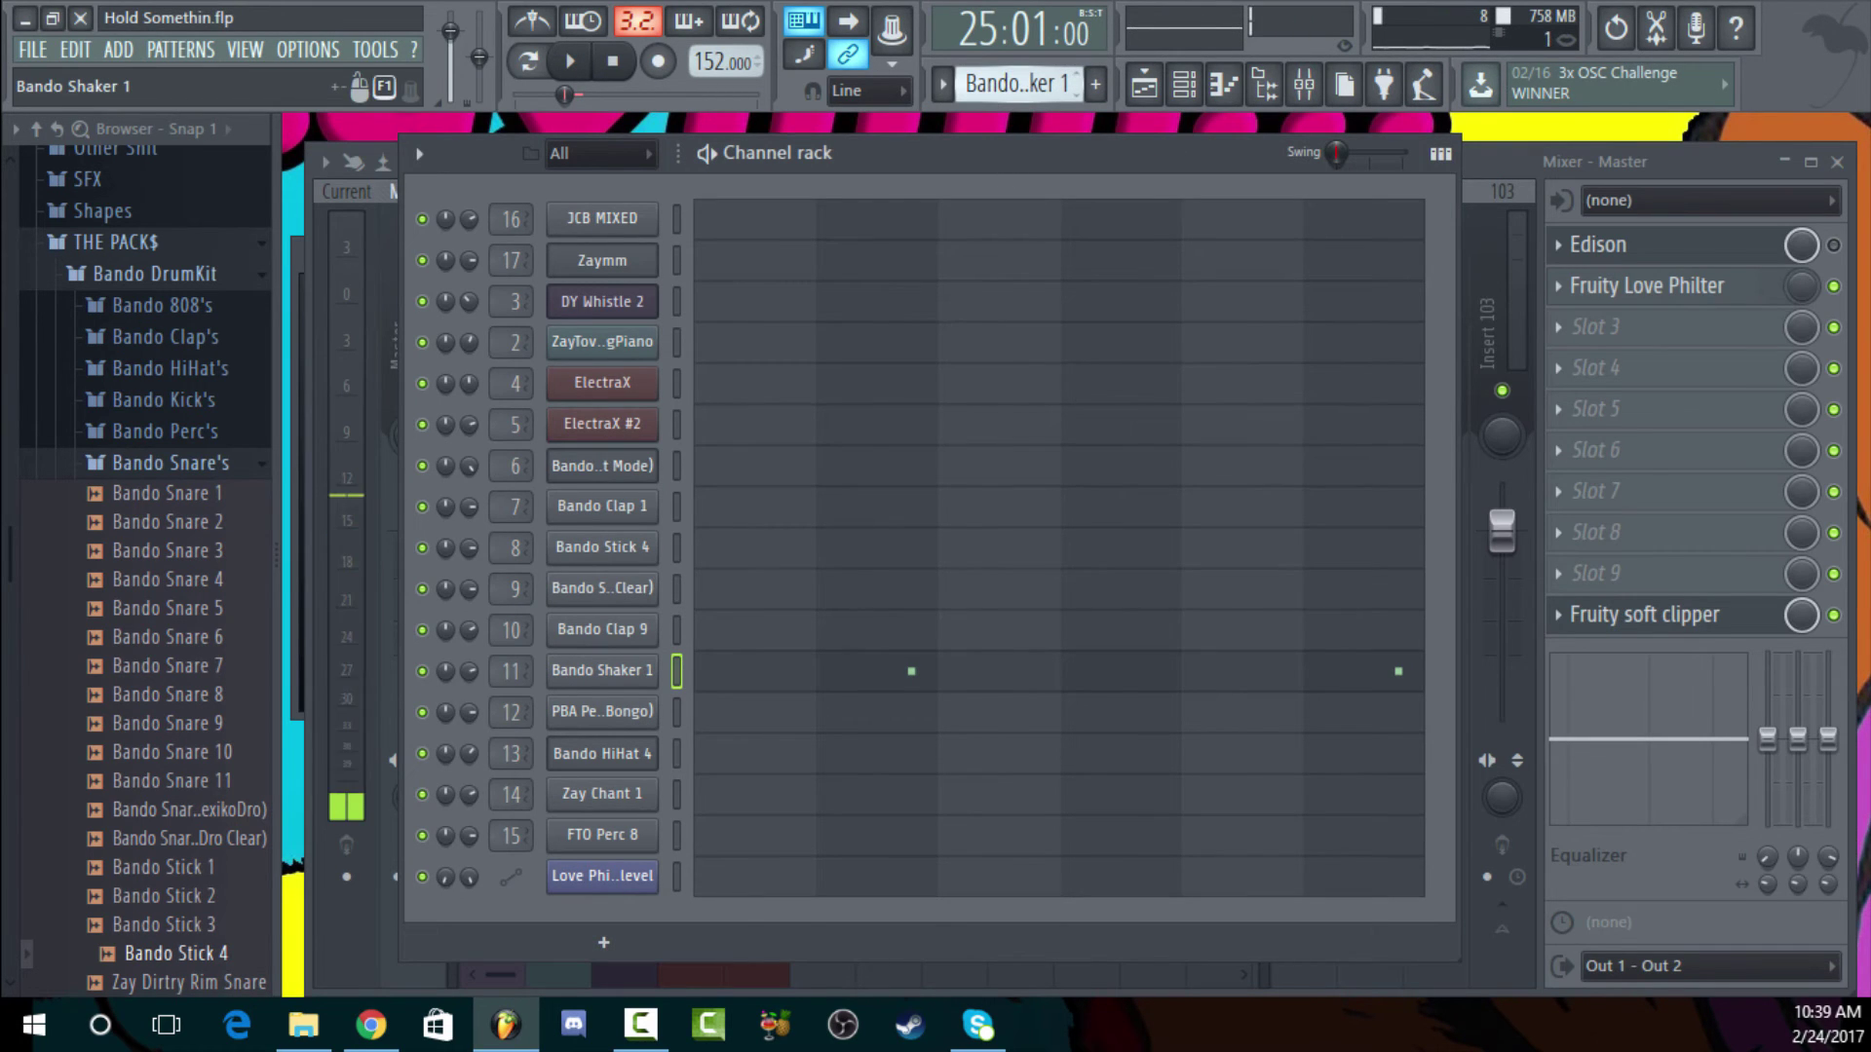
click(1014, 710)
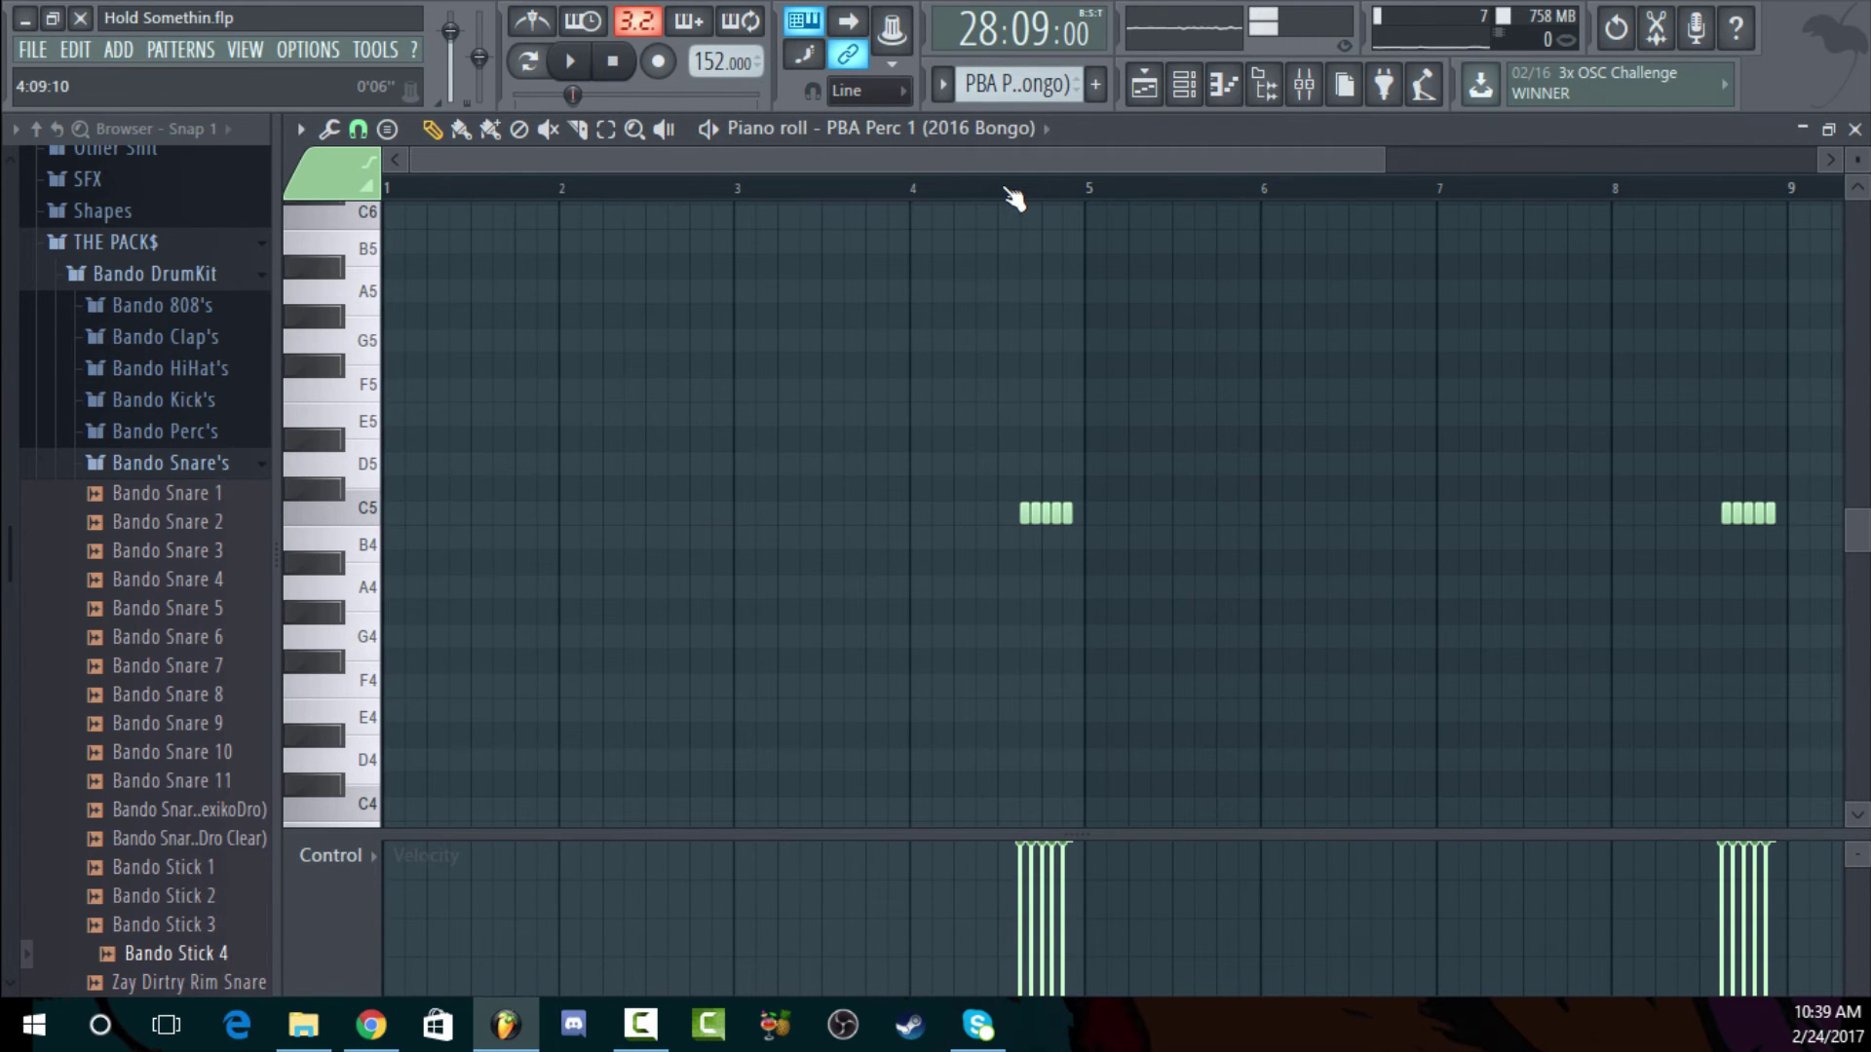
Reset the Playlist playhead to bar 25 and play the PBA Perc 1 roll from bar 4 in the piano roll
click(1144, 84)
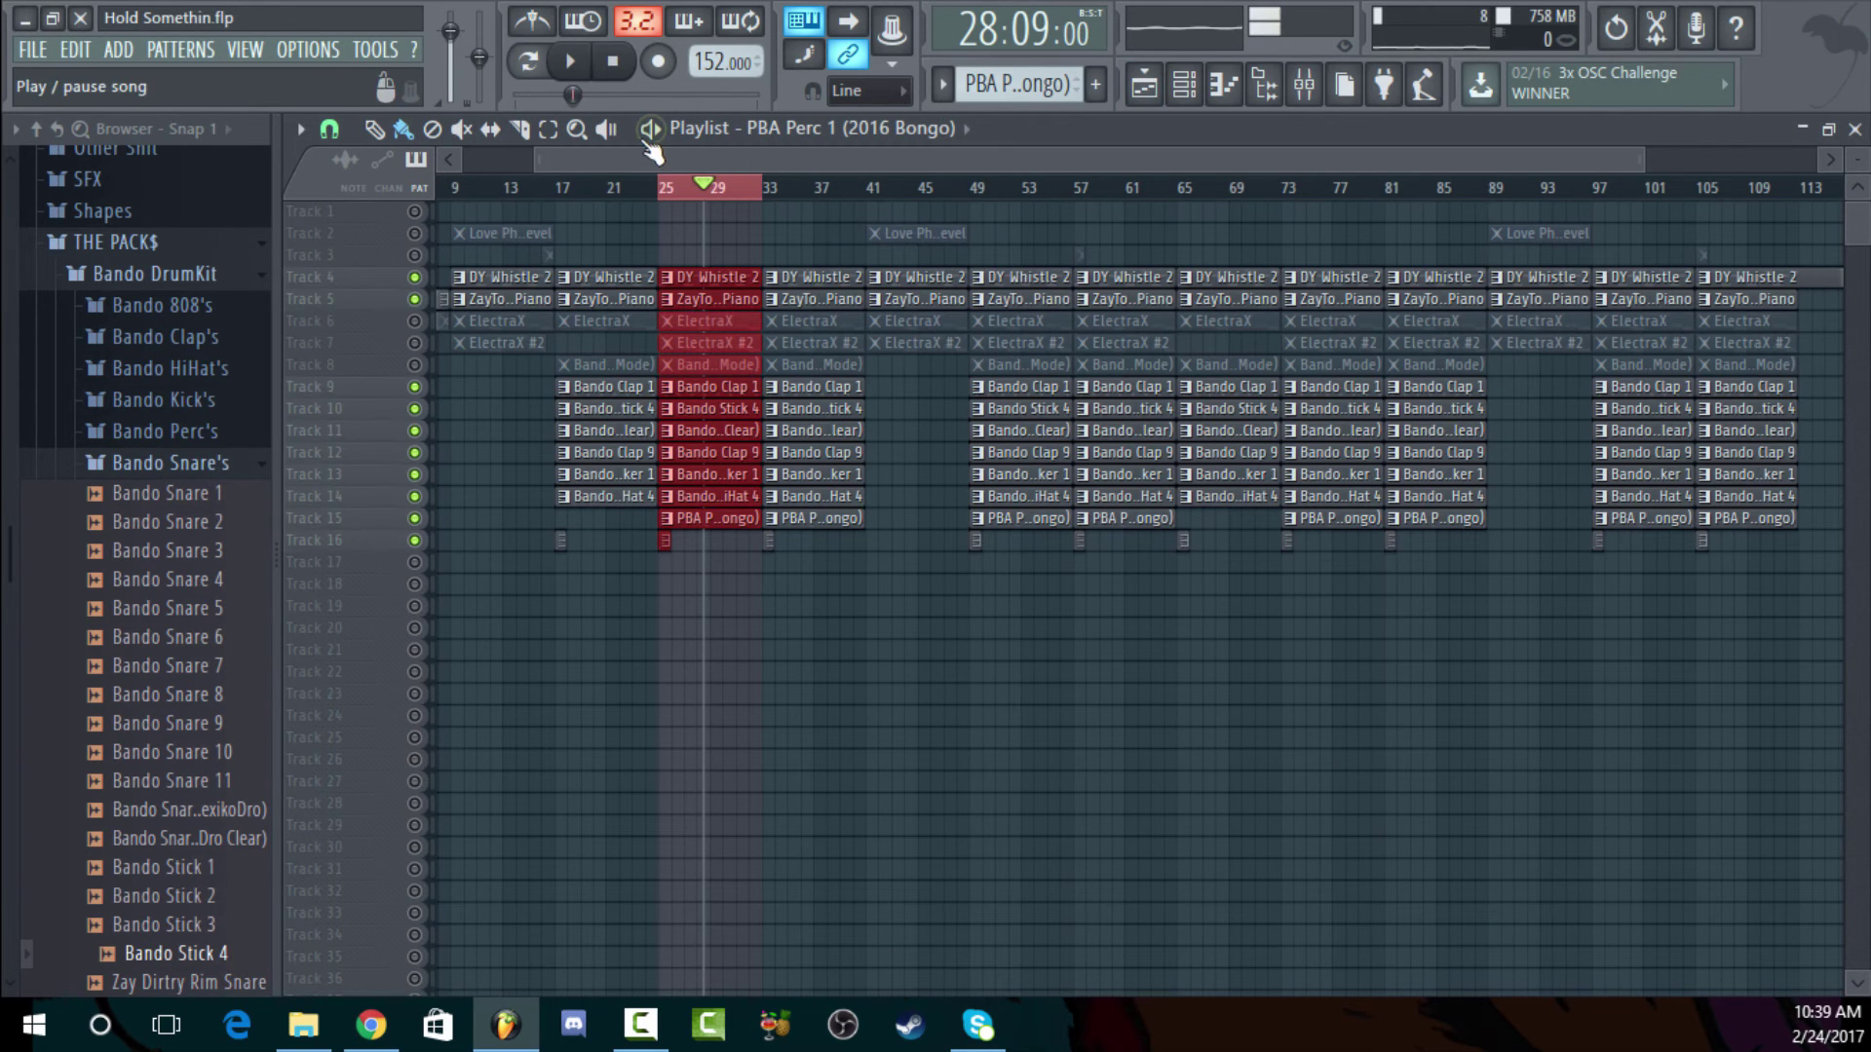
click(612, 62)
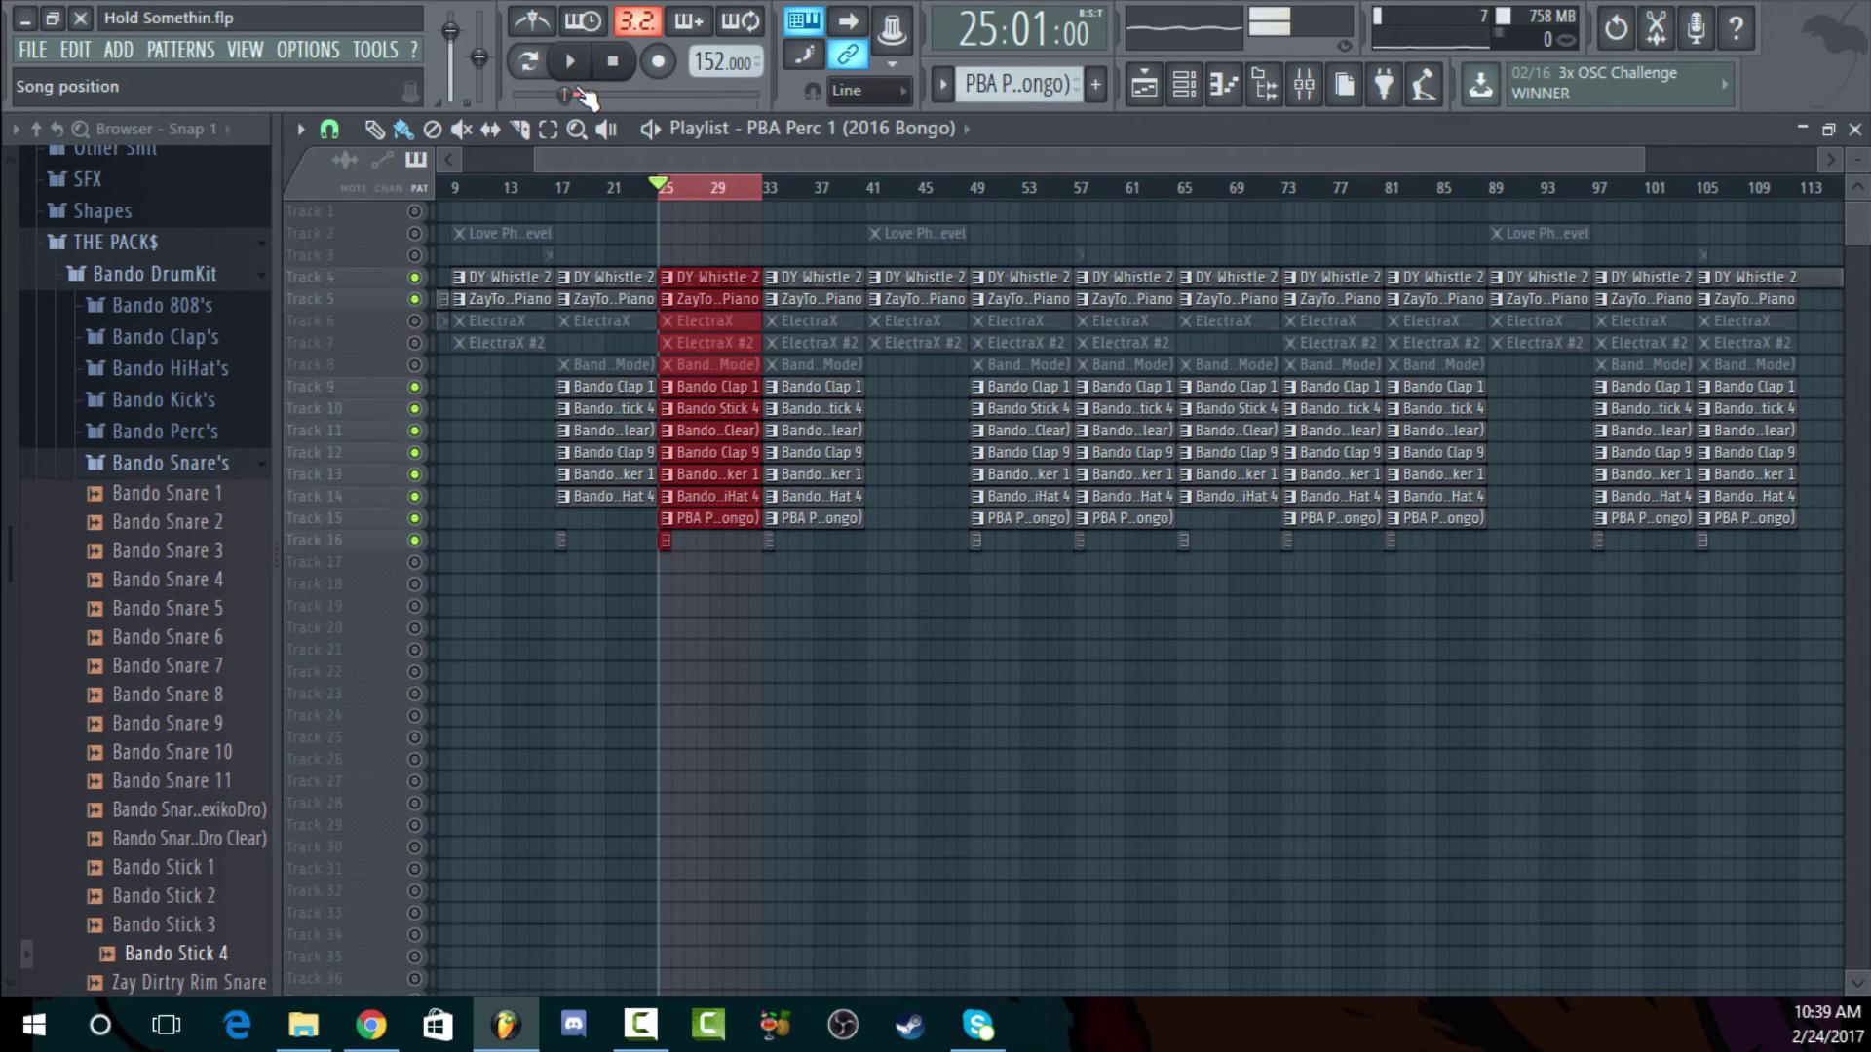
click(1857, 128)
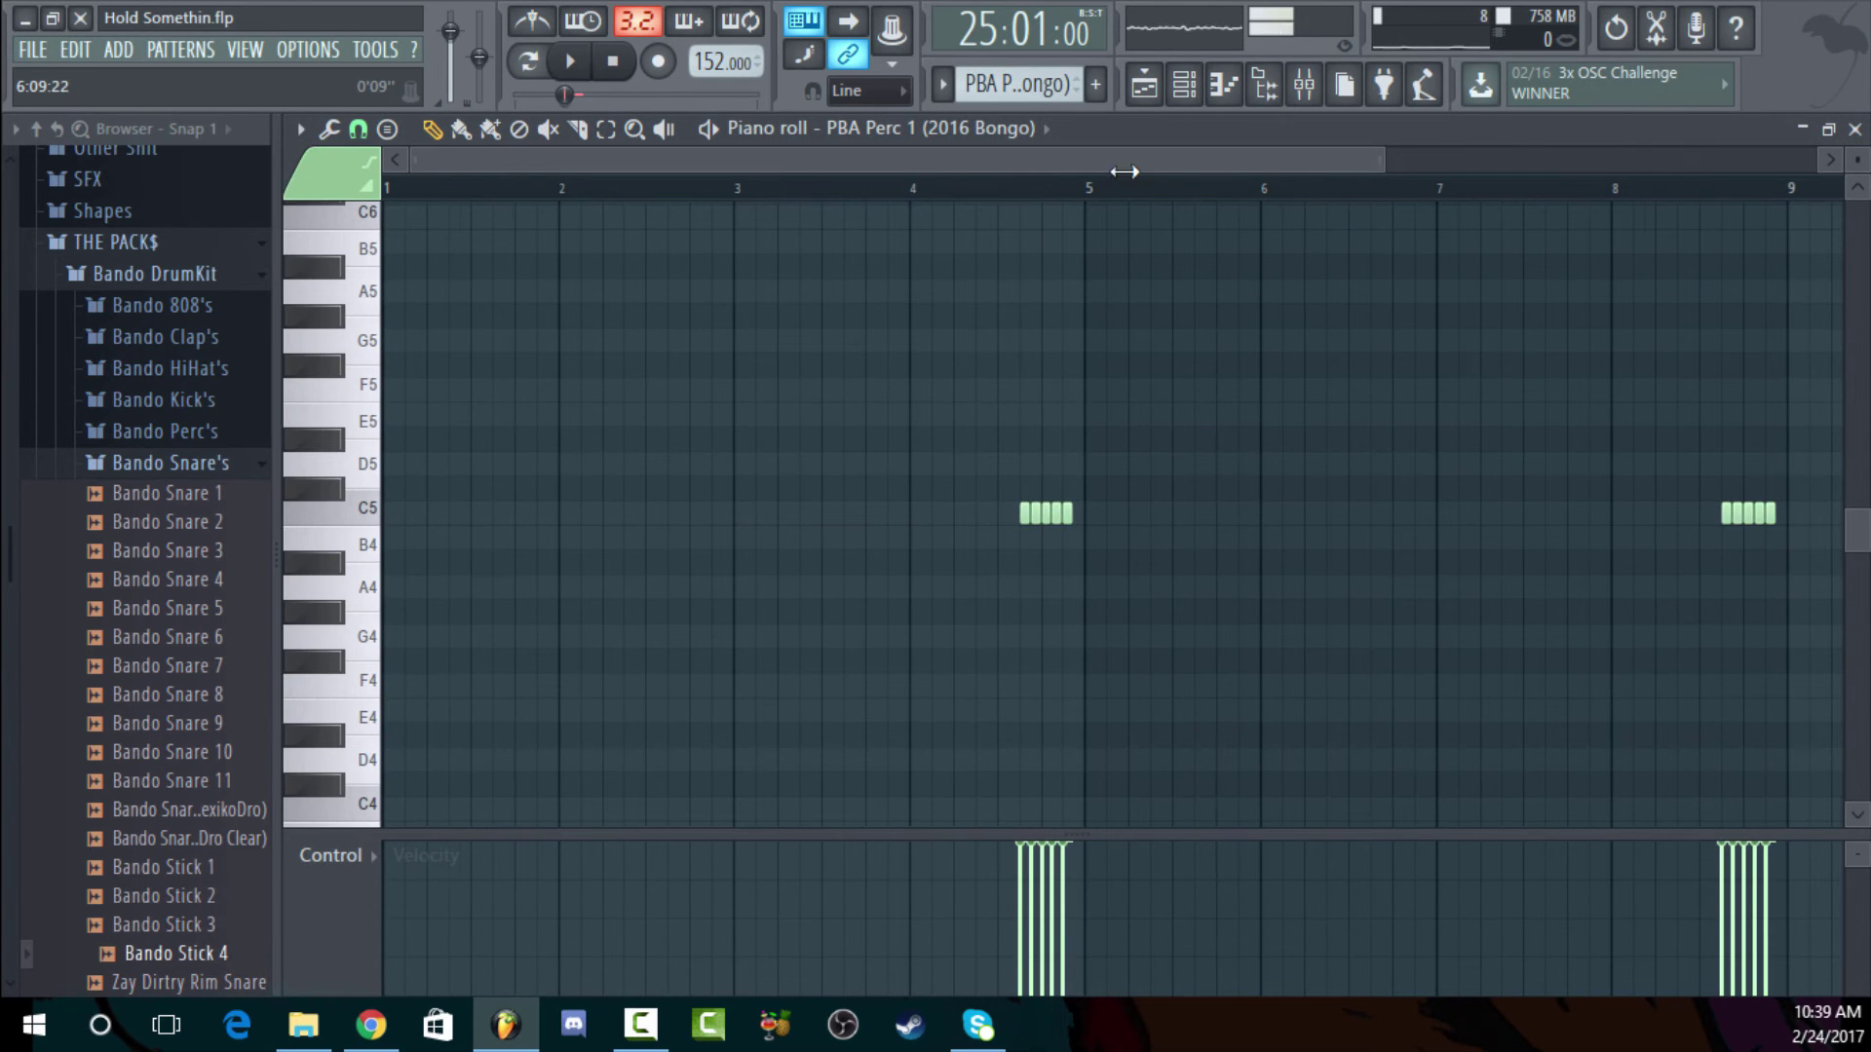
drag(1384, 158, 1009, 161)
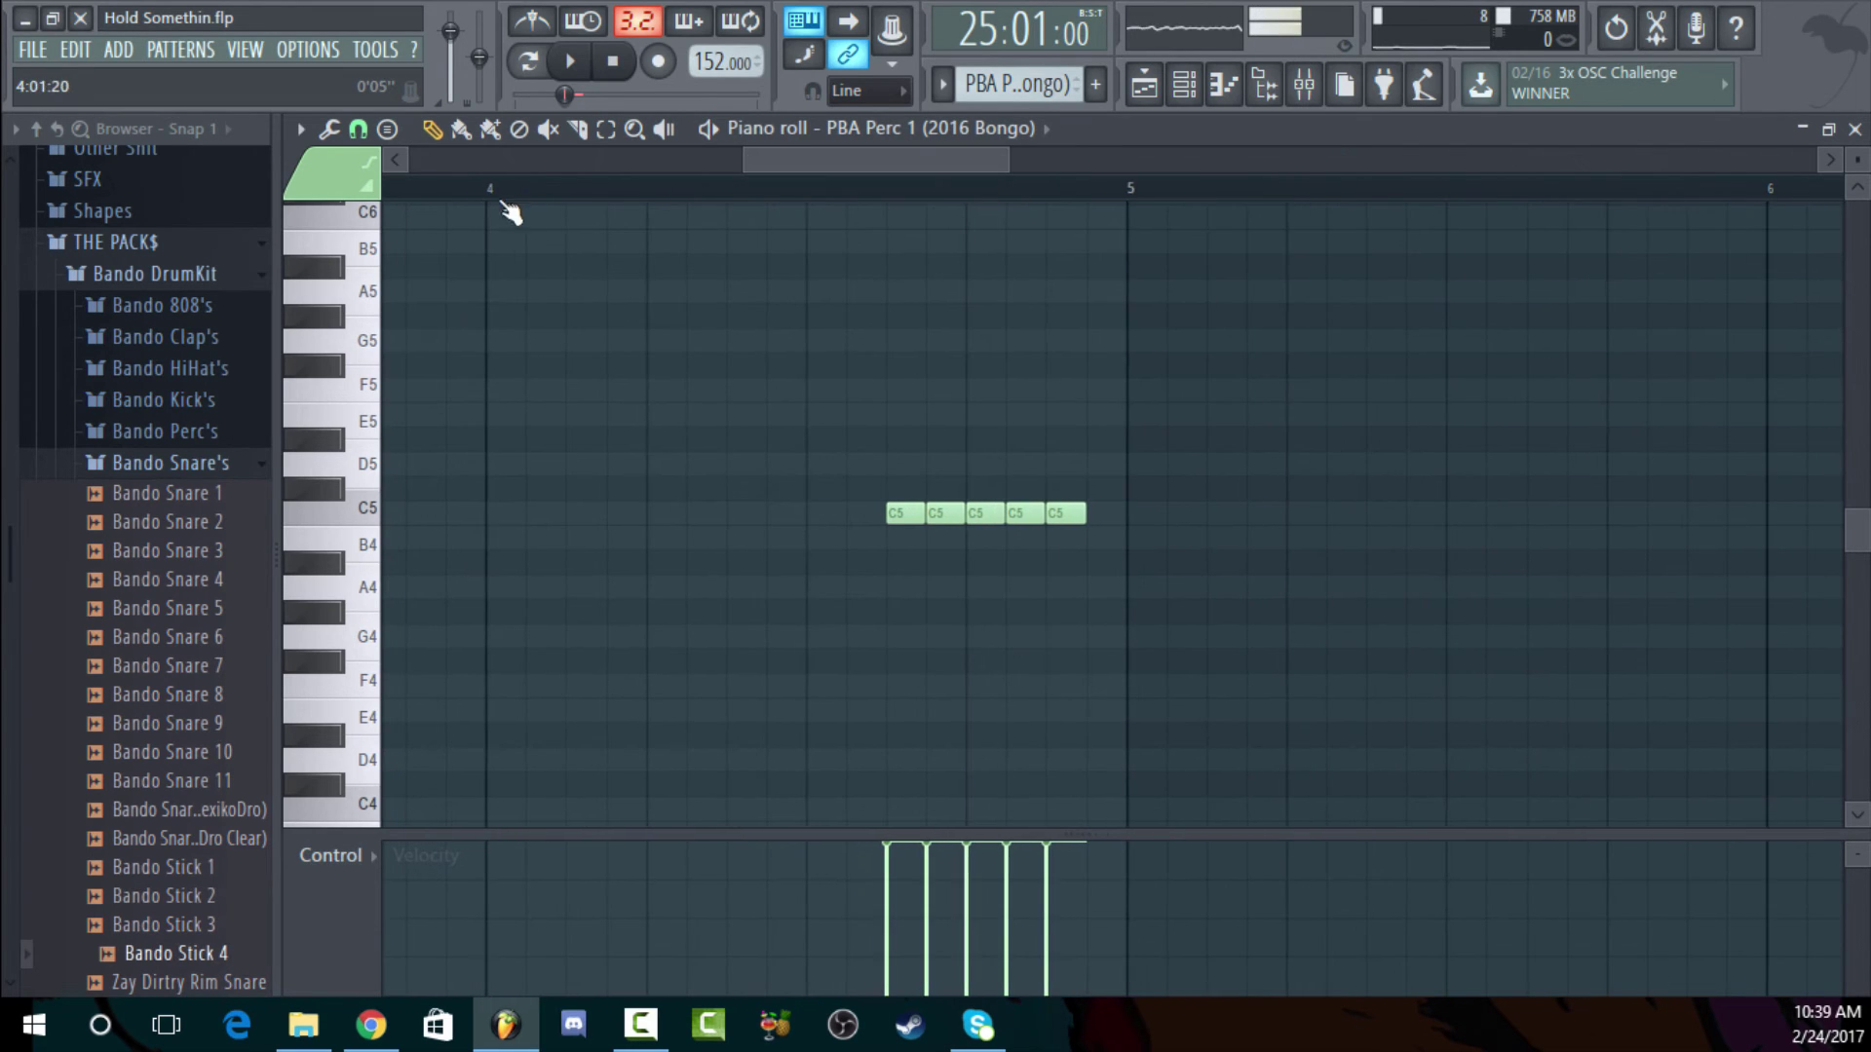
key(space)
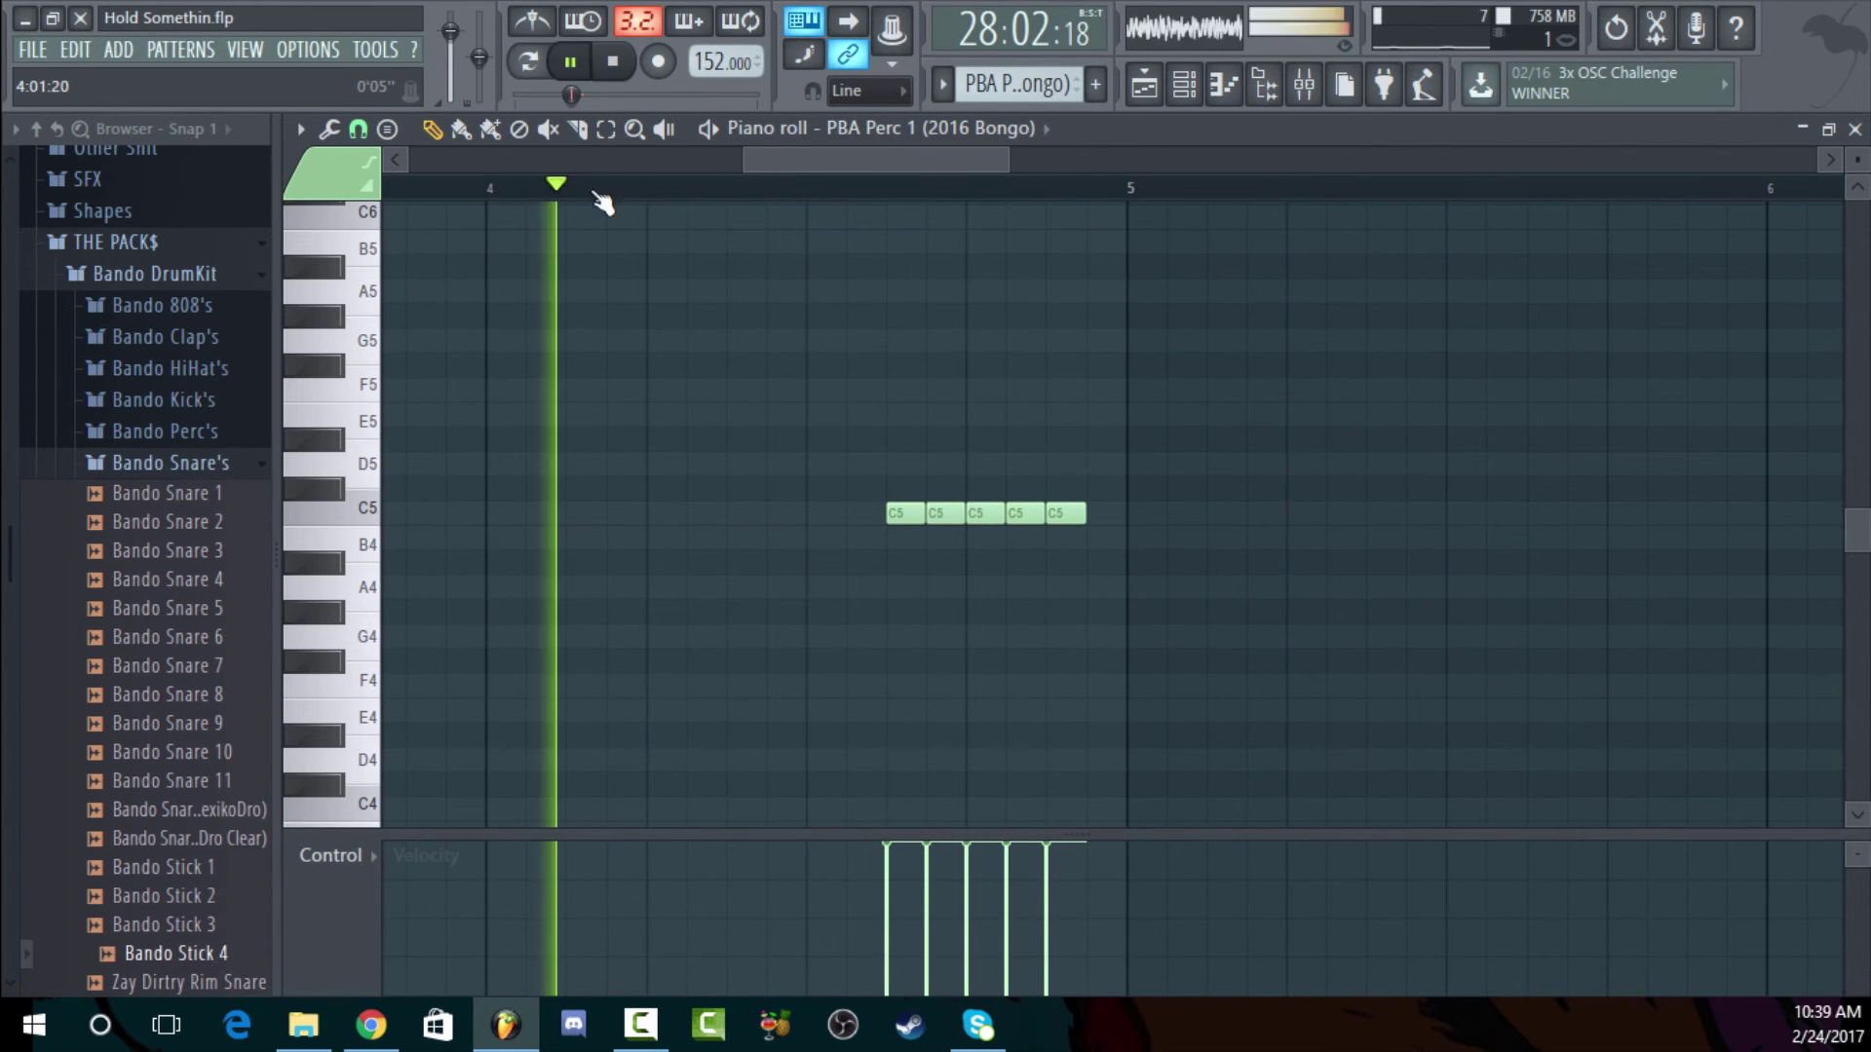
key(space)
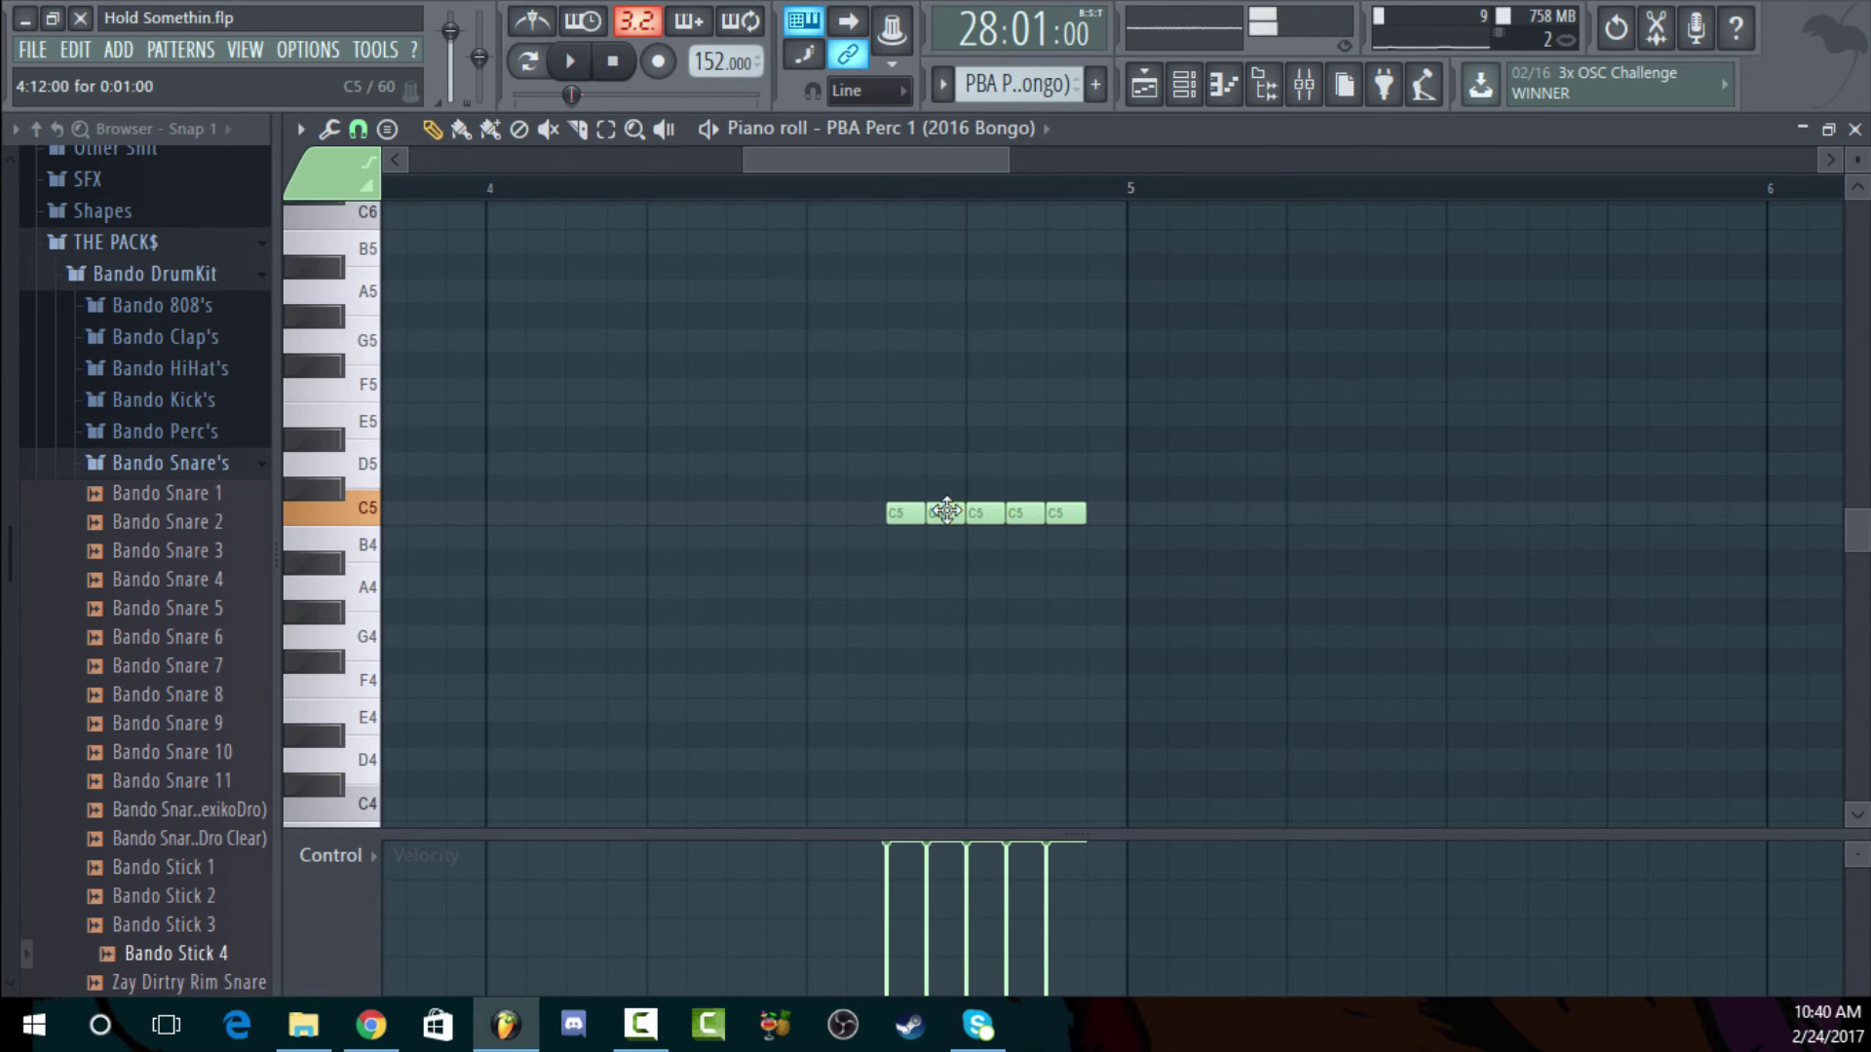
Delete the first two of the five C5 notes in bar 4 and play the shortened bongo roll
right_click(946, 511)
right_click(906, 512)
key(space)
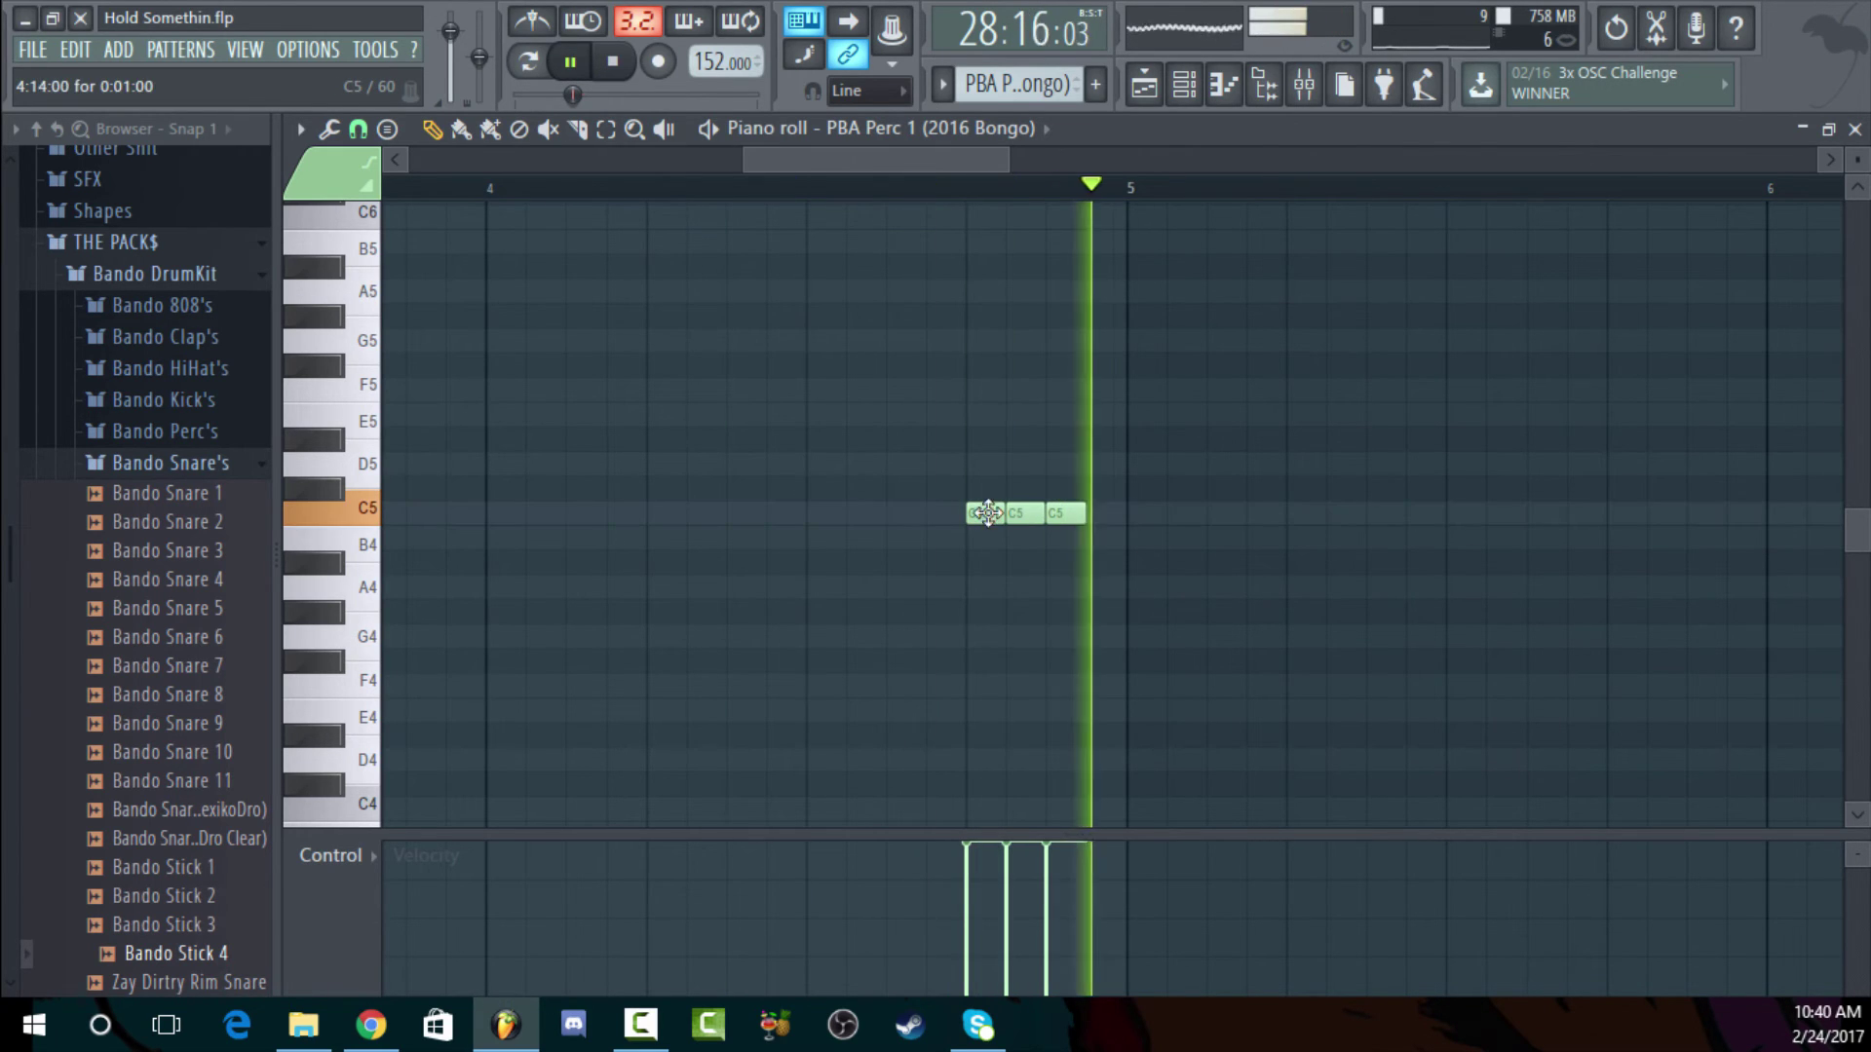
key(space)
Redraw the two deleted C5 notes at the start of the bar 4 roll and raise their velocity to full
click(898, 515)
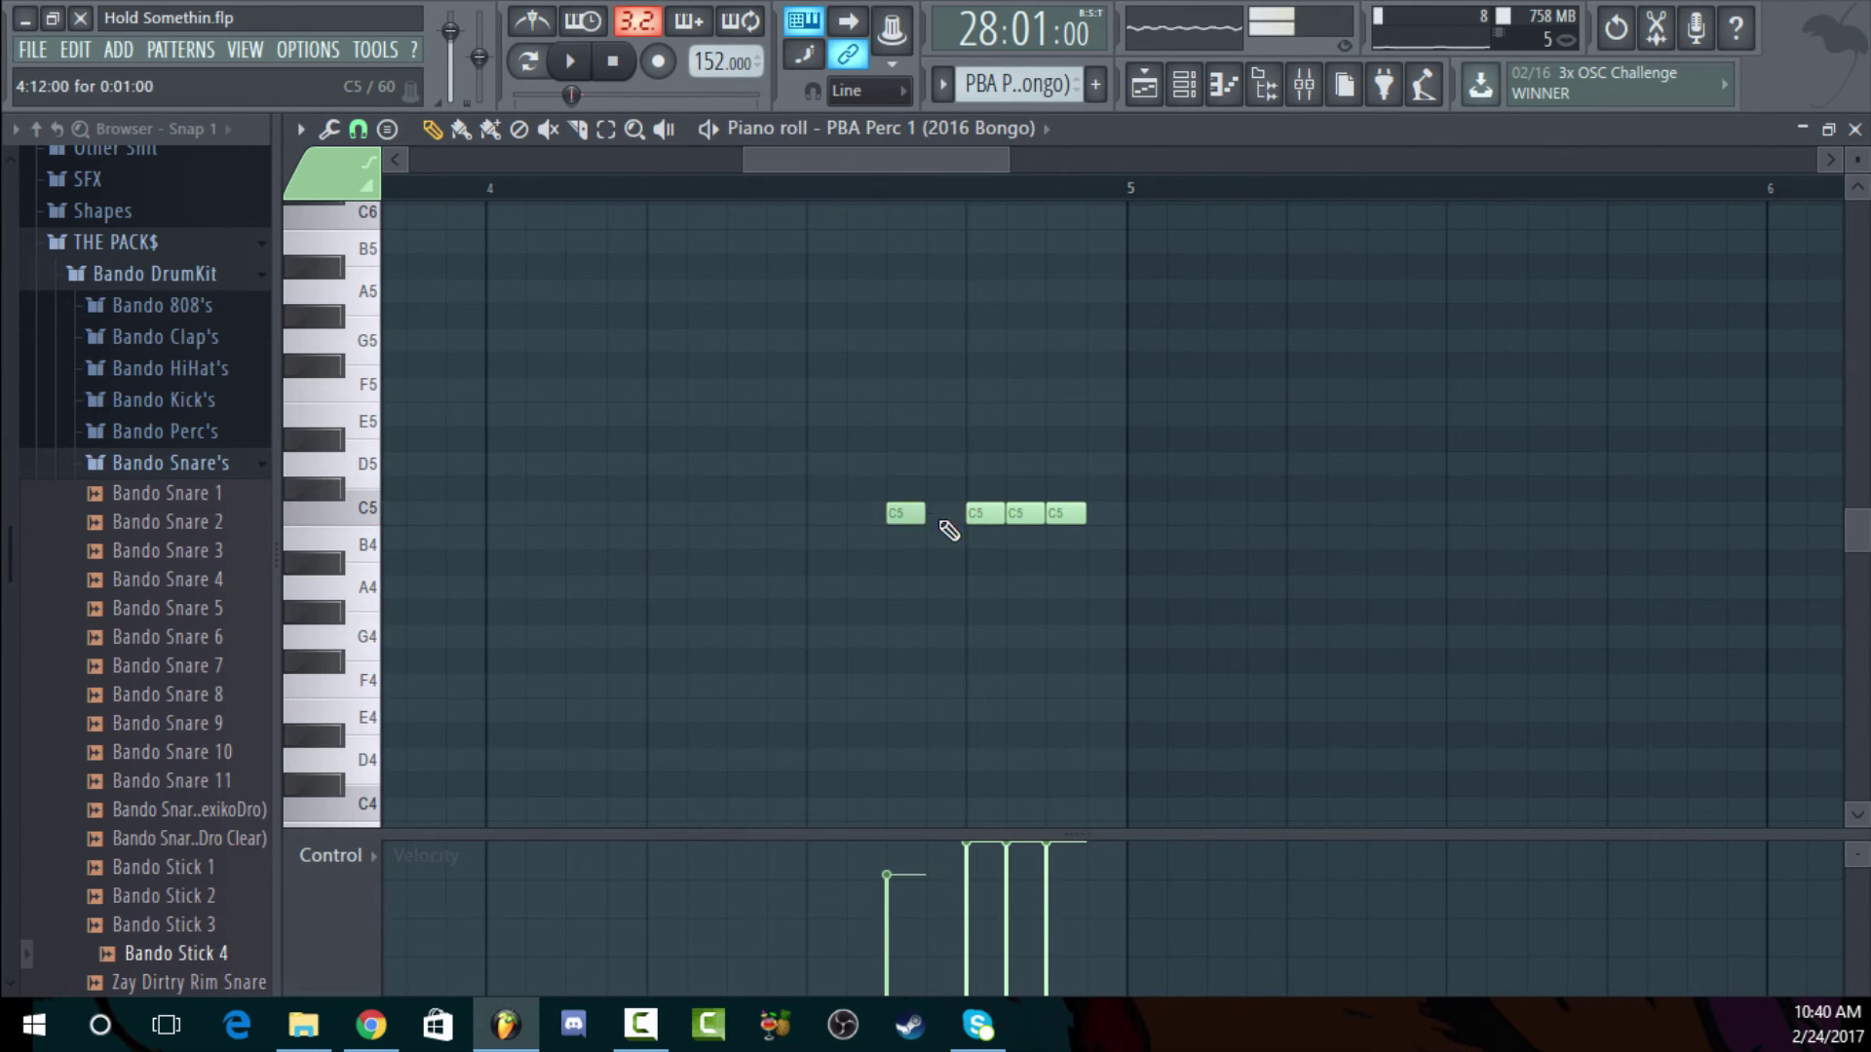
click(941, 513)
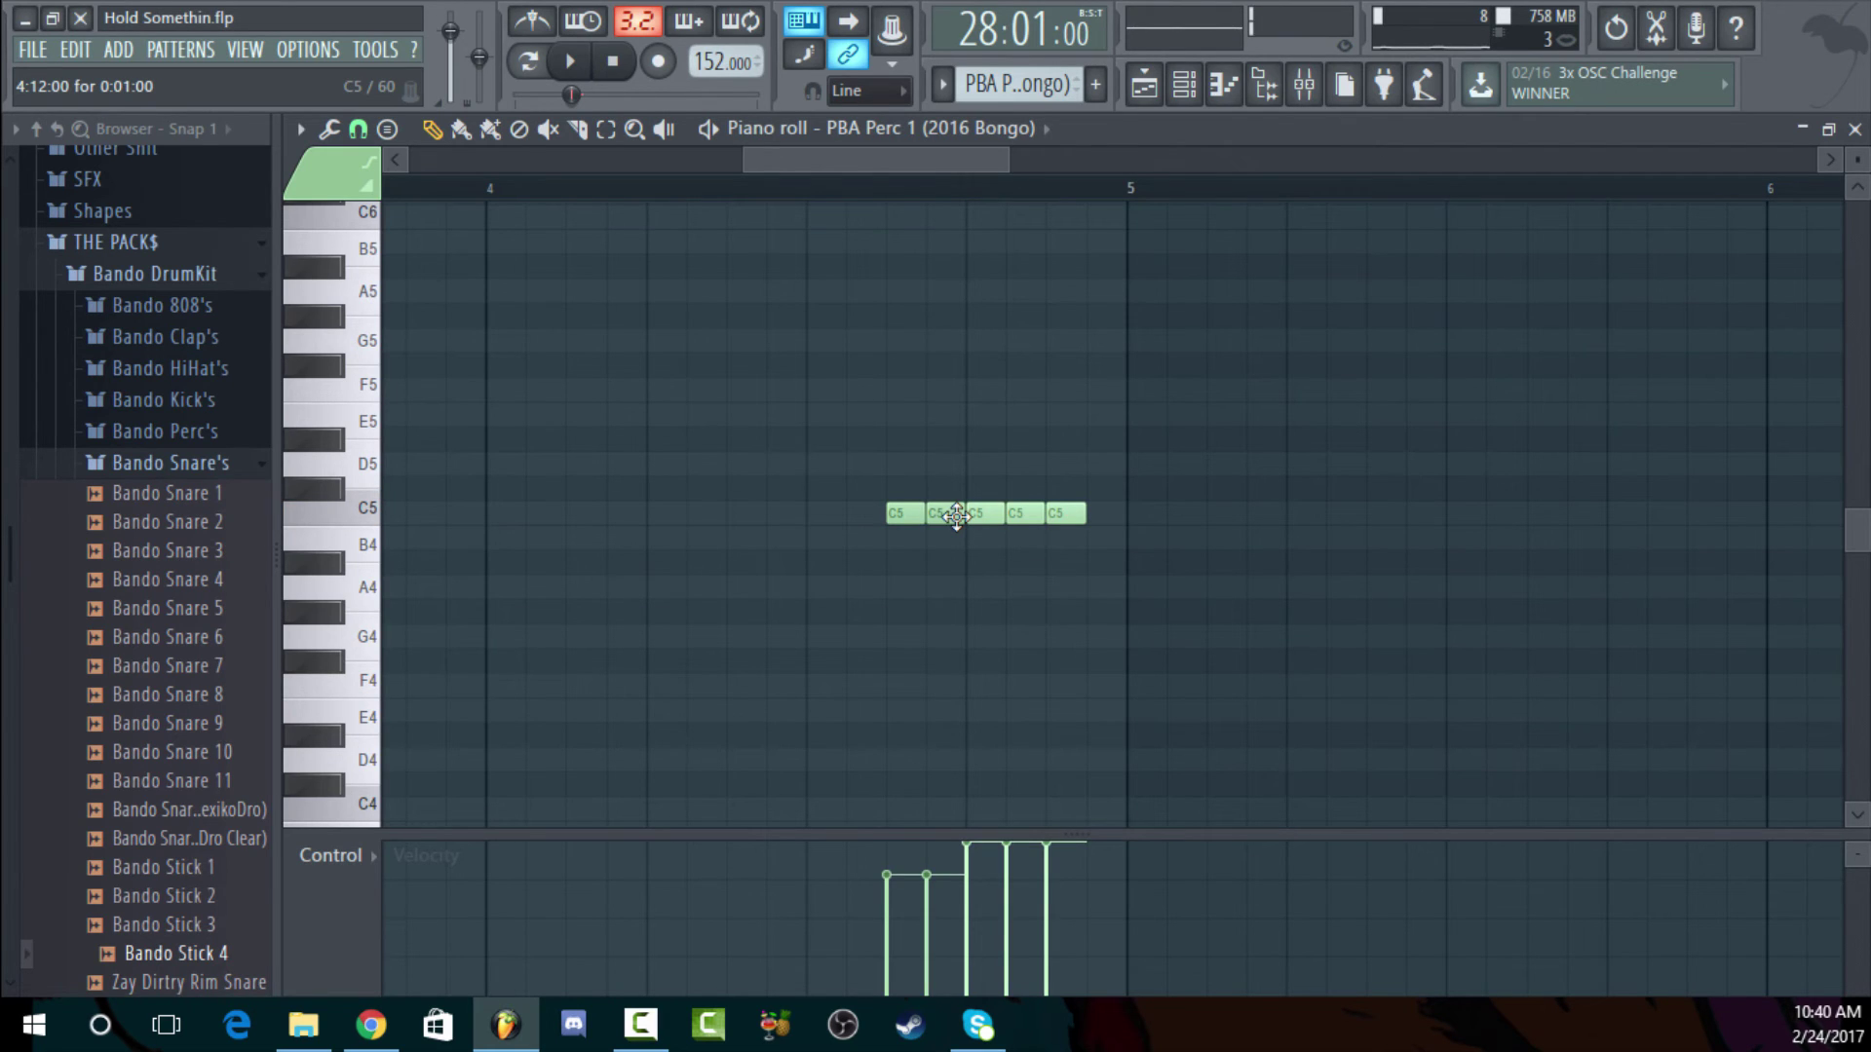
mouse_move(986, 829)
mouse_down()
mouse_move(853, 787)
mouse_move(1019, 710)
mouse_up()
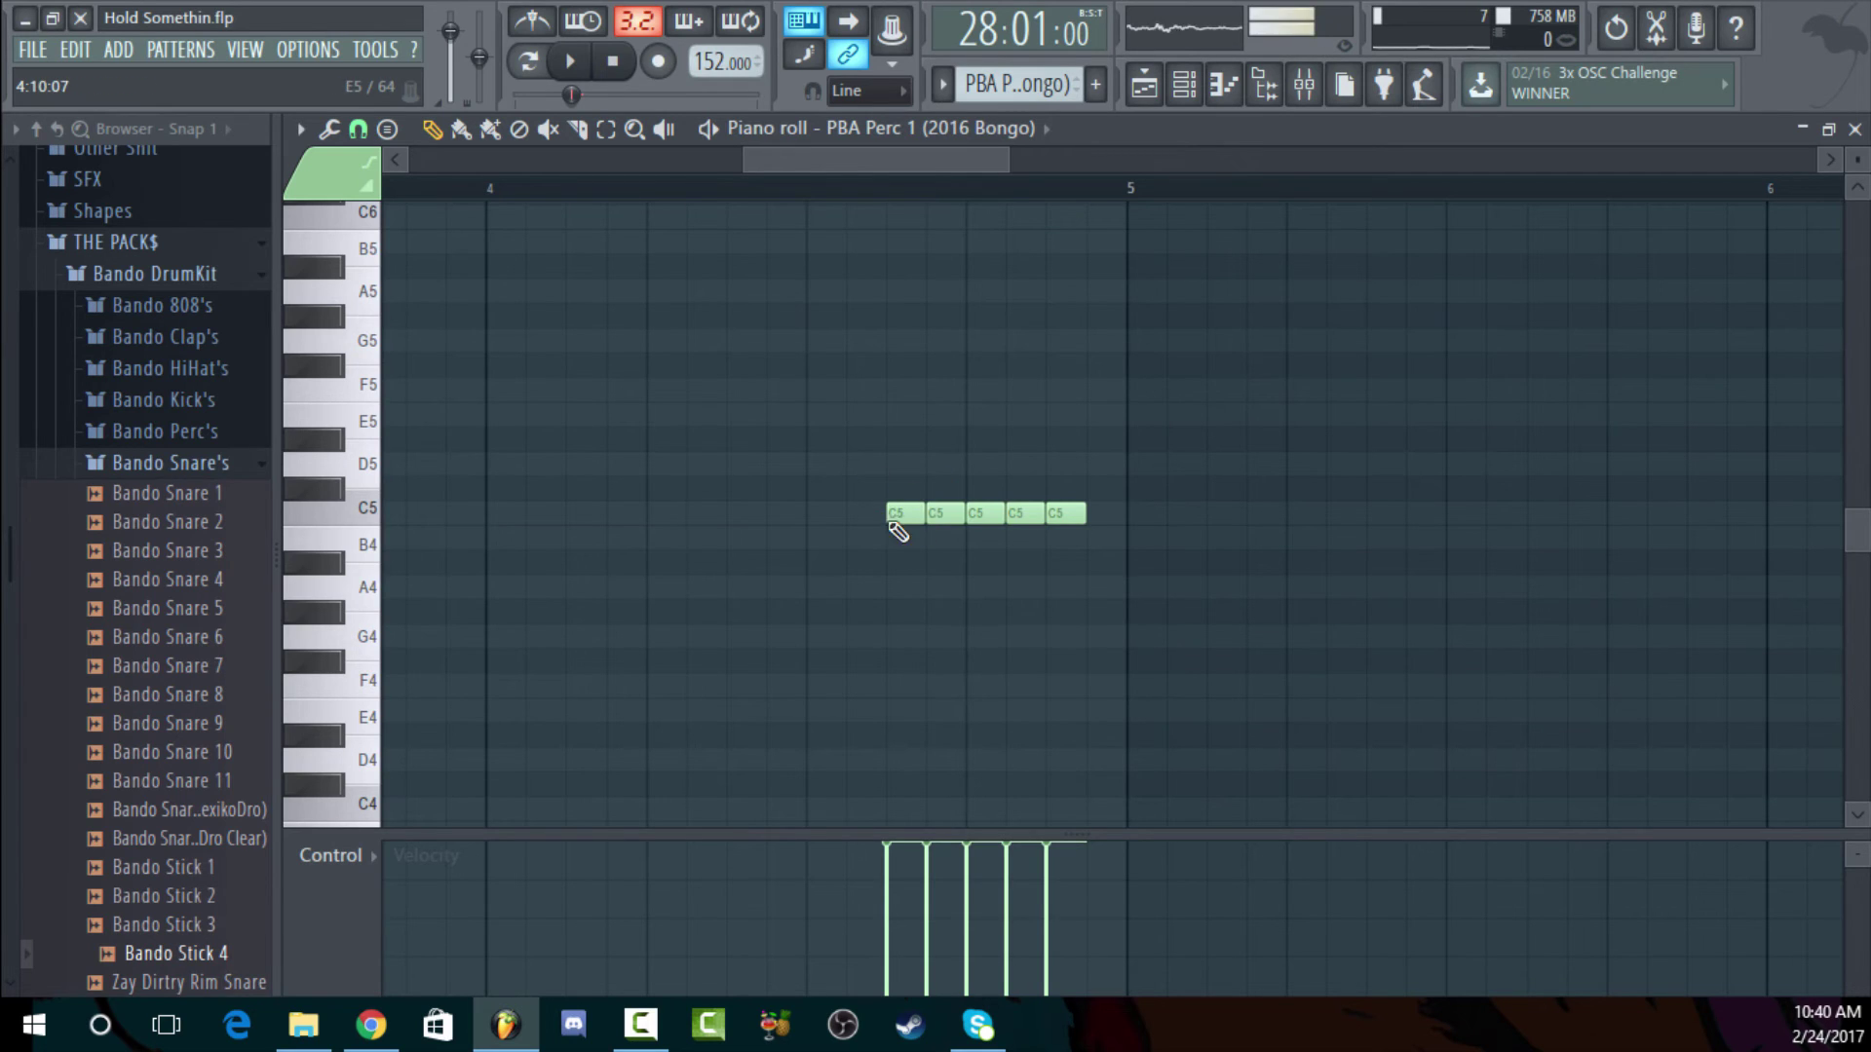
Try two extra C5 notes ahead of the bar 4 roll, remove them and play the original five notes
click(824, 512)
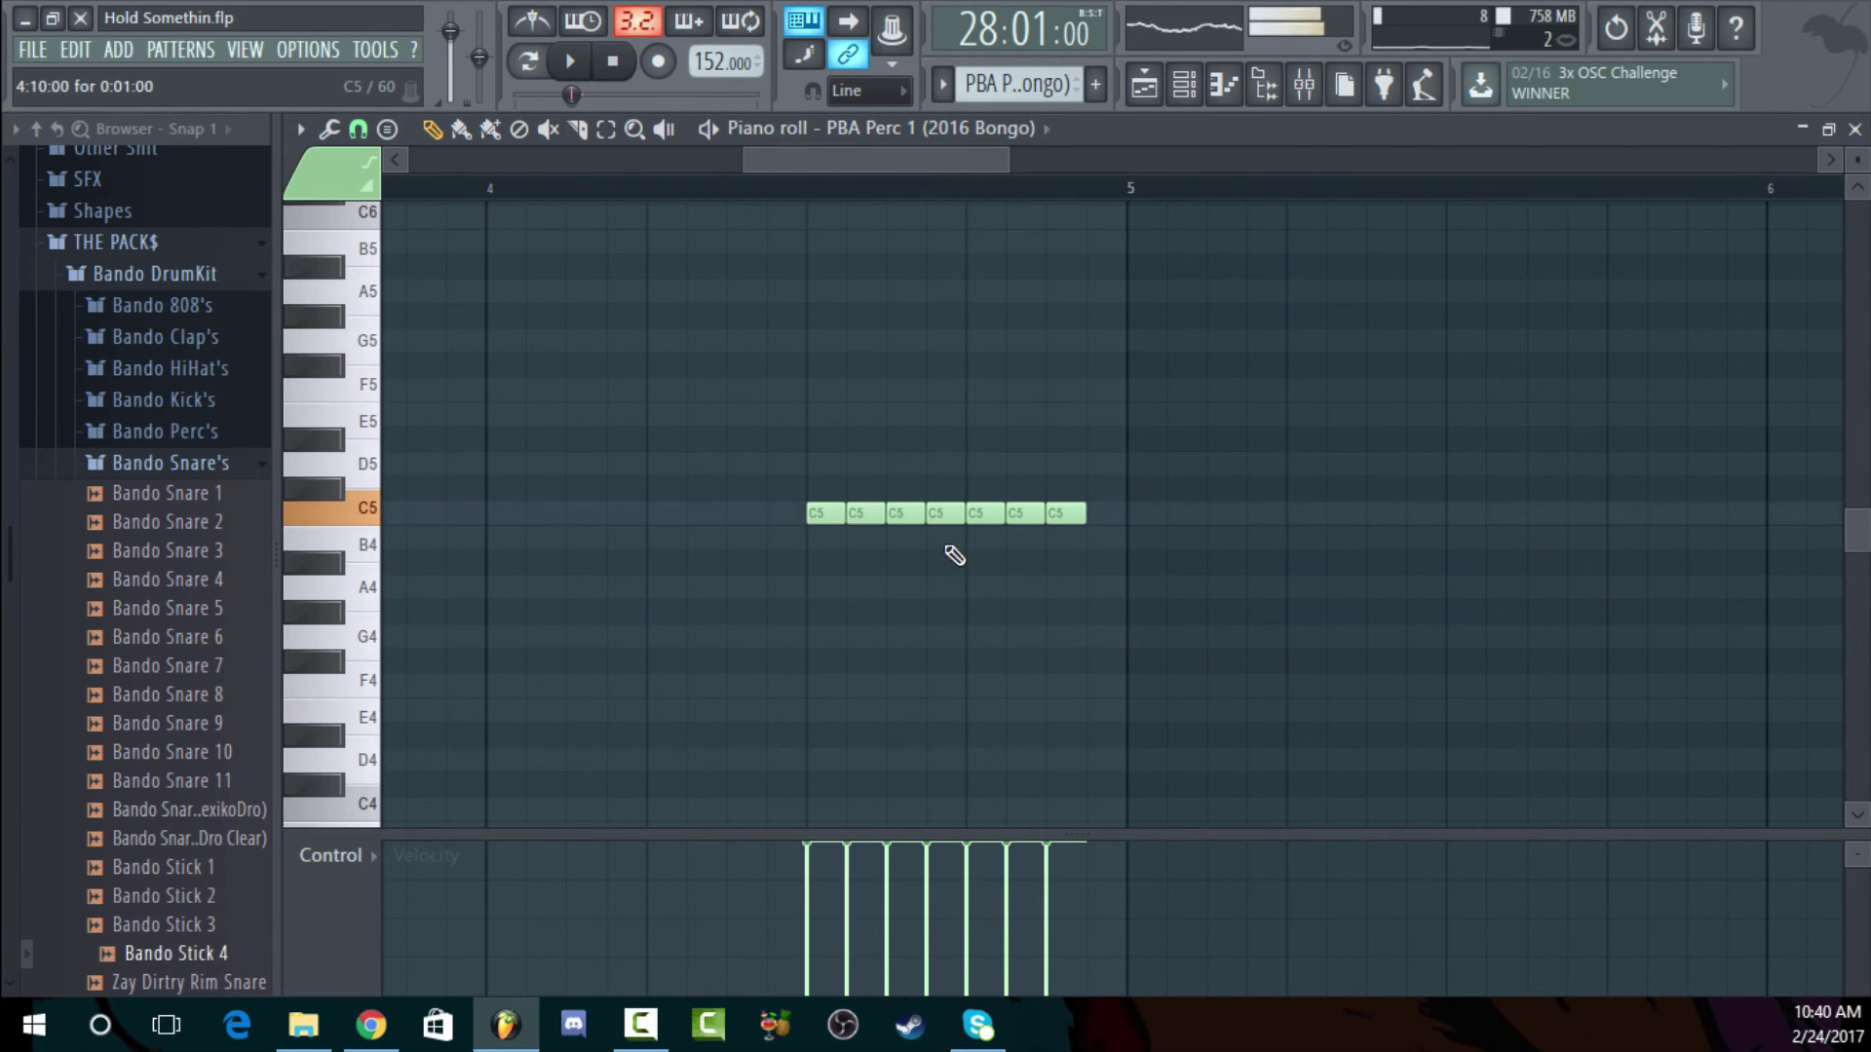
drag(824, 513, 862, 516)
right_click(862, 516)
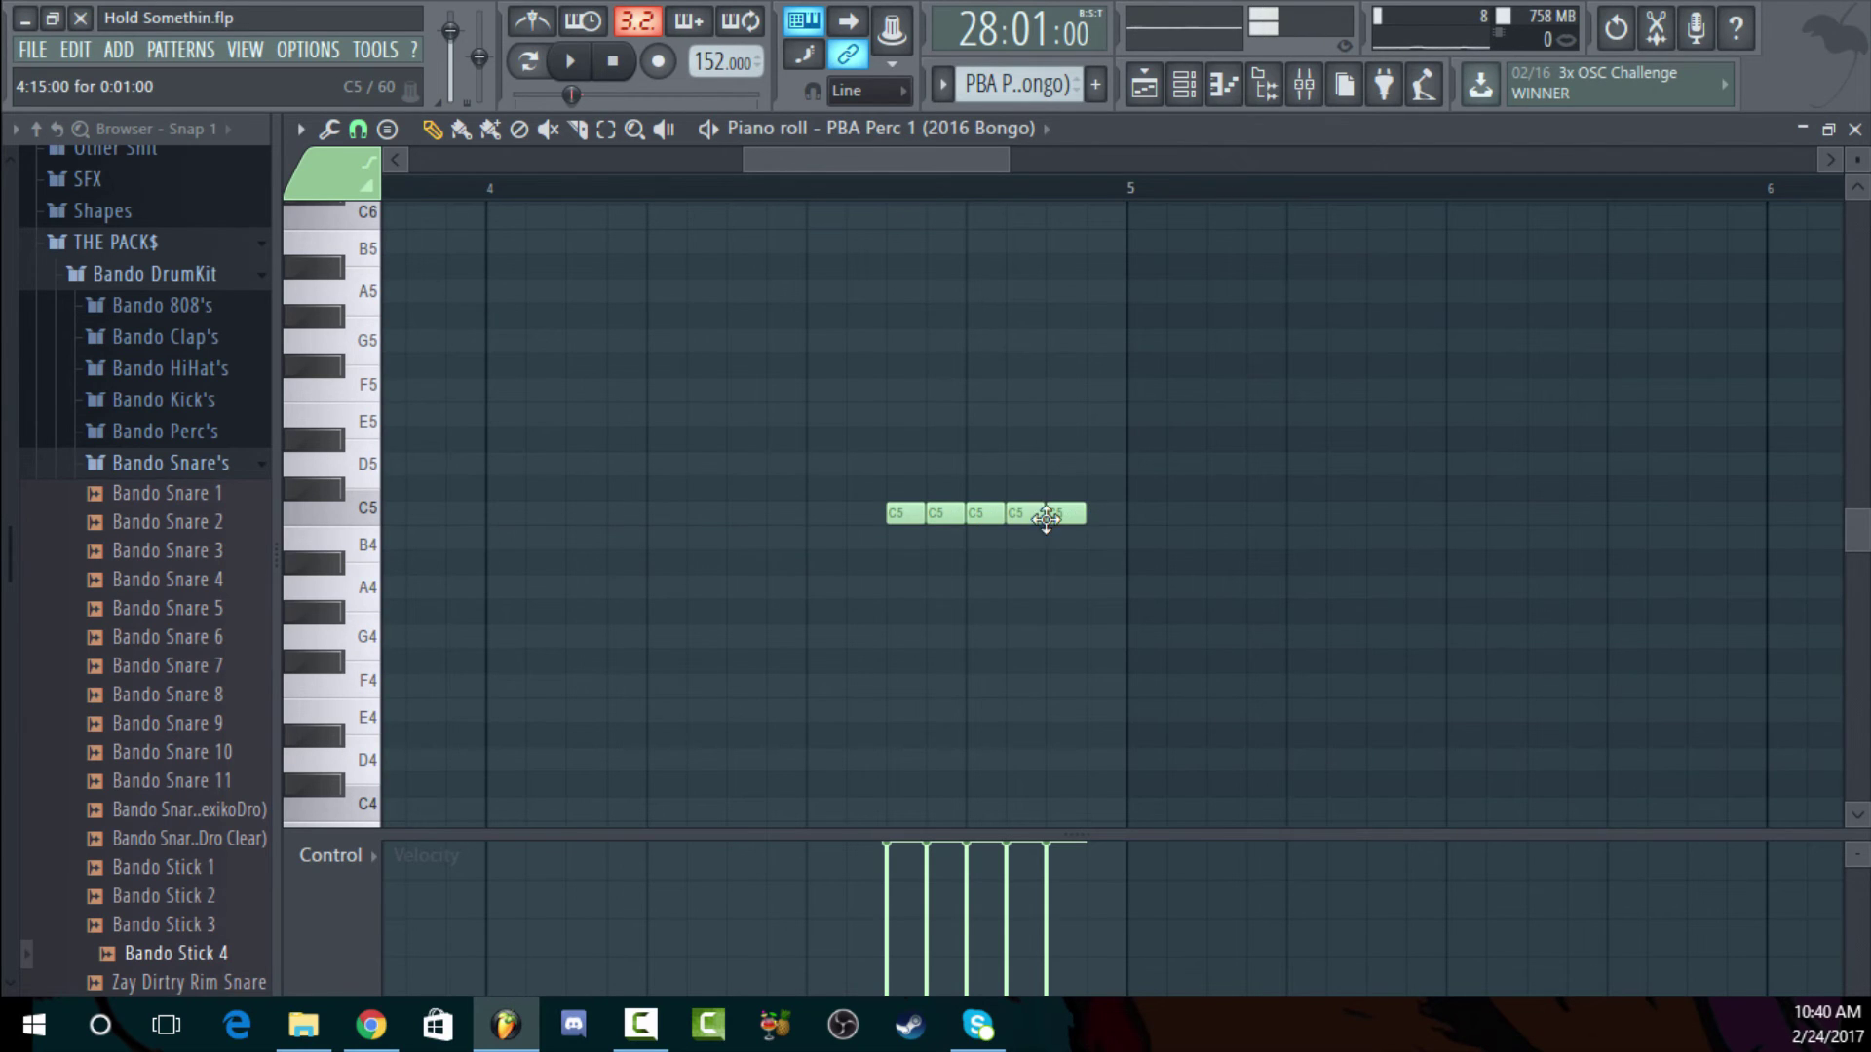
key(space)
key(space)
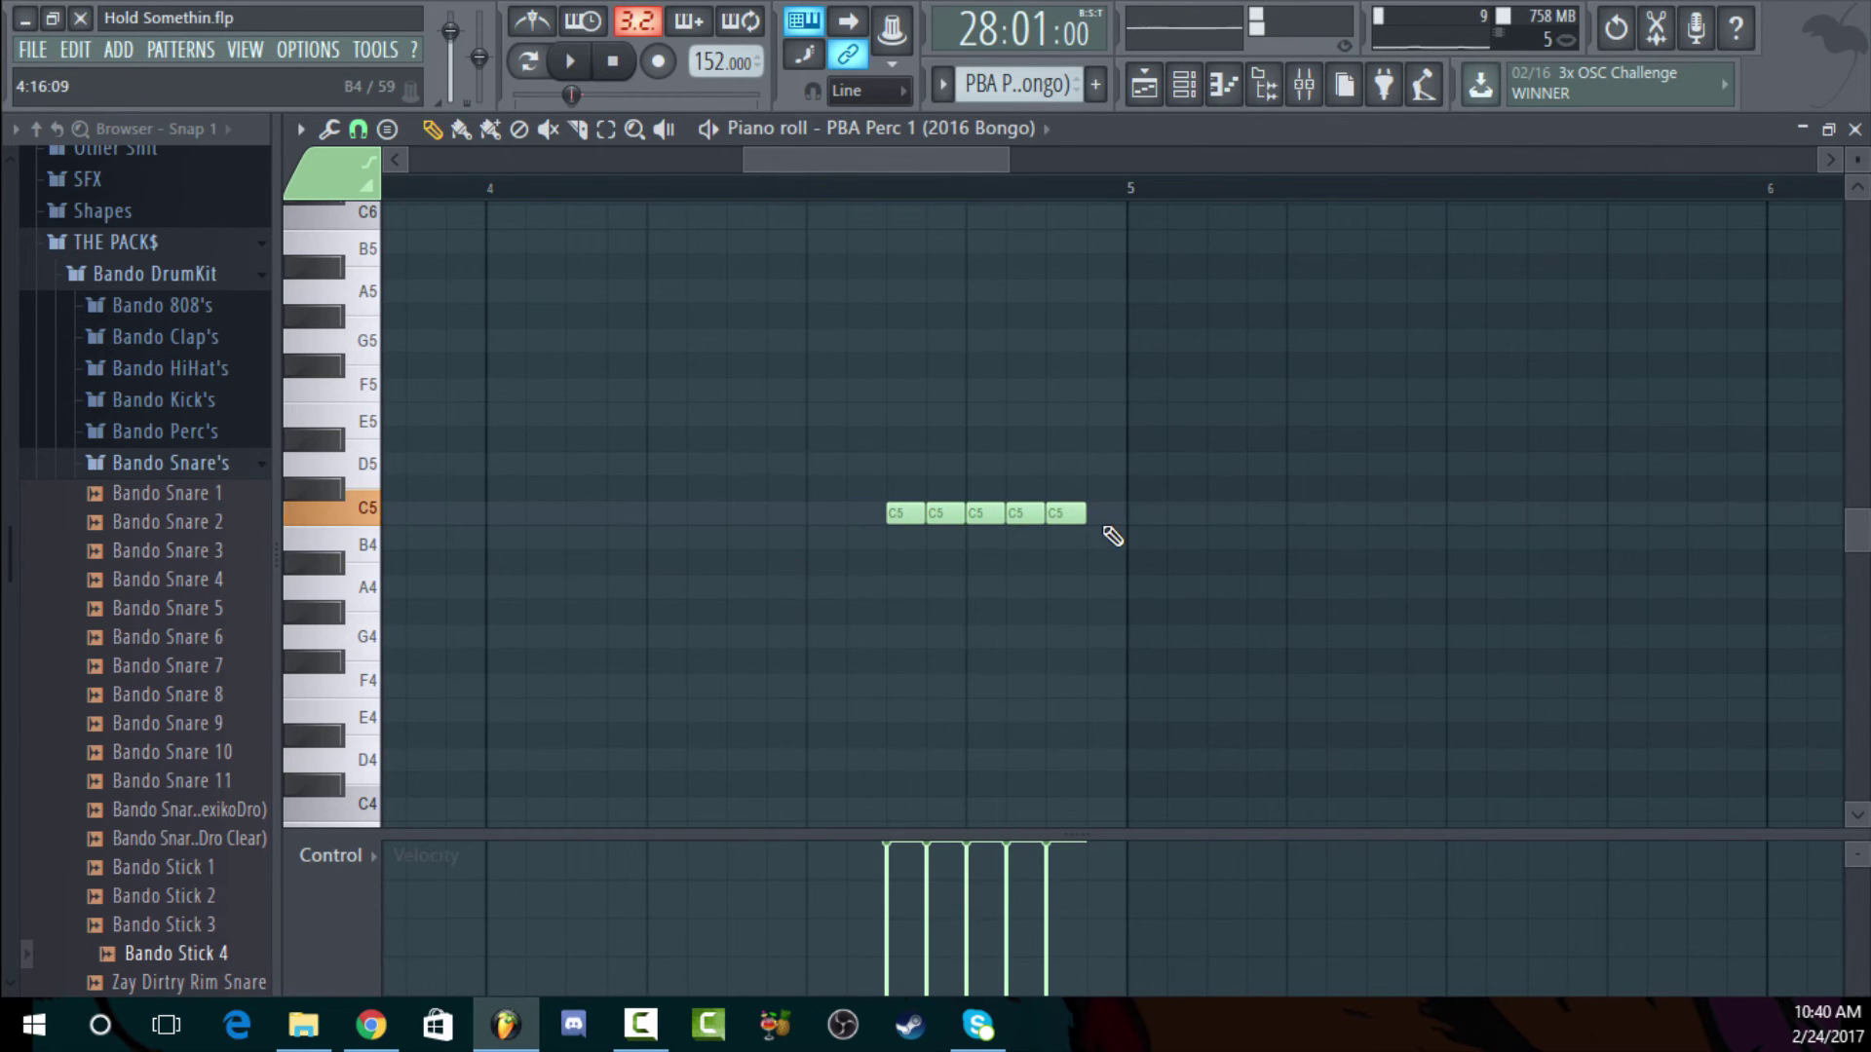
Try the roll with a sixth C5 note at the end of bar 4, then remove that note
click(1106, 514)
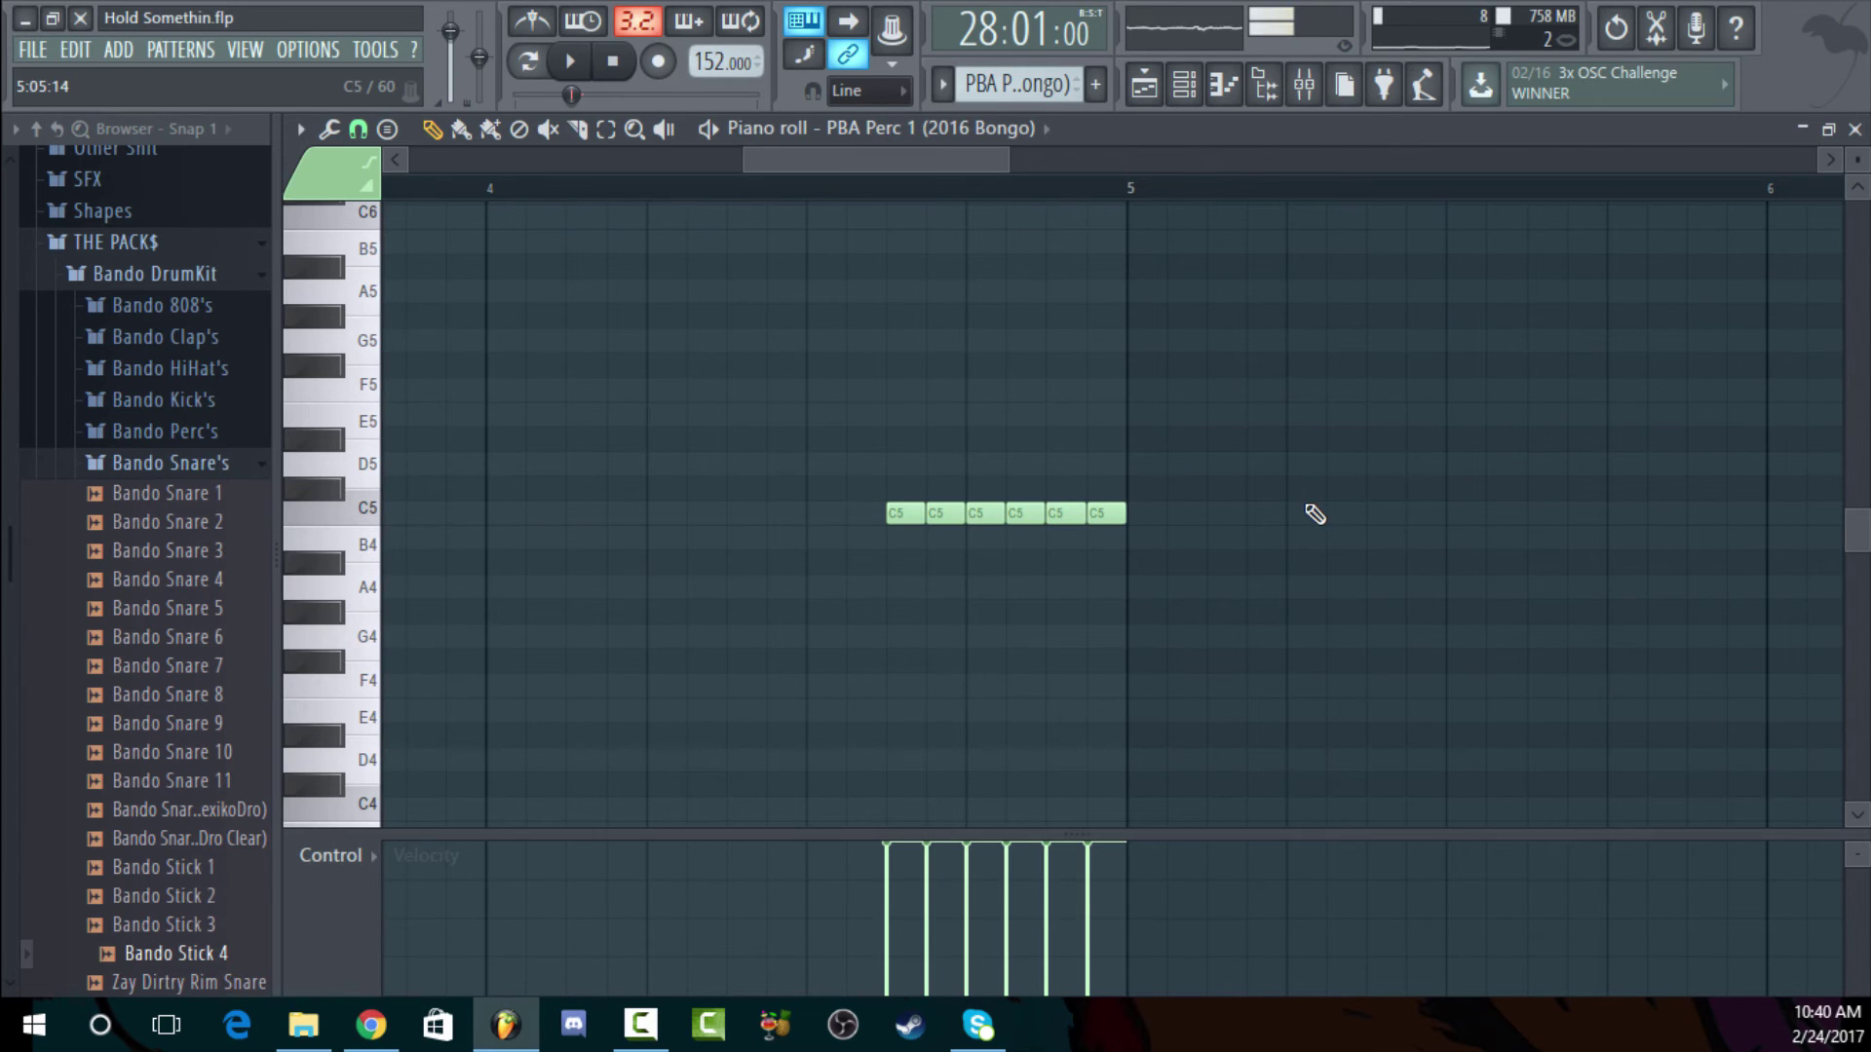
key(space)
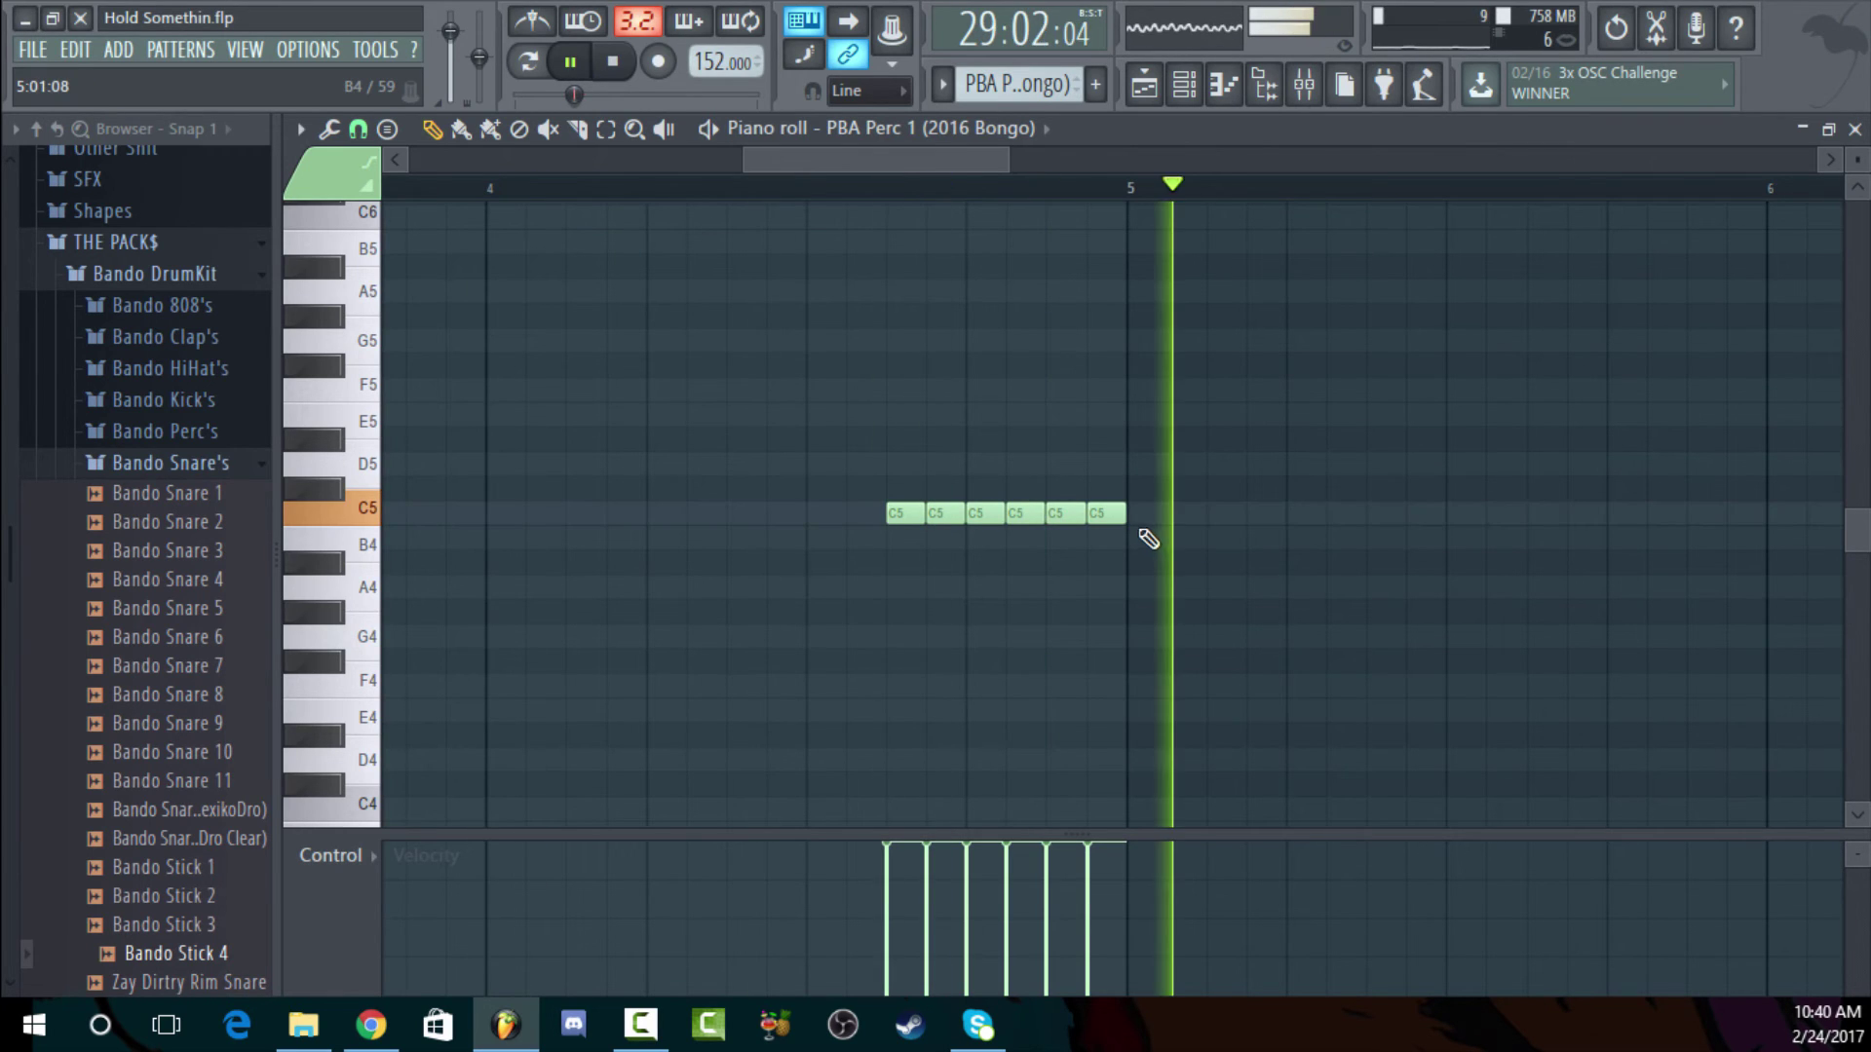
right_click(1108, 514)
Delete the first C5 note of the bar 4 roll, redraw it and play the roll from bar 4
right_click(904, 513)
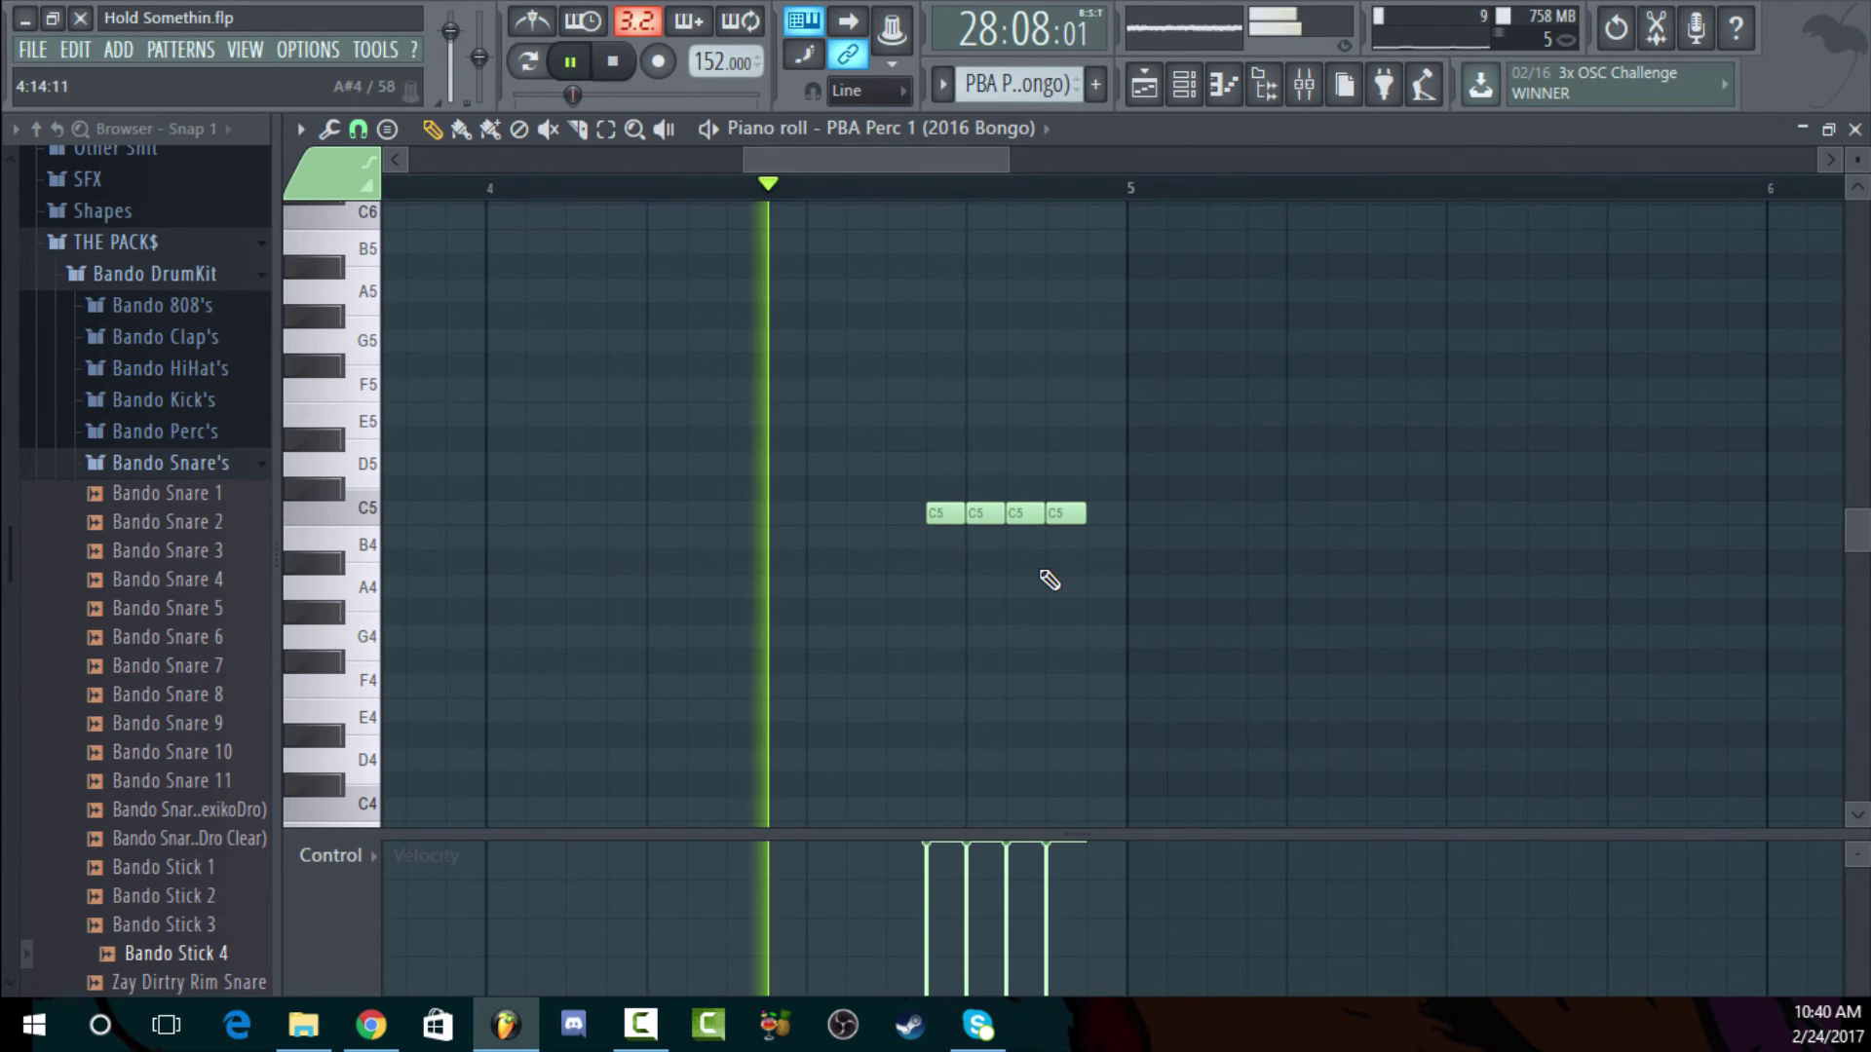
key(space)
click(893, 513)
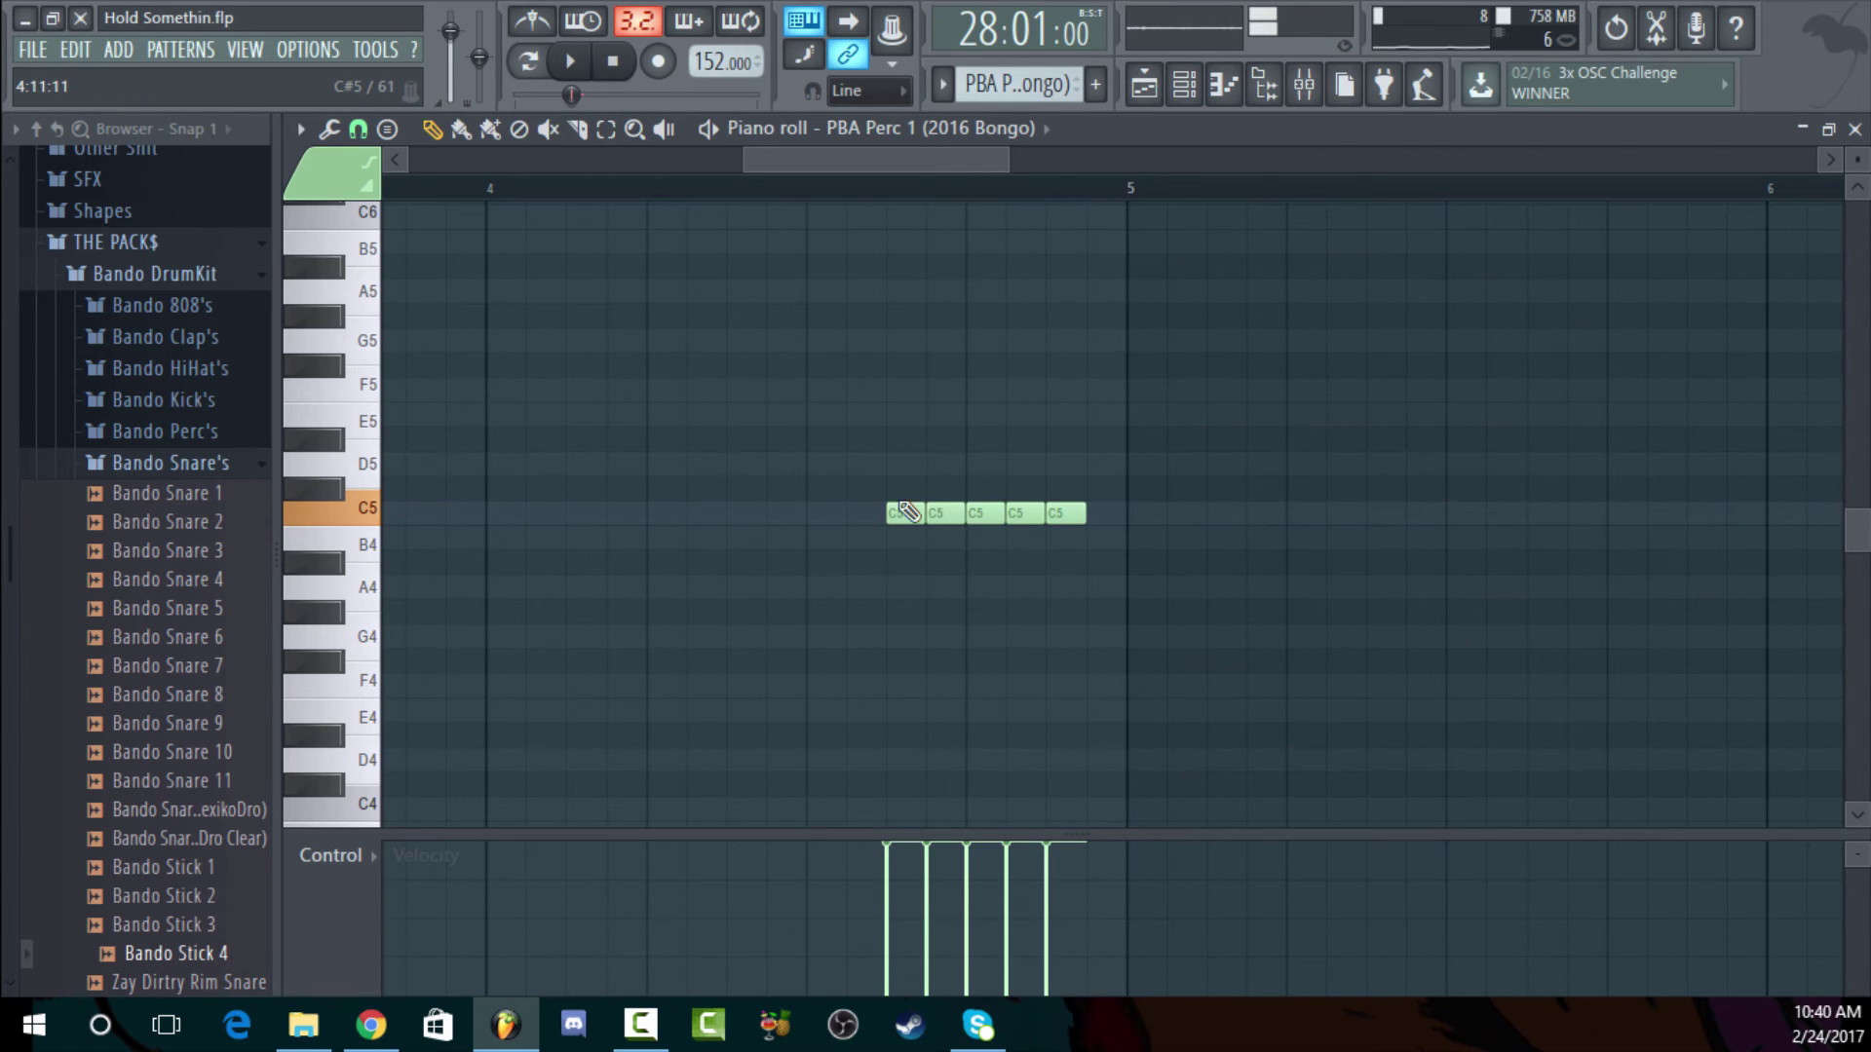
key(space)
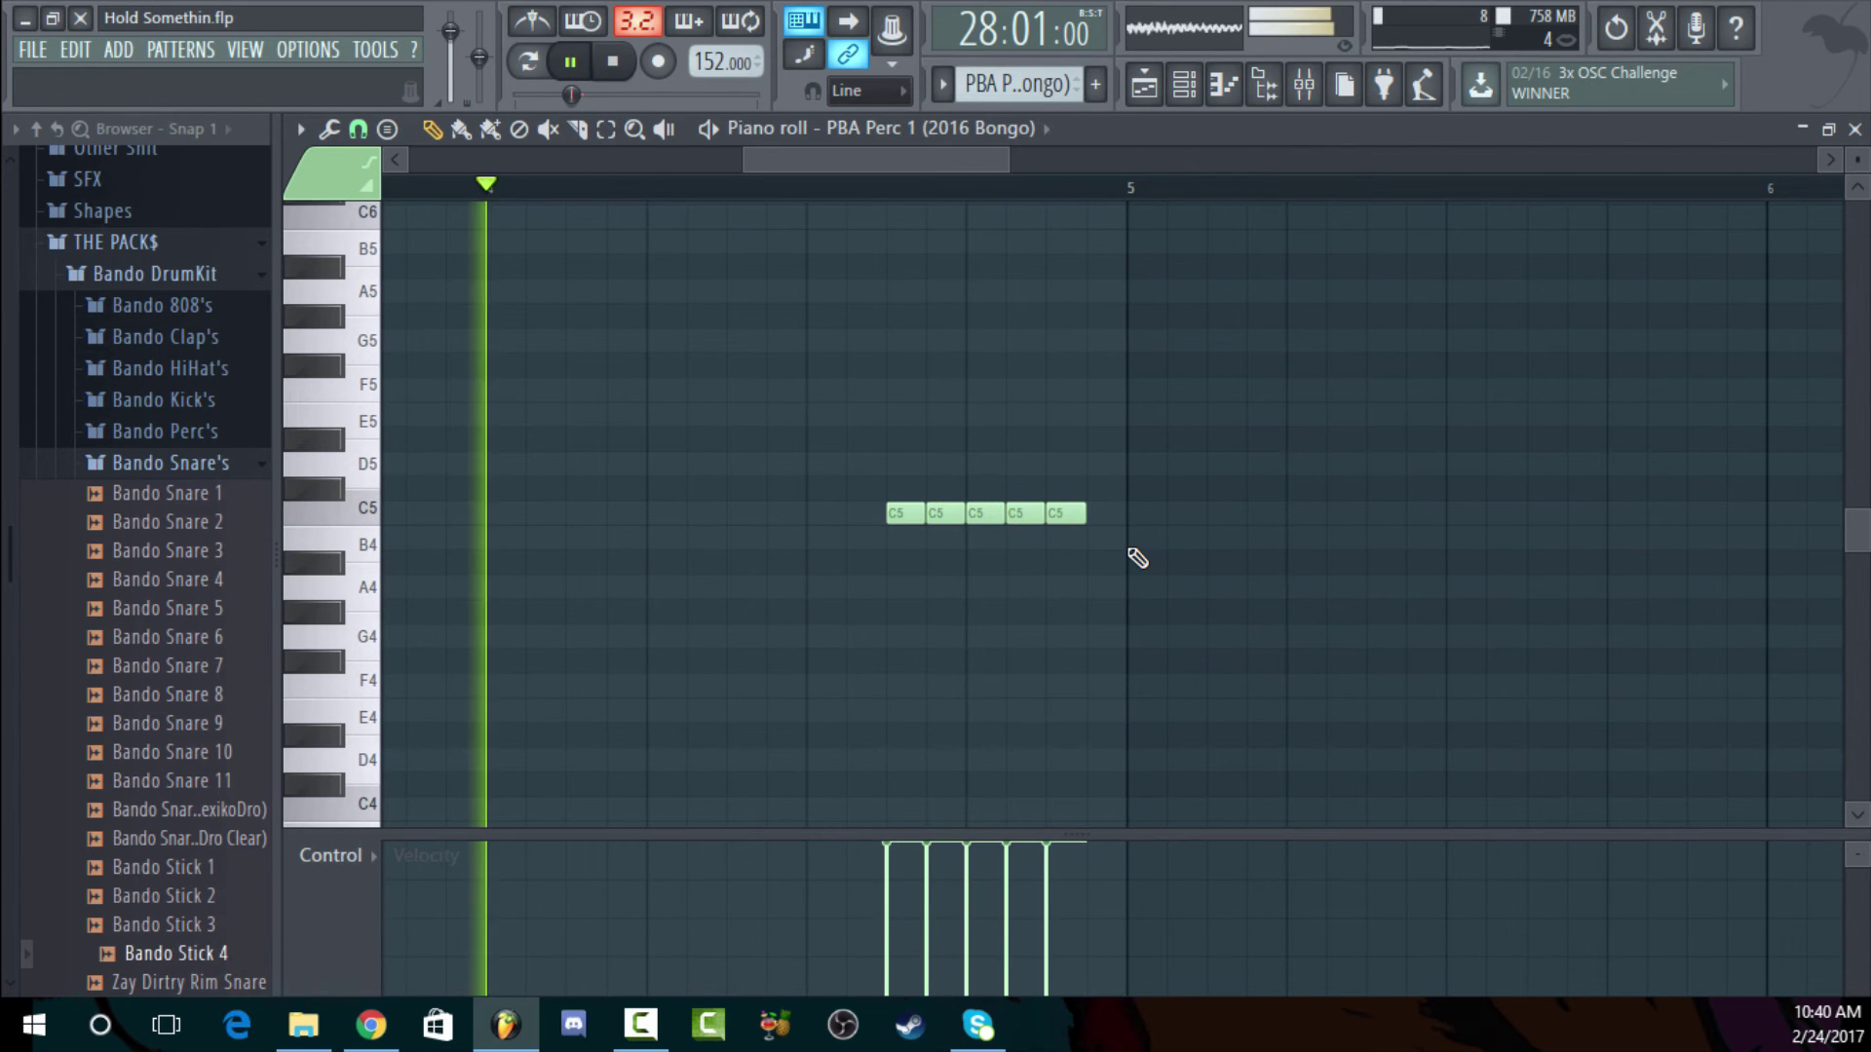
key(space)
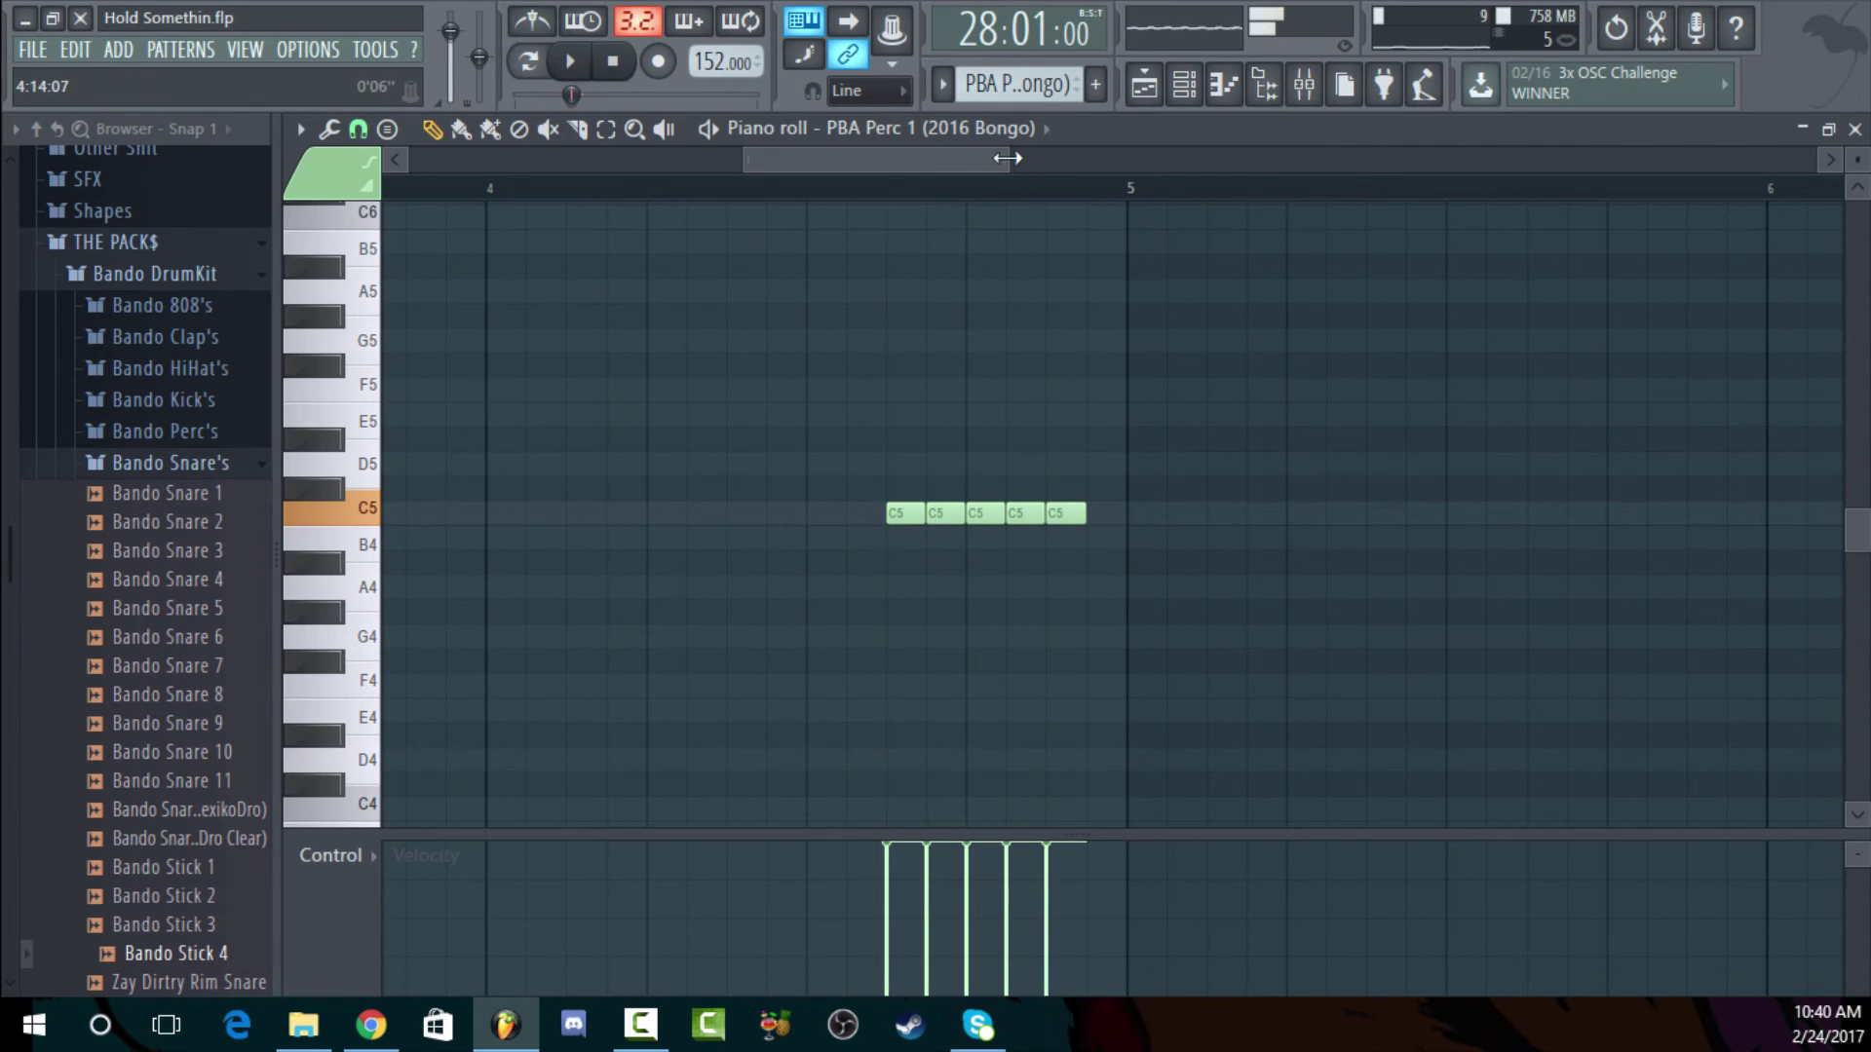
Mark bars 1 to 4 of the PBA Perc 1 (2016 Bongo) pattern to show the roll closing them
scroll(1140, 216, down, 5)
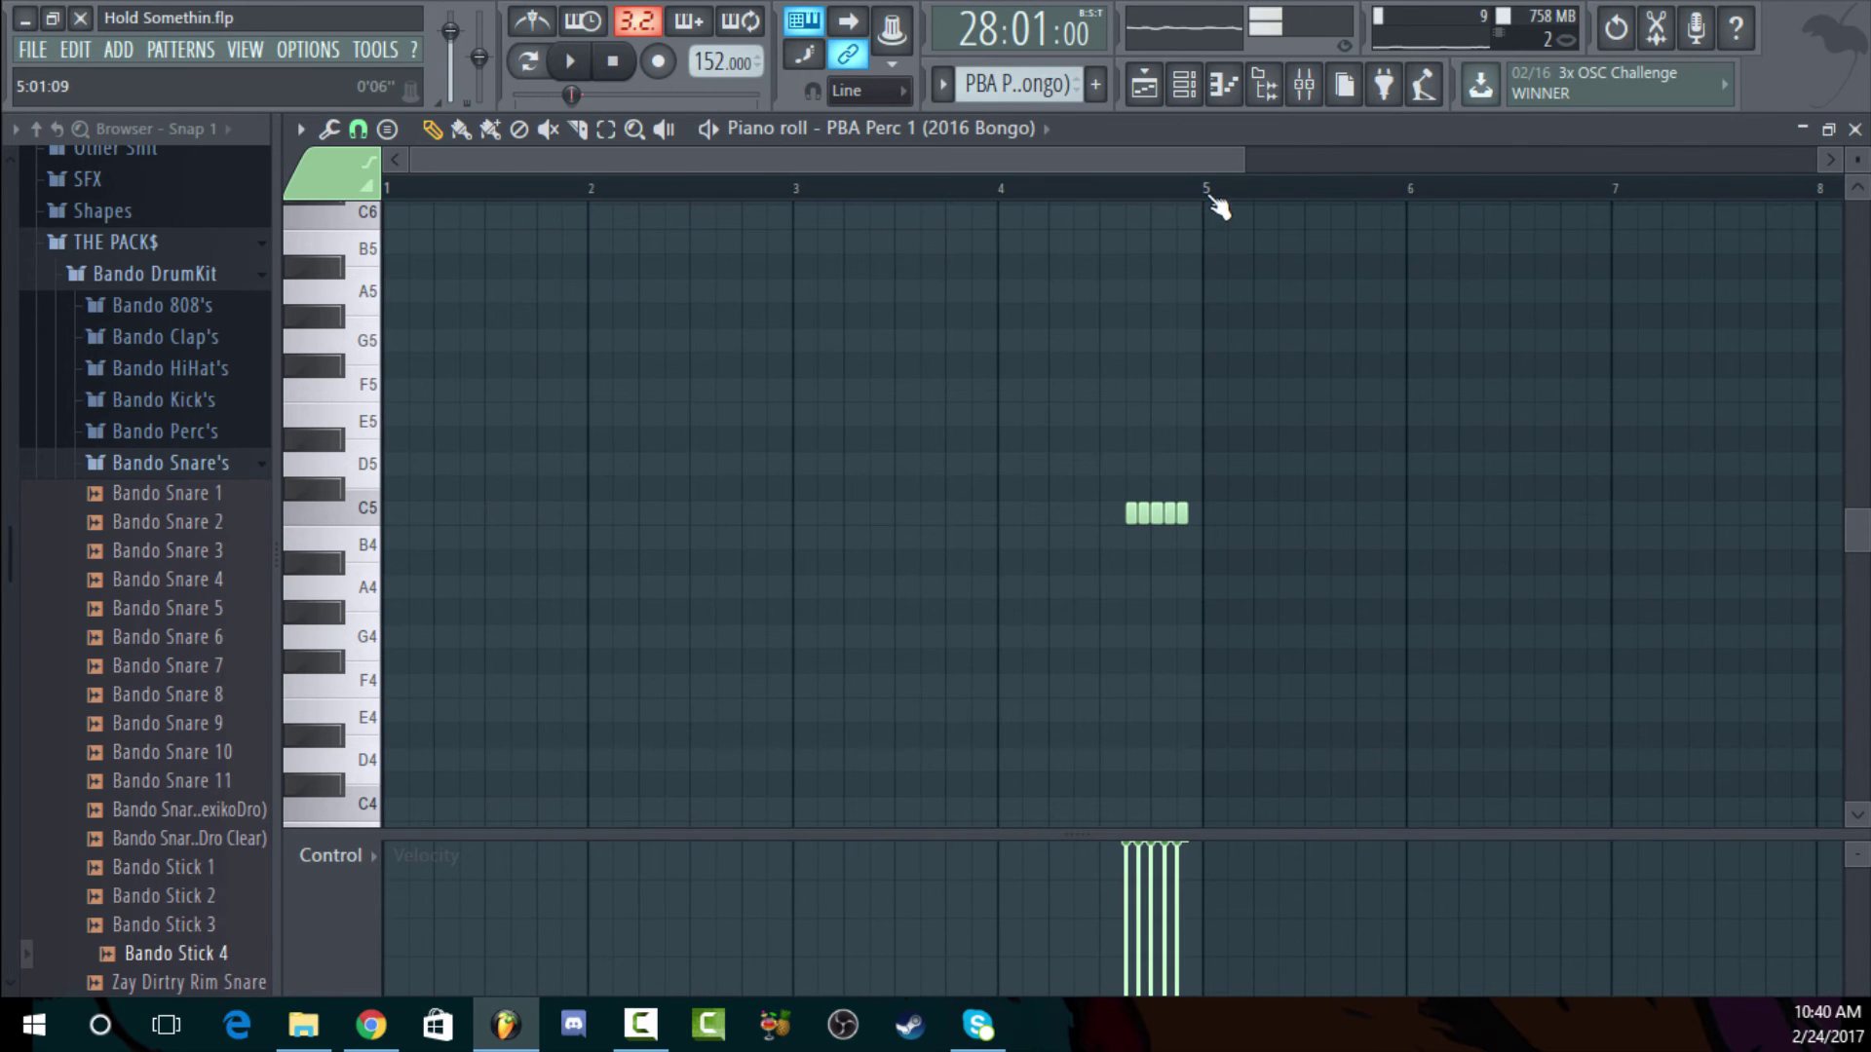
drag(1218, 195, 8, 244)
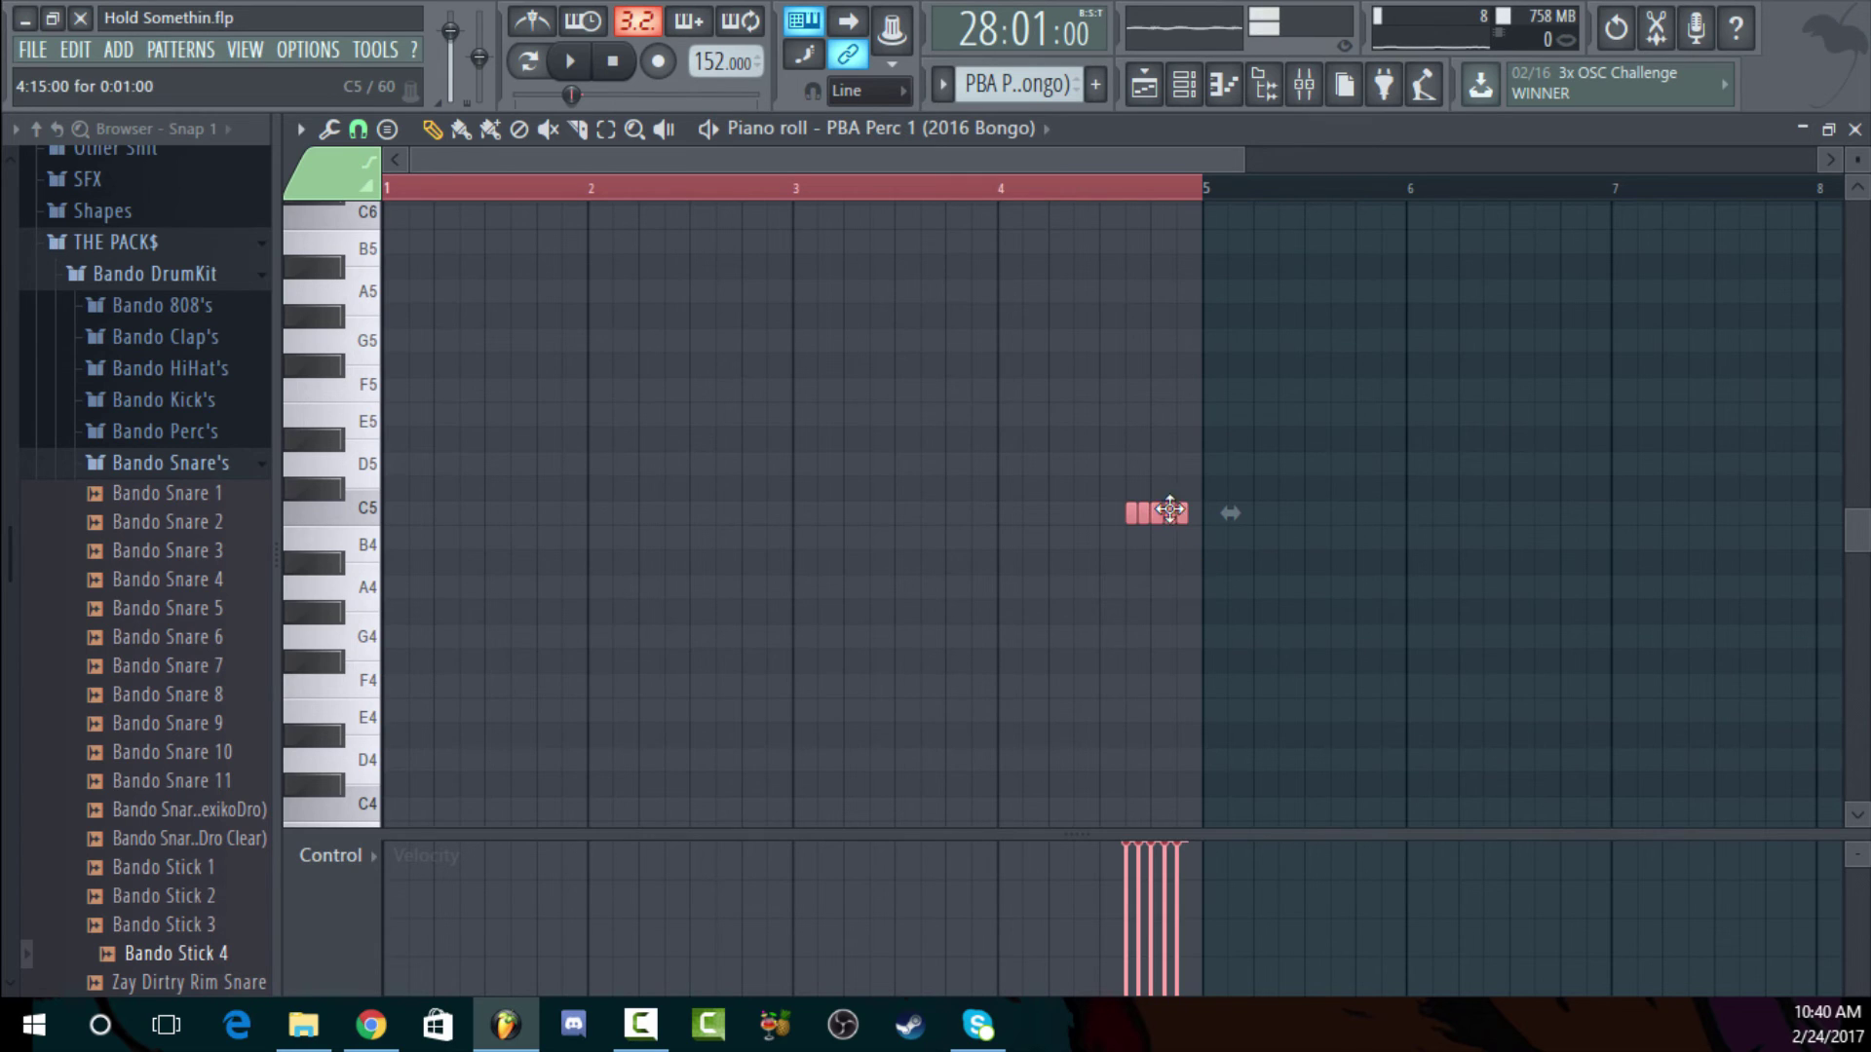
drag(1247, 157, 838, 158)
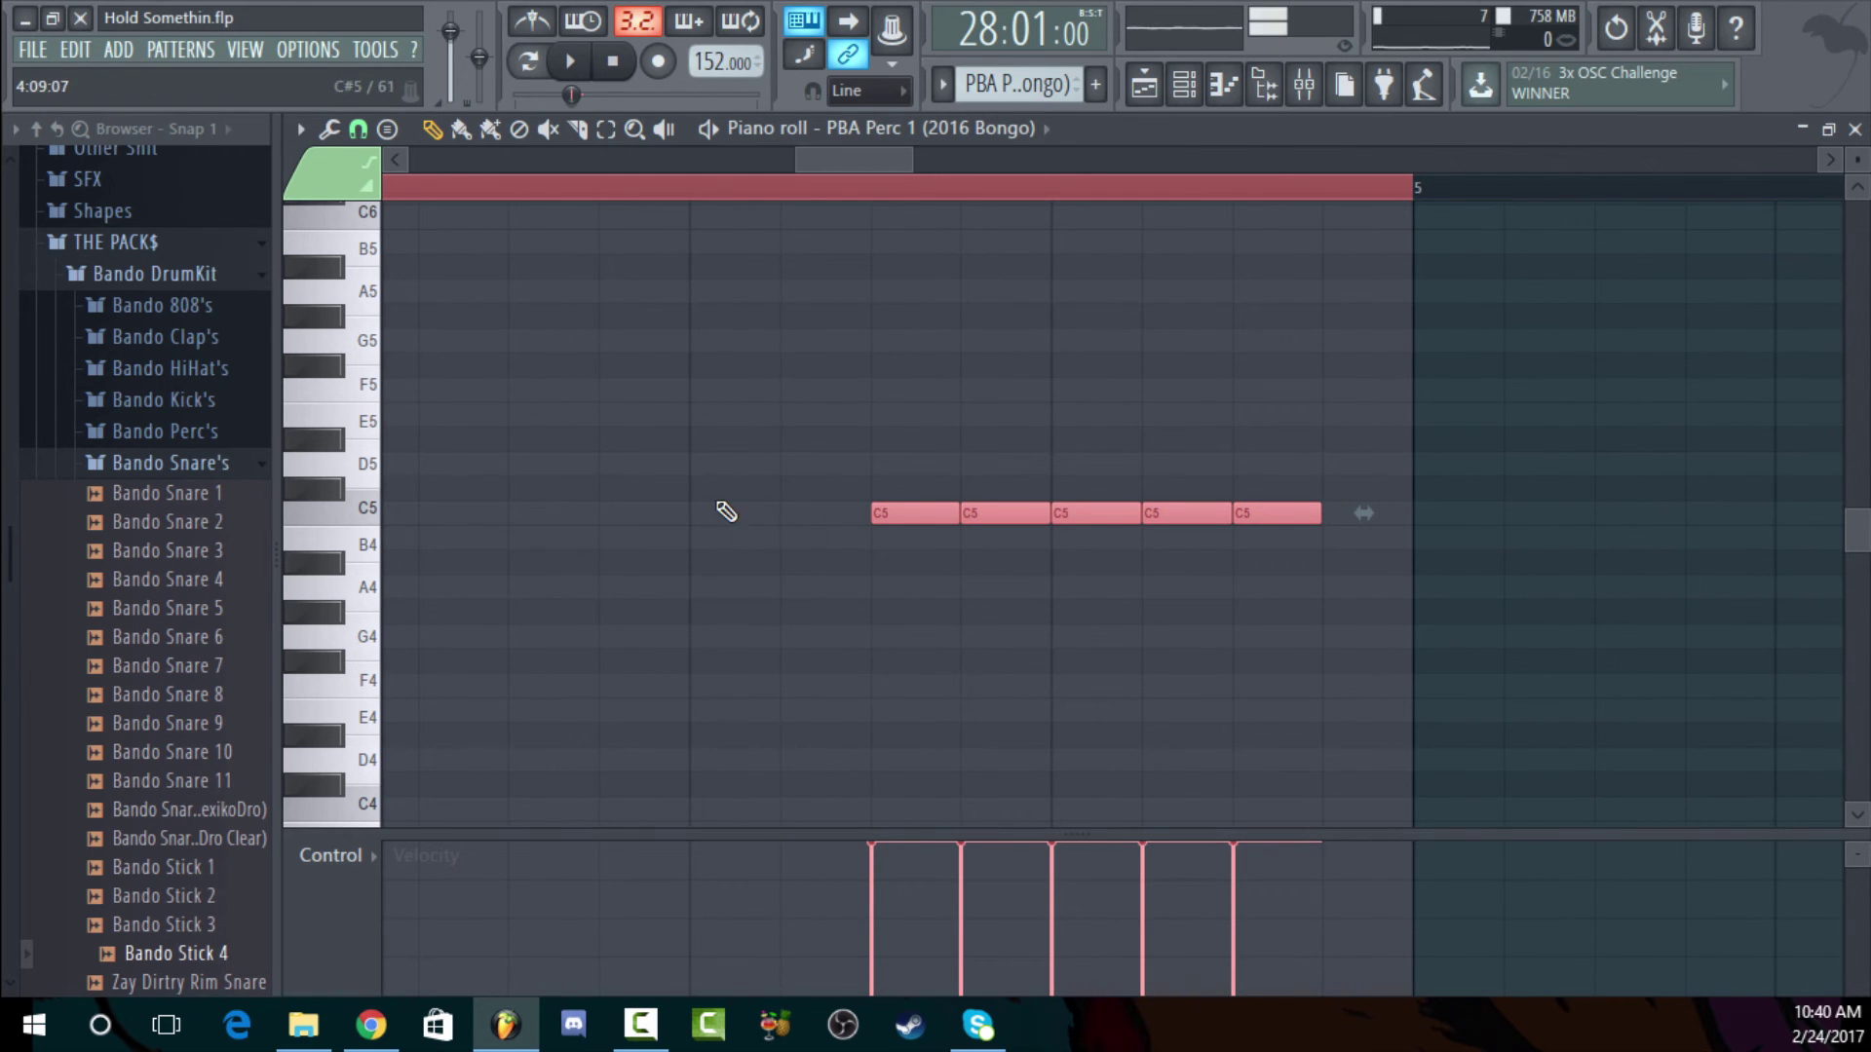
Try a separate C5 note at 4:09 and remove it, then delete and redraw the first two notes of the roll
click(698, 515)
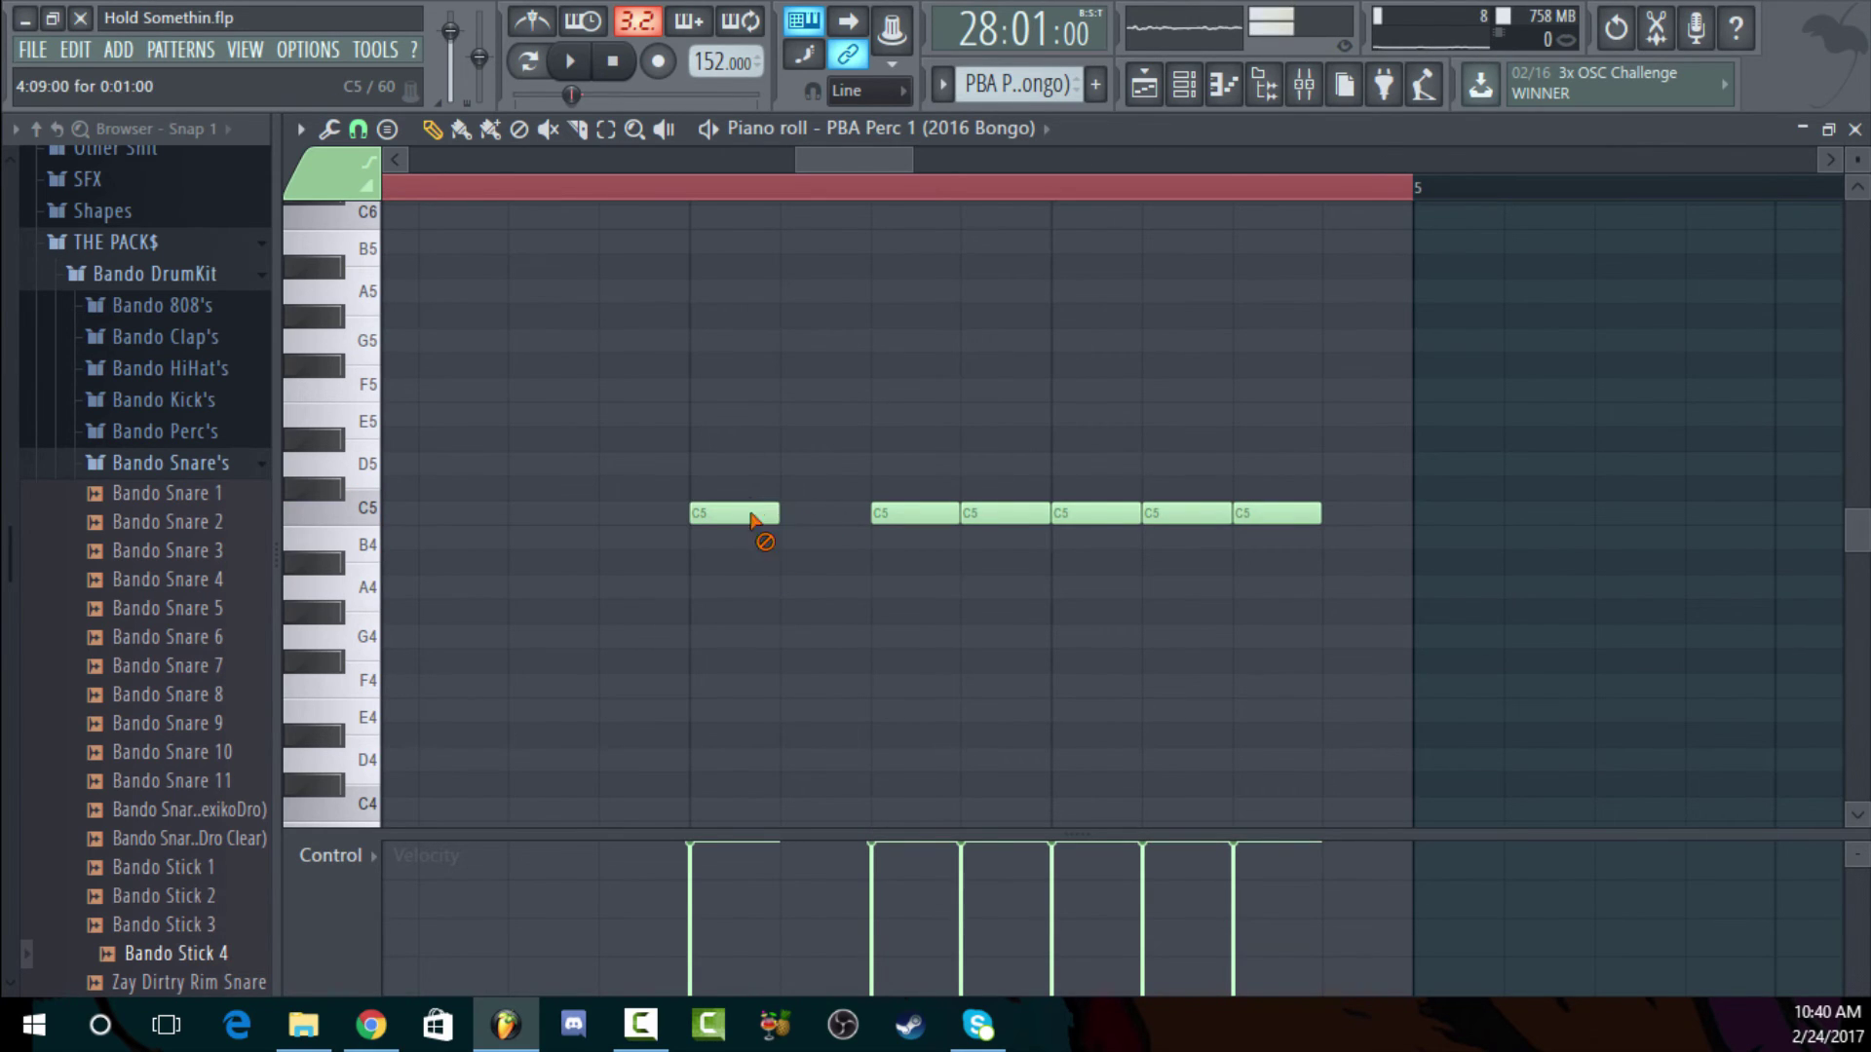
right_click(753, 520)
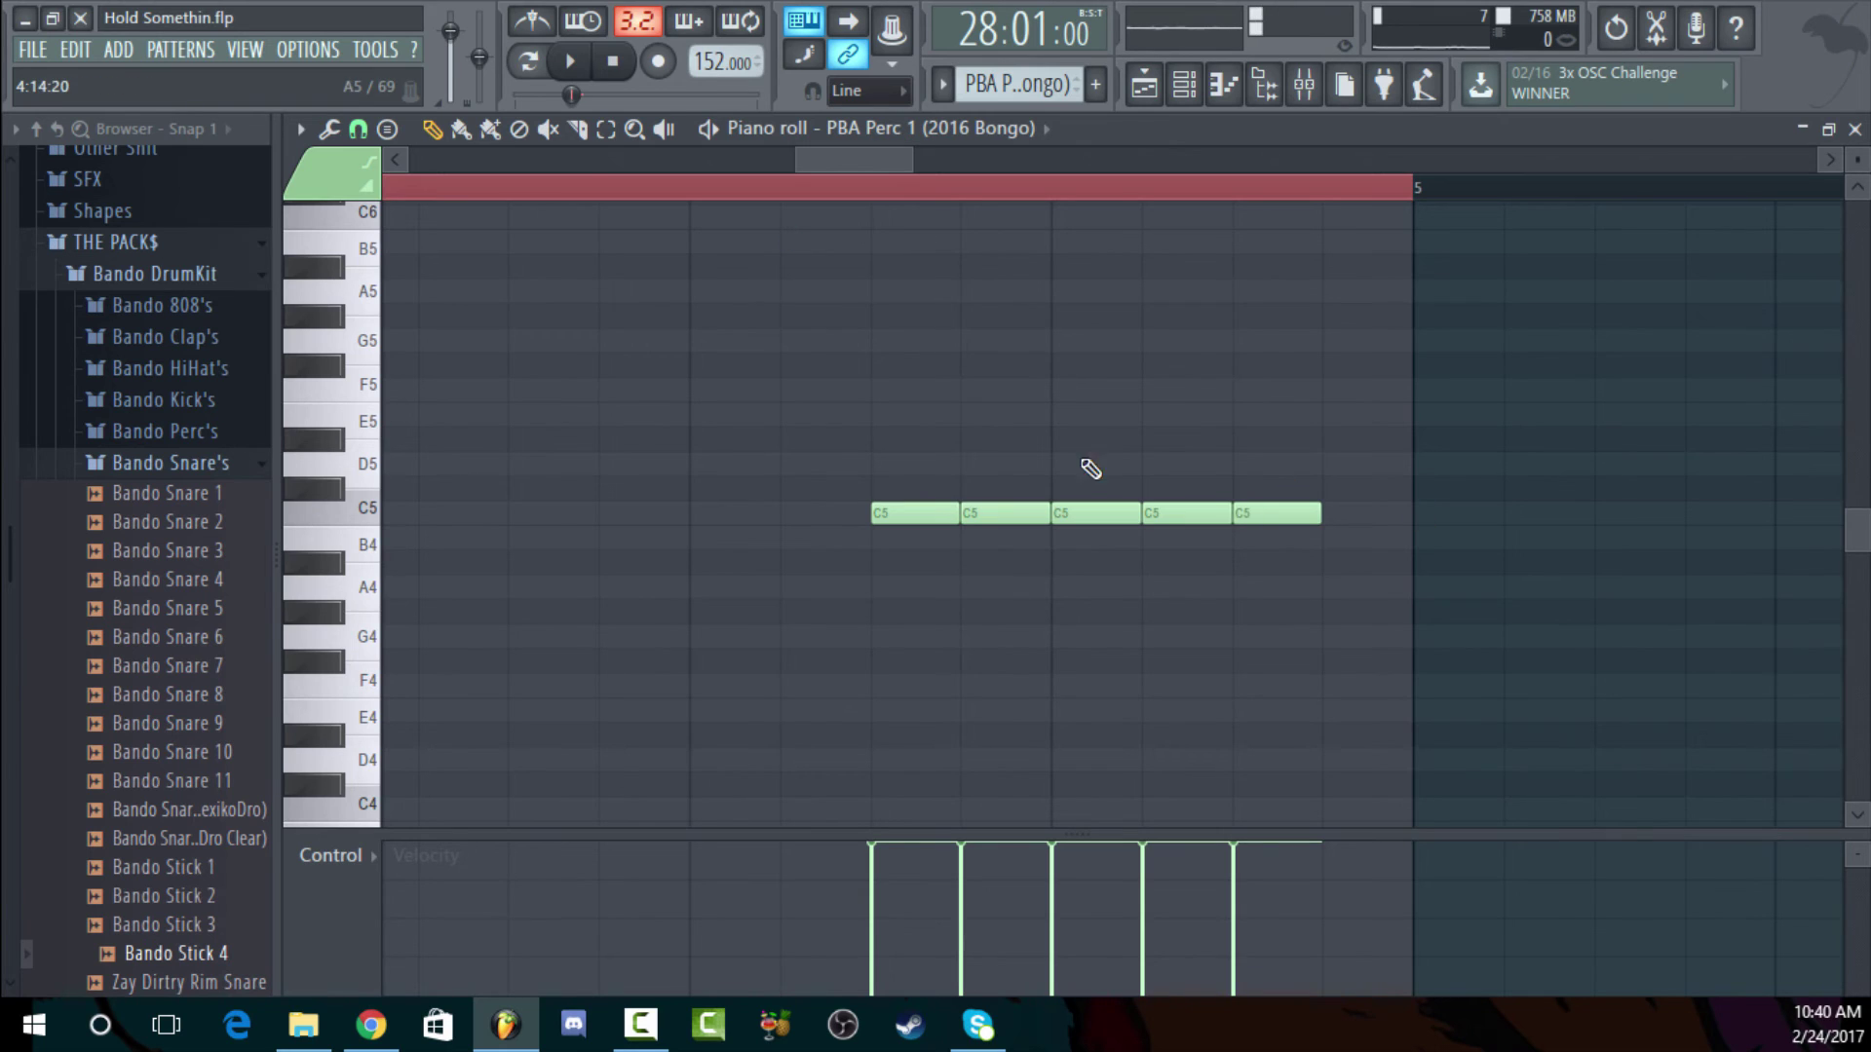
right_click(1004, 514)
right_click(916, 513)
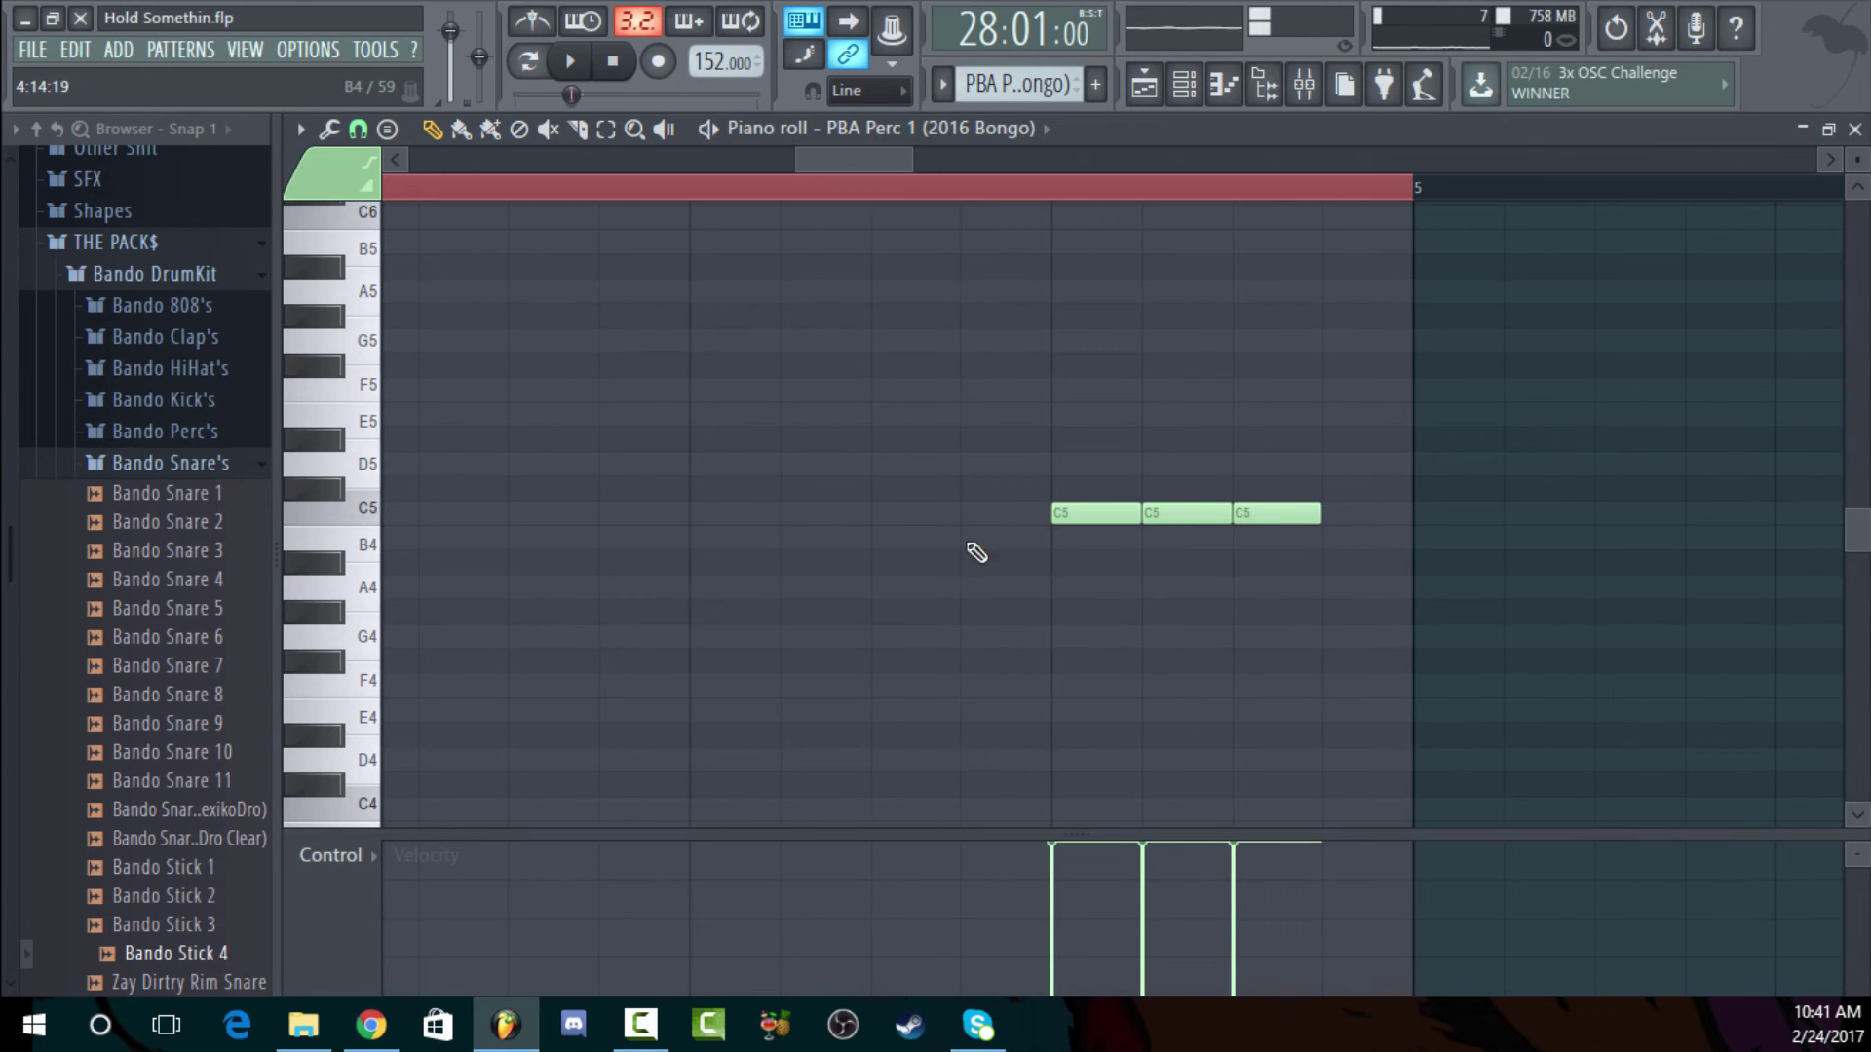
click(992, 516)
click(877, 514)
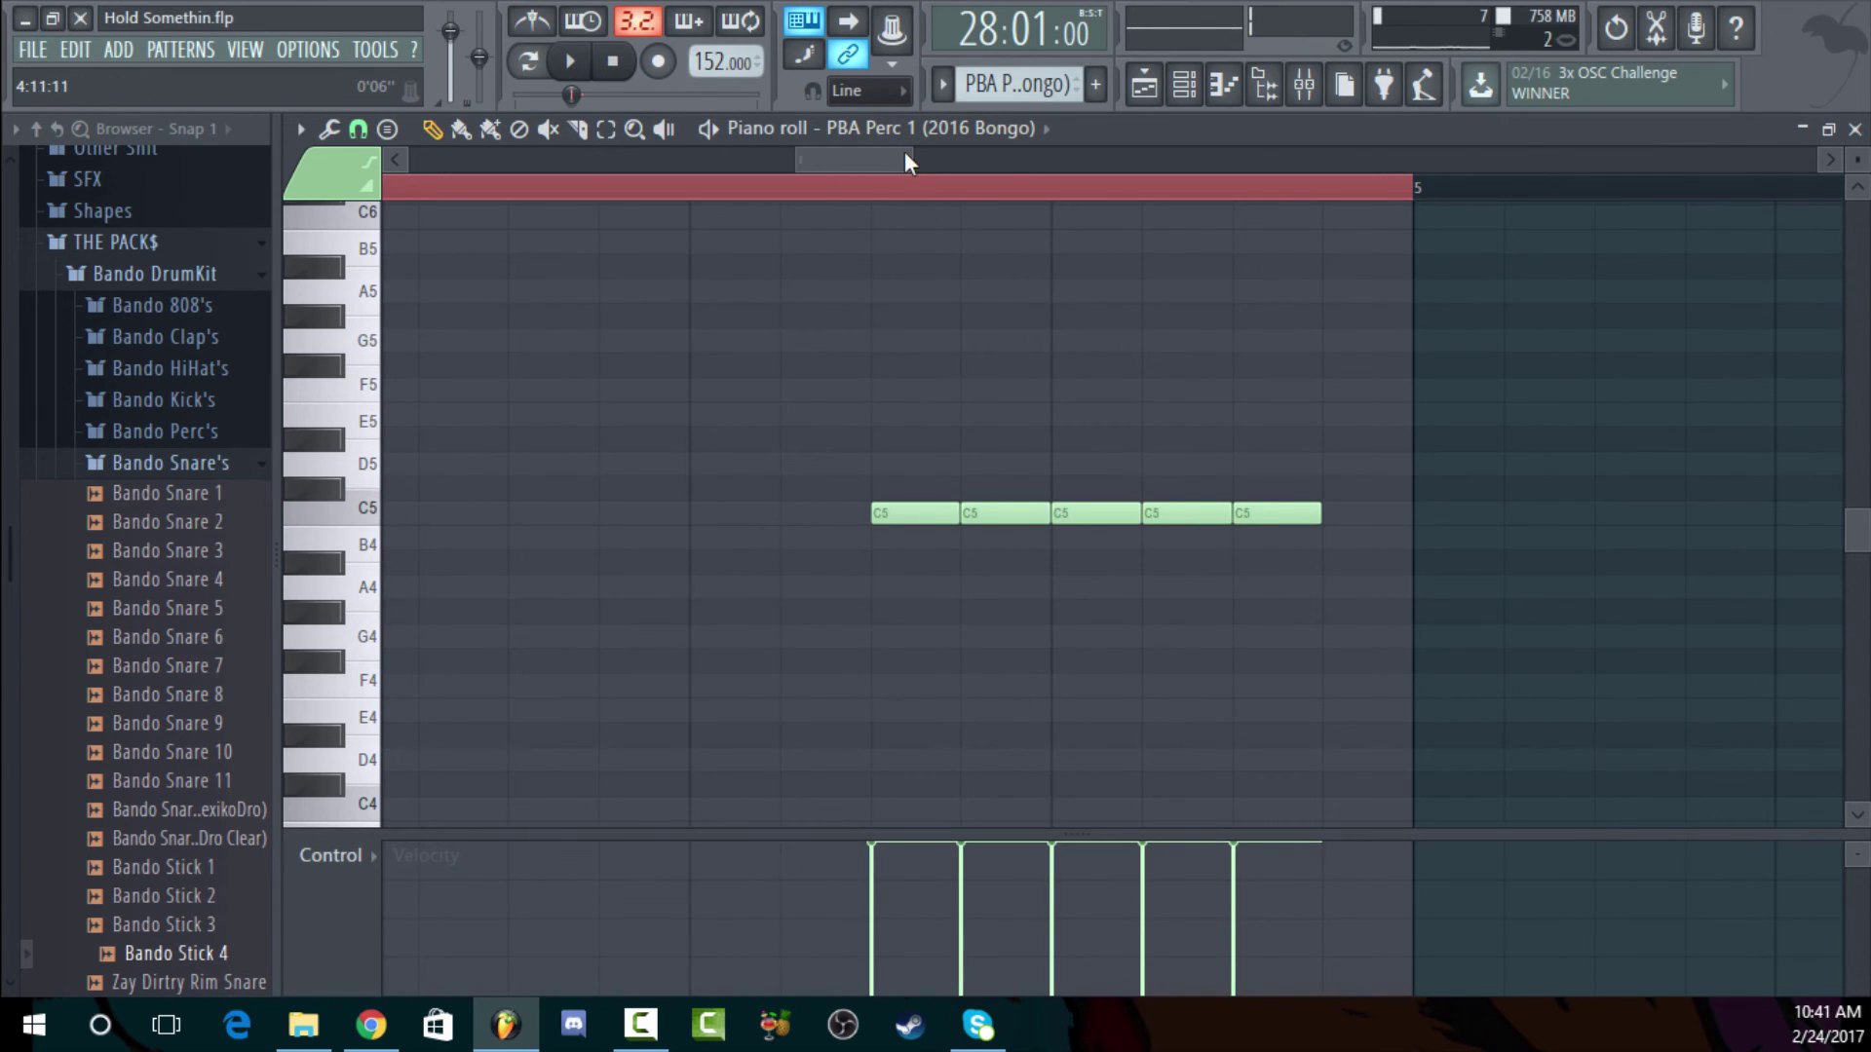
Return to the Playlist and play the beat briefly from bar 28
drag(904, 156, 1228, 161)
key(F5)
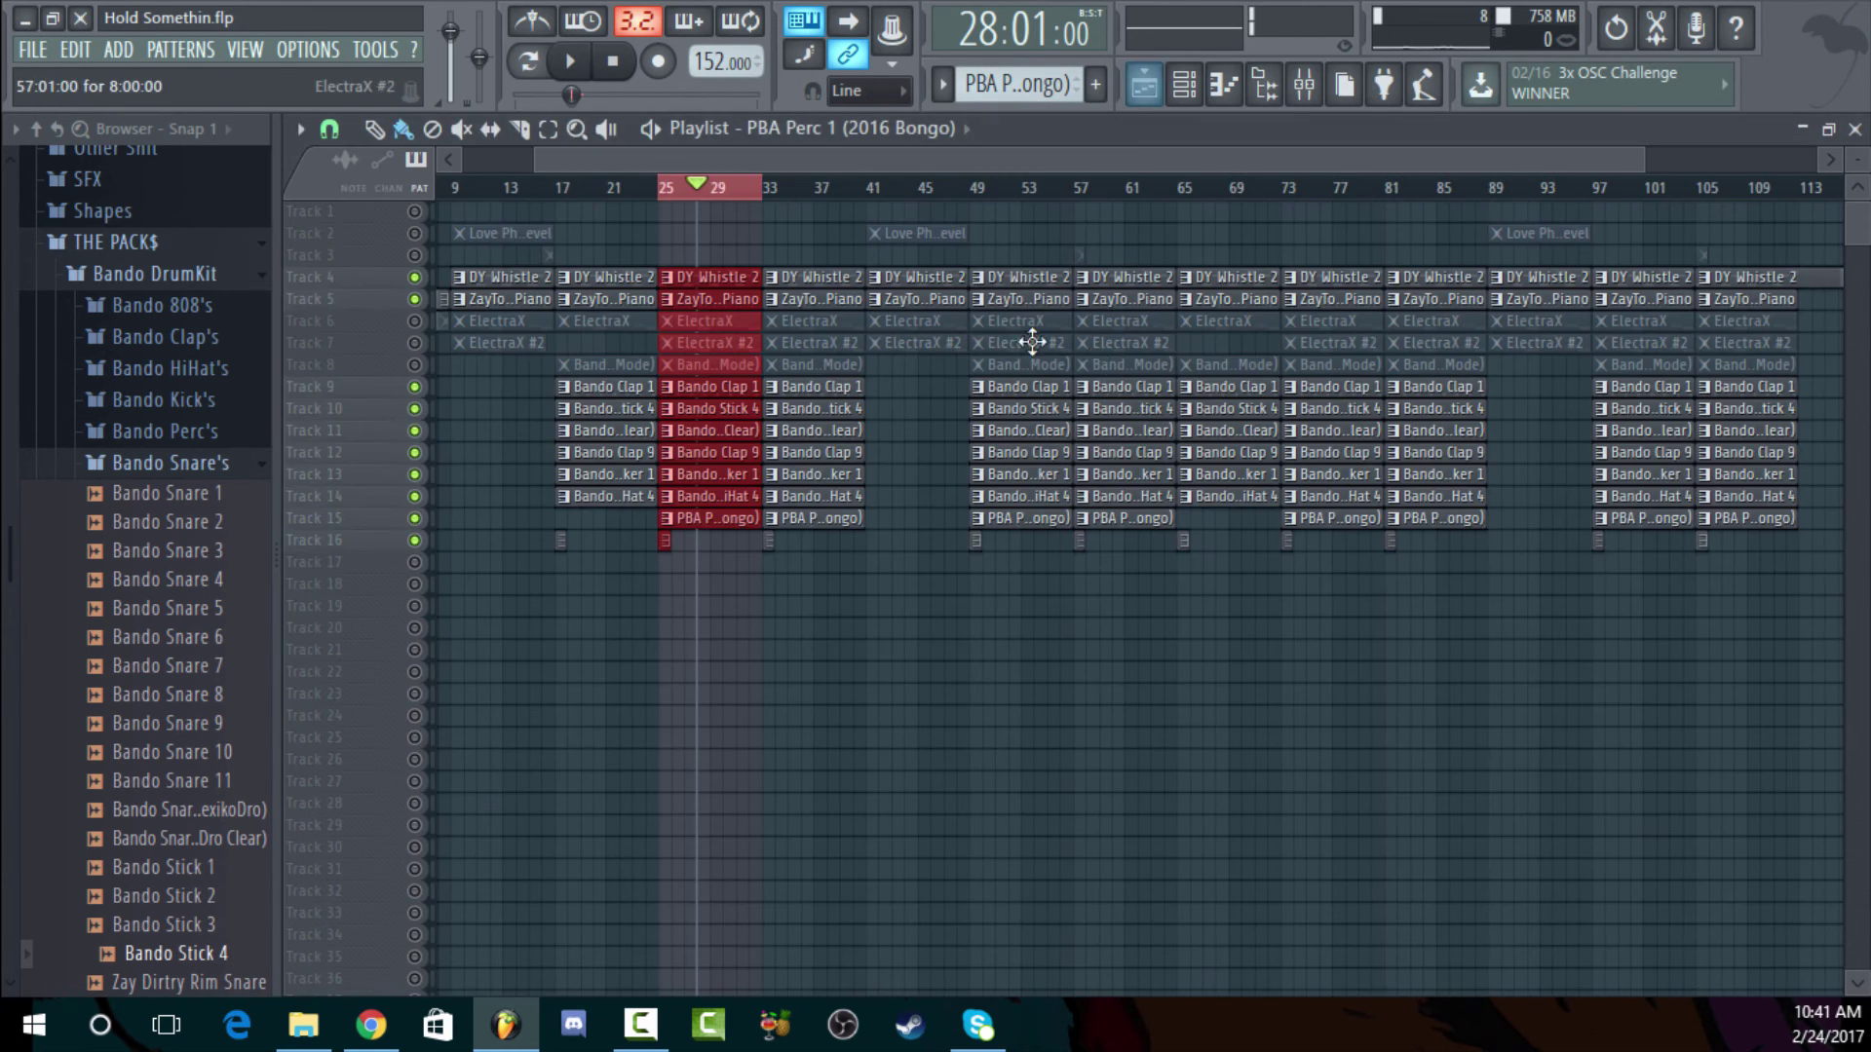
key(space)
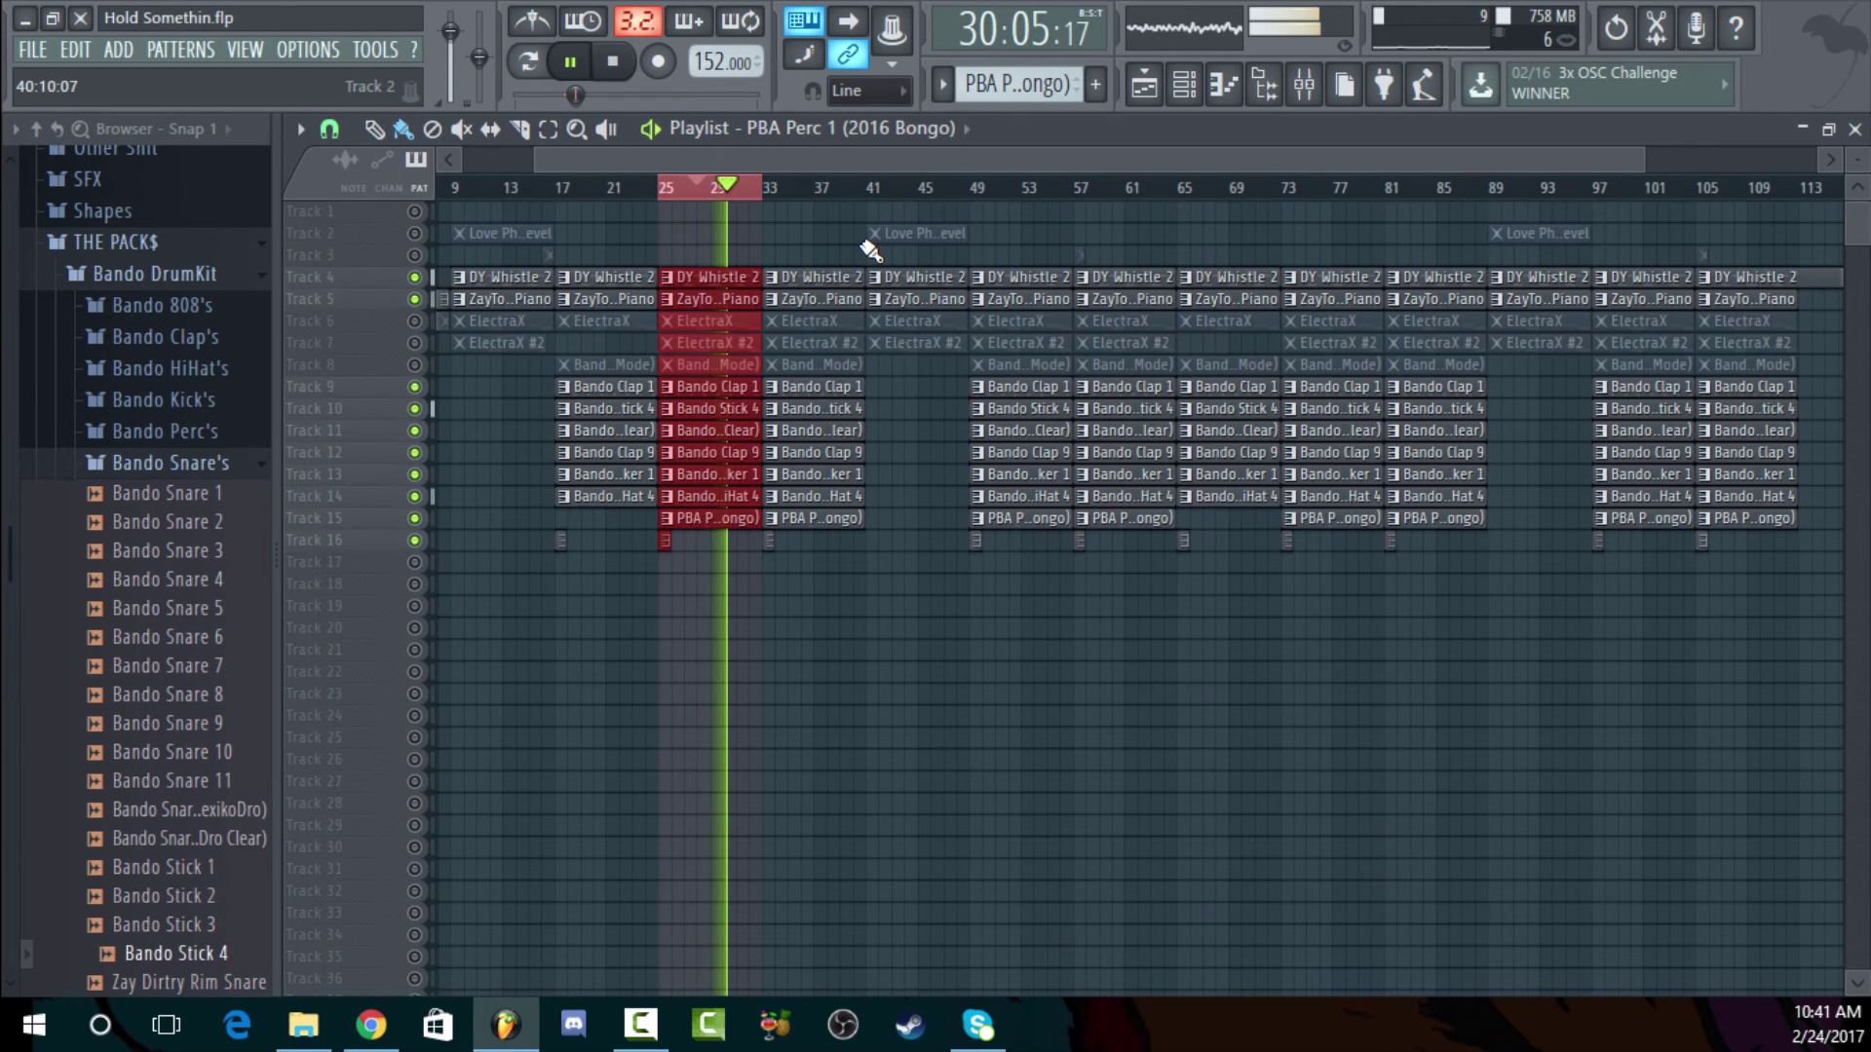
key(space)
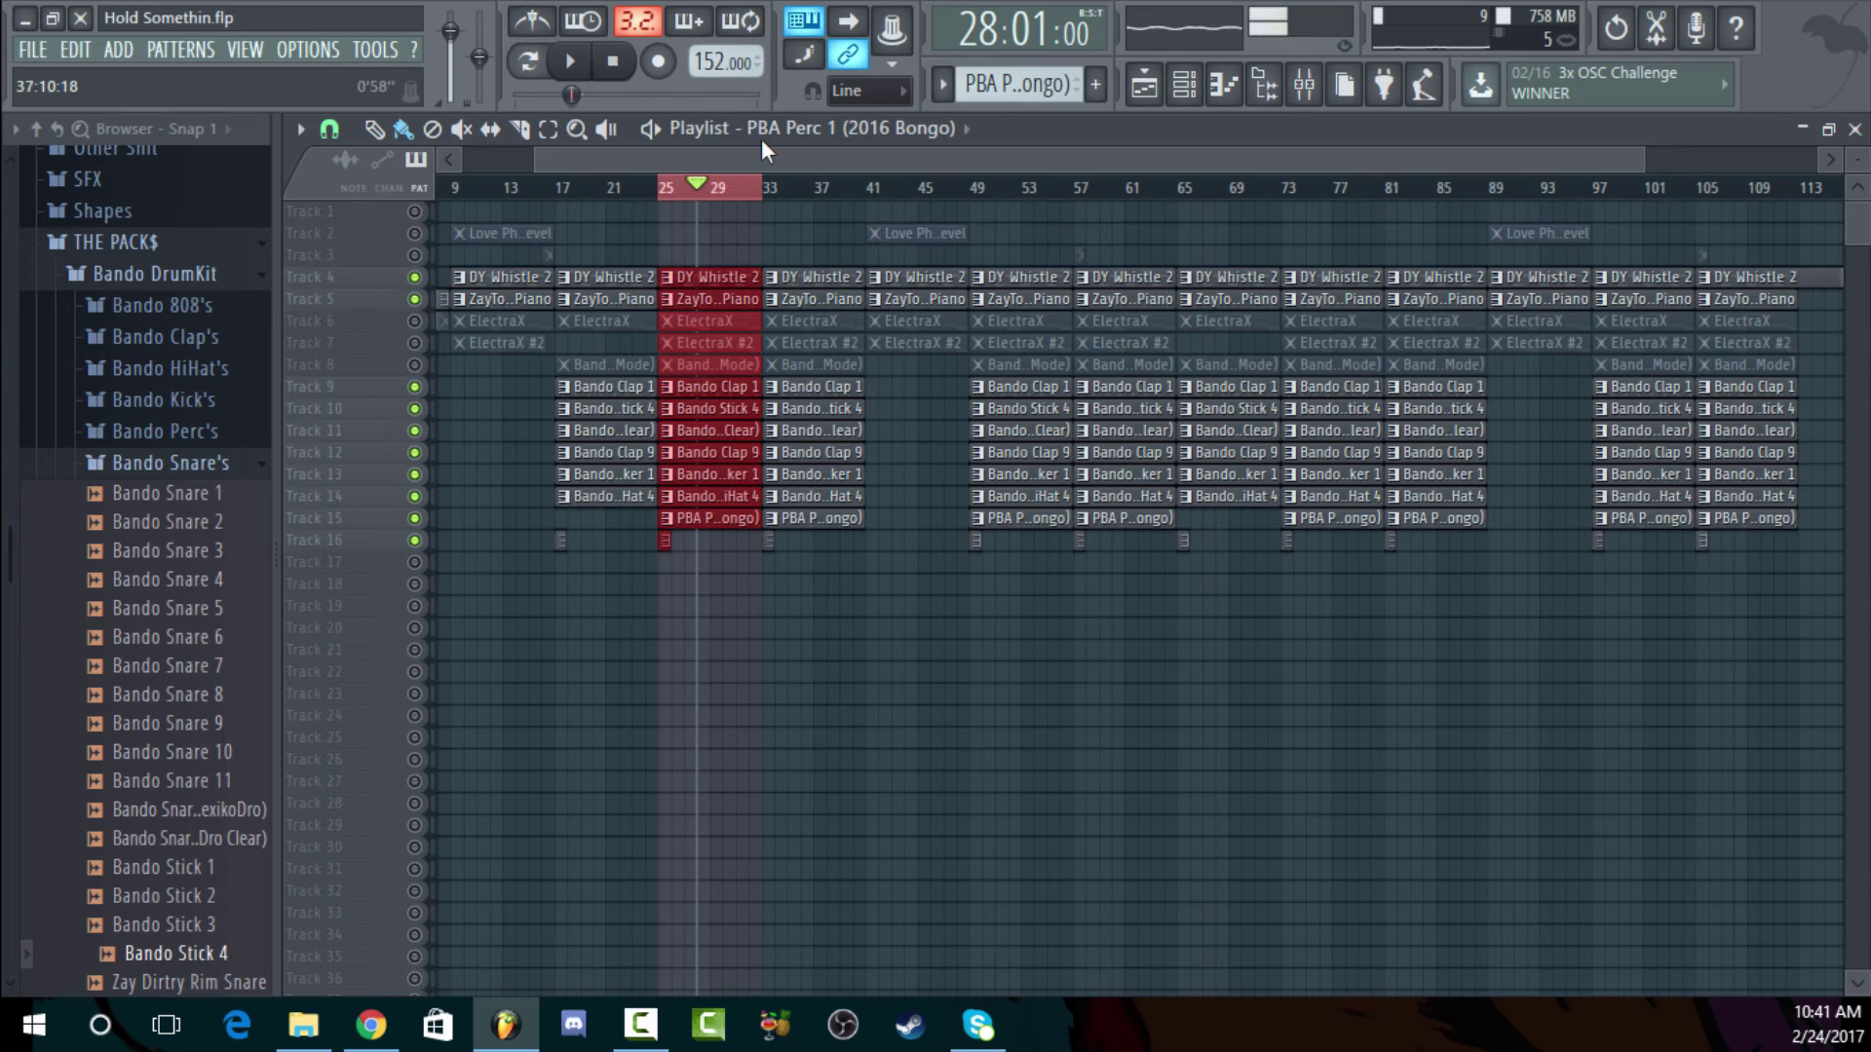
Reset the playhead to bar 25 and unmute Playlist tracks 6, 7 and 8, including ElectraX and ElectraX #2
click(638, 66)
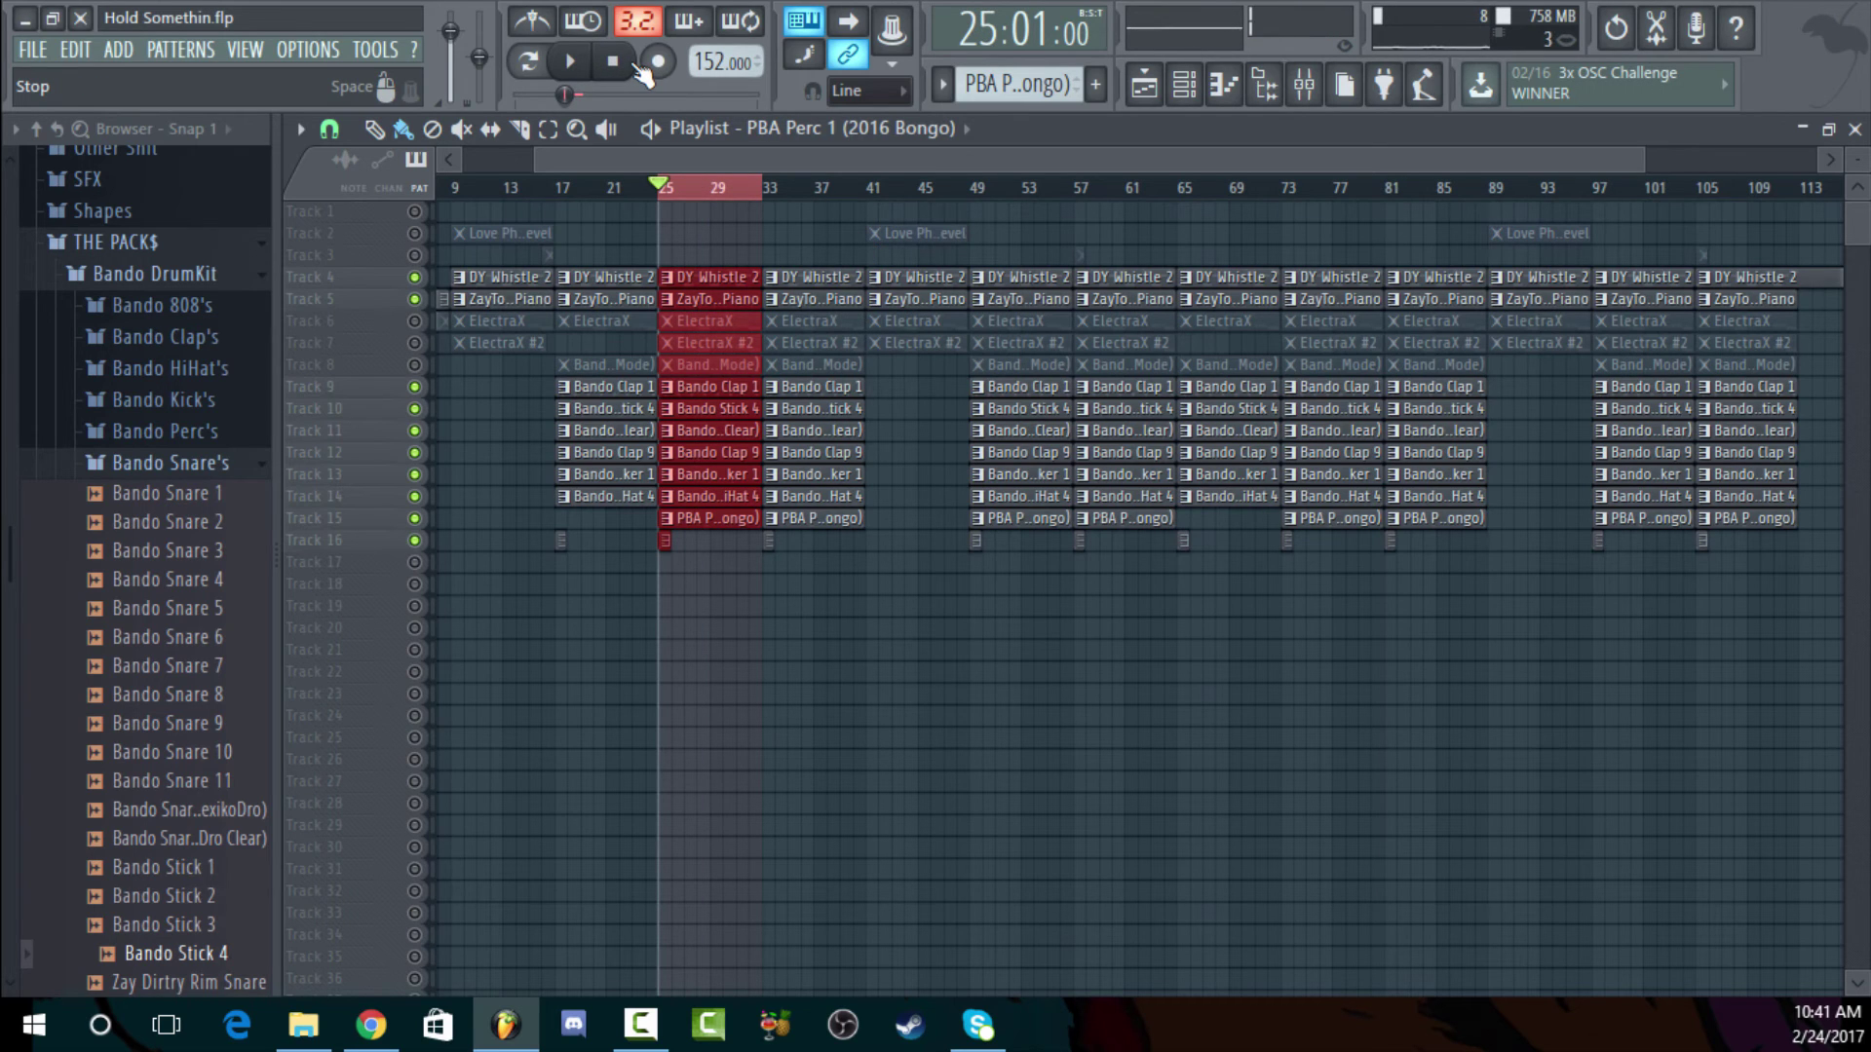
click(414, 321)
click(414, 343)
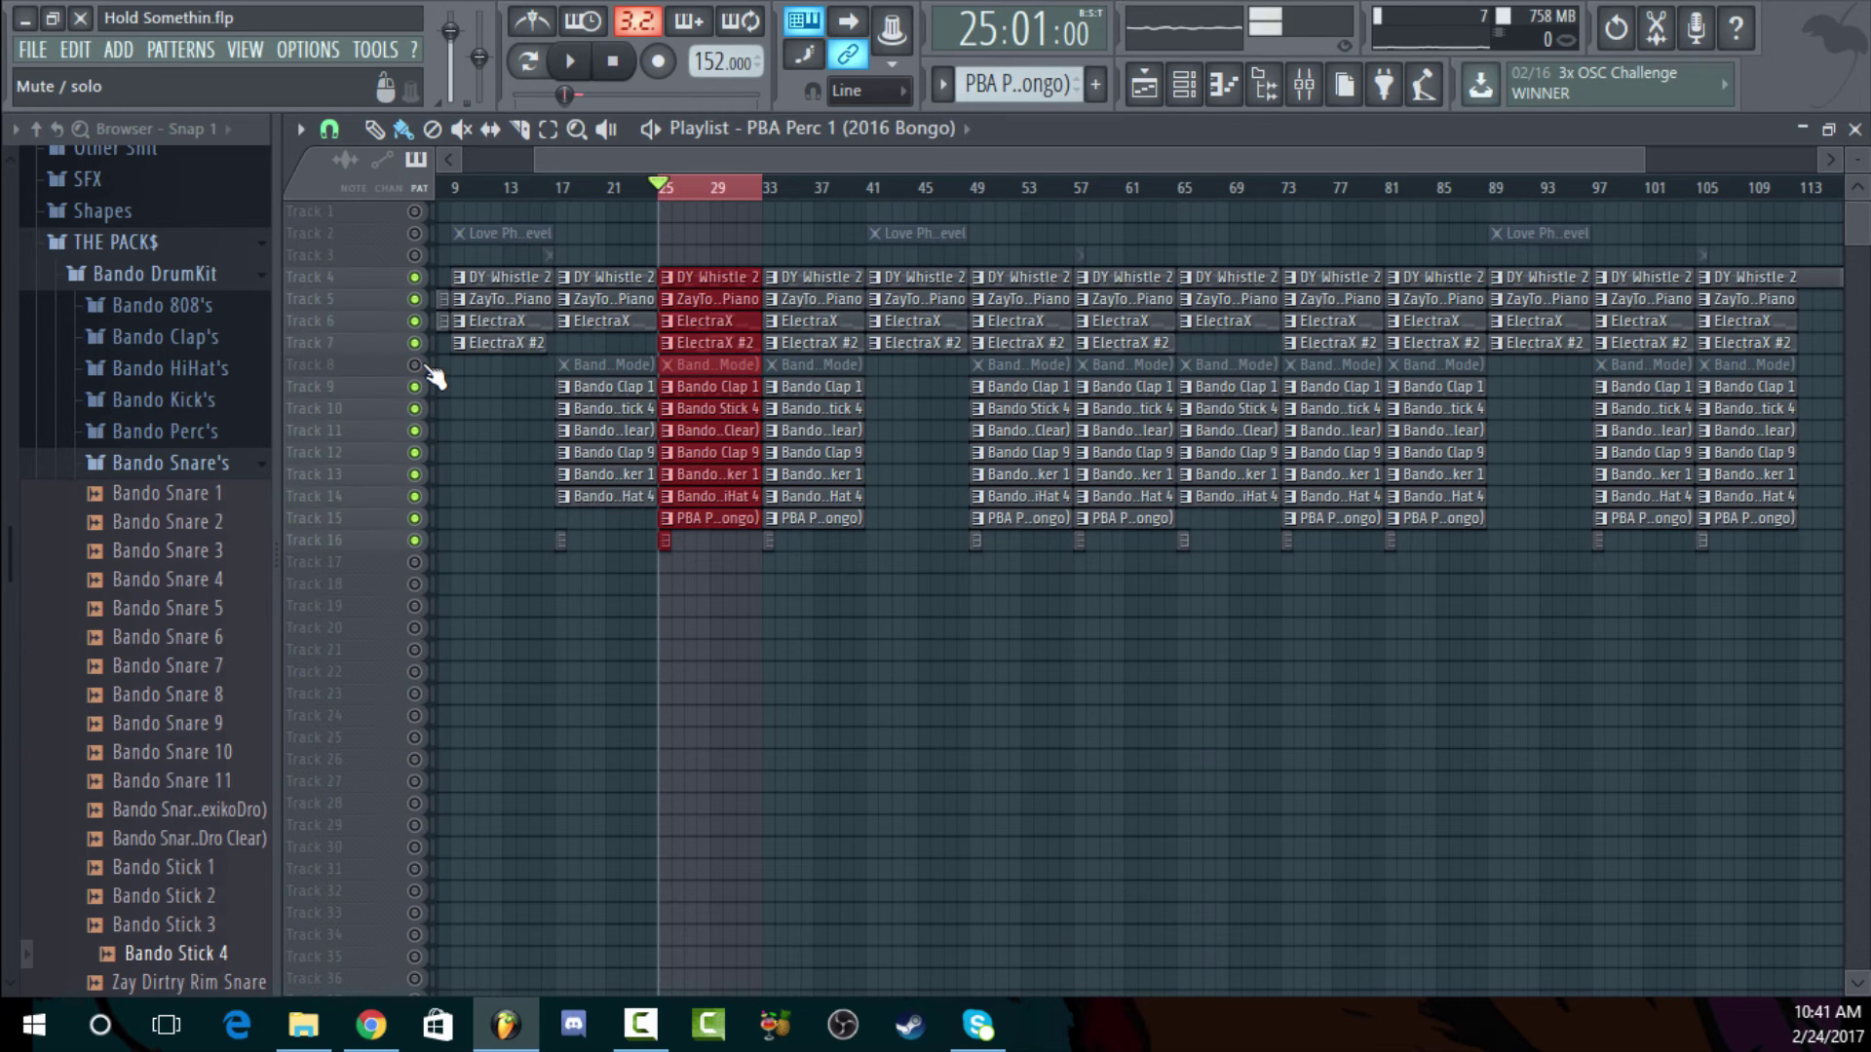
click(415, 365)
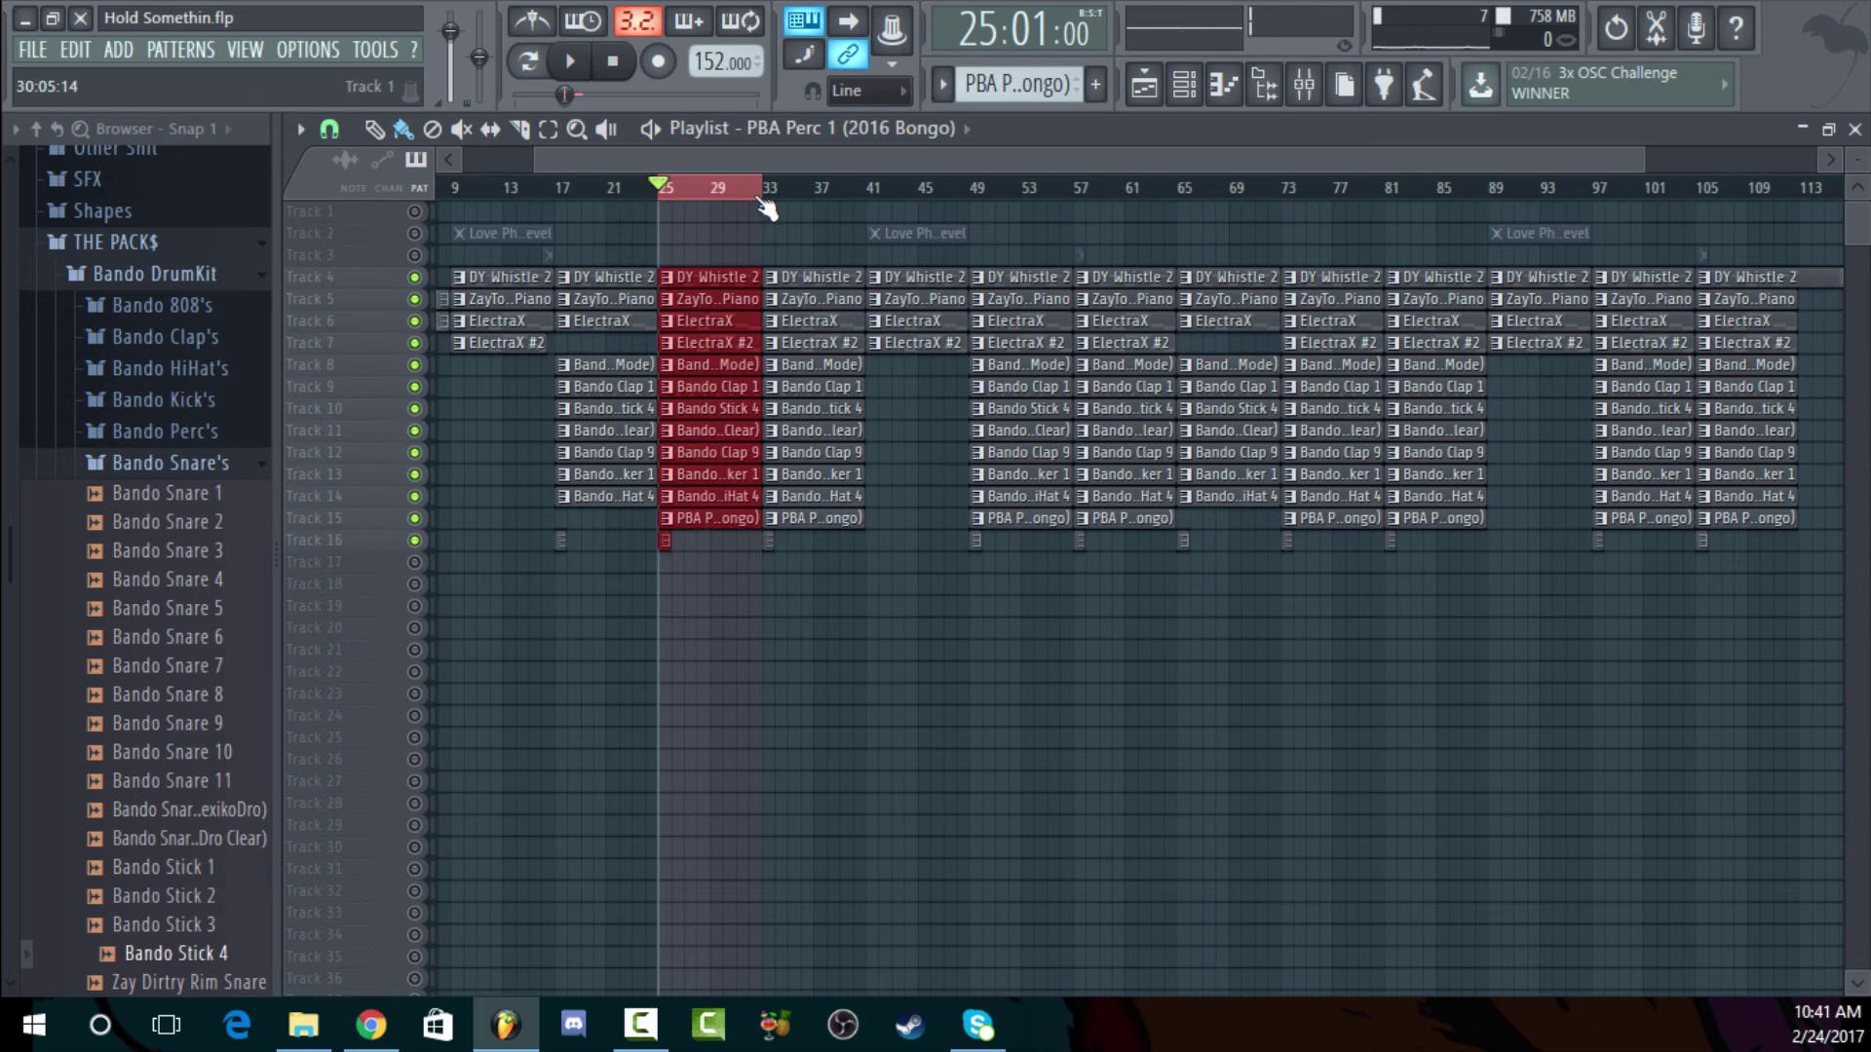
Clear the marked time range on the Playlist timeline and play the beat from bar 17
drag(704, 195, 667, 195)
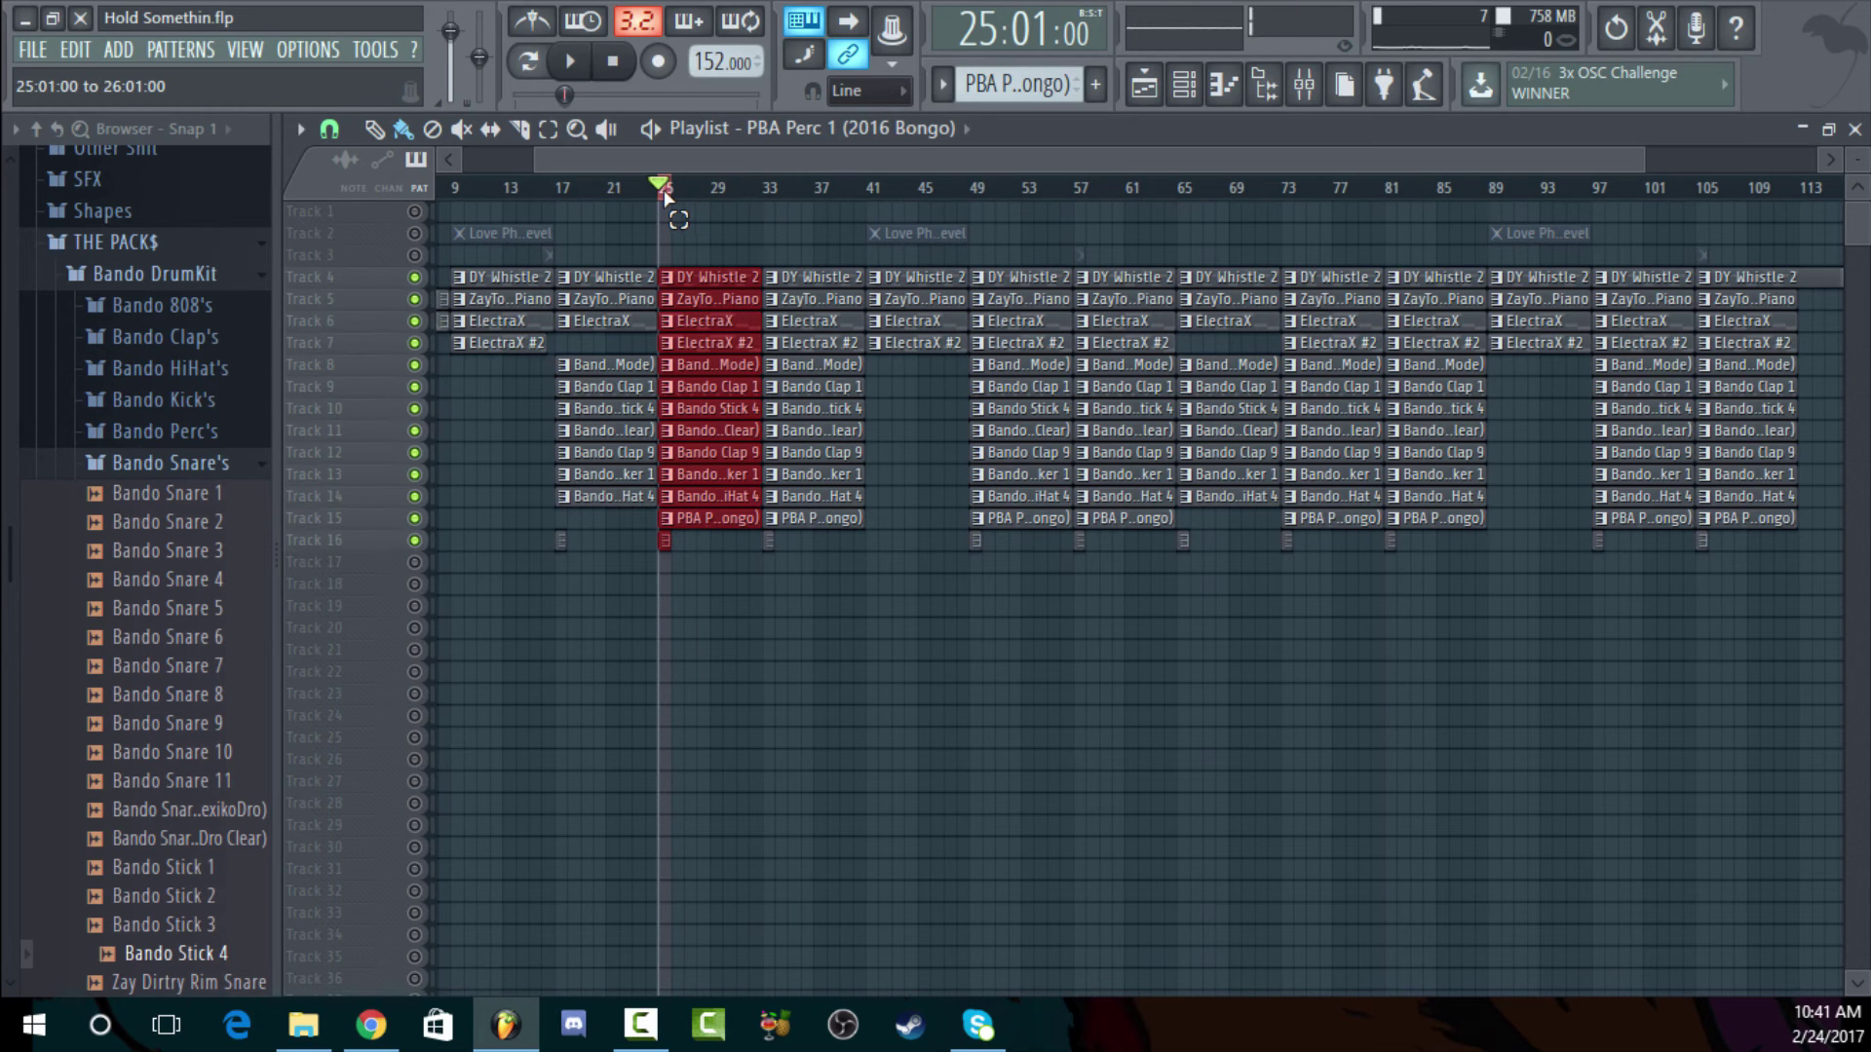
click(561, 185)
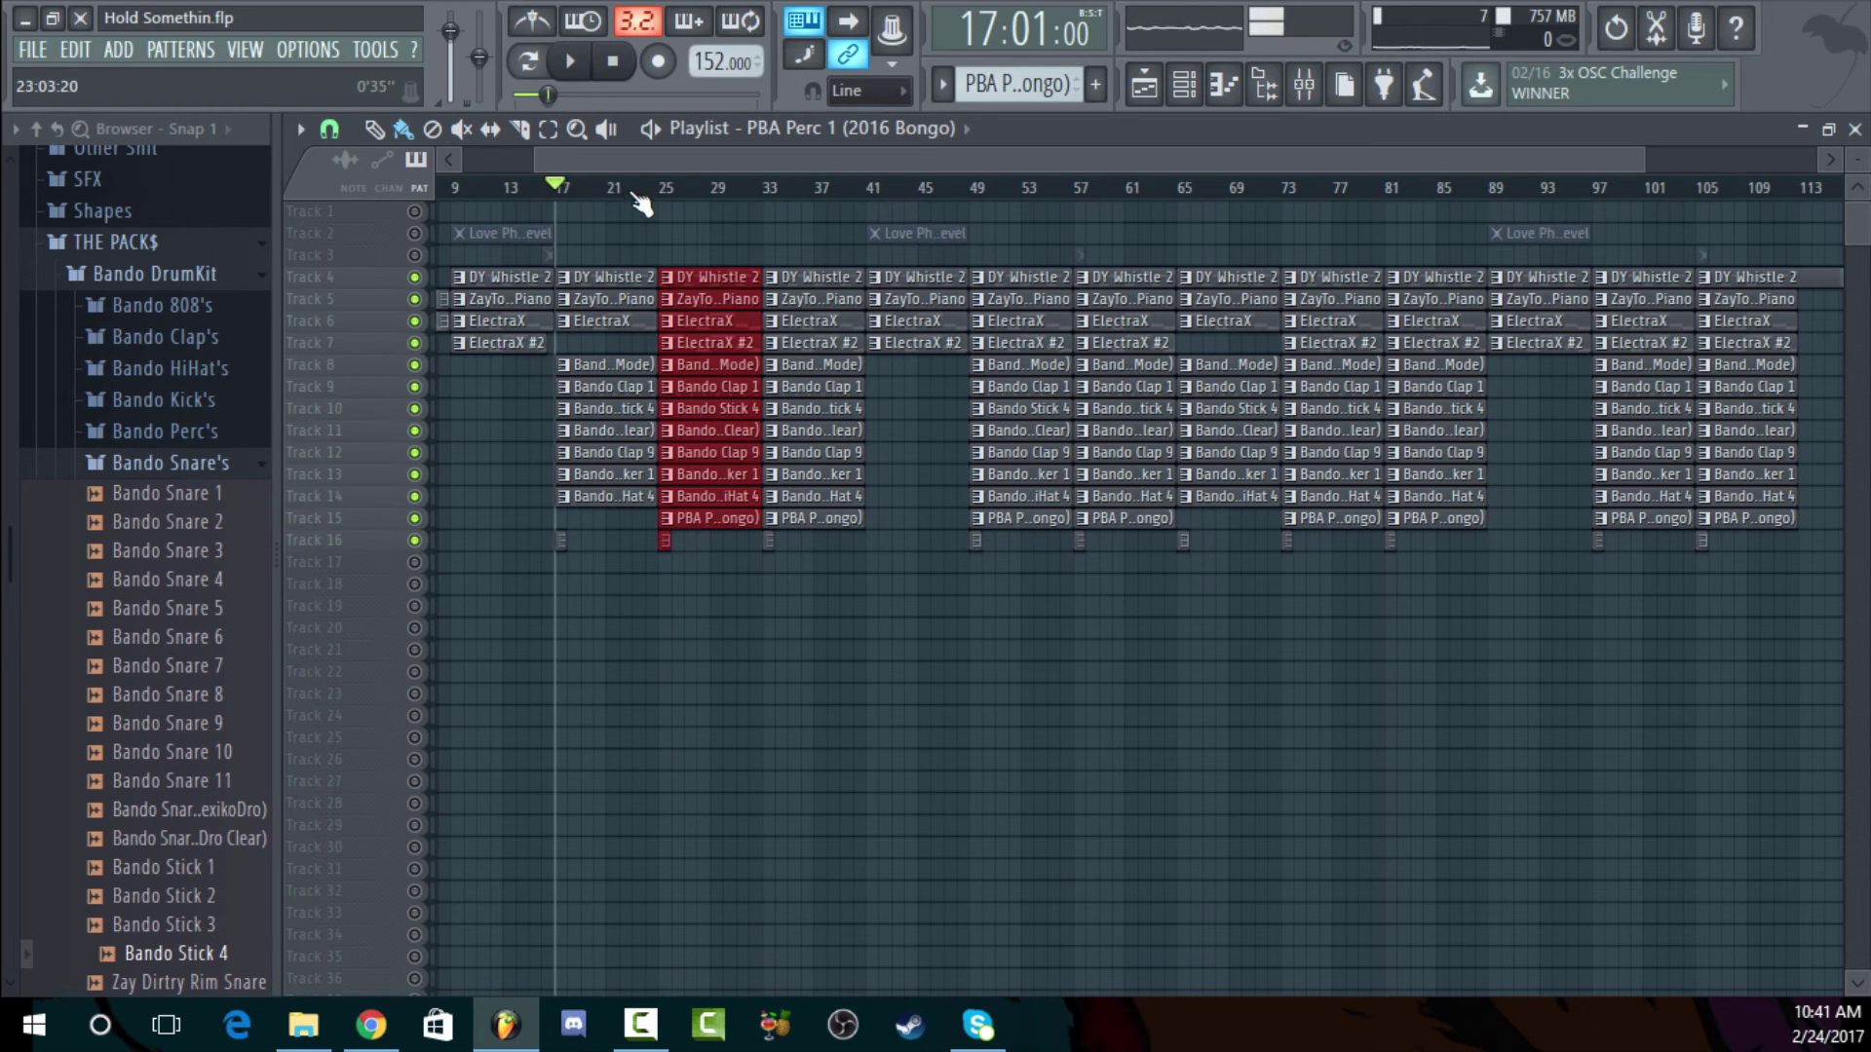
key(space)
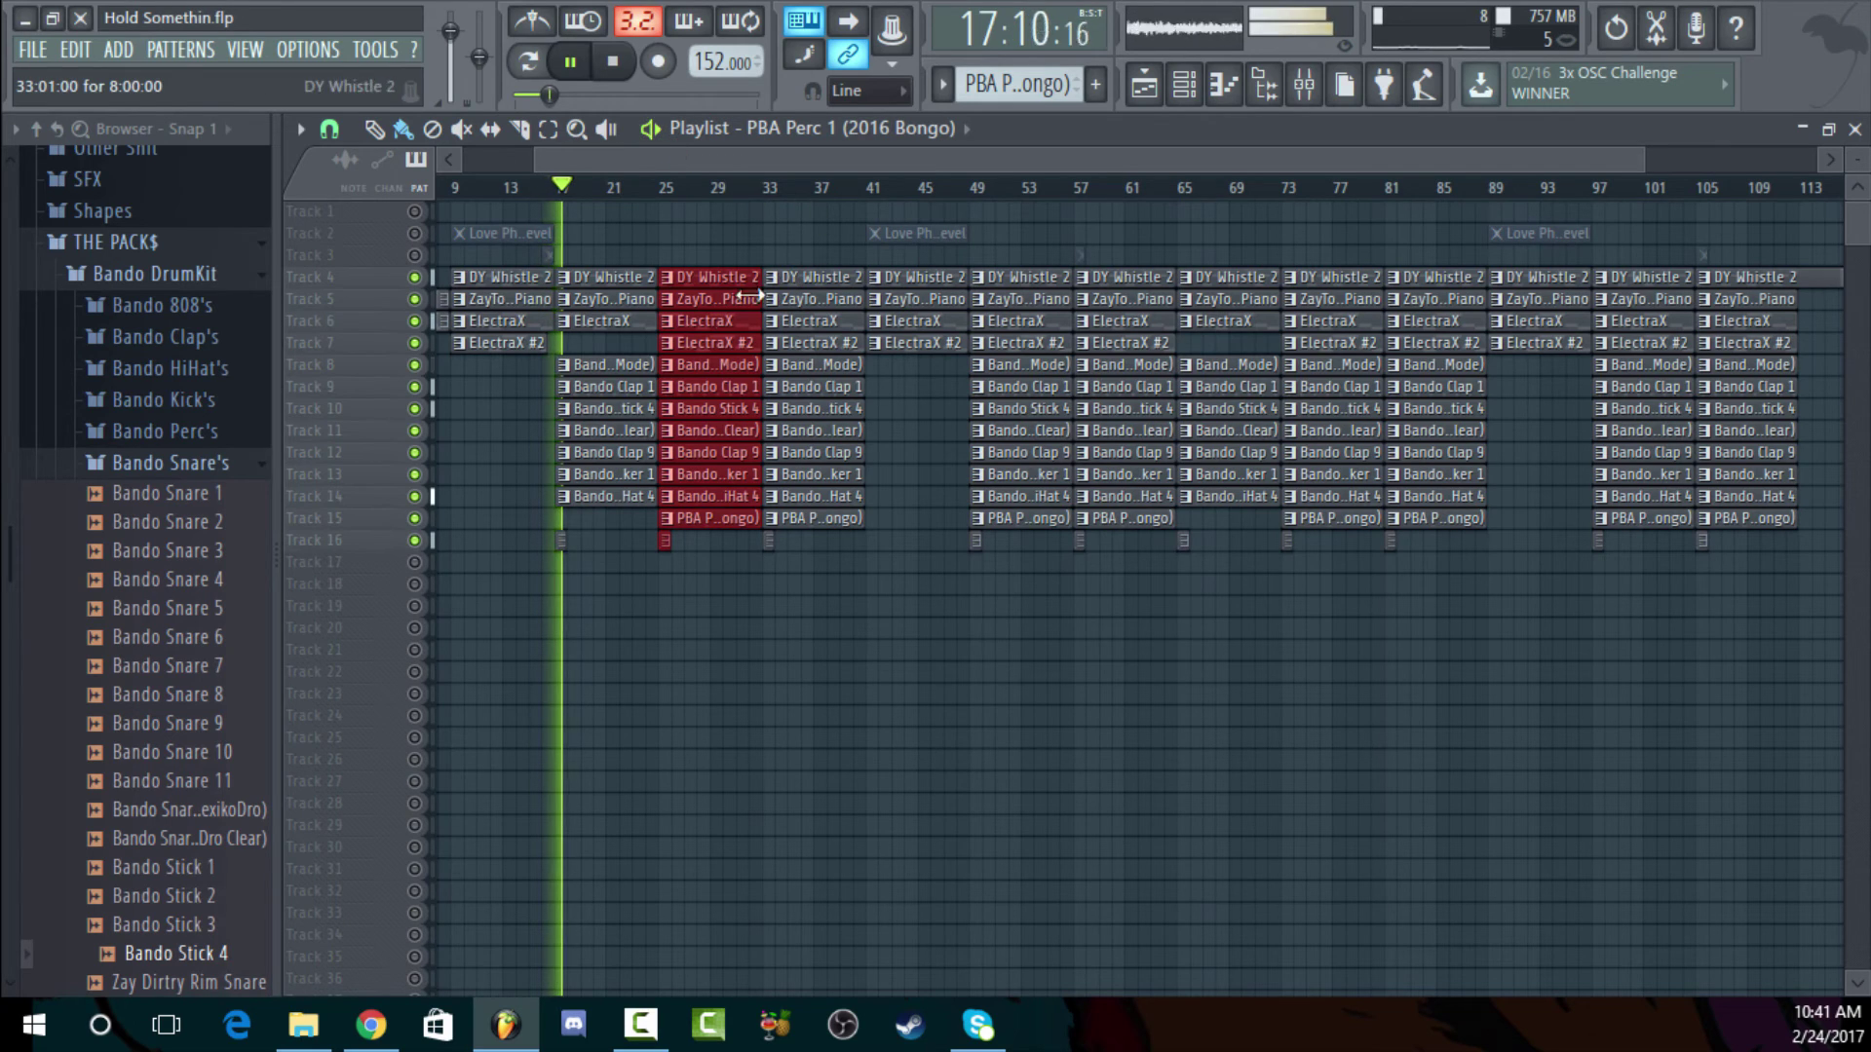
Stop playback and audition samples in the Bando 808's folder, including Bando 808 6 and Bando 808 18 ( Jugg ), then collapse the open sample folders
key(space)
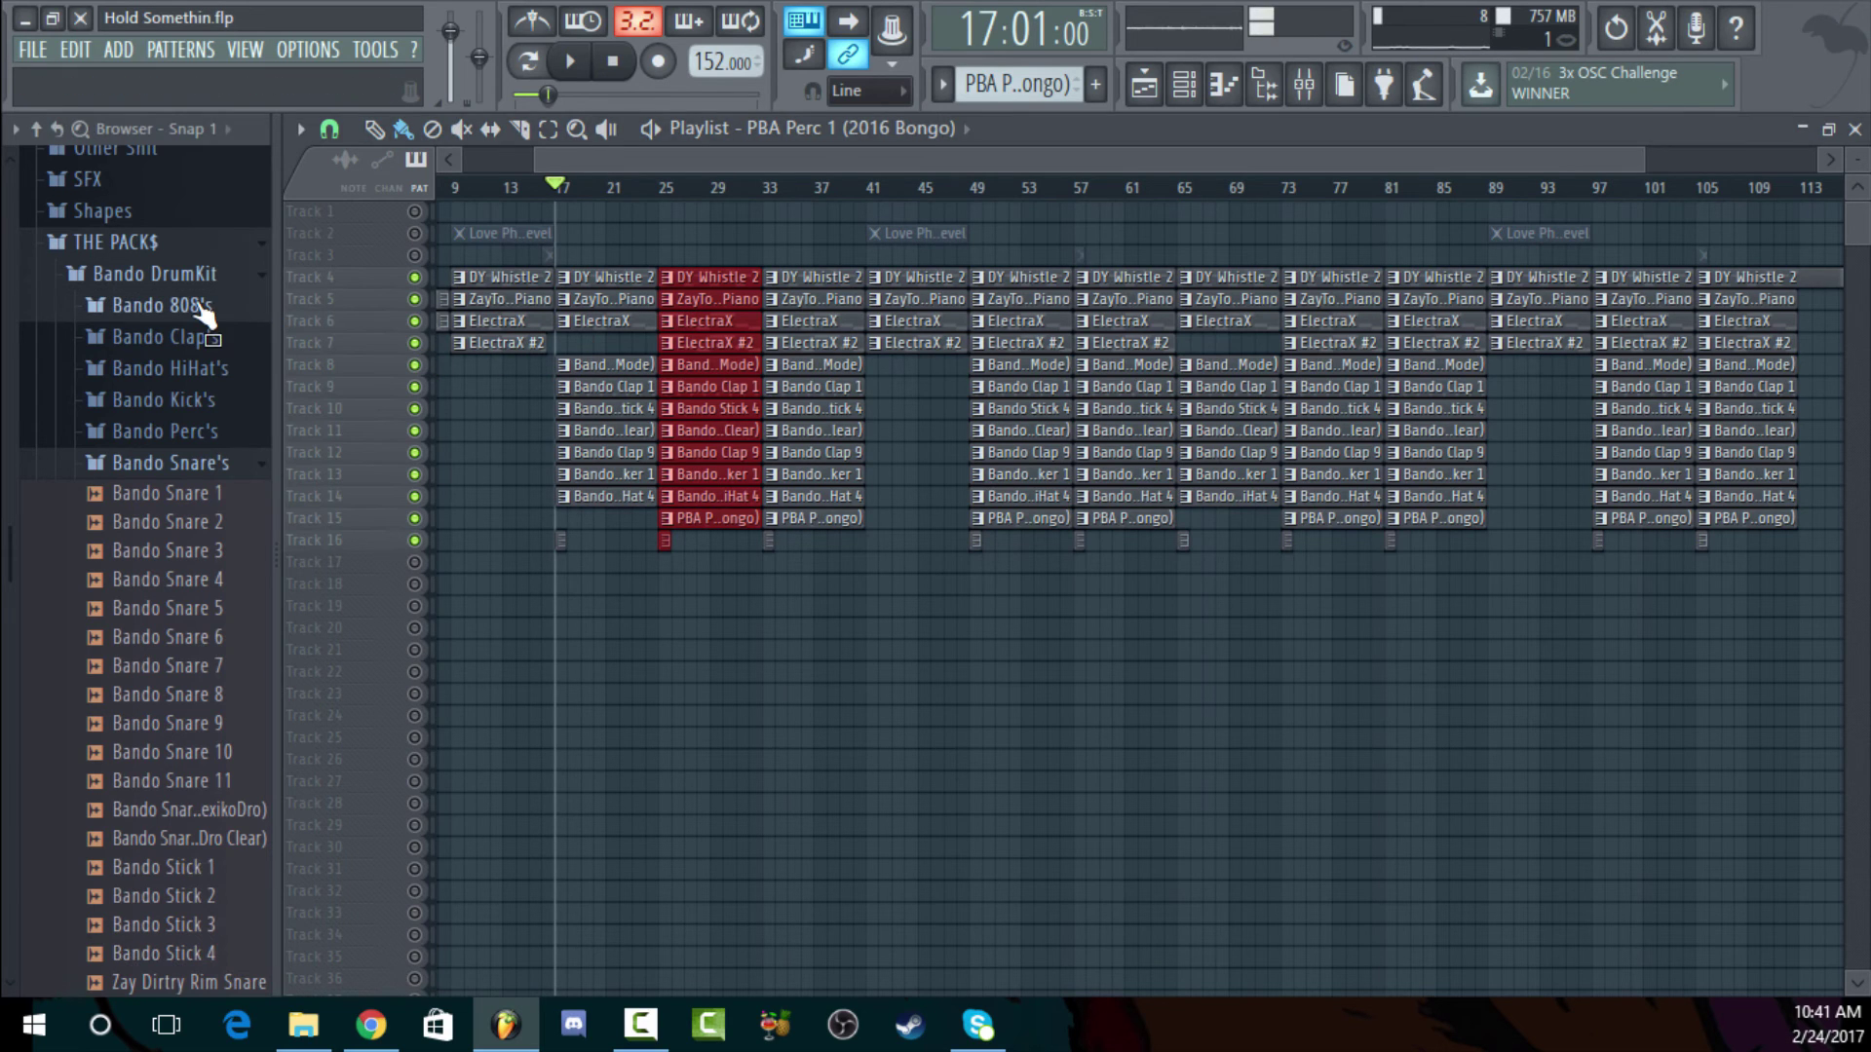
click(162, 305)
click(166, 485)
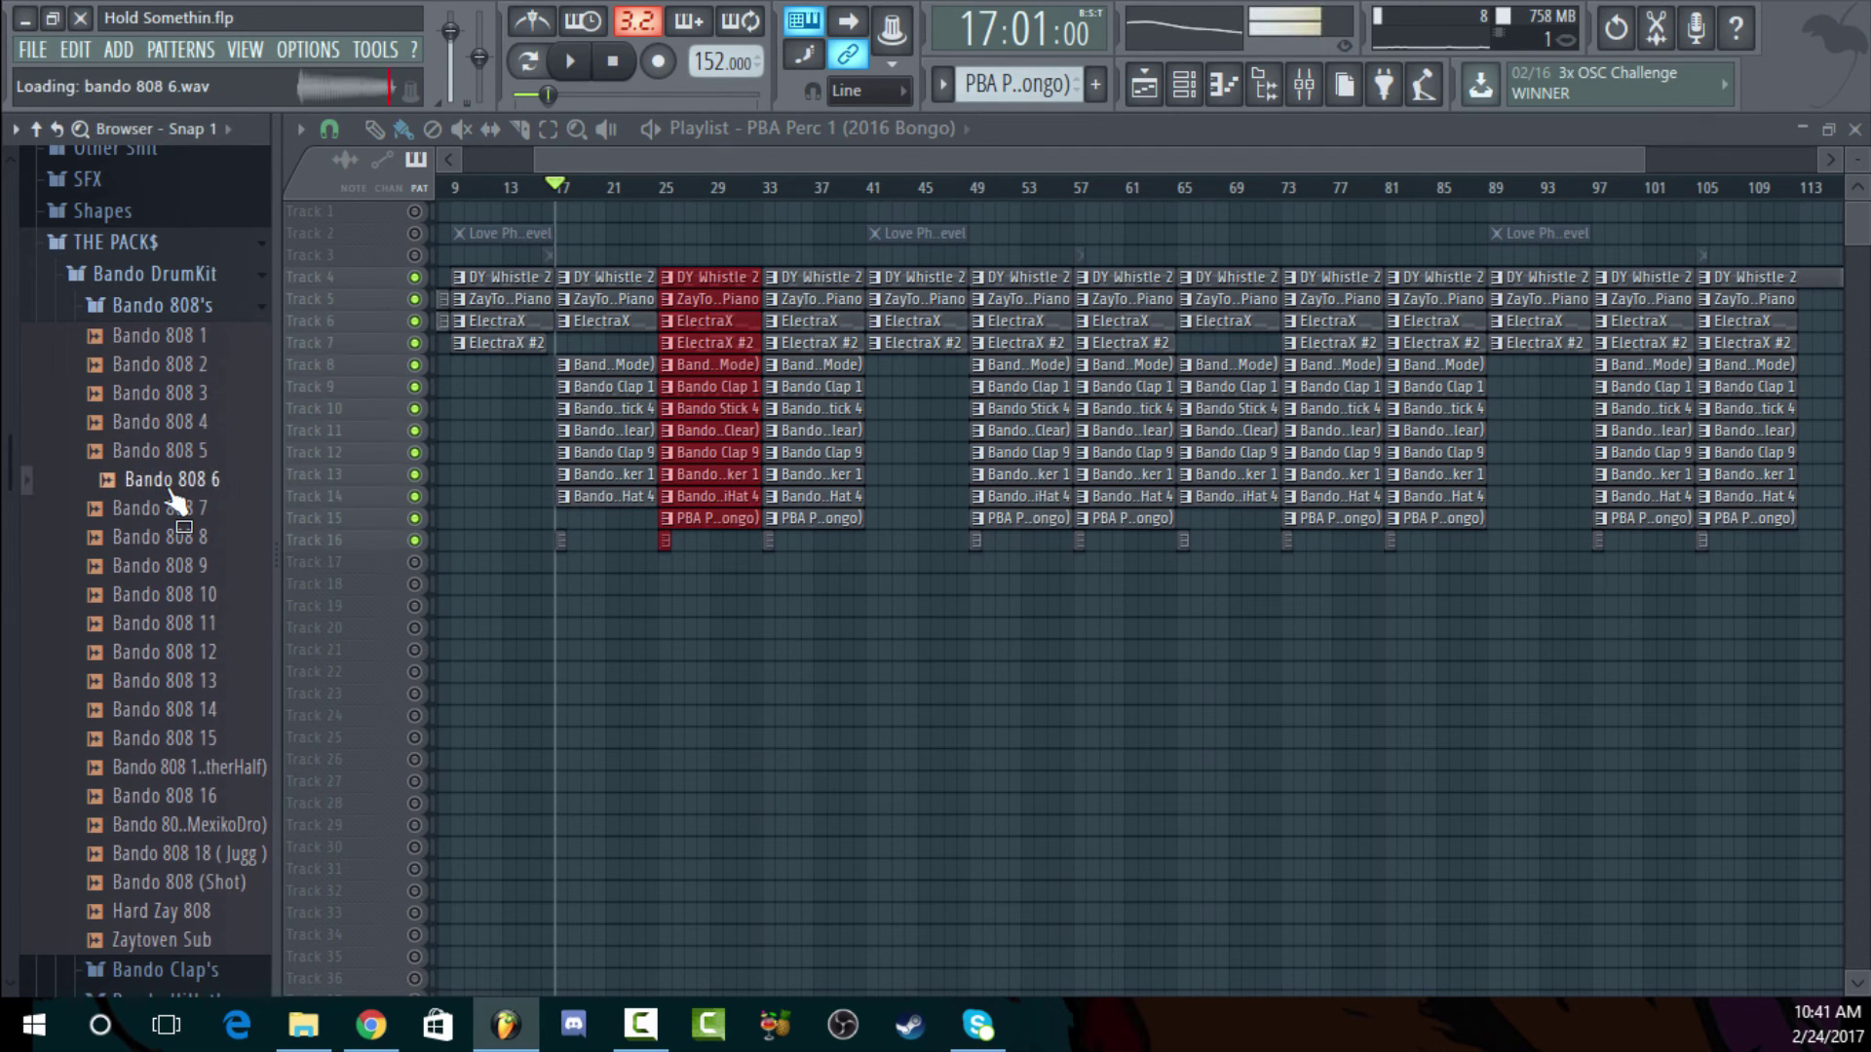
drag(209, 769, 156, 854)
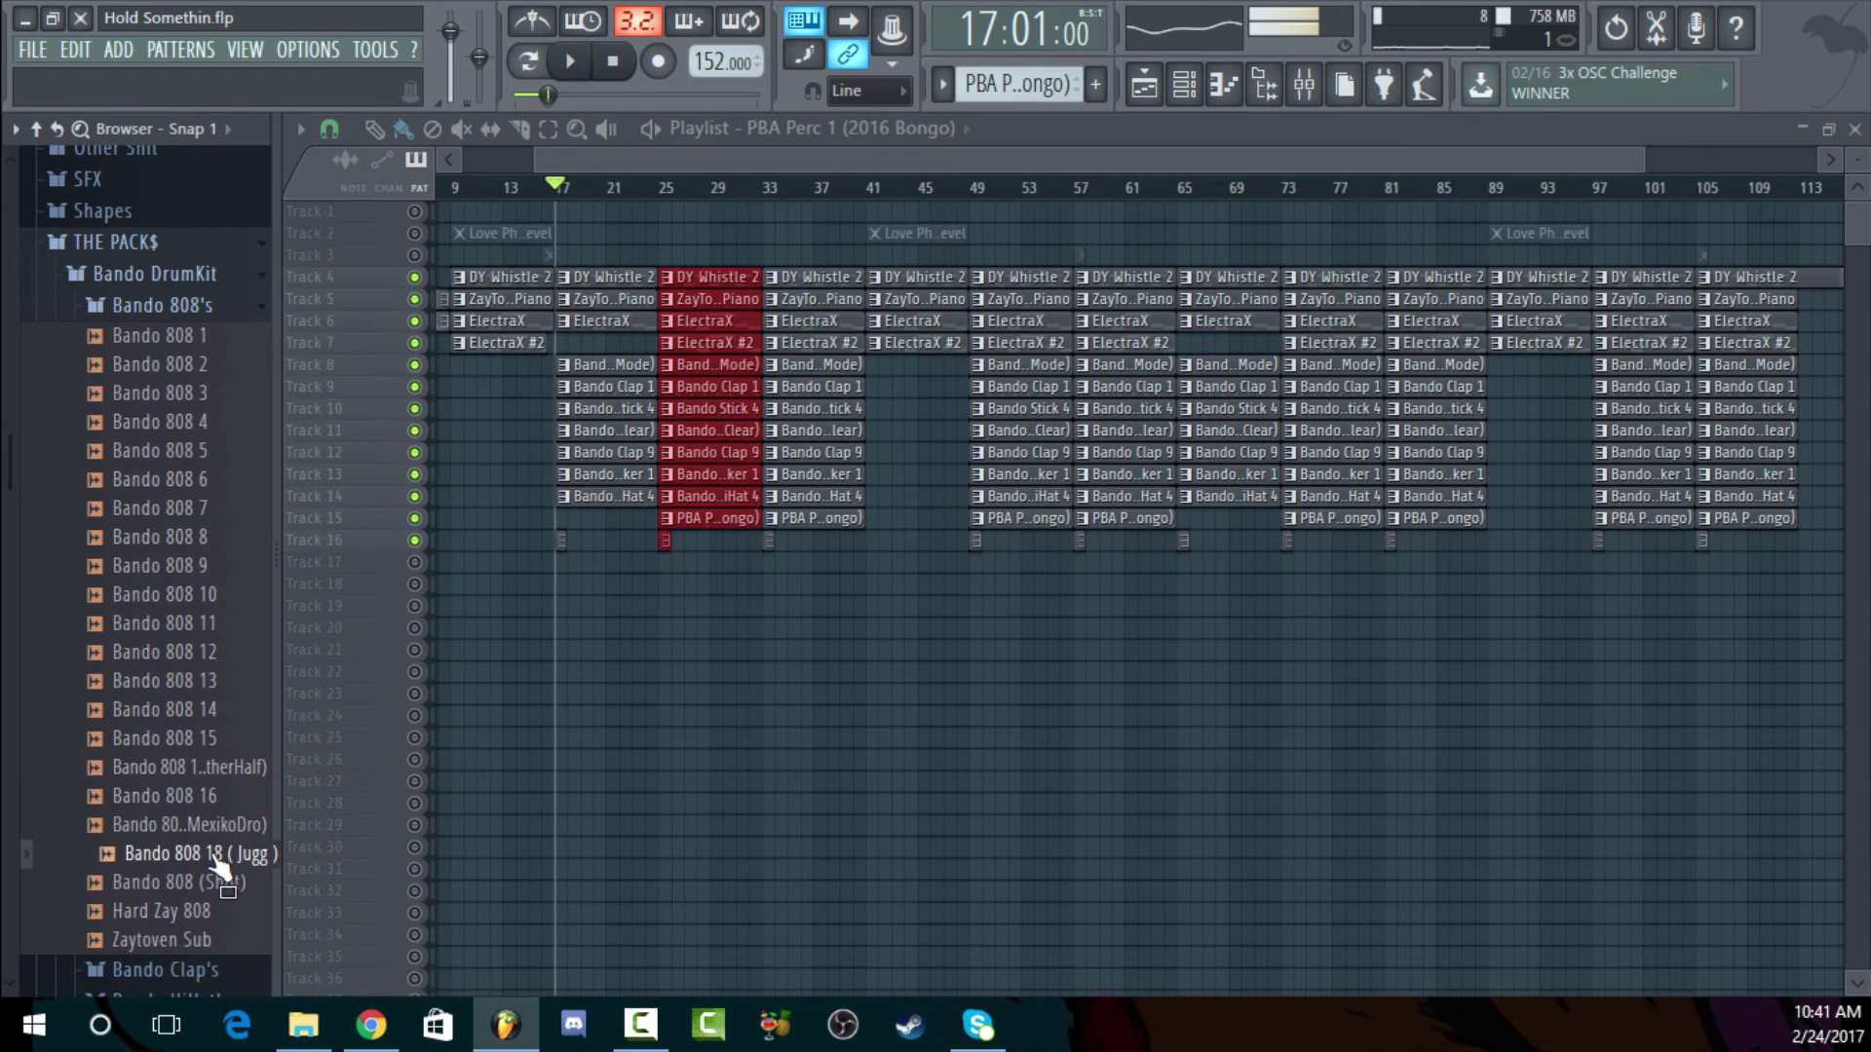
click(185, 853)
click(185, 882)
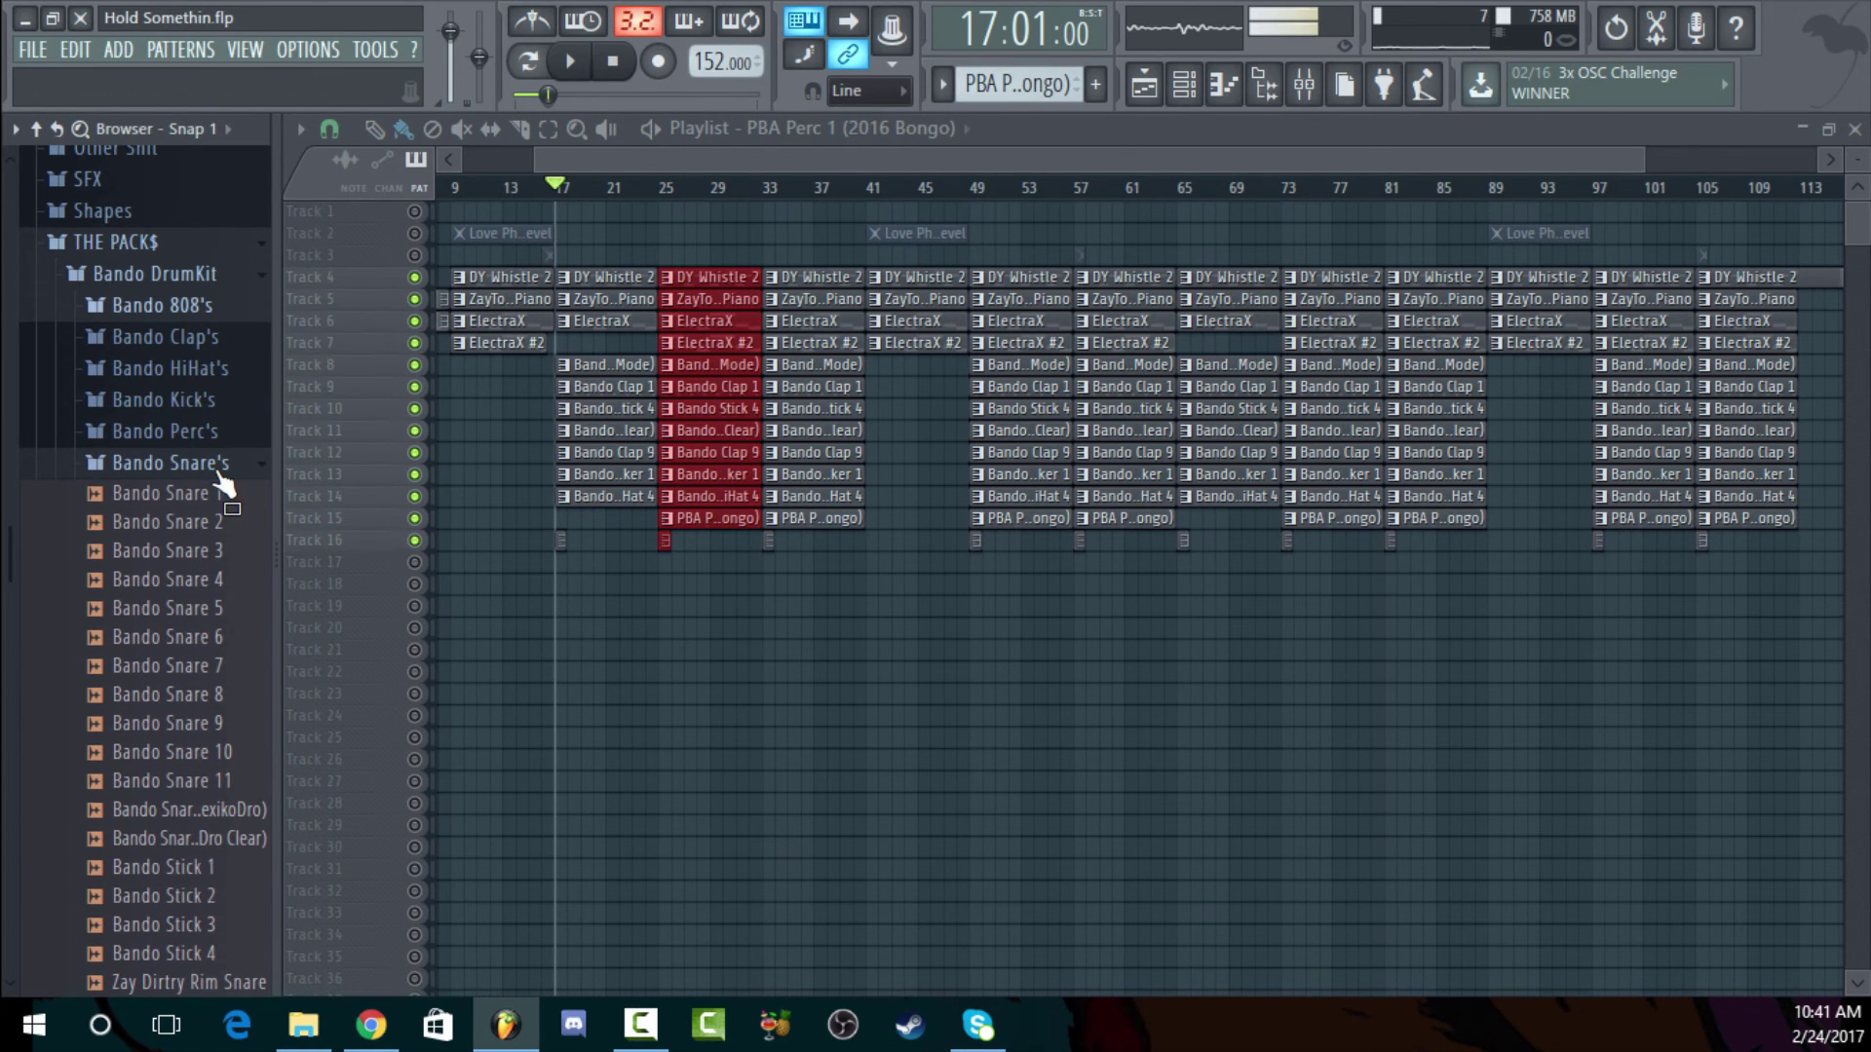
click(218, 472)
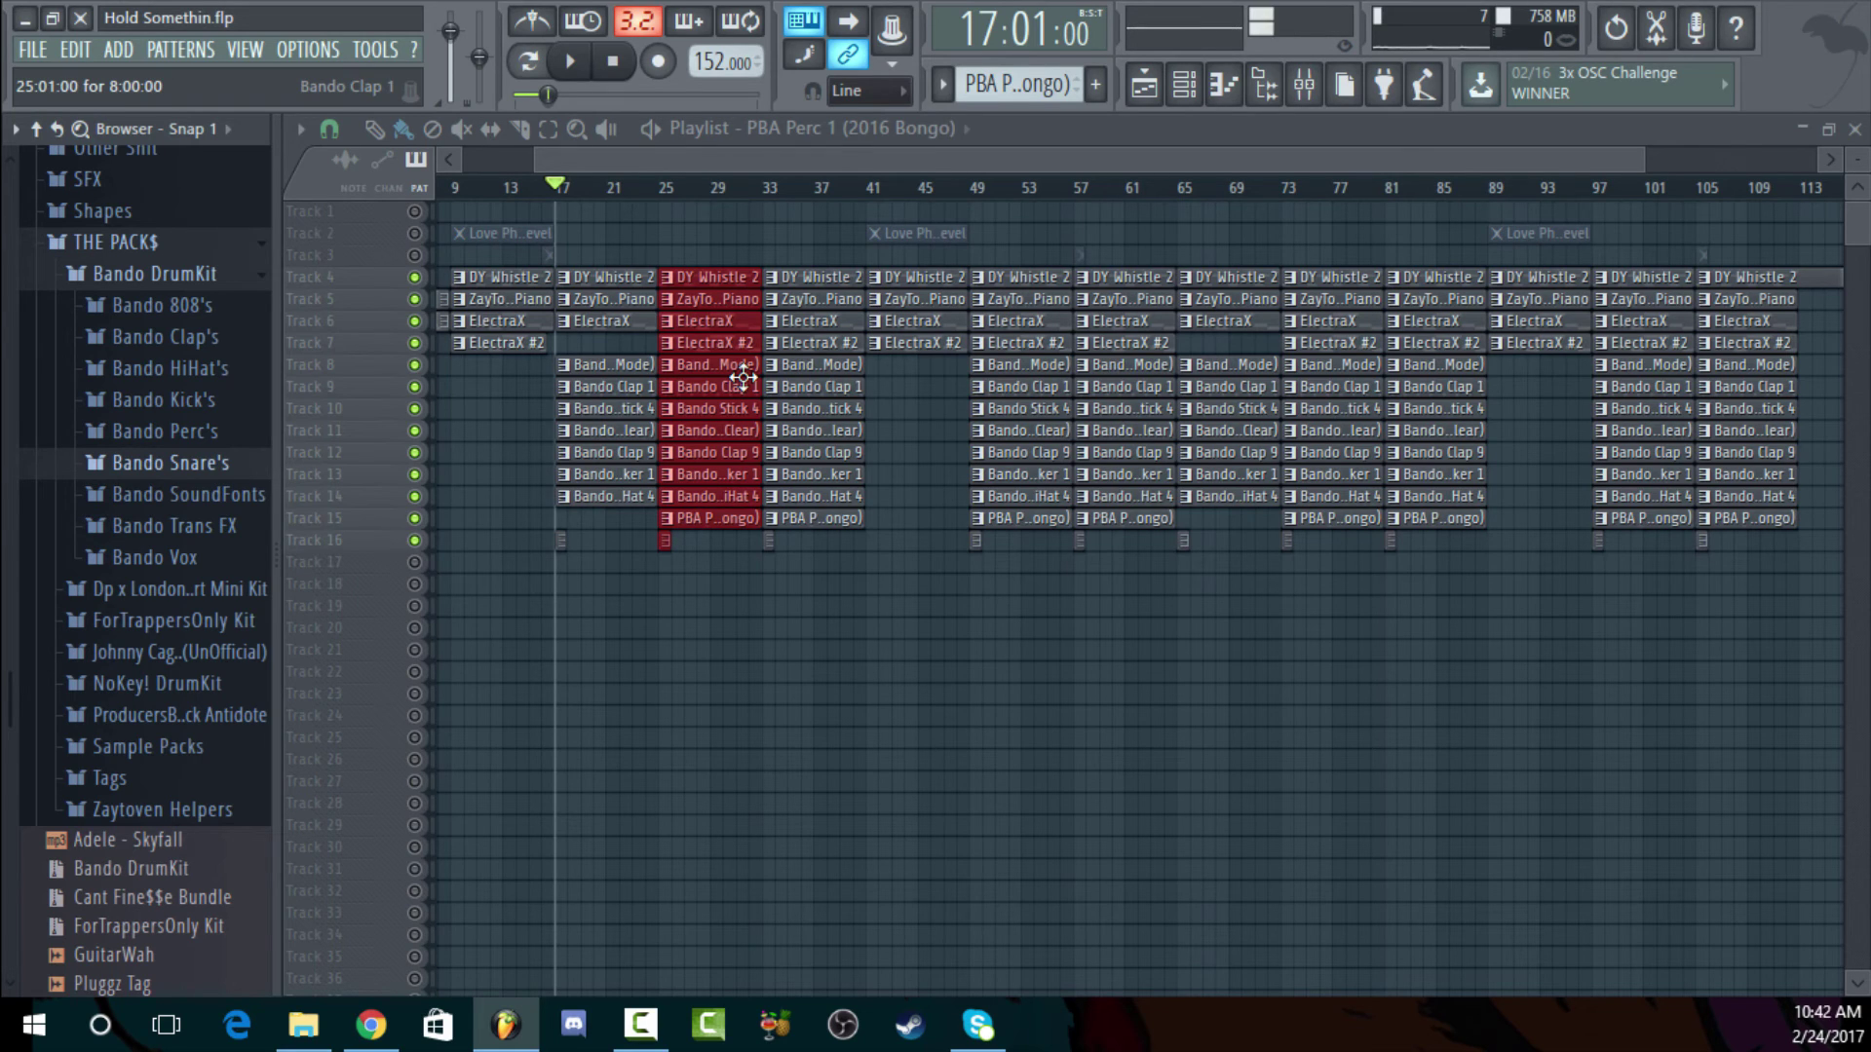
Play the beat from bar 17 and unmute Playlist track 2 with the Love Philter automation clips
key(space)
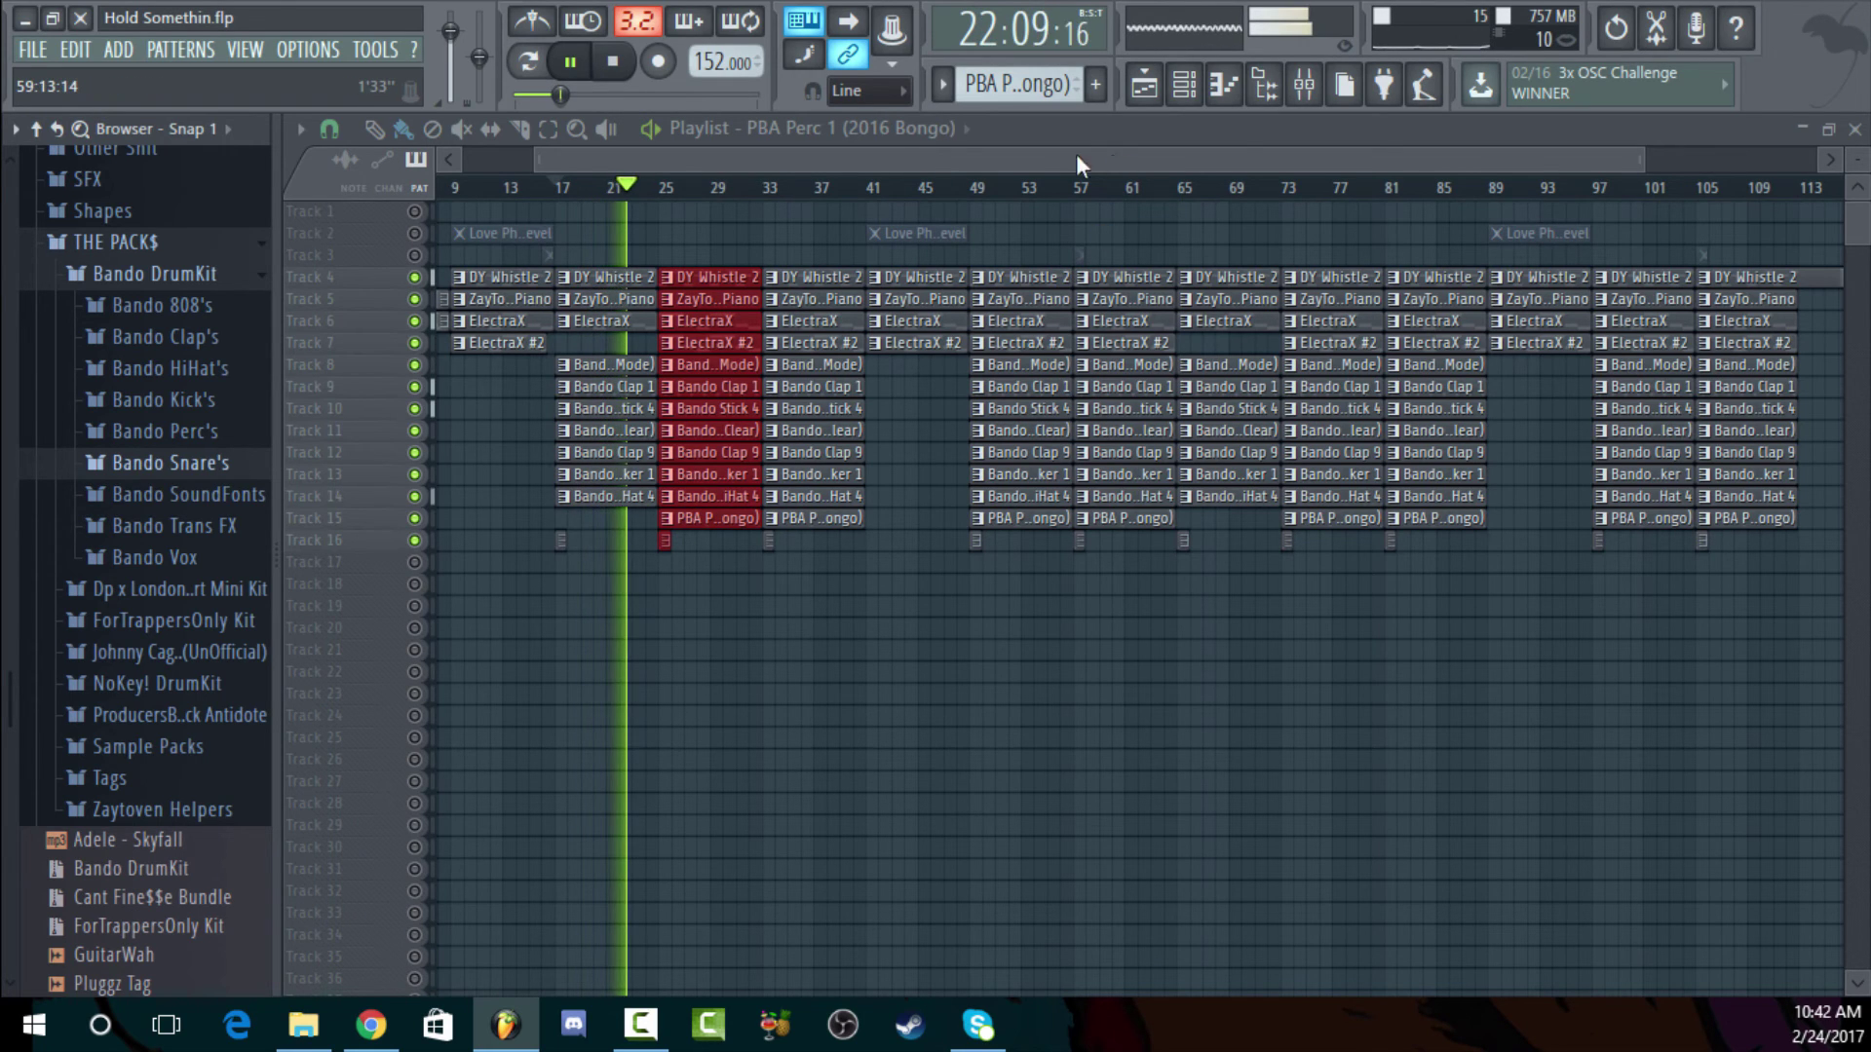
drag(1076, 154, 821, 146)
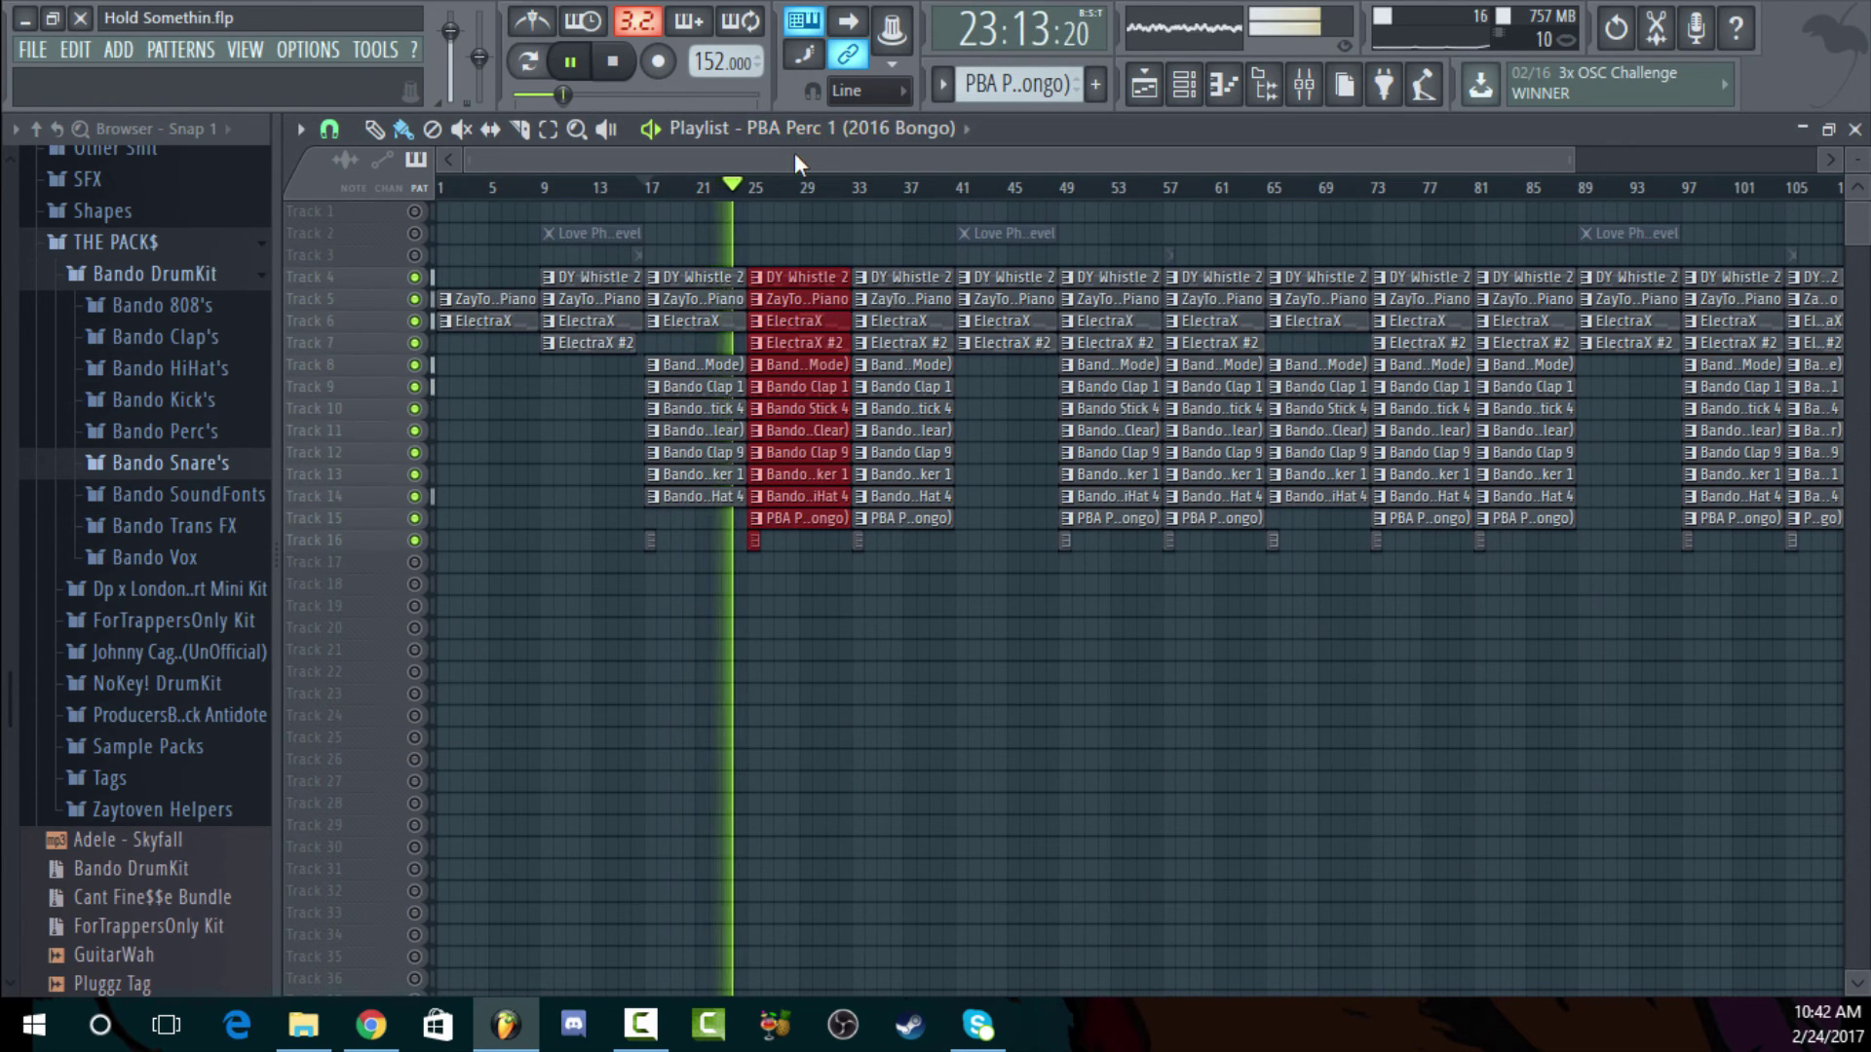
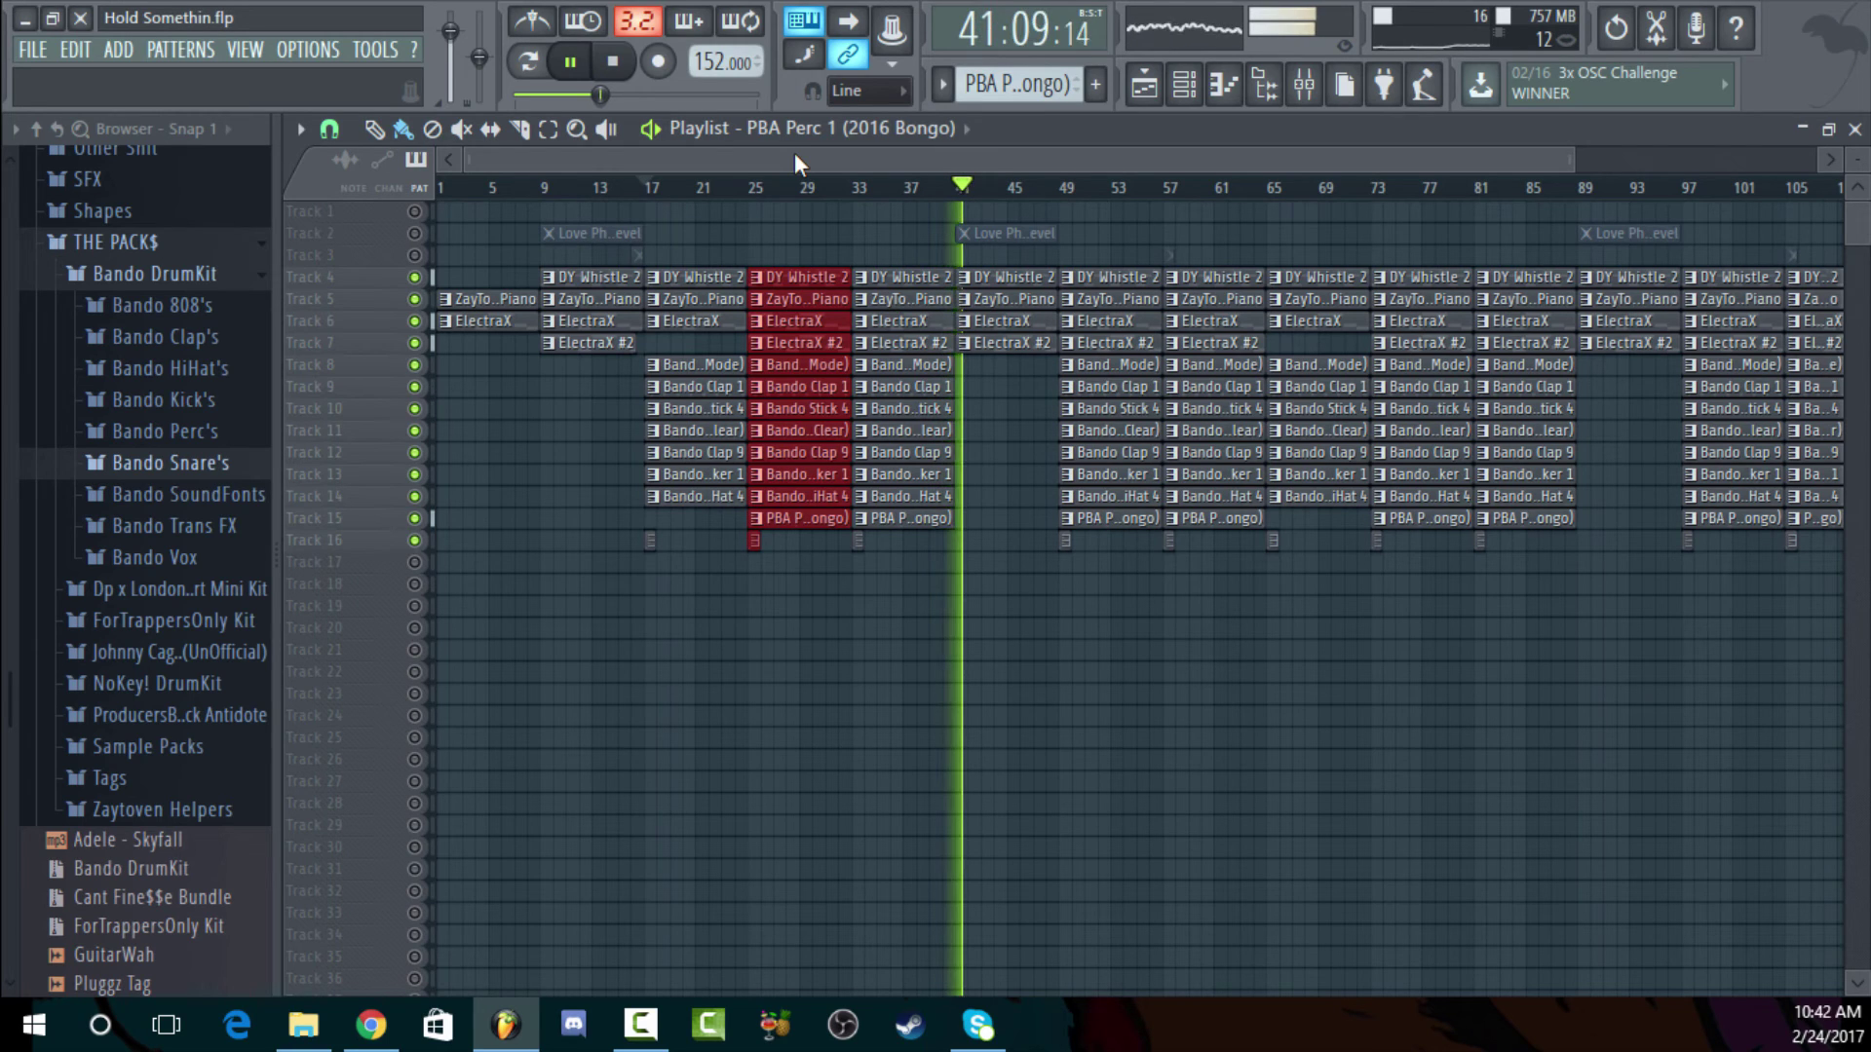
click(414, 233)
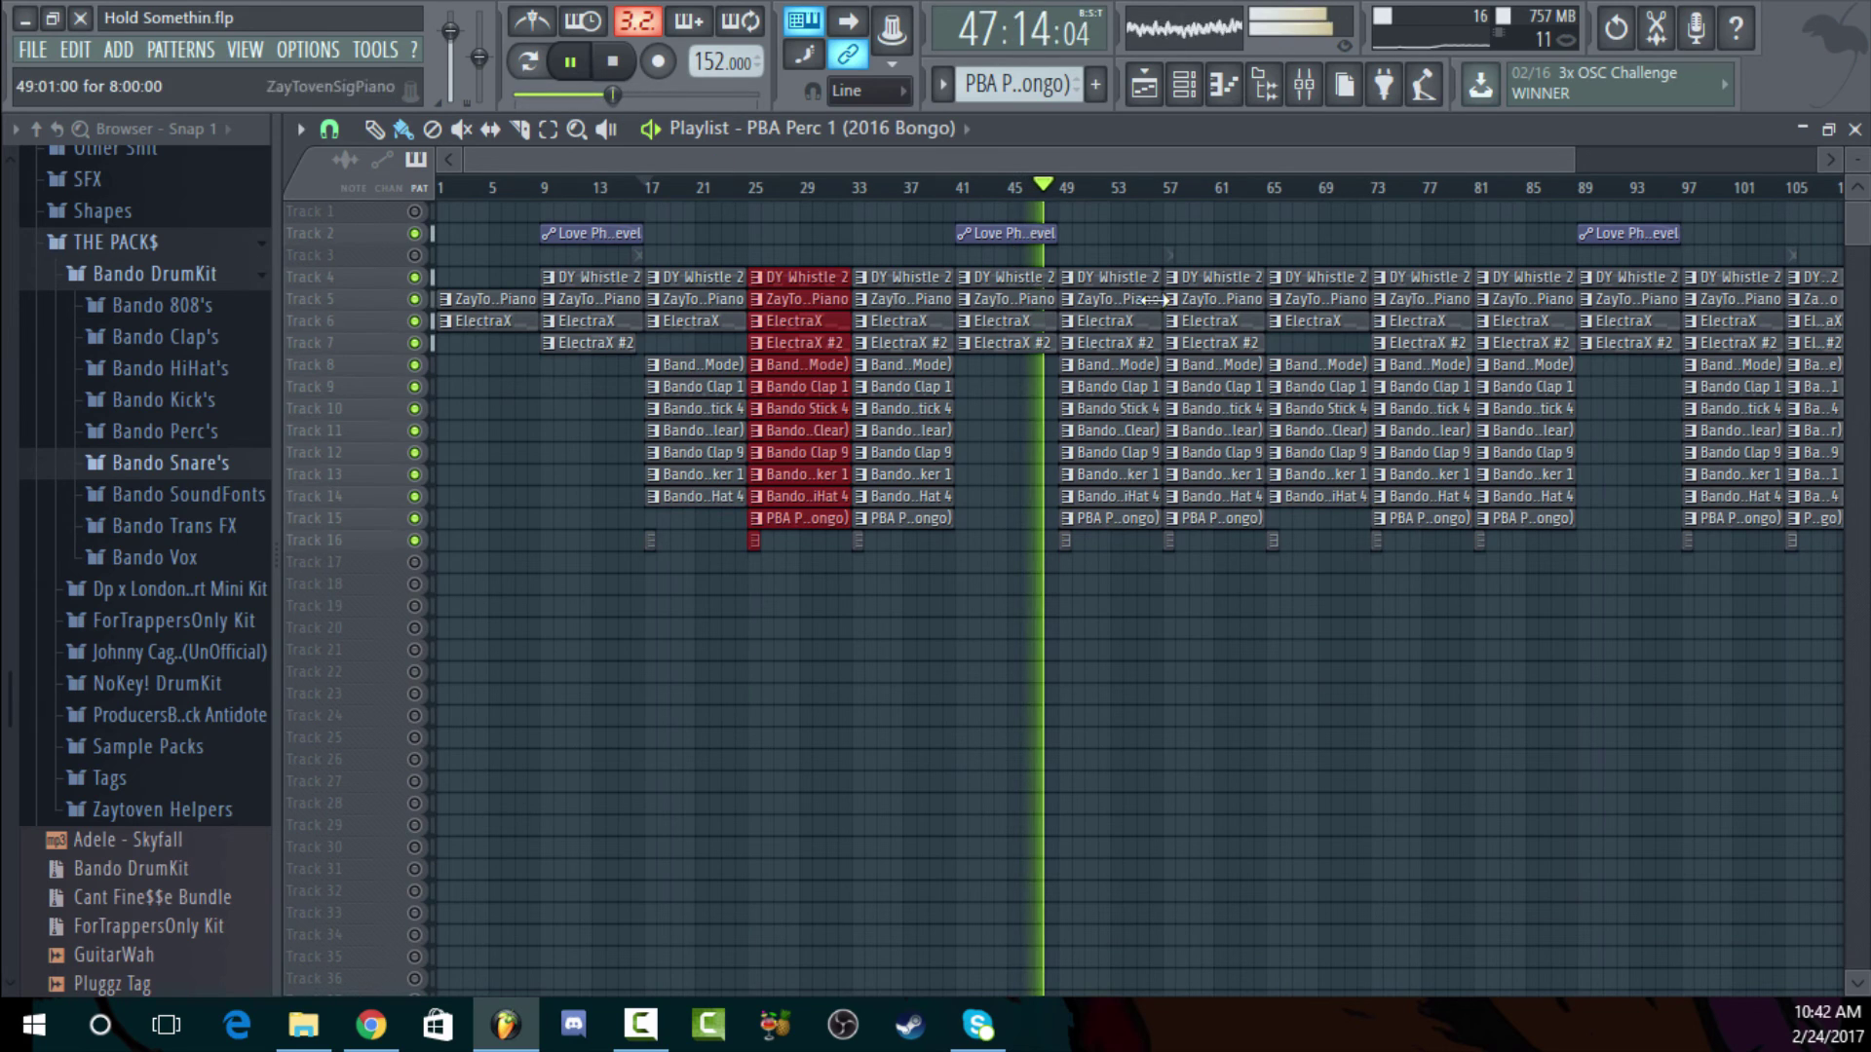
Delete the ElectraX #2 clip at bar 49 on Playlist track 7 and stop playback
right_click(1106, 343)
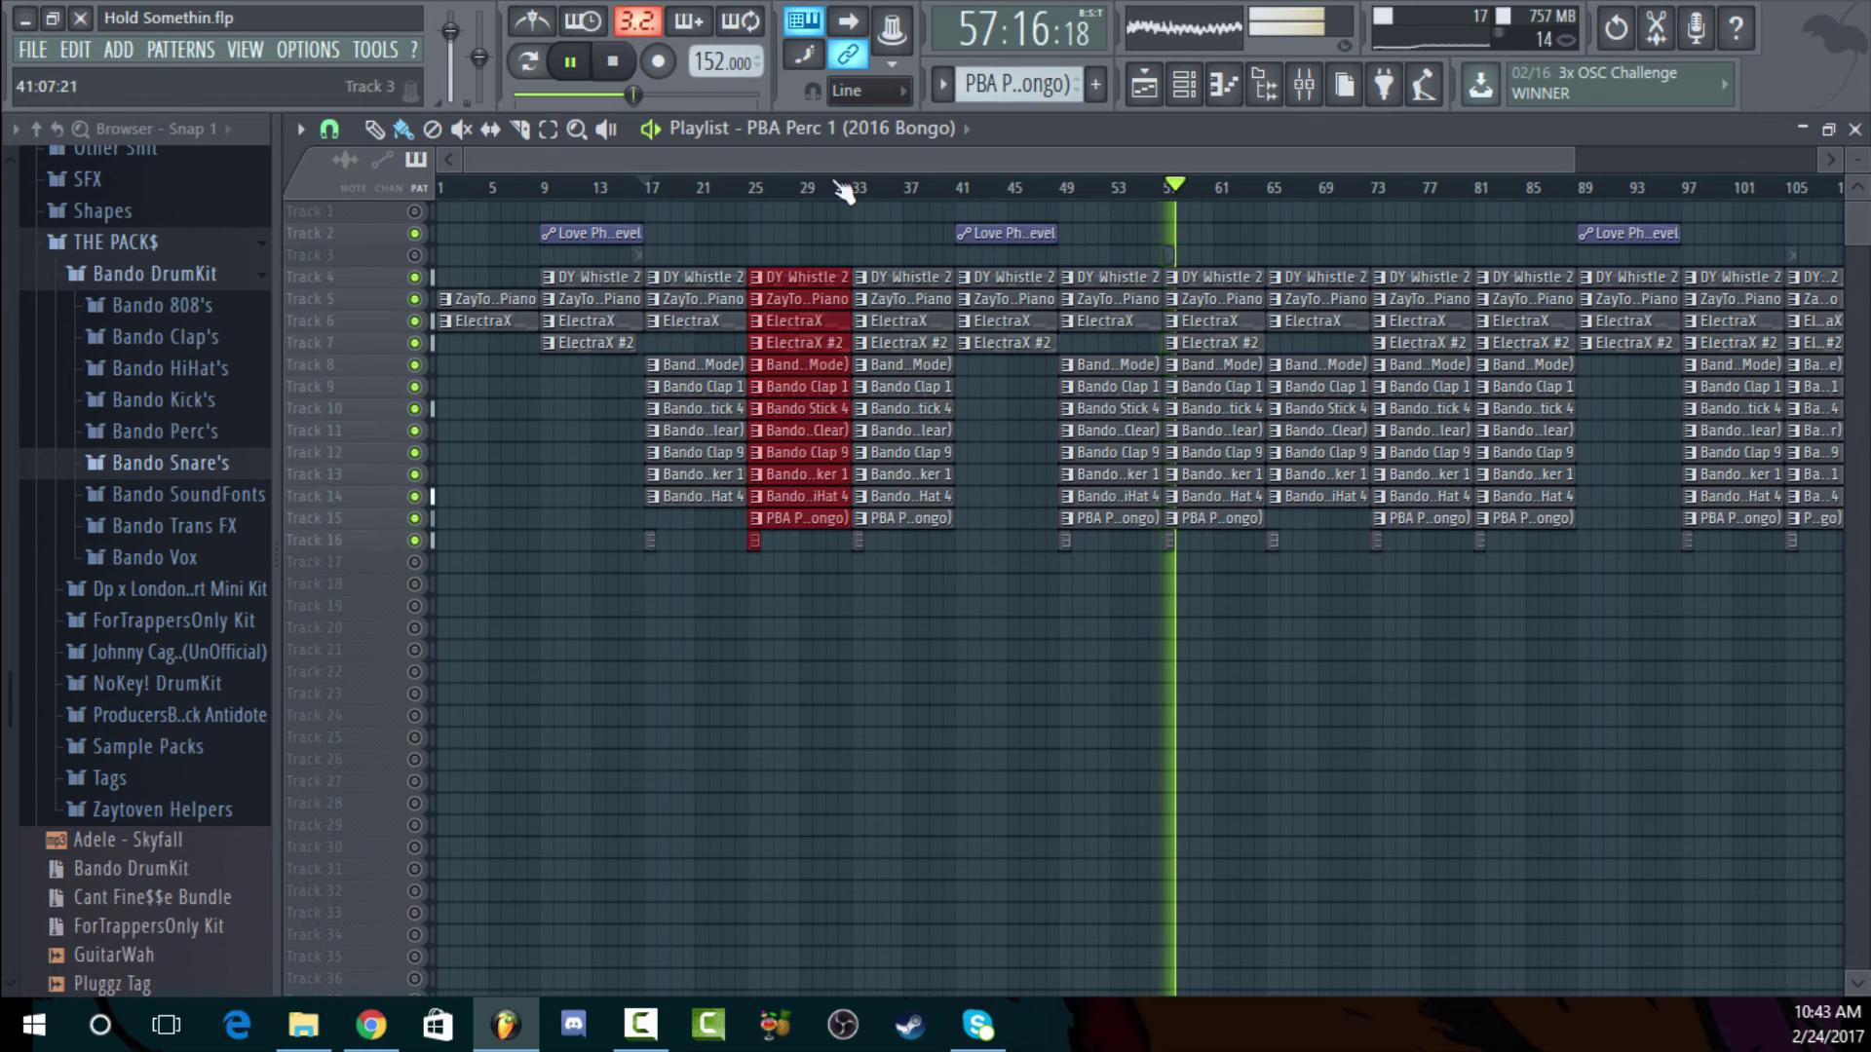
click(629, 66)
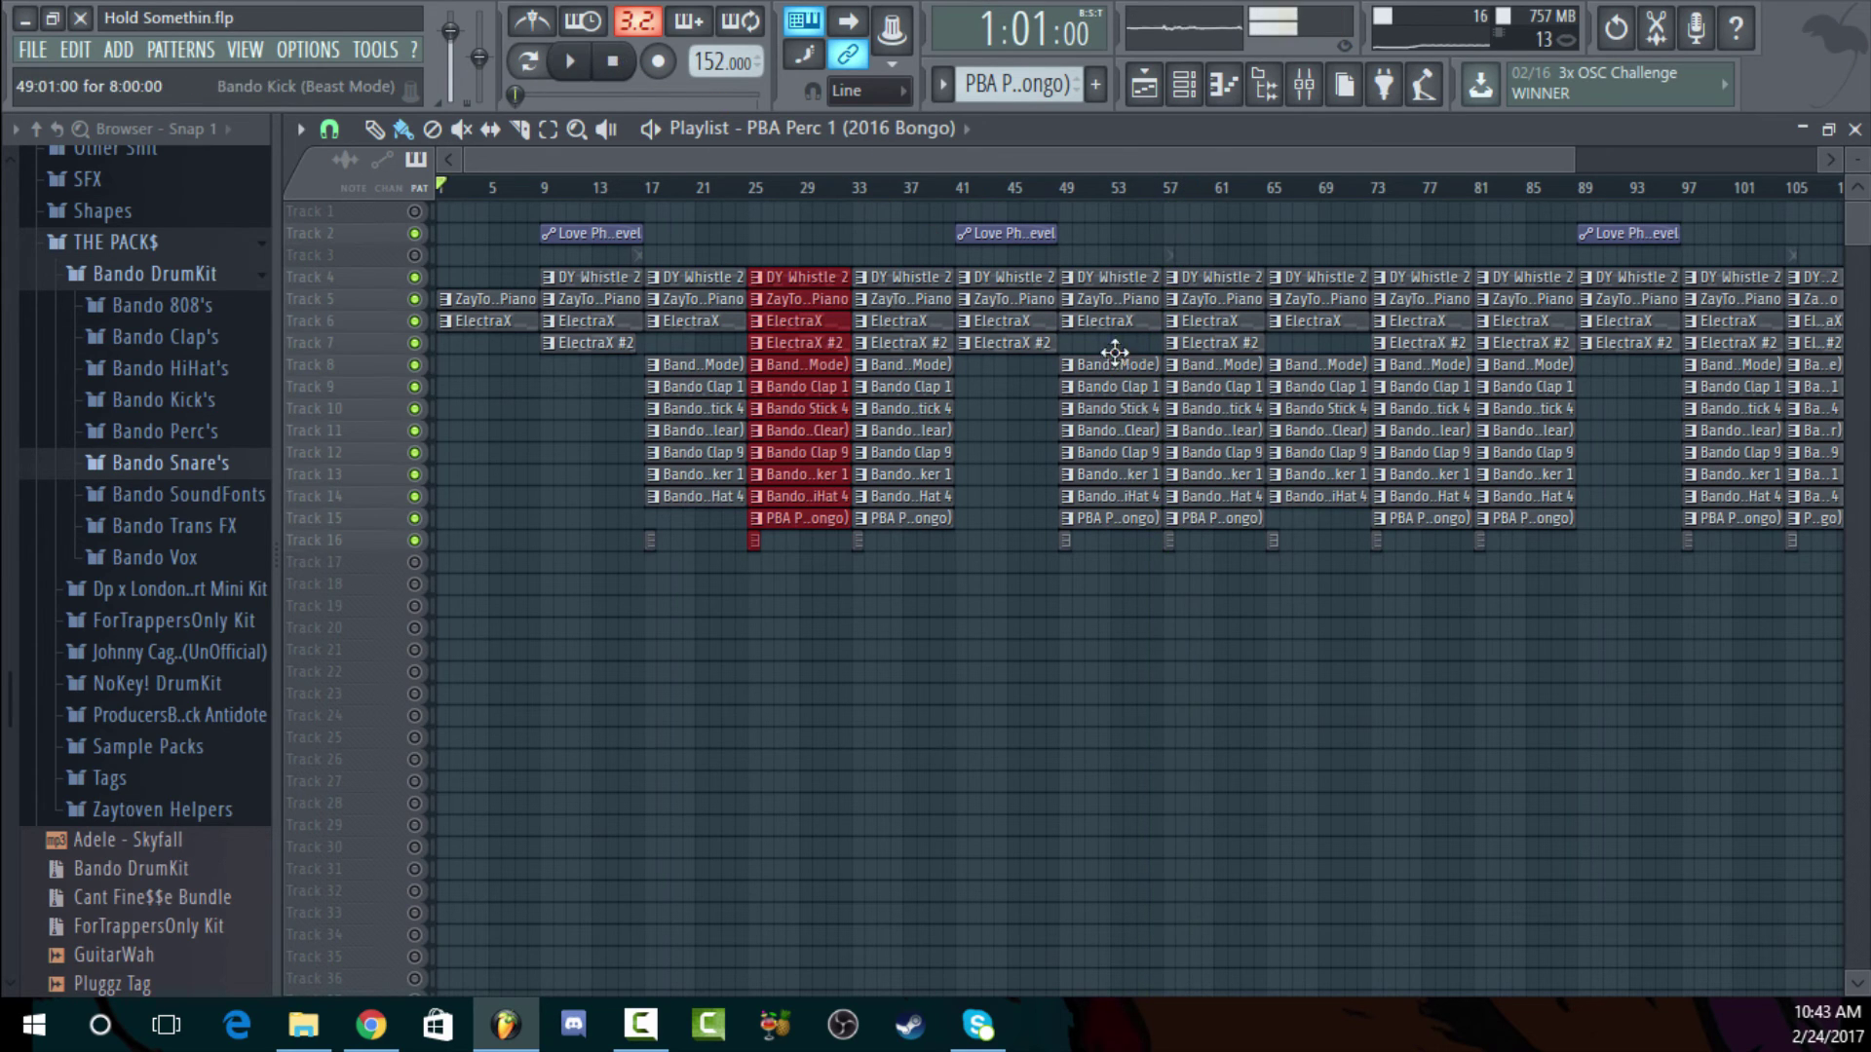
scroll(1542, 158, right, 2)
scroll(1541, 158, right, 6)
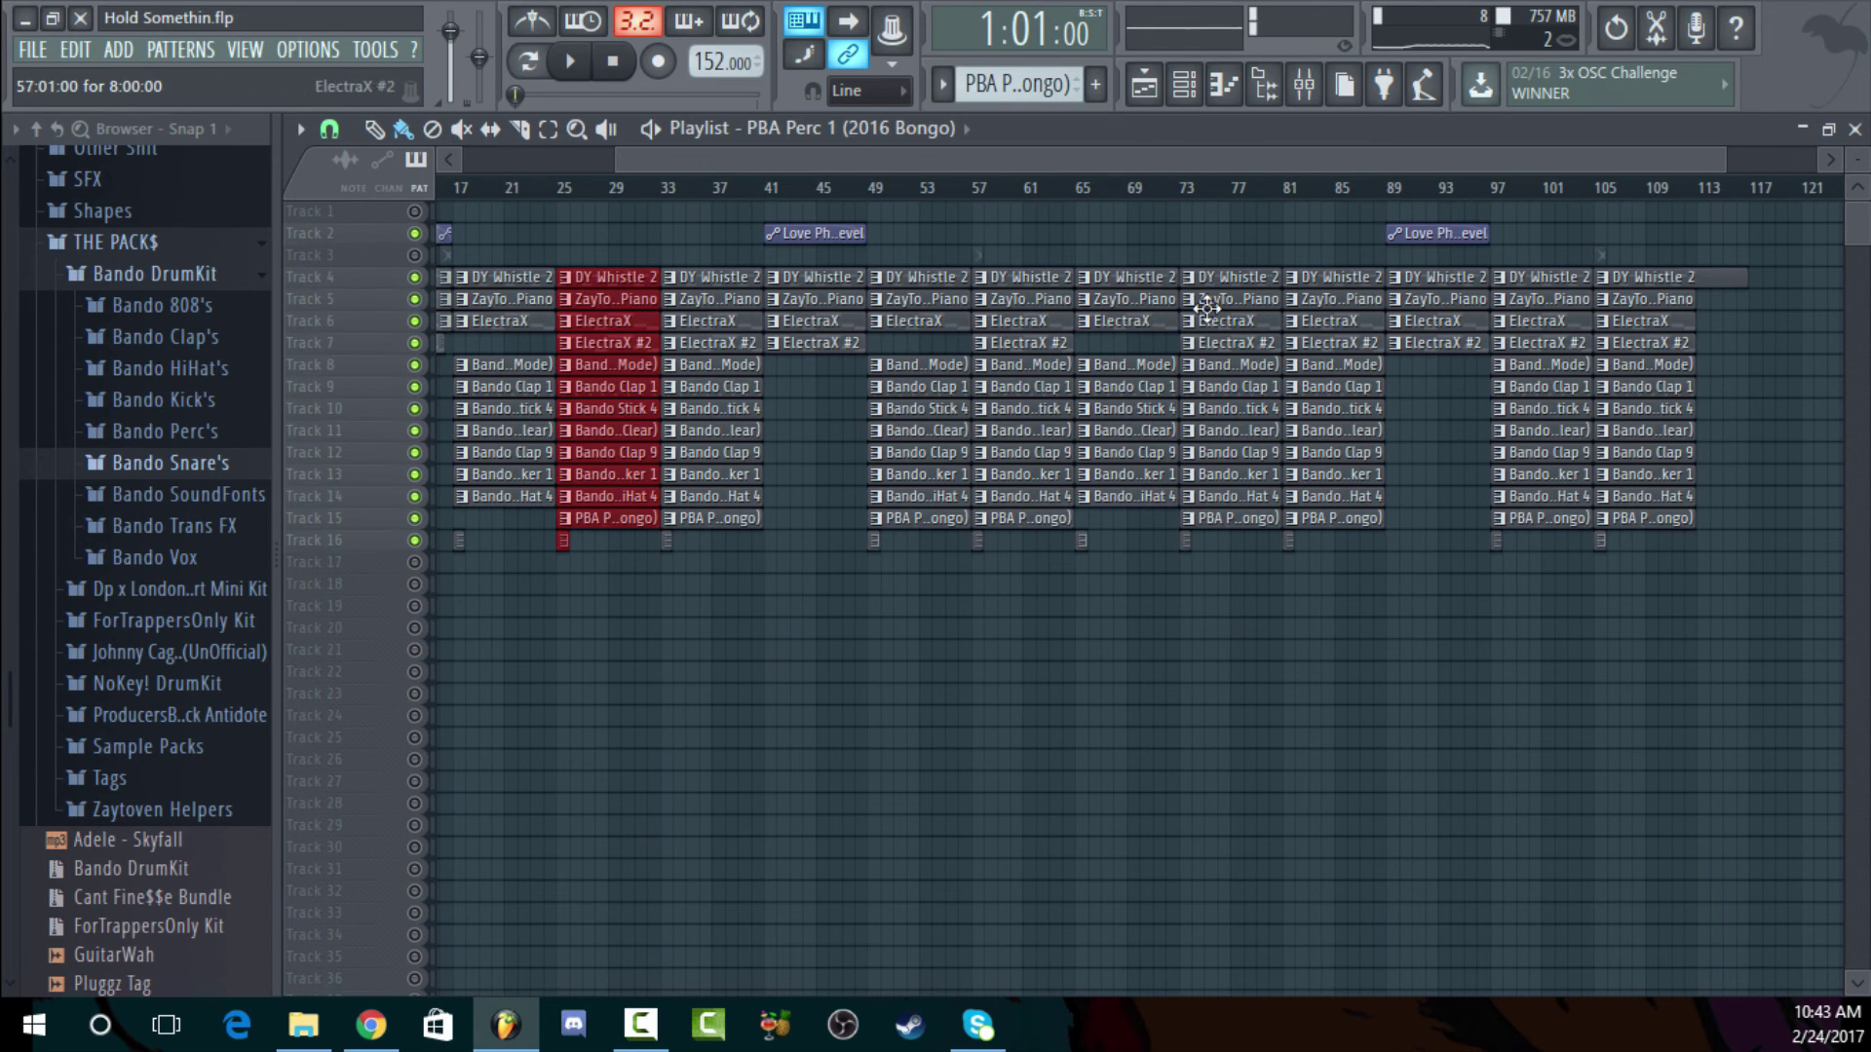
Switch from the PBA Perc 1 pattern to Bando HiHat 4, open its notes in the Piano roll and play them briefly
click(1855, 129)
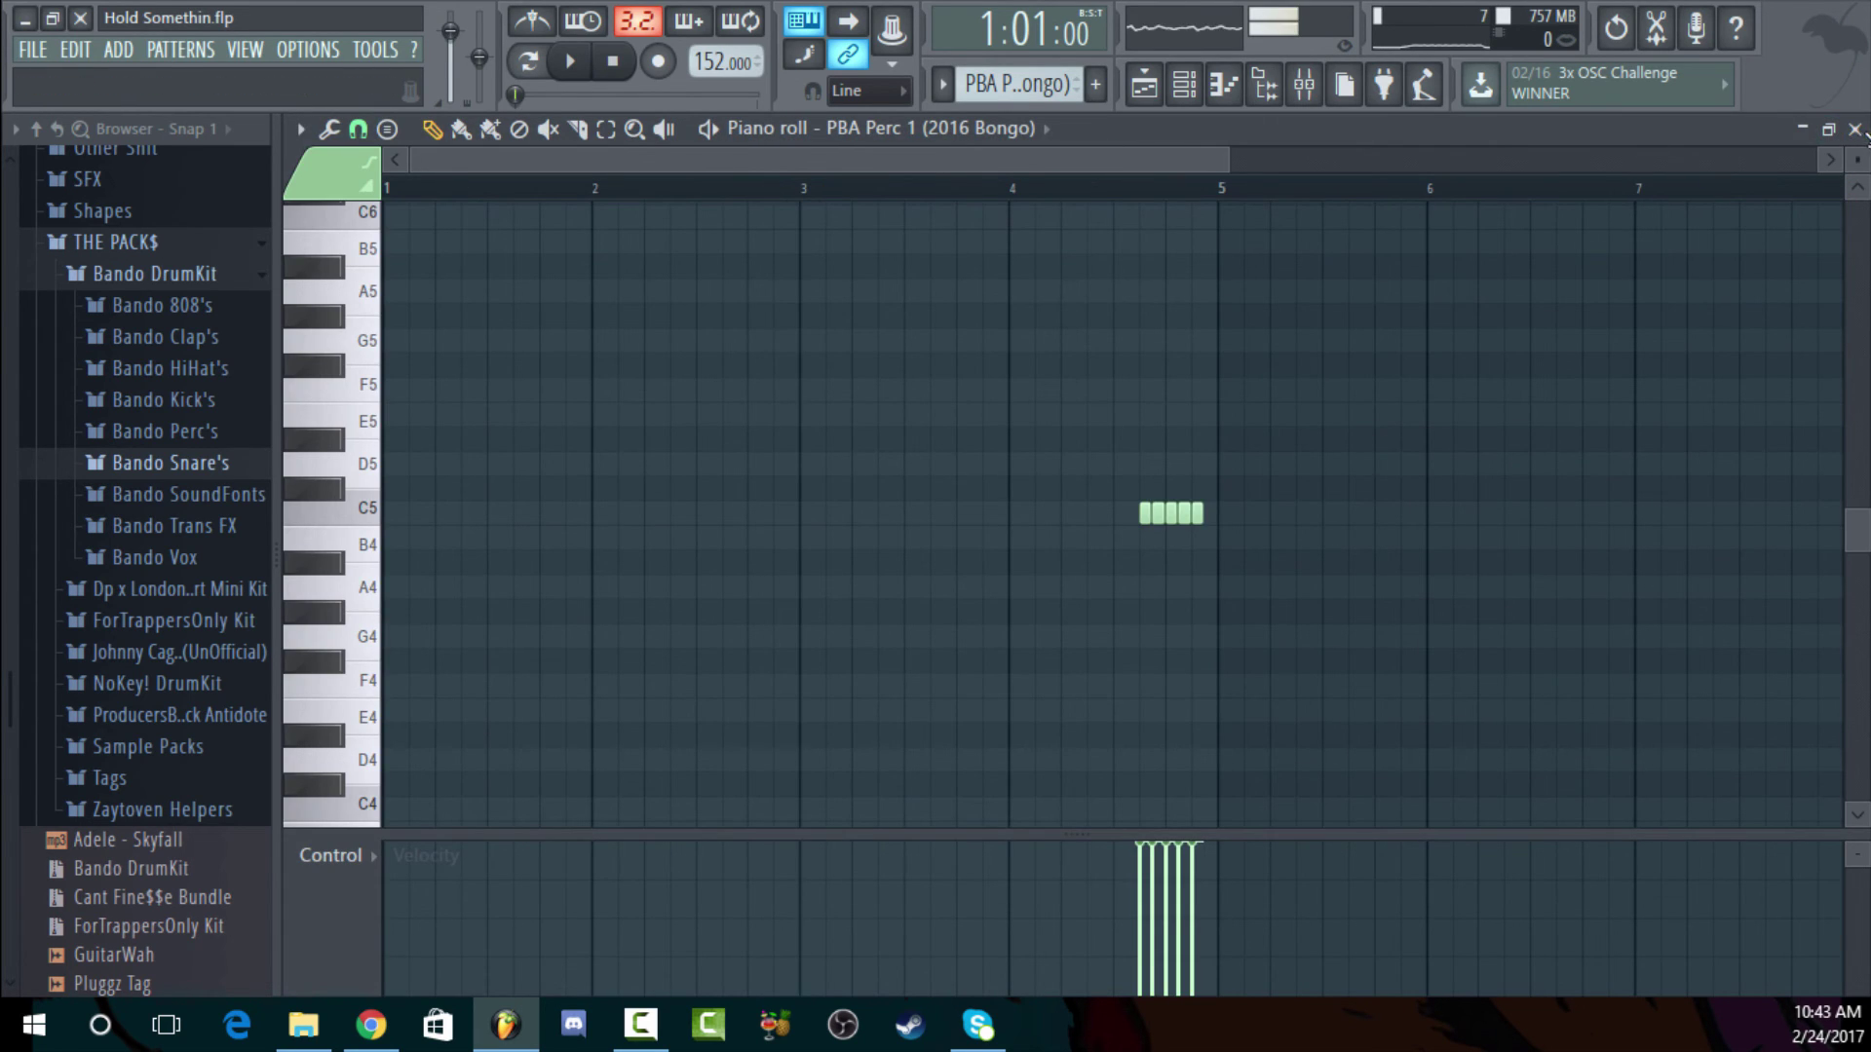
key(Escape)
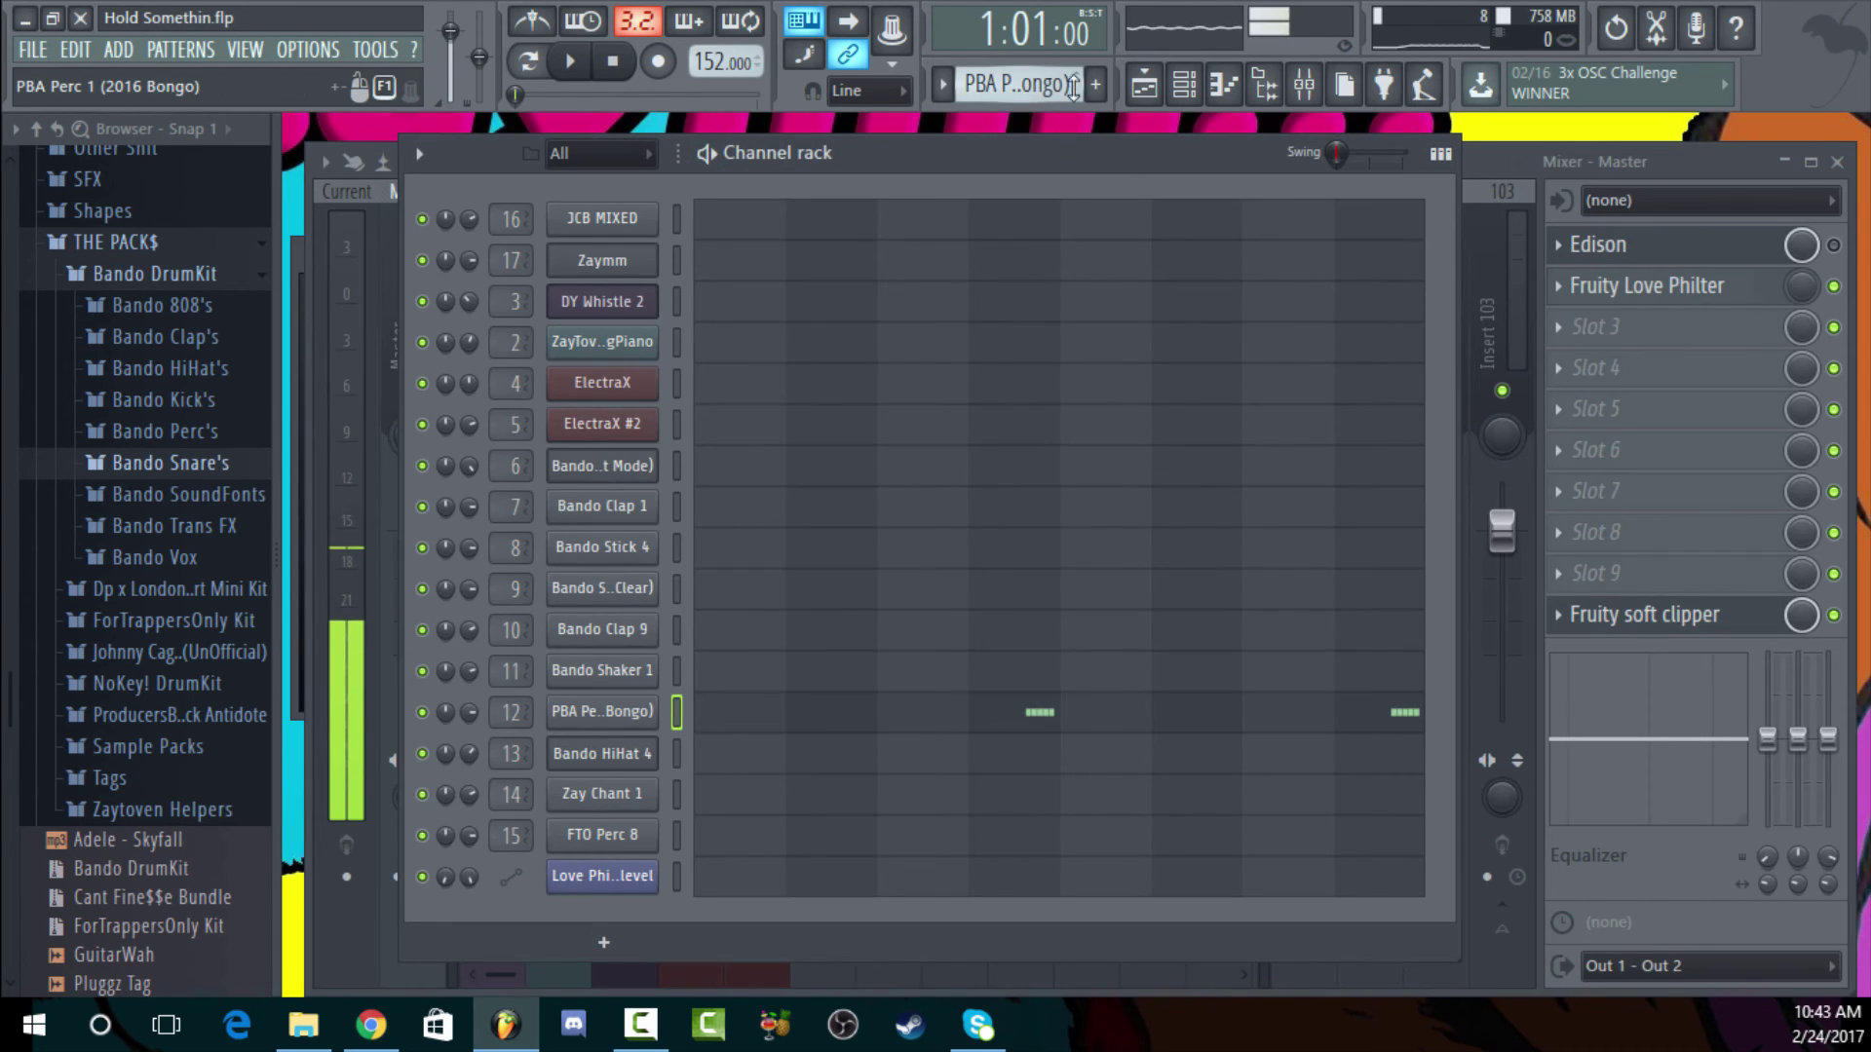
scroll(1025, 93, down, 1)
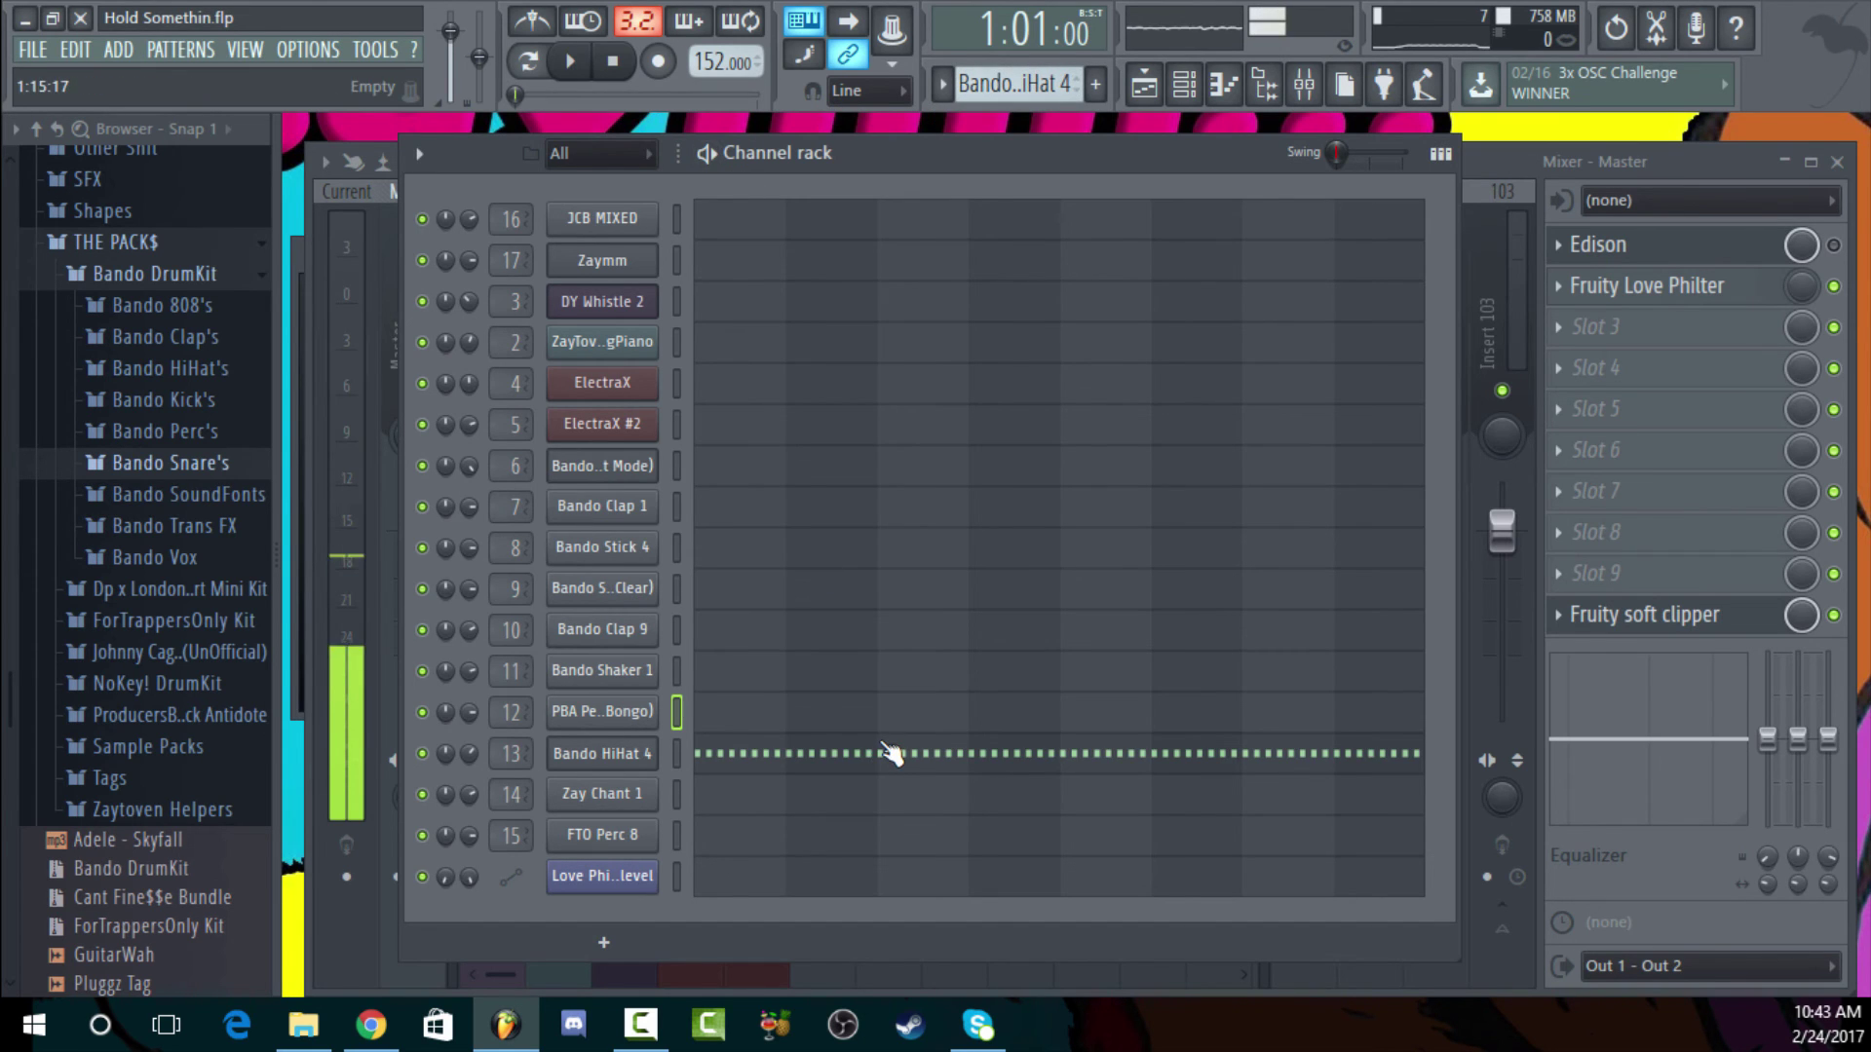
click(889, 756)
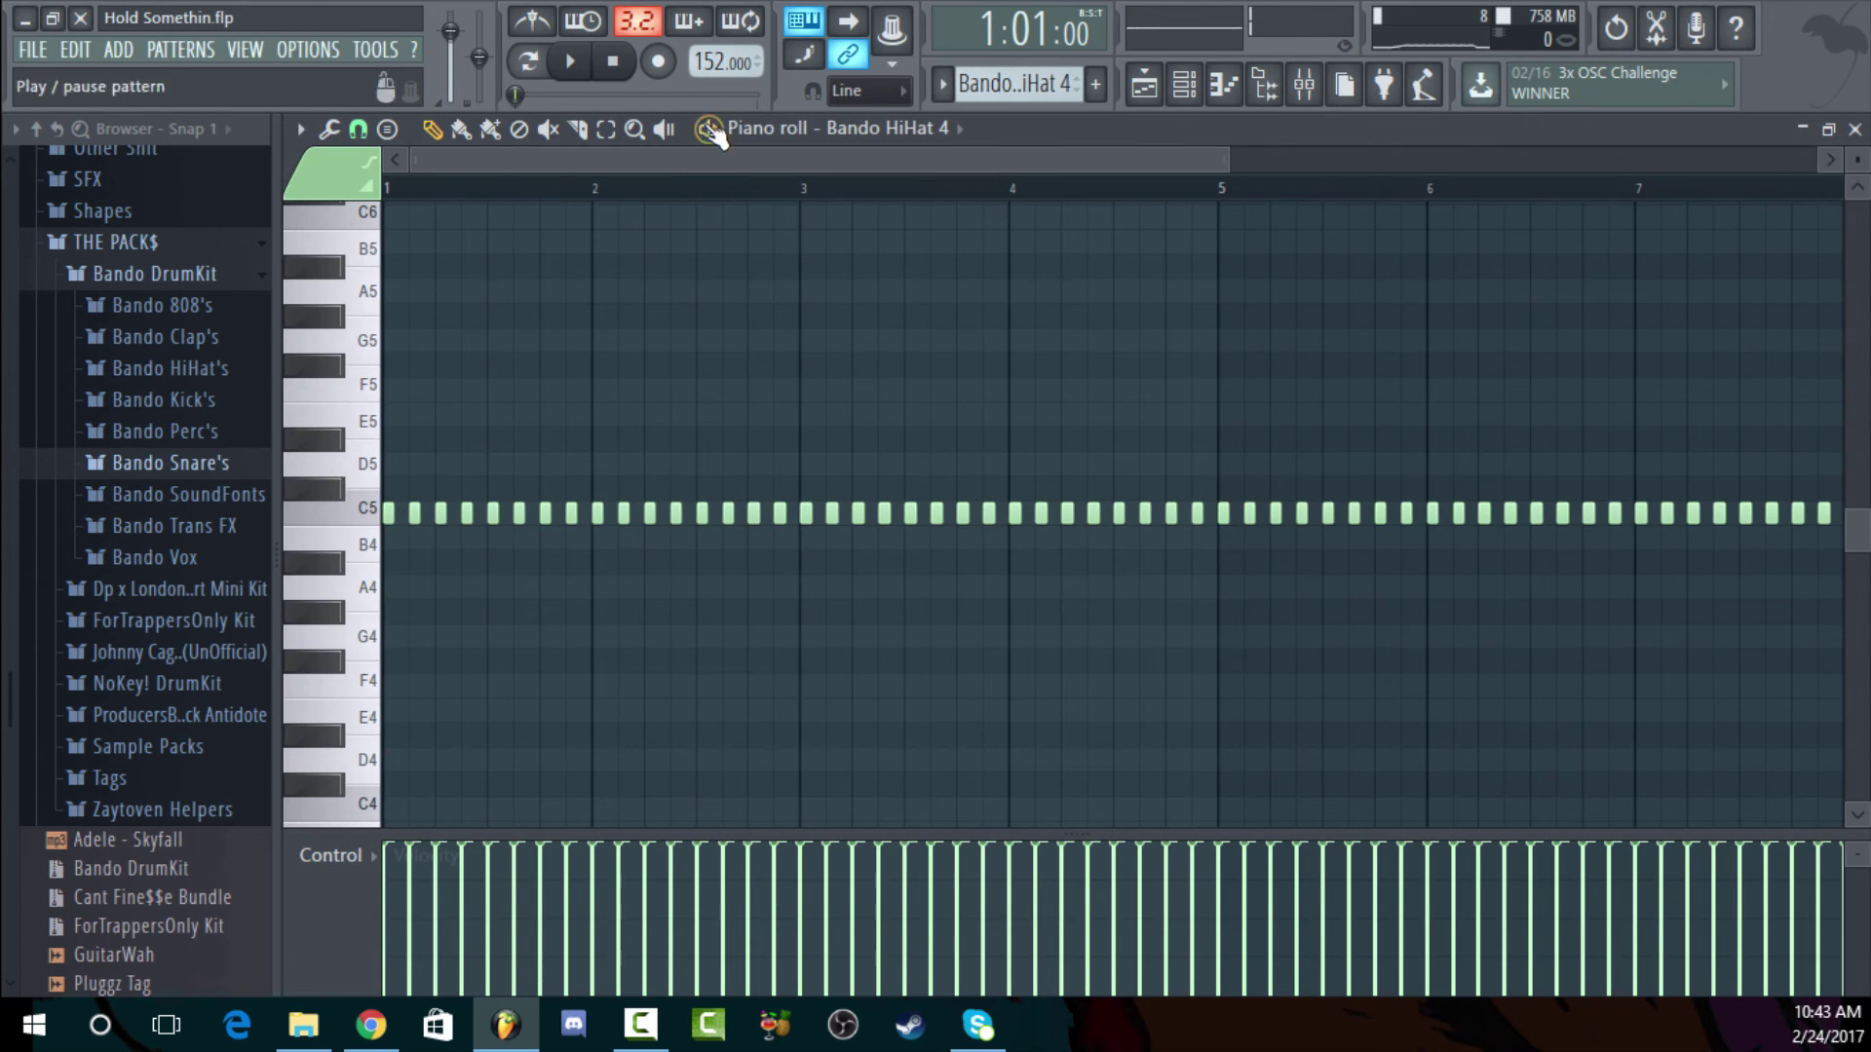
key(space)
key(space)
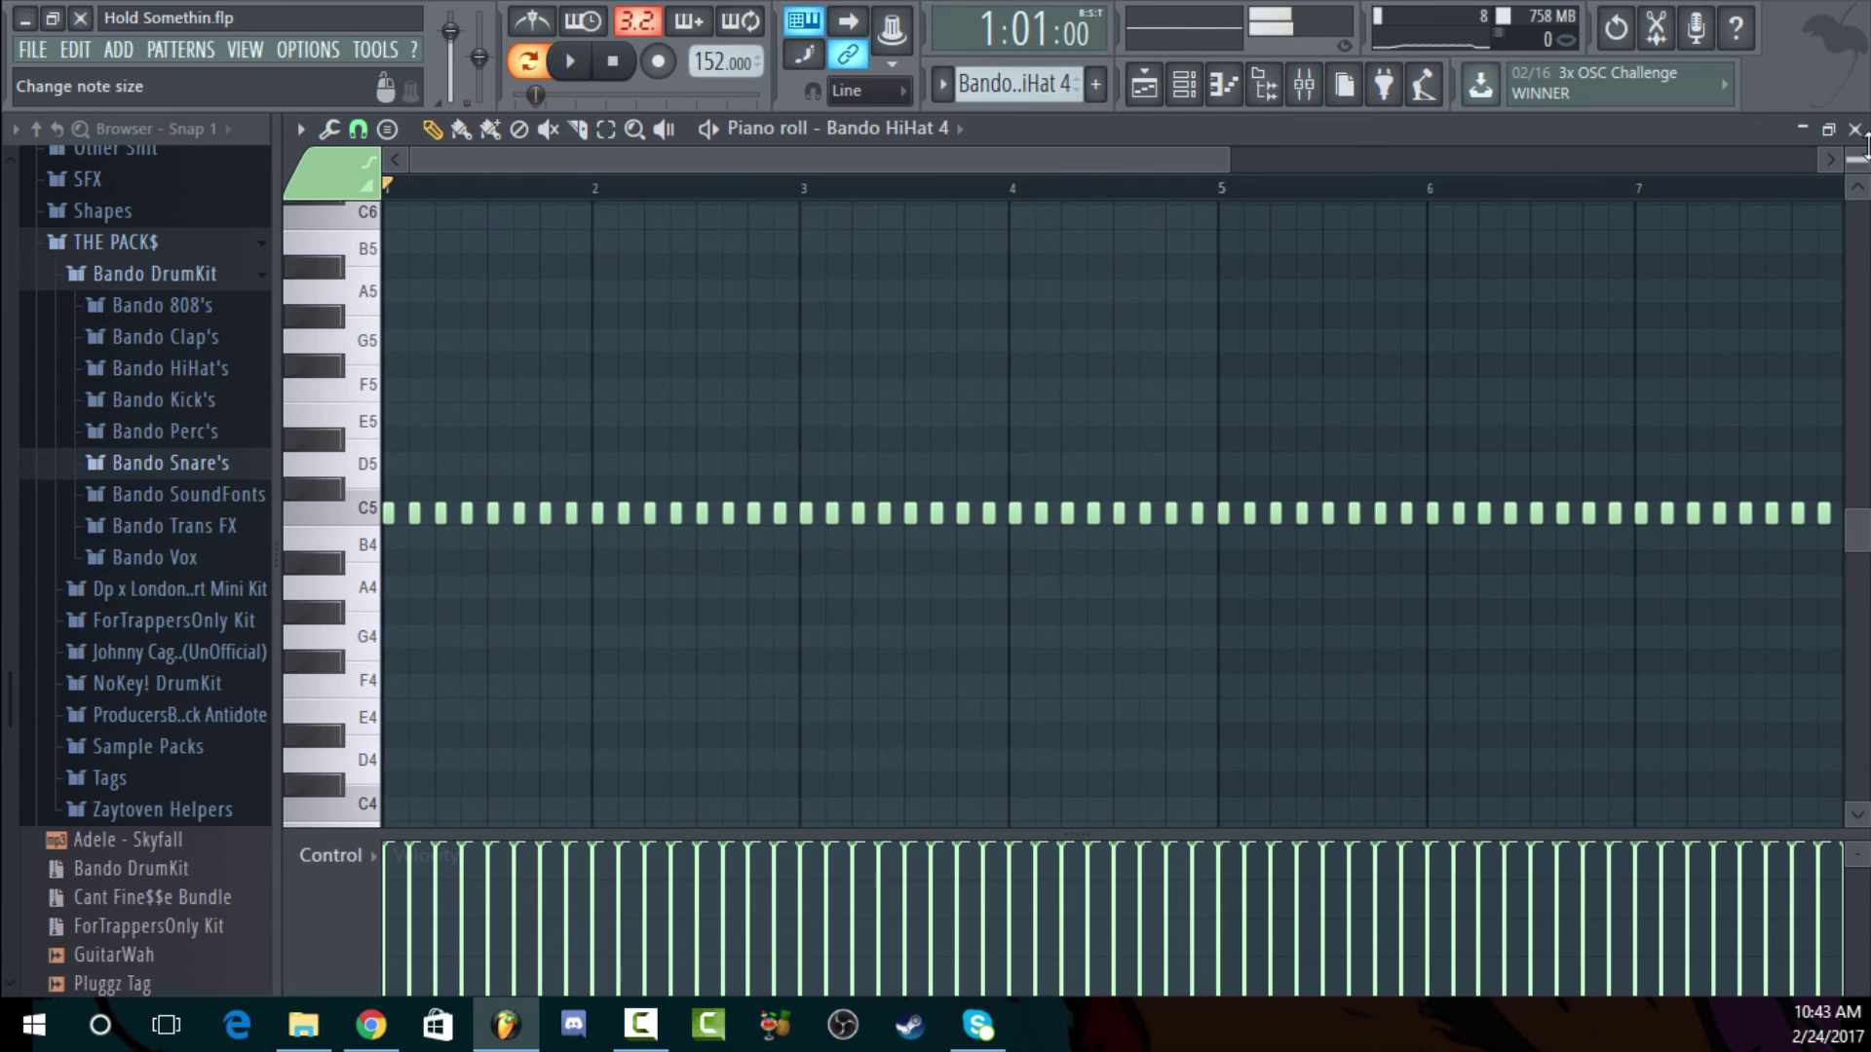
Open the Bando HiHat 4 channel's sampler settings to view its sample waveform, then close them
click(1856, 130)
click(609, 762)
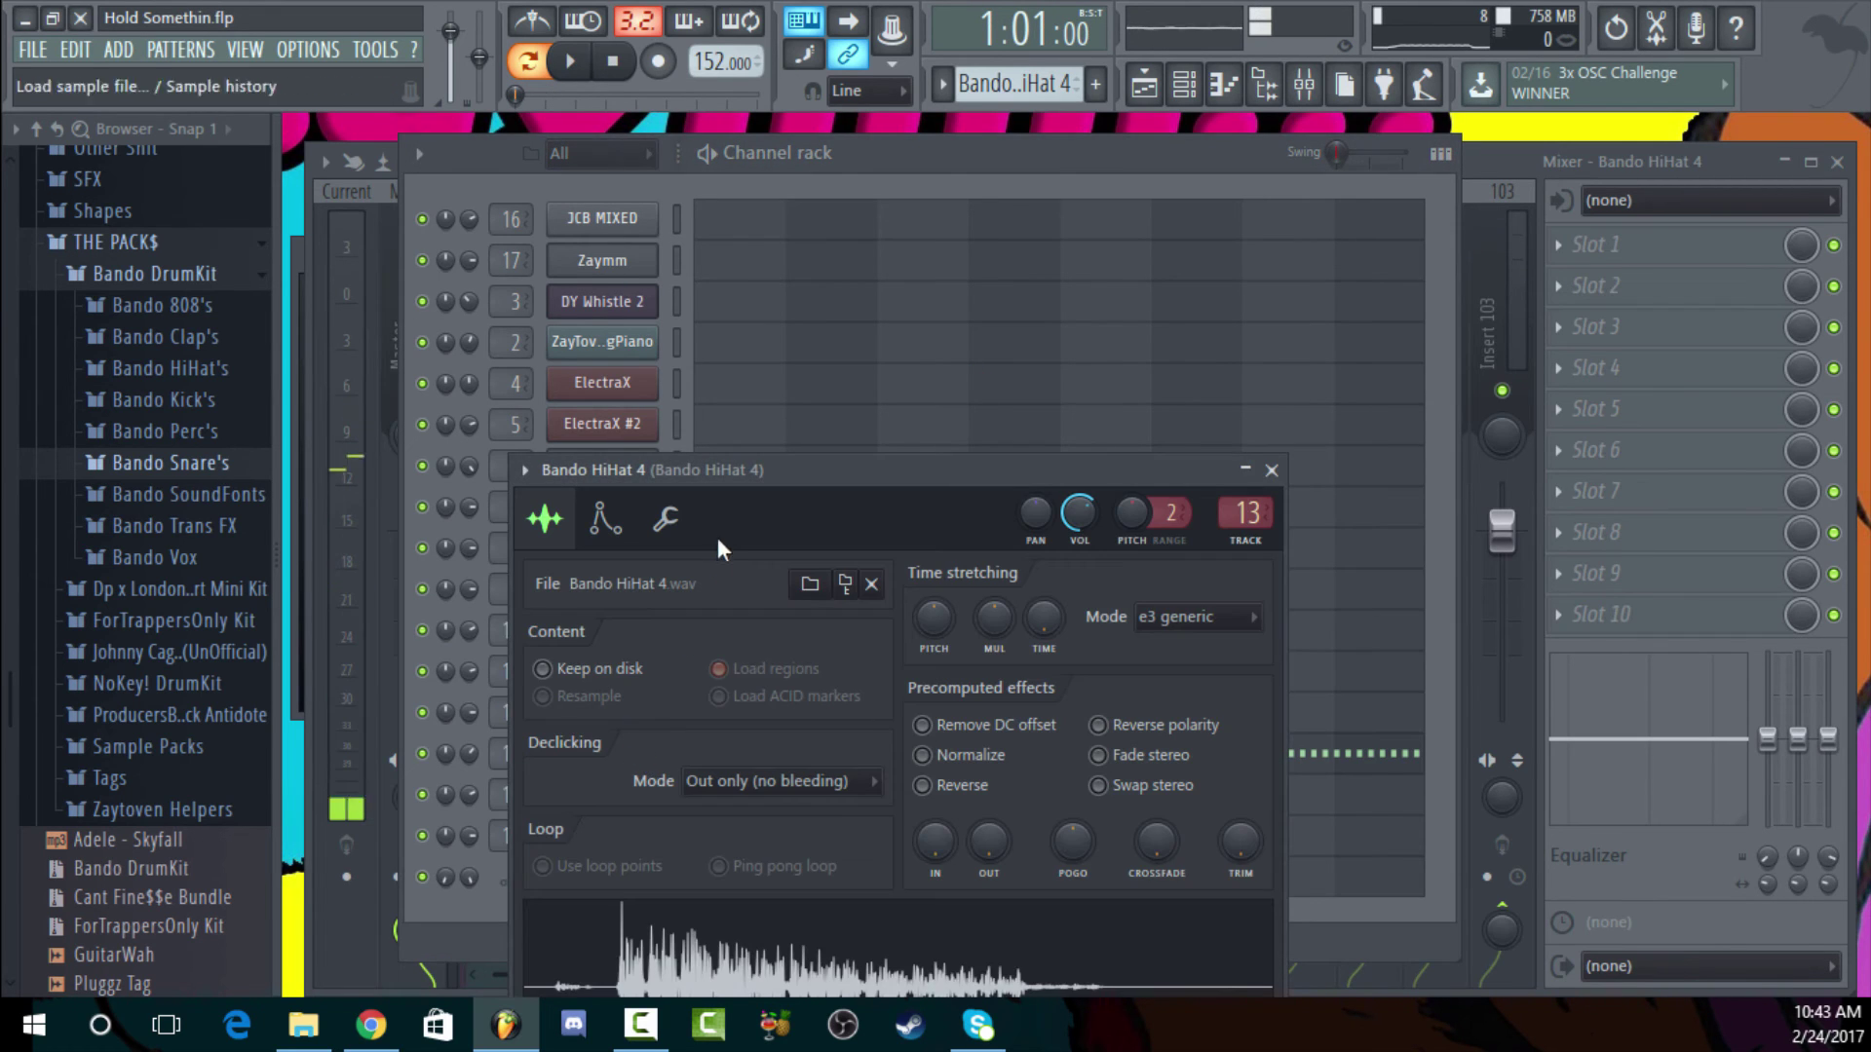
drag(879, 472, 832, 189)
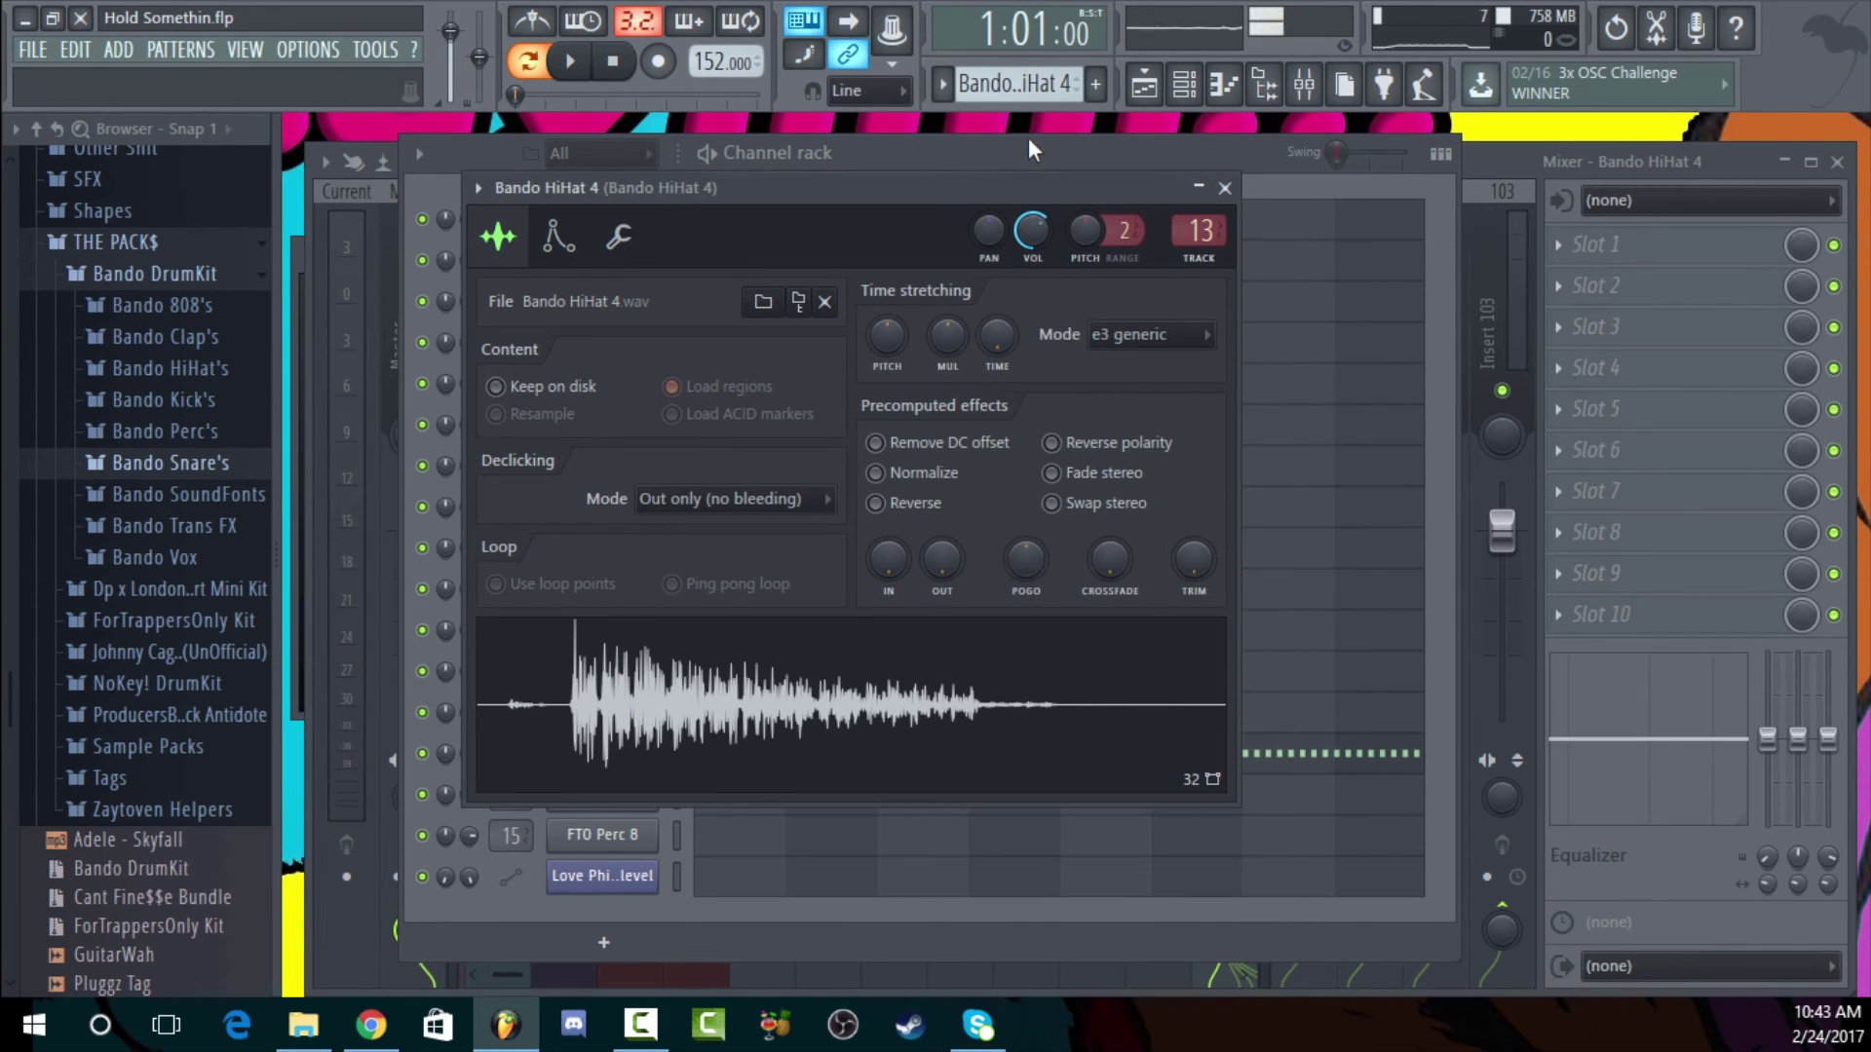
key(Escape)
Reopen the Bando HiHat 4 pattern in the Piano roll, play it briefly and return to the Channel rack
click(750, 756)
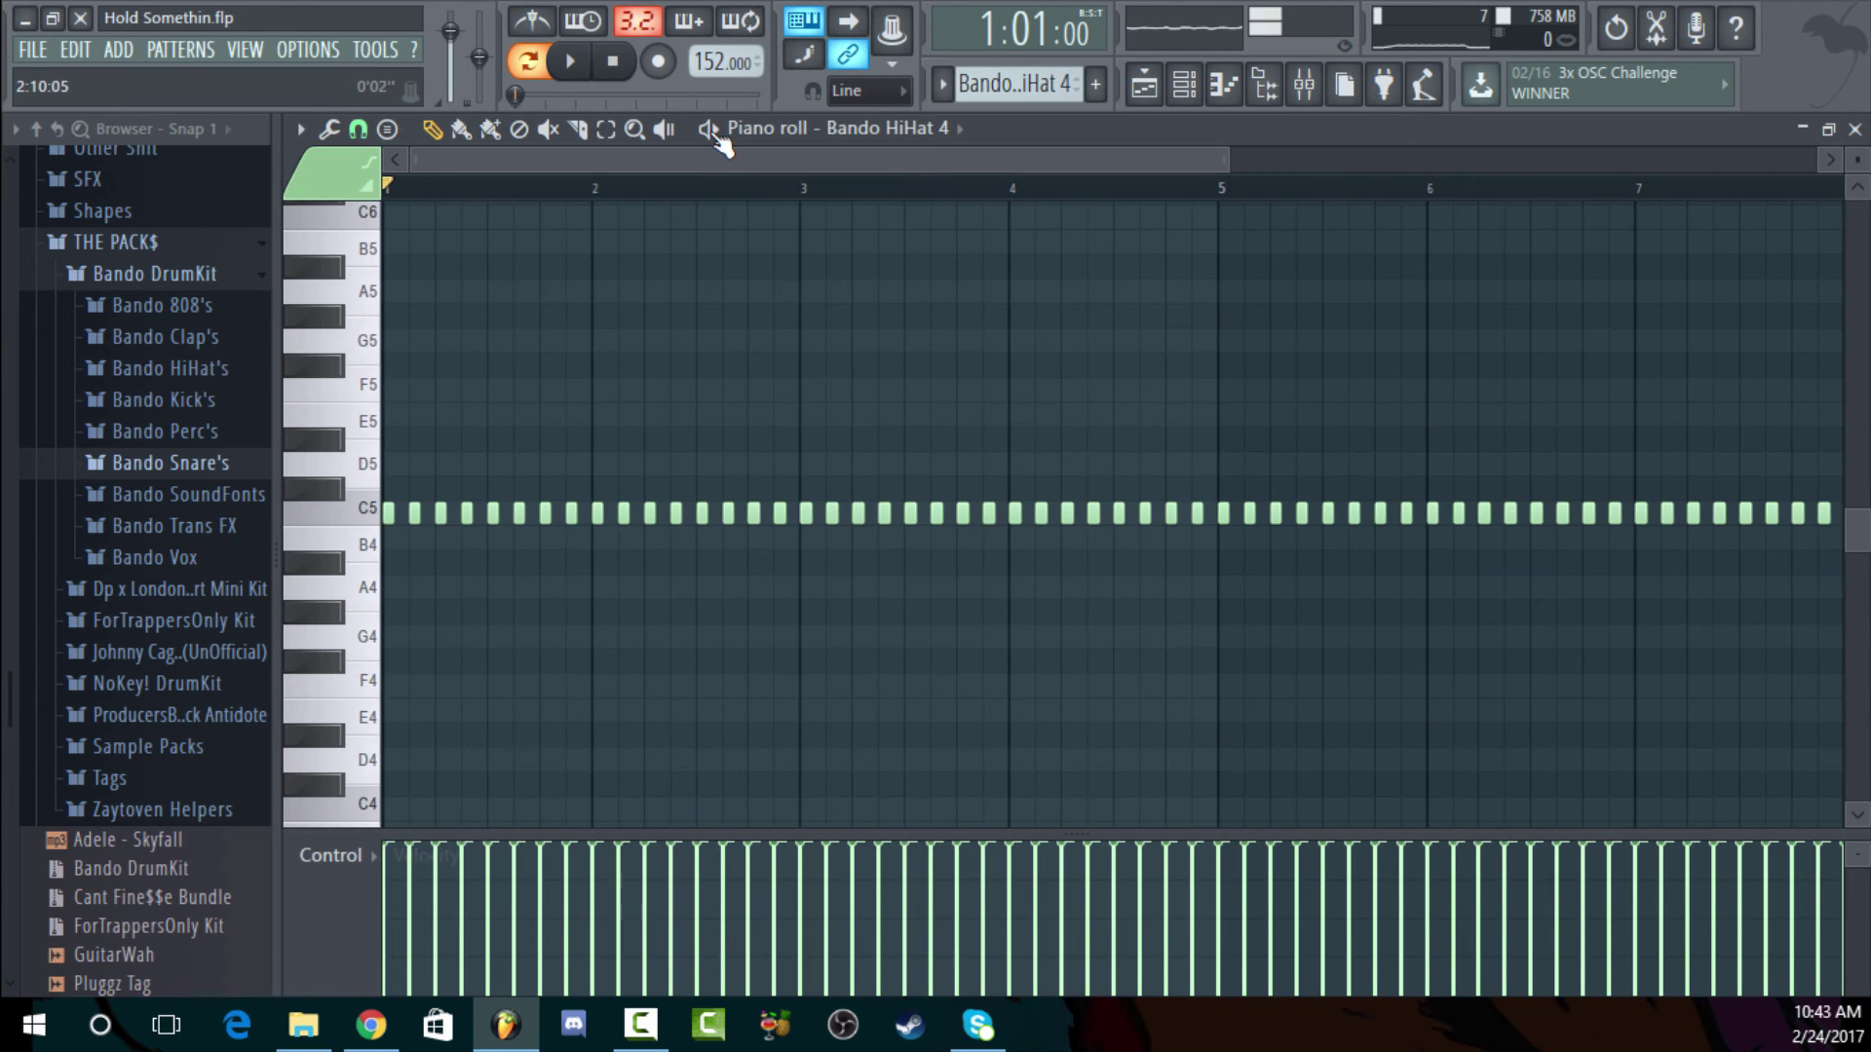
key(space)
key(space)
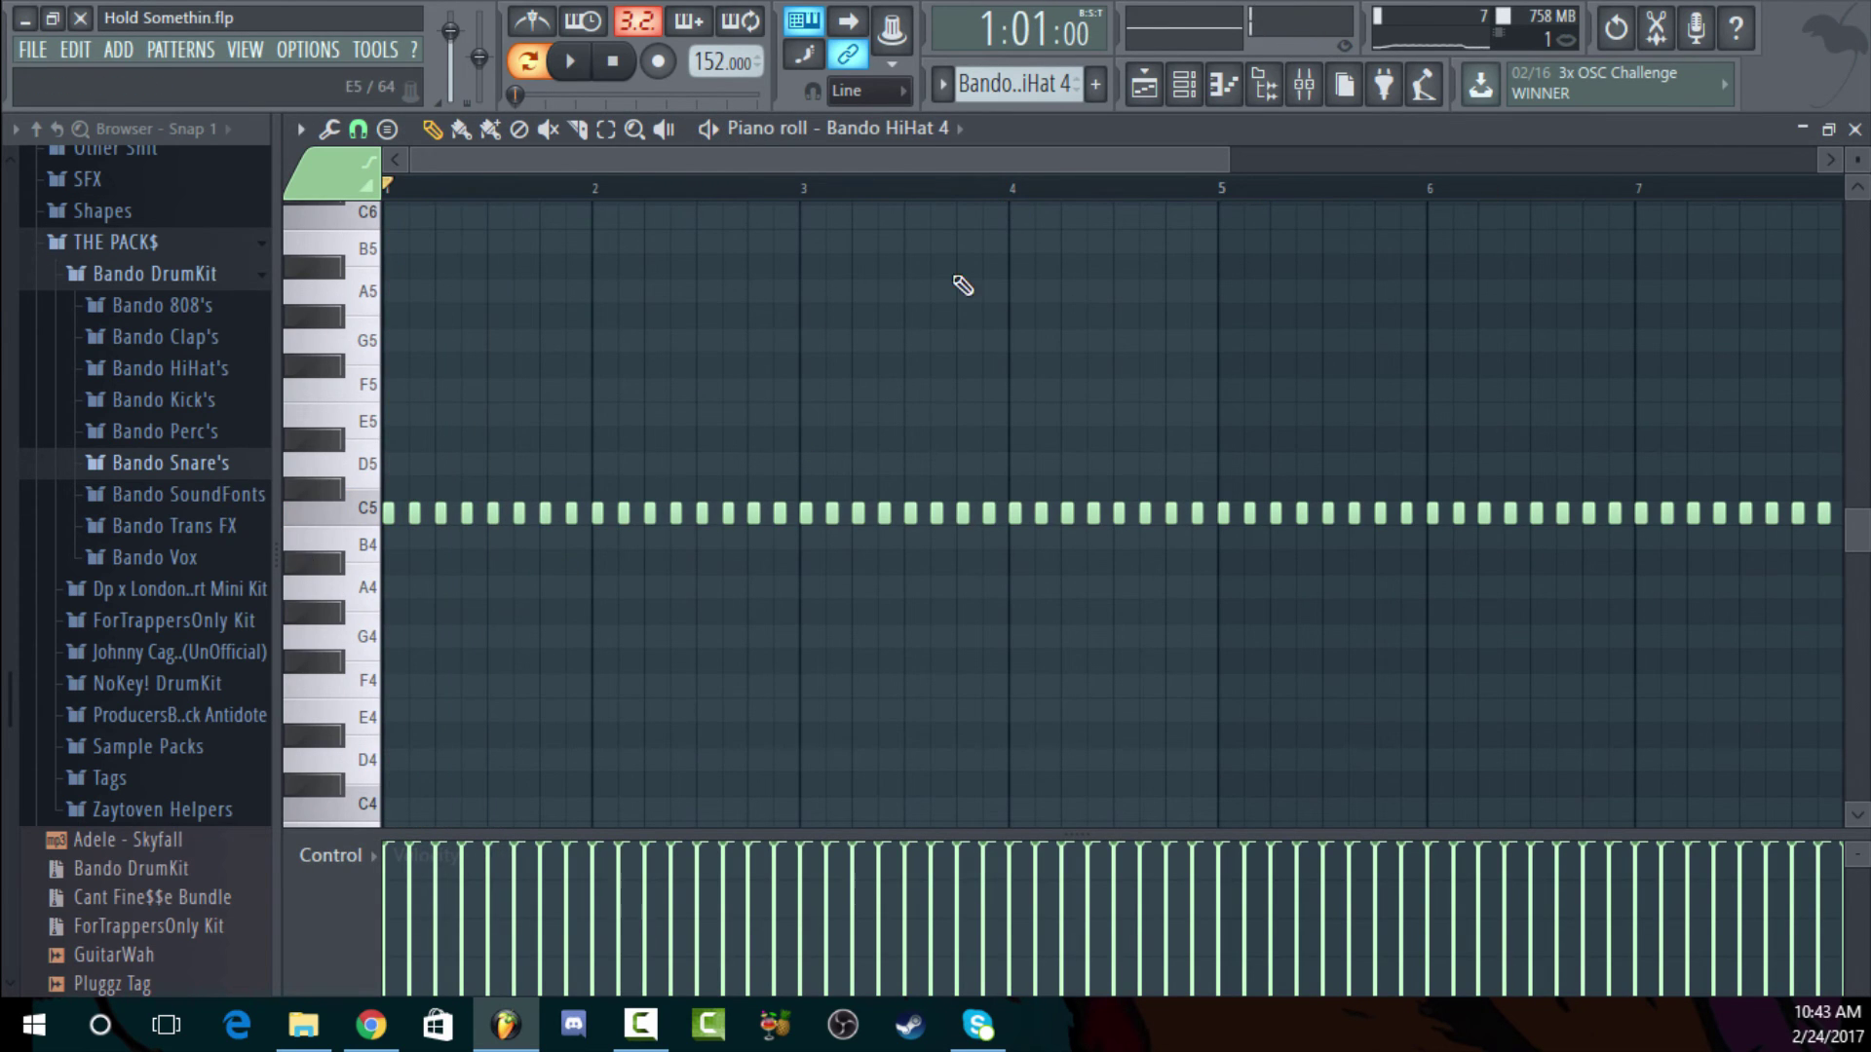
key(Escape)
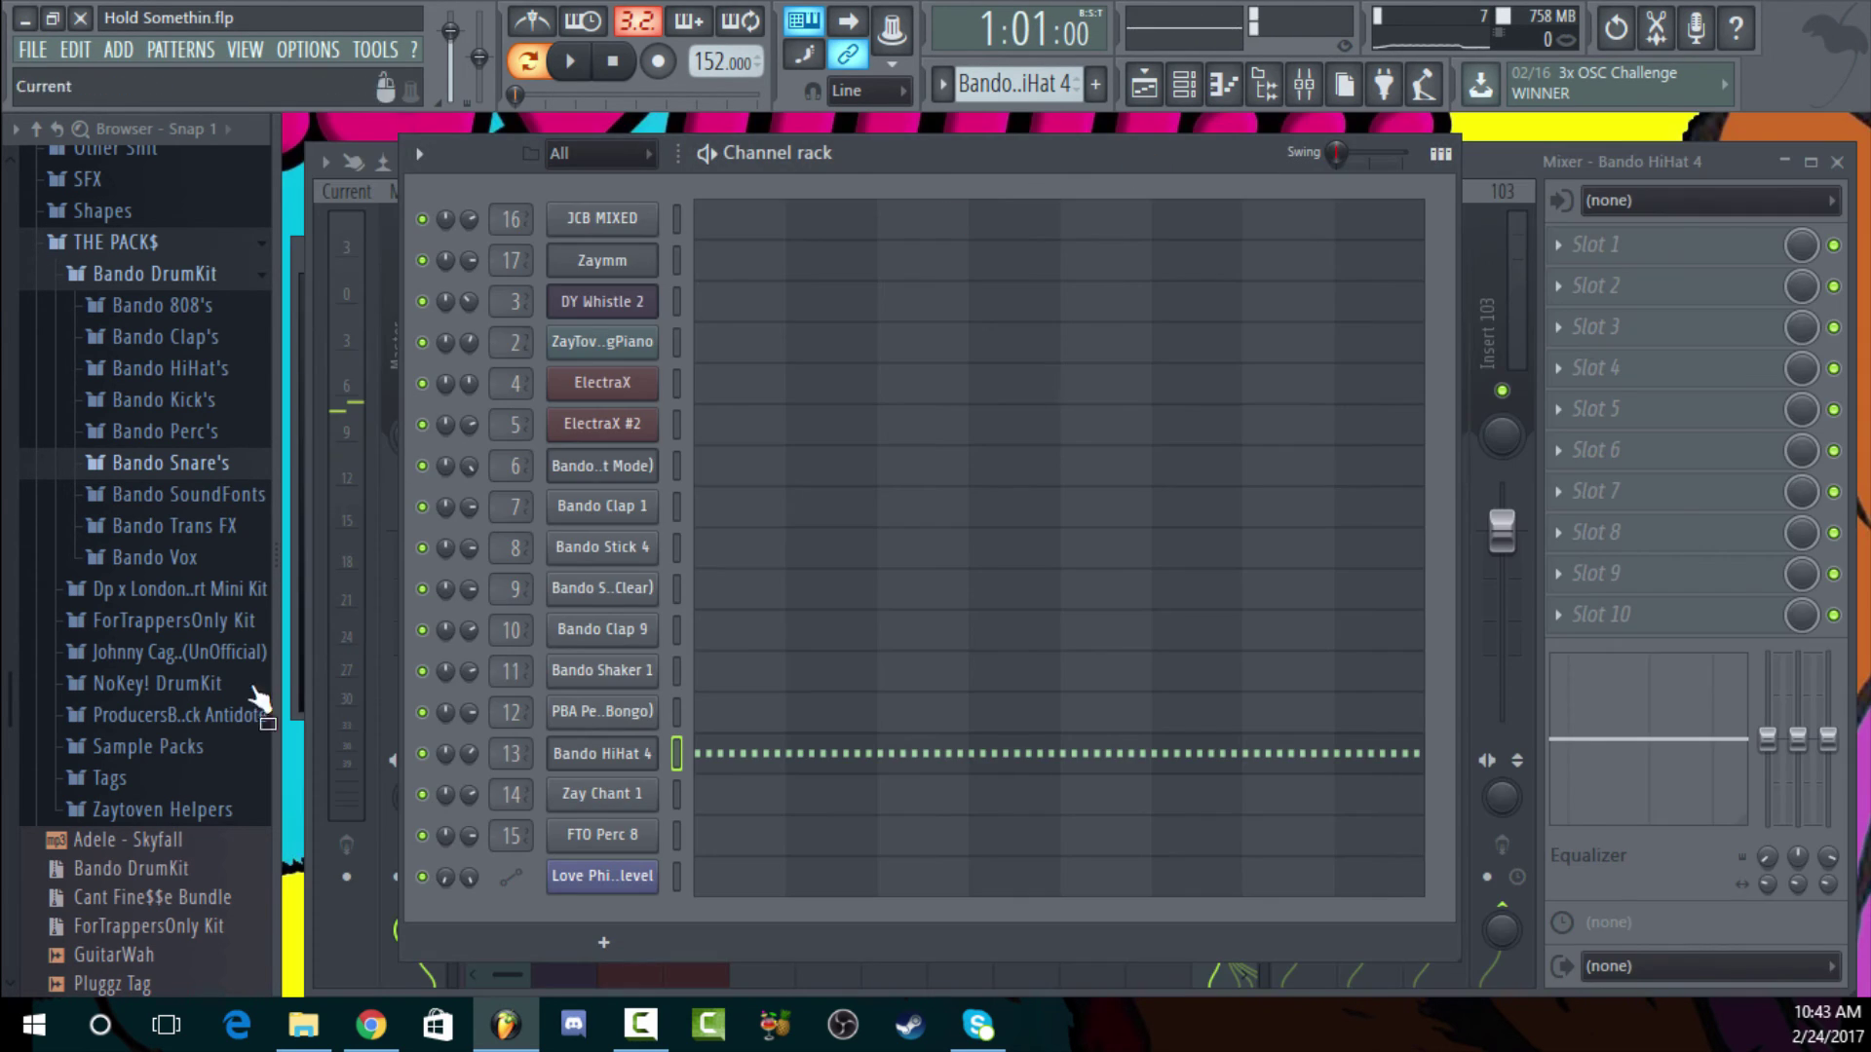
Audition NoKey! HiHat 6 and Bando HiHat 4 from the PBA HiHat's folder of the Producers Antidote pack
click(170, 715)
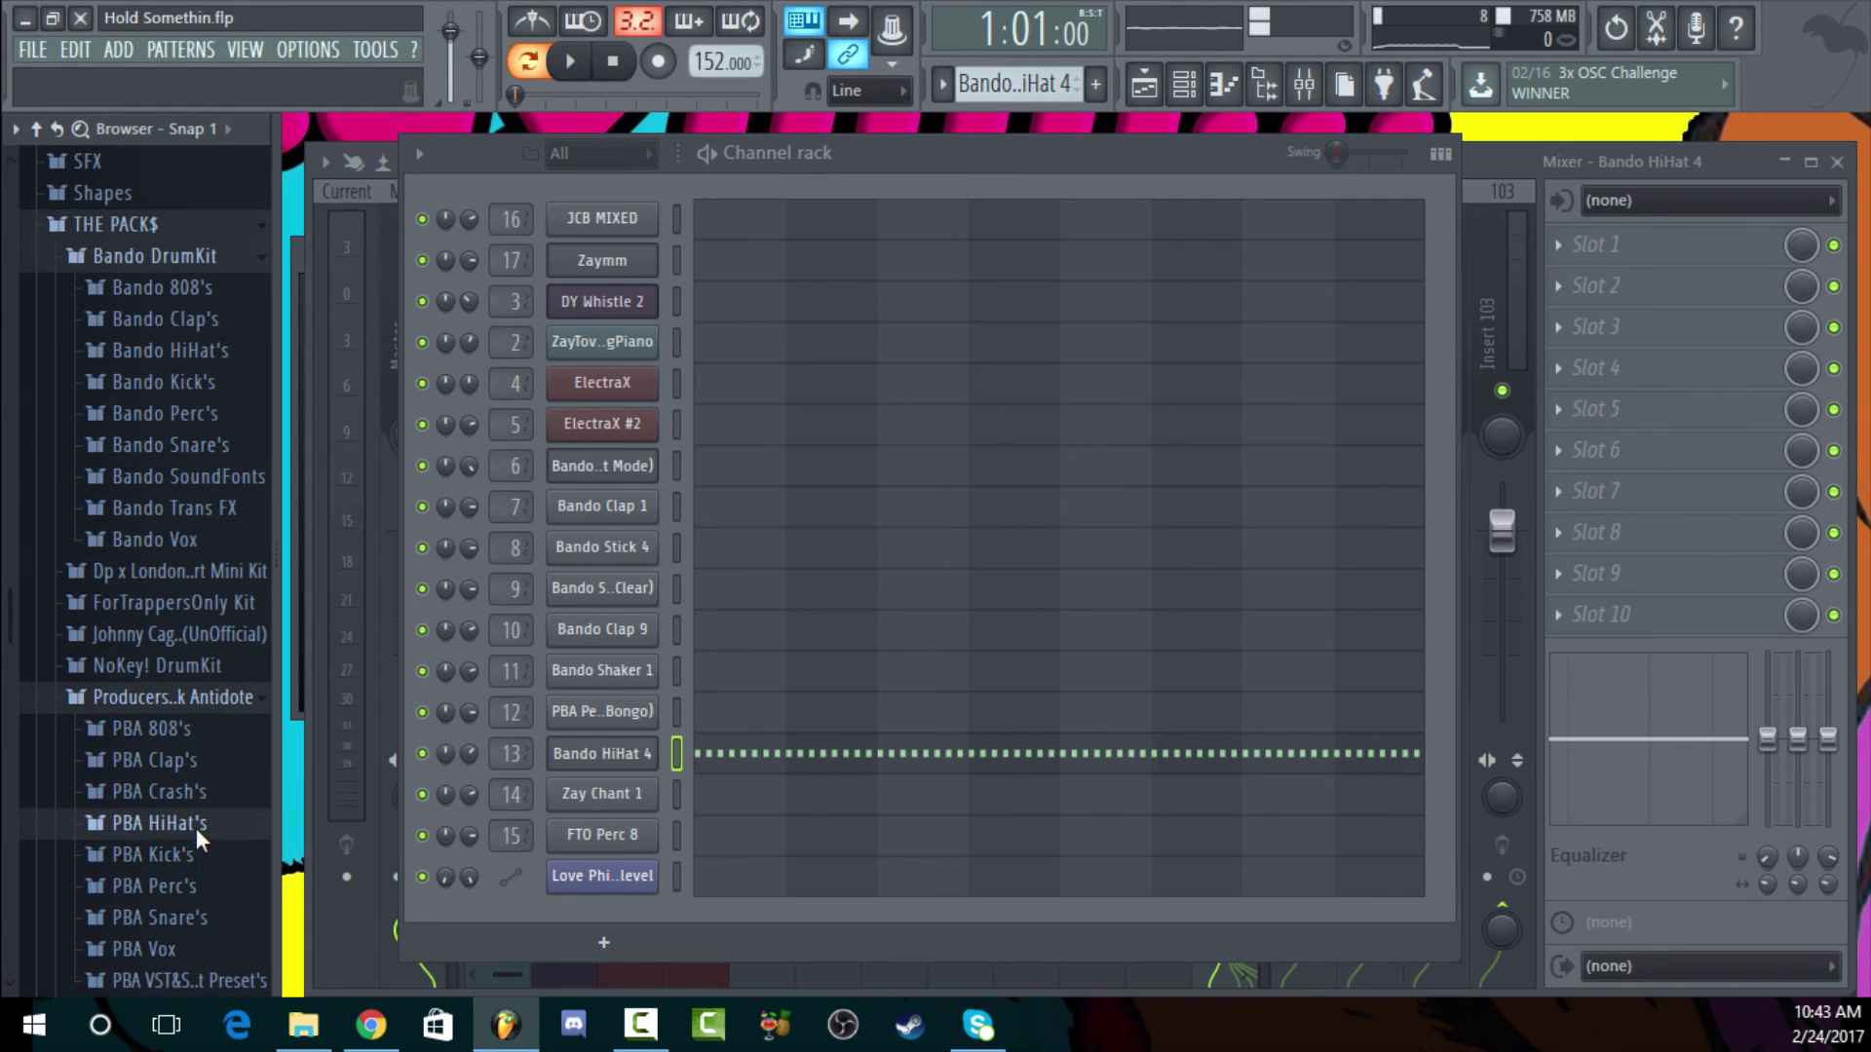
click(195, 826)
click(222, 955)
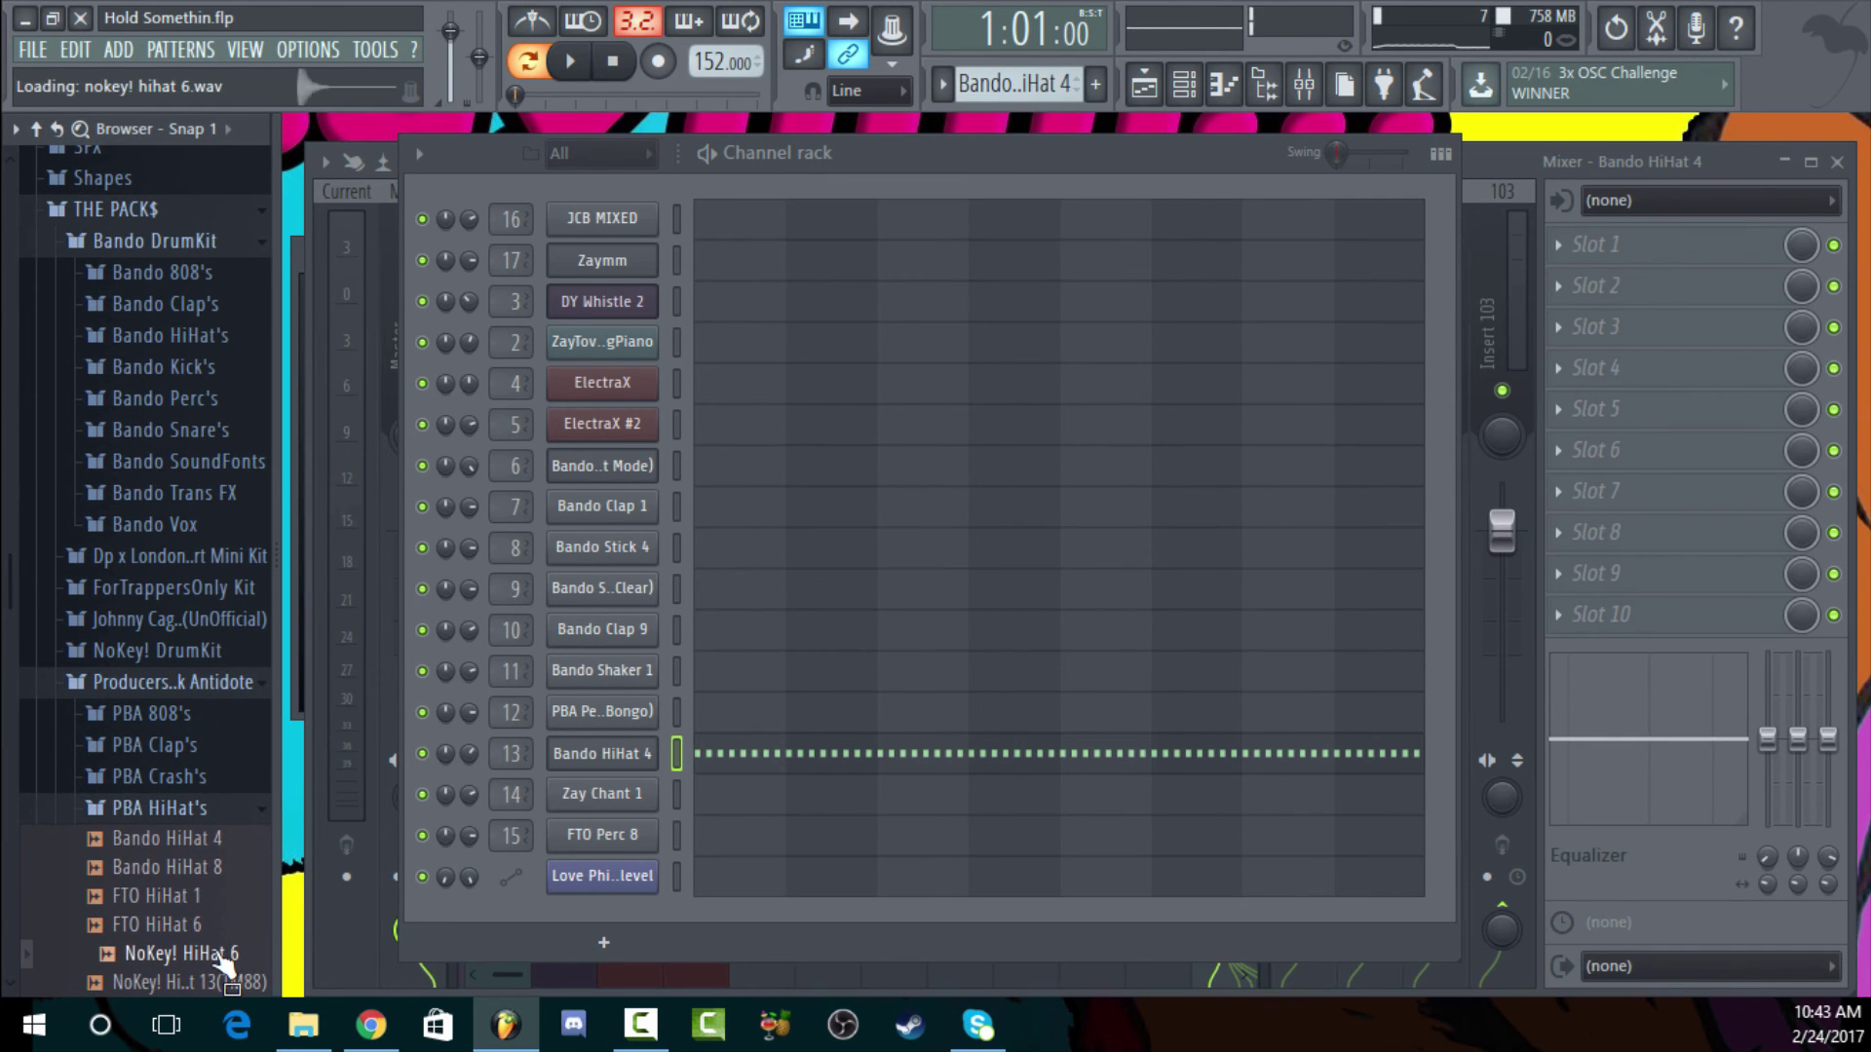
drag(614, 805, 213, 969)
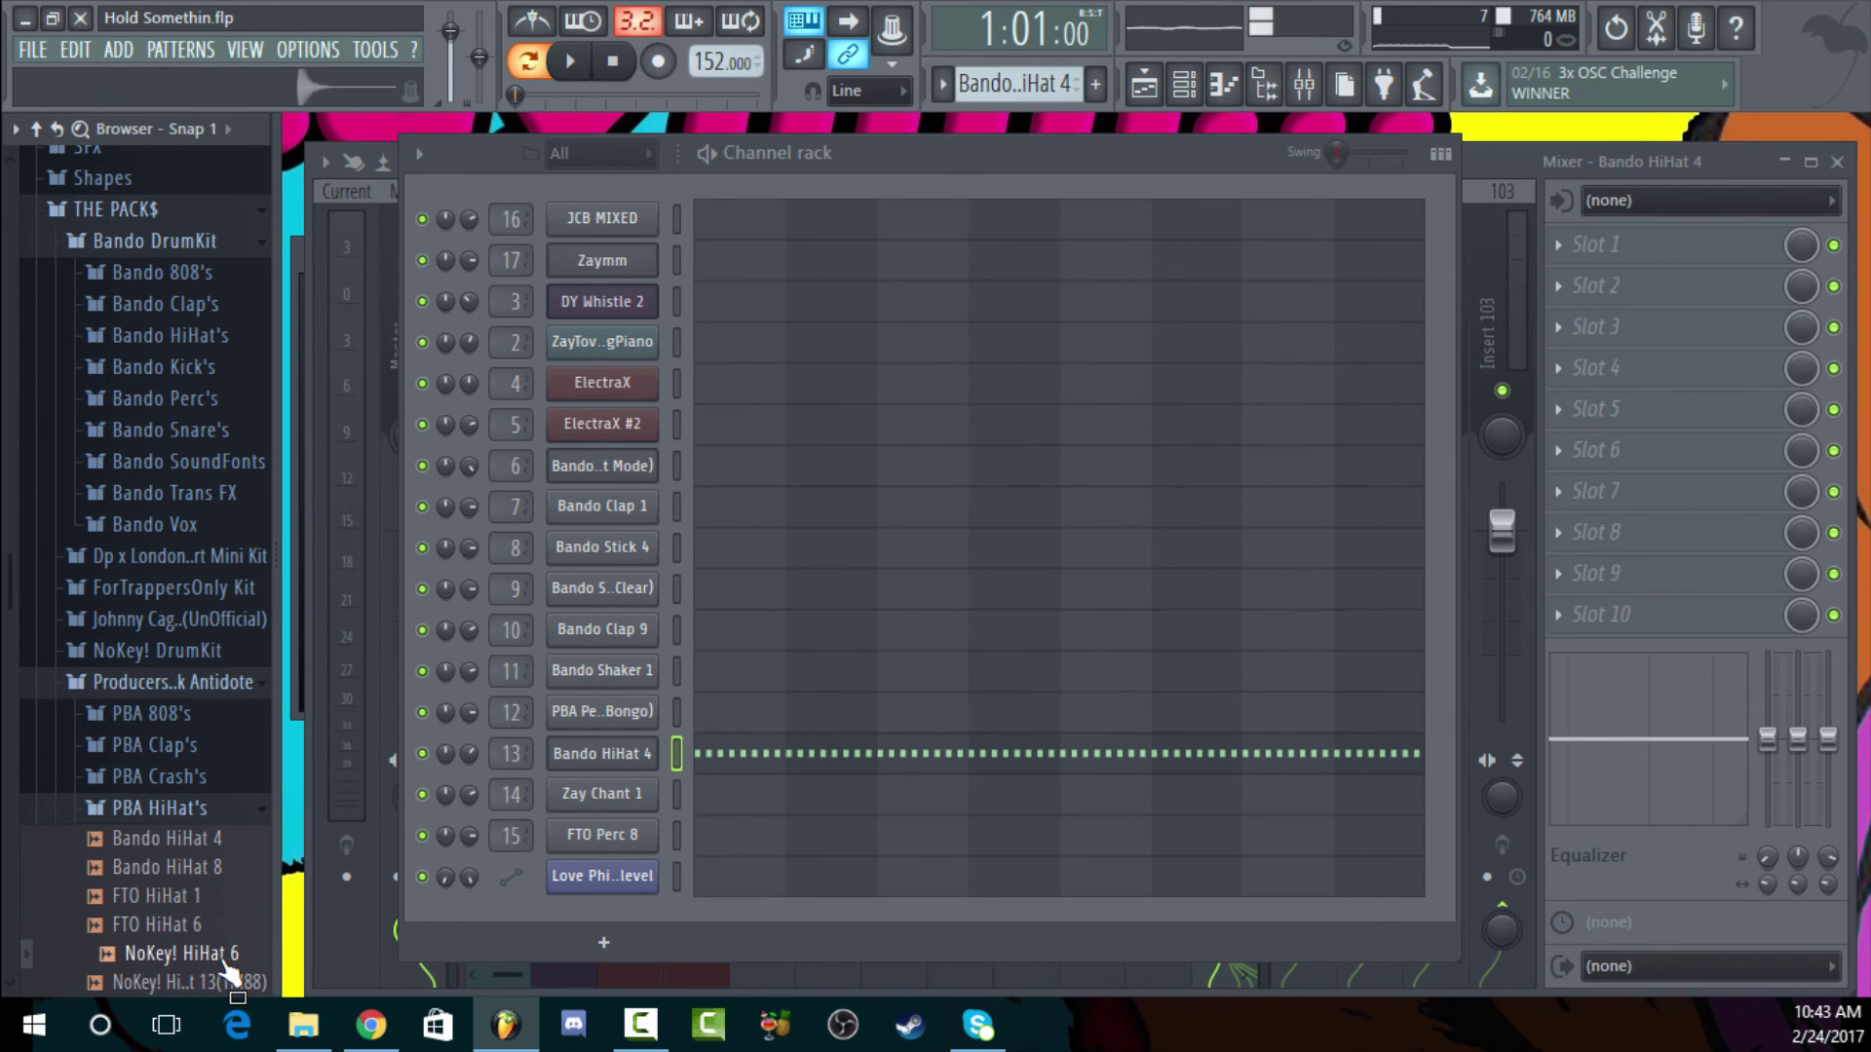
click(185, 840)
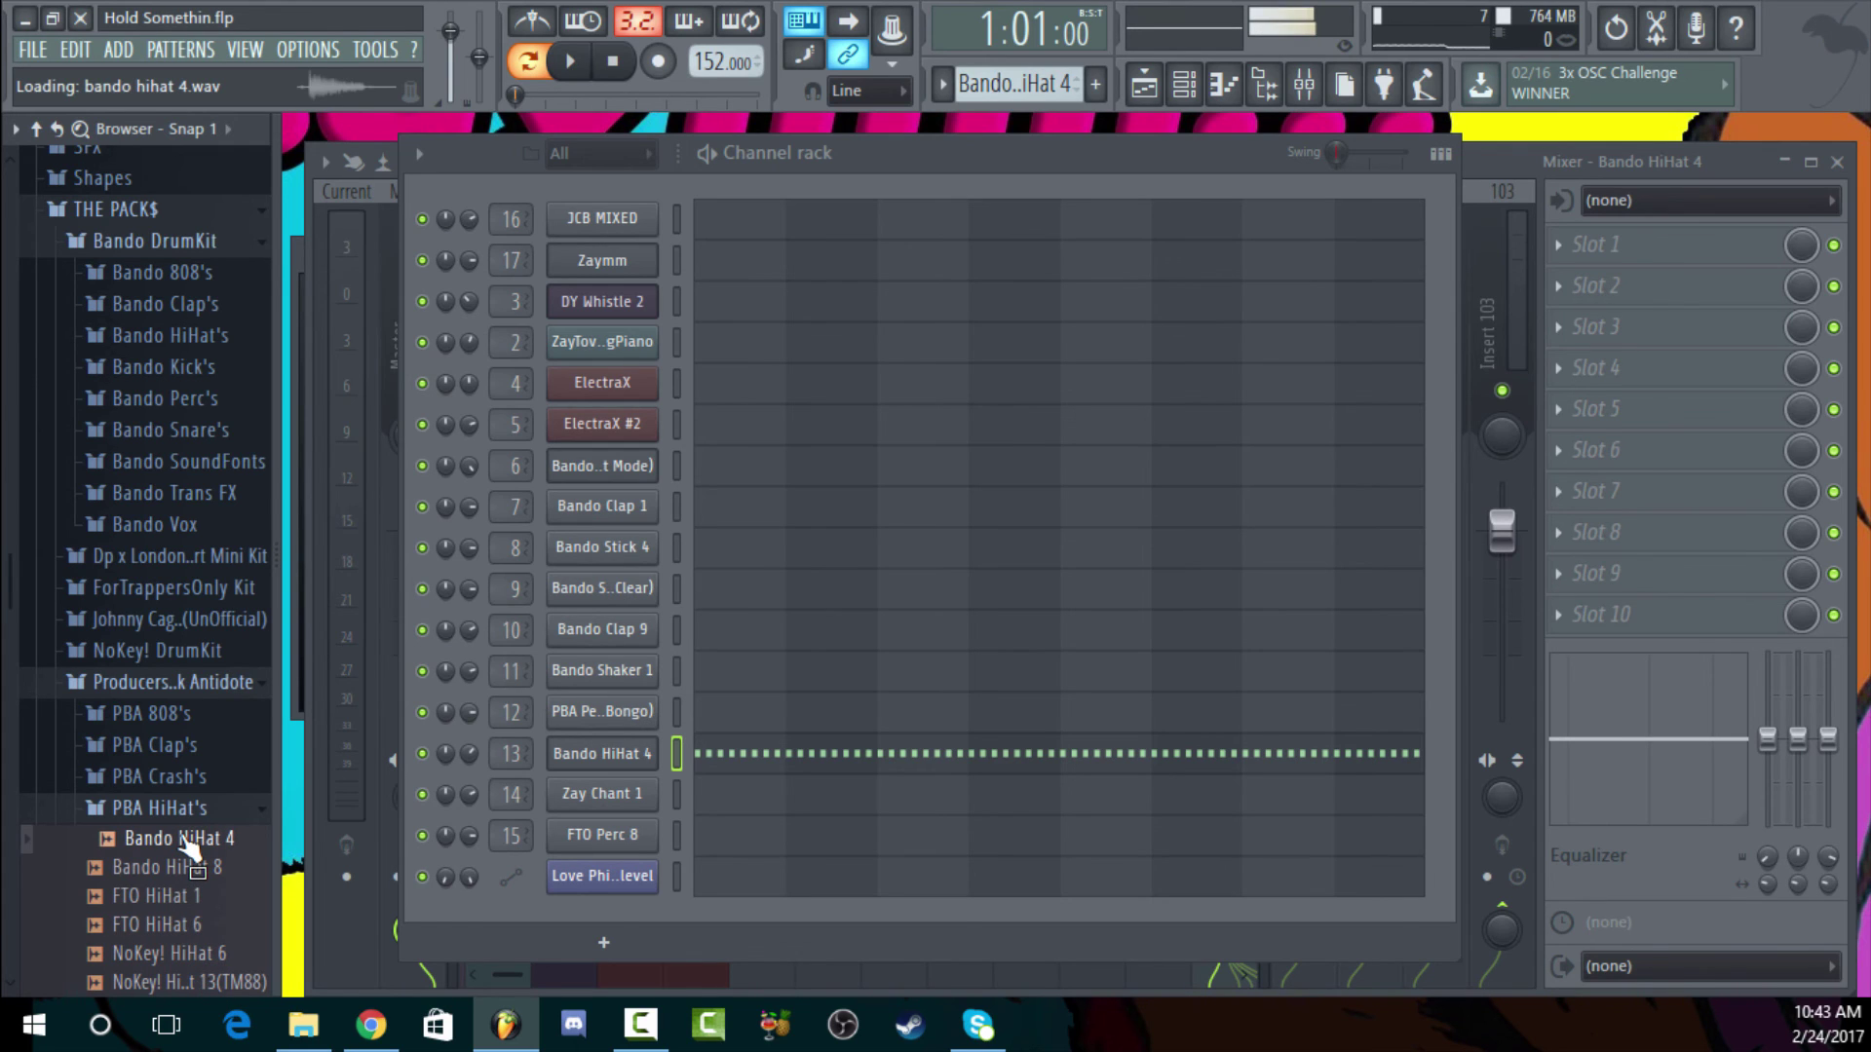
Look over the Bando HiHat 4 notes in the Piano roll, then play the beat briefly from bar 17 in the Playlist
click(833, 754)
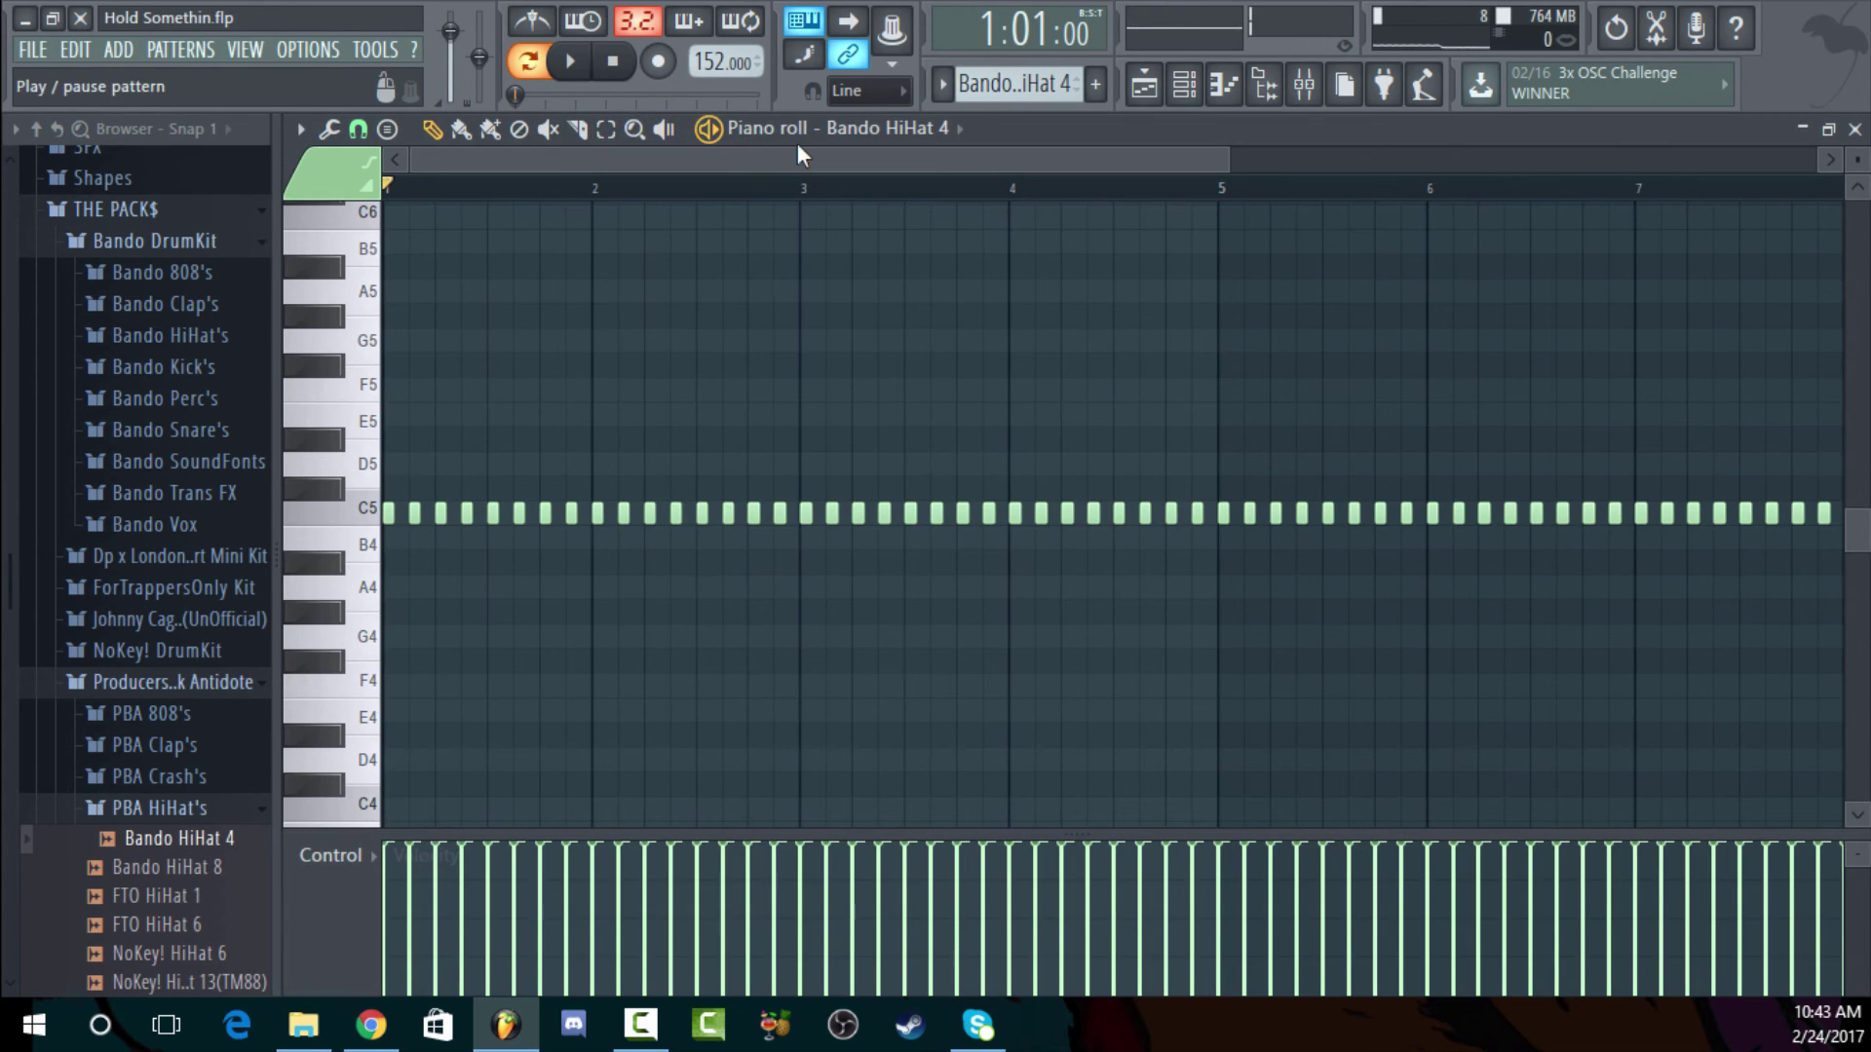
mouse_move(1230, 158)
mouse_down()
mouse_move(985, 156)
mouse_move(1278, 168)
mouse_move(1199, 162)
mouse_move(1221, 163)
mouse_up()
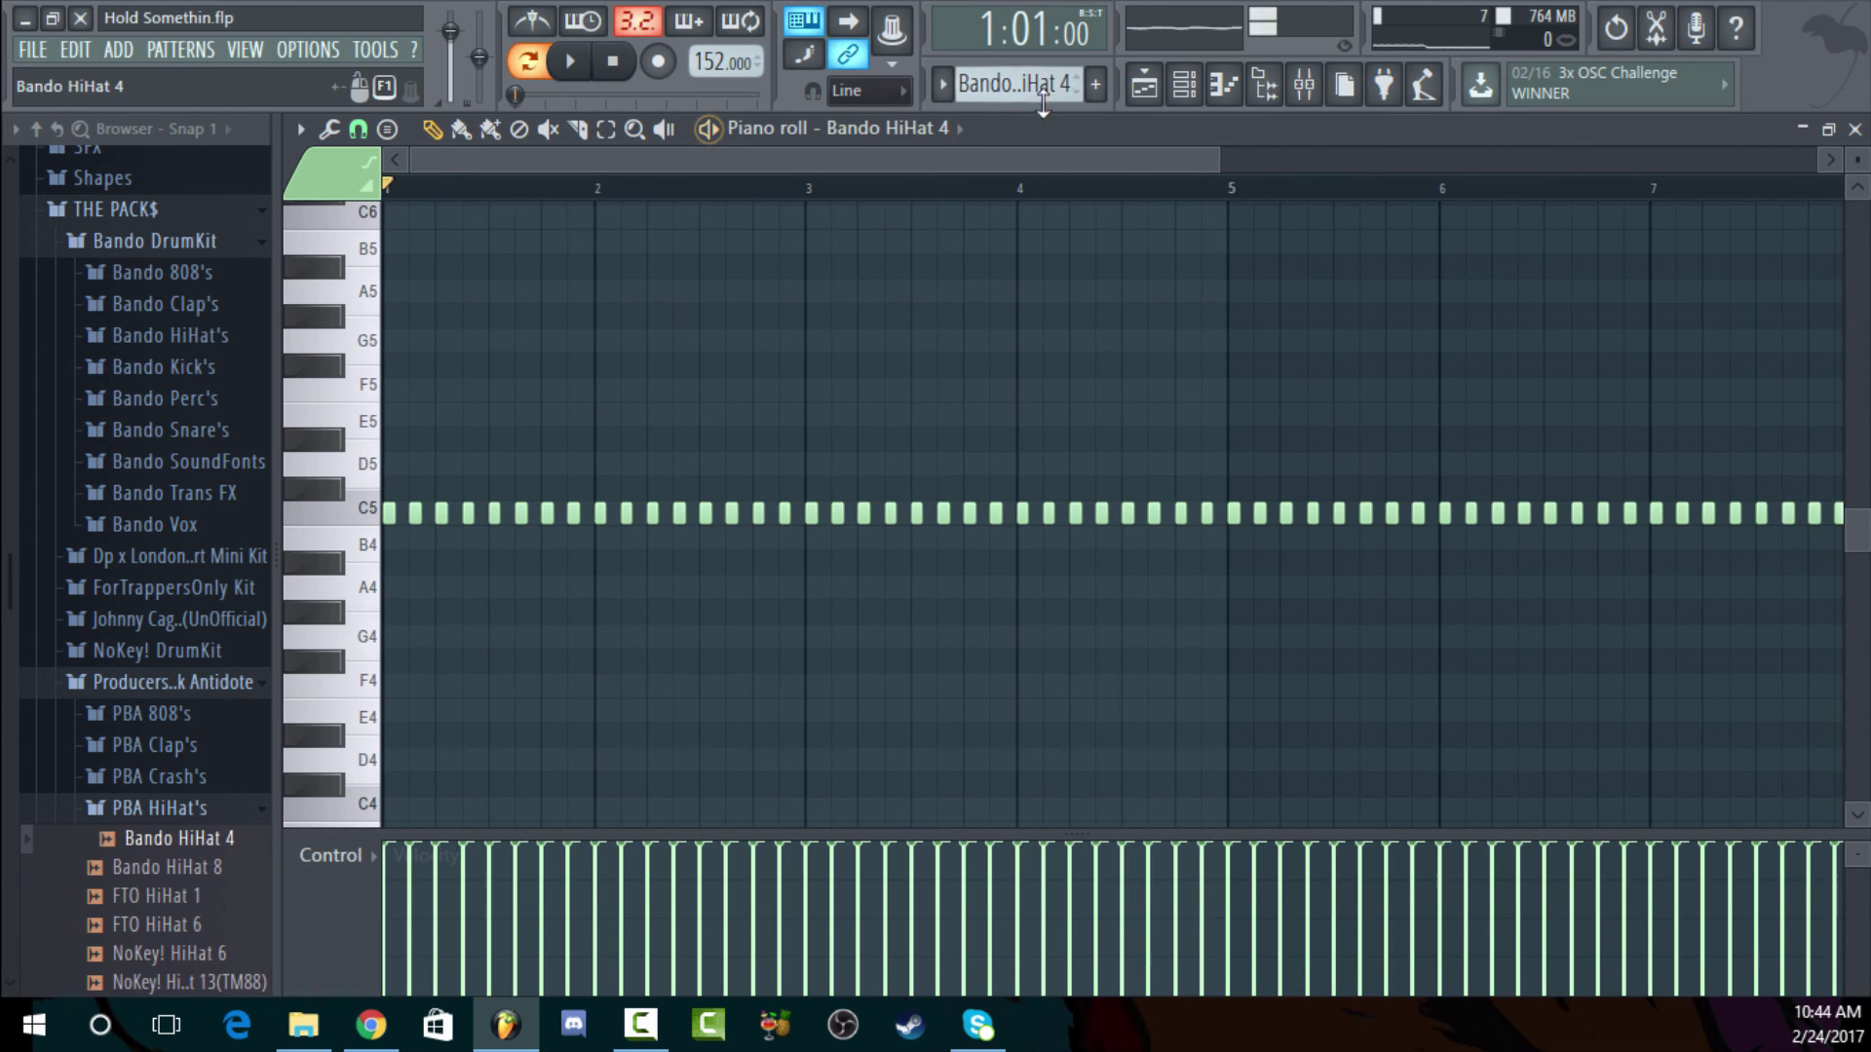
click(1144, 84)
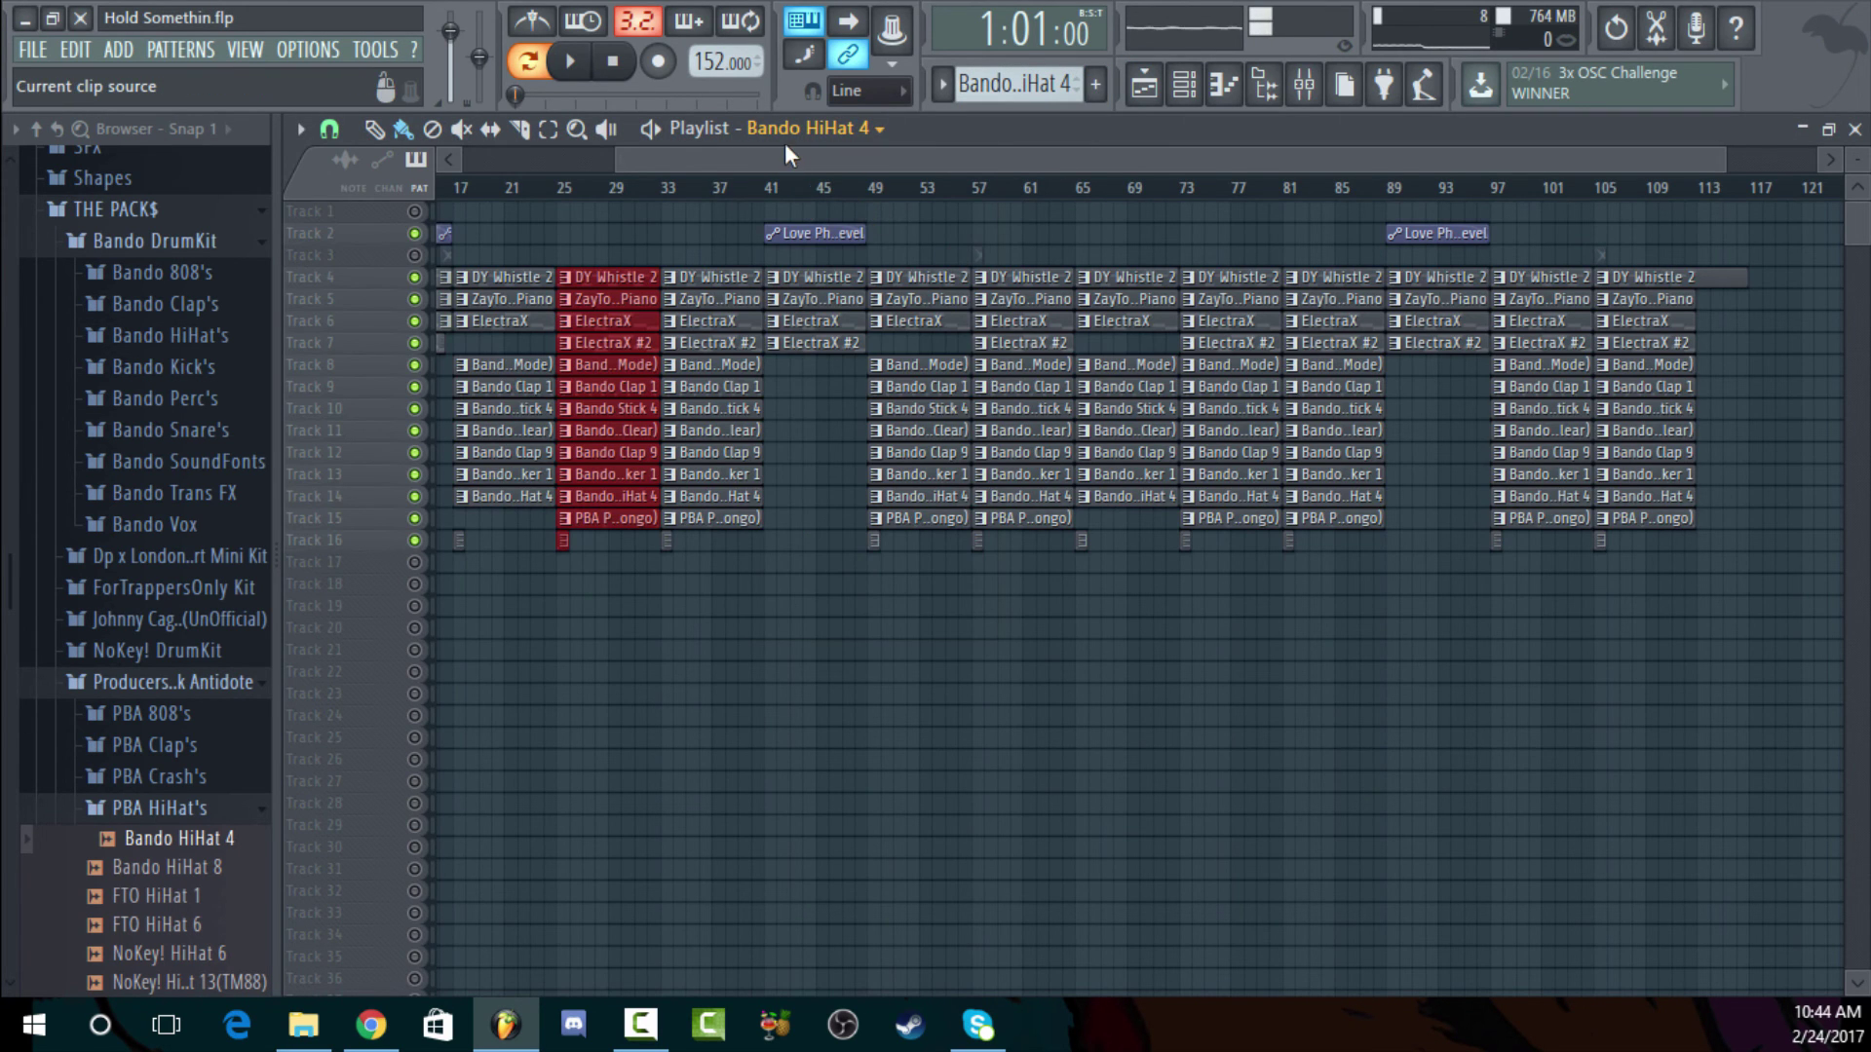
mouse_move(657, 161)
mouse_down()
mouse_move(561, 161)
mouse_move(581, 189)
mouse_up()
click(590, 189)
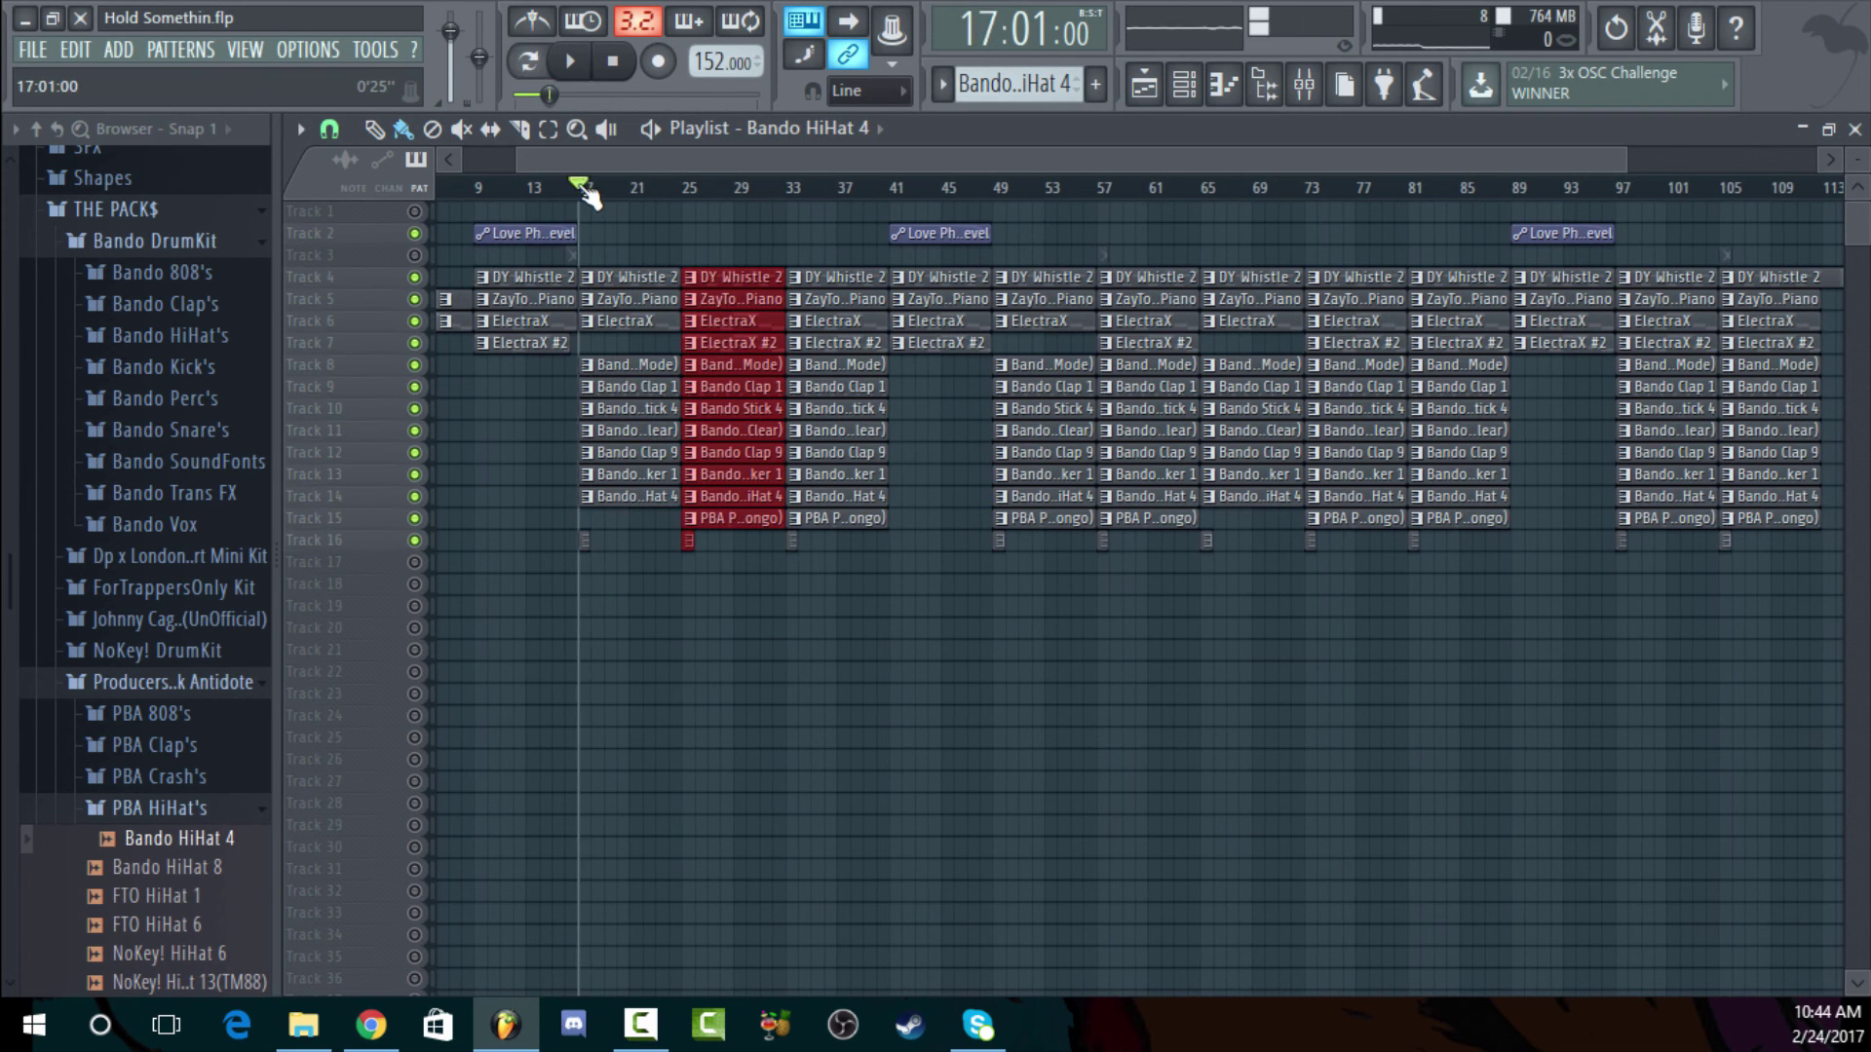
key(space)
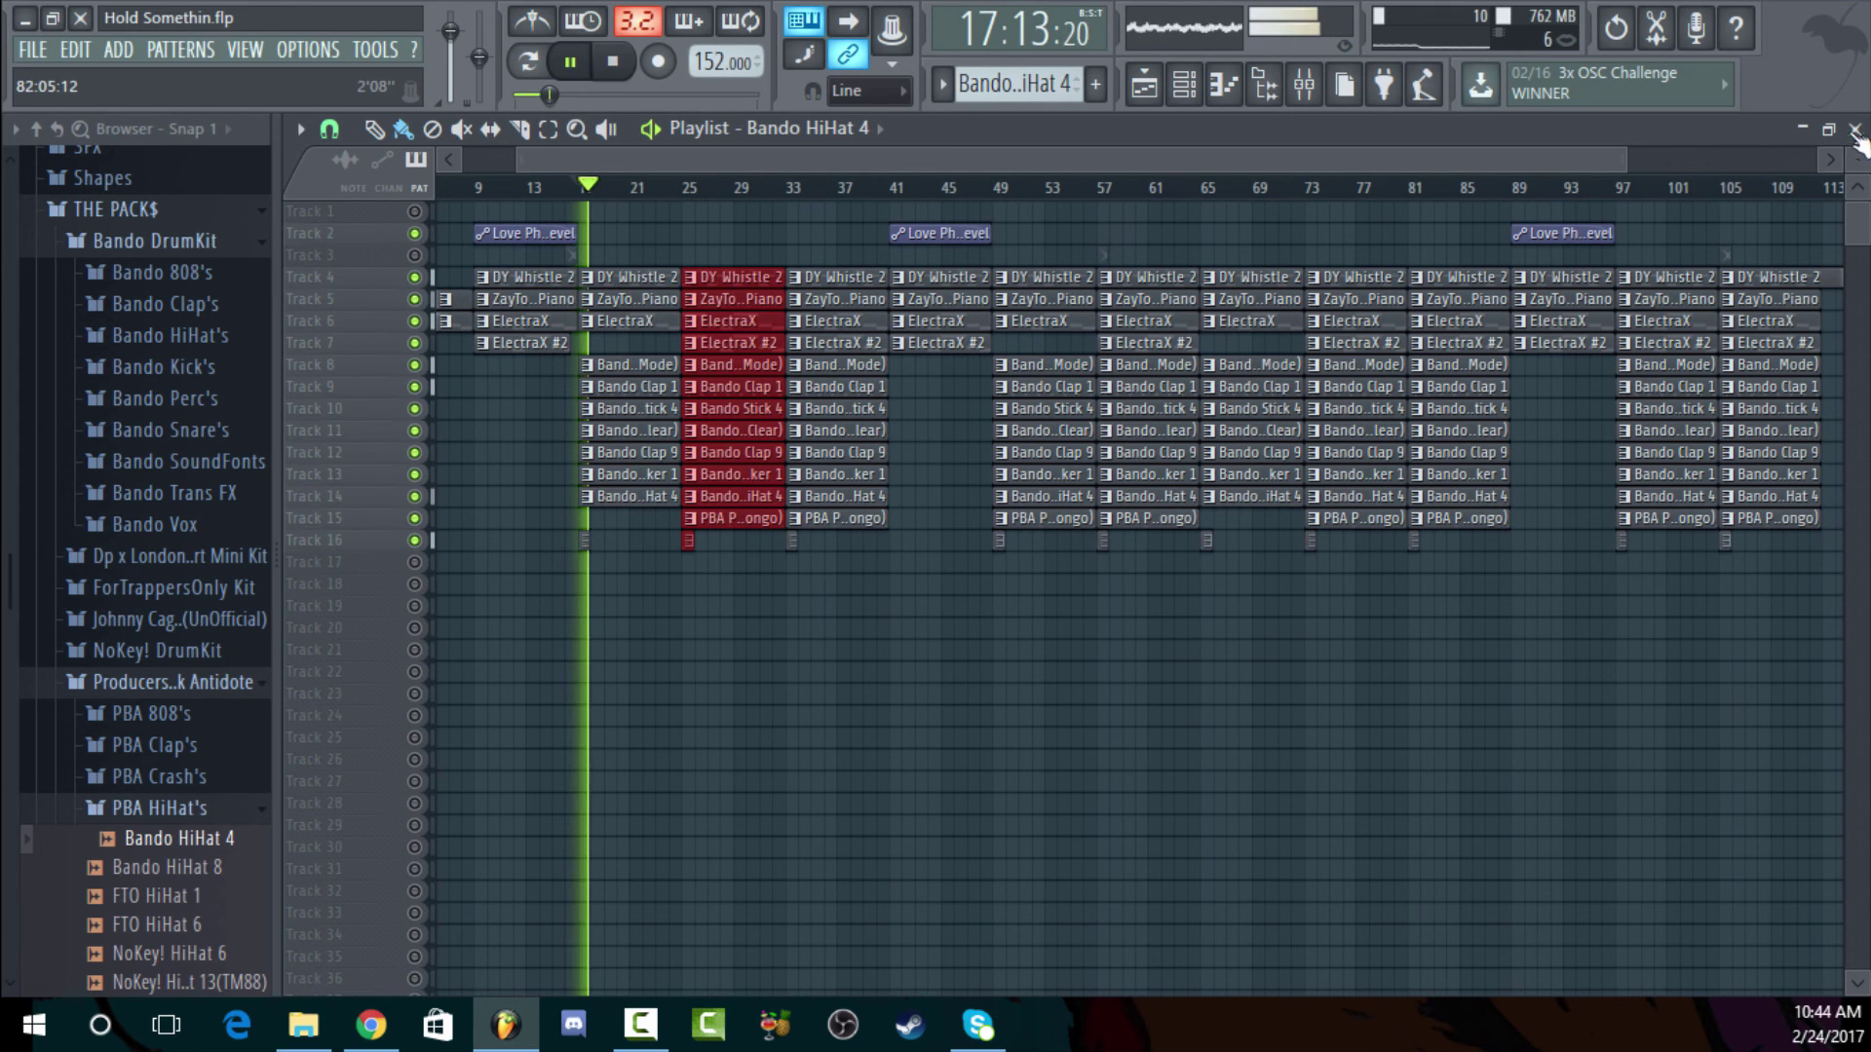
key(F7)
key(space)
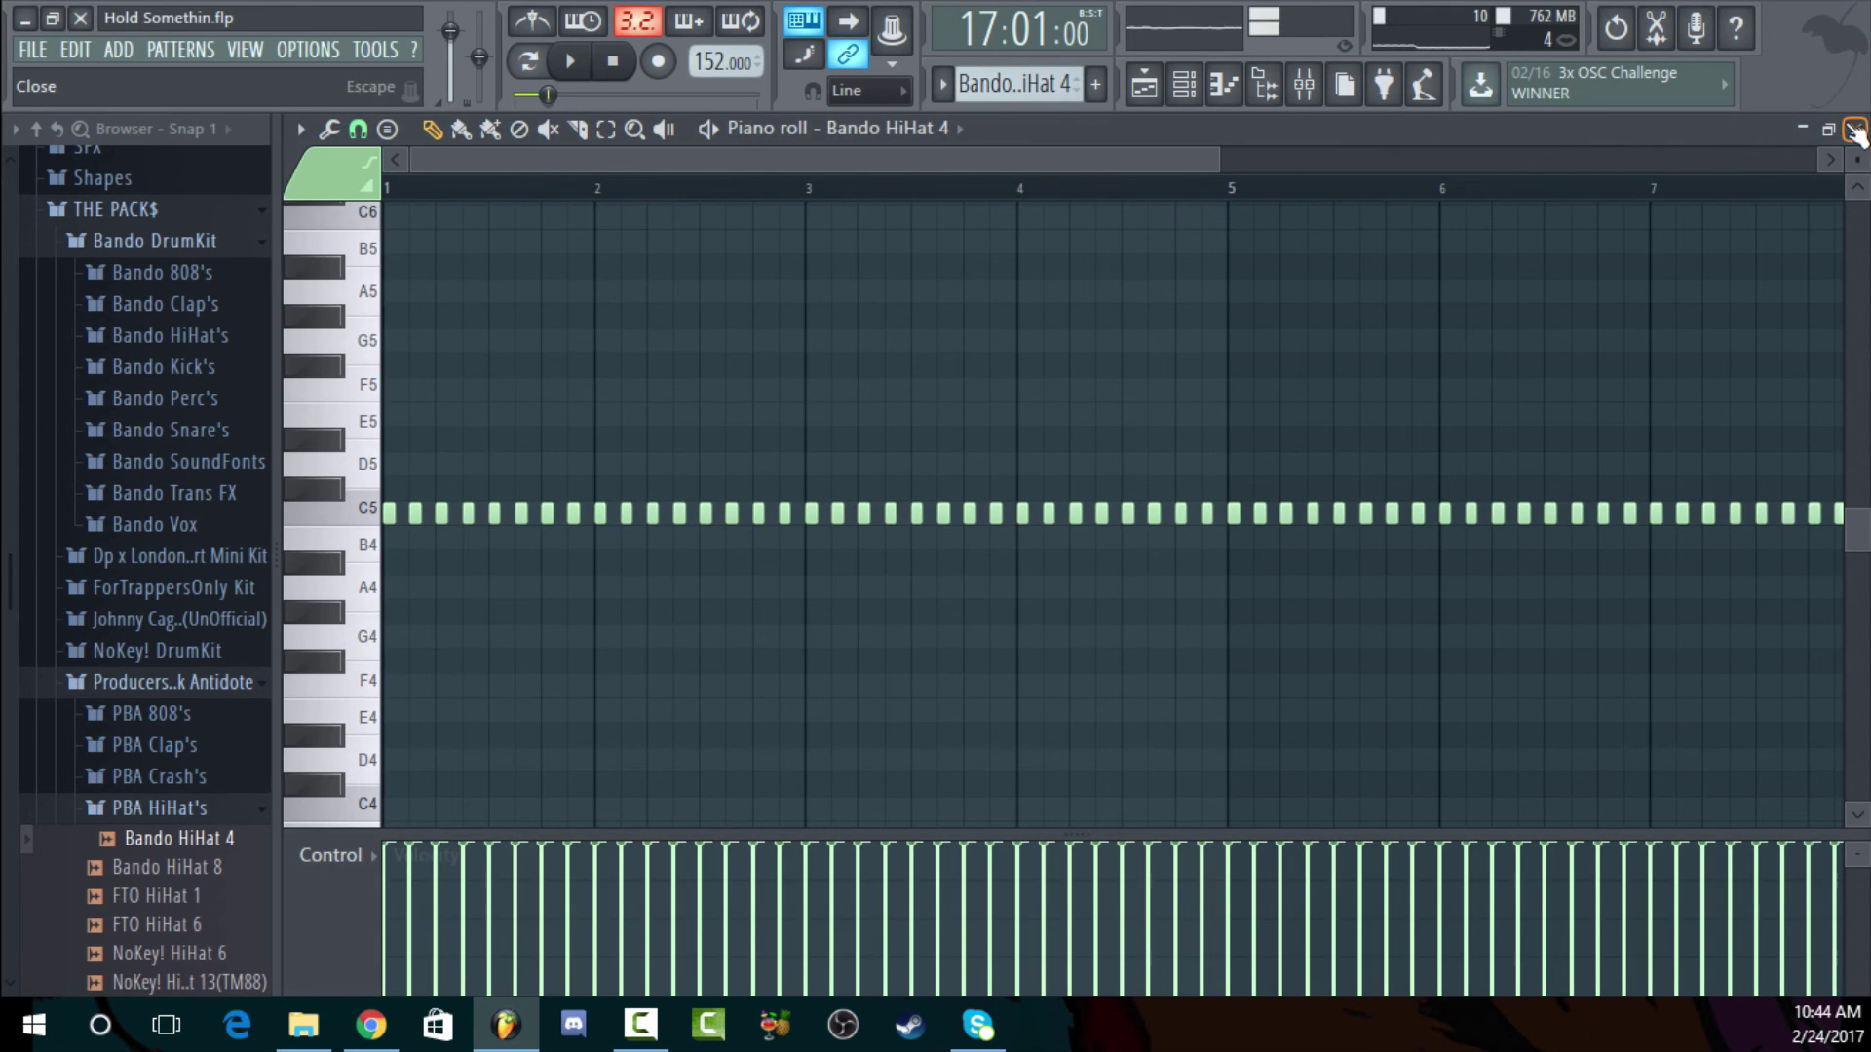
Replace the Bando HiHat 4 channel's sample with NoKey! HiHat 6 and play the beat briefly from bar 17
click(1854, 129)
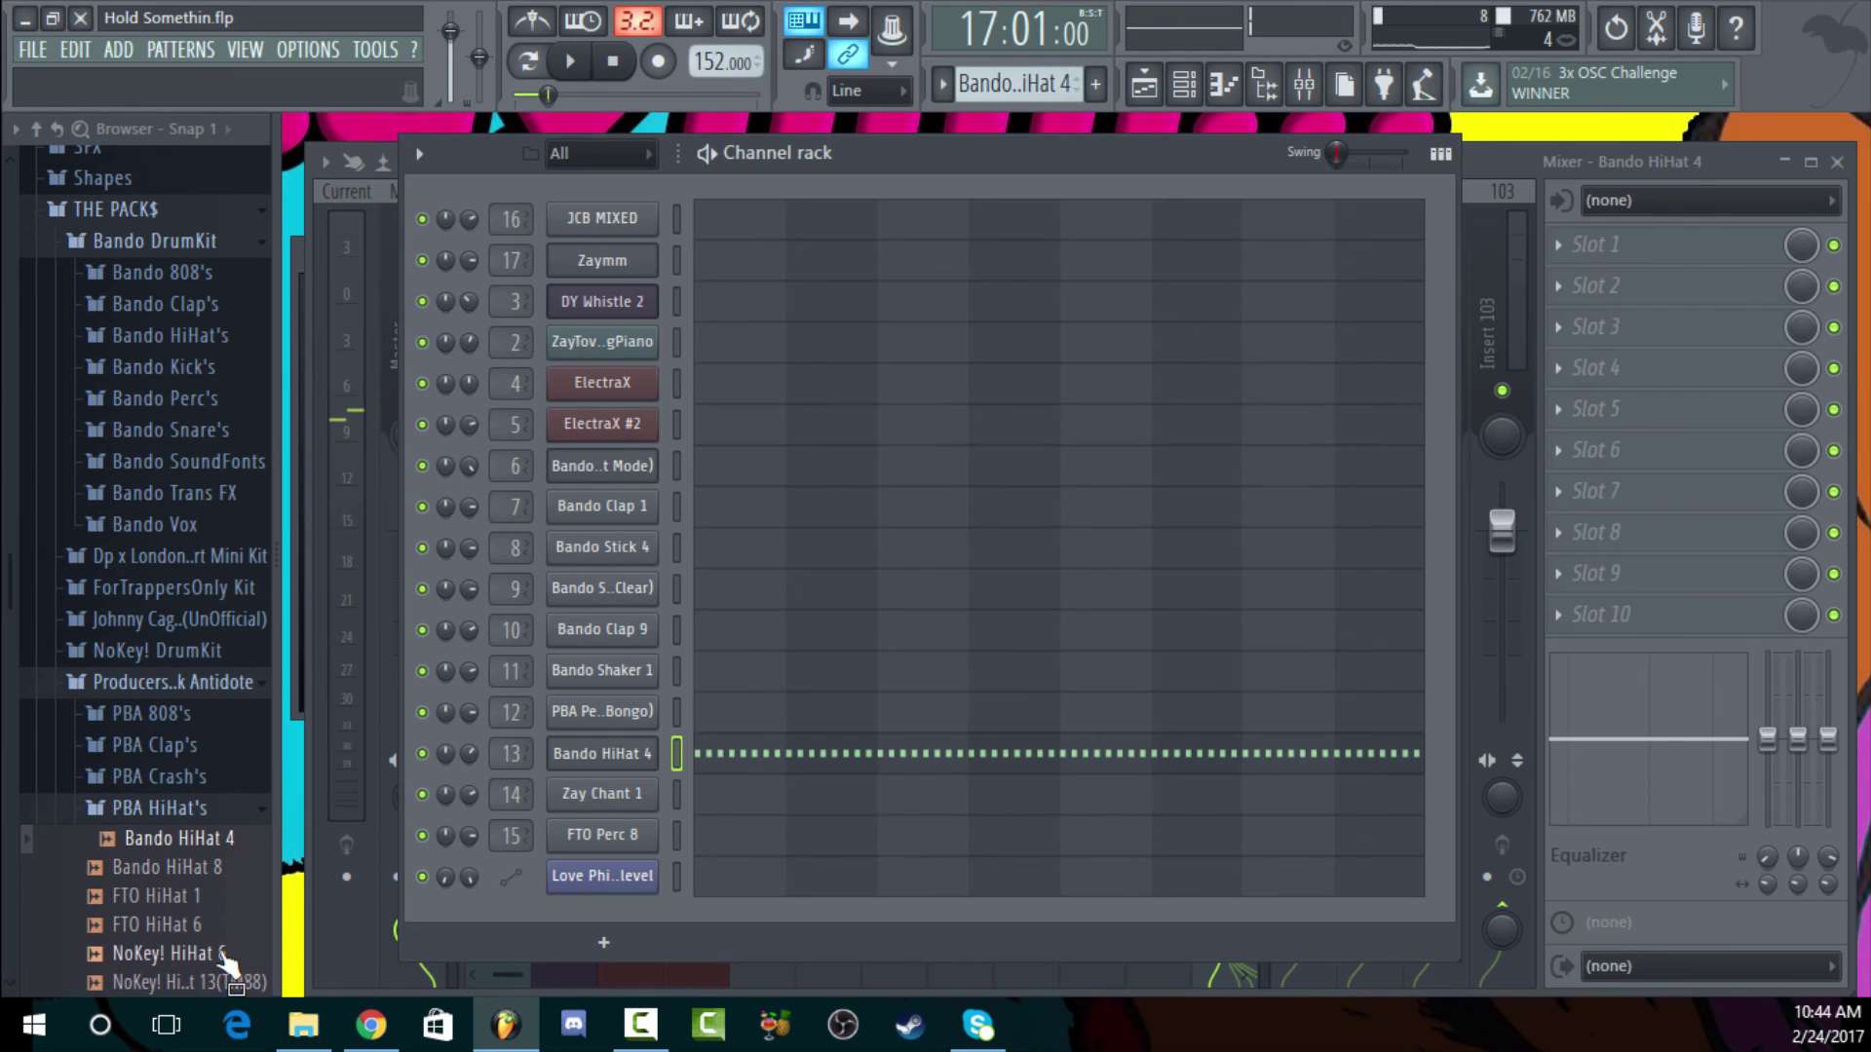
drag(226, 953, 606, 756)
key(space)
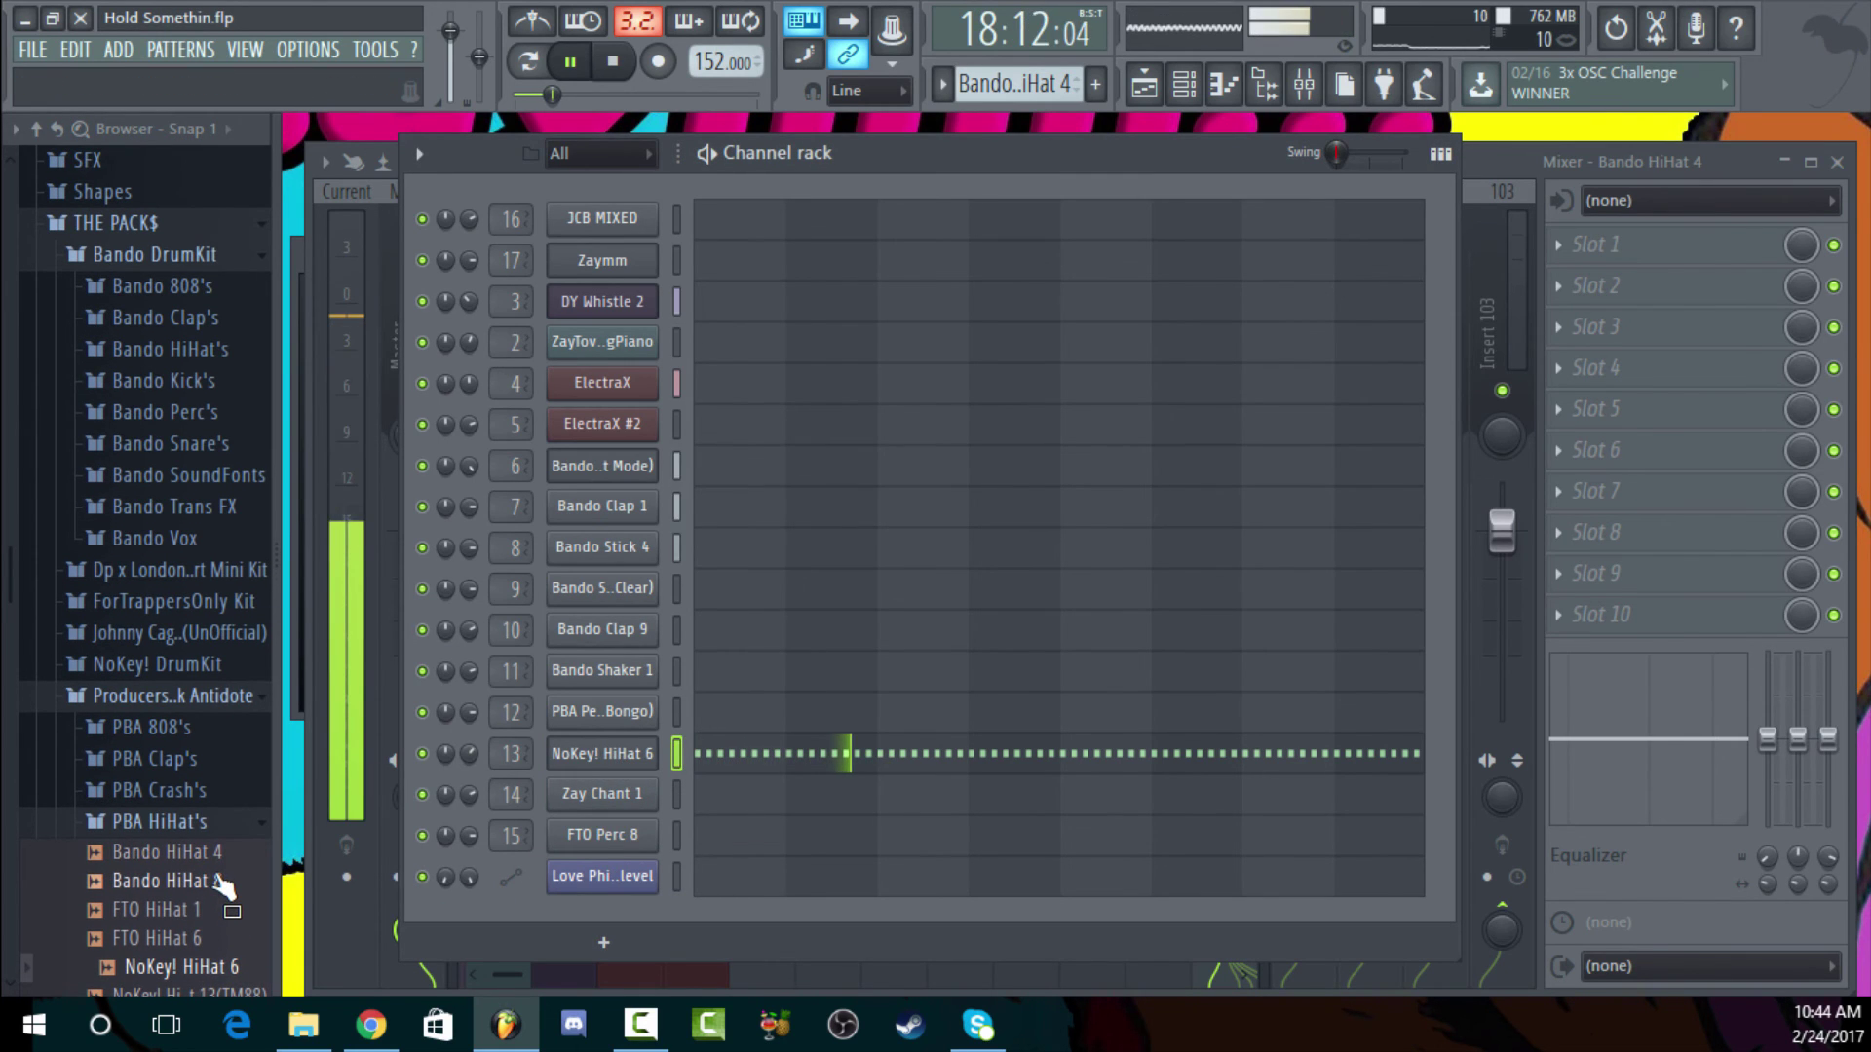
key(space)
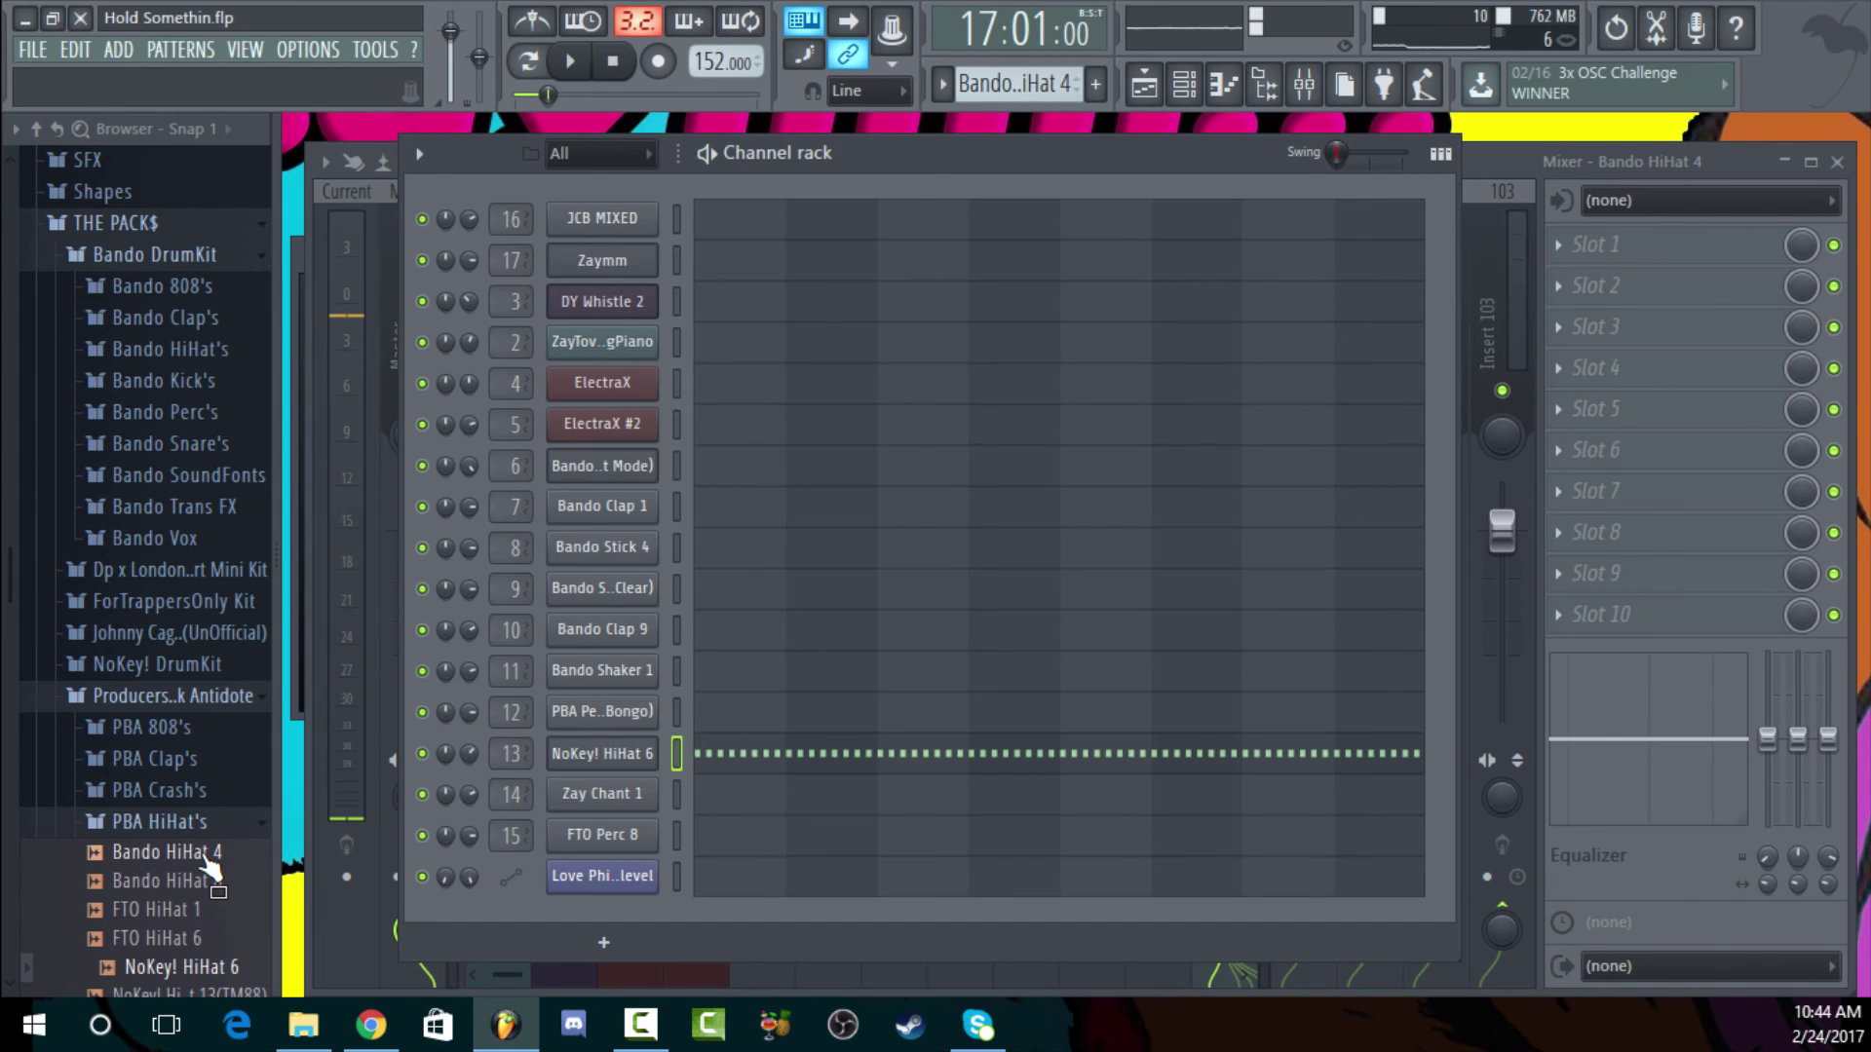
Put the Bando HiHat 4 sample back on channel 13 and adjust its volume slightly while playing the beat from bar 17
drag(207, 862, 635, 741)
key(space)
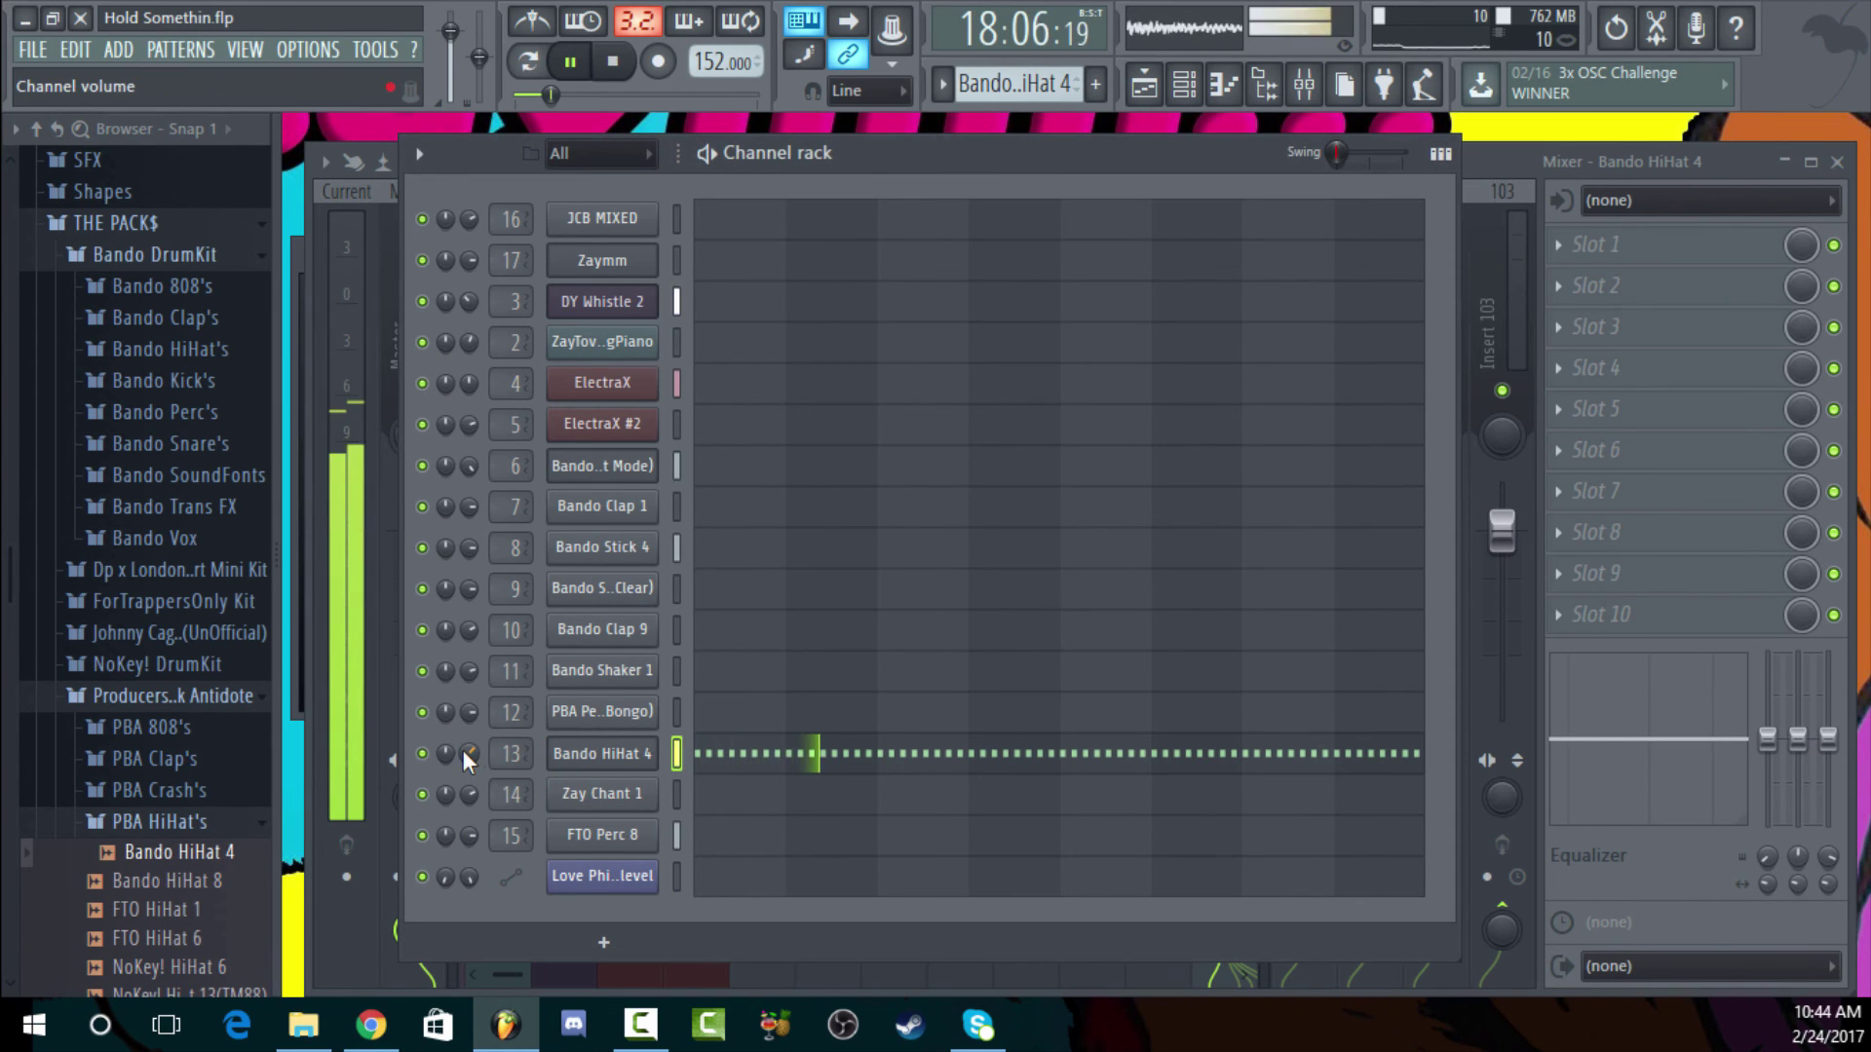
drag(470, 752, 470, 767)
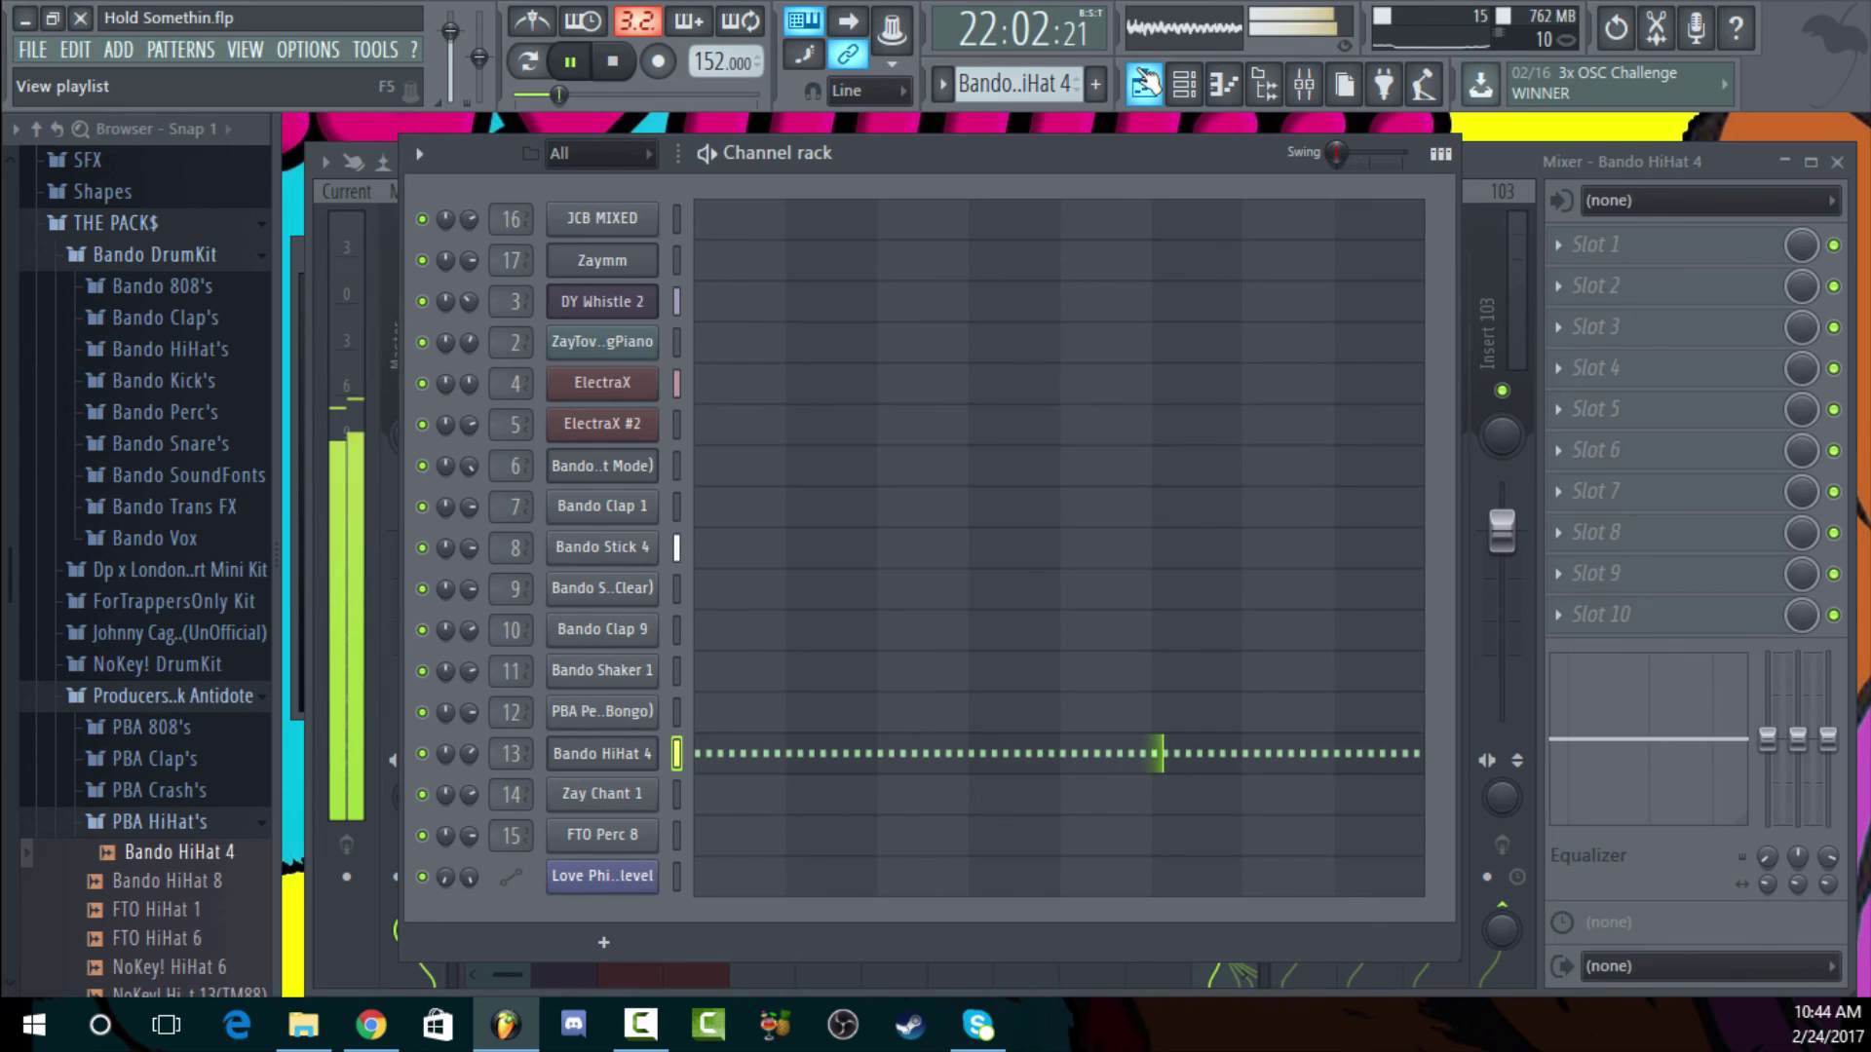
key(space)
Switch to the Zay Chant 1 pattern and play its notes briefly in the Piano roll
scroll(1014, 84, down, 1)
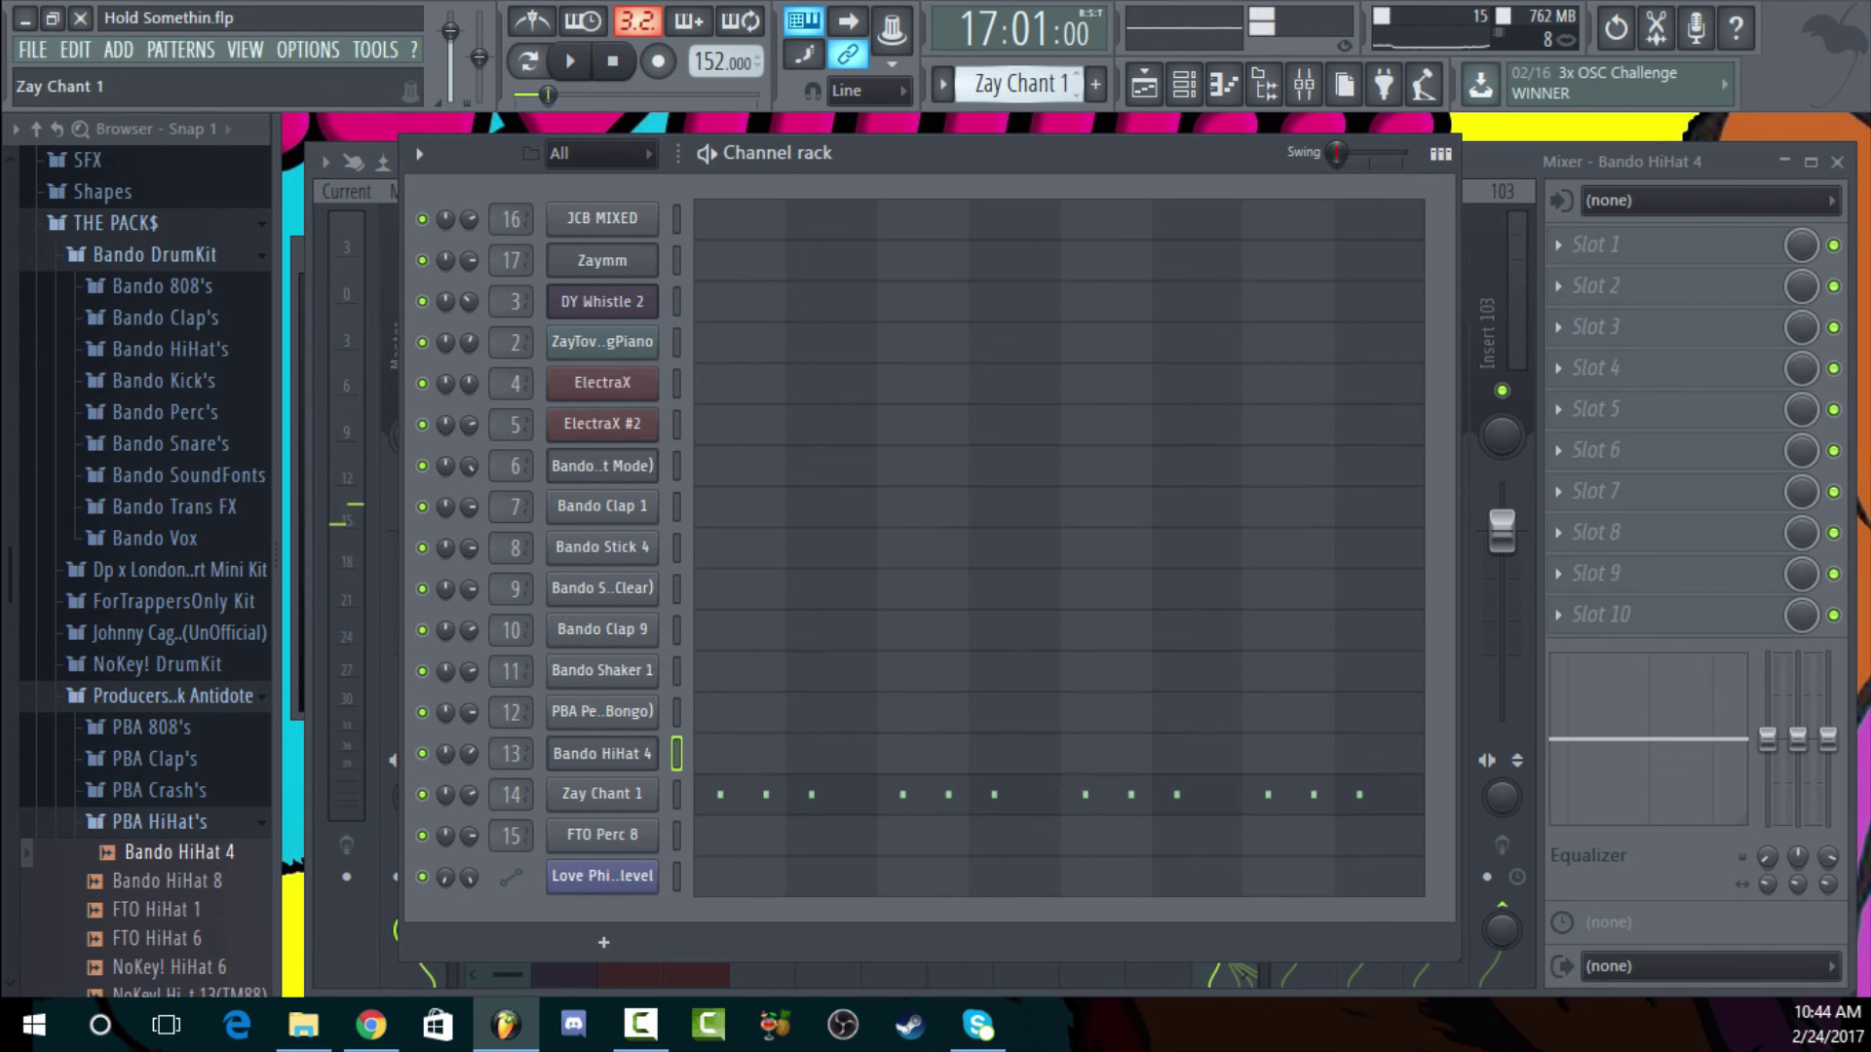
key(F7)
key(space)
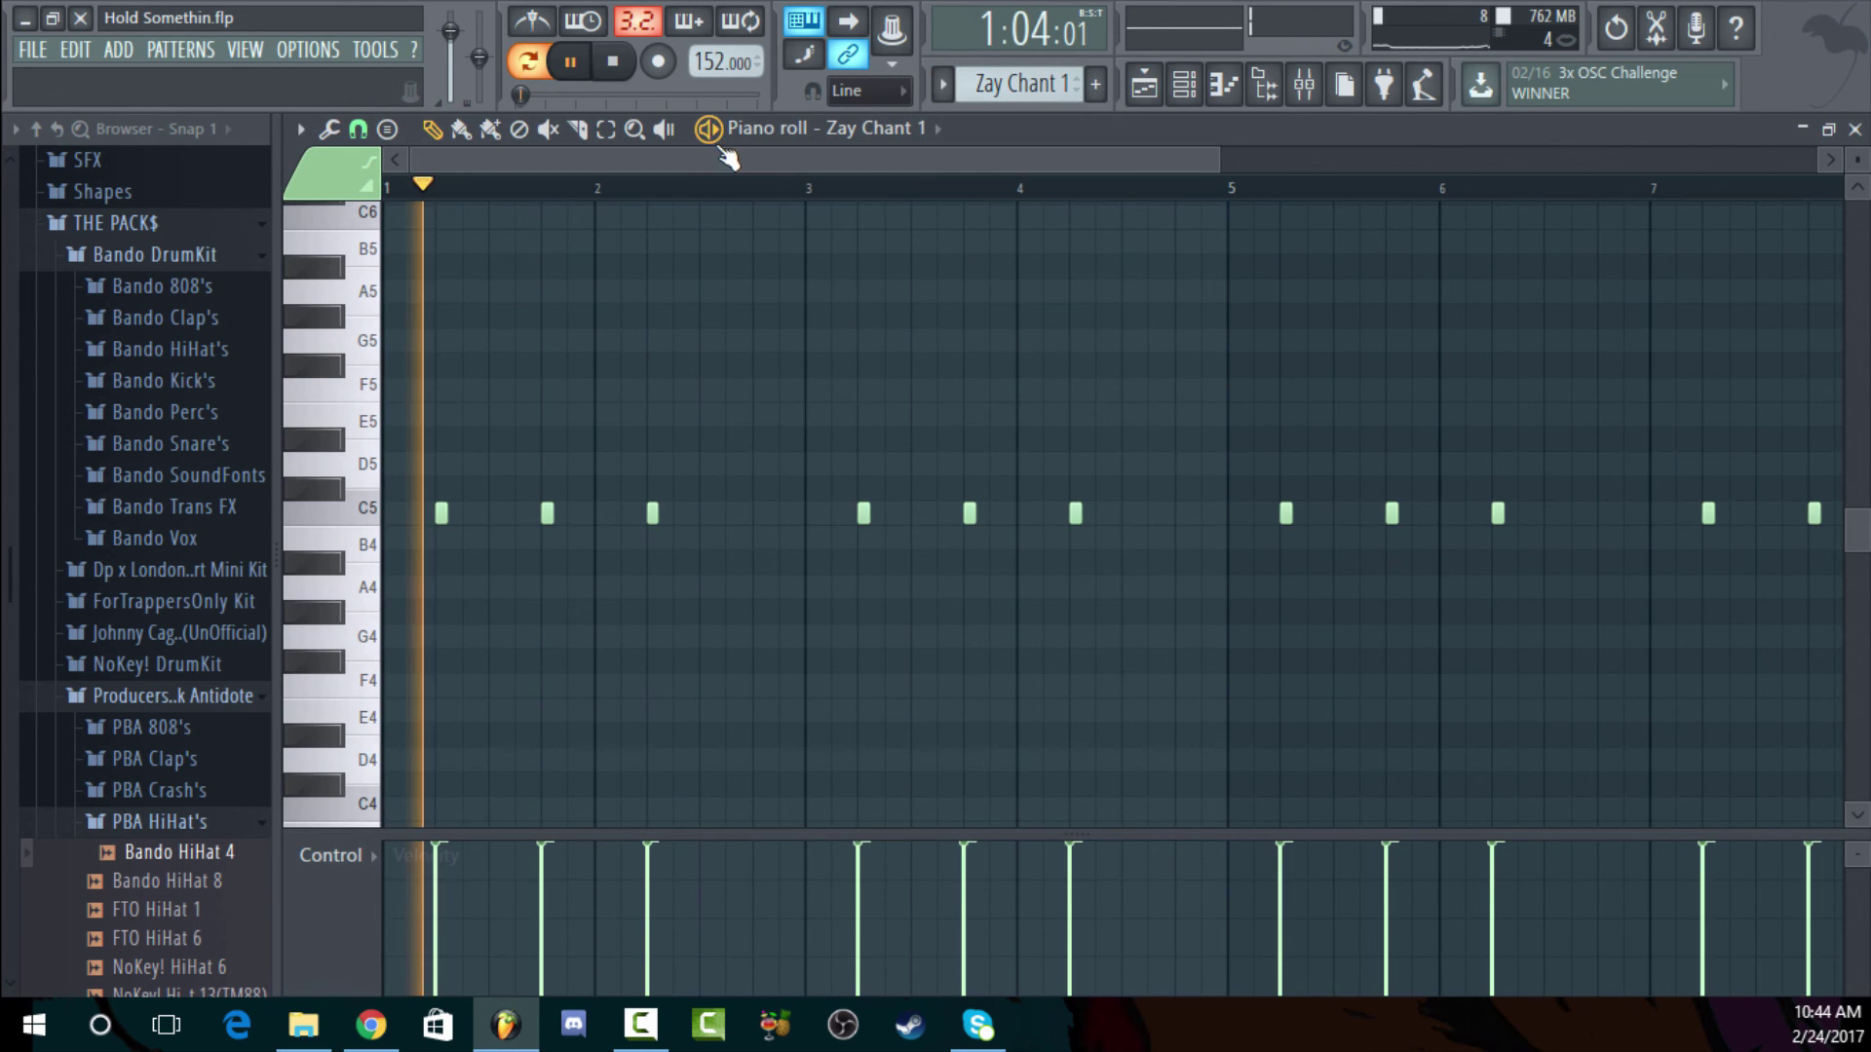
key(space)
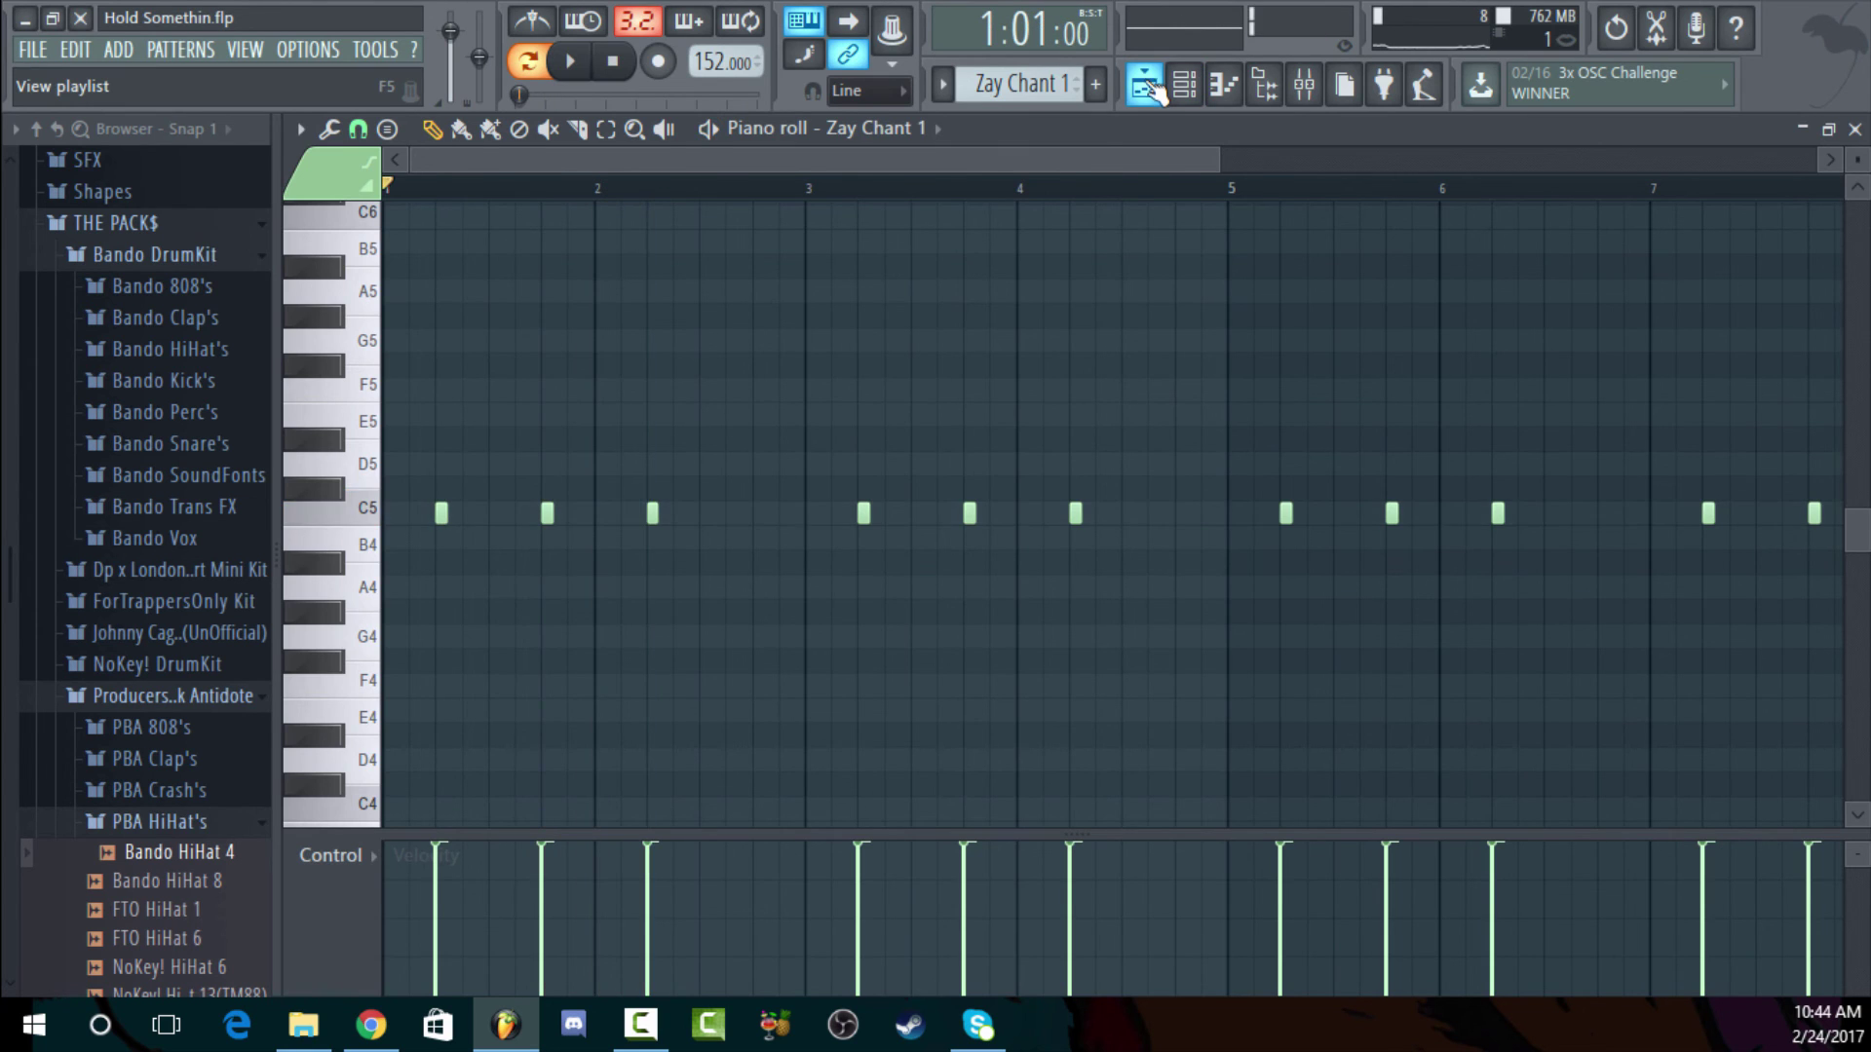
Place a Zay Chant 1 clip at bar 25 on Track 17 of the Playlist
click(1147, 85)
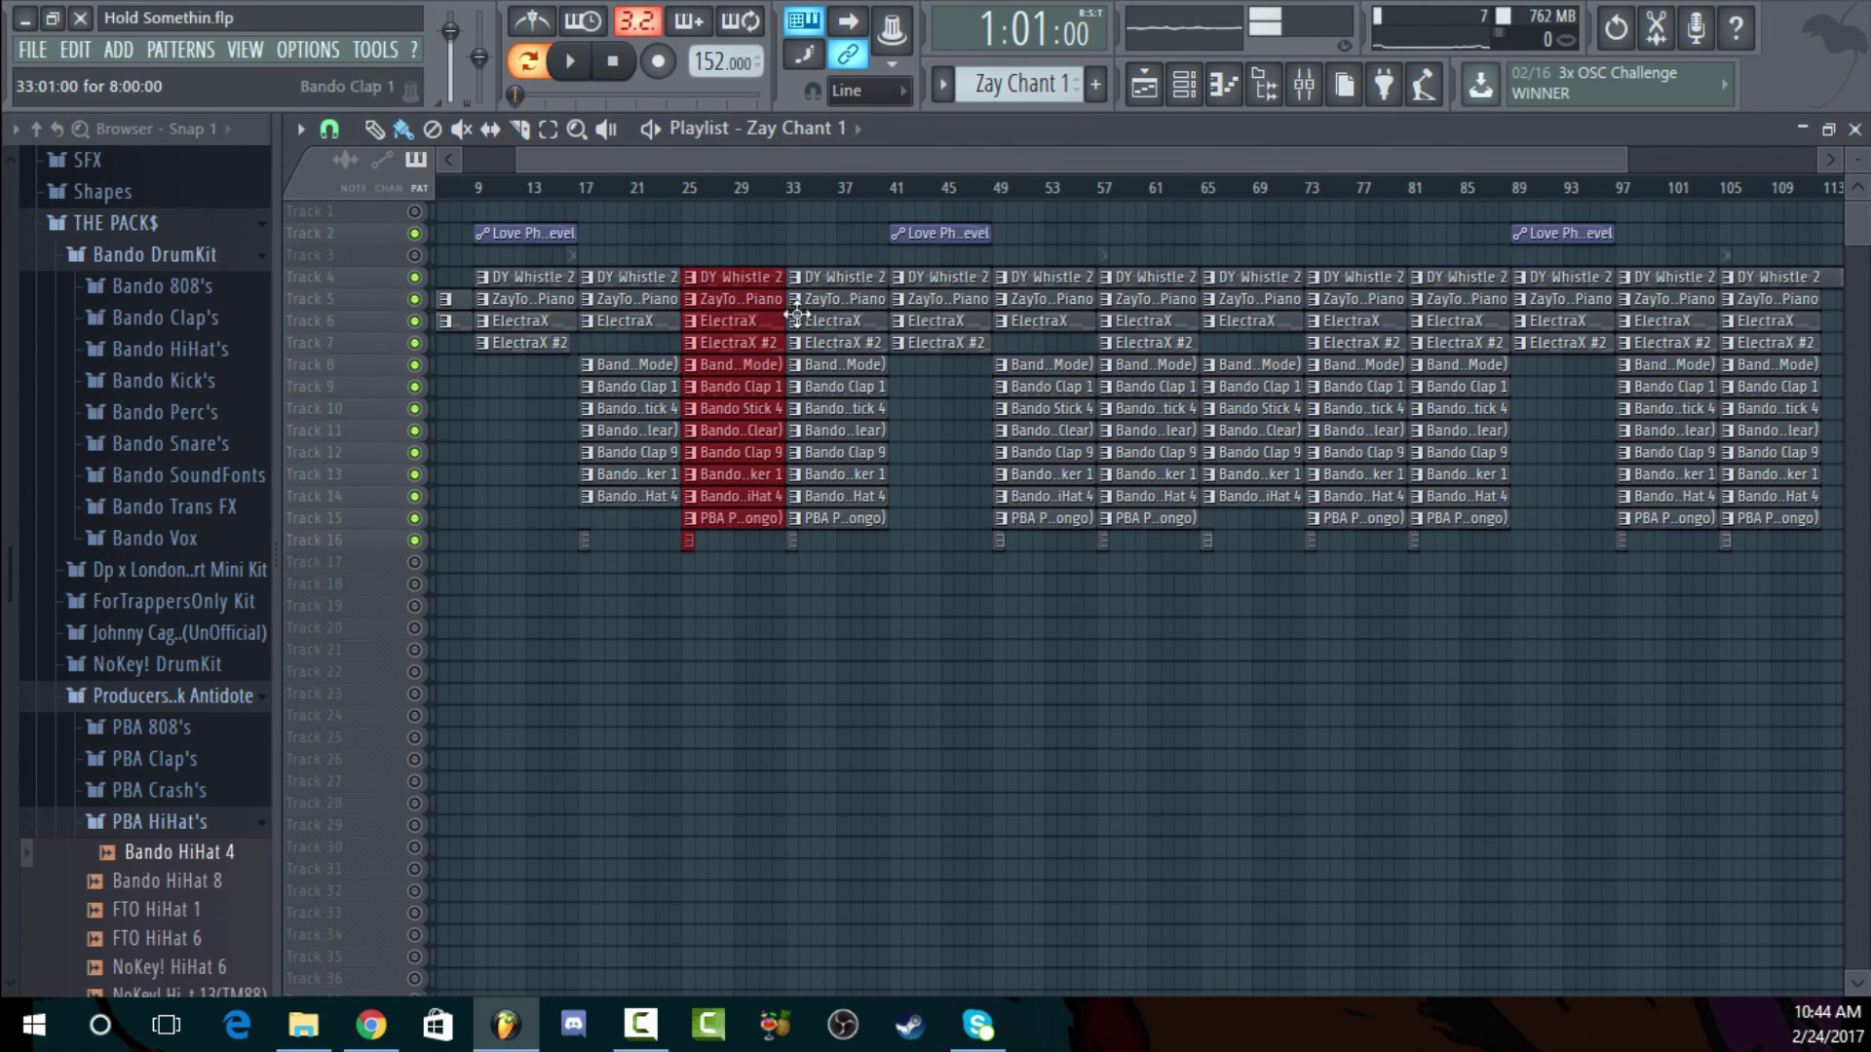
click(814, 128)
click(1062, 152)
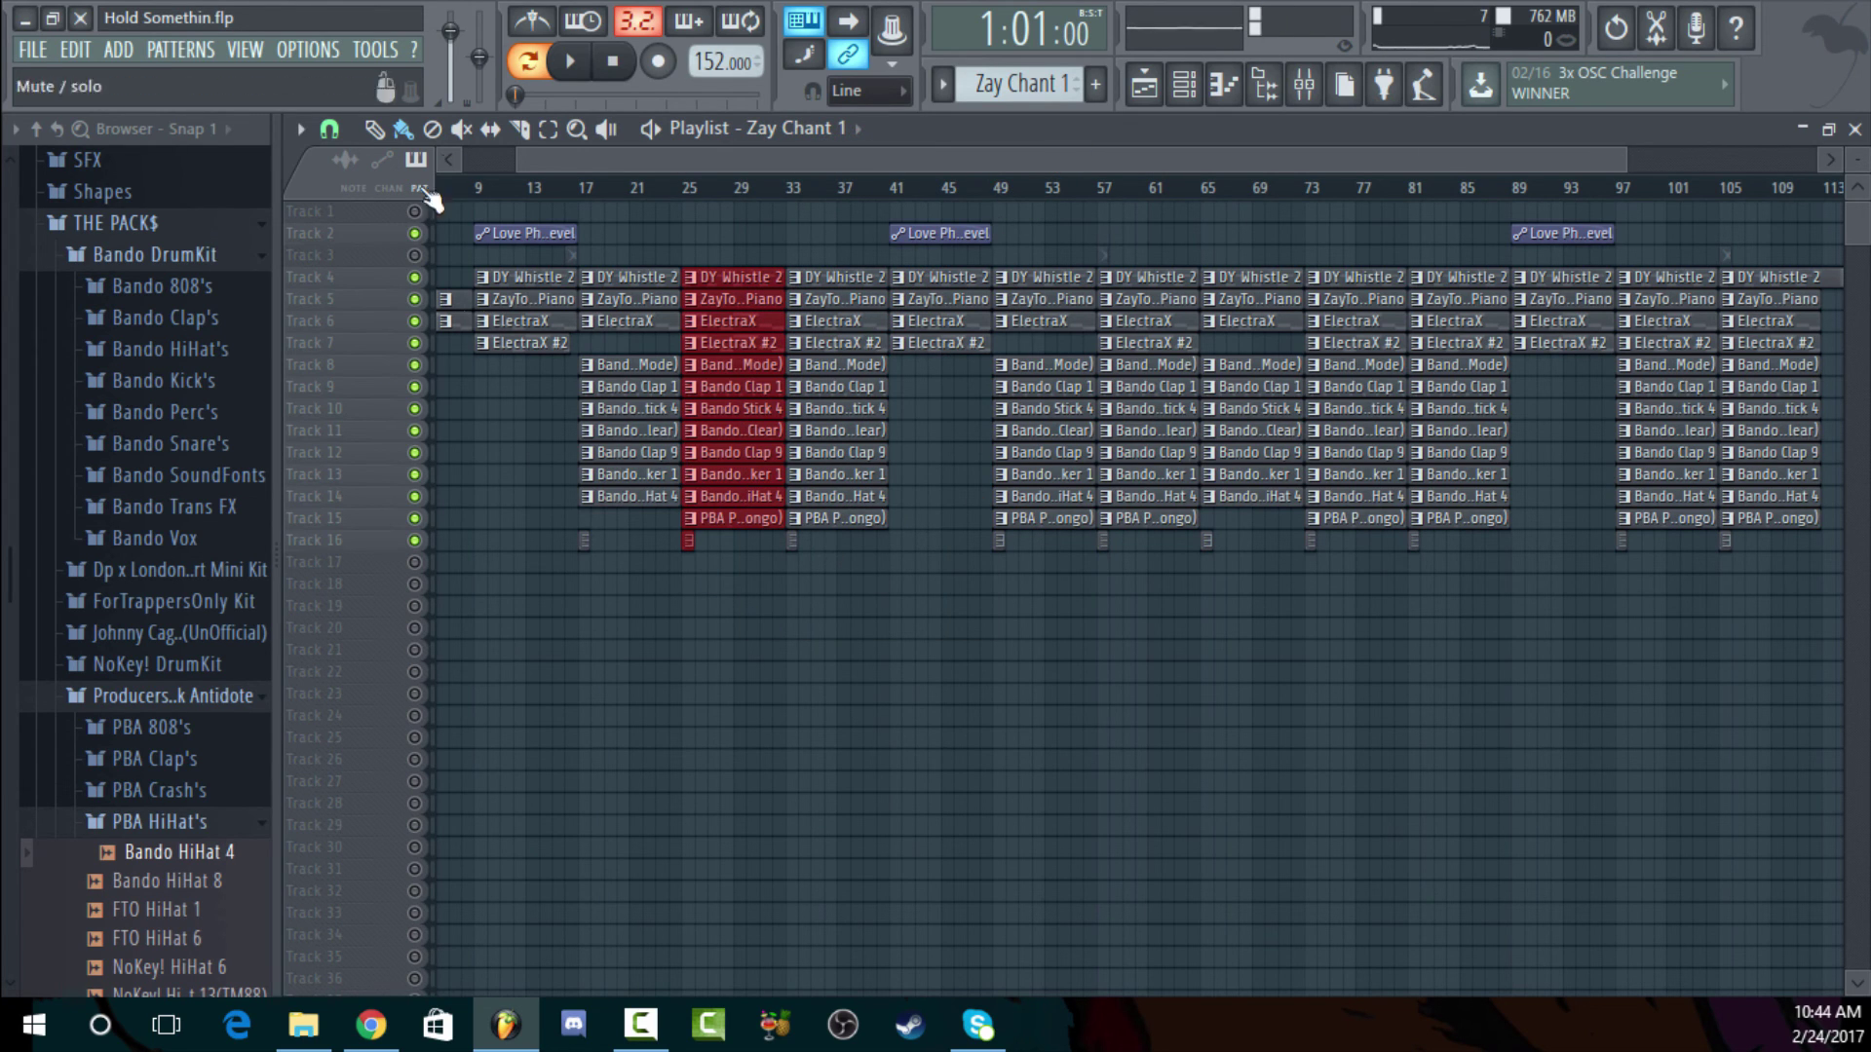
click(374, 127)
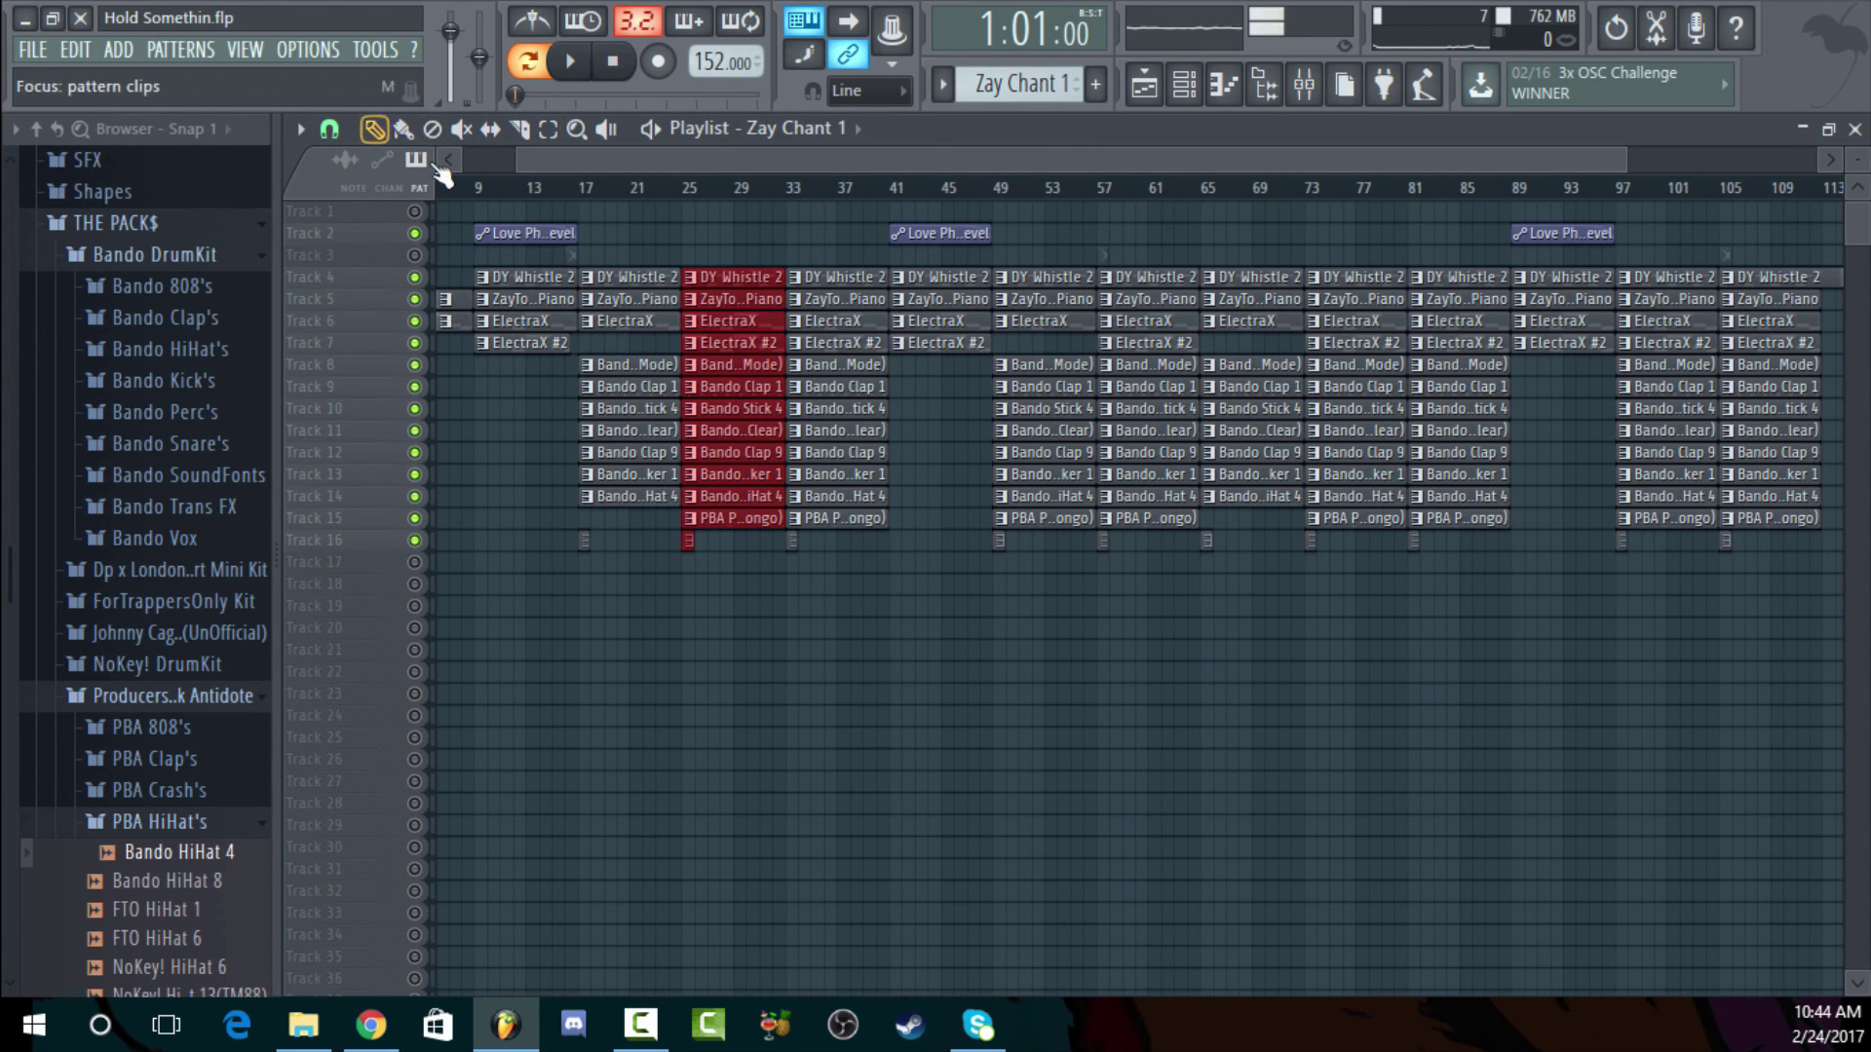
click(693, 571)
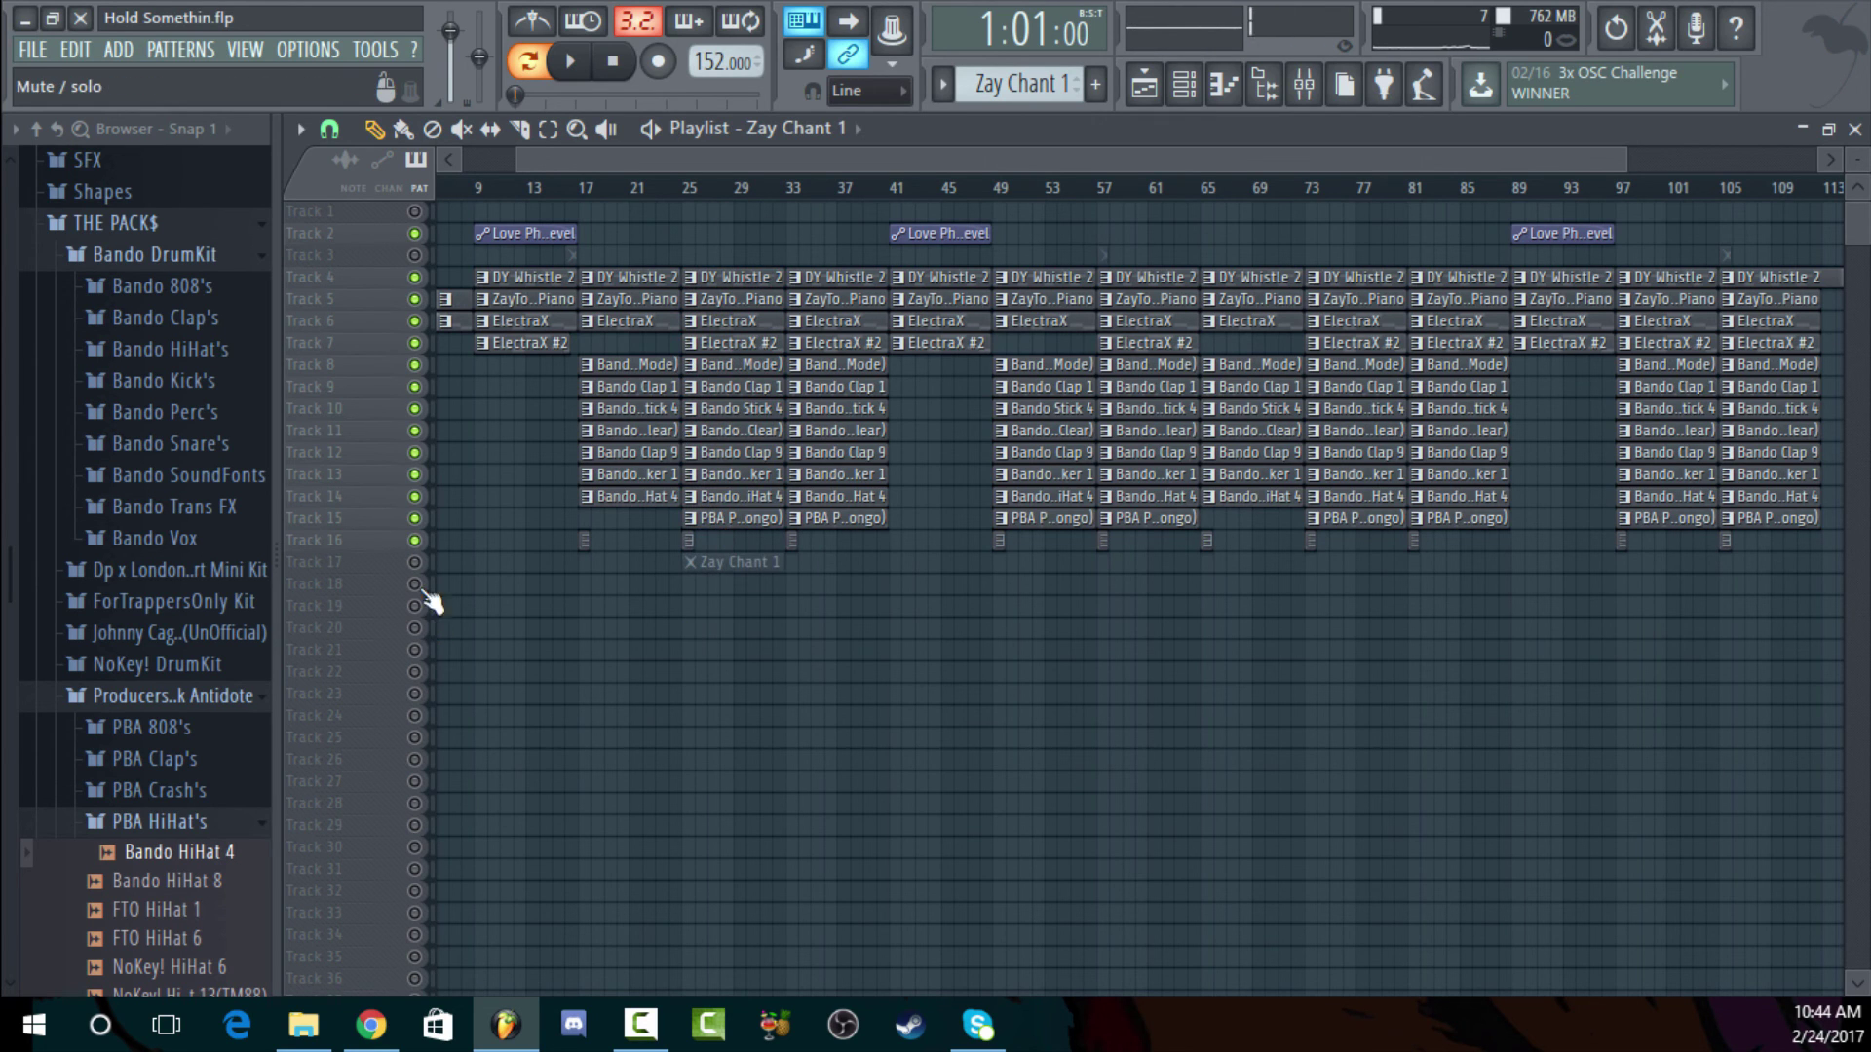
Unmute all Playlist tracks and play the beat from about bar 24
right_click(415, 541)
right_click(415, 541)
key(space)
click(673, 187)
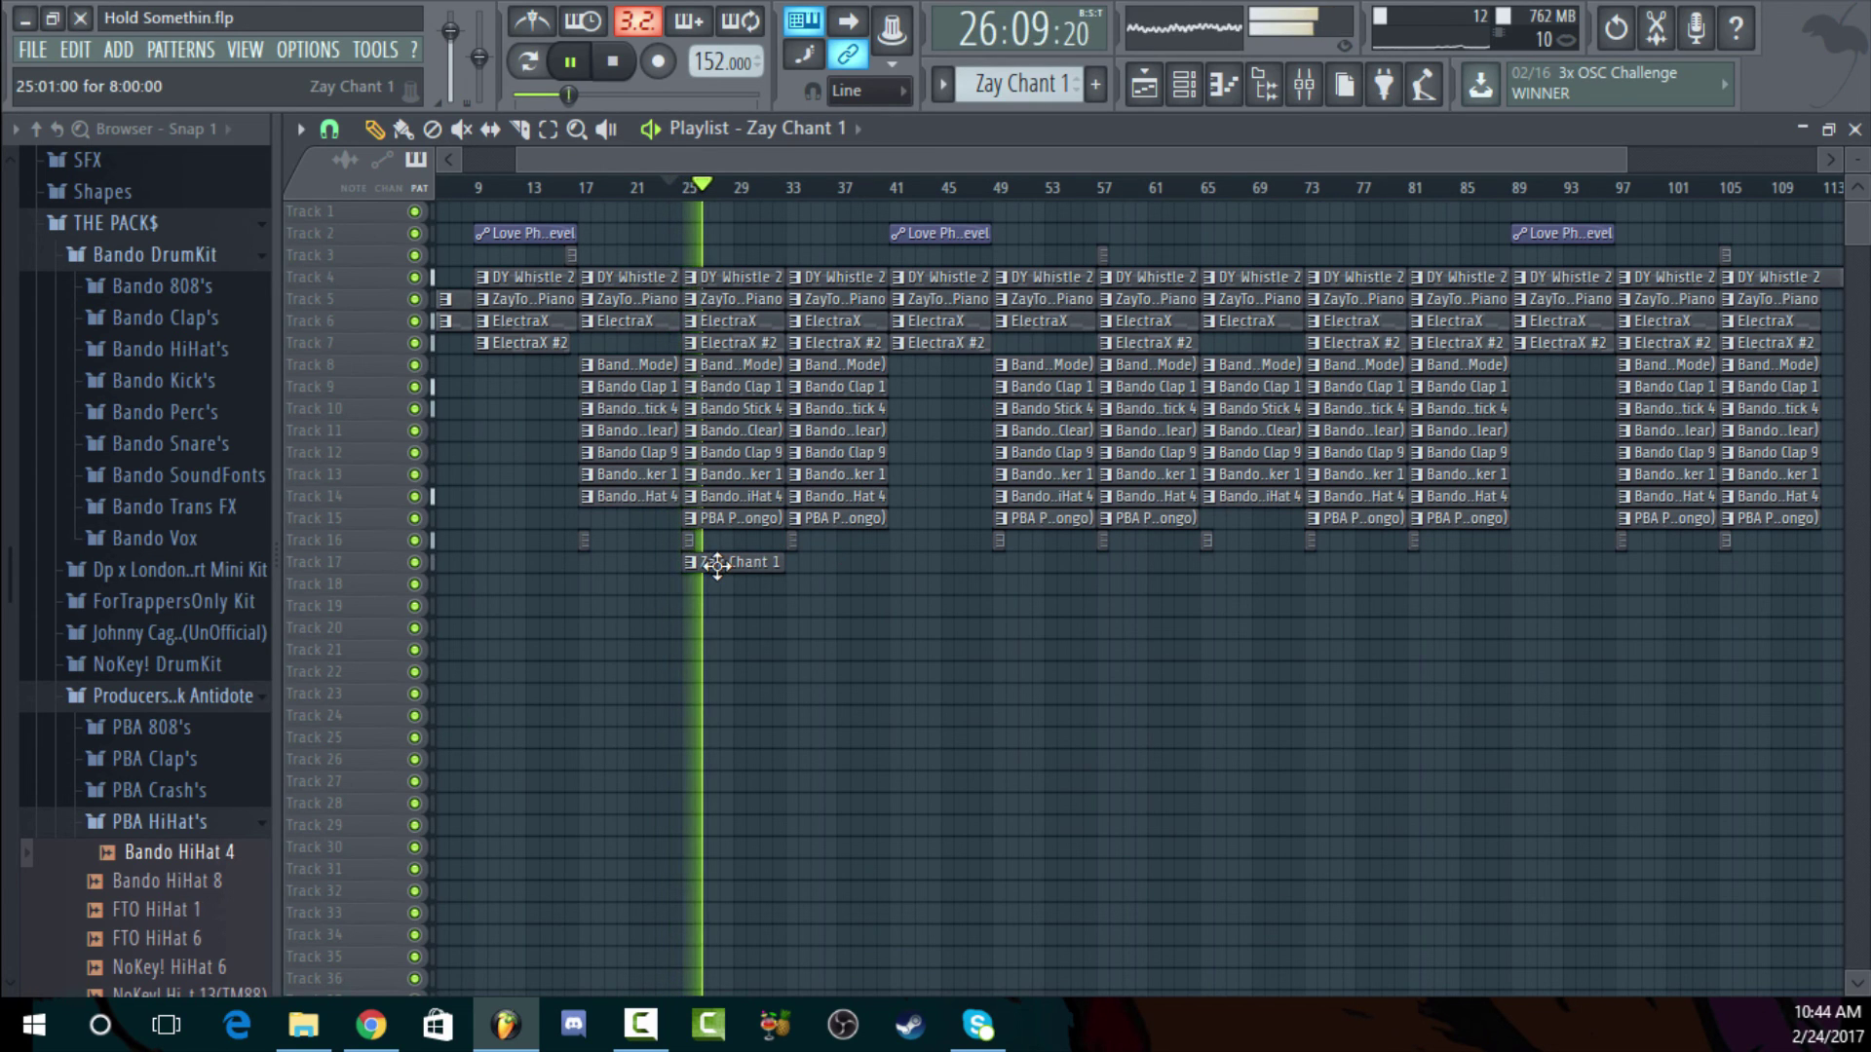
Move the Zay Chant 1 clip to bar 49 on Track 17 and add further clips at bars 57, 97 and 105
drag(715, 560, 1052, 563)
click(1108, 565)
key(space)
click(1620, 563)
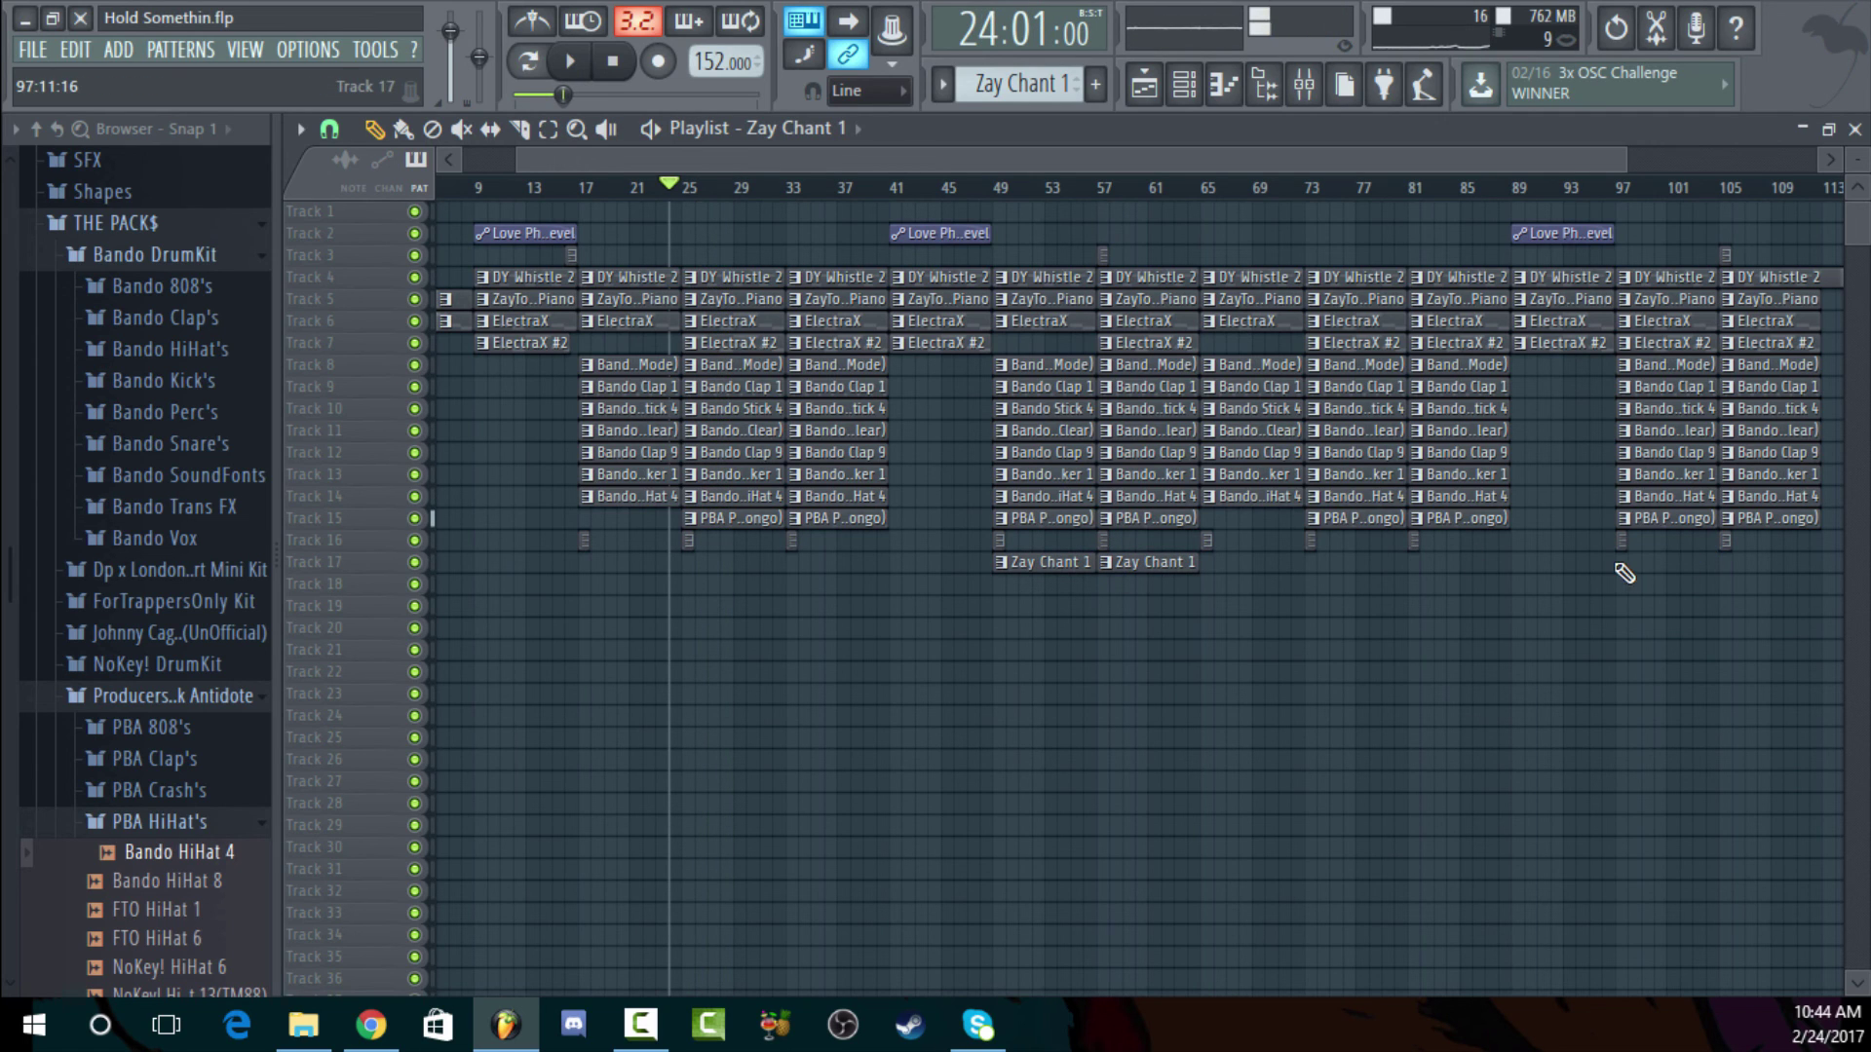
click(1740, 563)
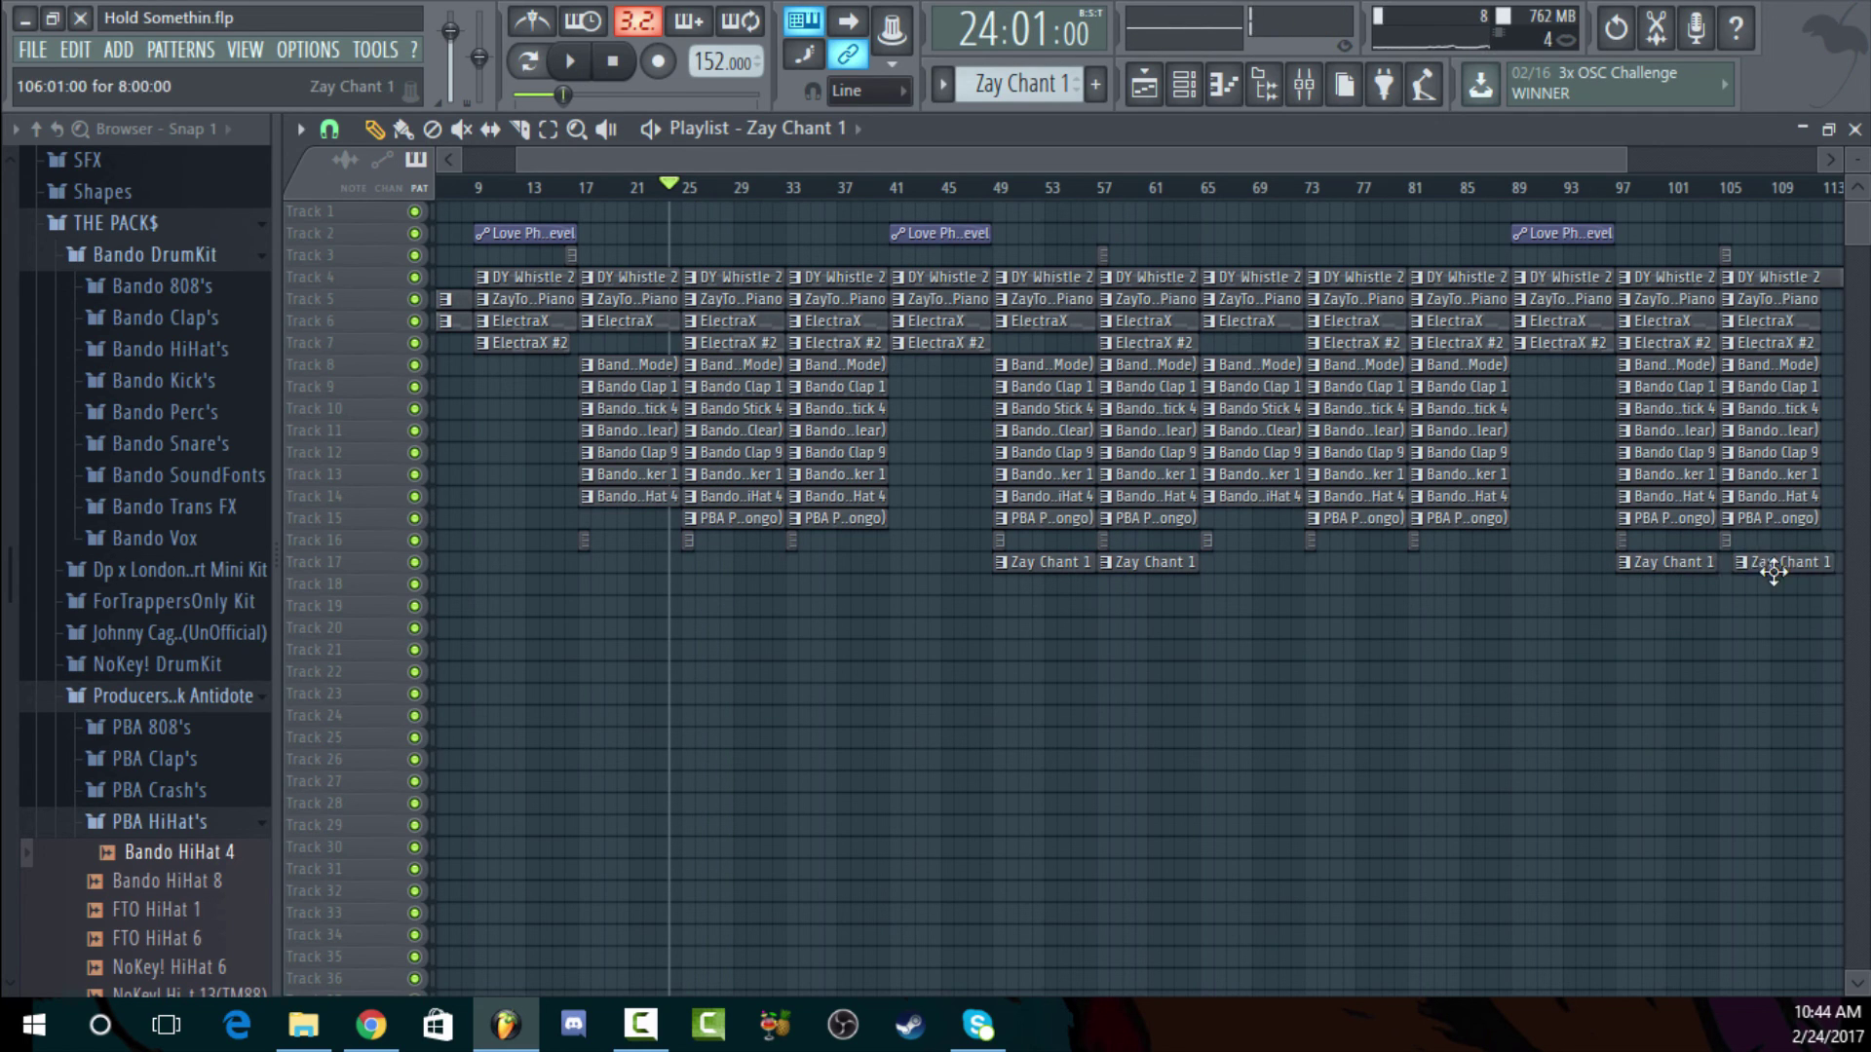
click(1764, 584)
click(1767, 584)
key(Escape)
right_click(1812, 585)
Look over the Zay Chant 1 notes in the Piano roll, then play the beat from bar 49 in the Playlist
key(F7)
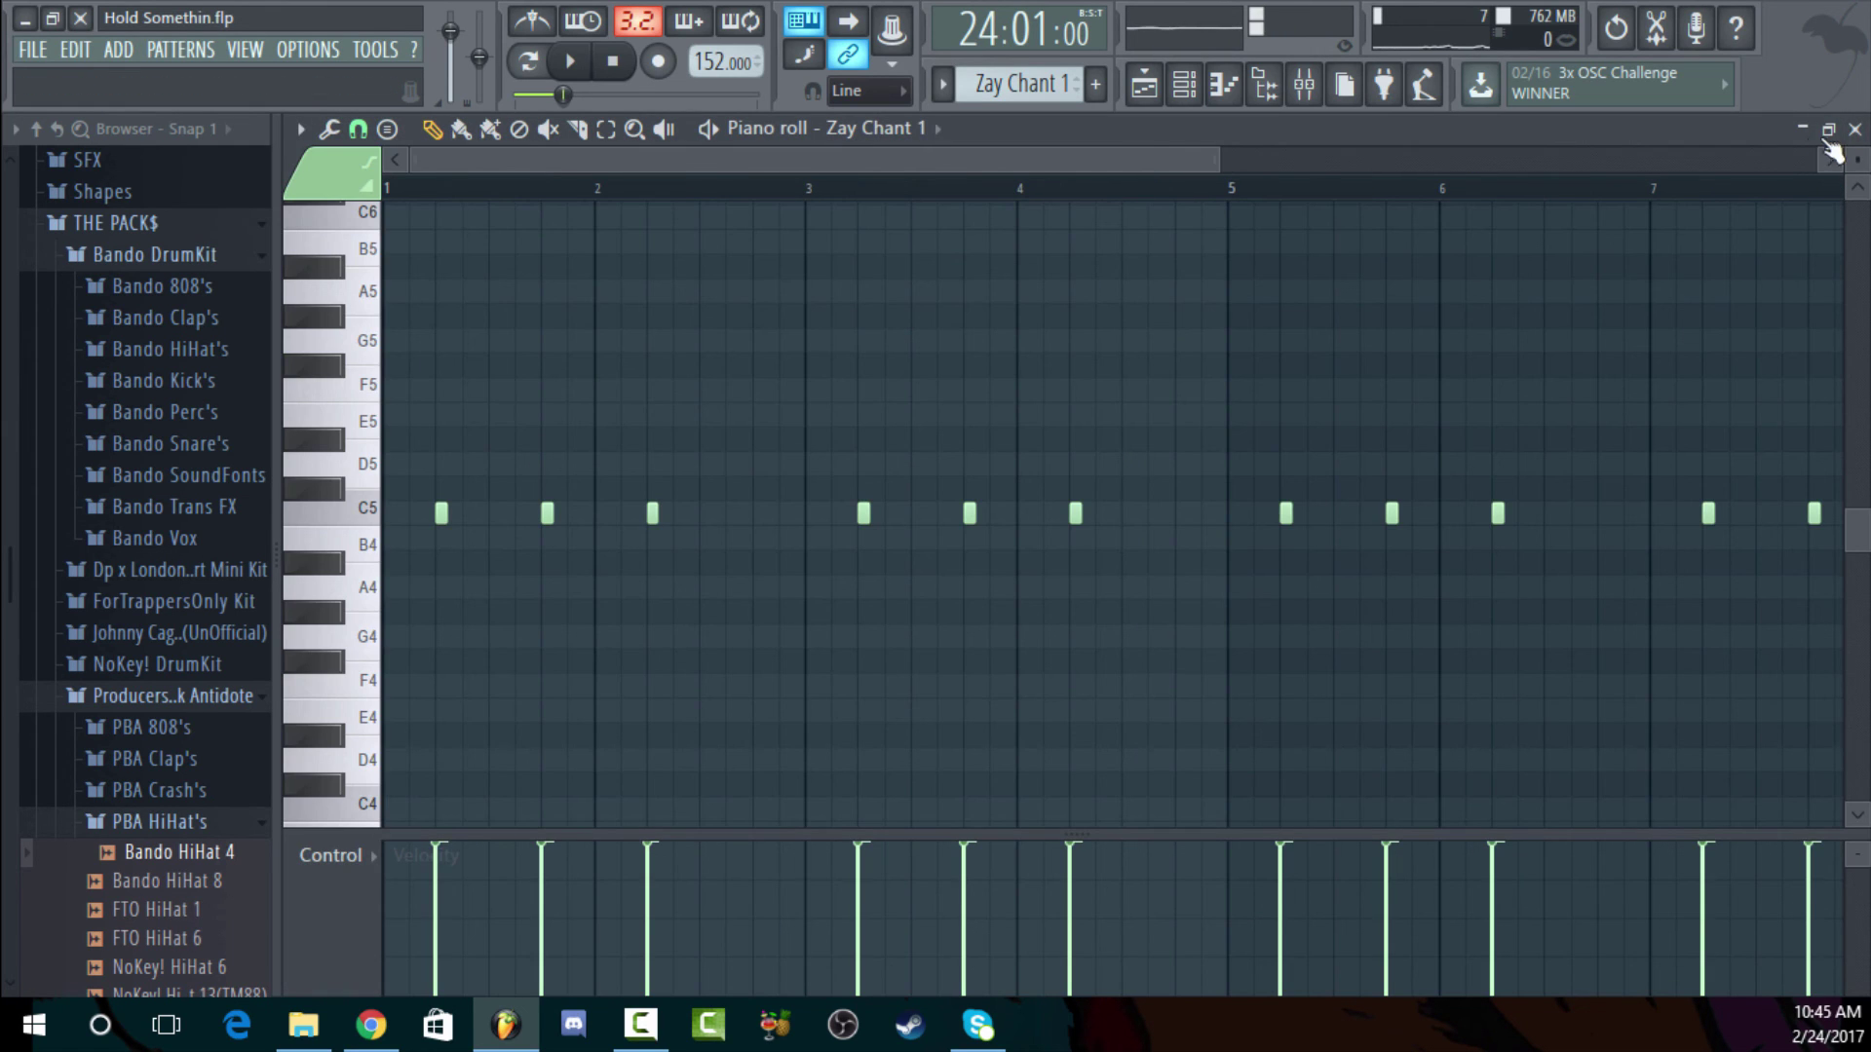
click(1854, 129)
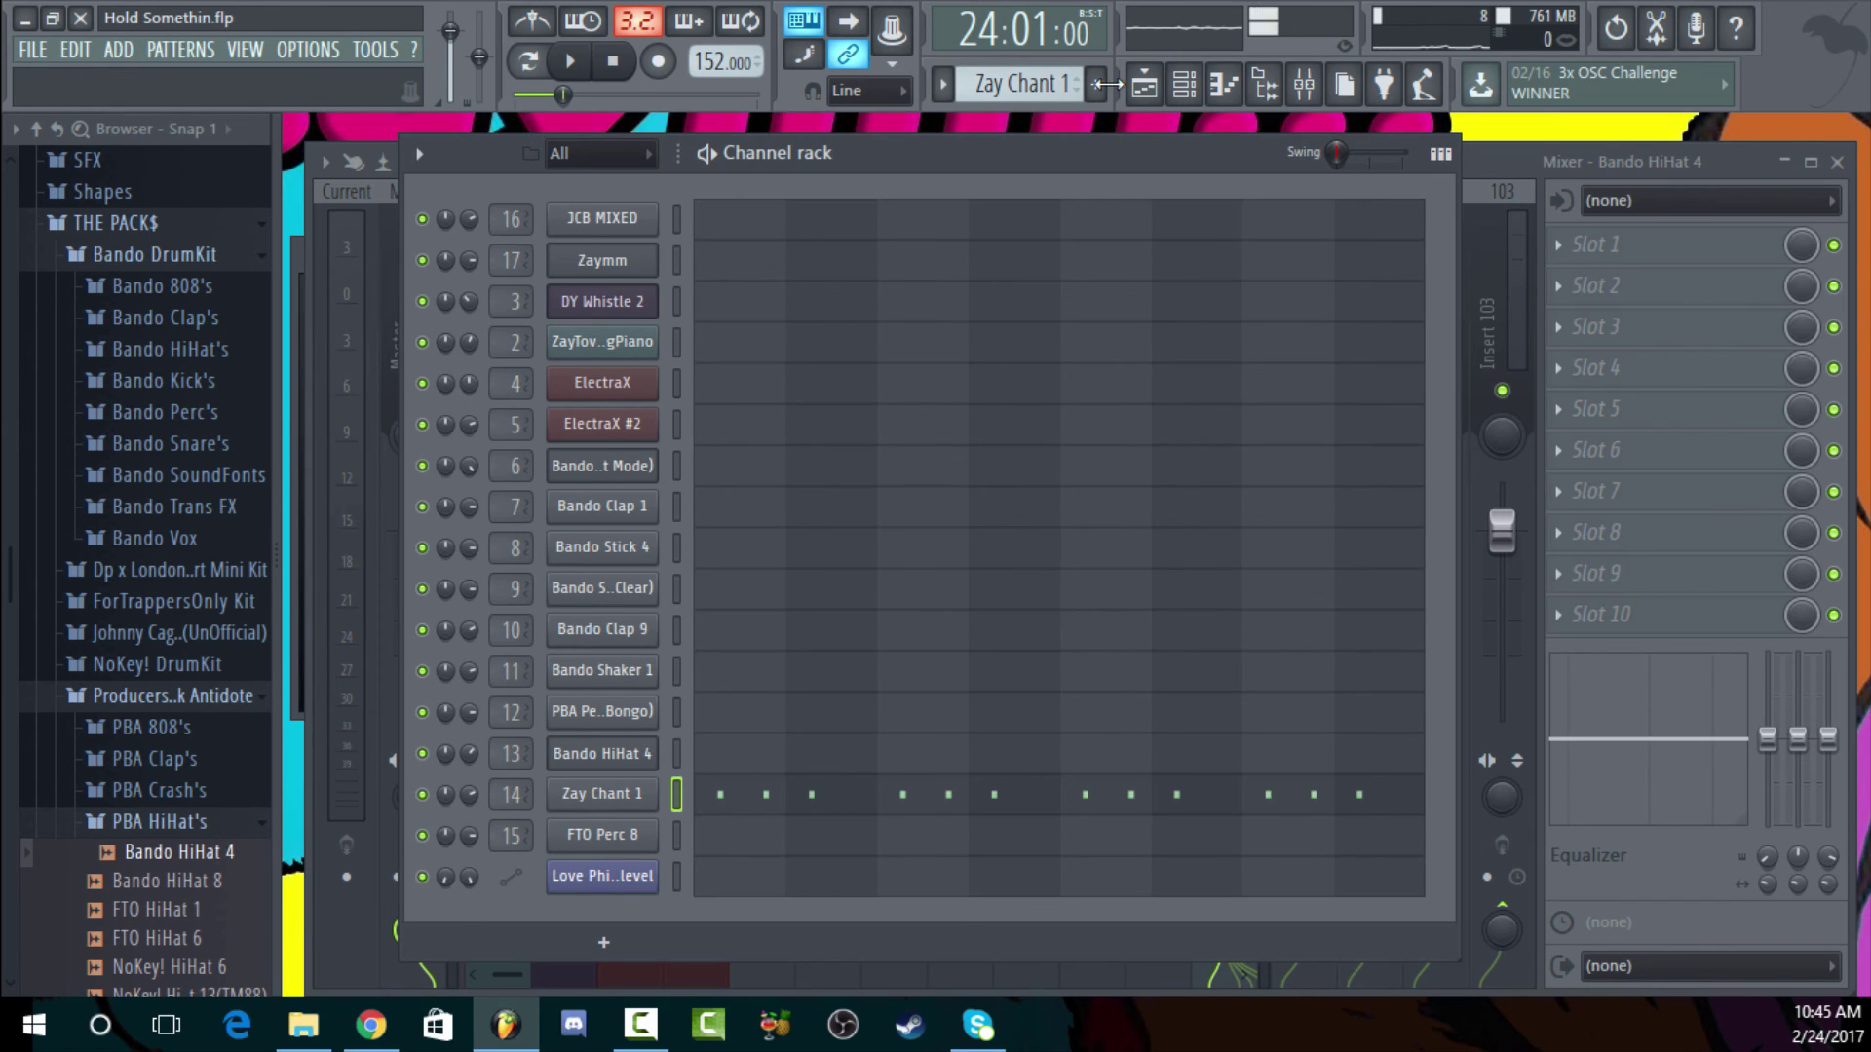
click(1159, 97)
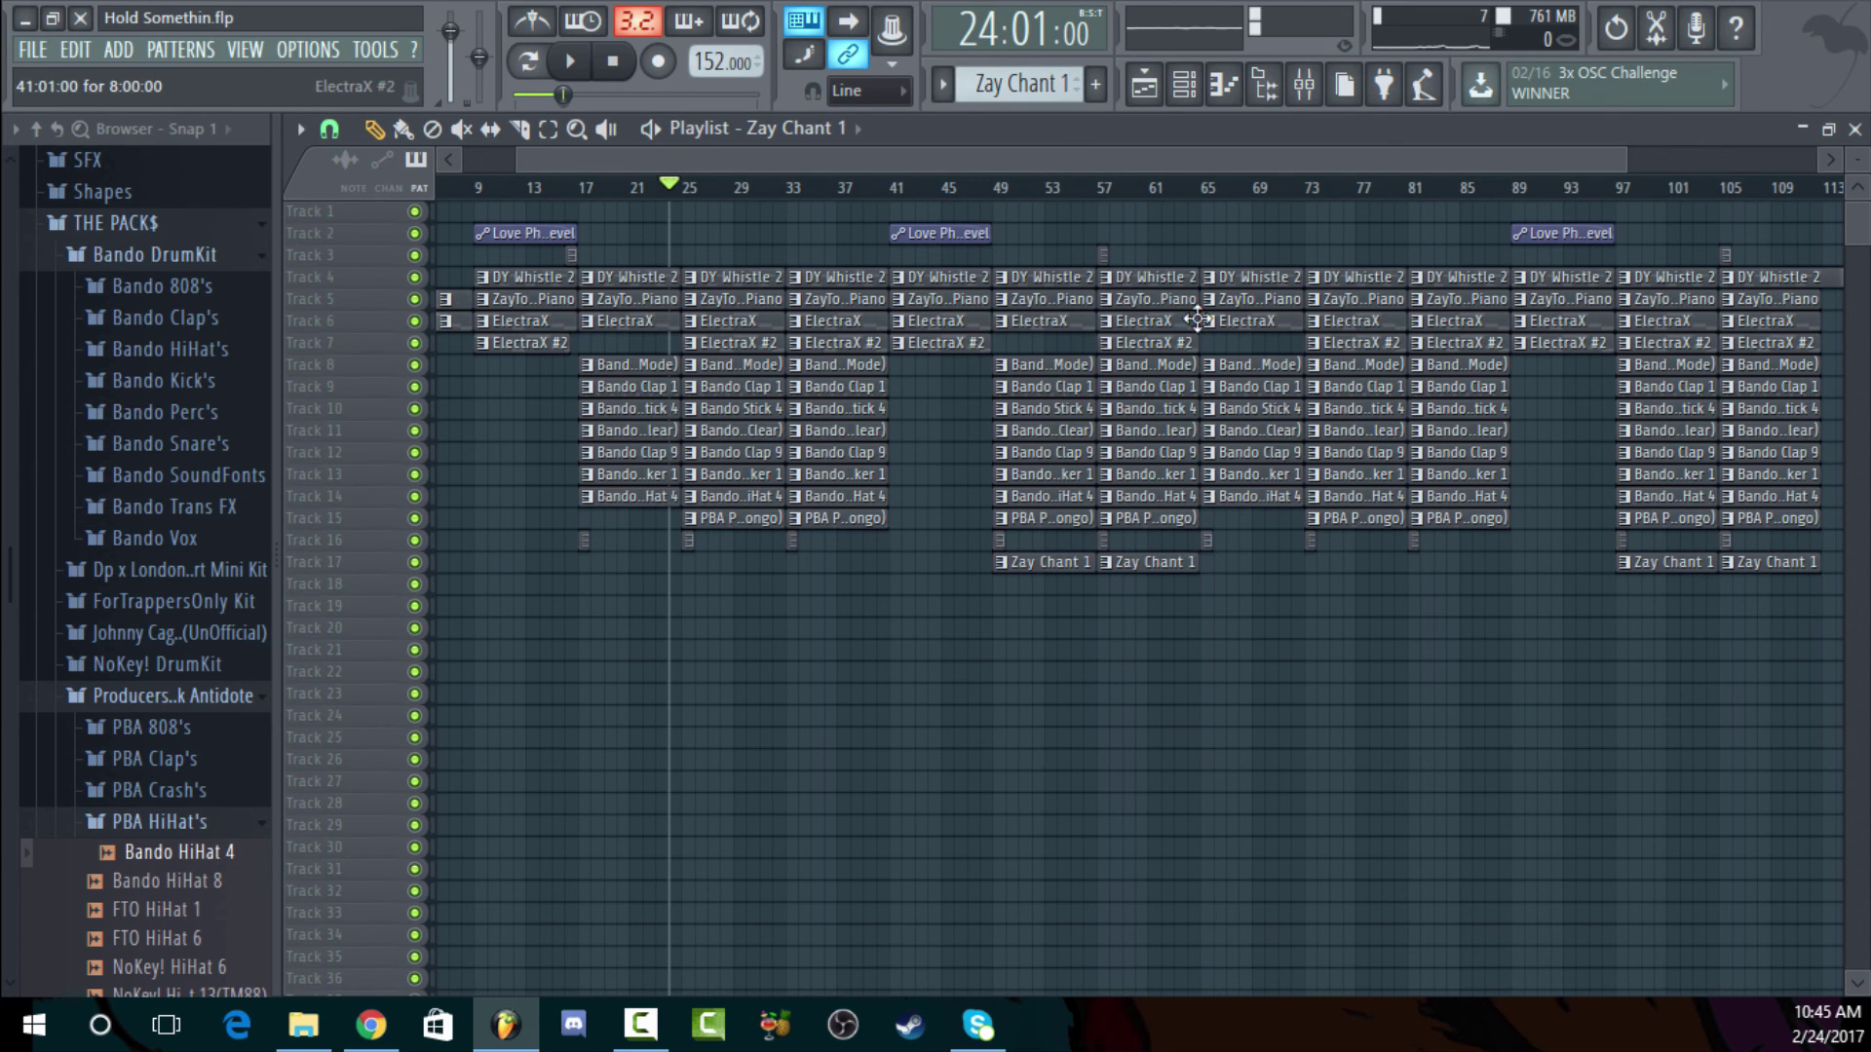
key(space)
click(1004, 187)
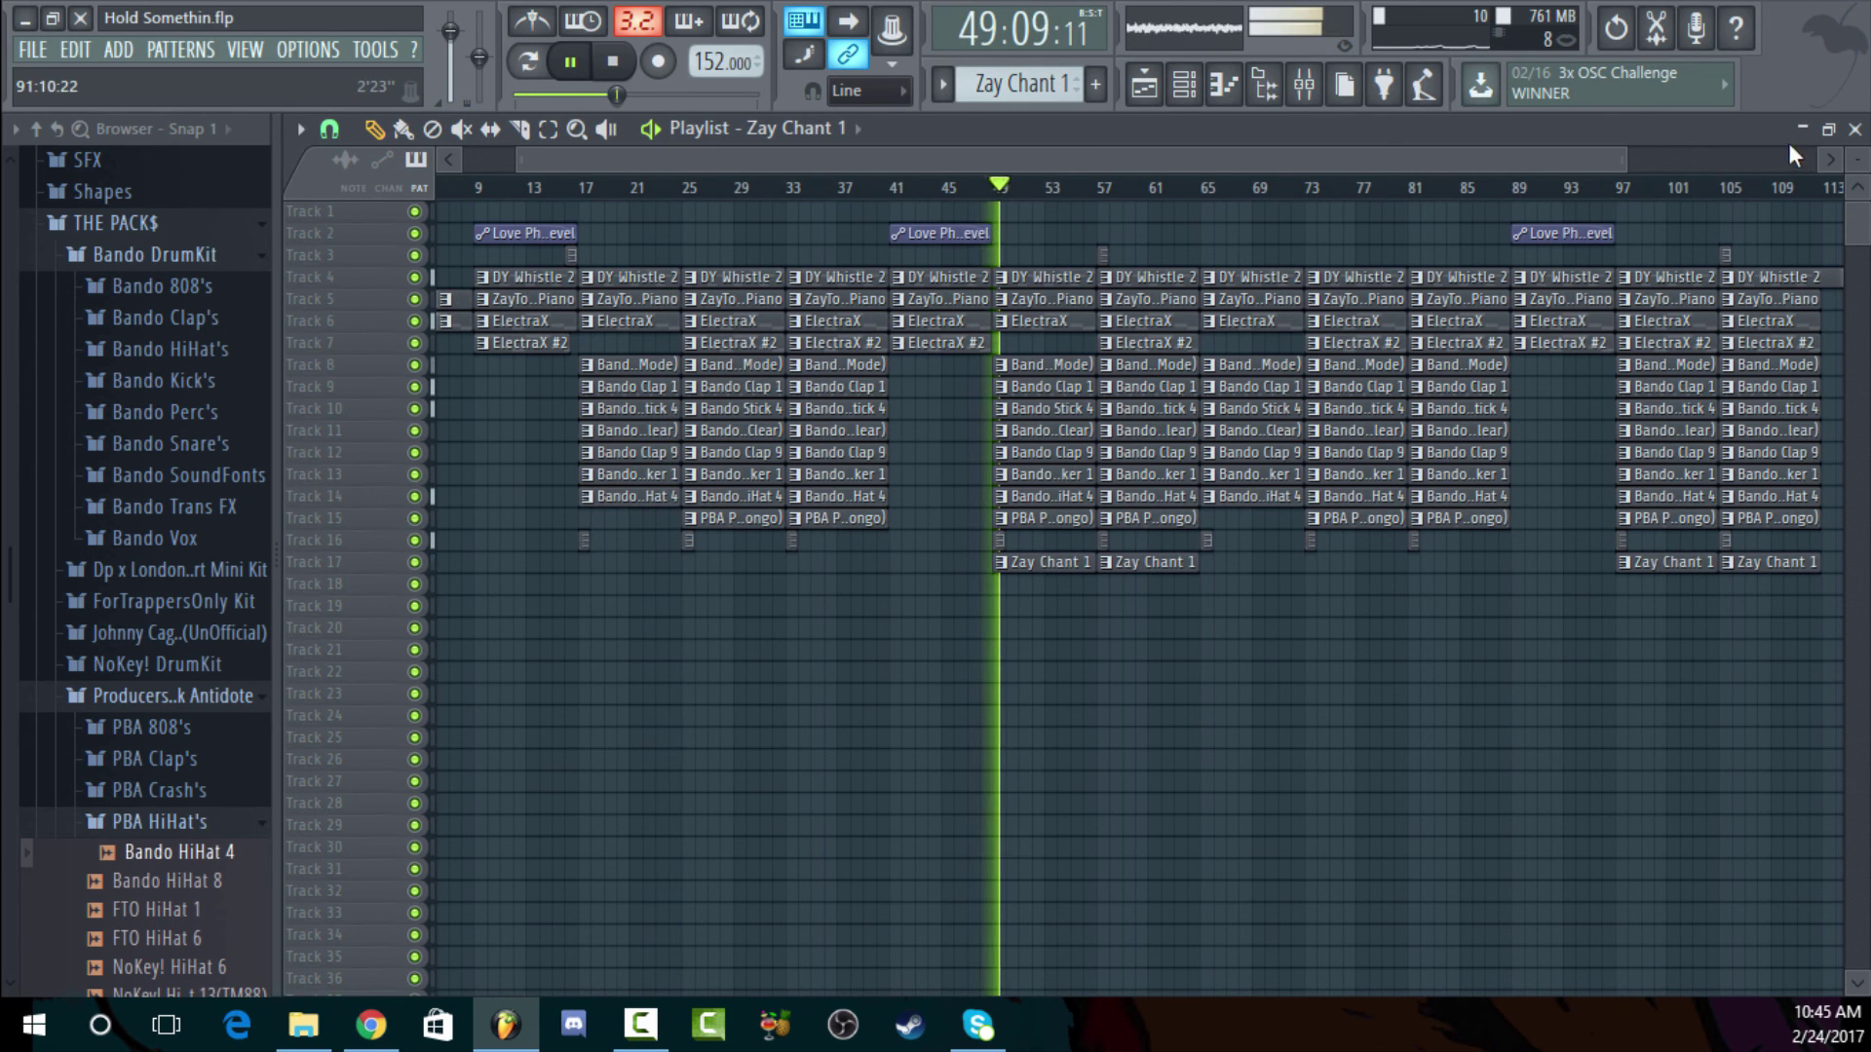
click(1855, 130)
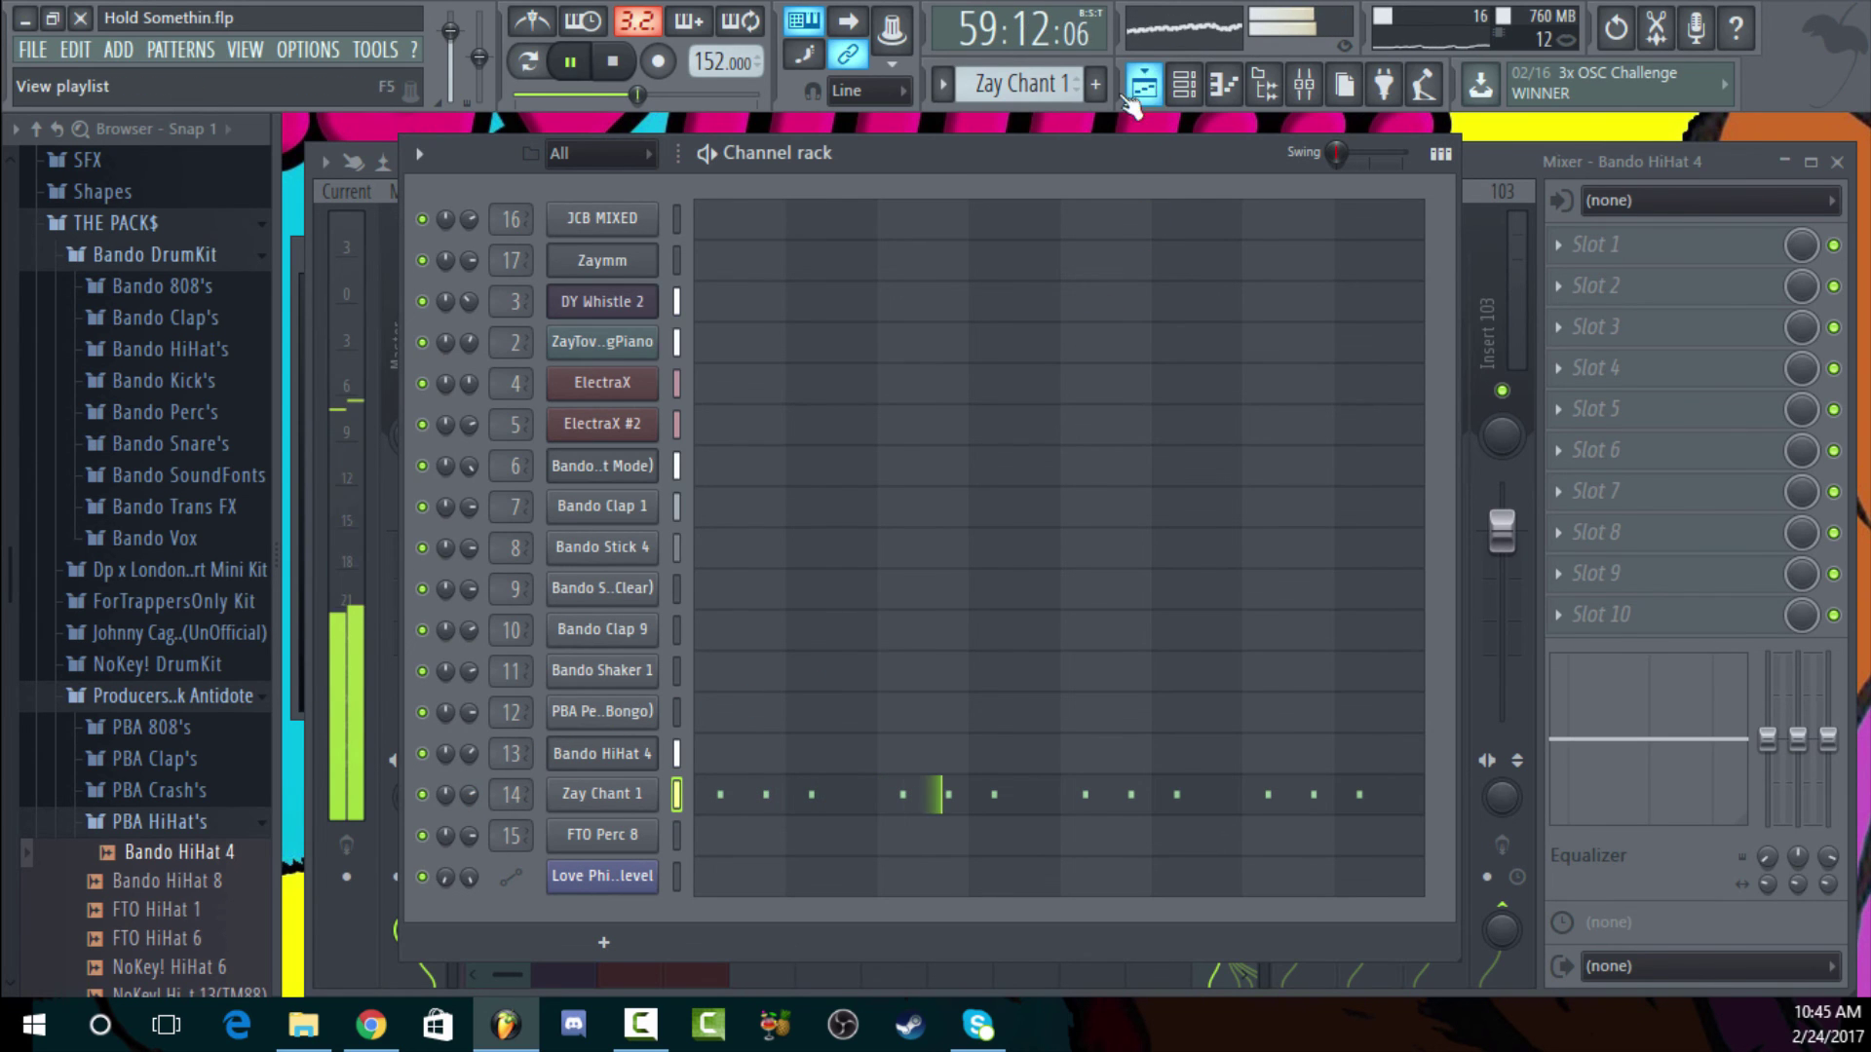
key(space)
key(F5)
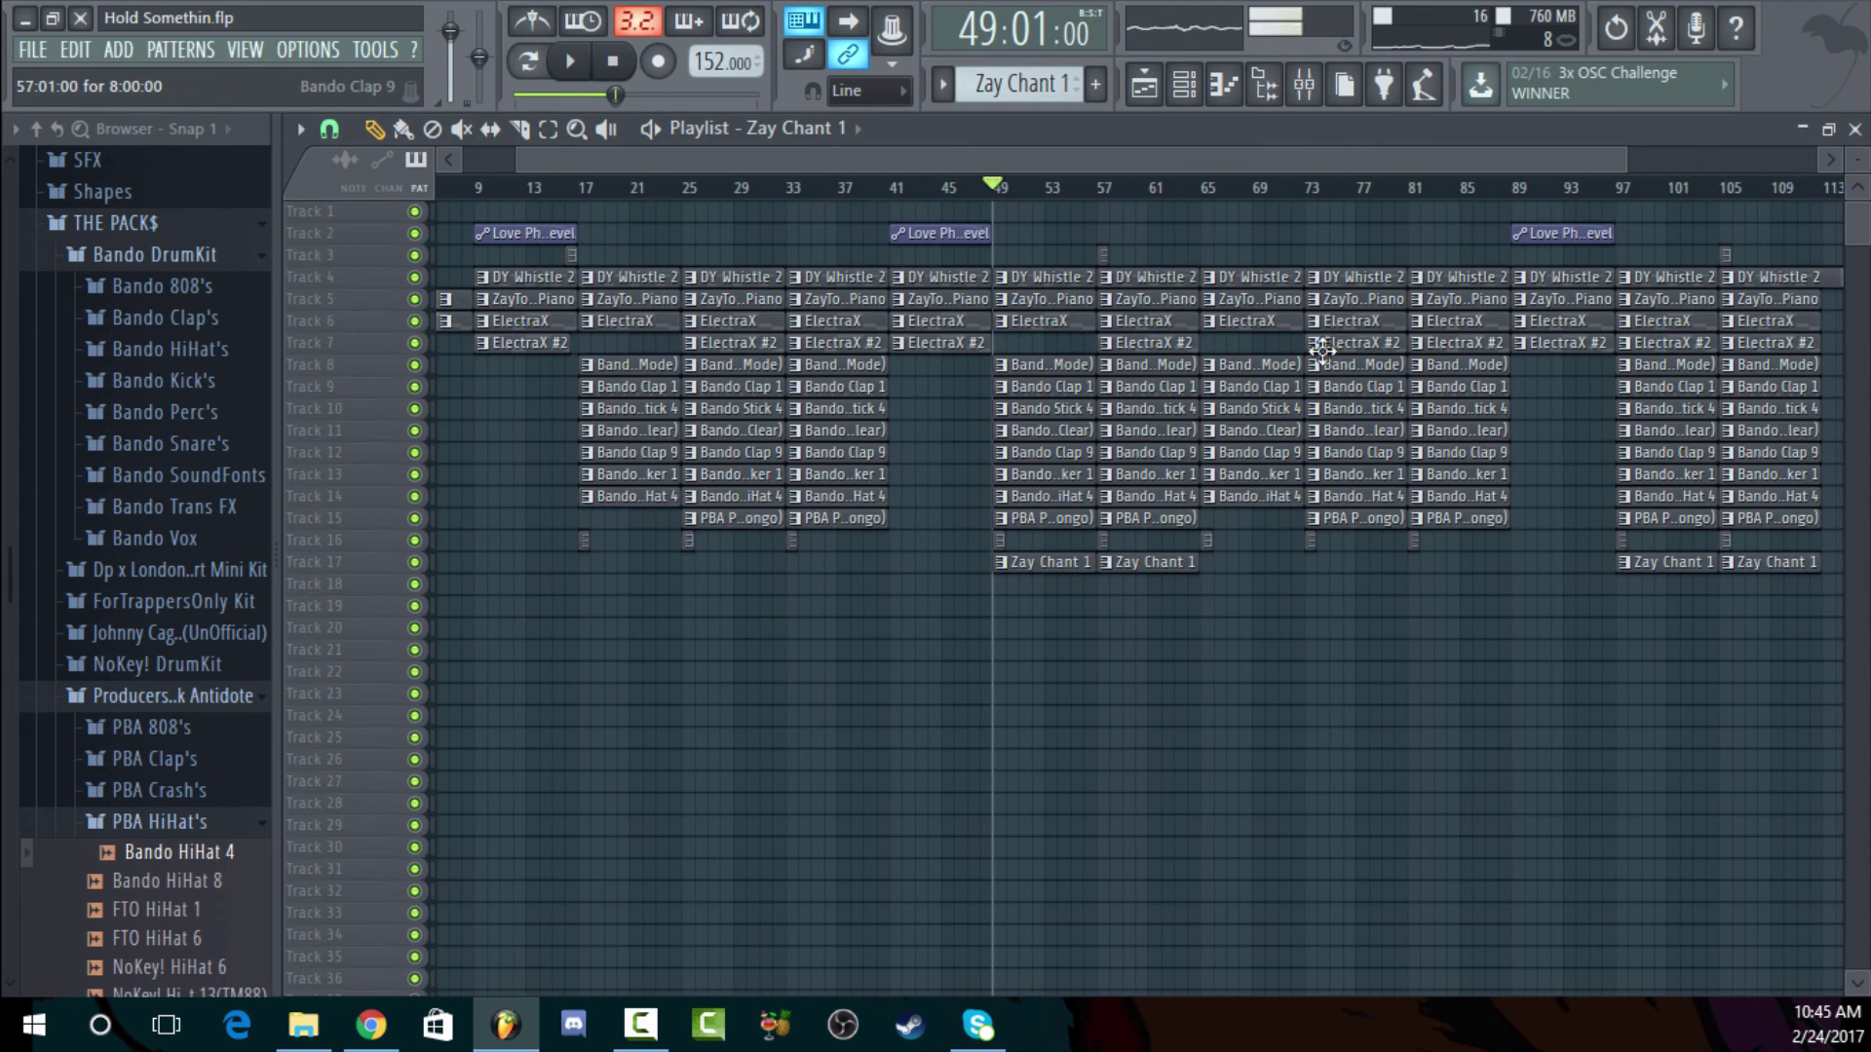
click(1855, 131)
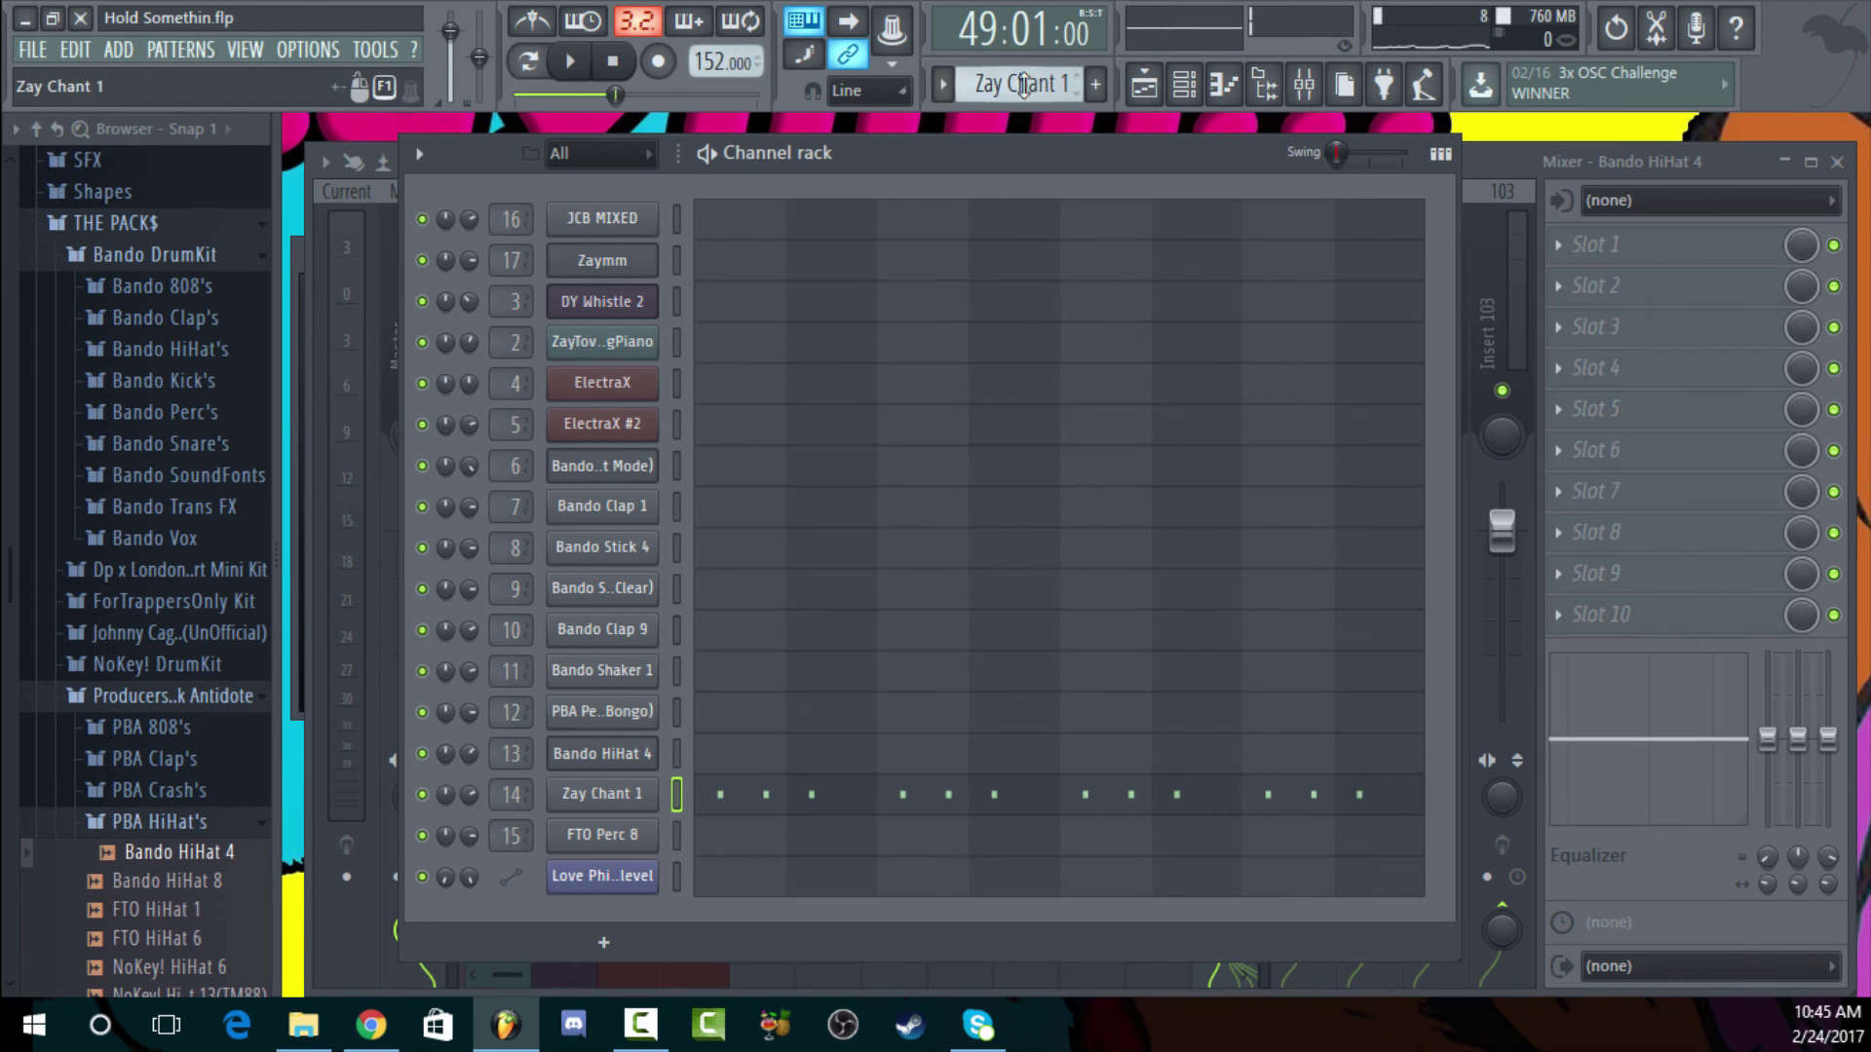
Play the FTO Perc 8 pattern, then examine the Playlist arrangement with the view zoomed in and the tracks enlarged
key(KP_Add)
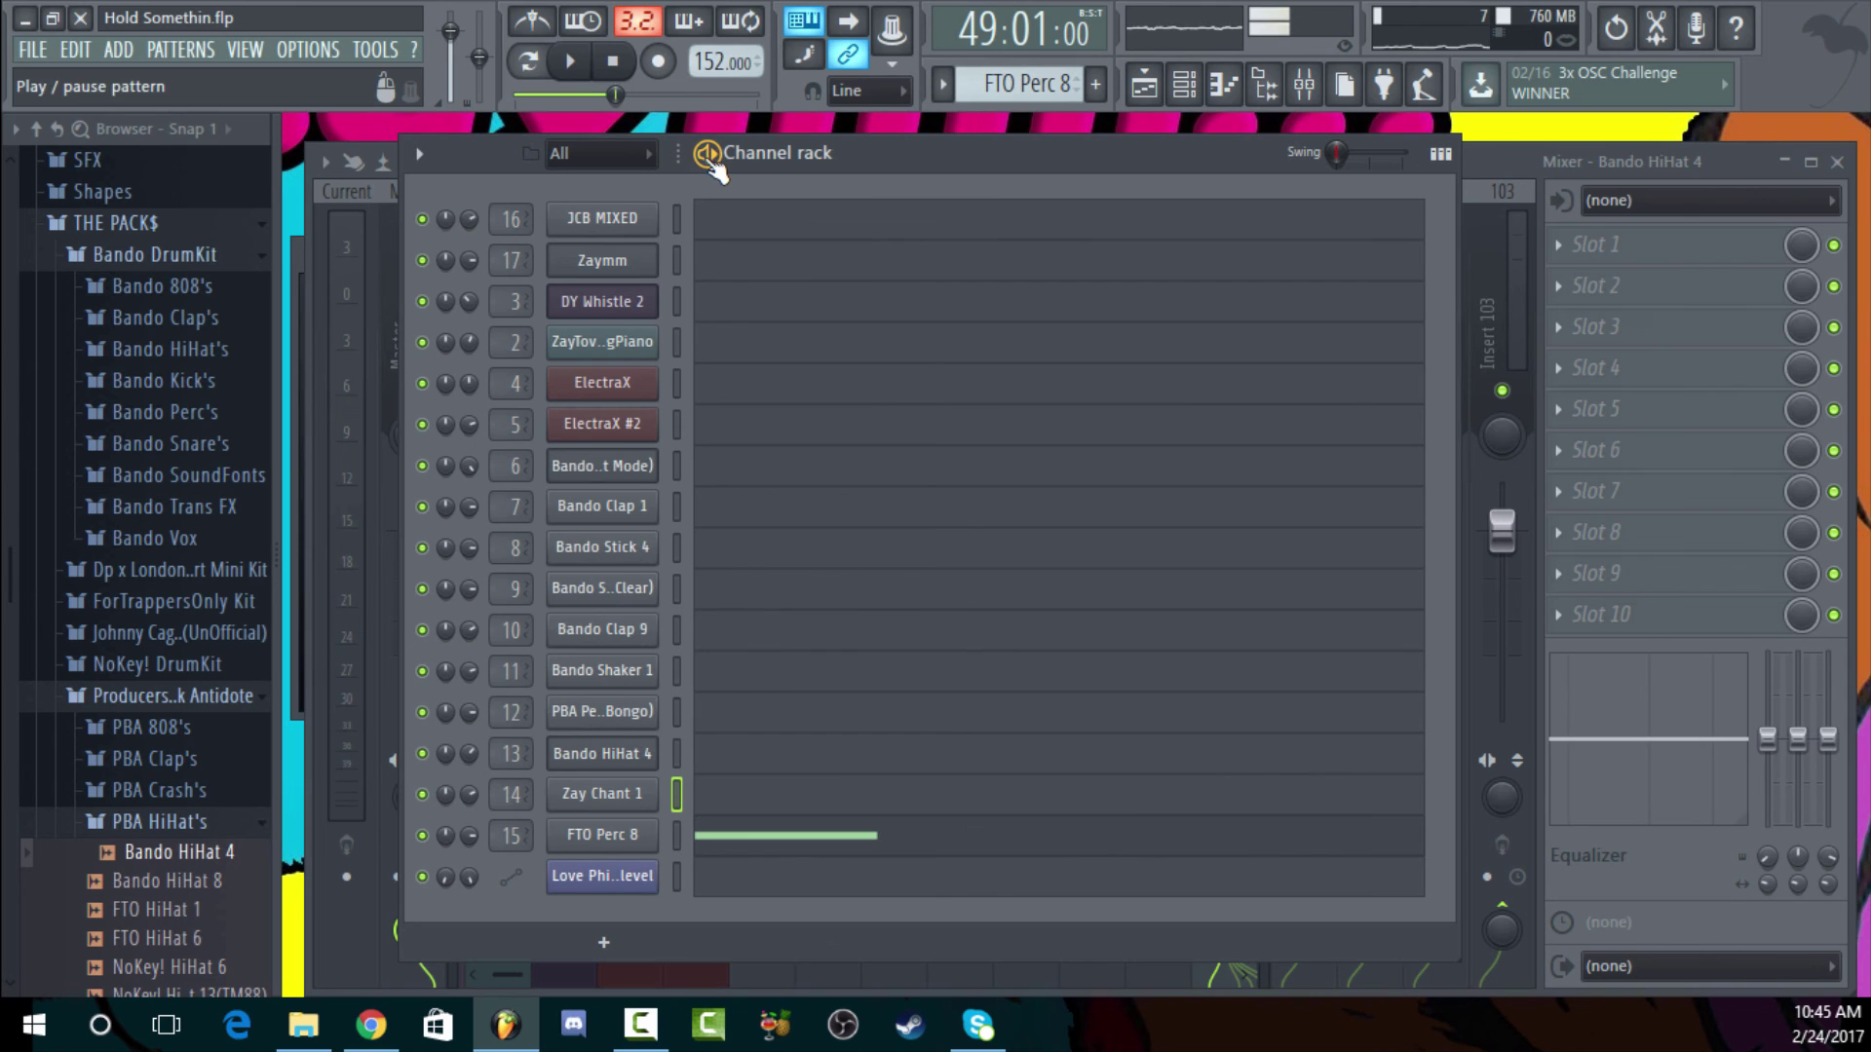
key(space)
click(1148, 88)
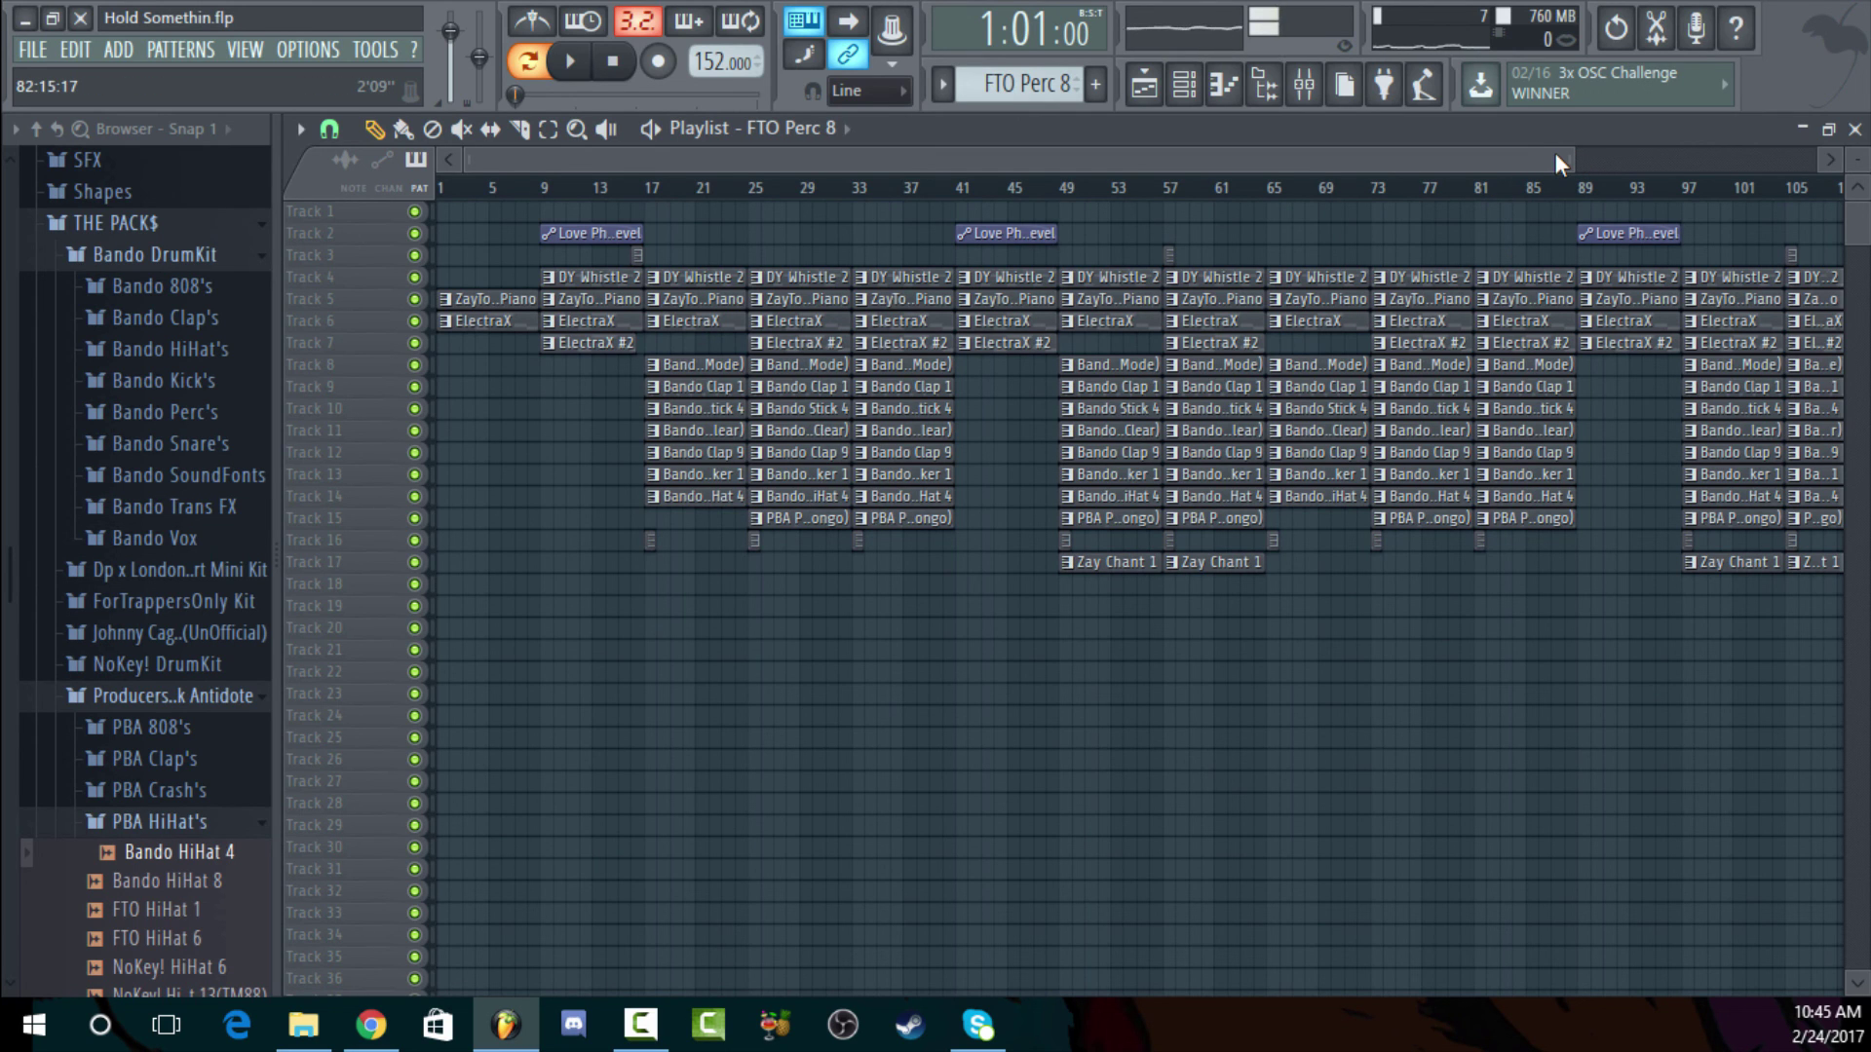
drag(1566, 162, 1285, 167)
mouse_move(1857, 166)
mouse_down()
mouse_move(1857, 190)
mouse_move(1856, 161)
mouse_up()
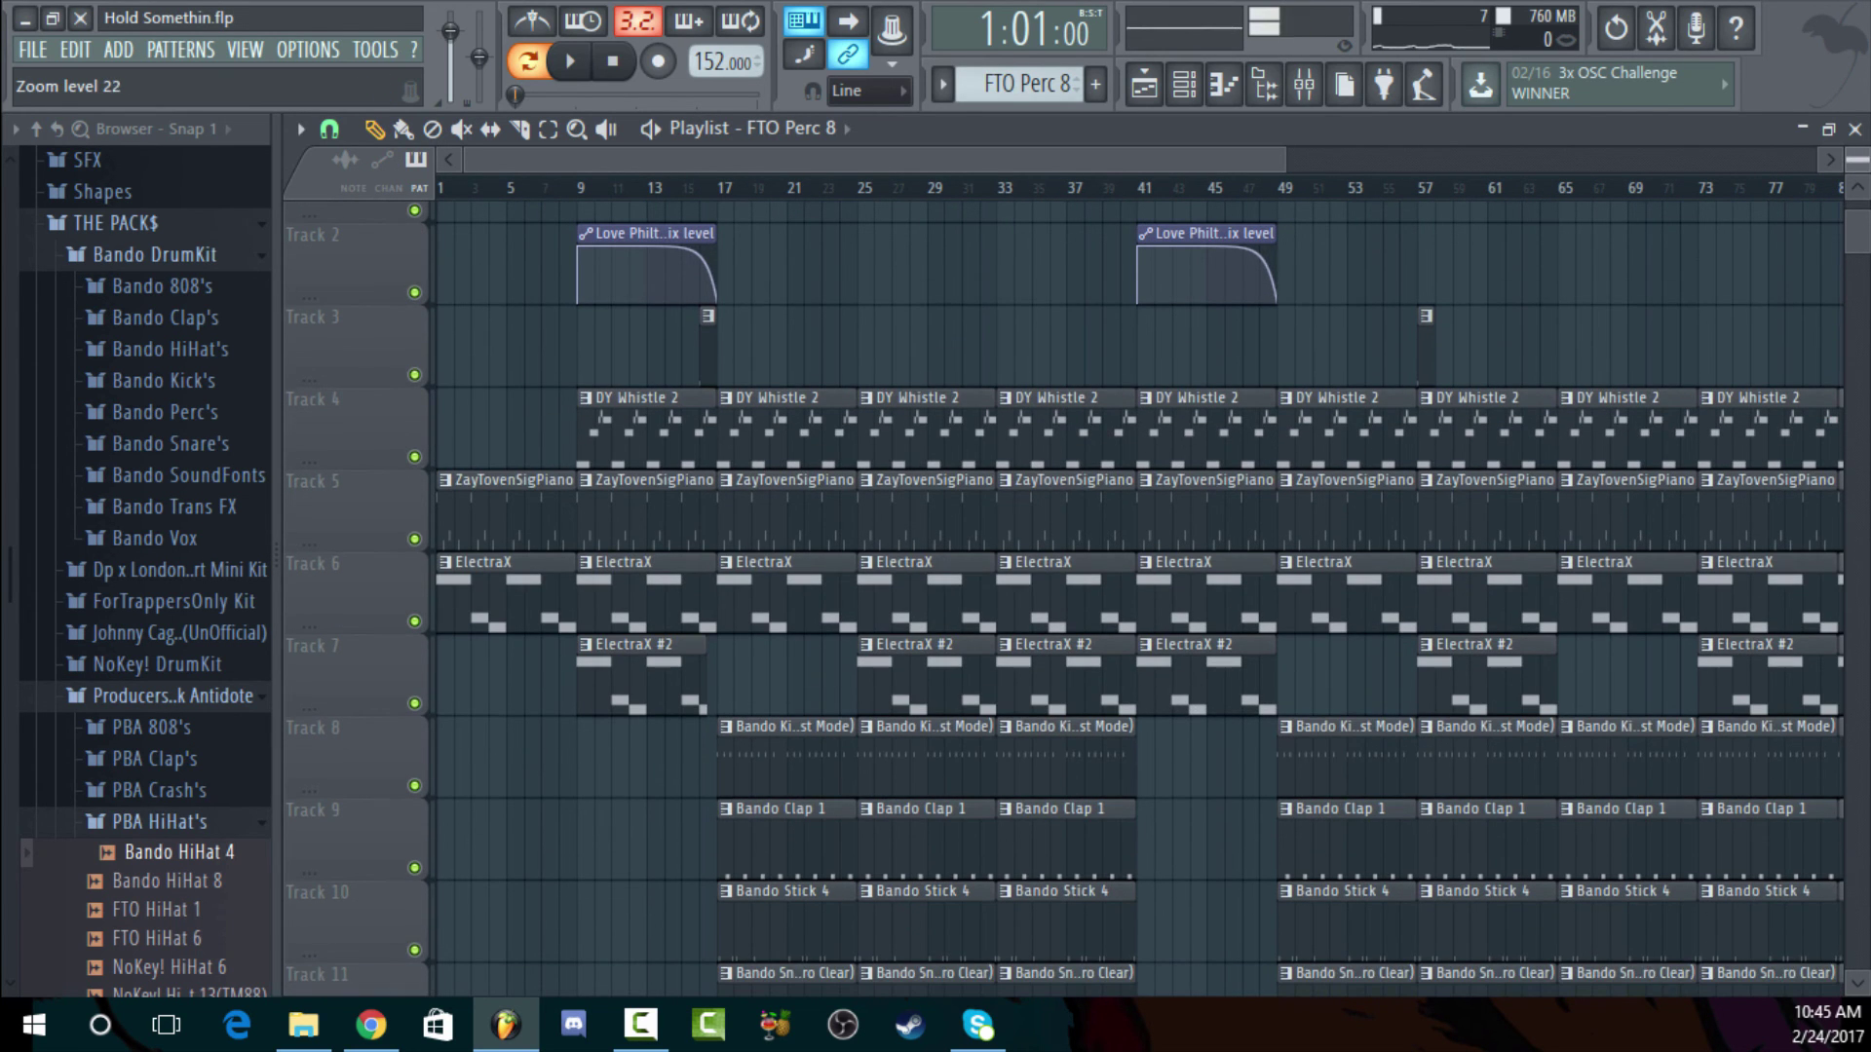
Return to the Channel rack with the JCB MIXED pattern and collapse the Bando DrumKit and ProducersBlock Antidote browser folders
click(1854, 130)
drag(1019, 83, 1031, 89)
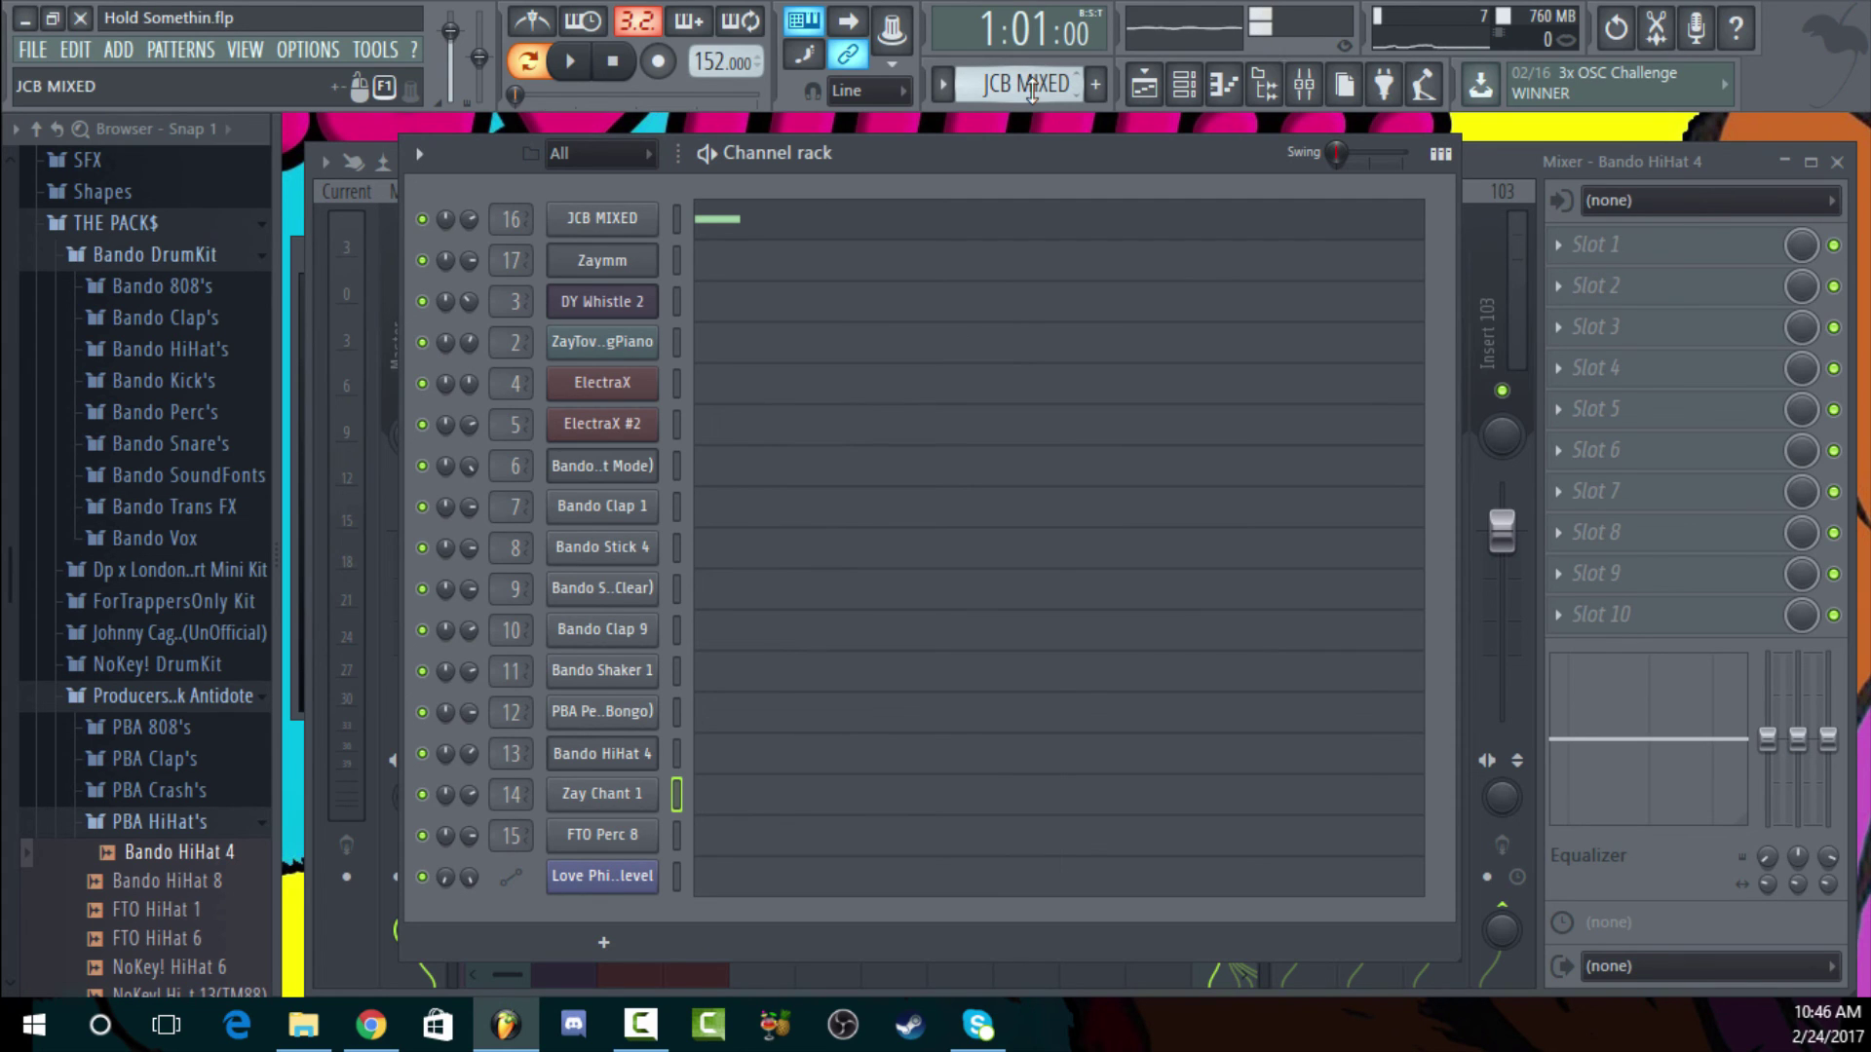
click(214, 257)
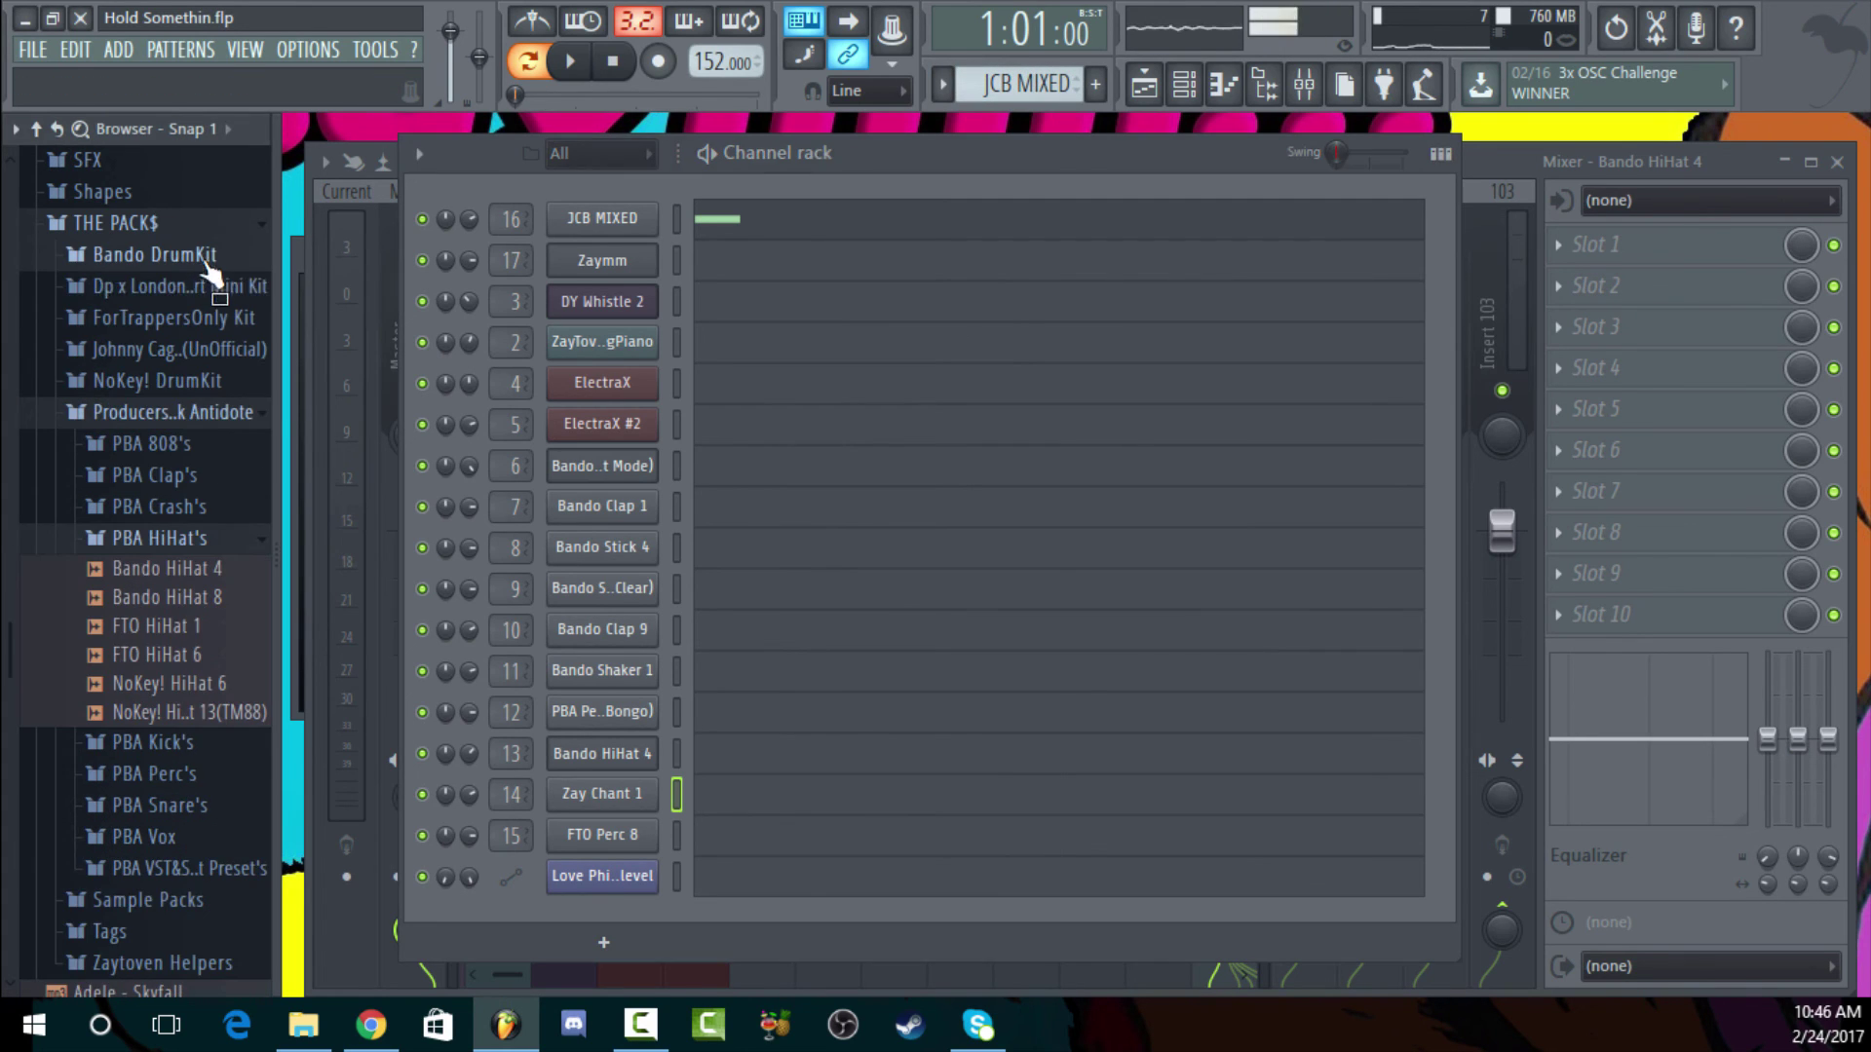
click(249, 415)
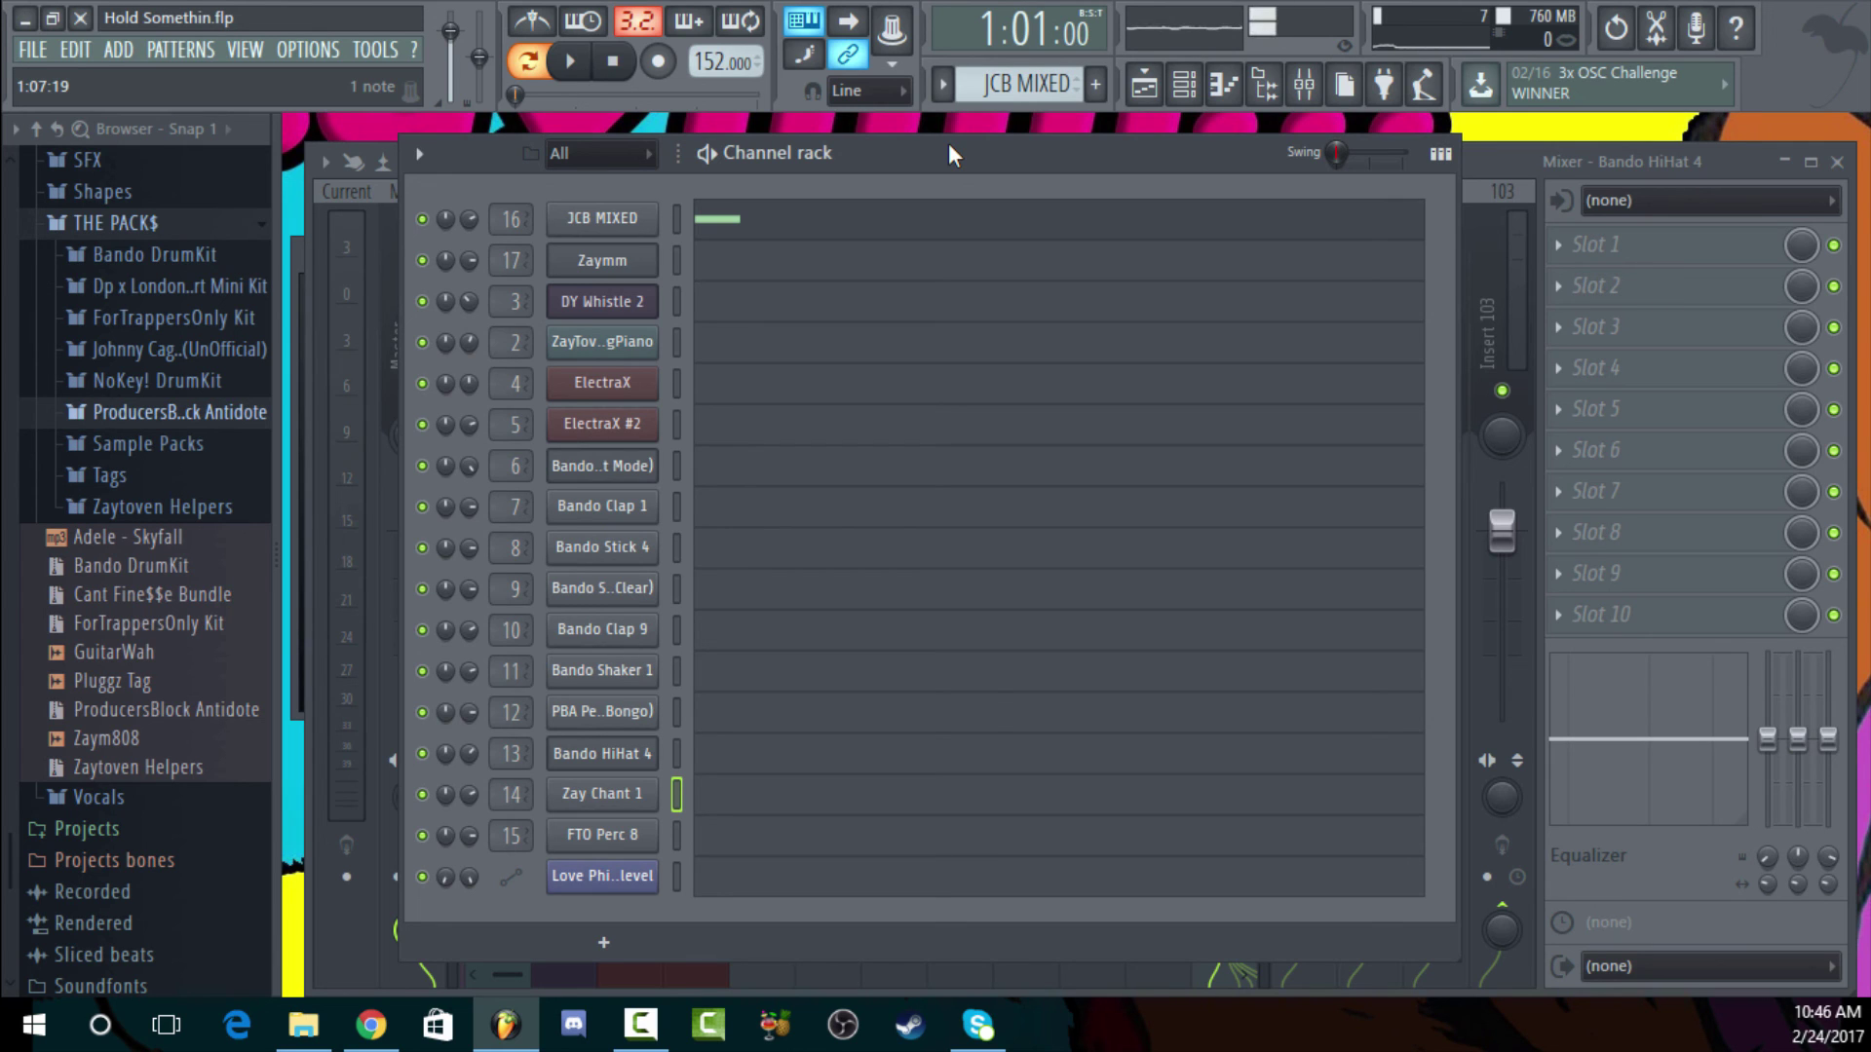
drag(1032, 159, 951, 185)
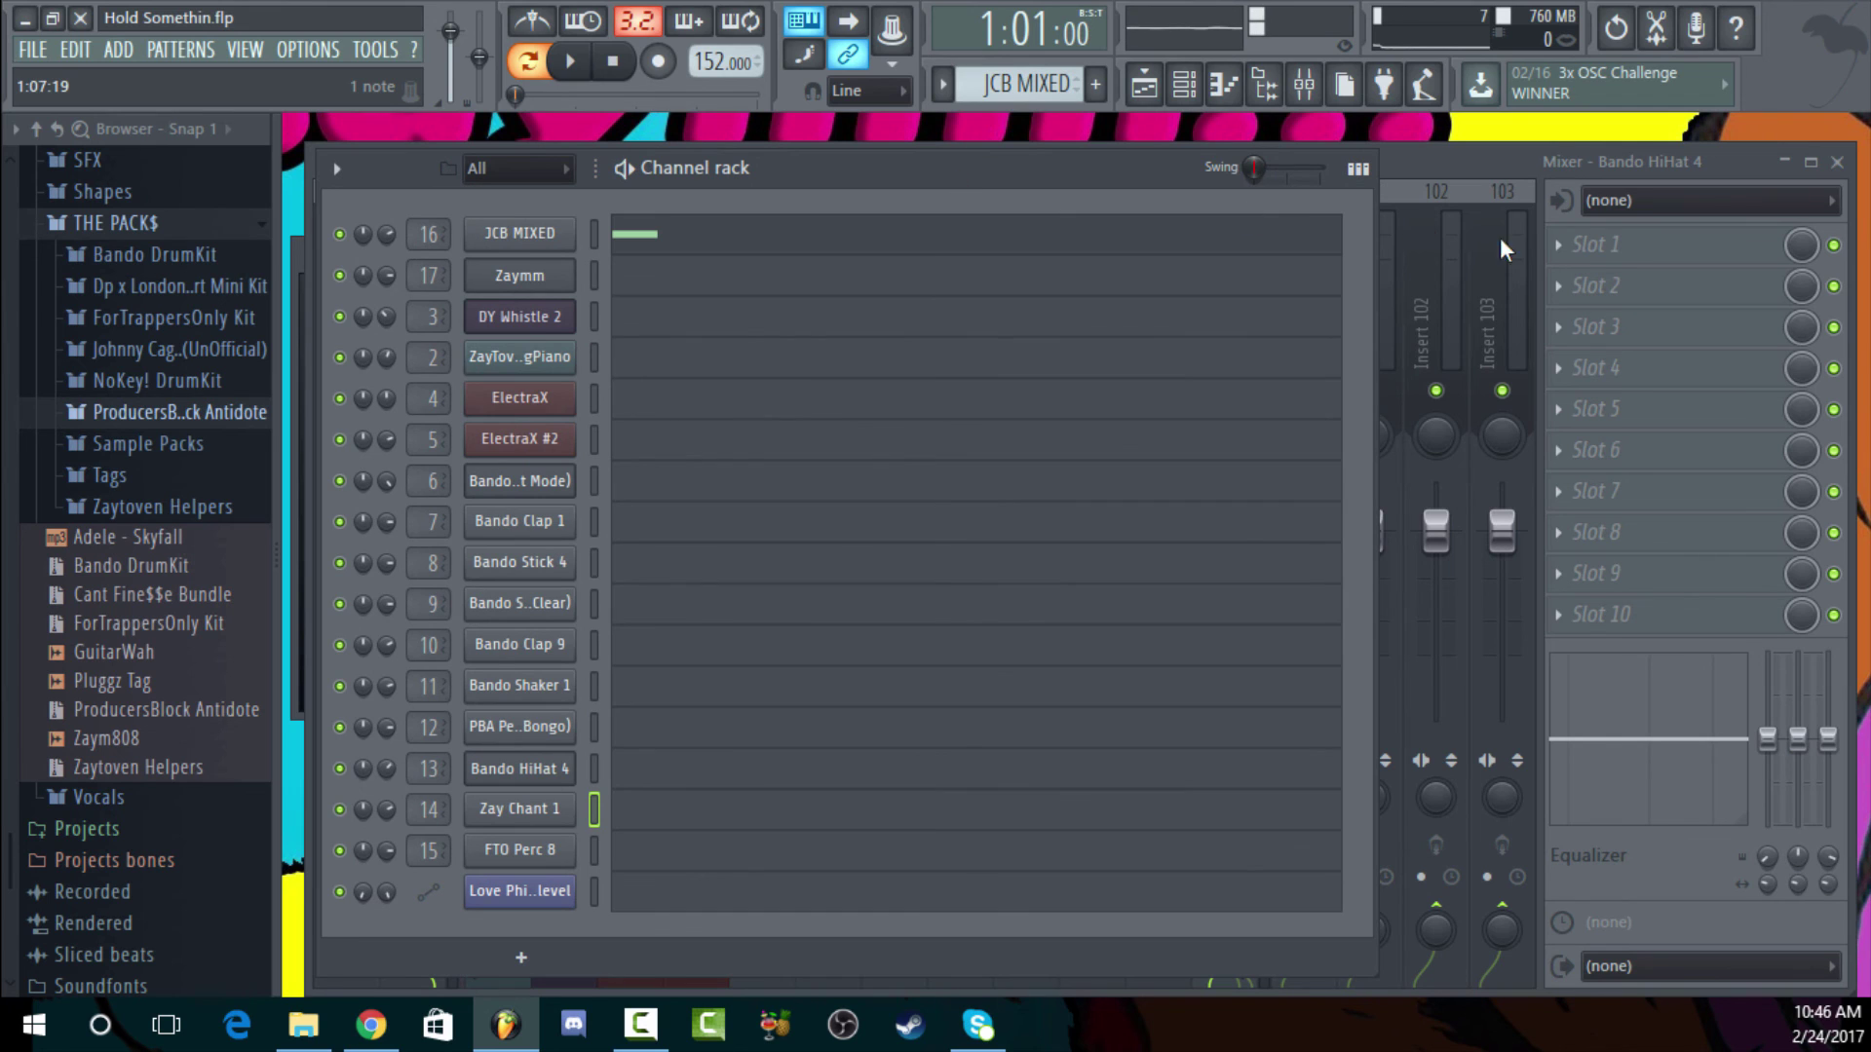